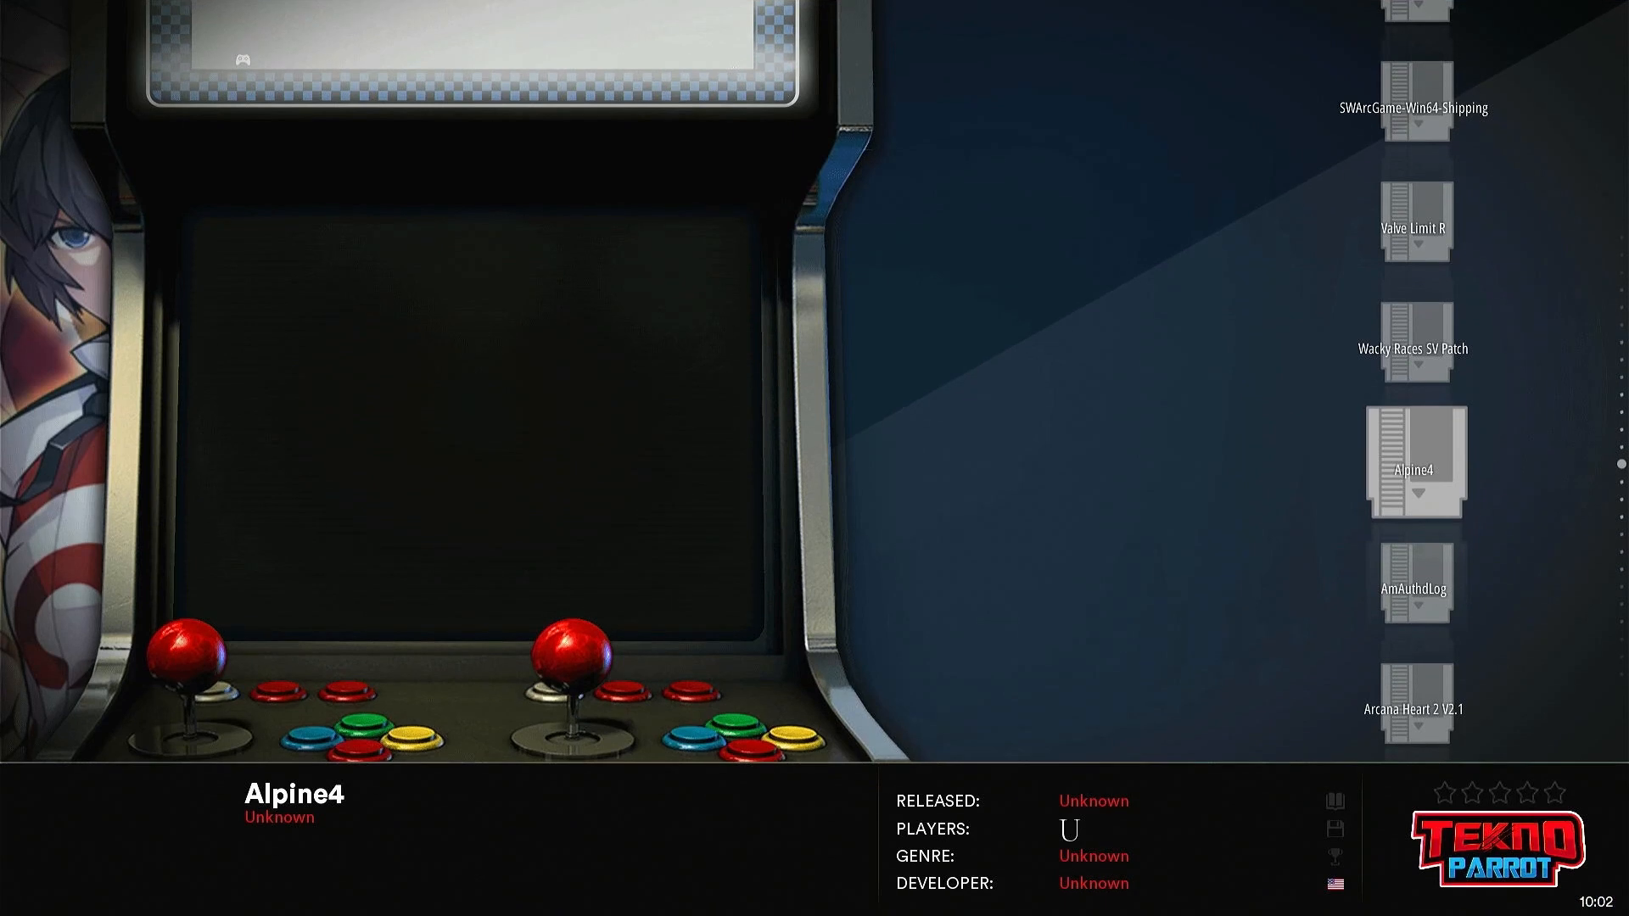
Browse the TeknoParrot game list from Alpine4 down to GAME KEYS to examine which entries it contains
{"action": "key", "text": "Down"}
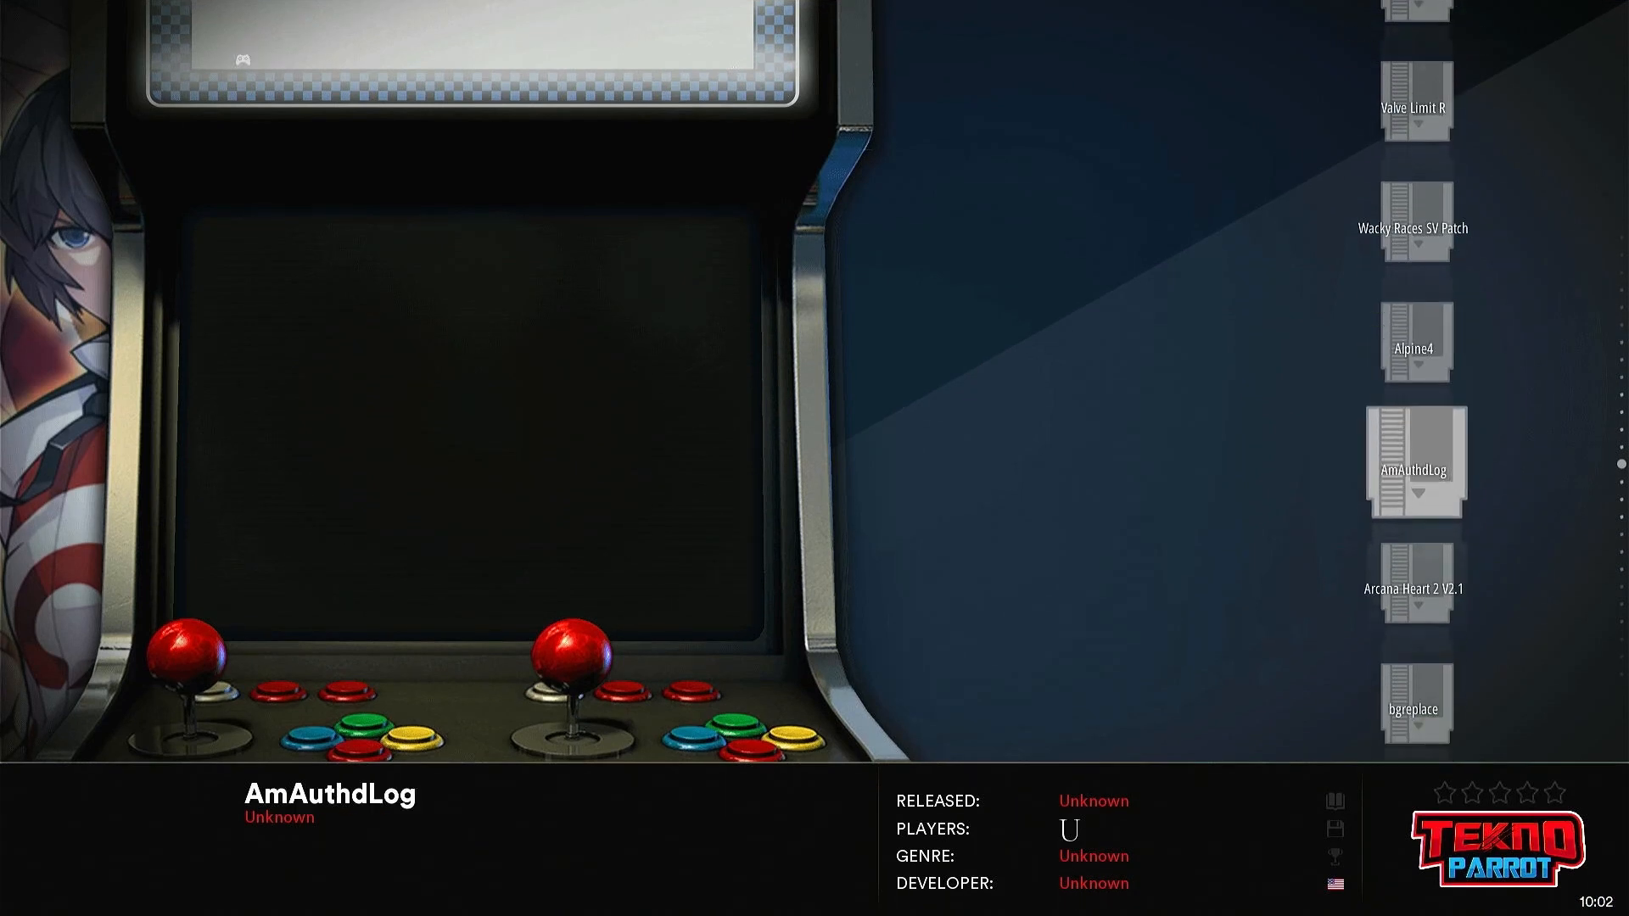
{"action": "key", "text": "Down"}
{"action": "key", "text": "Down"}
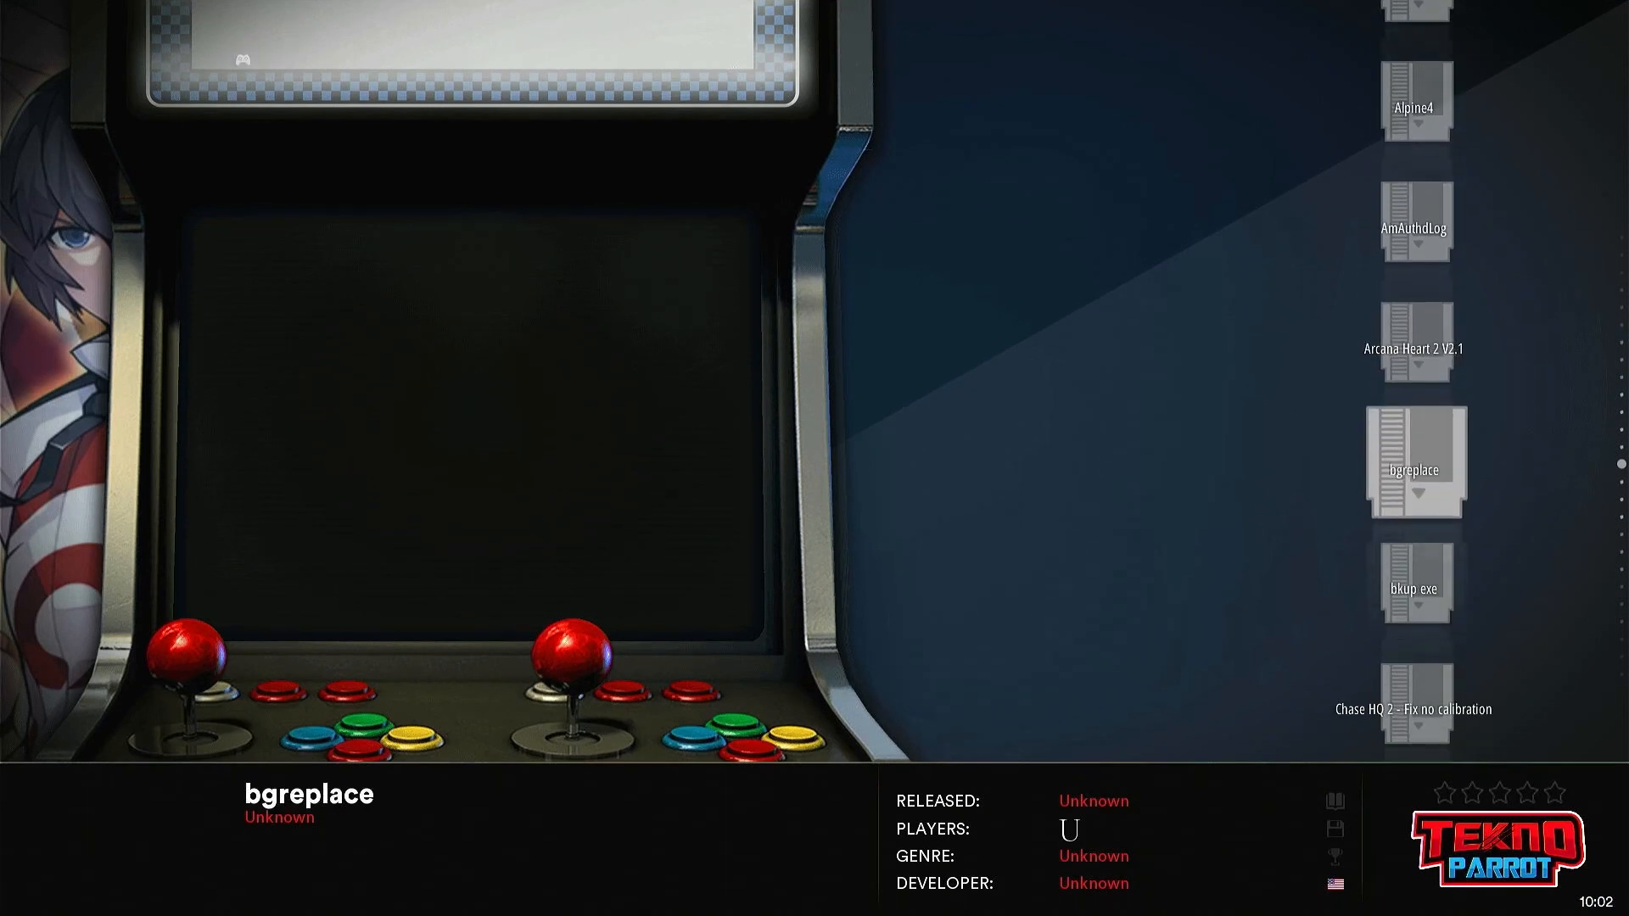
{"action": "key", "text": "Down"}
{"action": "key", "text": "Down"}
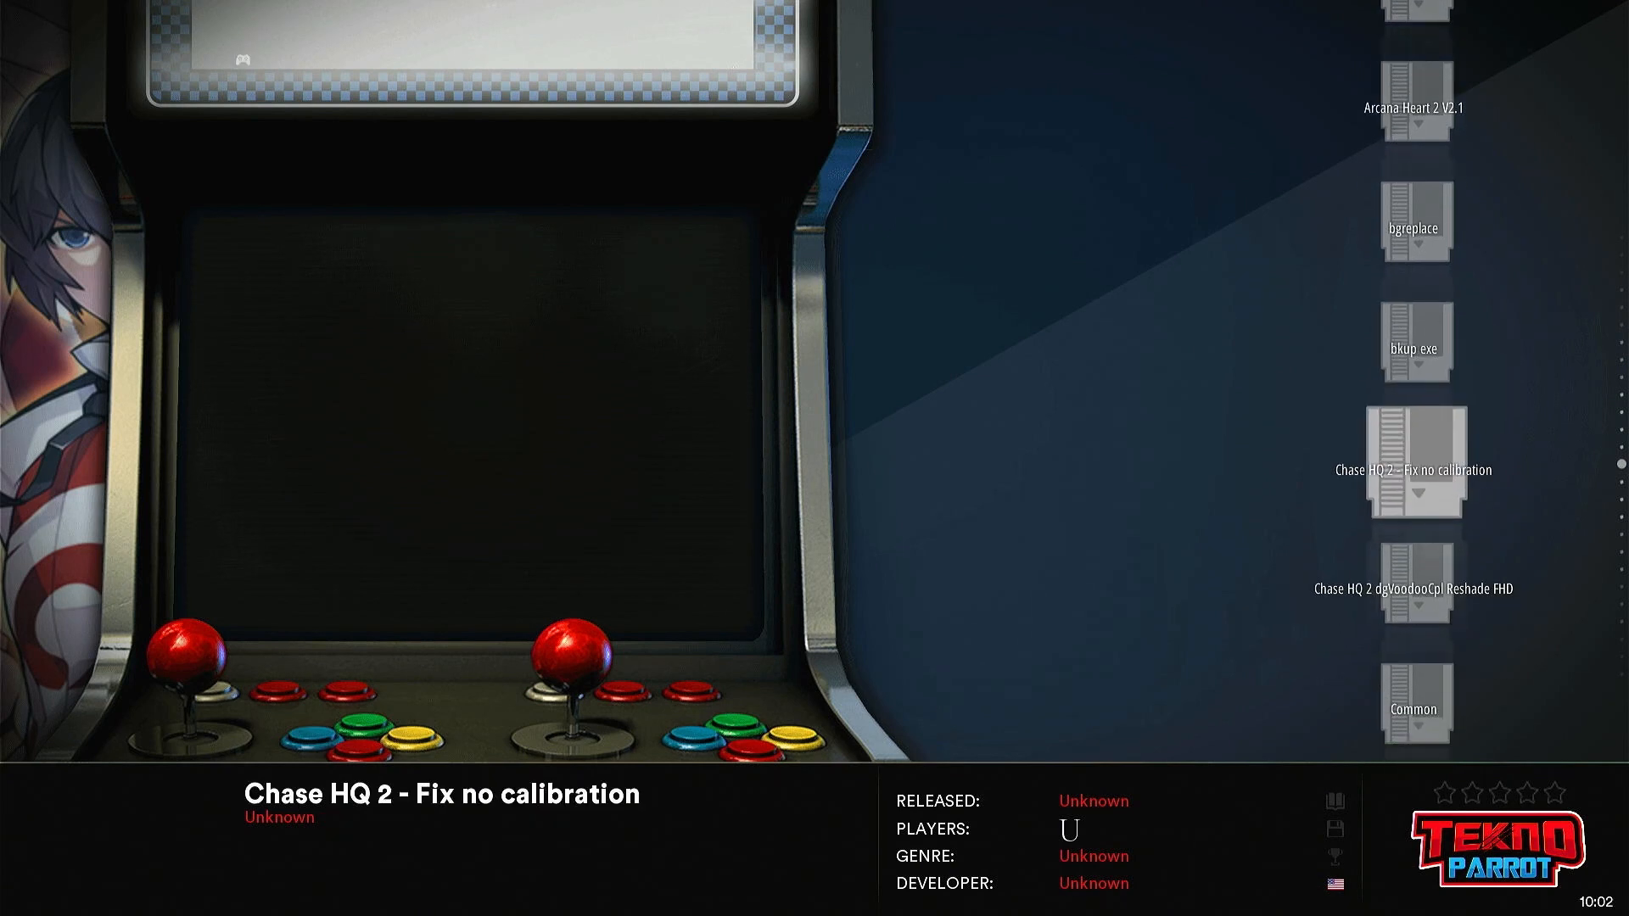
{"action": "key", "text": "Down"}
{"action": "key", "text": "Down"}
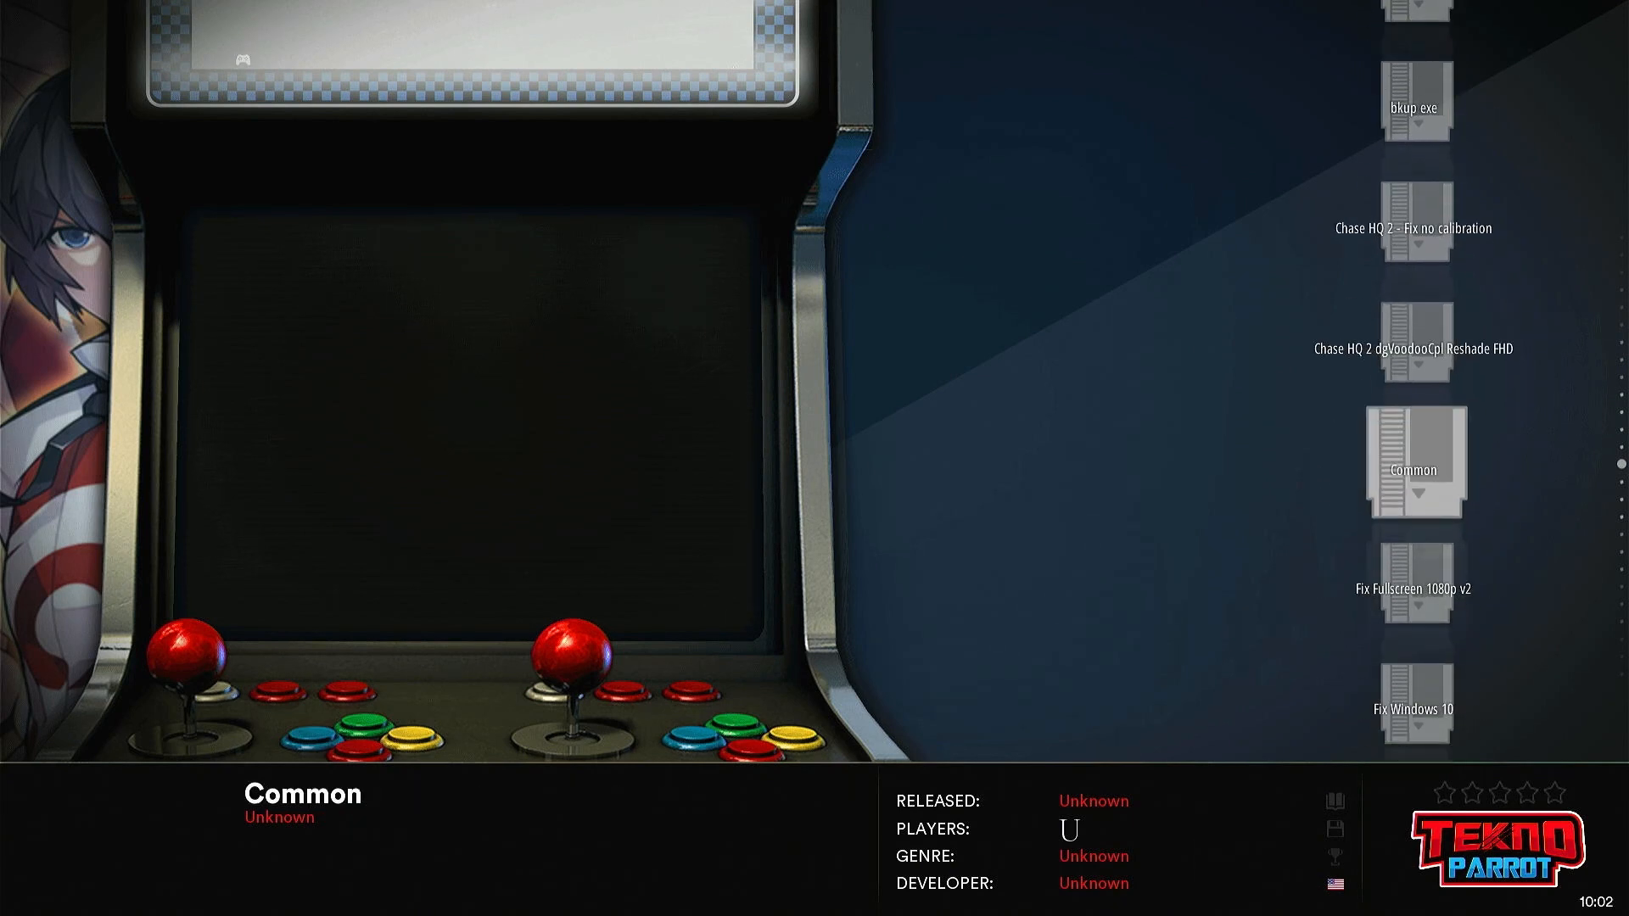
{"action": "key", "text": "Down"}
{"action": "key", "text": "Down"}
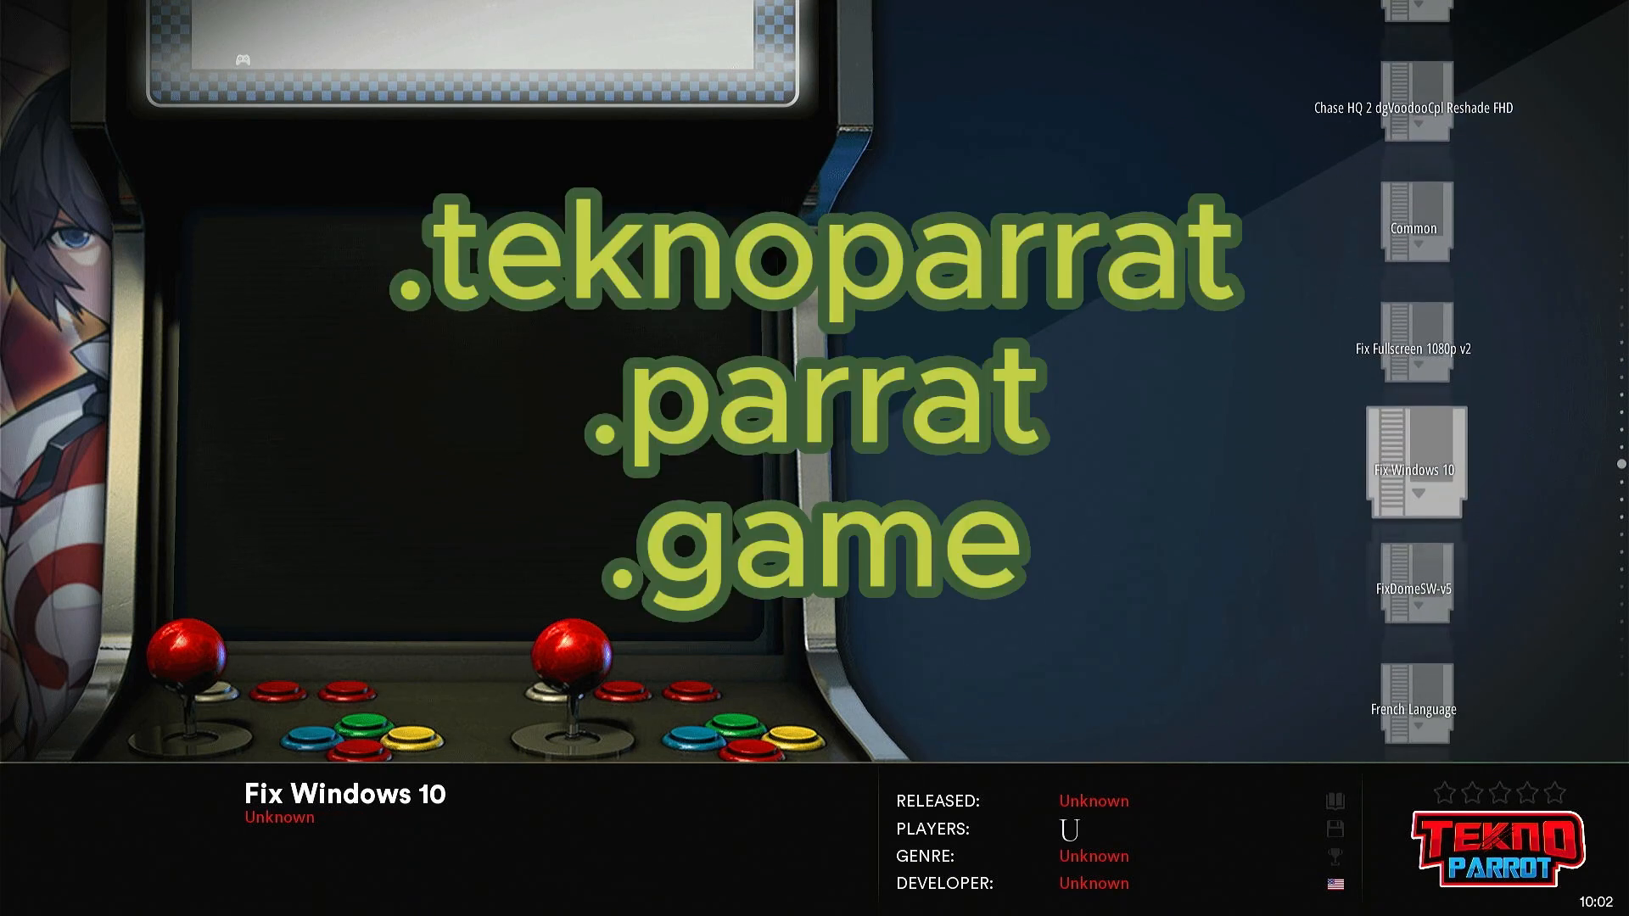
{"action": "key", "text": "Down"}
{"action": "key", "text": "Down"}
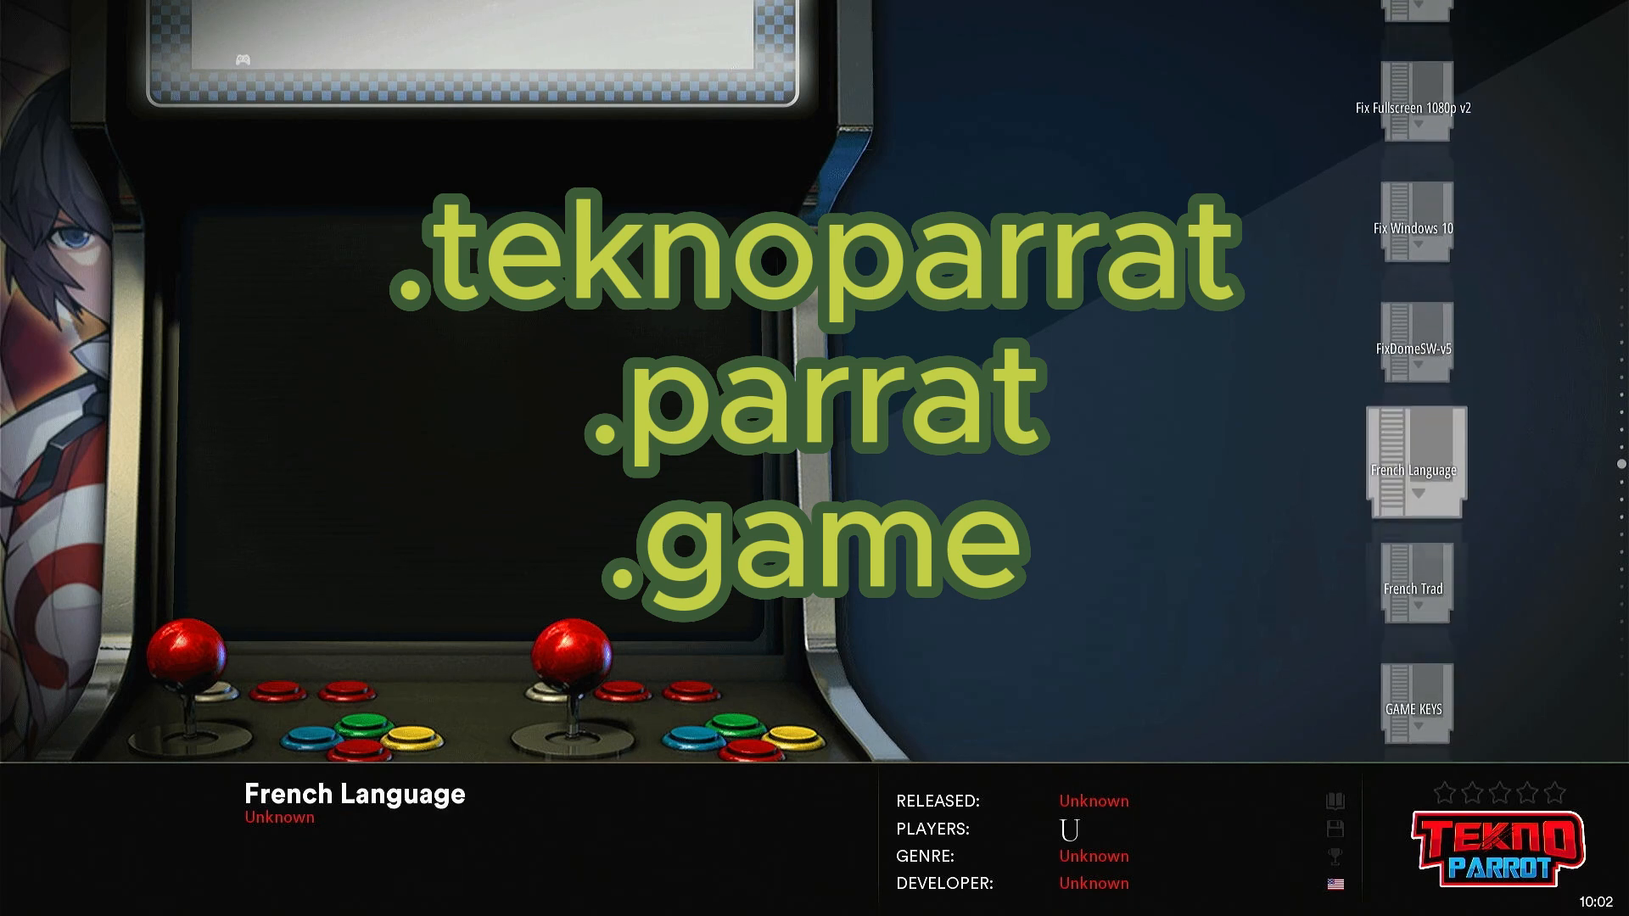
{"action": "key", "text": "Down"}
{"action": "key", "text": "Down"}
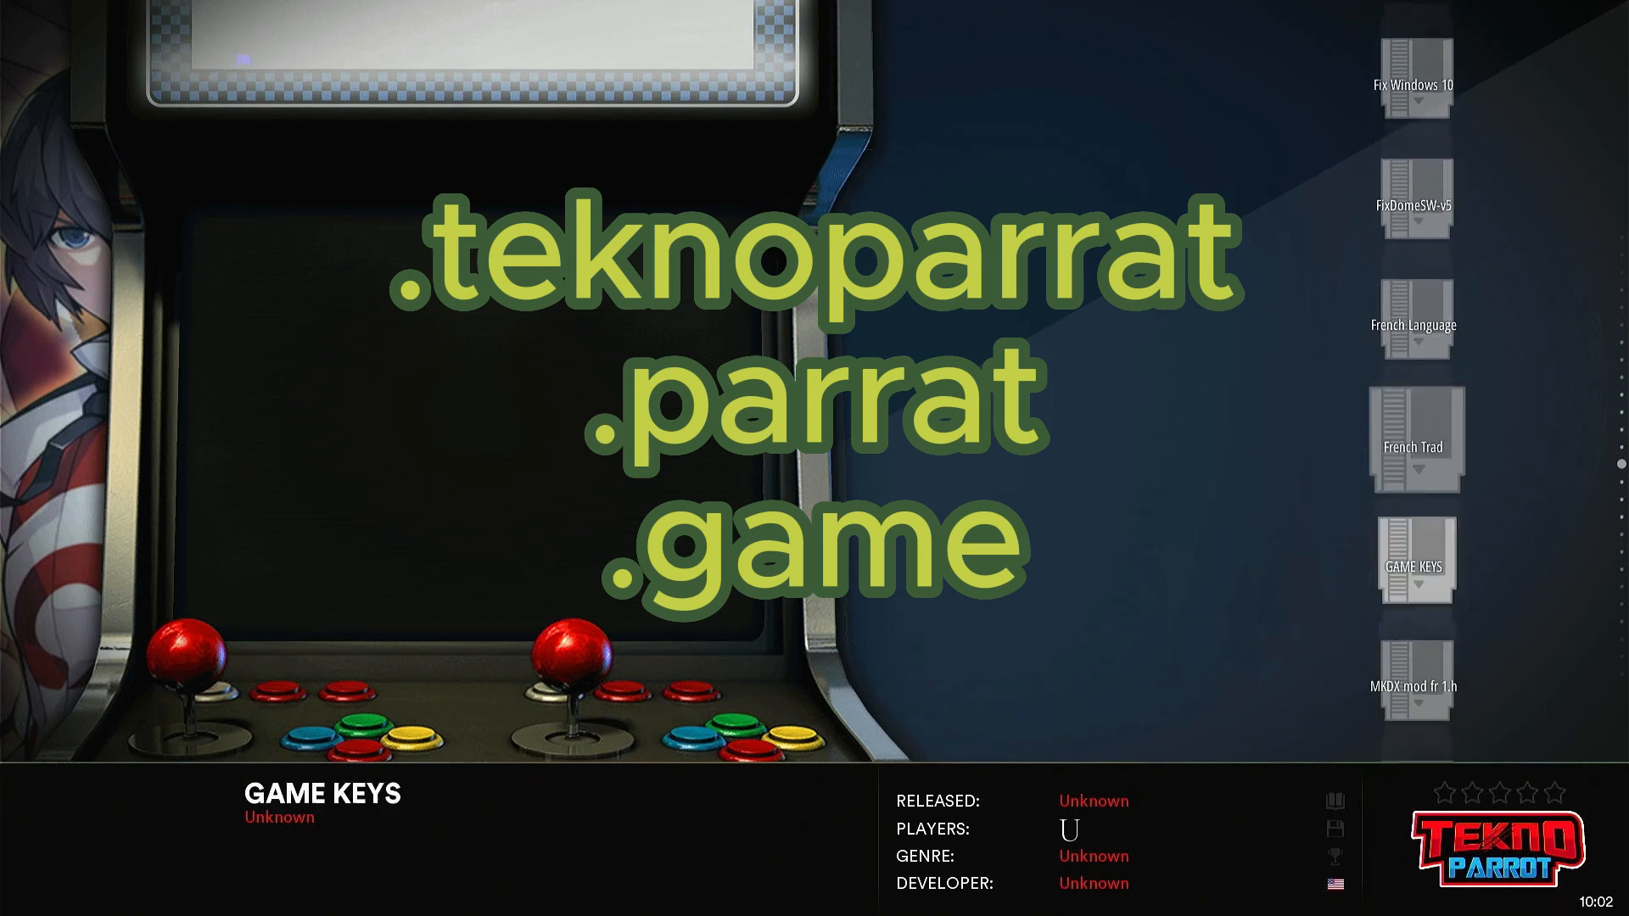
Leave the TeknoParrot game list and quit RetroBat from the system view
{"action": "key", "text": "BackSpace"}
{"action": "key", "text": "Escape"}
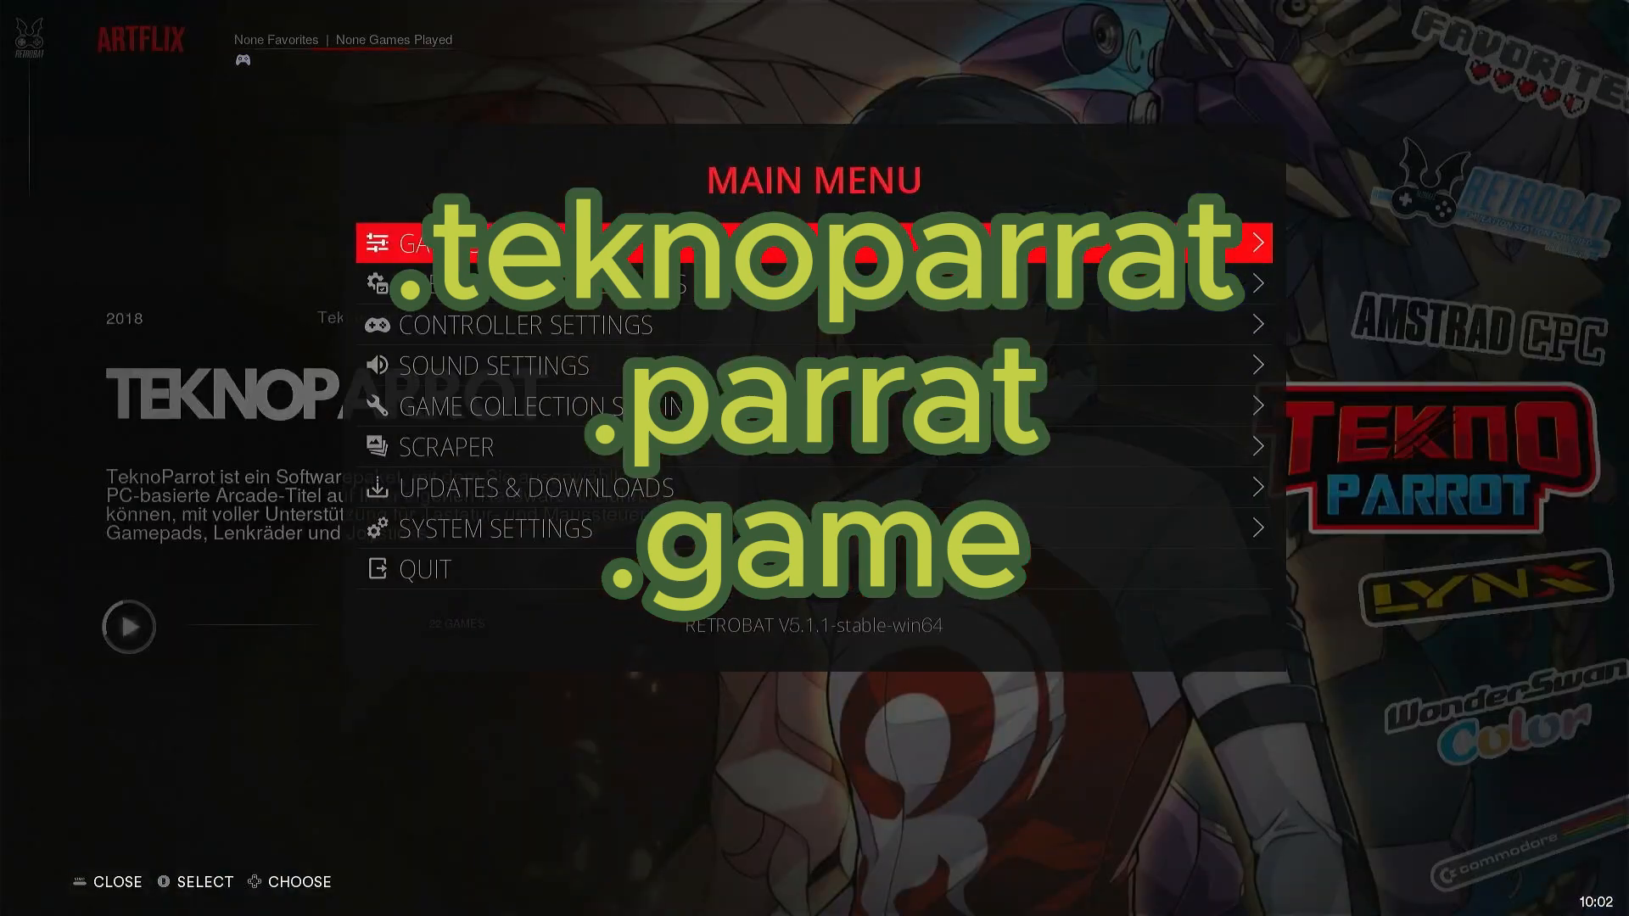
{"action": "key", "text": "Up"}
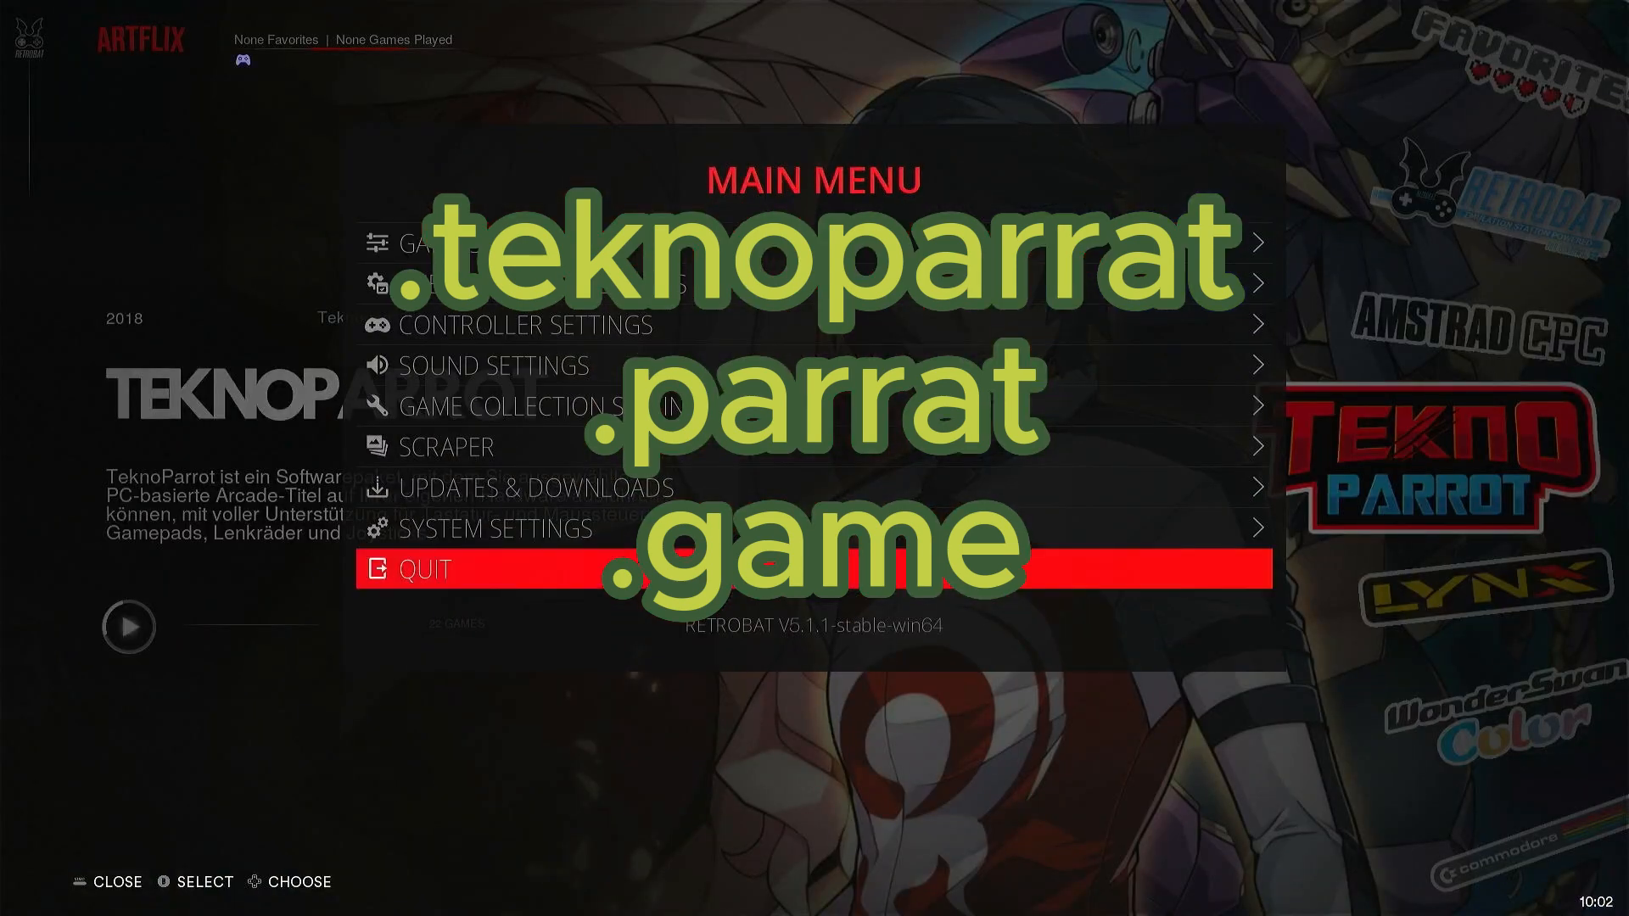
{"action": "key", "text": "Return"}
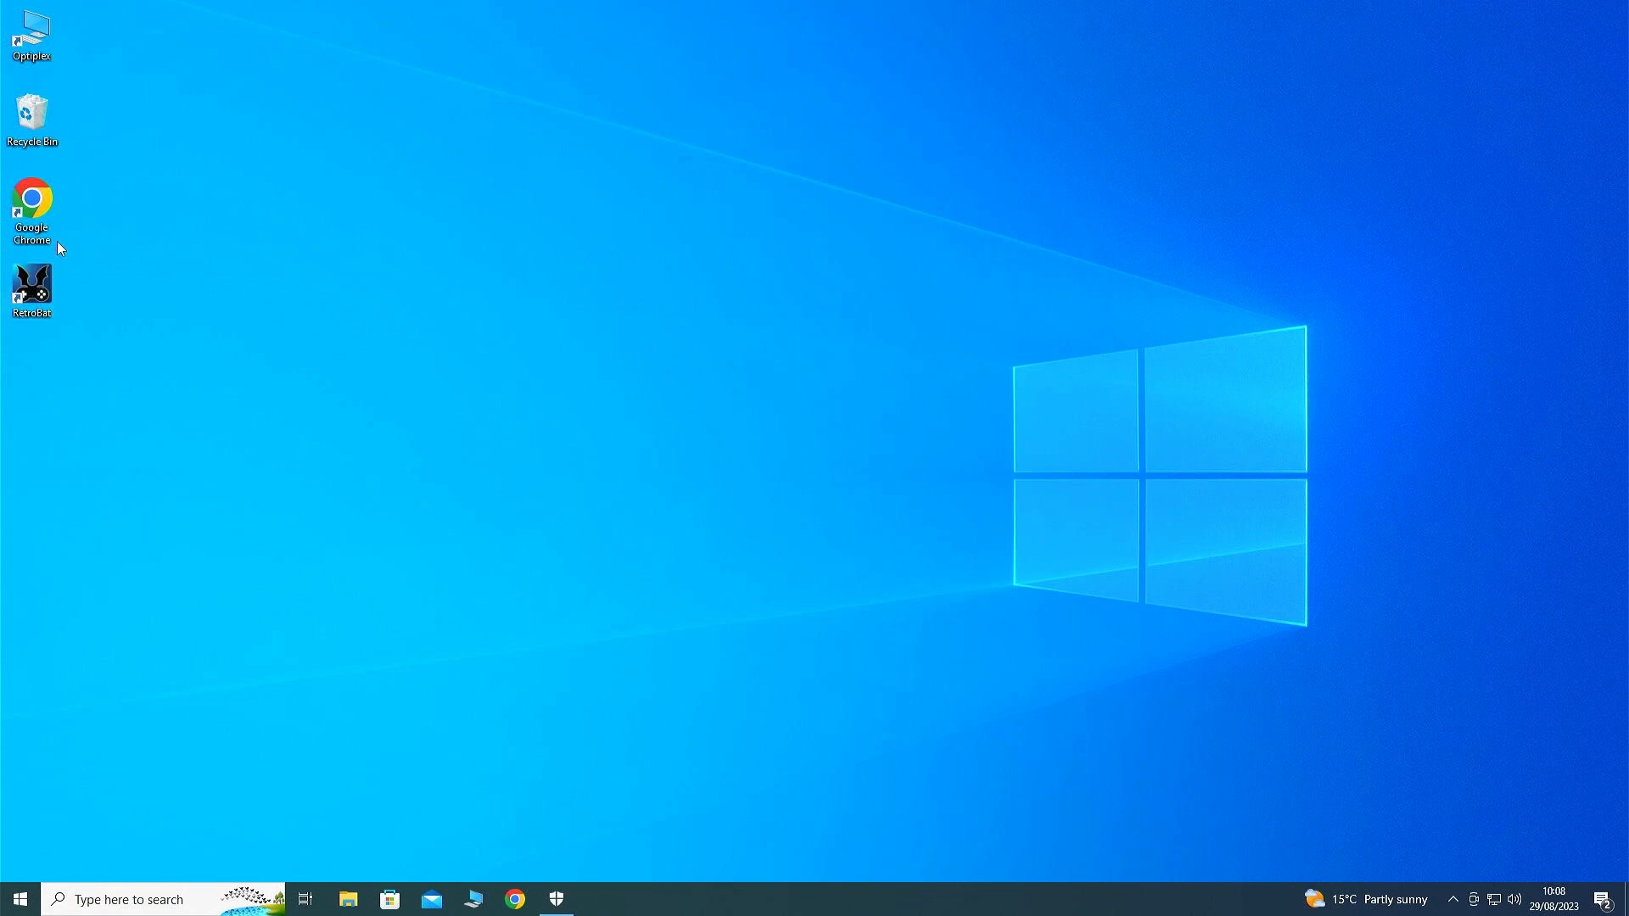
Switch to Google Chrome, search for "advanced renamer" and open the official Advanced Renamer website
{"action": "double_click", "coordinate": [31, 203]}
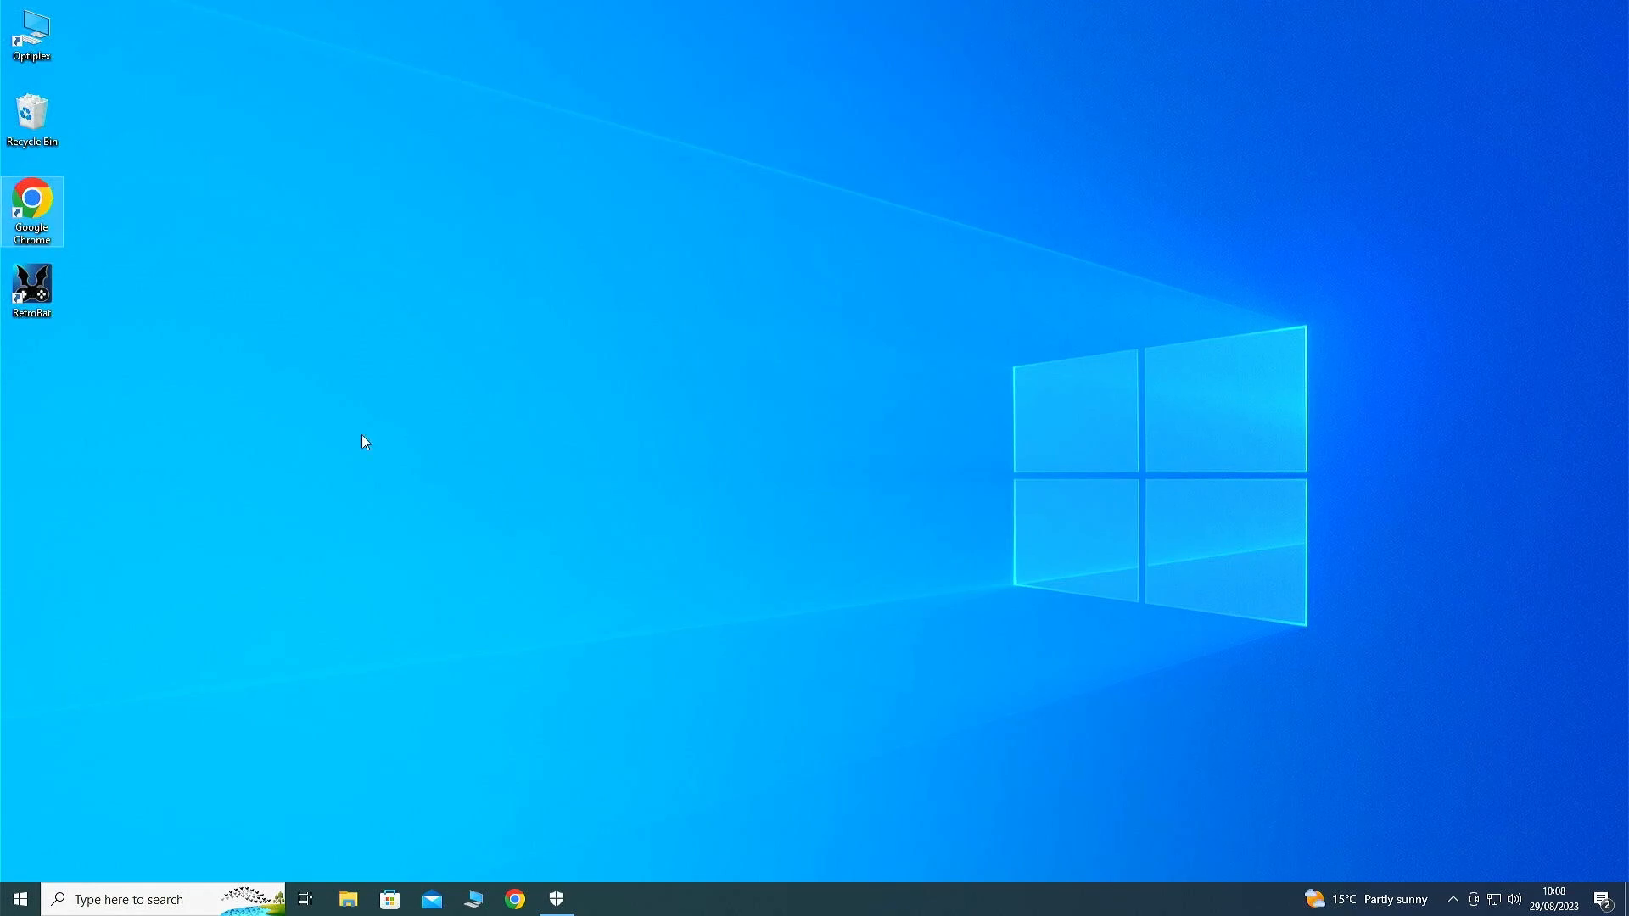
{"action": "left_click", "coordinate": [665, 333]}
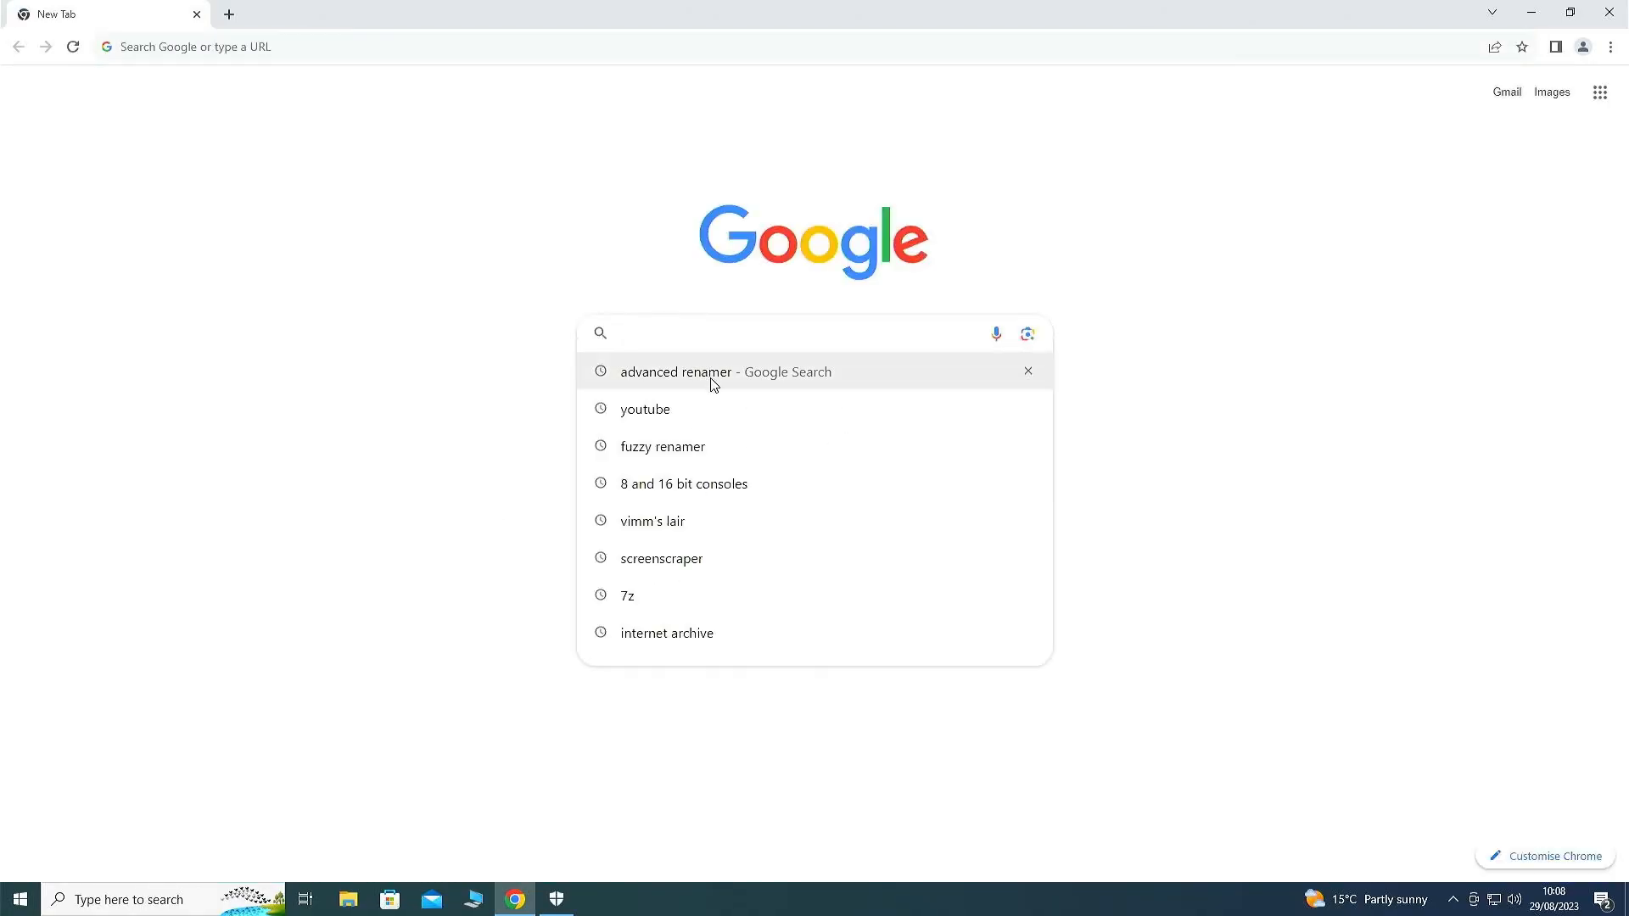
{"action": "left_click", "coordinate": [761, 378]}
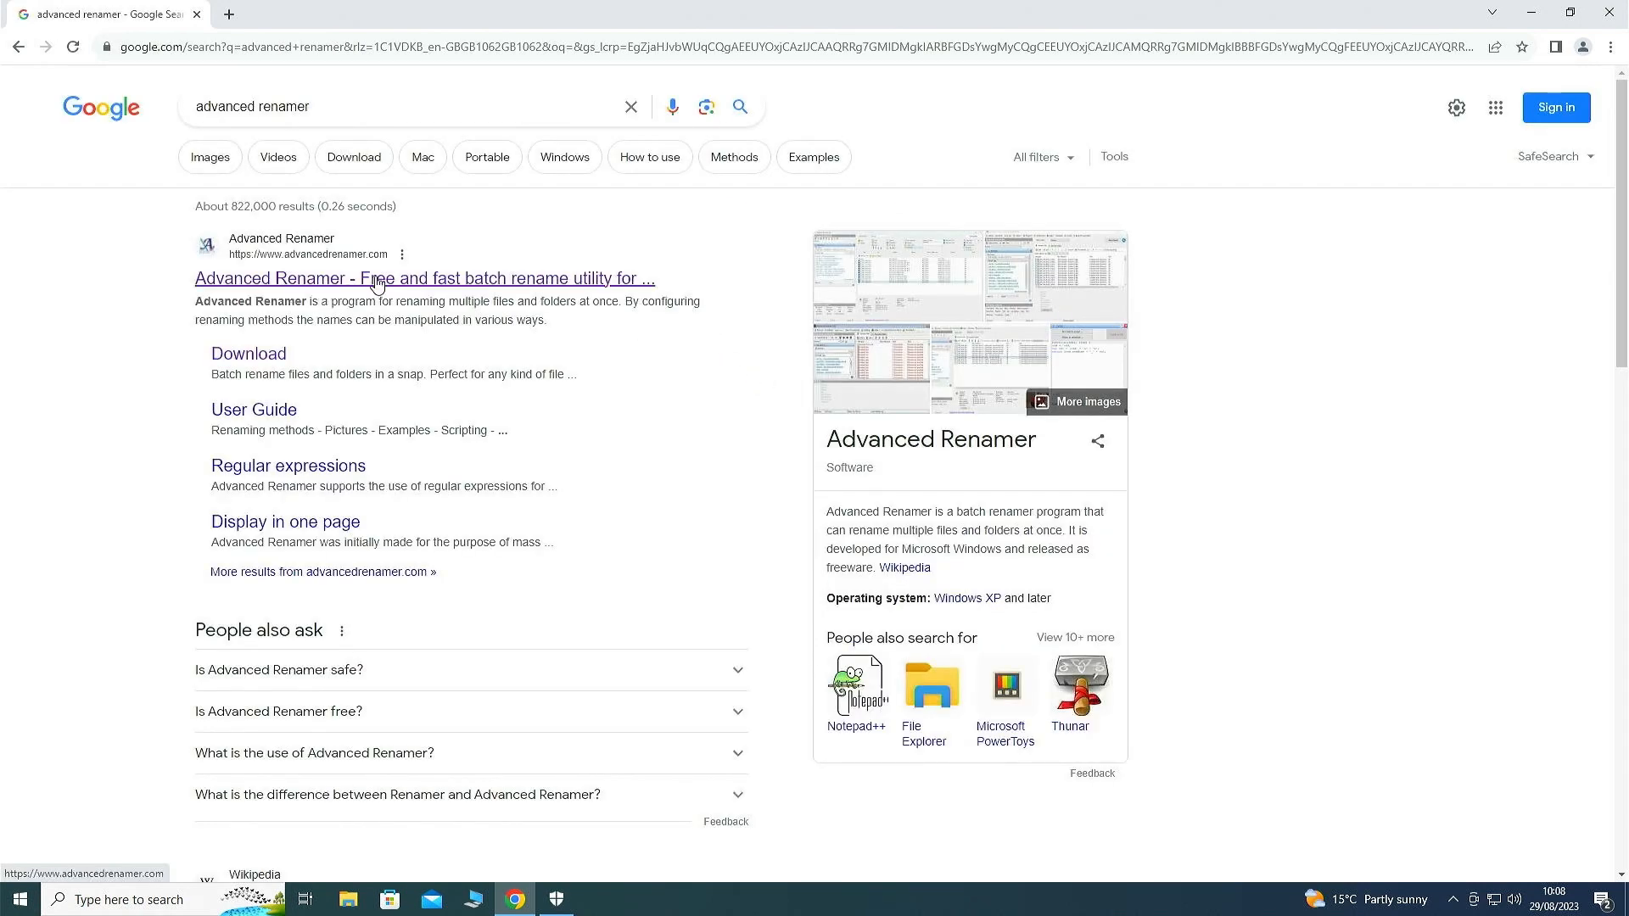
{"action": "left_click", "coordinate": [299, 280]}
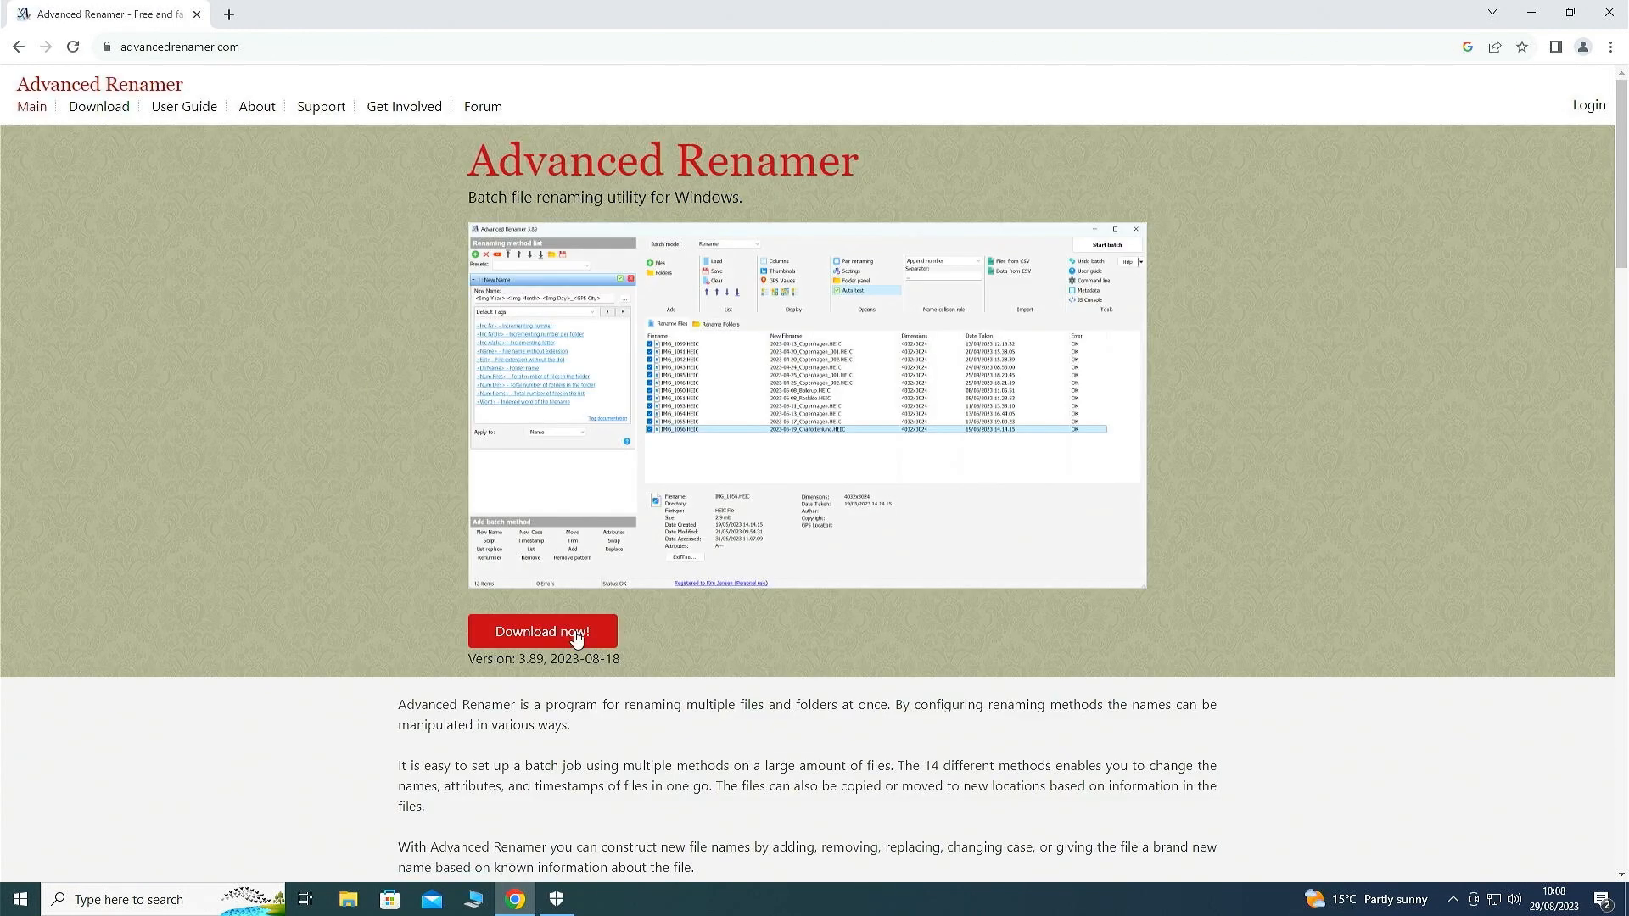
Download the Advanced Renamer 3.89 version with installer and uninstaller, and launch the downloaded setup file
{"action": "left_click", "coordinate": [576, 638]}
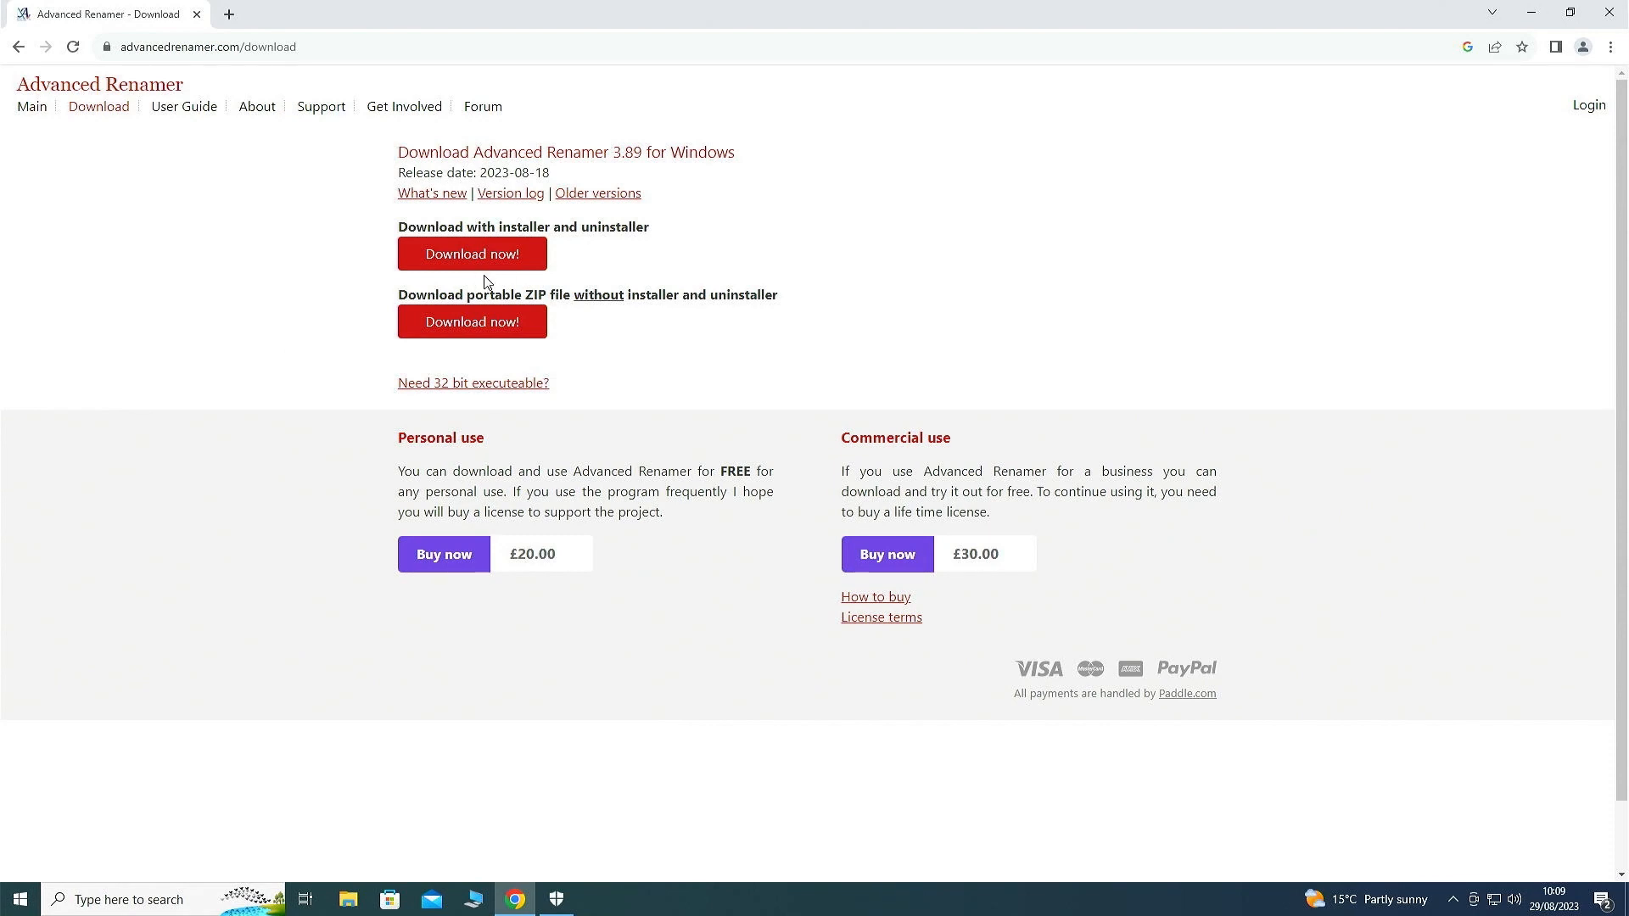
{"action": "left_click", "coordinate": [484, 260]}
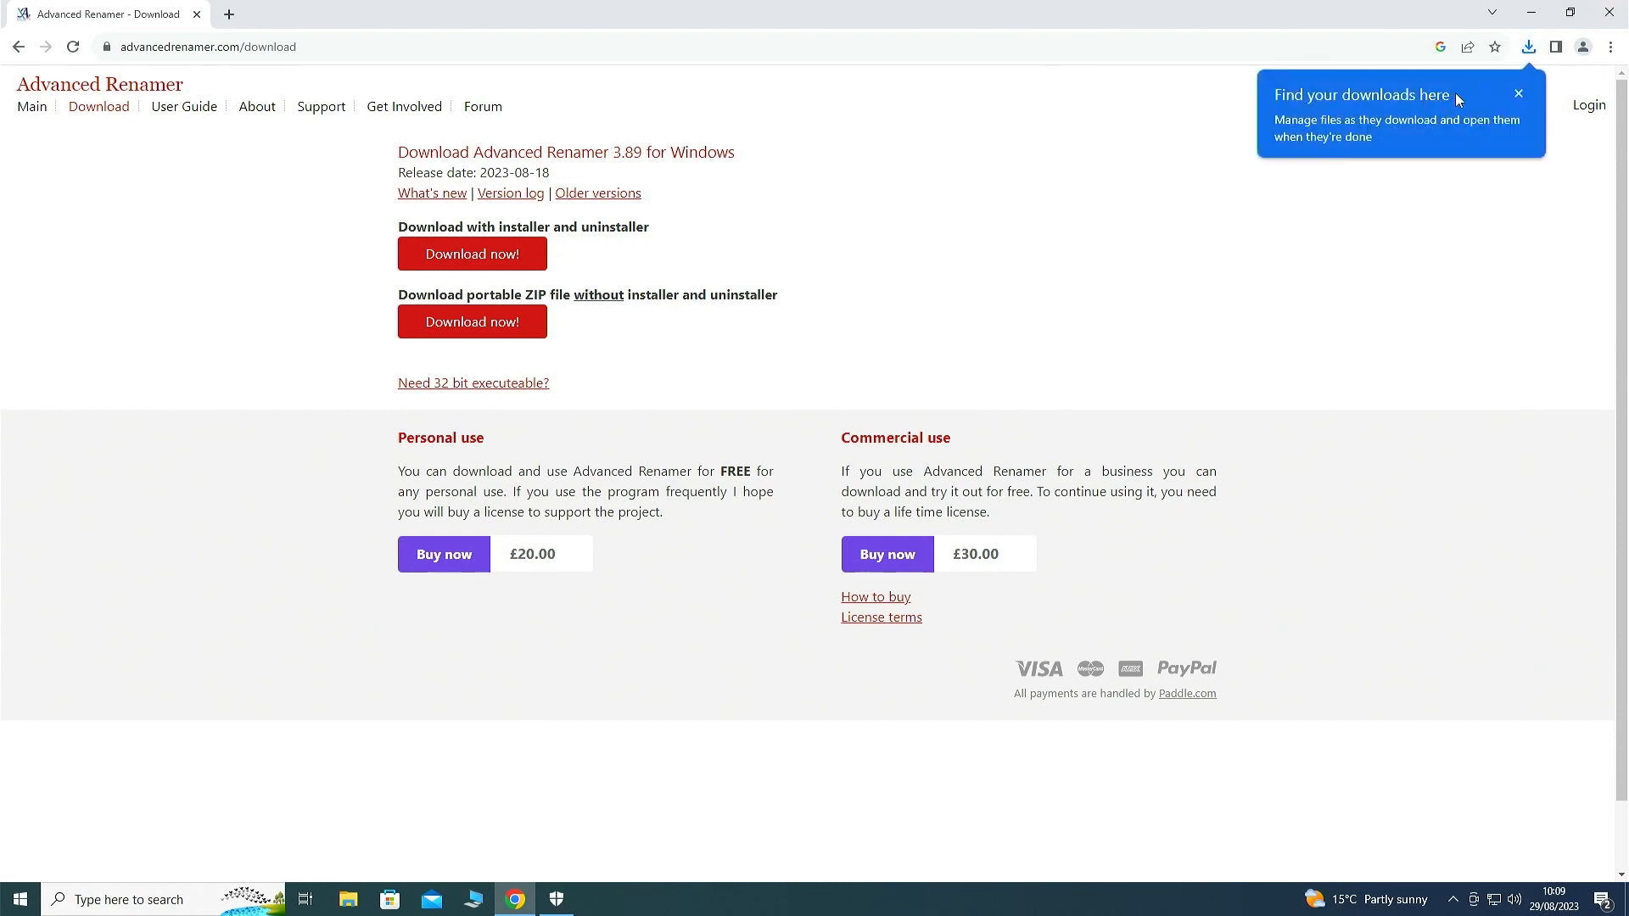
{"action": "left_click", "coordinate": [1518, 93]}
{"action": "left_click", "coordinate": [1532, 53]}
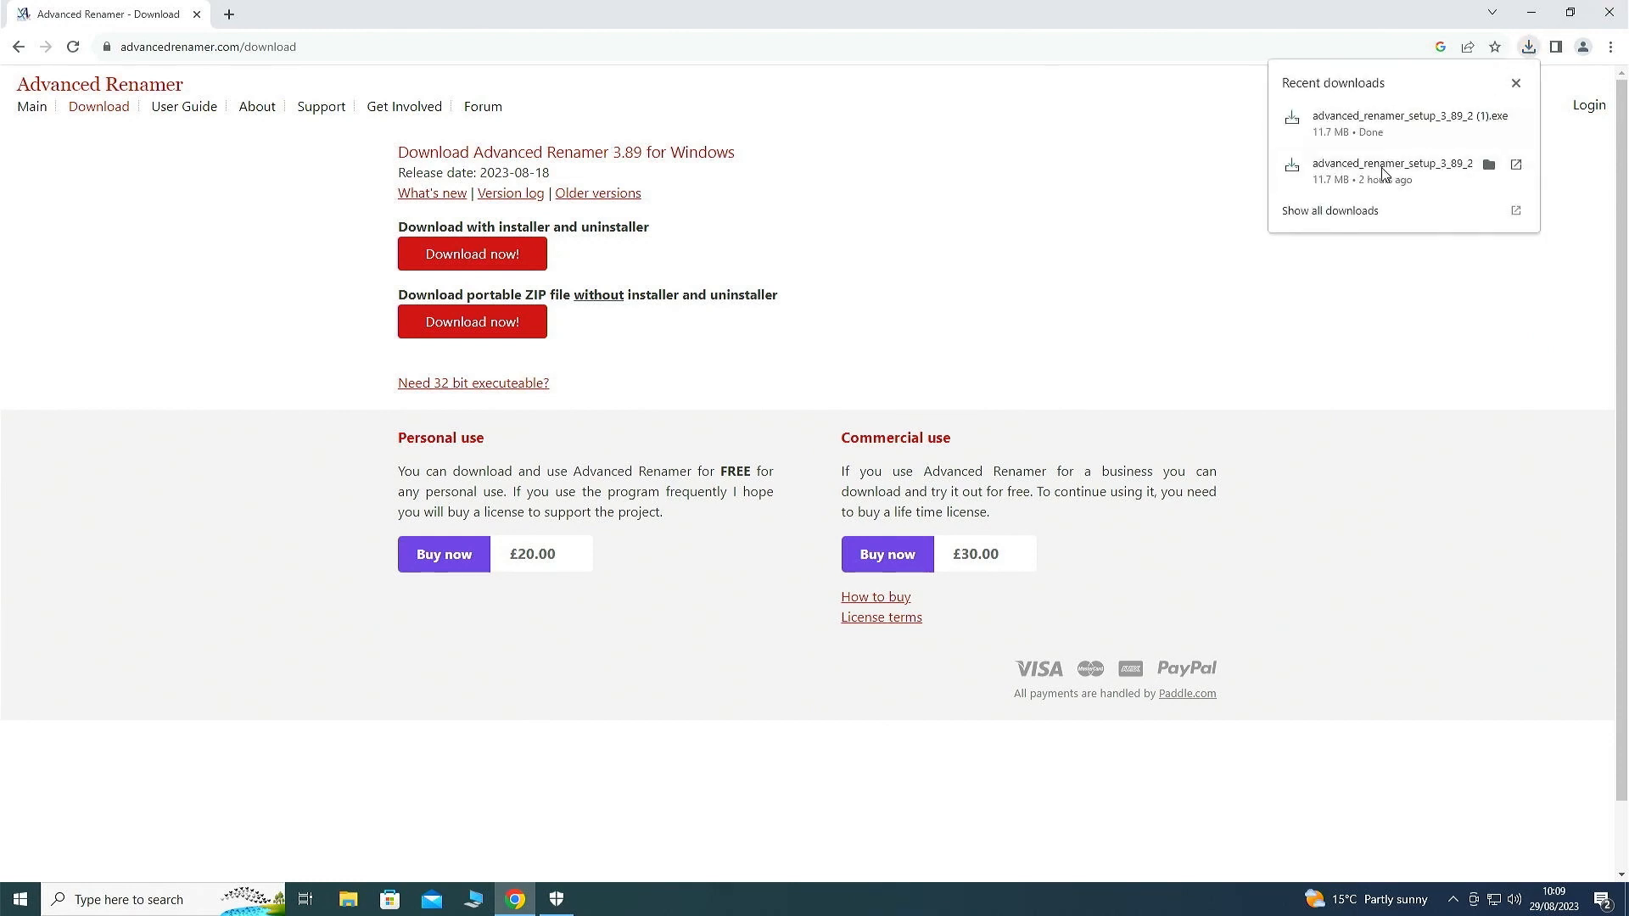
{"action": "left_click", "coordinate": [1382, 124]}
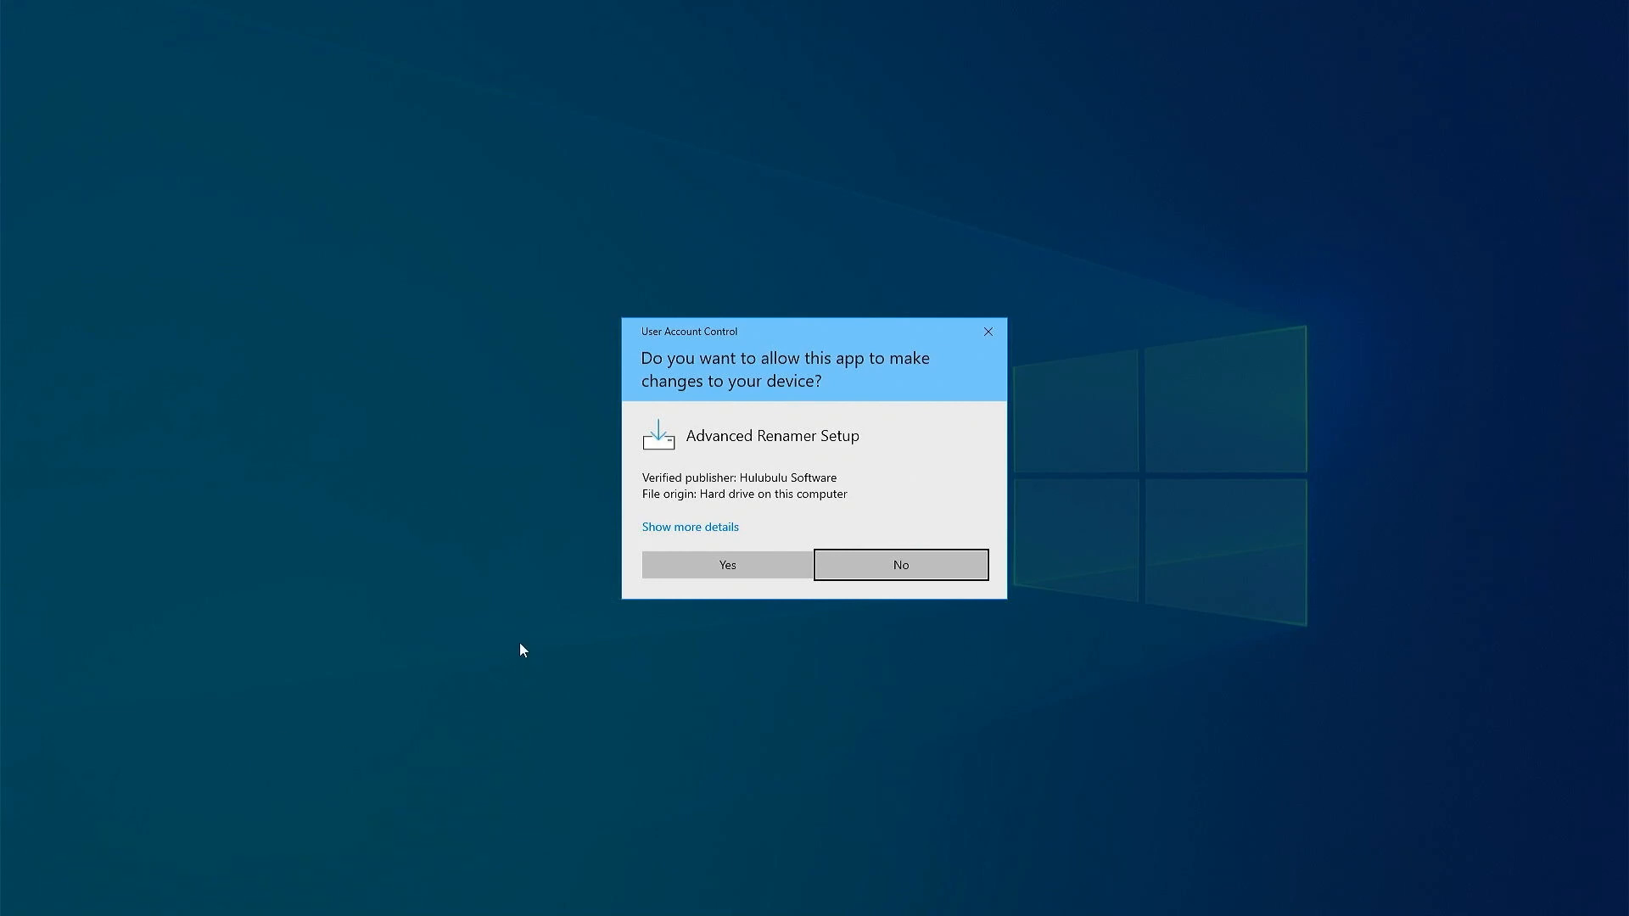
Allow the setup to make changes, choose English as setup language and accept the license agreement
{"action": "left_click", "coordinate": [684, 561]}
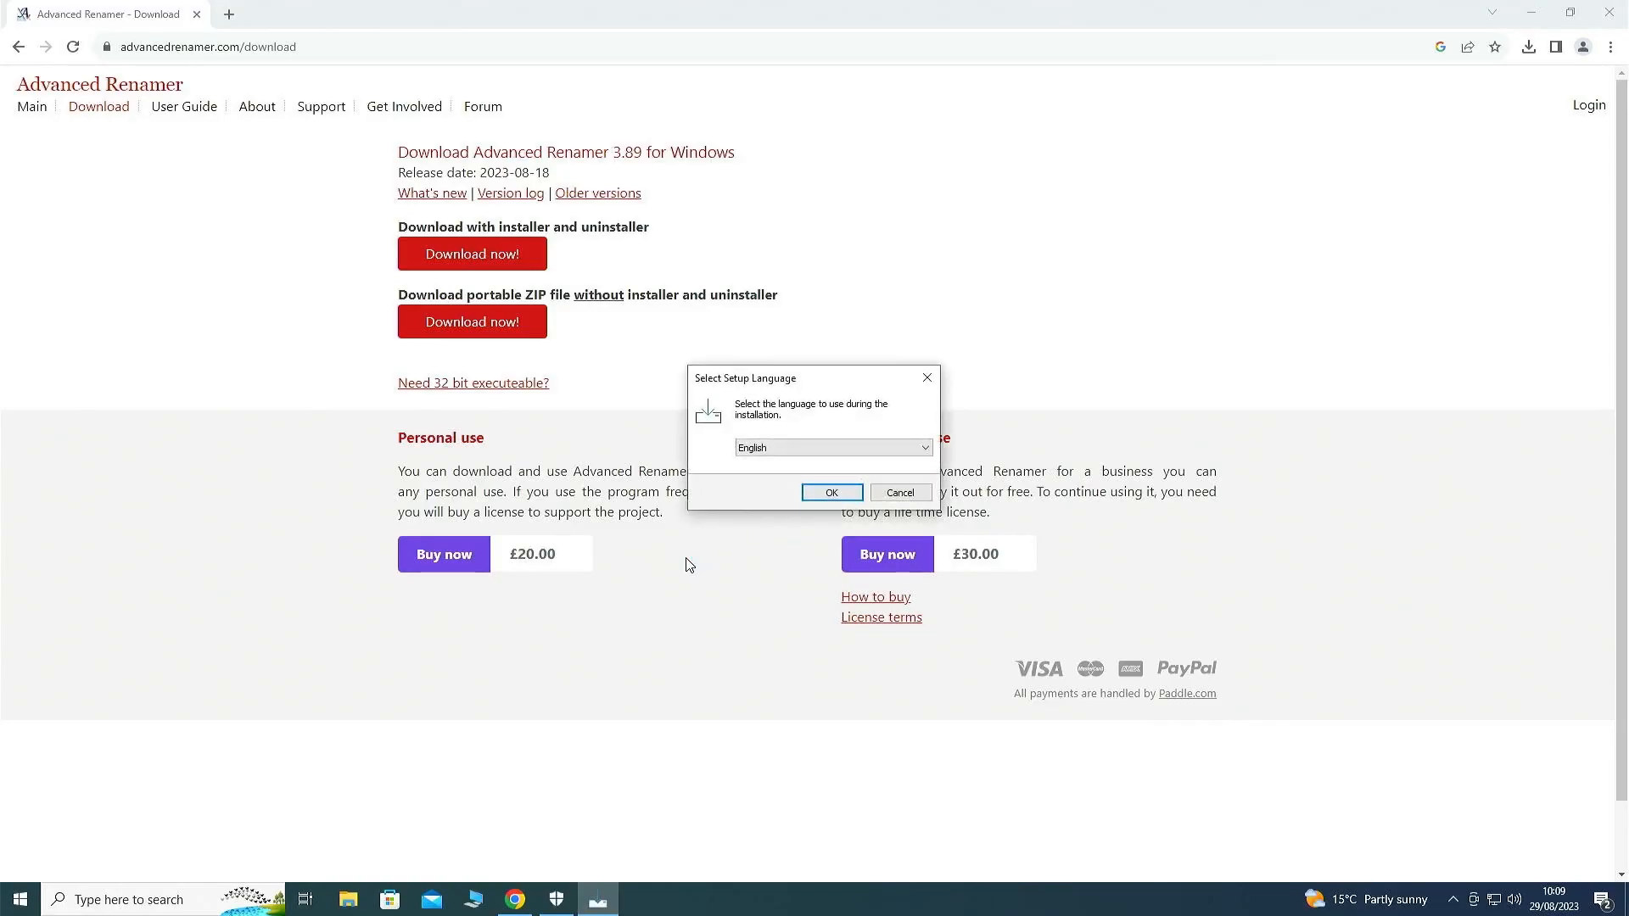
{"action": "left_click", "coordinate": [851, 499]}
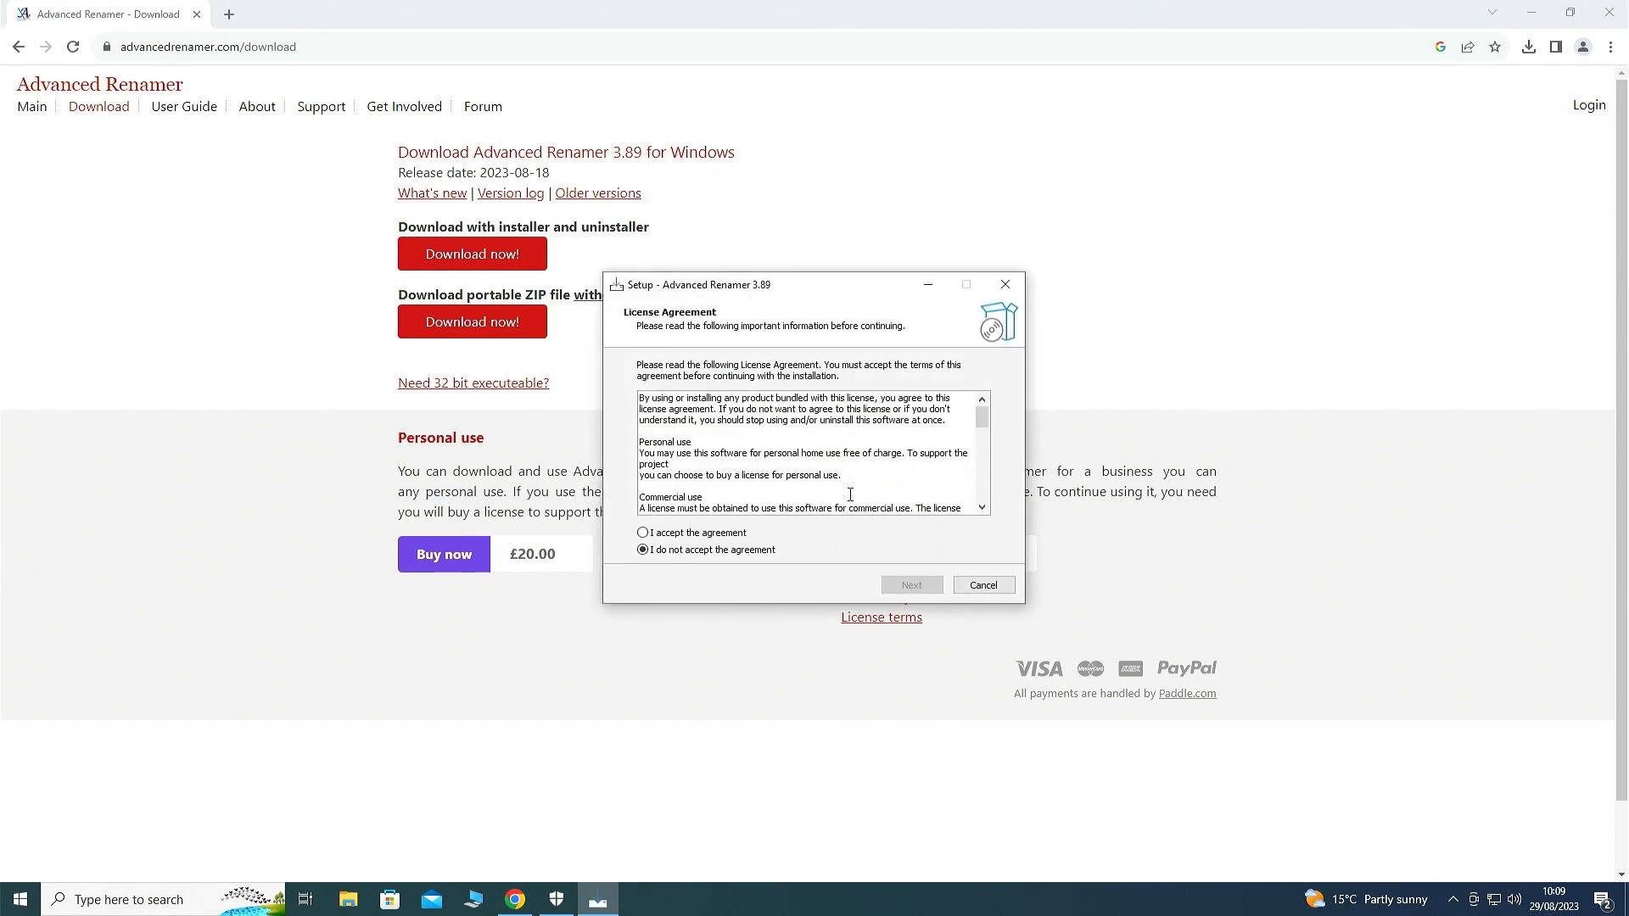
{"action": "left_click", "coordinate": [643, 533]}
{"action": "left_click", "coordinate": [909, 584]}
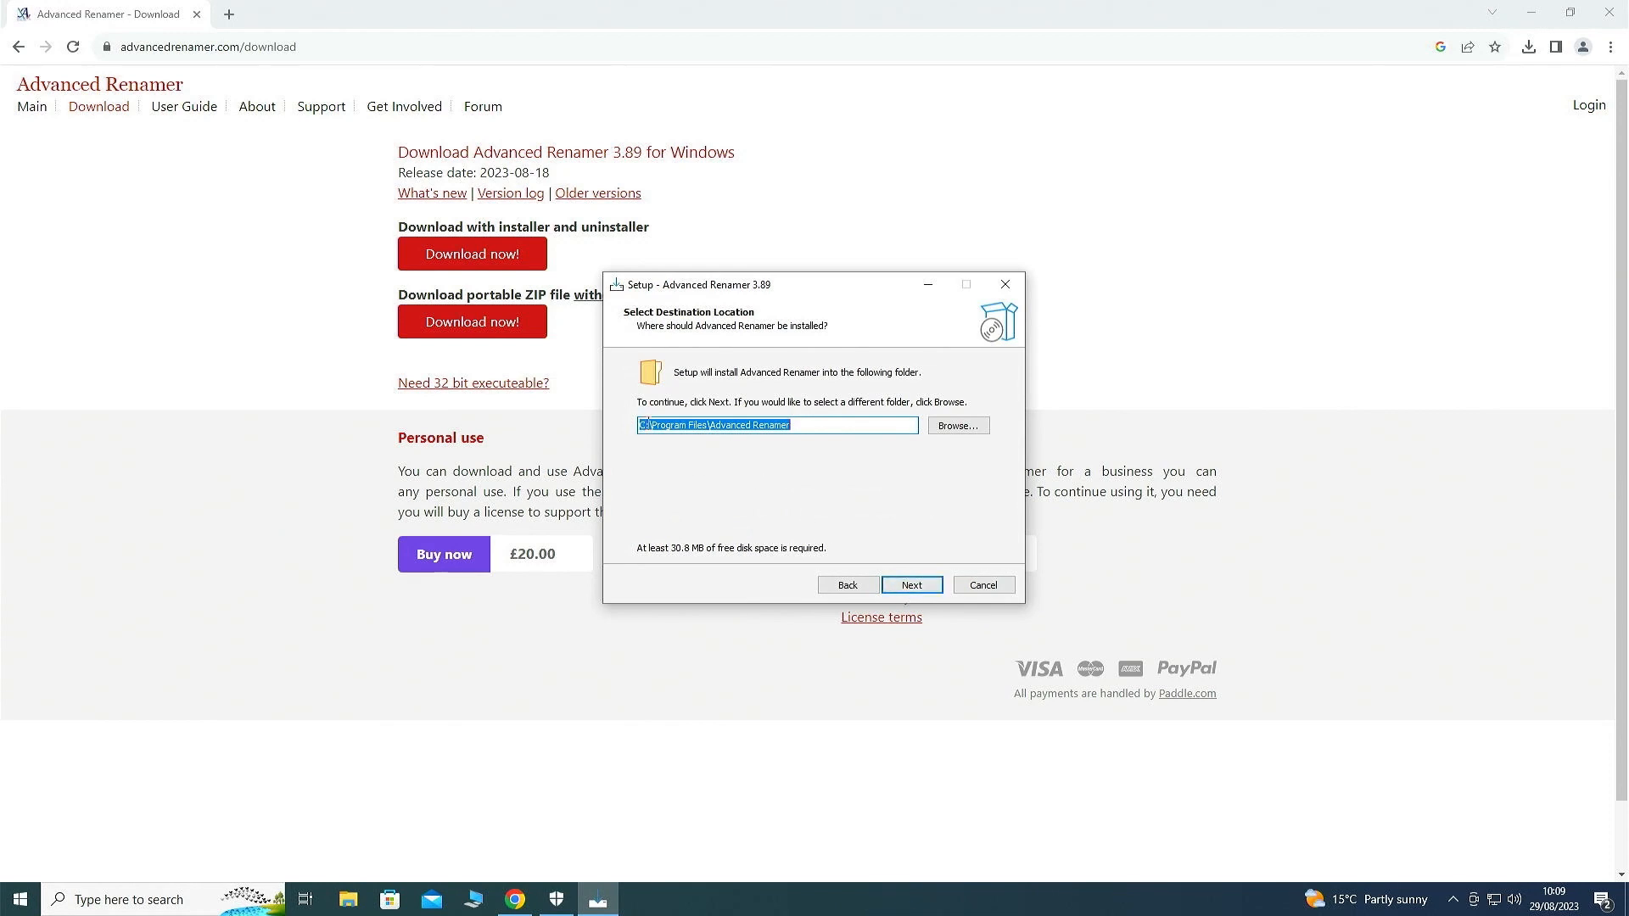
Keep the default C:\Program Files\Advanced Renamer destination and Start Menu folder, and enable the desktop shortcut for the installation
{"action": "left_click", "coordinate": [959, 426]}
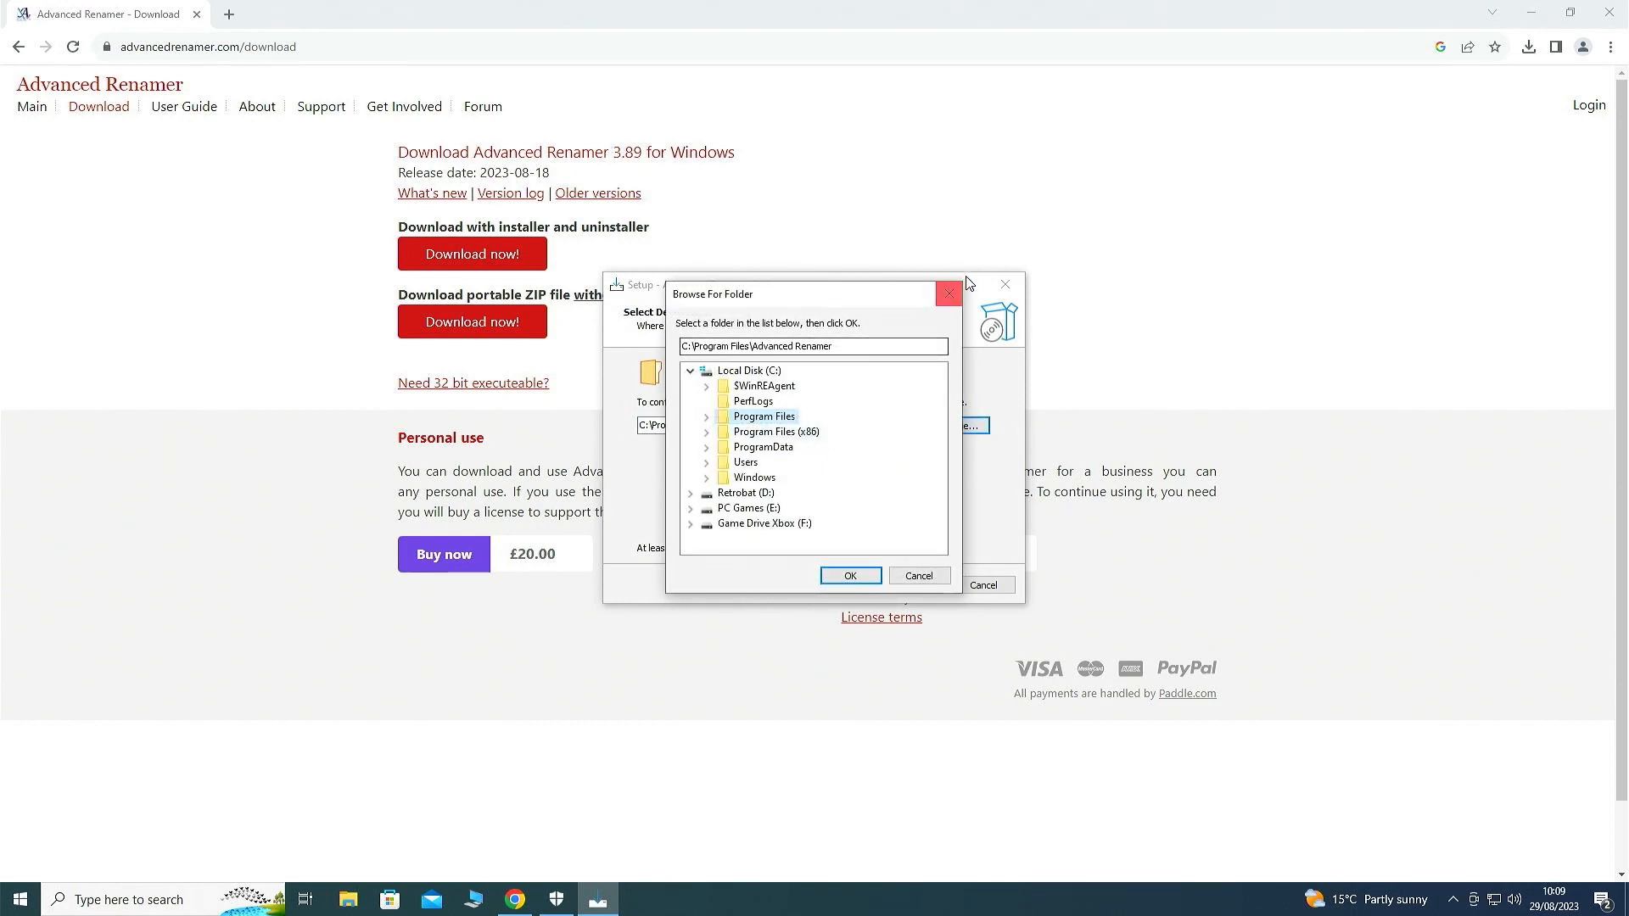
{"action": "left_click", "coordinate": [949, 293]}
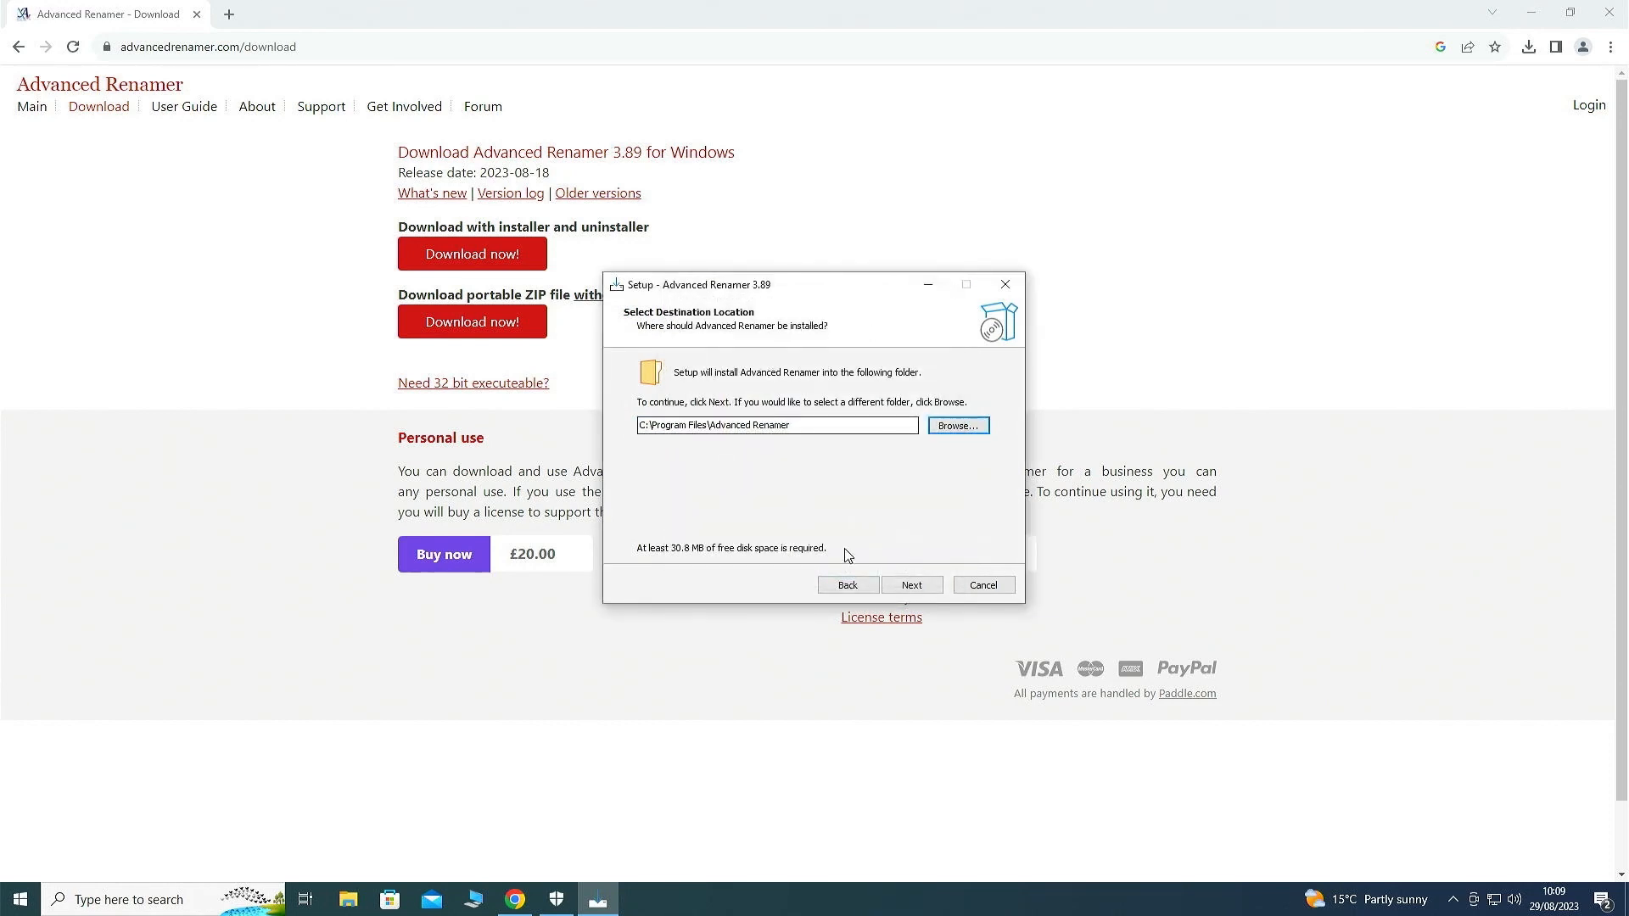
{"action": "left_click", "coordinate": [926, 592]}
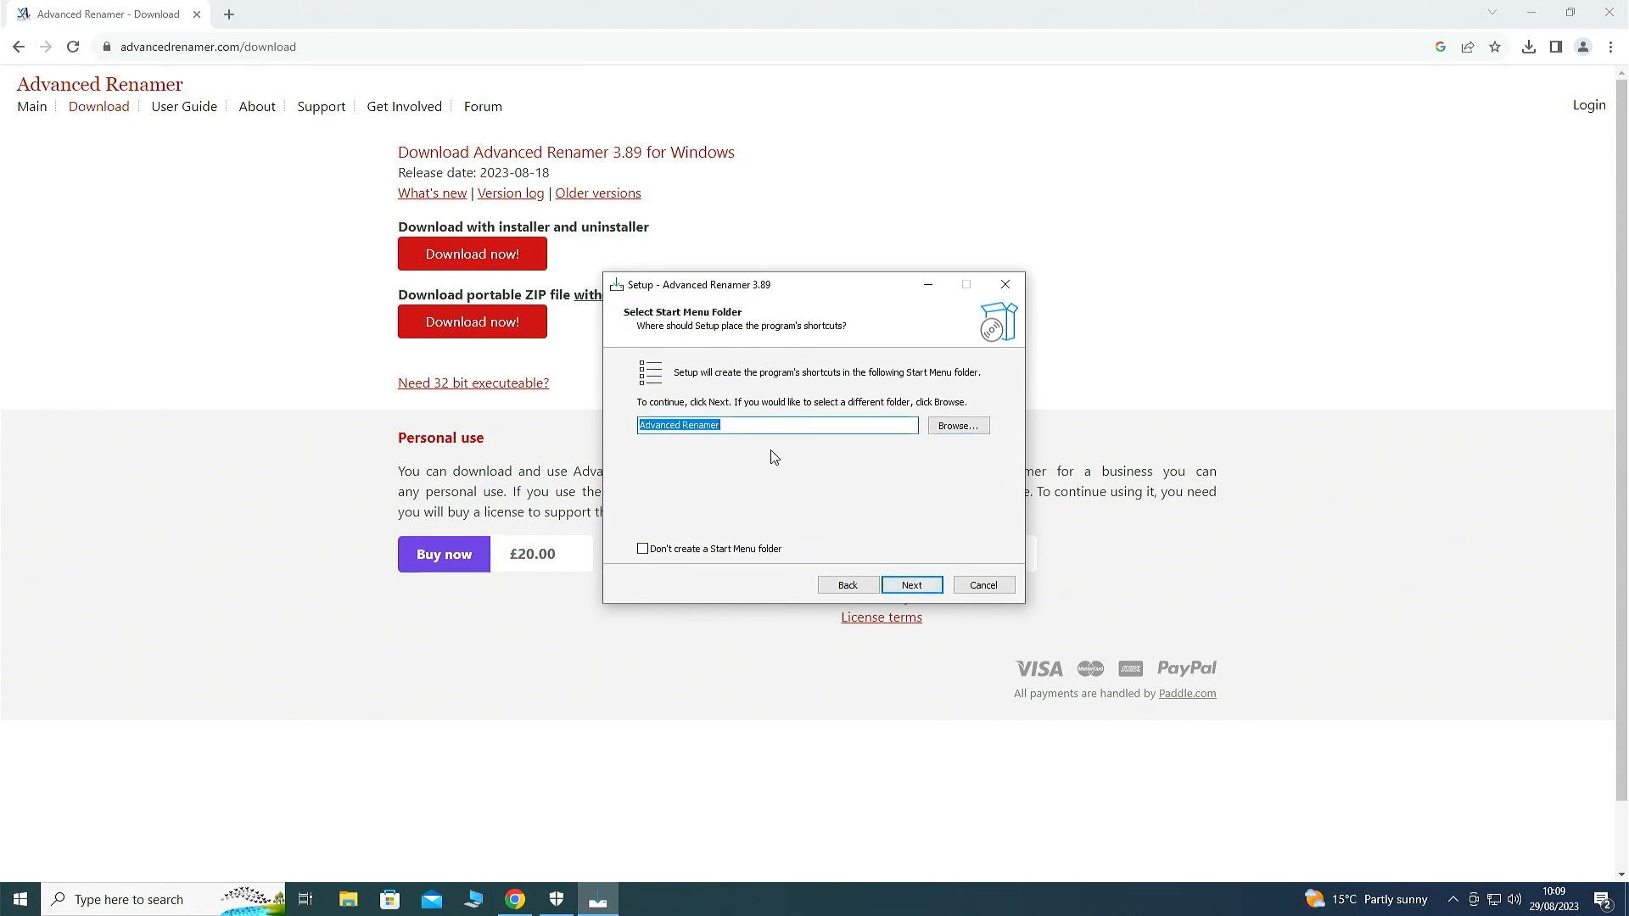
{"action": "left_click", "coordinate": [910, 589]}
{"action": "left_click", "coordinate": [689, 418]}
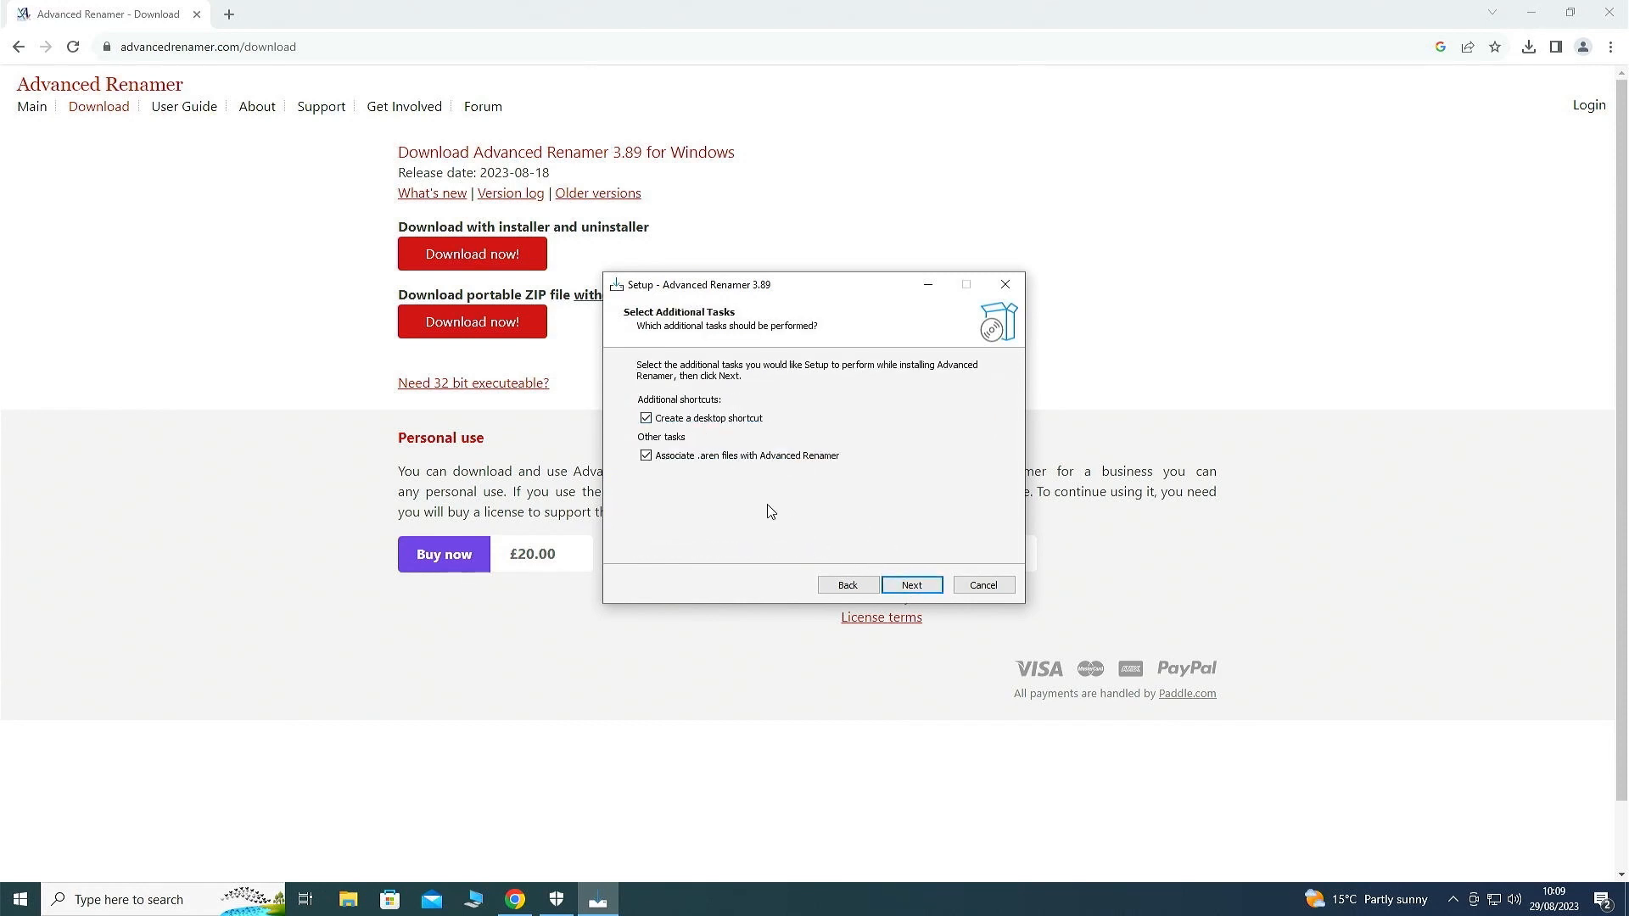
{"action": "left_click", "coordinate": [921, 591]}
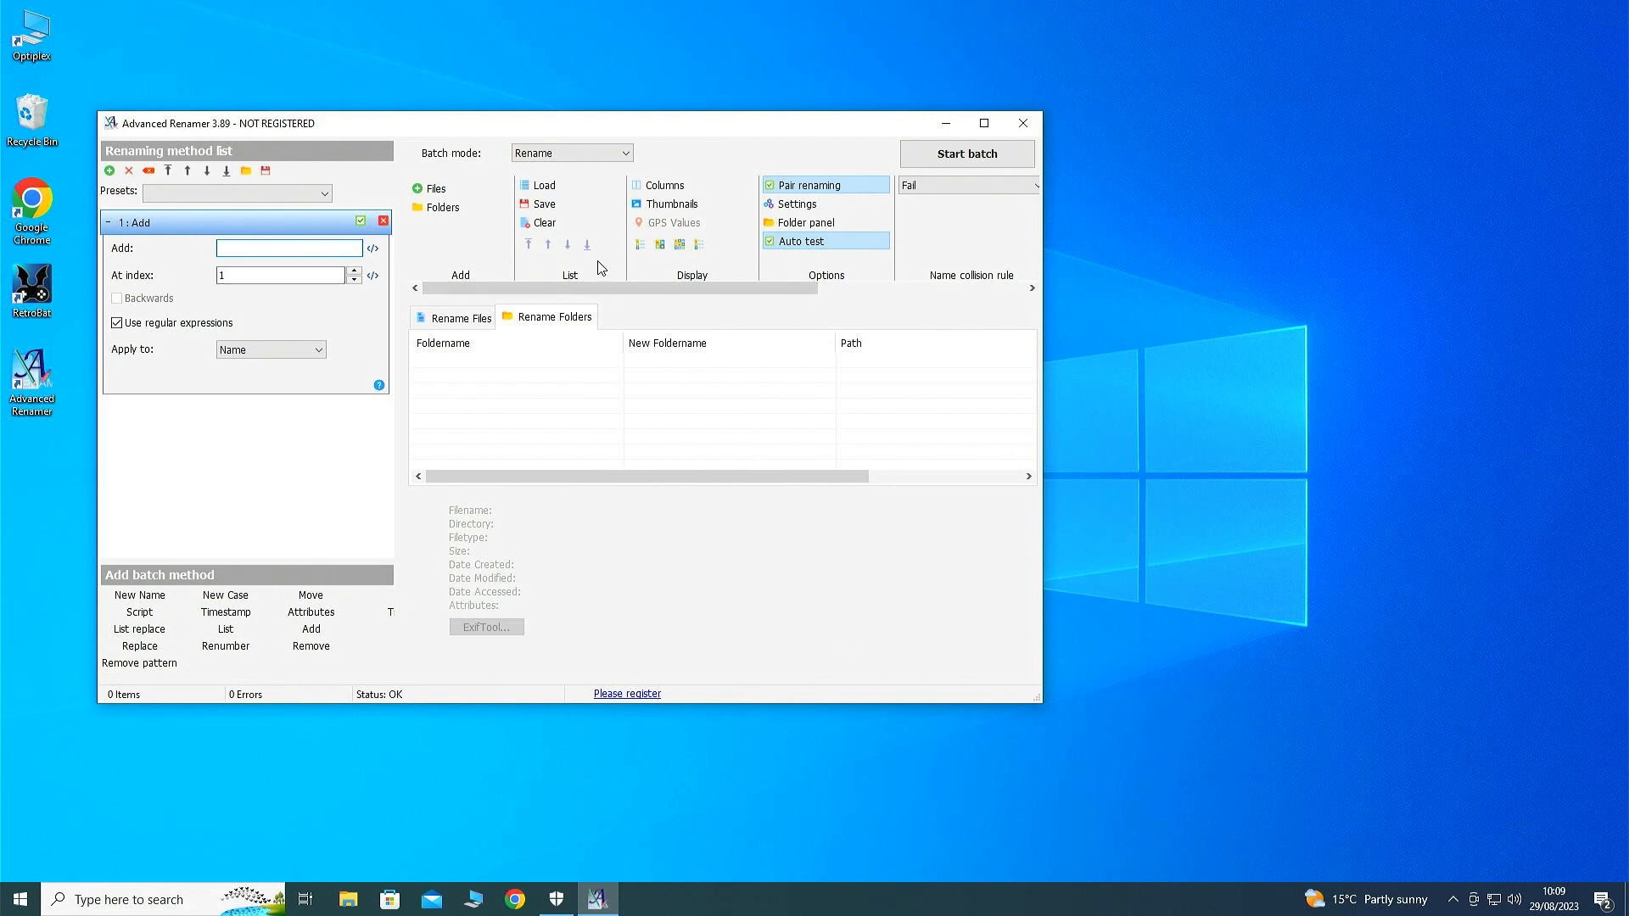
Remove the existing Add method in Advanced Renamer, insert a fresh Add batch method and reposition the window
{"action": "left_click_drag", "start_coordinate": [665, 126], "coordinate": [826, 125]}
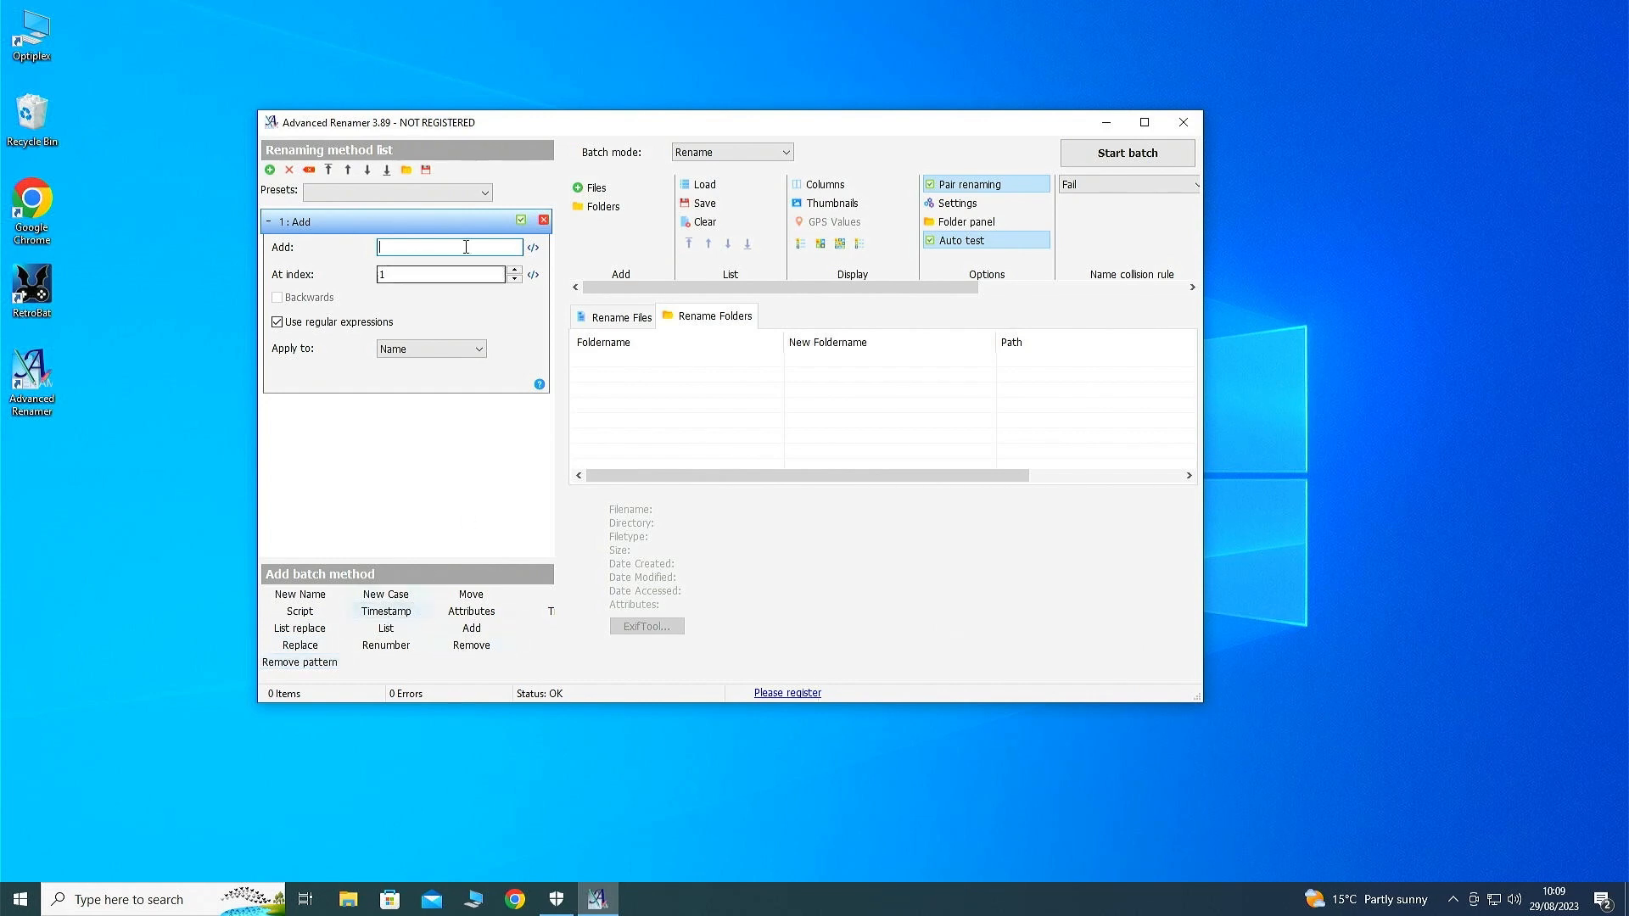
{"action": "left_click", "coordinate": [544, 220]}
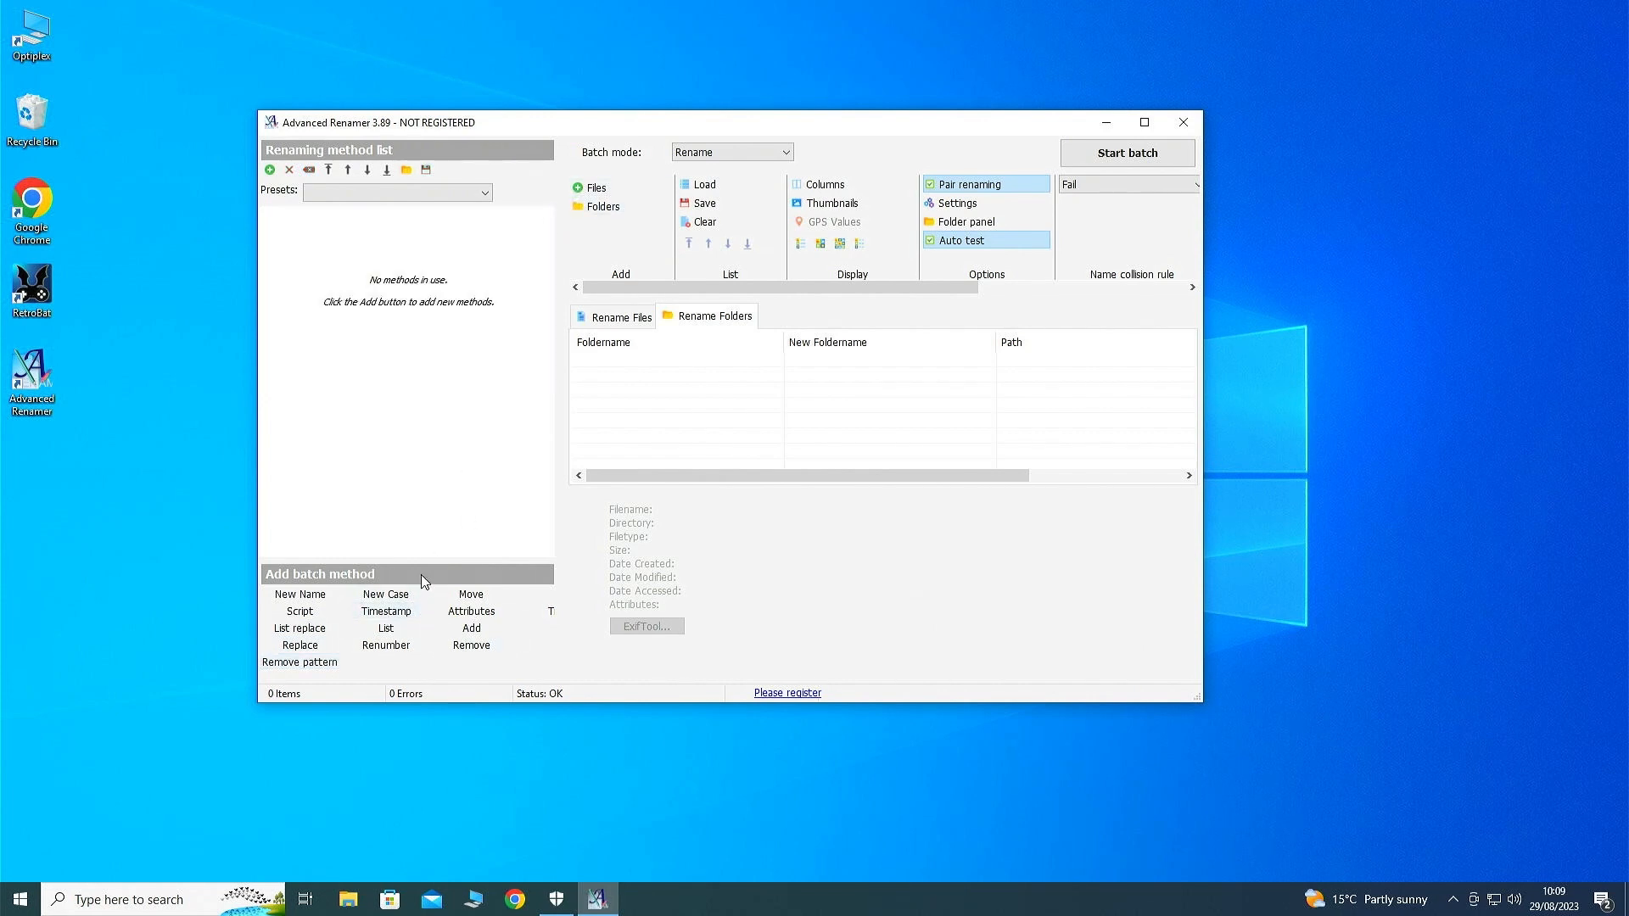
{"action": "left_click", "coordinate": [480, 632]}
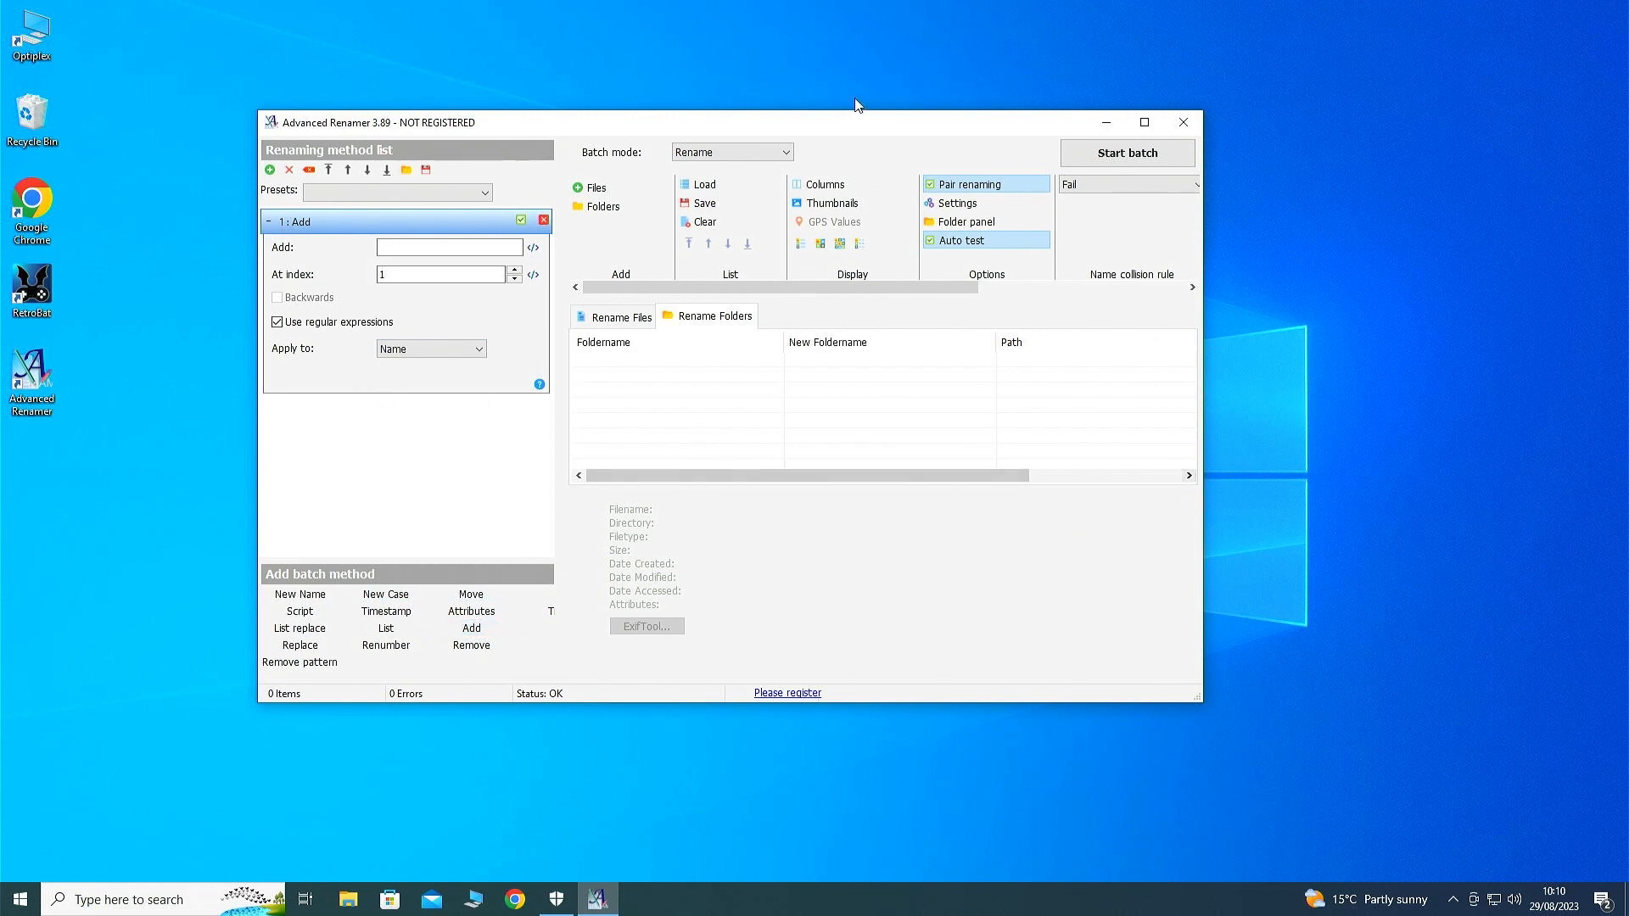
{"action": "left_click_drag", "start_coordinate": [840, 126], "coordinate": [615, 212]}
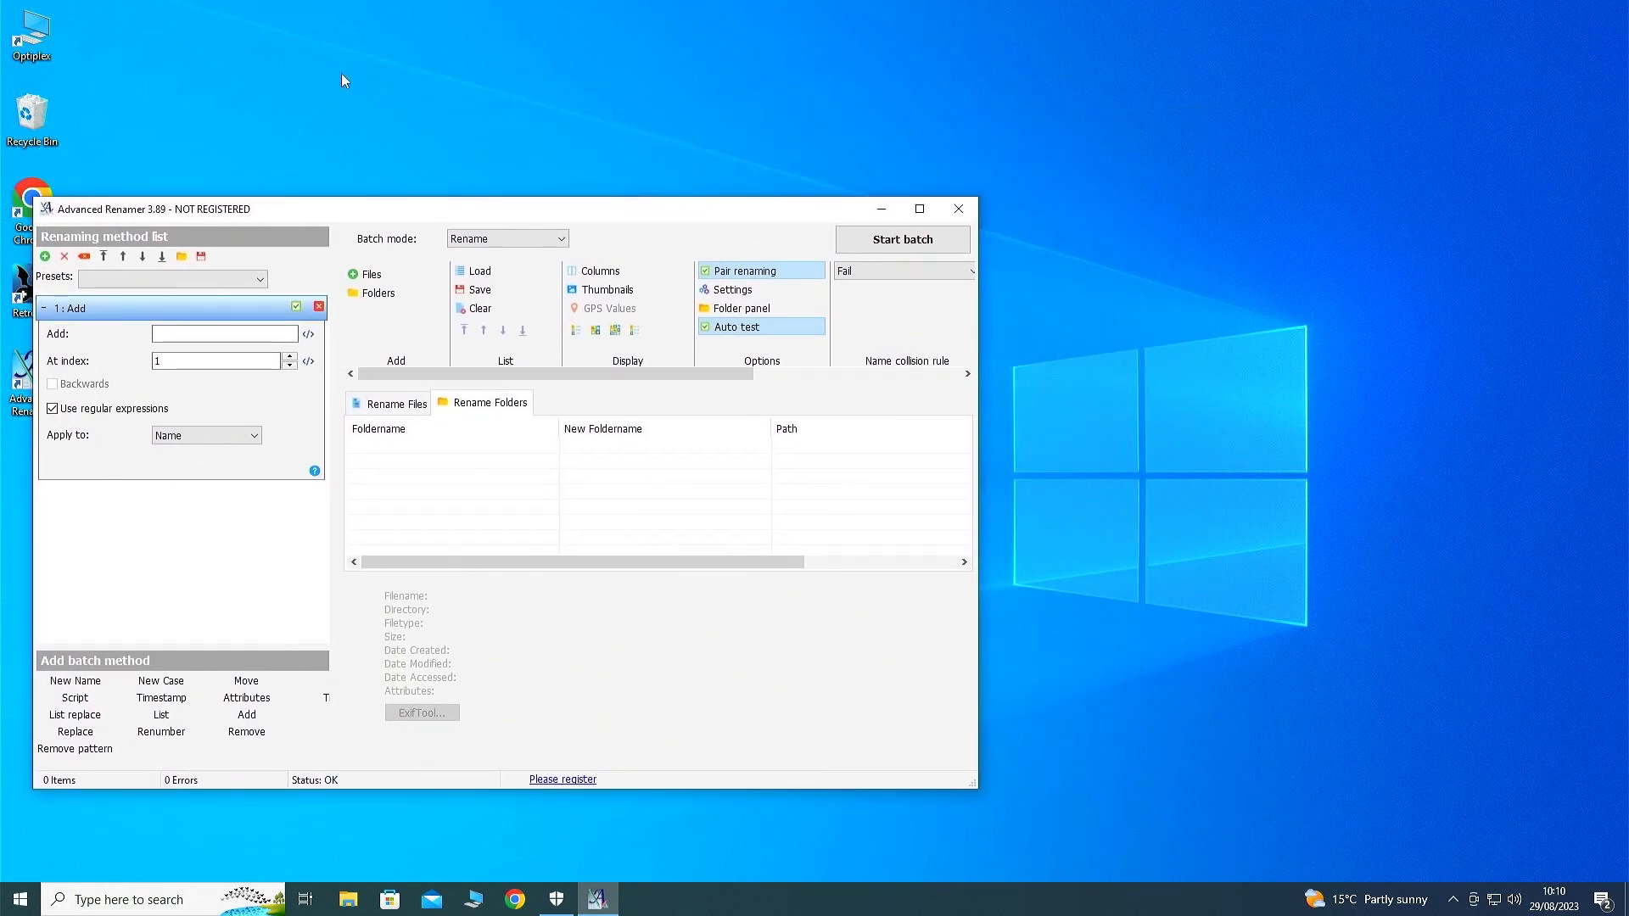
Open the RetroBat\roms\teknoparrot folder on the Retrobat (D:) drive and place its window beside Advanced Renamer
{"action": "double_click", "coordinate": [30, 28]}
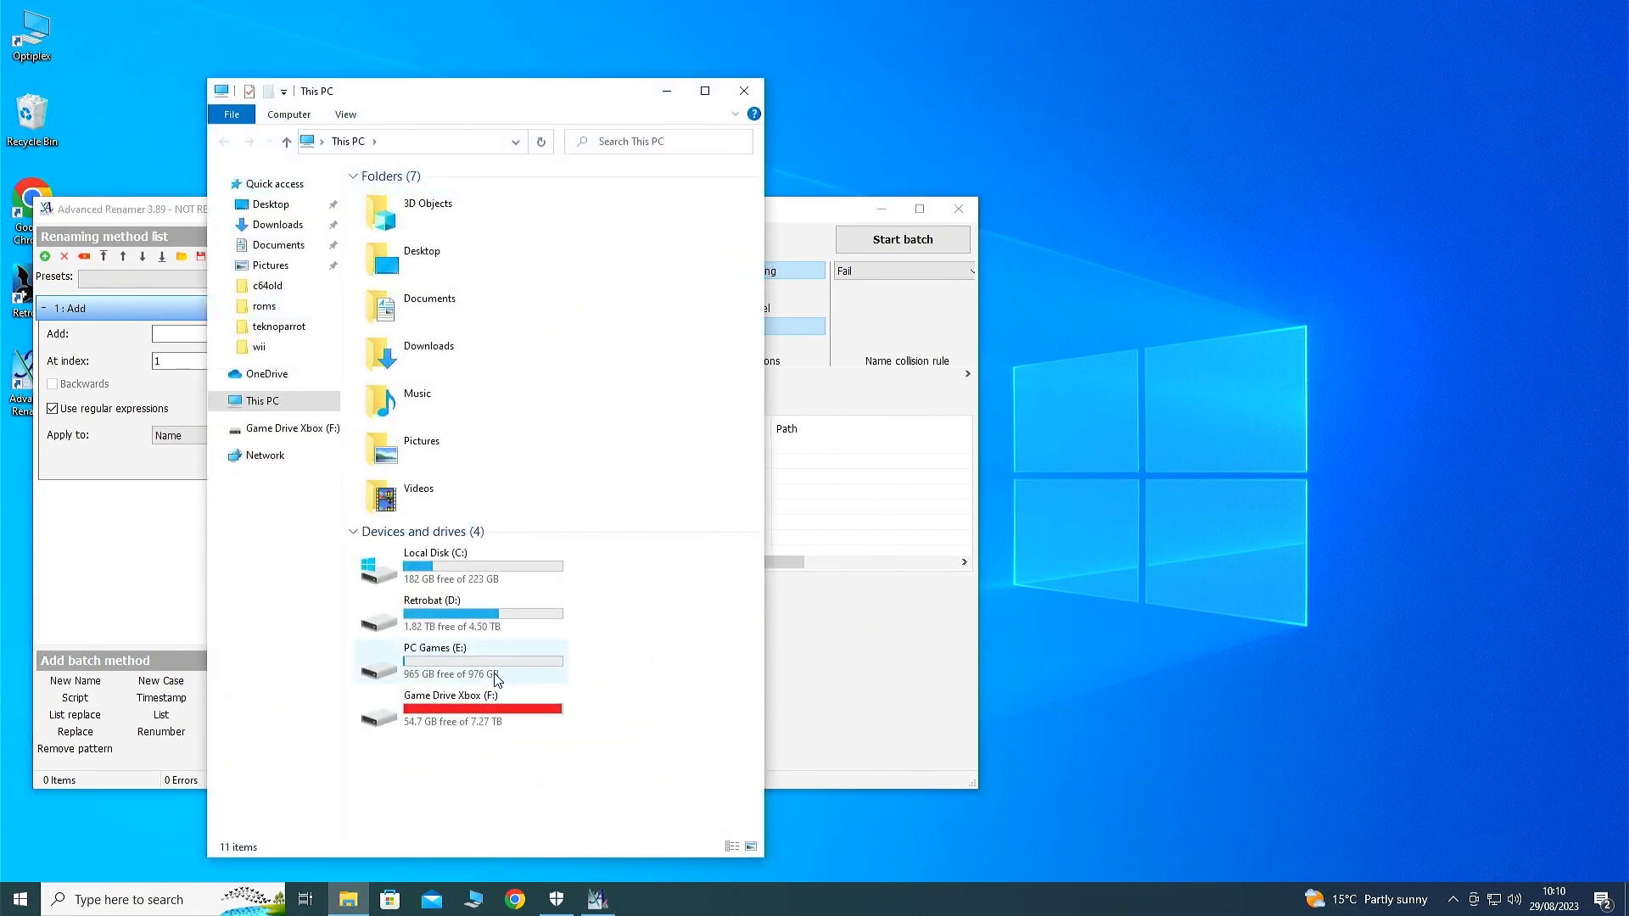
{"action": "double_click", "coordinate": [505, 620]}
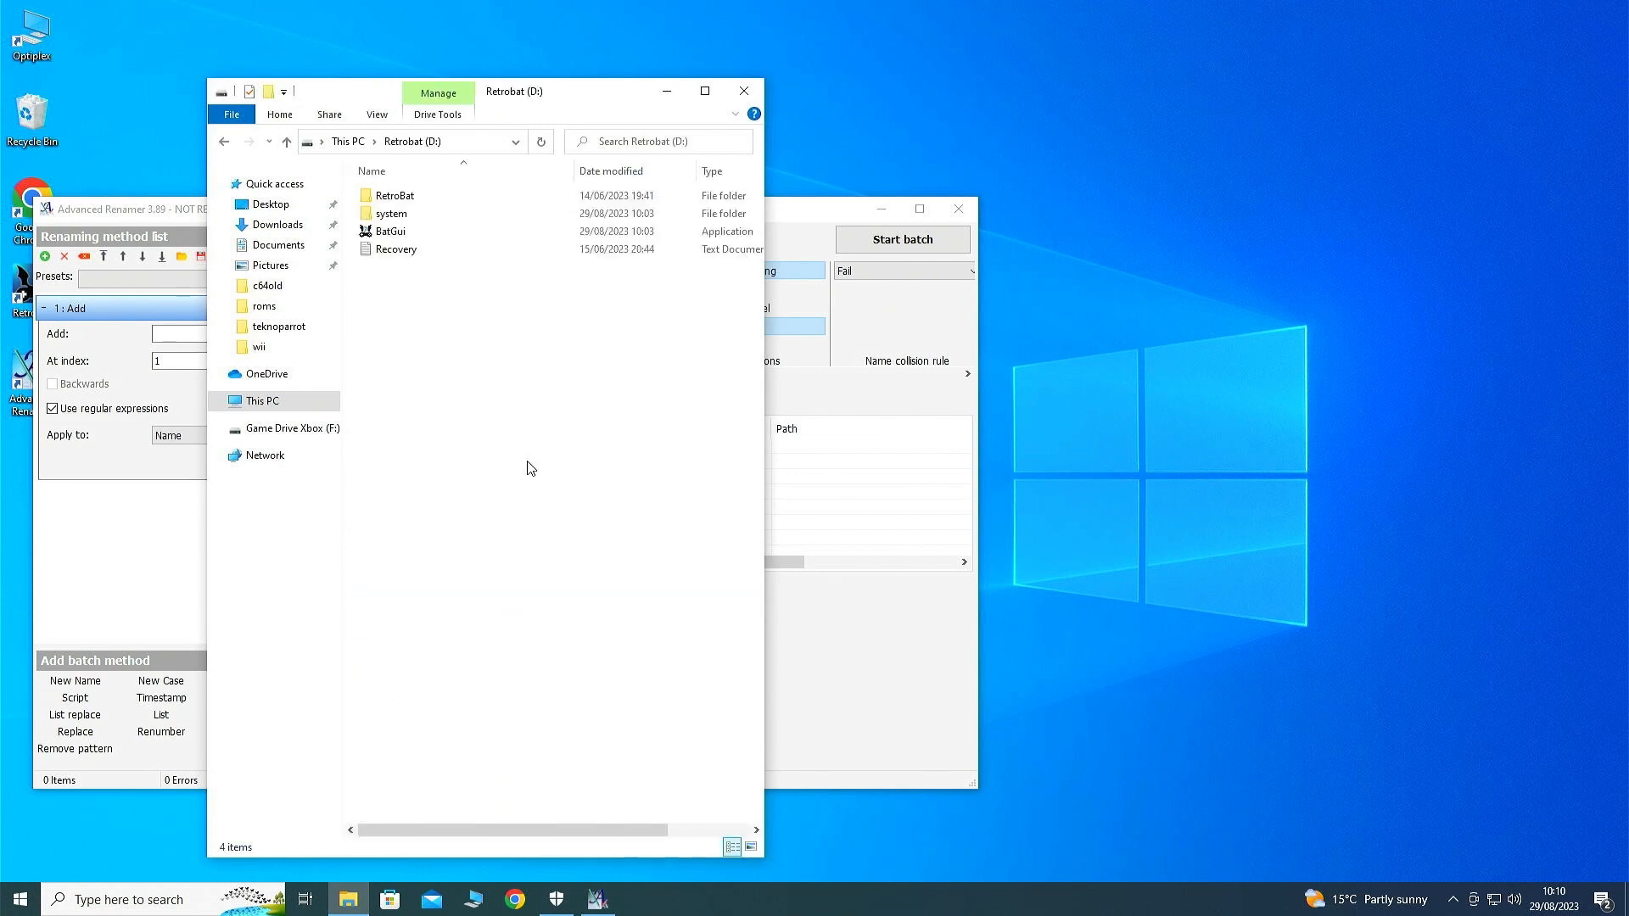
{"action": "double_click", "coordinate": [407, 196]}
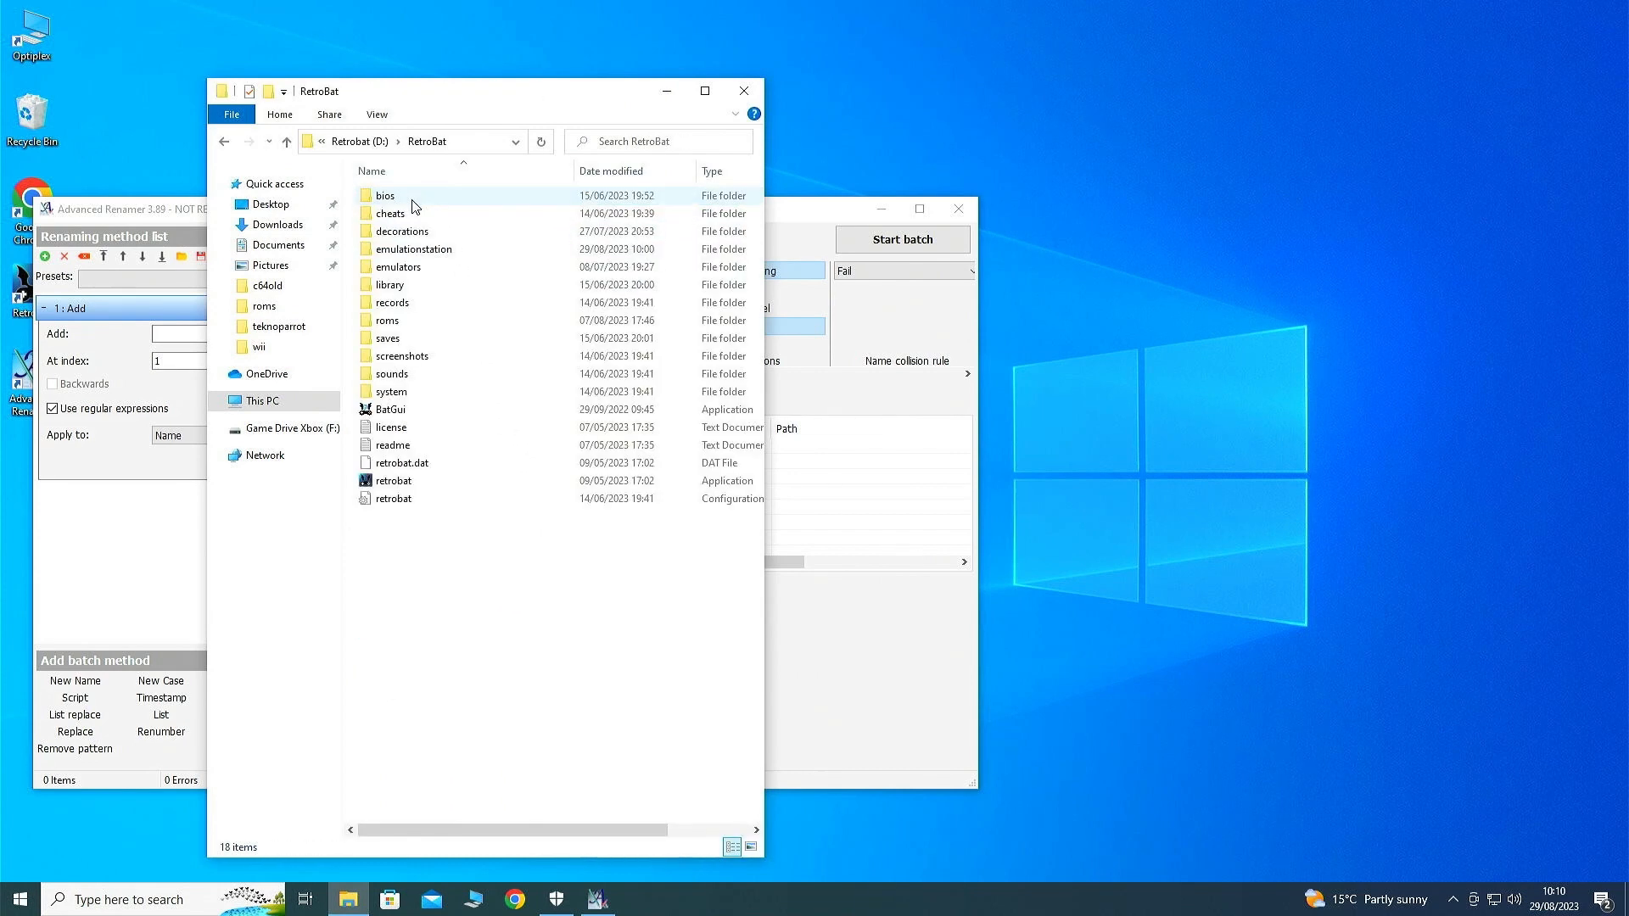
{"action": "double_click", "coordinate": [399, 320]}
{"action": "left_click_drag", "start_coordinate": [762, 206], "coordinate": [757, 645]}
{"action": "double_click", "coordinate": [410, 606]}
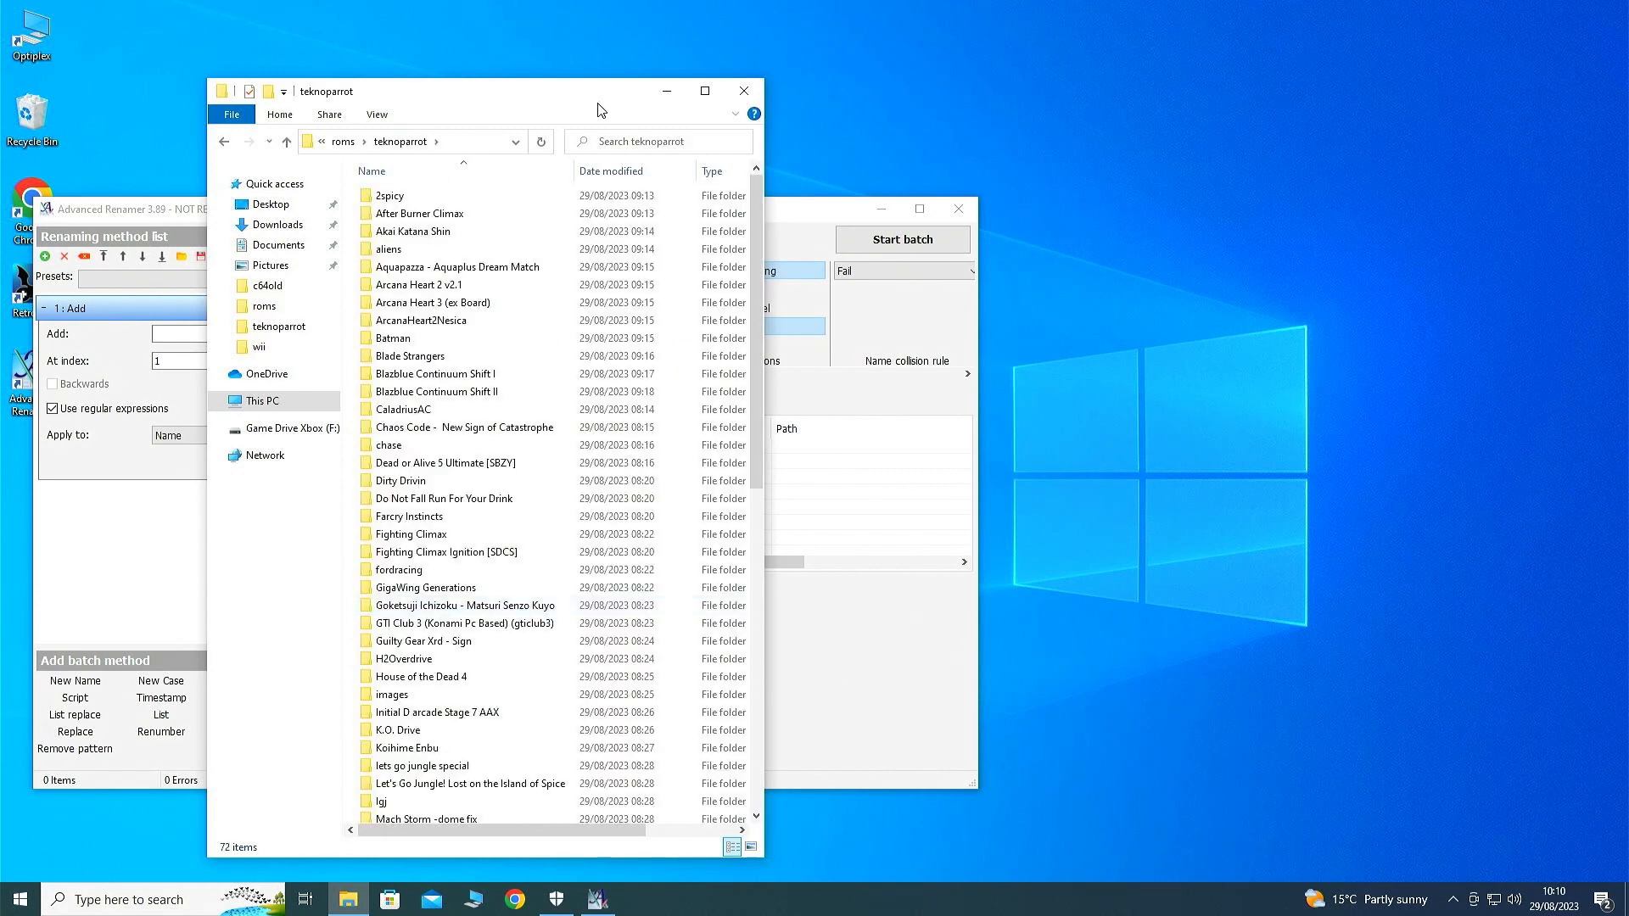
{"action": "left_click_drag", "start_coordinate": [599, 108], "coordinate": [1133, 87]}
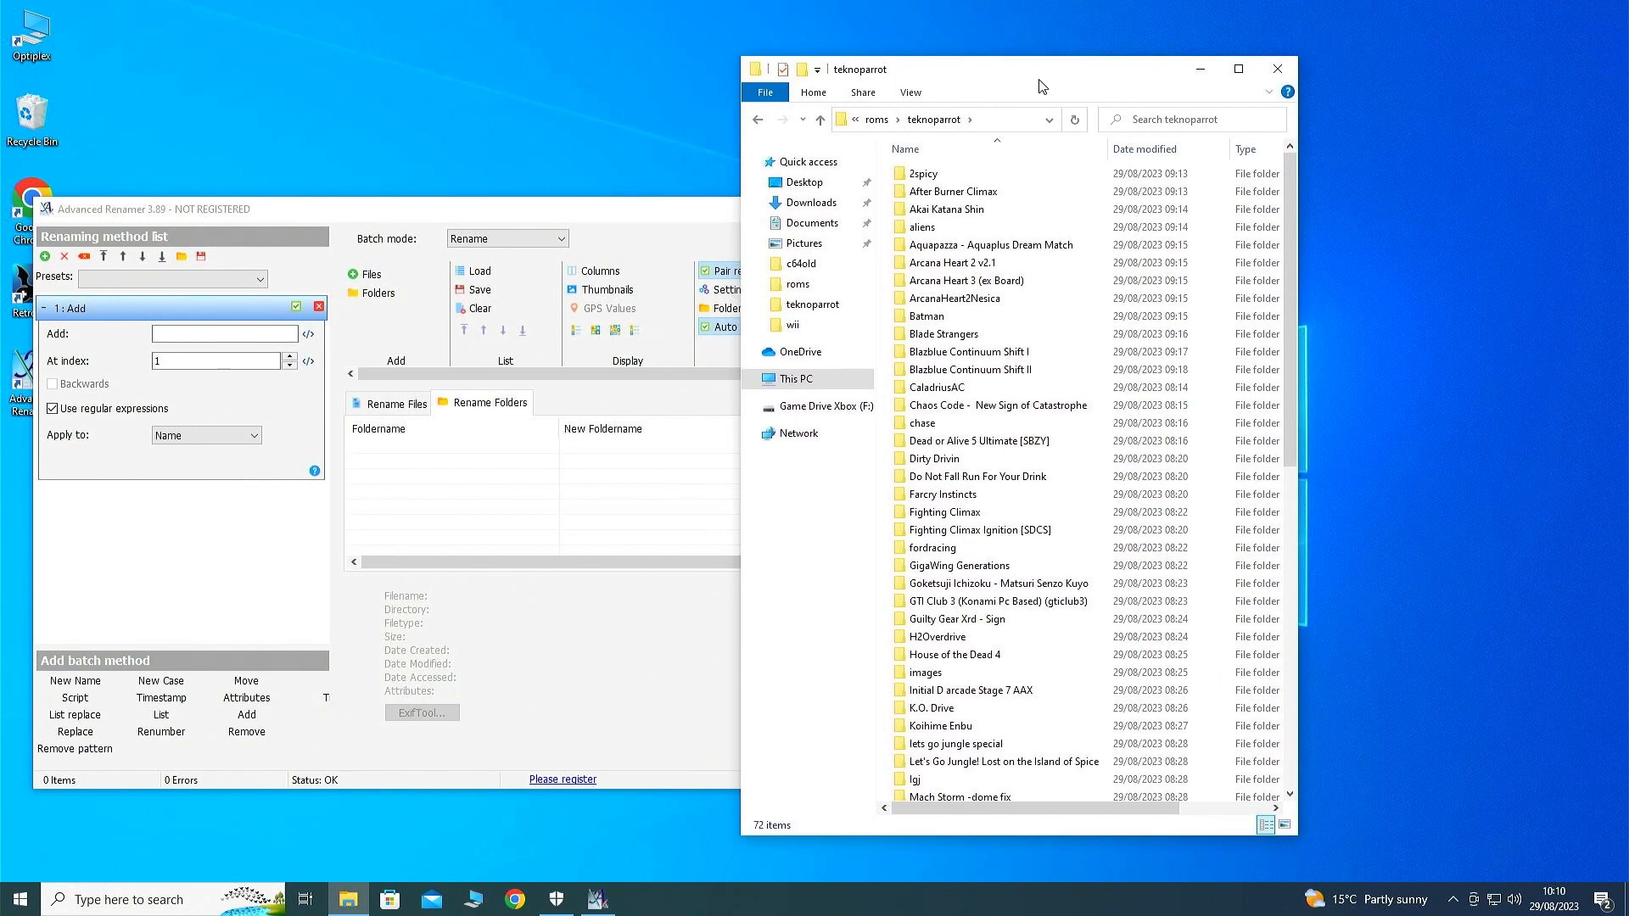
Select all game folders in the teknoparrot folder from 2spicy to Wacky Races, excluding the videos and images folders
{"action": "left_click", "coordinate": [958, 176]}
{"action": "left_click_drag", "start_coordinate": [1291, 254], "coordinate": [1290, 563]}
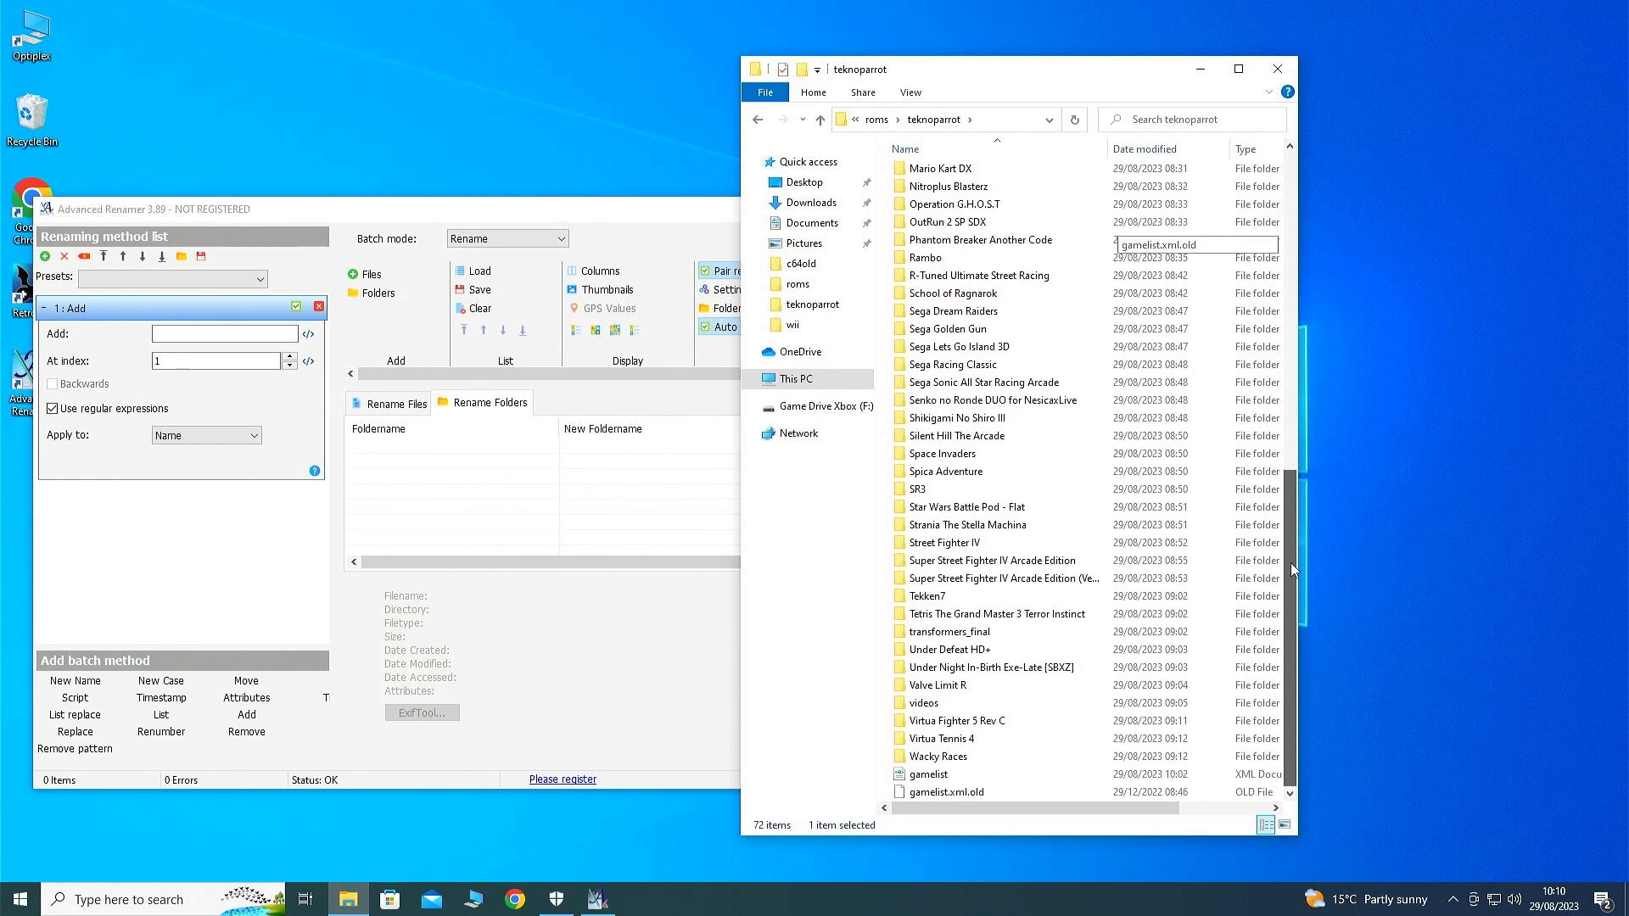
{"action": "left_click", "coordinate": [942, 756], "text": "shift"}
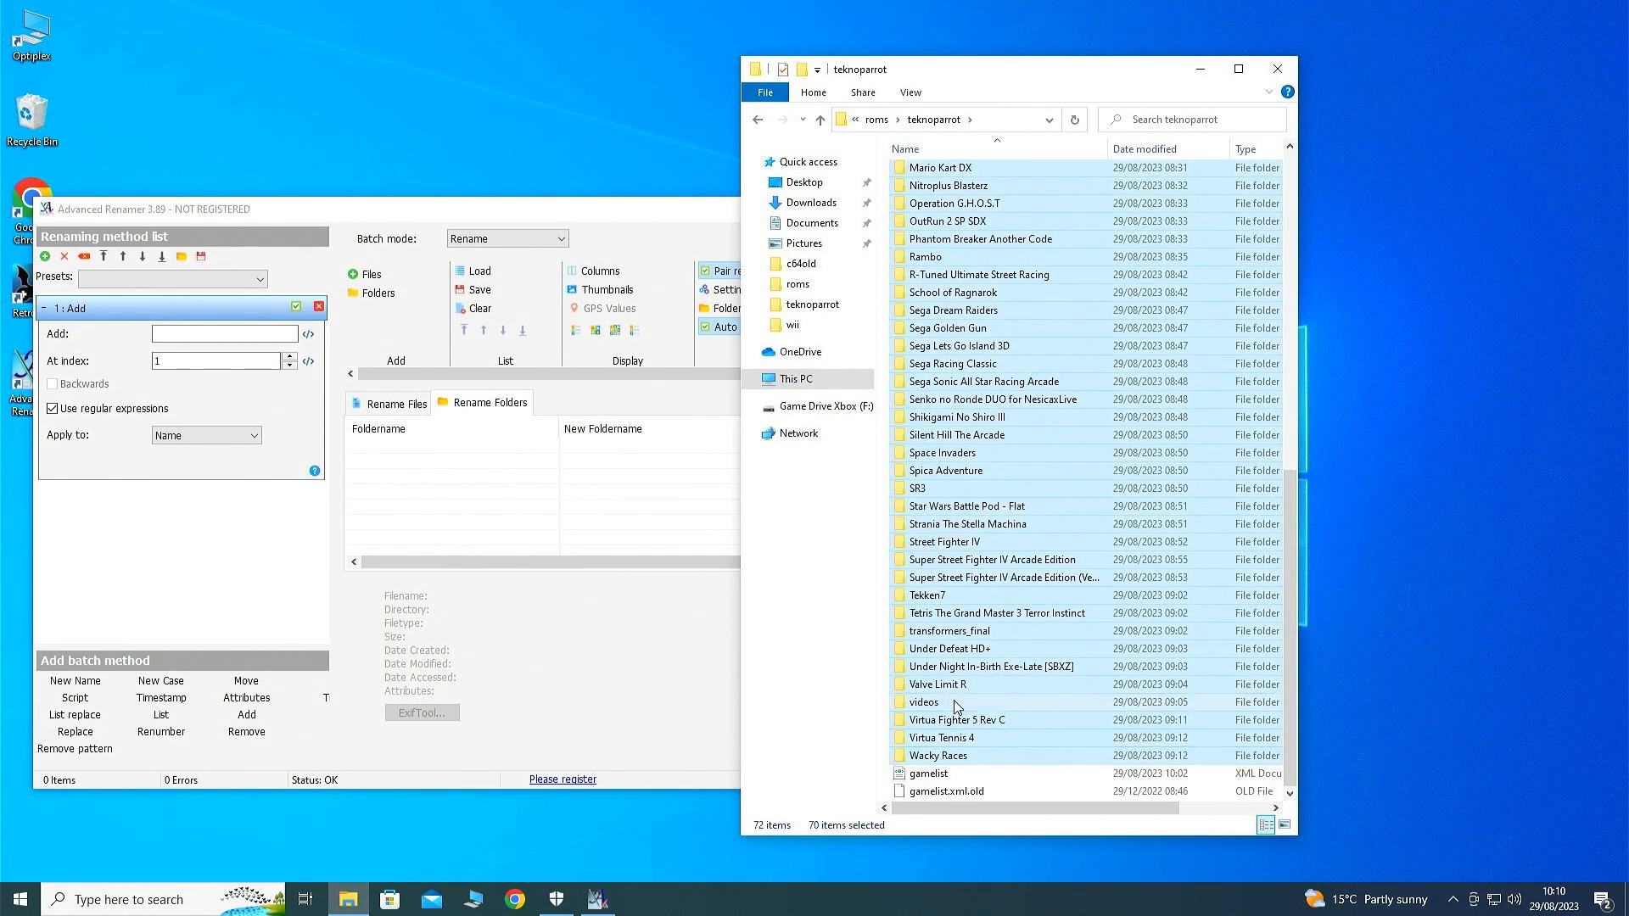
{"action": "left_click", "coordinate": [957, 705], "text": "ctrl"}
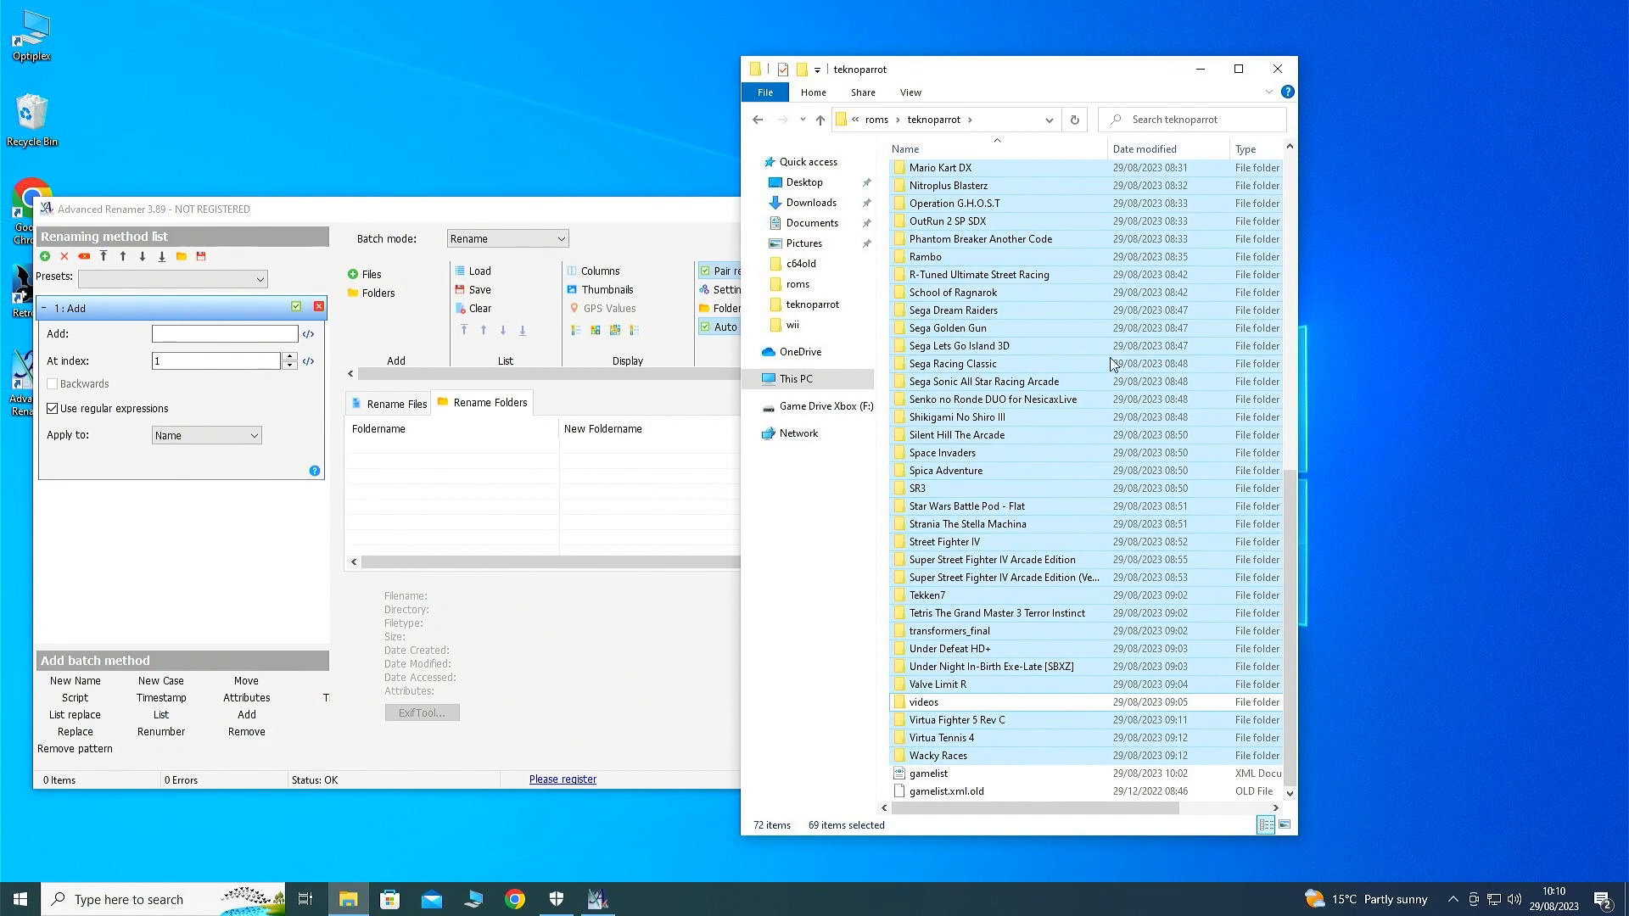
{"action": "scroll", "coordinate": [1151, 449], "scroll_direction": "up", "scroll_amount": 5}
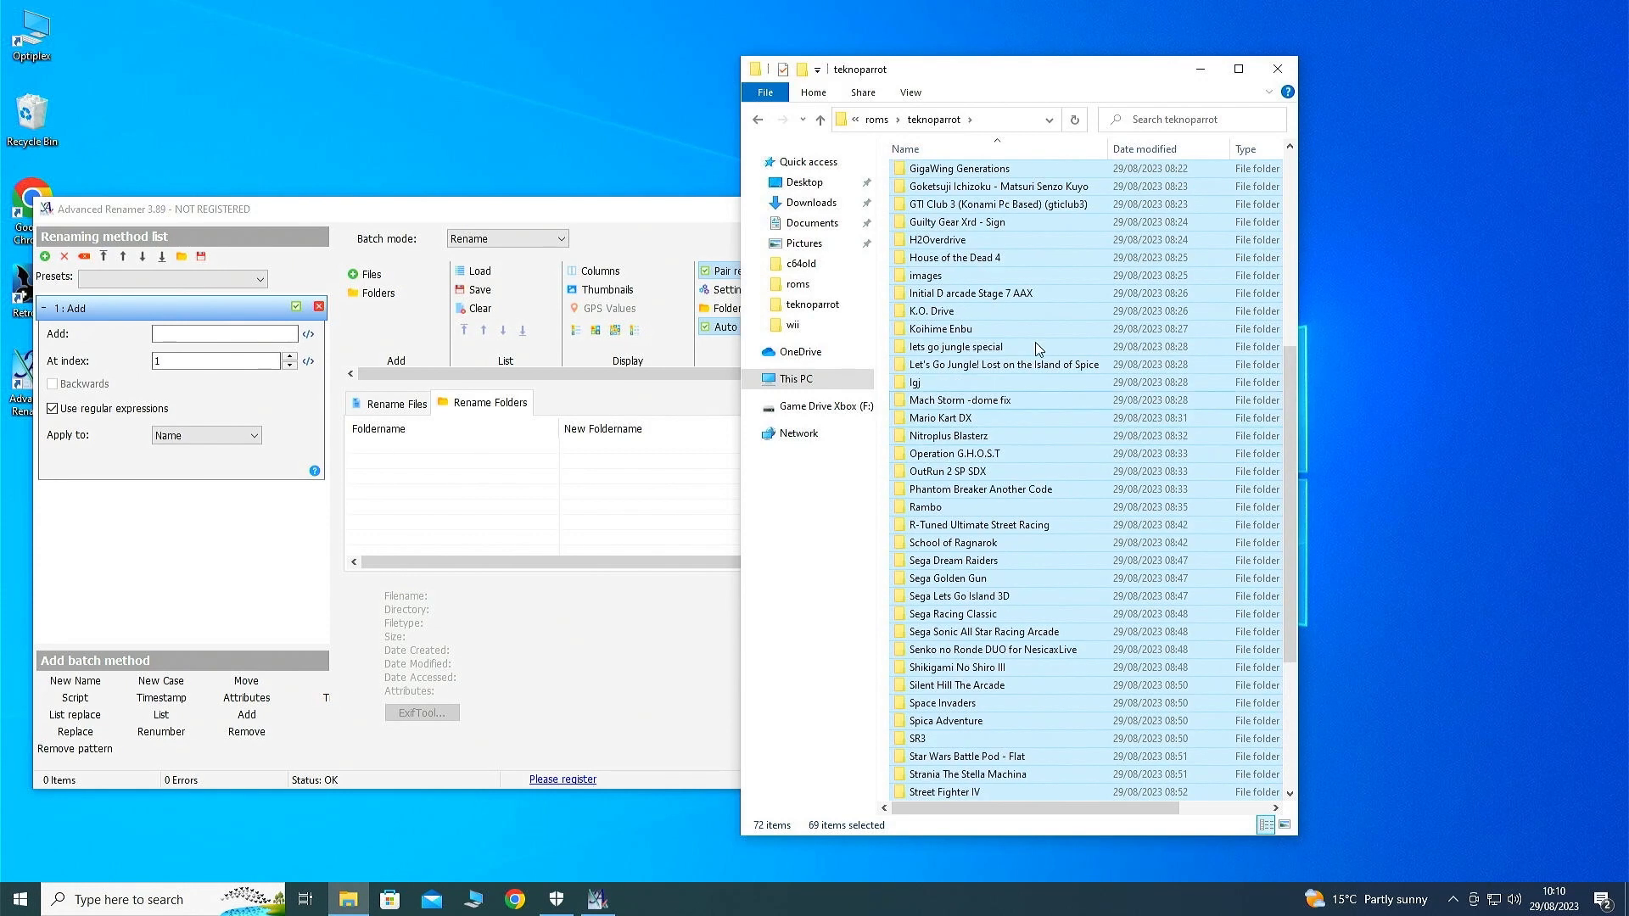
{"action": "left_click", "coordinate": [963, 279], "text": "ctrl"}
Add the selected game folders themselves to the Advanced Renamer list, root folders included, and move the teknoparrot window clear of it
{"action": "left_click_drag", "start_coordinate": [980, 318], "coordinate": [422, 487]}
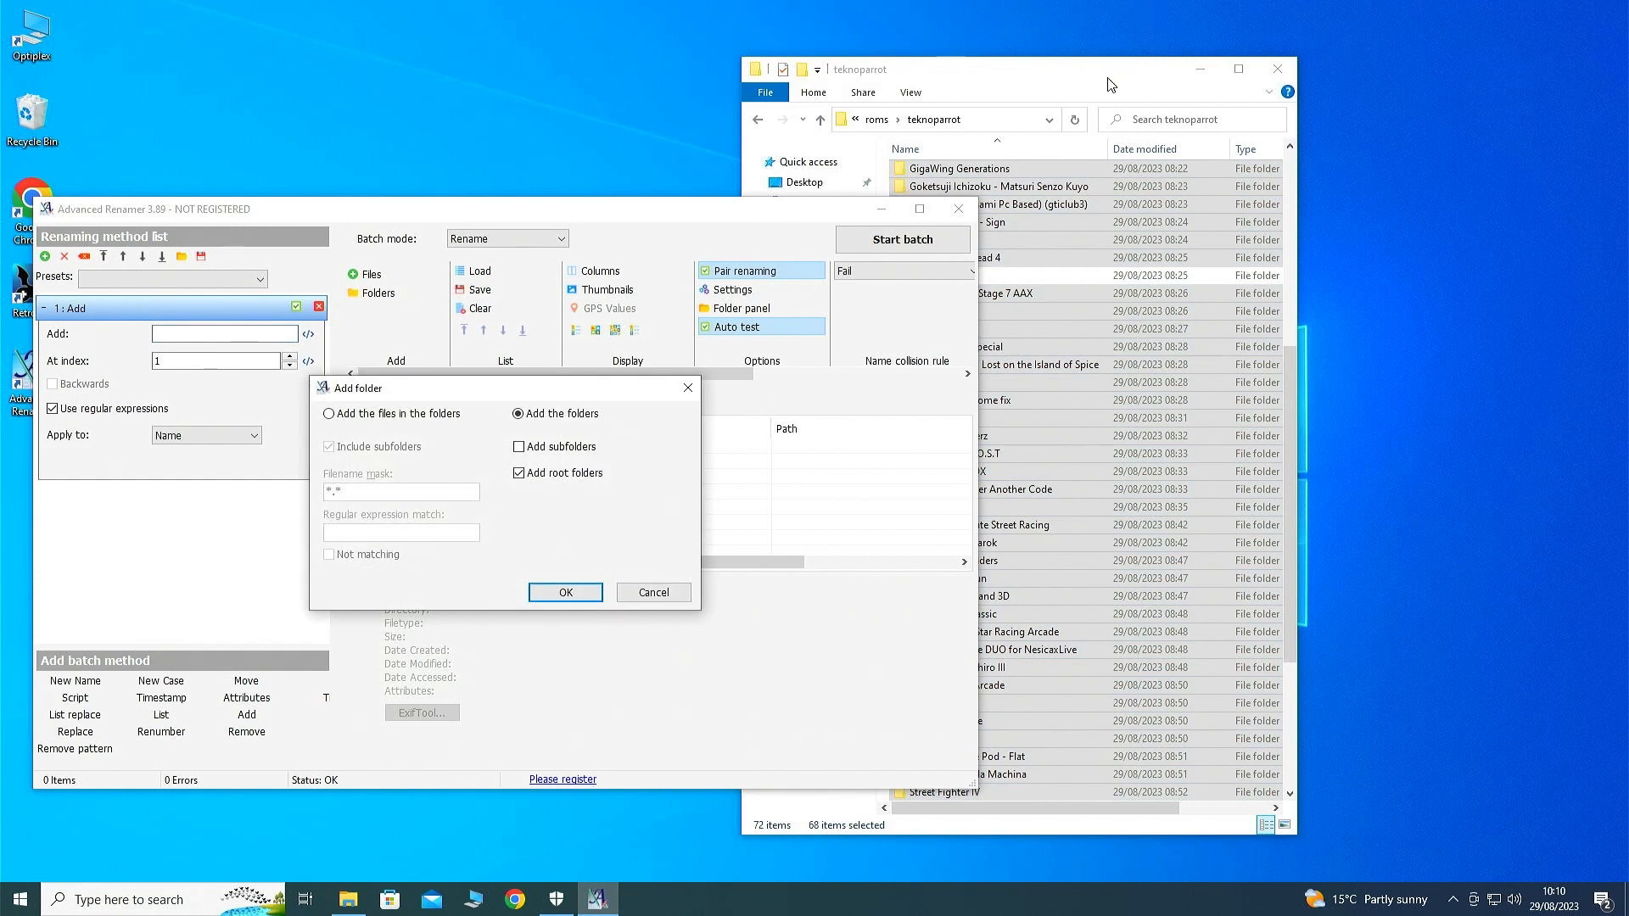
{"action": "left_click_drag", "start_coordinate": [1111, 85], "coordinate": [1378, 89]}
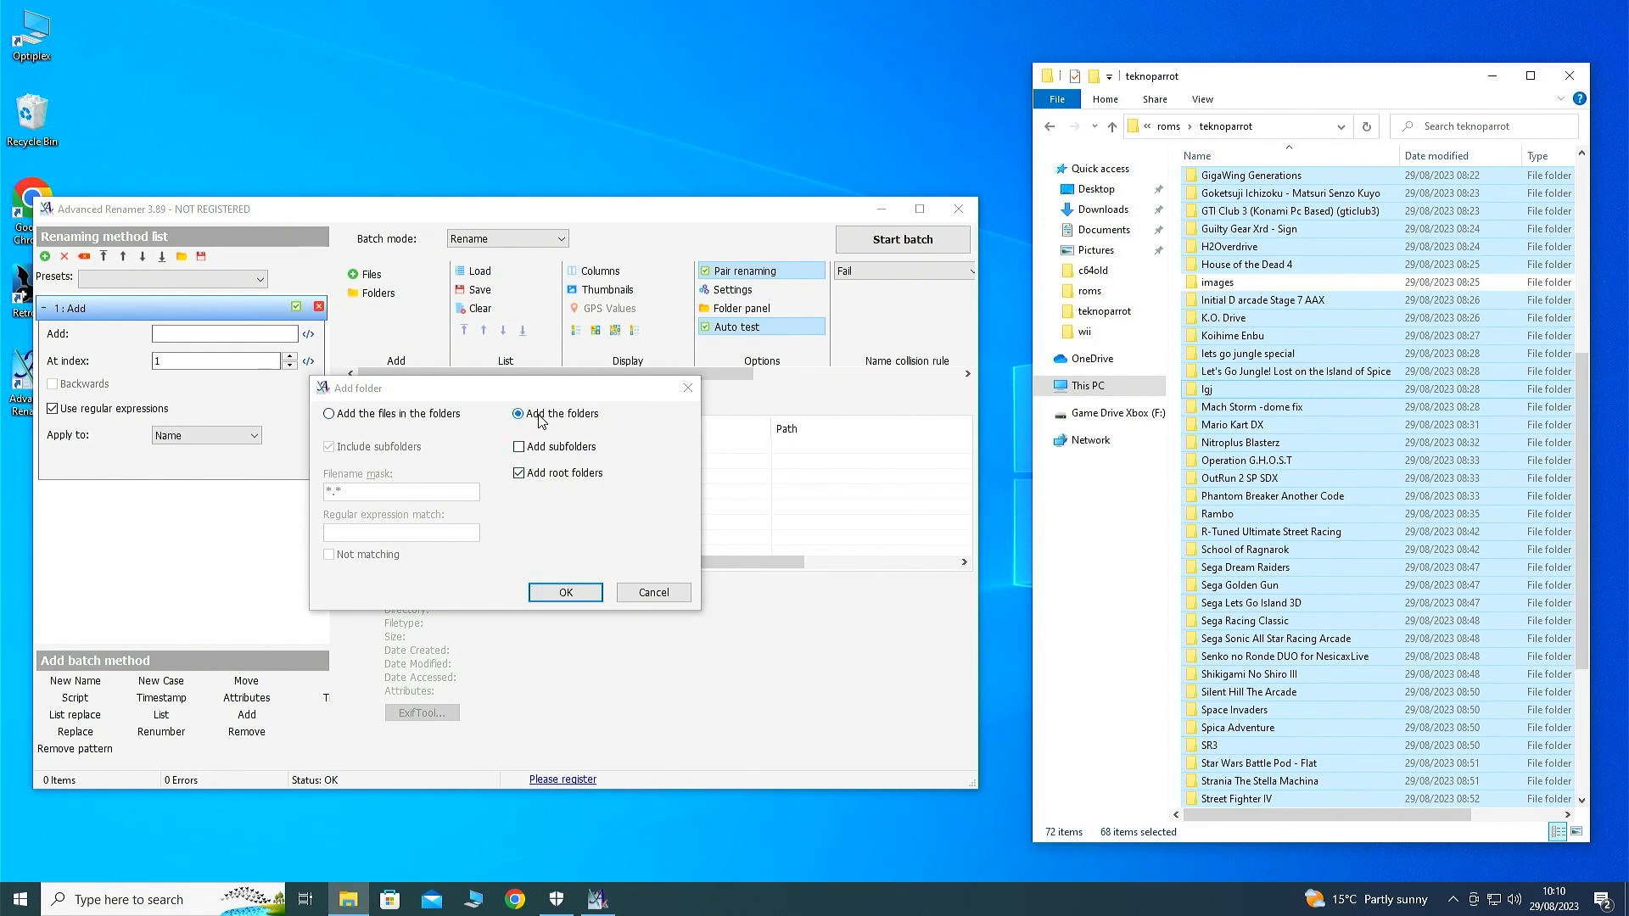
{"action": "left_click", "coordinate": [582, 598]}
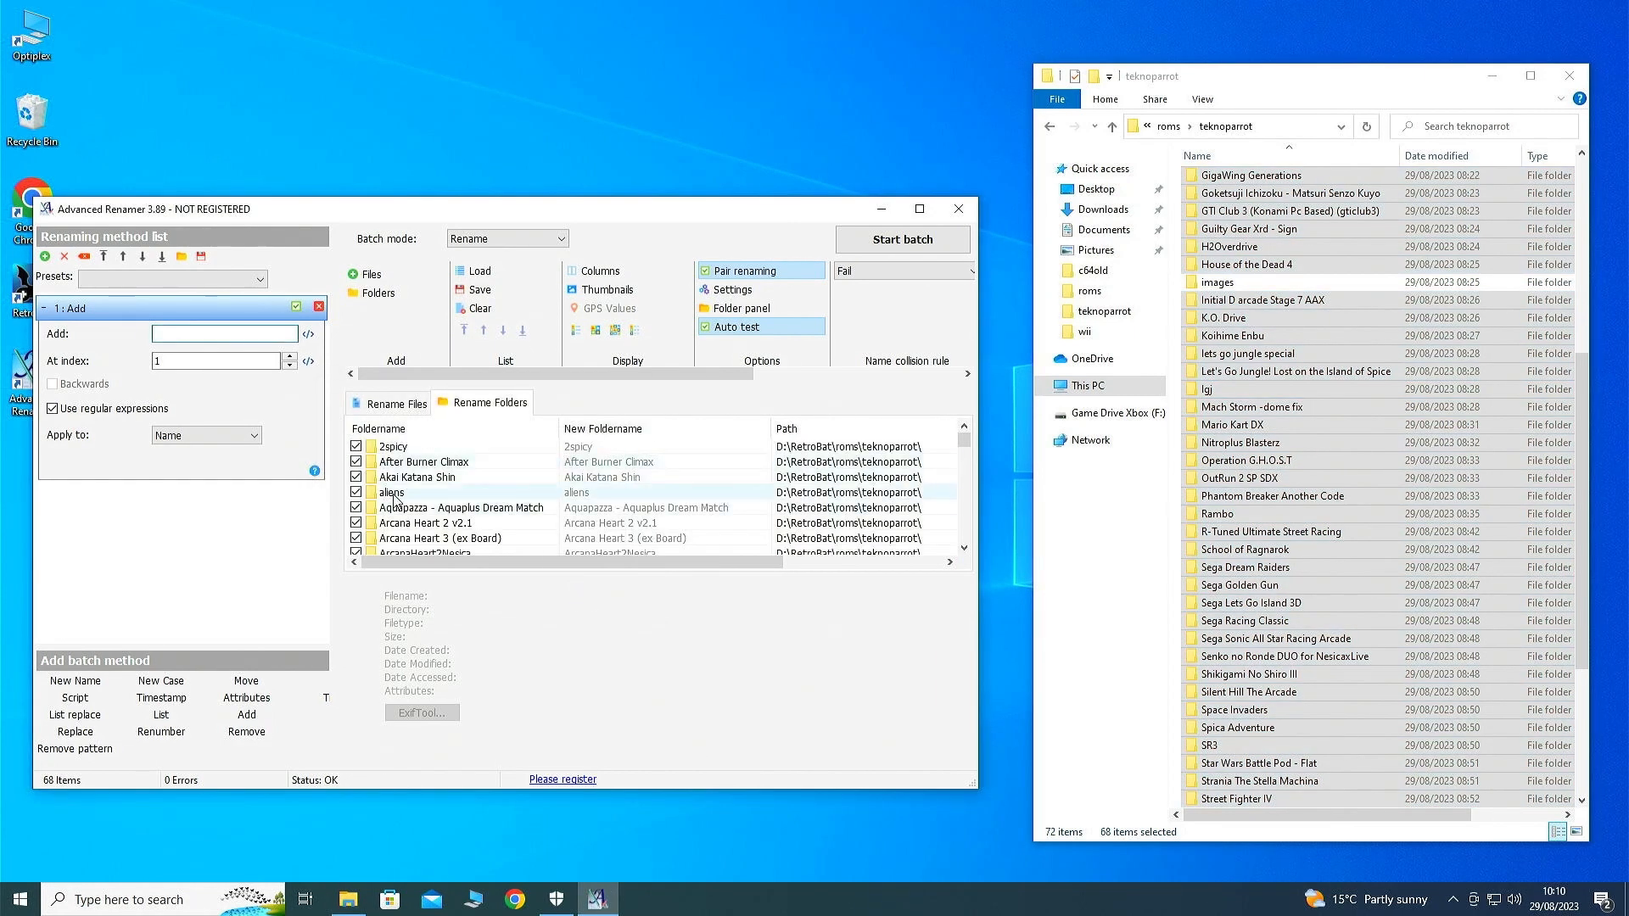
Reposition and enlarge the Advanced Renamer window, making its folder list taller
{"action": "scroll", "coordinate": [829, 518], "scroll_direction": "down", "scroll_amount": 3}
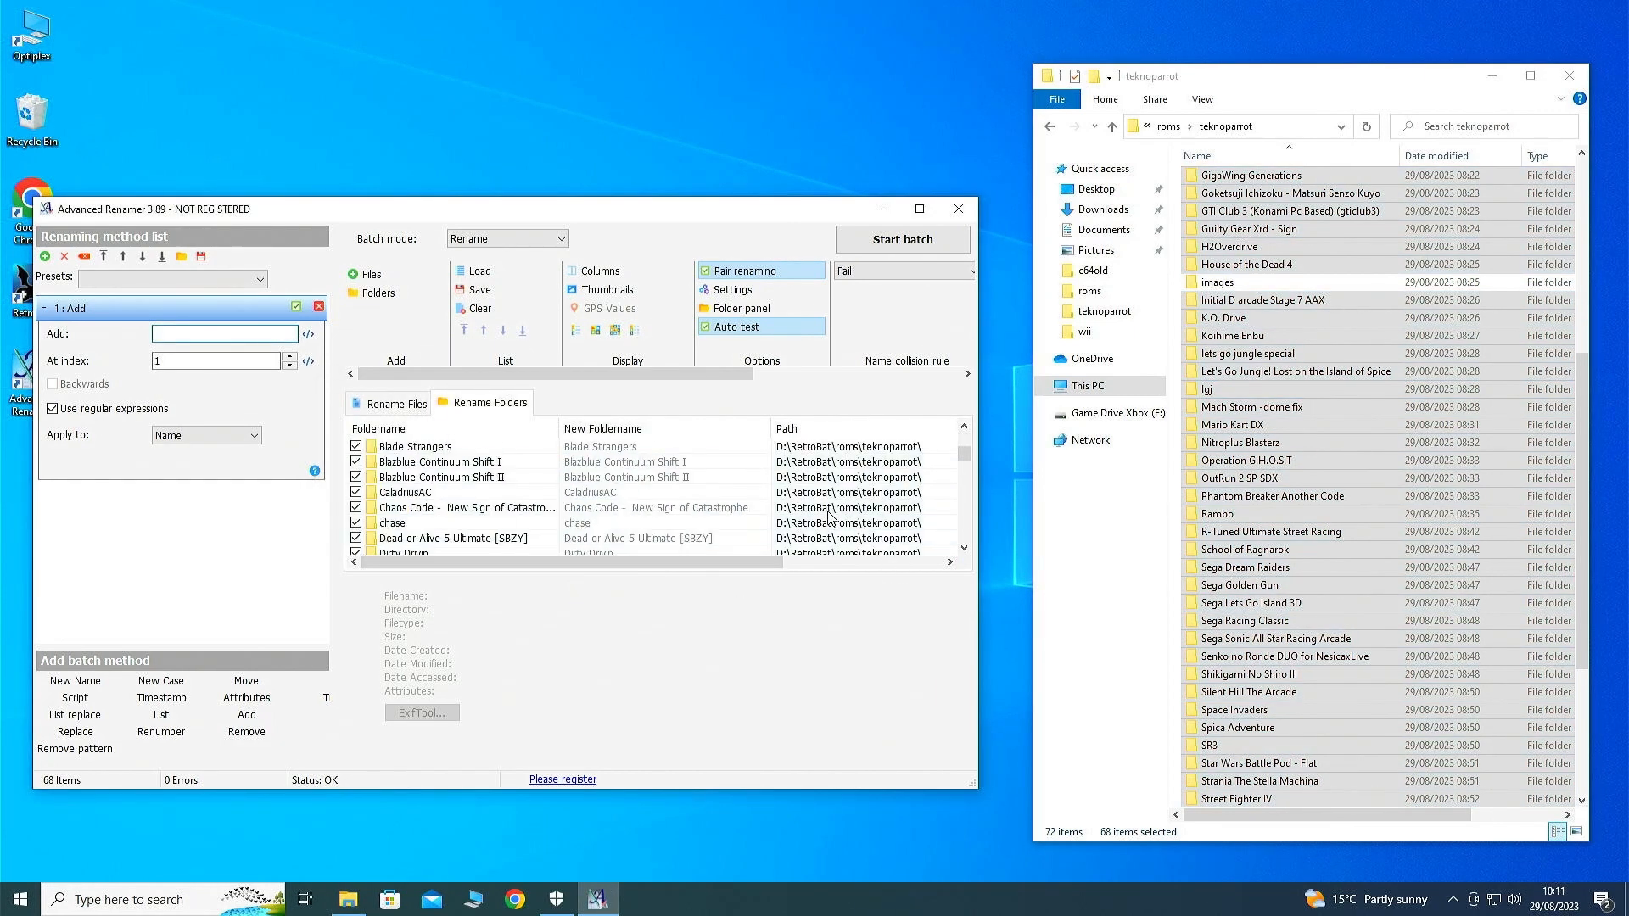
{"action": "left_click_drag", "start_coordinate": [713, 223], "coordinate": [698, 73]}
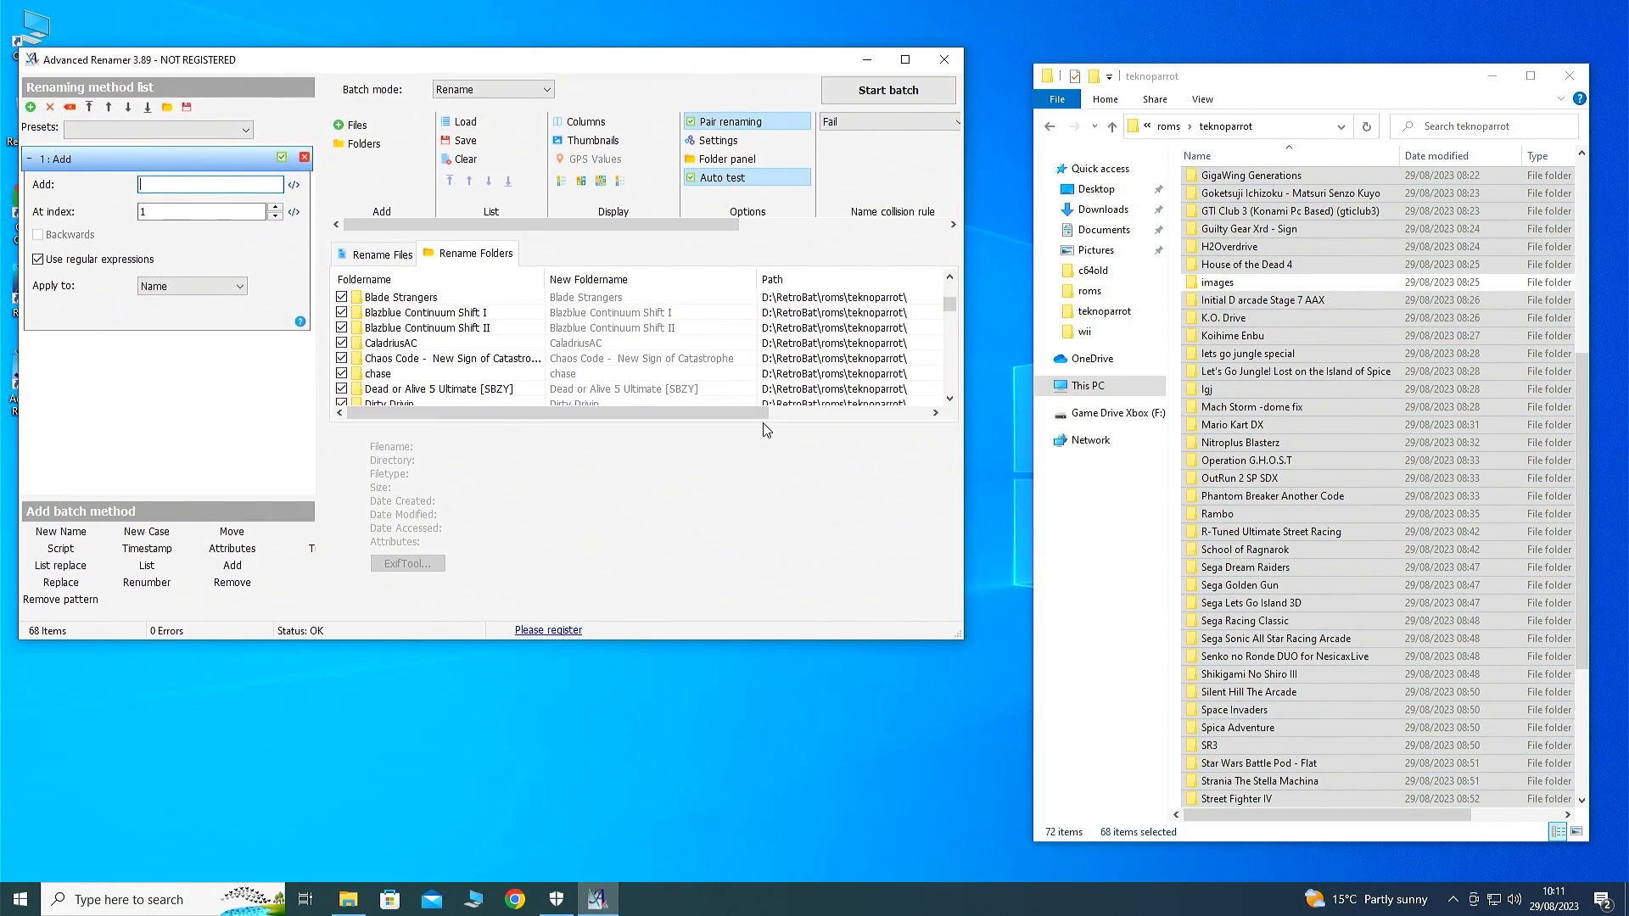
{"action": "left_click_drag", "start_coordinate": [765, 427], "coordinate": [768, 495]}
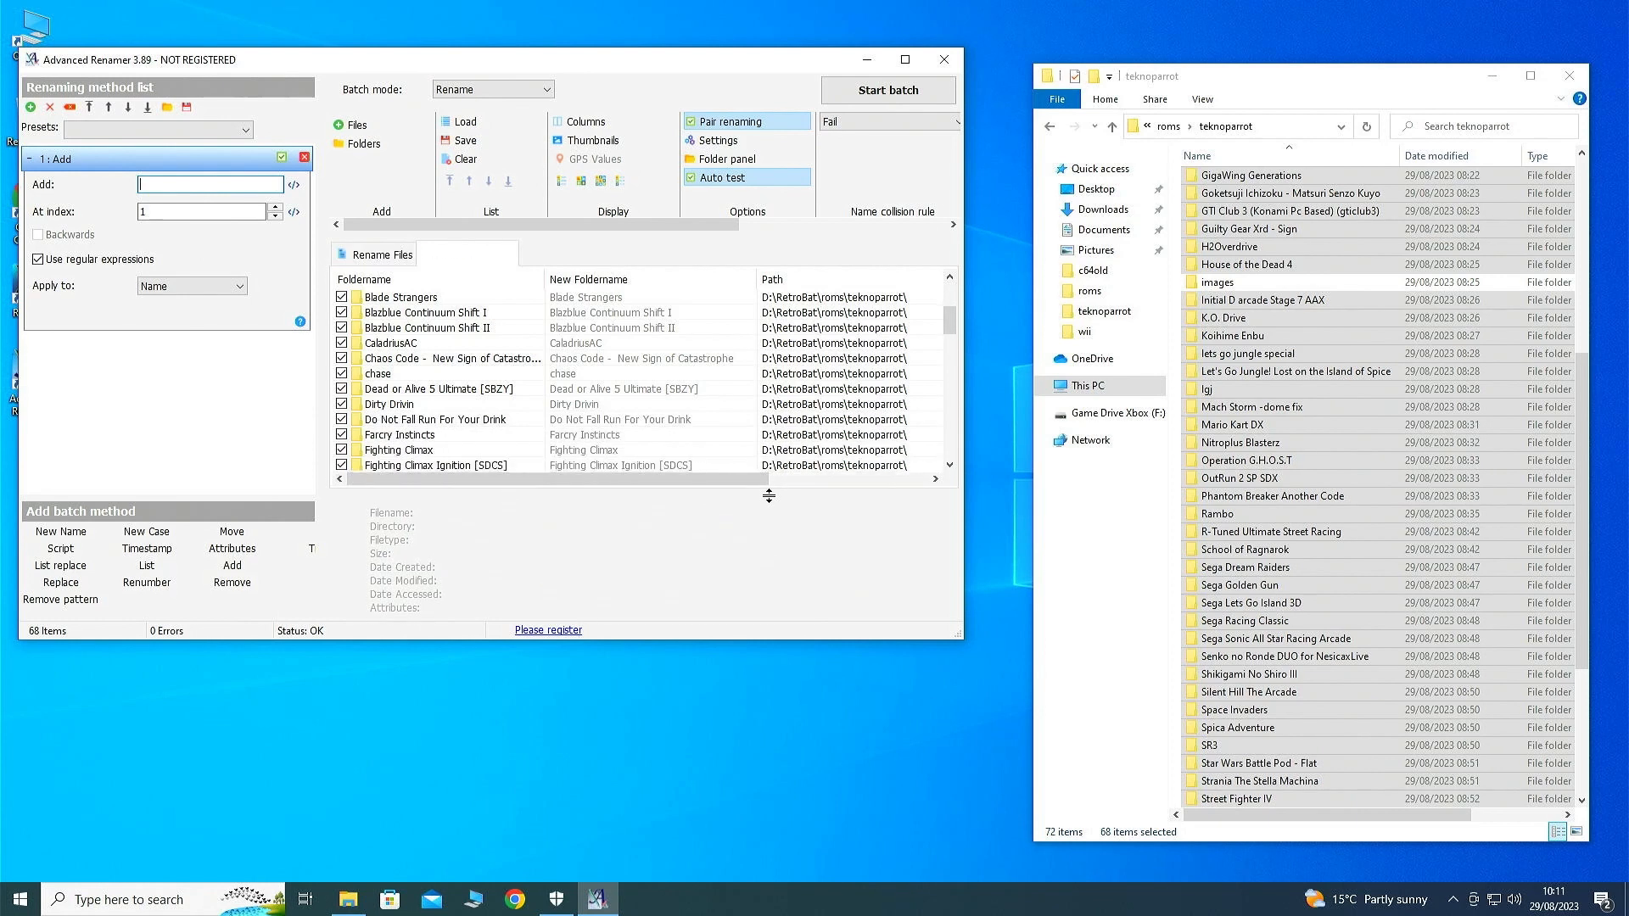
{"action": "left_click_drag", "start_coordinate": [961, 637], "coordinate": [956, 855]}
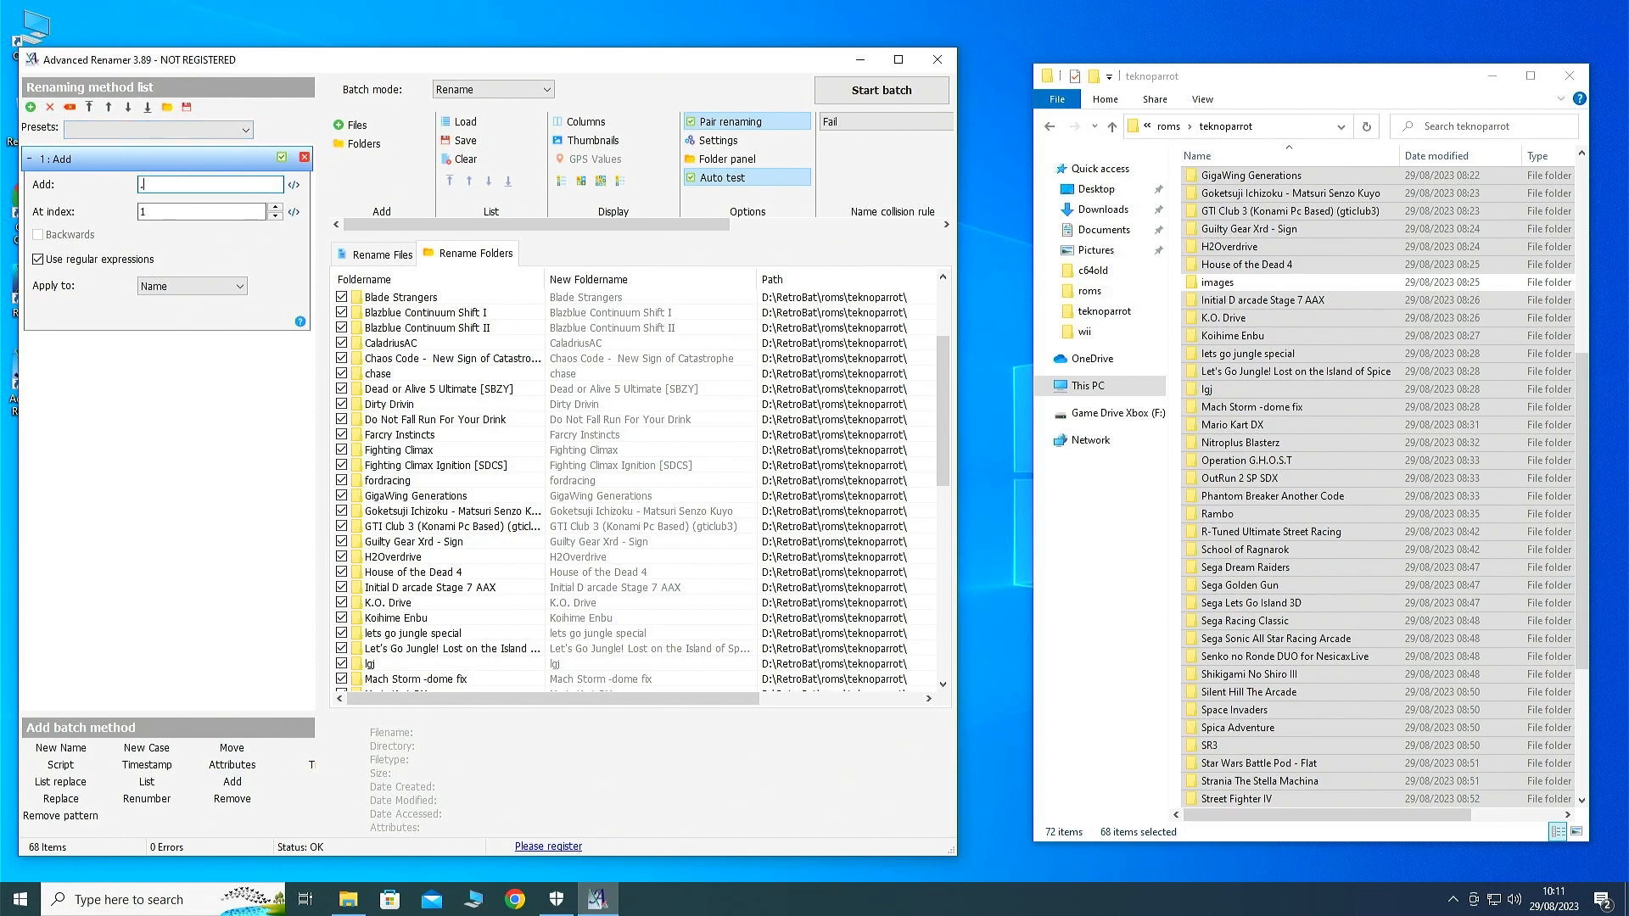
Set the Add method to insert .game at index 300, so it lands at the end of each folder name
{"action": "type", "text": "game"}
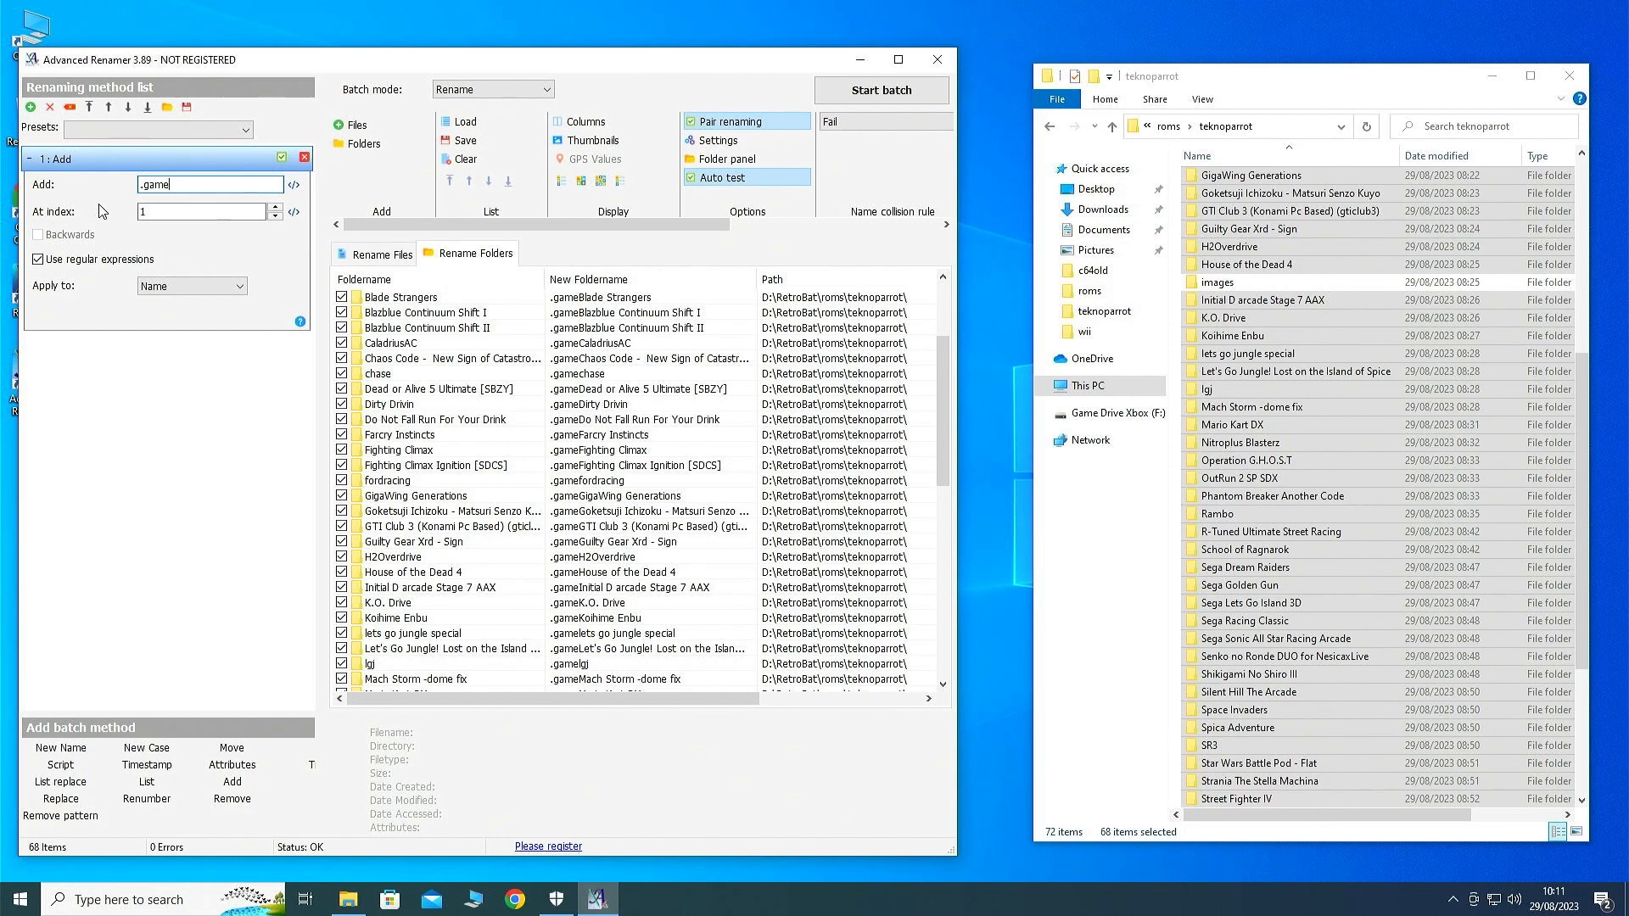
{"action": "left_click", "coordinate": [153, 213]}
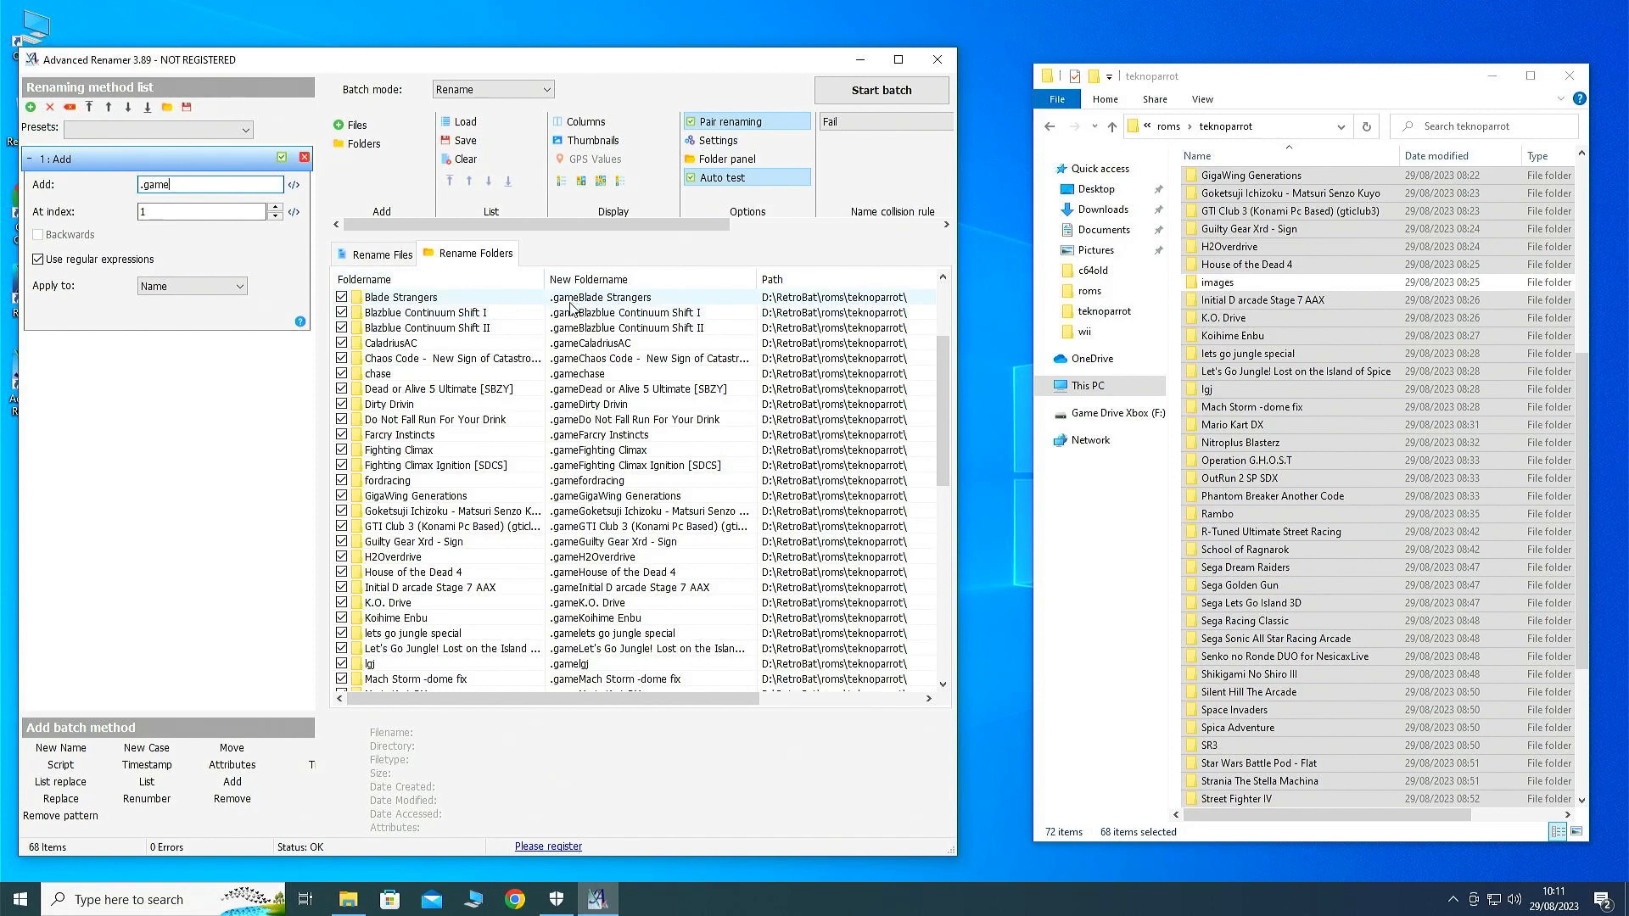
{"action": "left_click", "coordinate": [160, 212]}
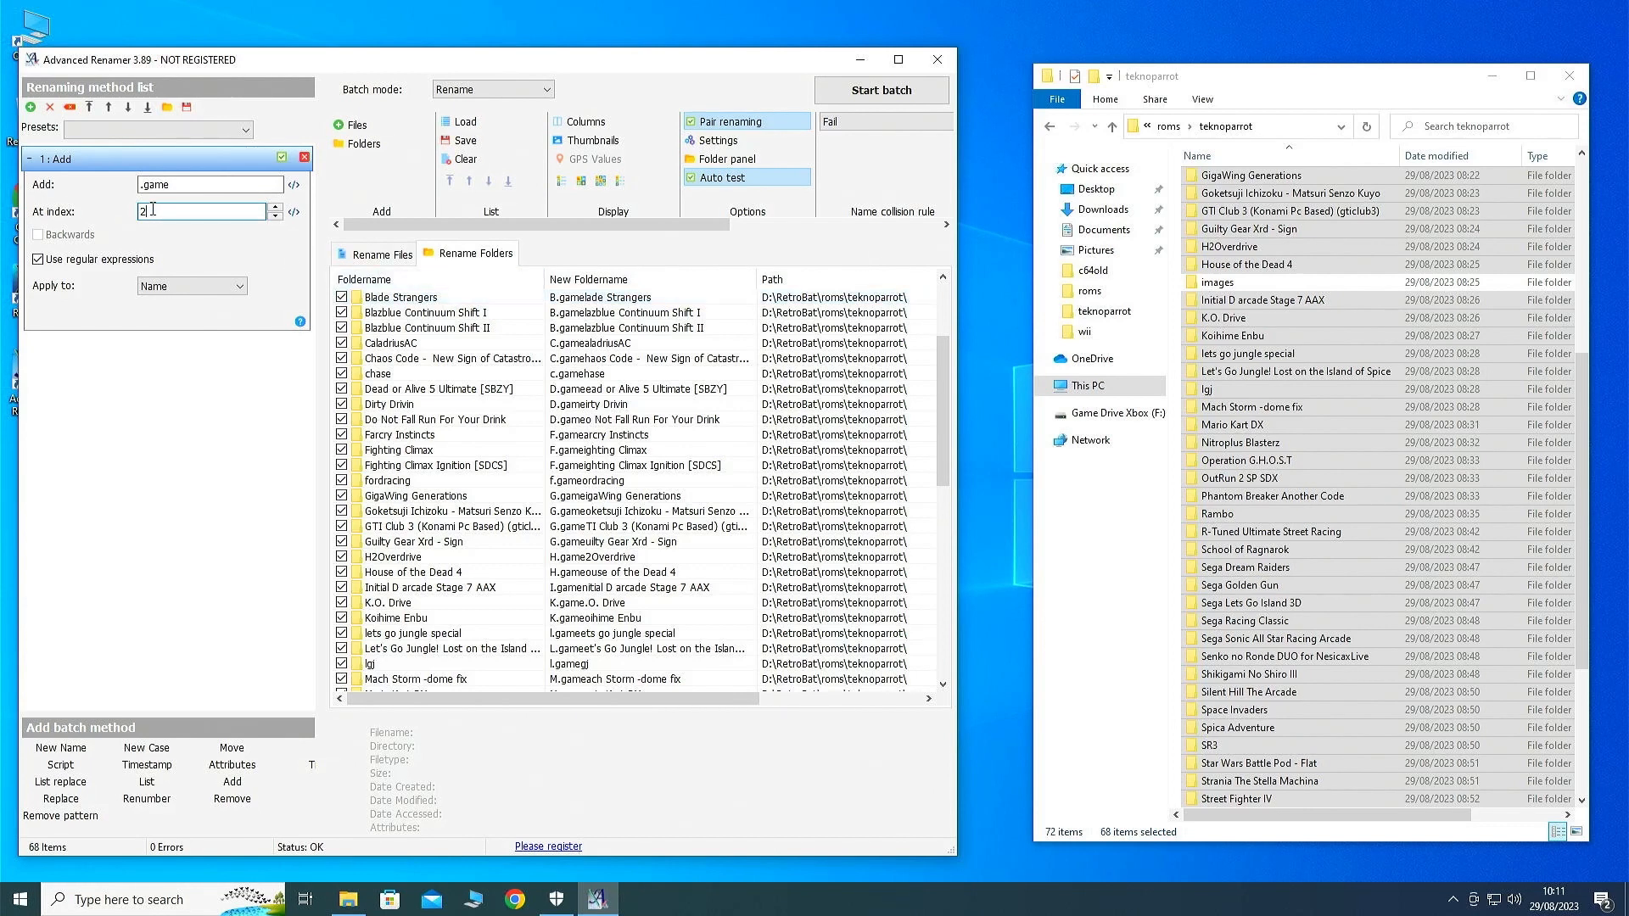
{"action": "key", "text": "BackSpace"}
{"action": "type", "text": "4"}
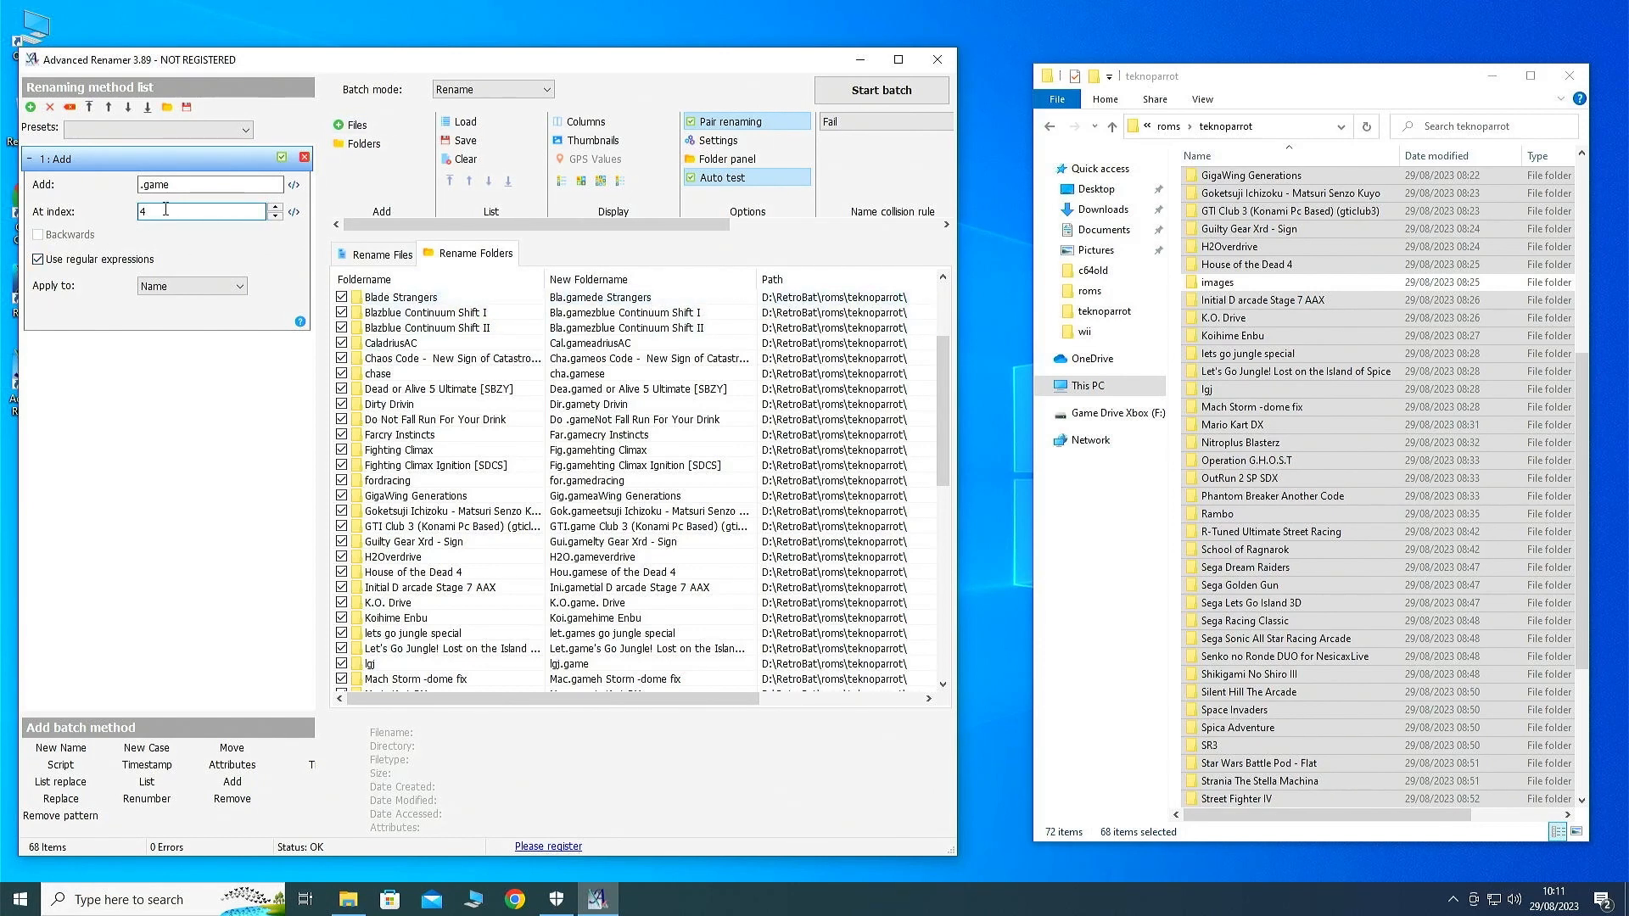
{"action": "key", "text": "BackSpace"}
{"action": "type", "text": "3"}
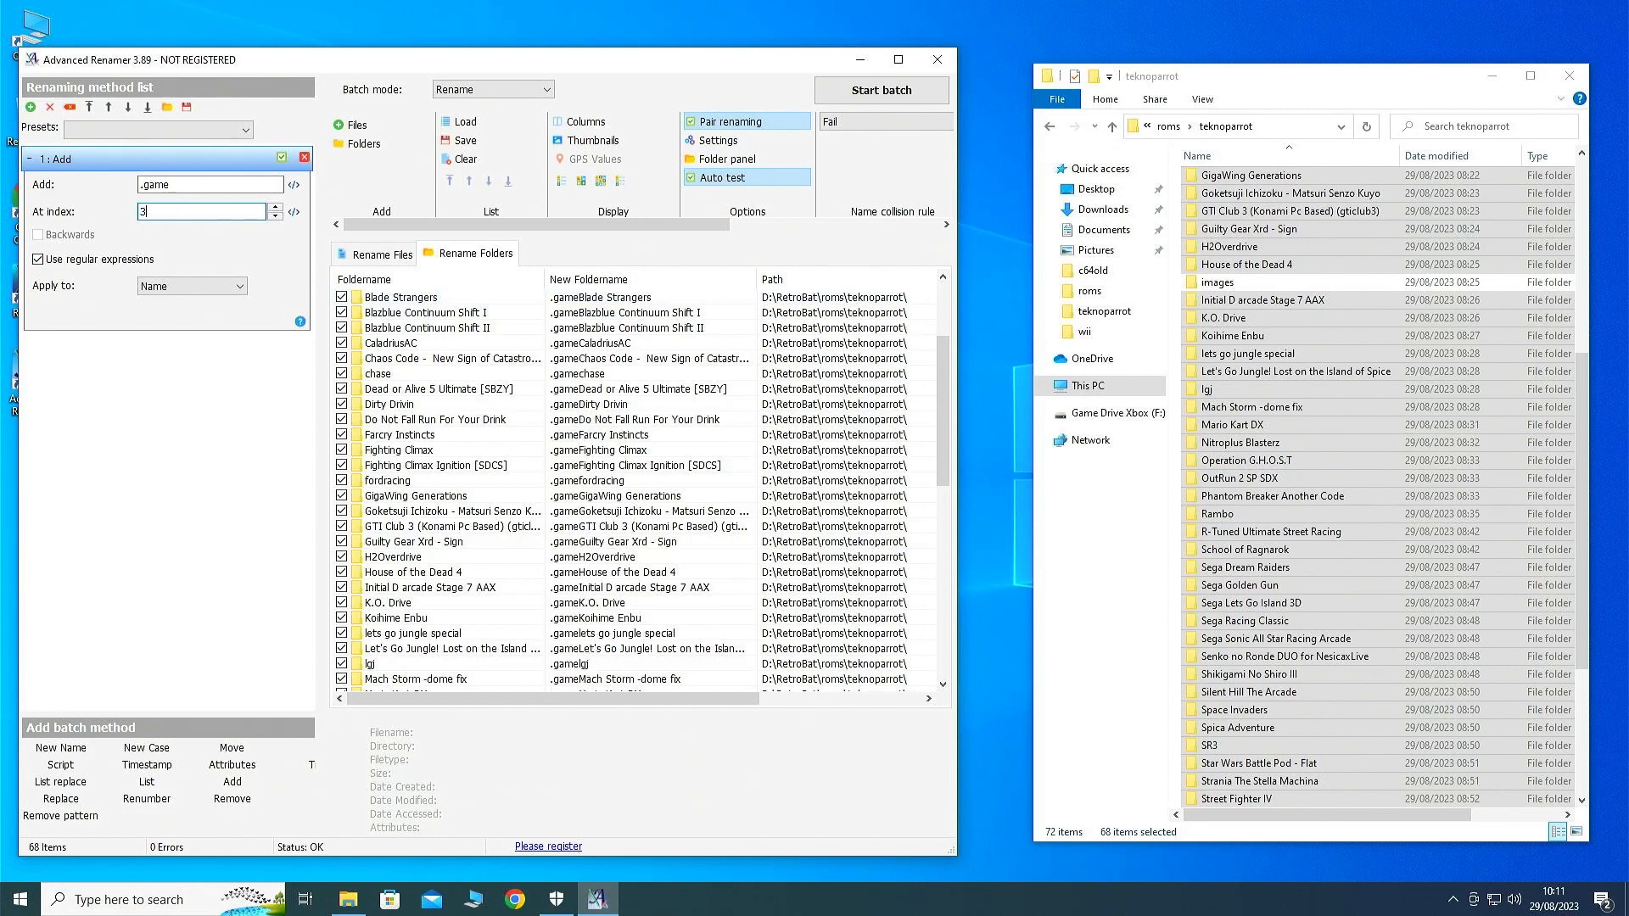
{"action": "type", "text": "00"}
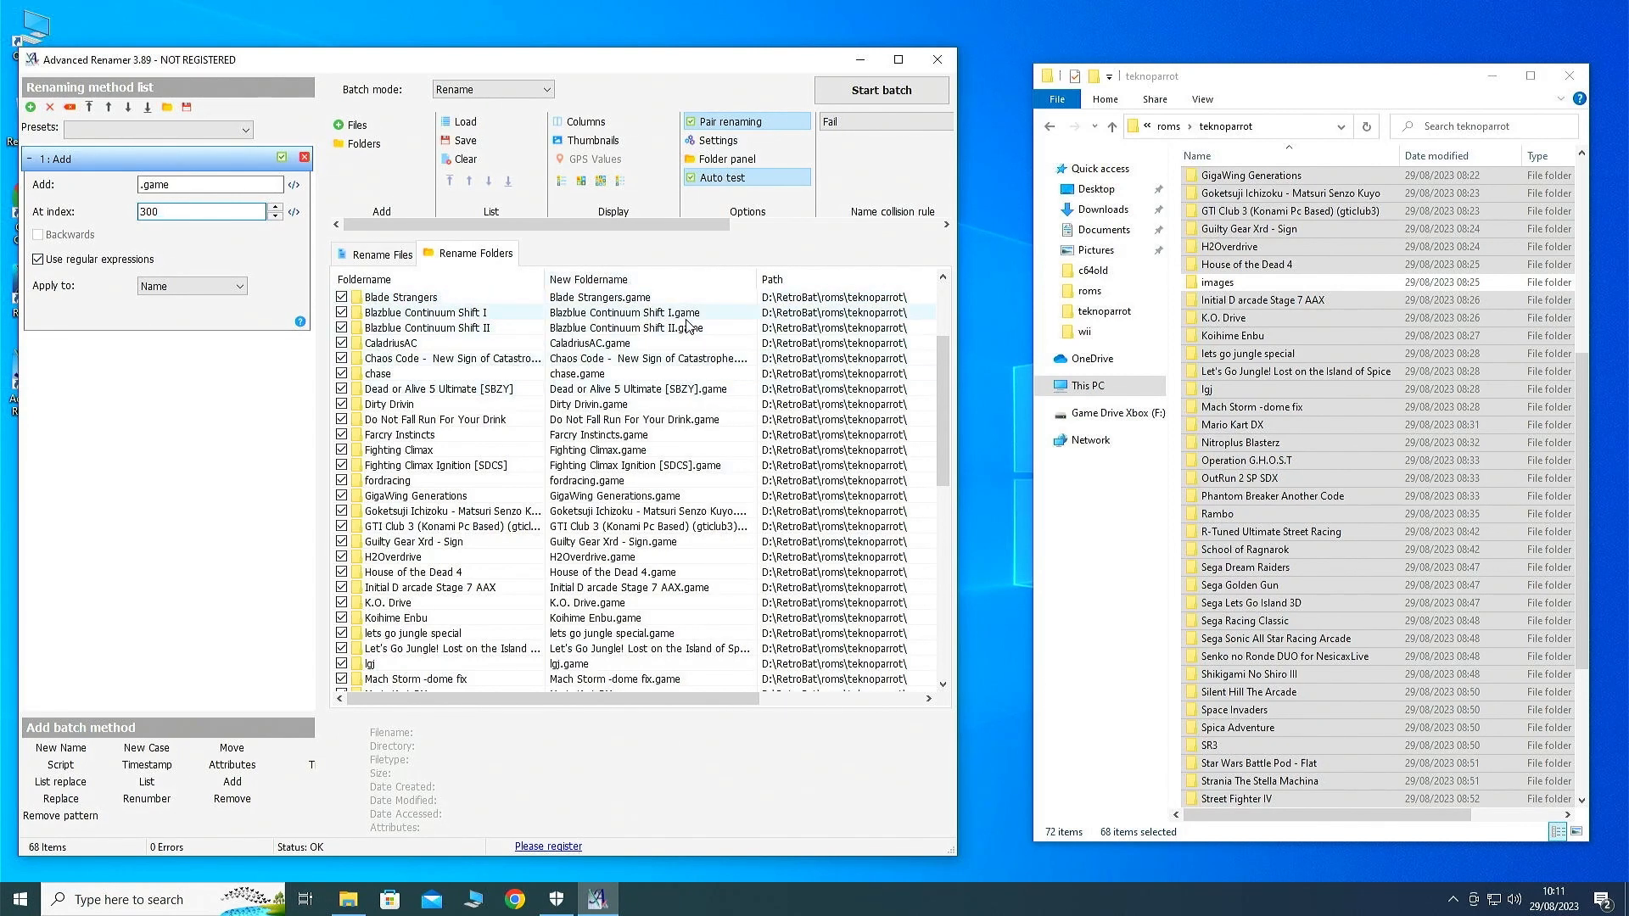
Review the new folder names through the whole list and run the Rename batch
{"action": "scroll", "coordinate": [666, 468], "scroll_direction": "down", "scroll_amount": 6}
{"action": "scroll", "coordinate": [666, 468], "scroll_direction": "down", "scroll_amount": 3}
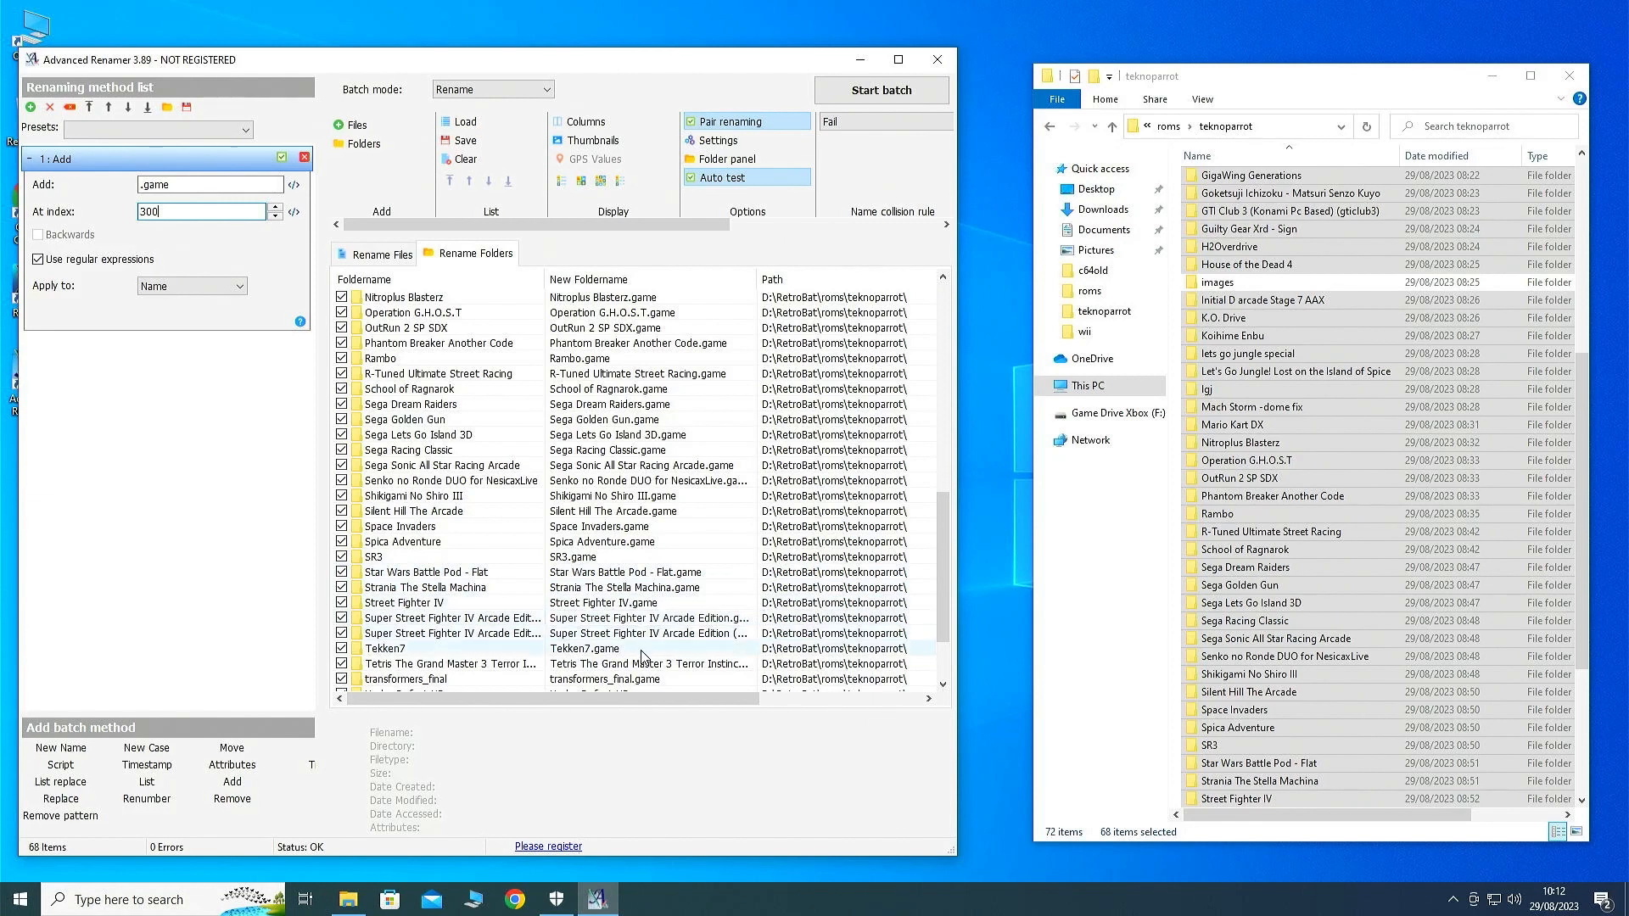
{"action": "scroll", "coordinate": [645, 628], "scroll_direction": "down", "scroll_amount": 2}
{"action": "scroll", "coordinate": [649, 591], "scroll_direction": "up", "scroll_amount": 11}
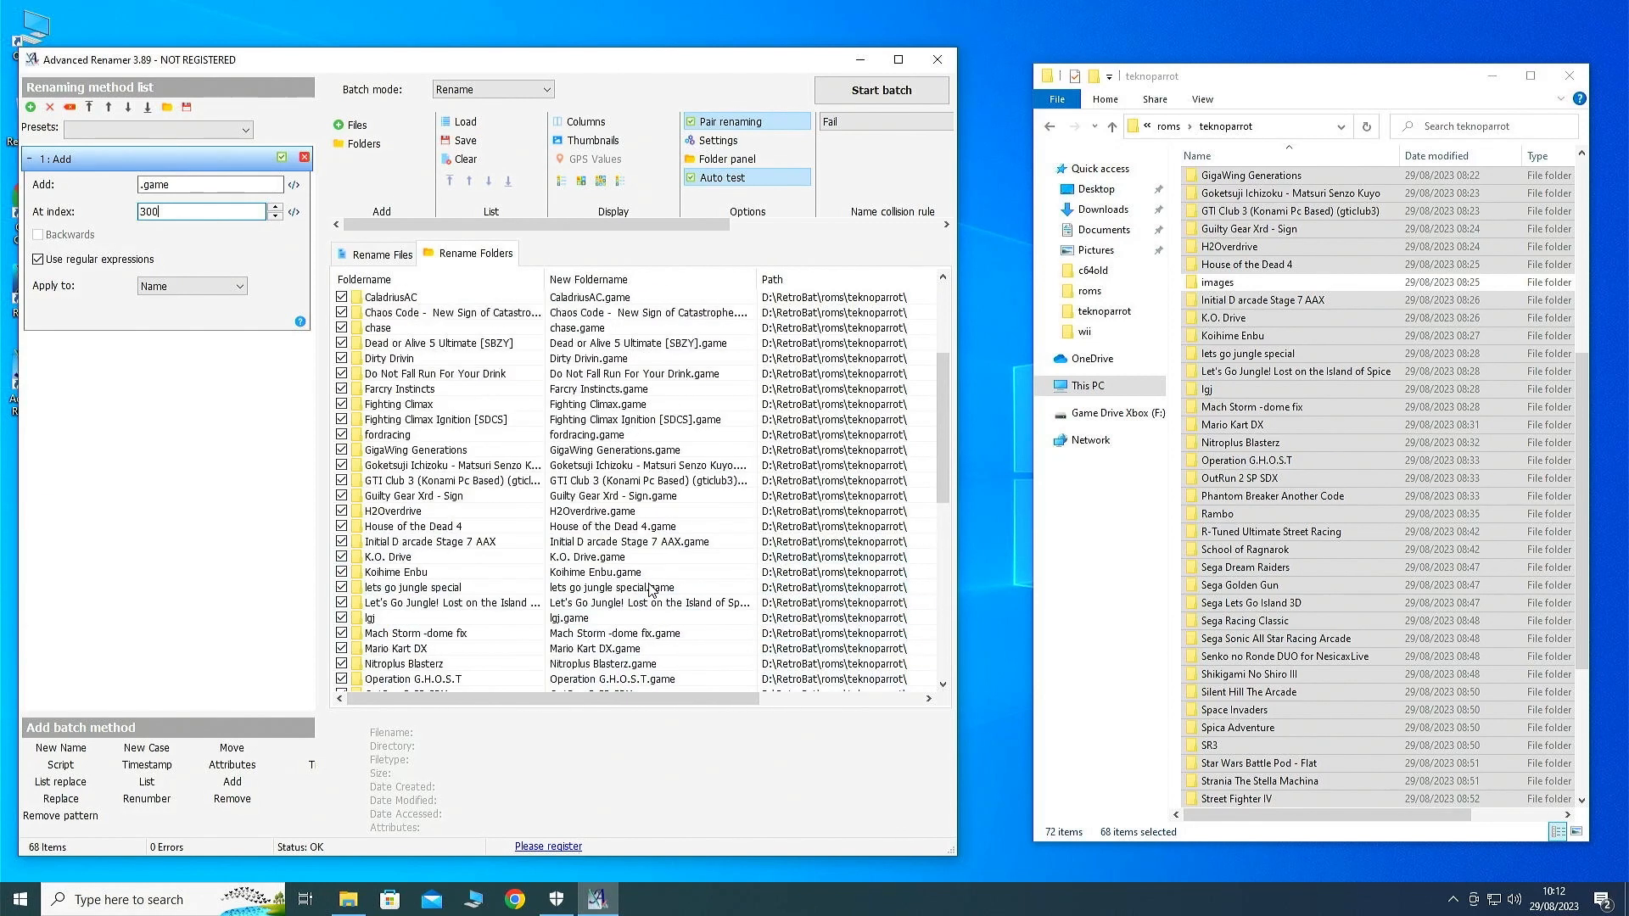
{"action": "left_click", "coordinate": [880, 92]}
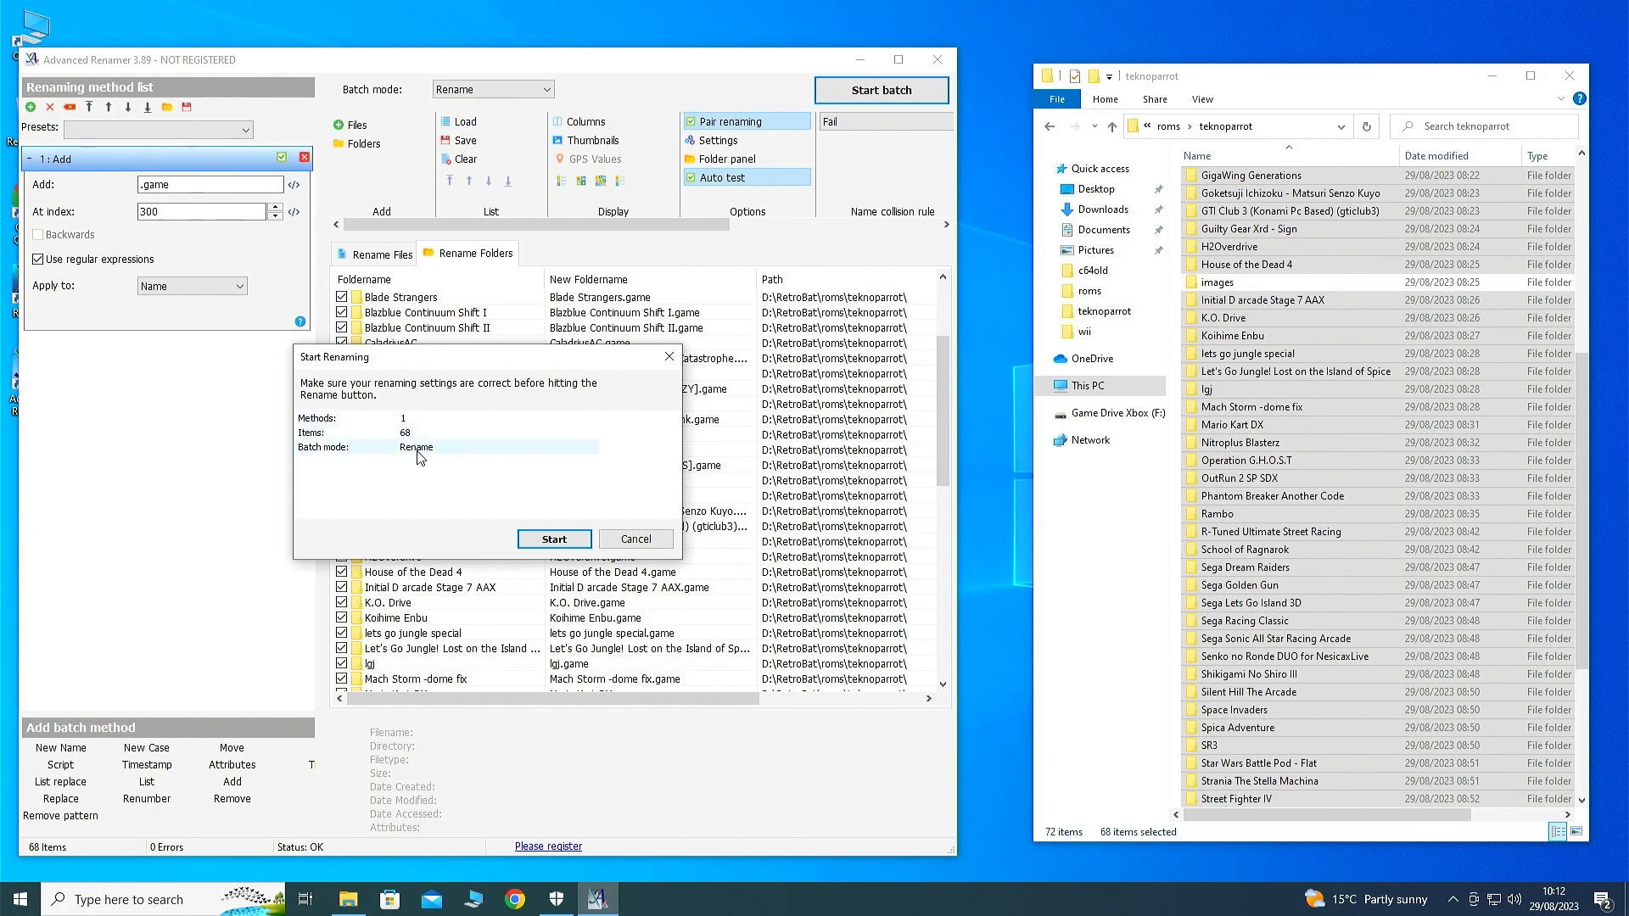
{"action": "left_click", "coordinate": [553, 539]}
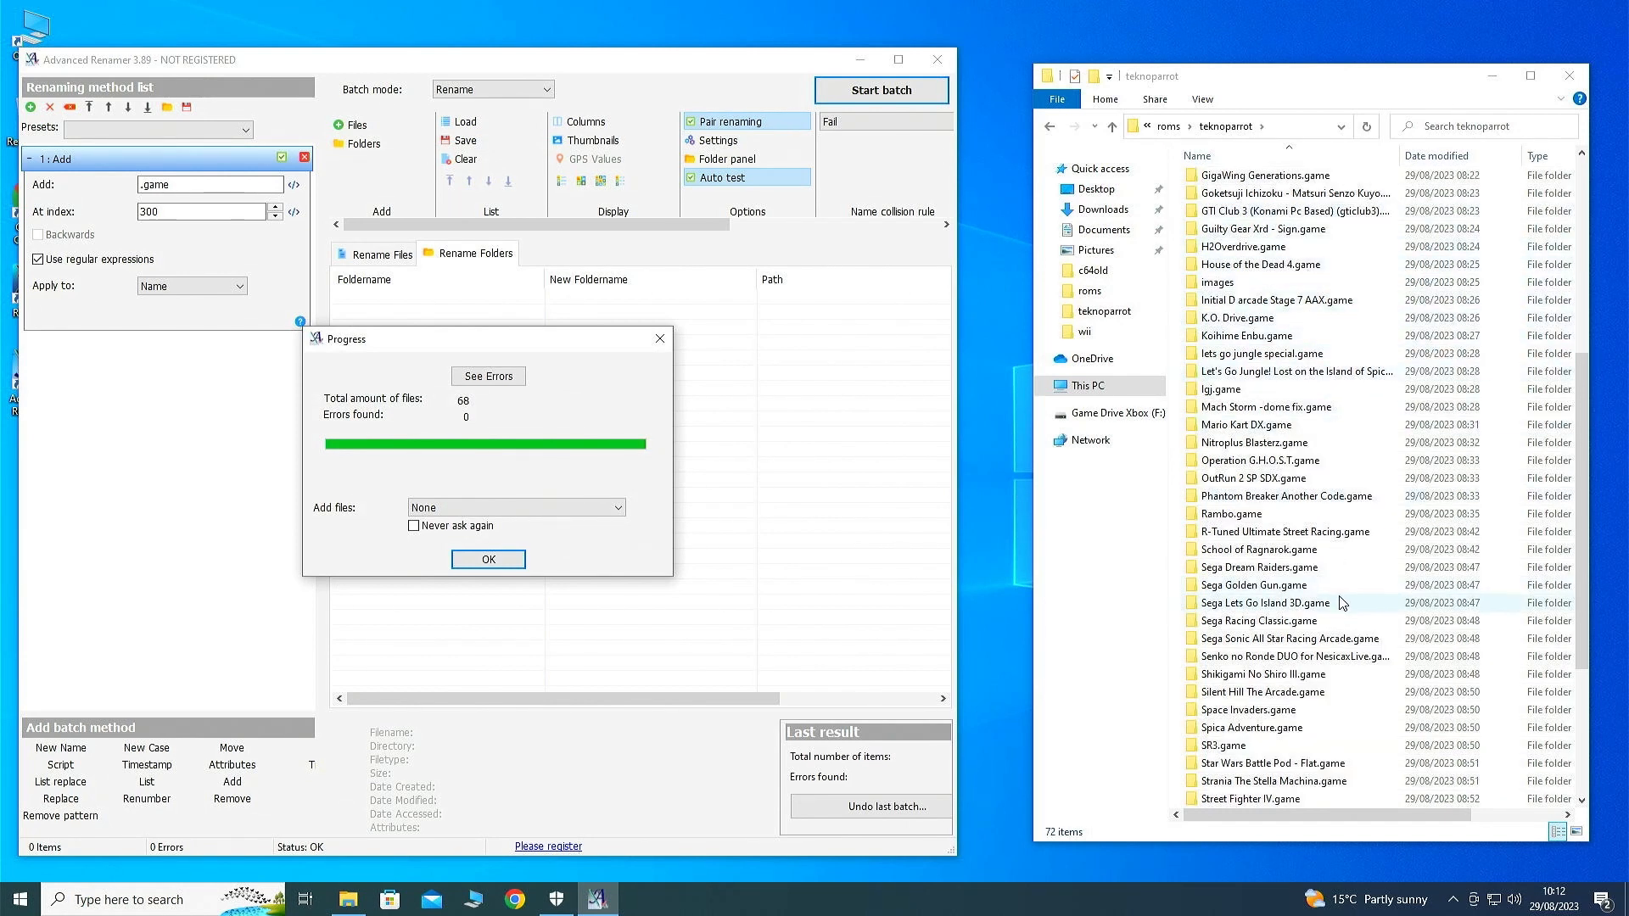
Check the folder names in the teknoparrot folder, dismiss the progress report and close Advanced Renamer
{"action": "scroll", "coordinate": [1348, 594], "scroll_direction": "down", "scroll_amount": 5}
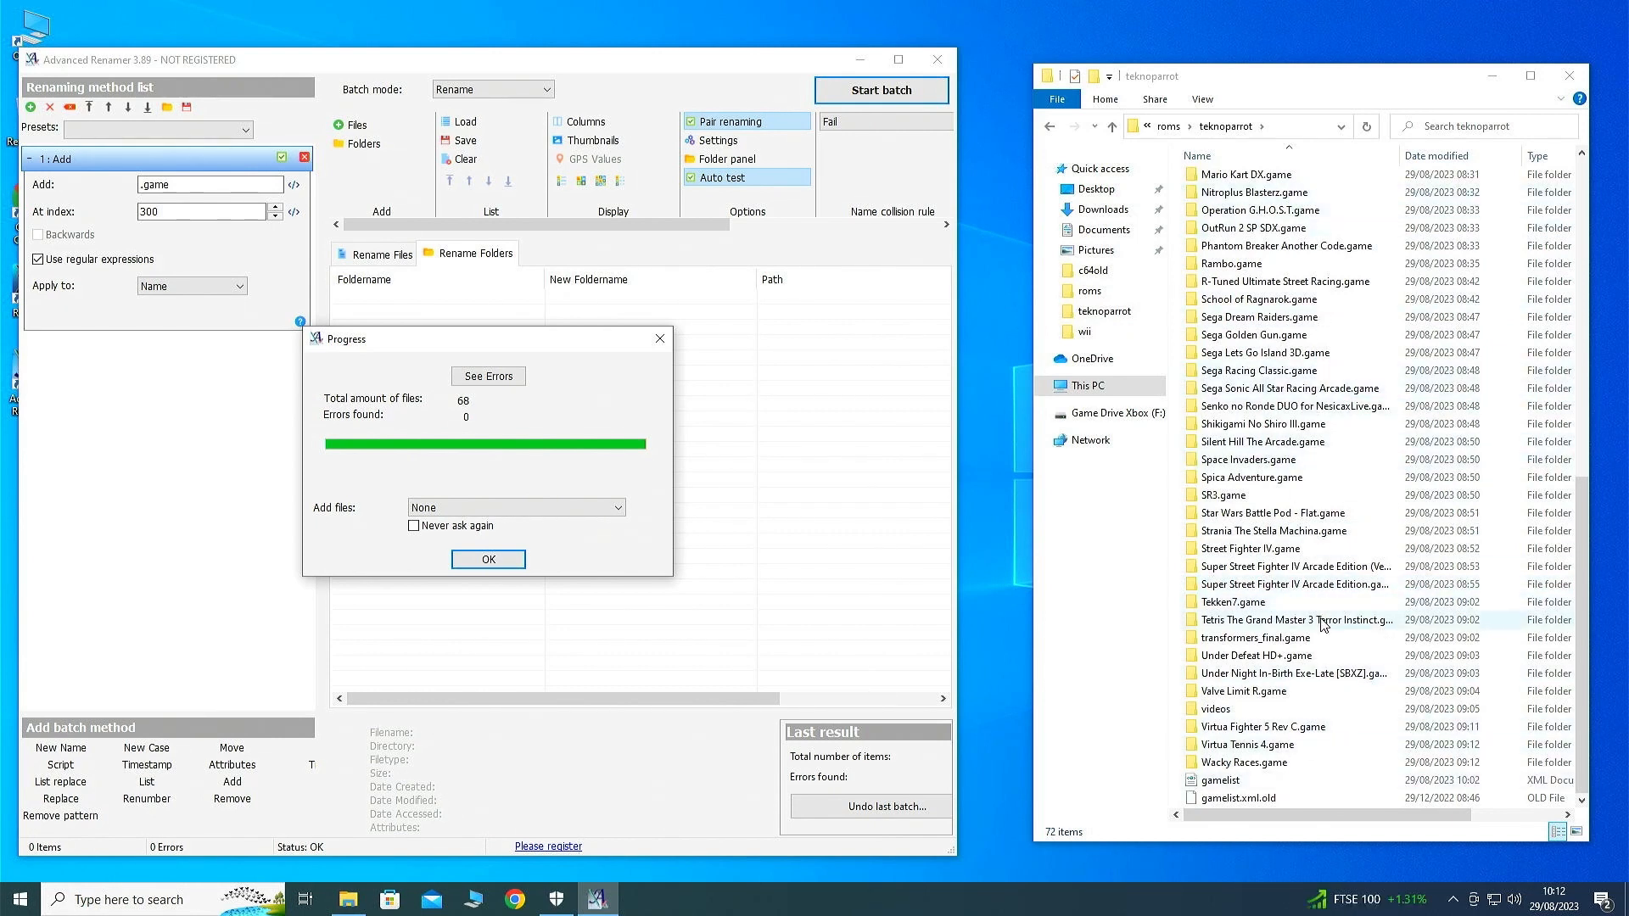
{"action": "scroll", "coordinate": [1317, 594], "scroll_direction": "up", "scroll_amount": 6}
{"action": "left_click", "coordinate": [485, 563]}
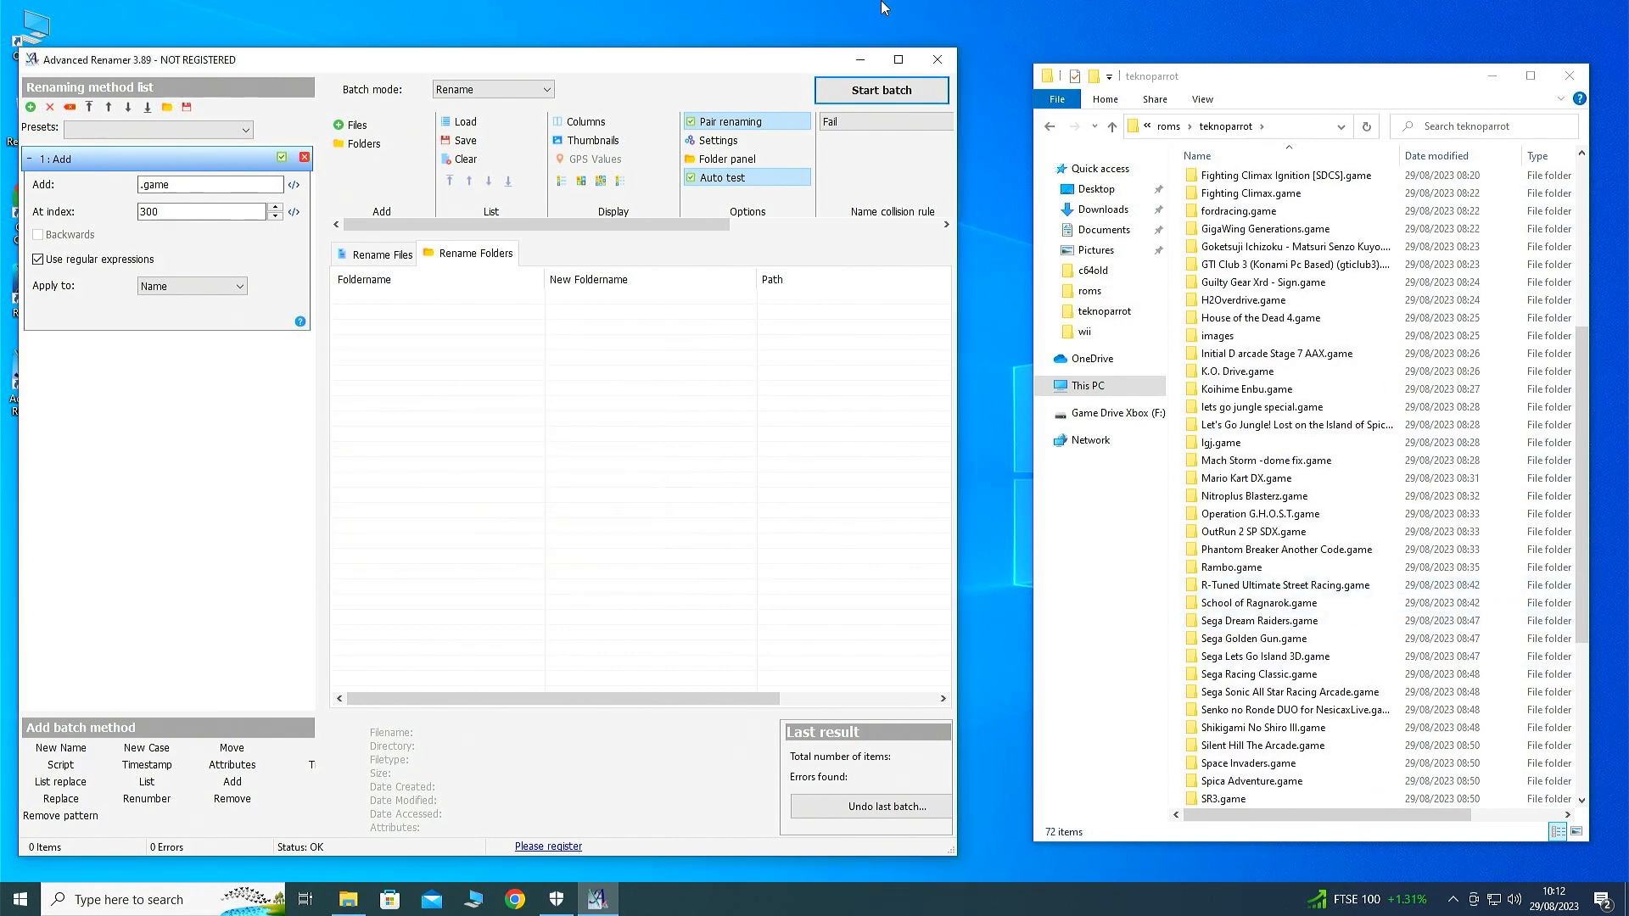
{"action": "left_click", "coordinate": [937, 60]}
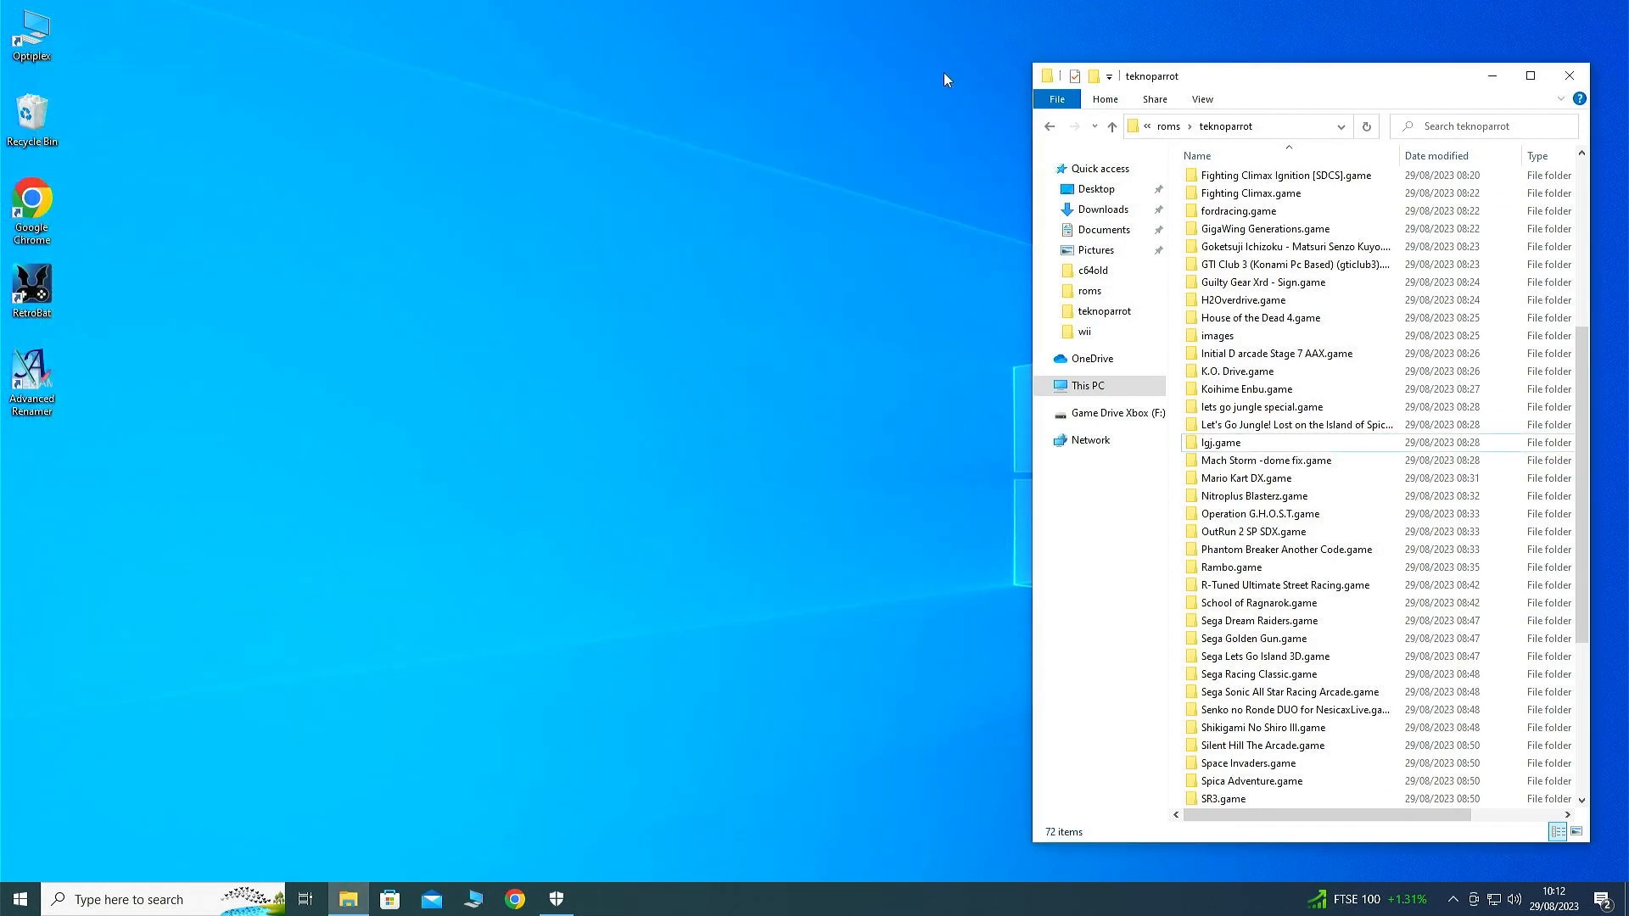
Launch RetroBat and look through the game list of its TeknoParrot system, starting from 2 Spicy
{"action": "double_click", "coordinate": [34, 291]}
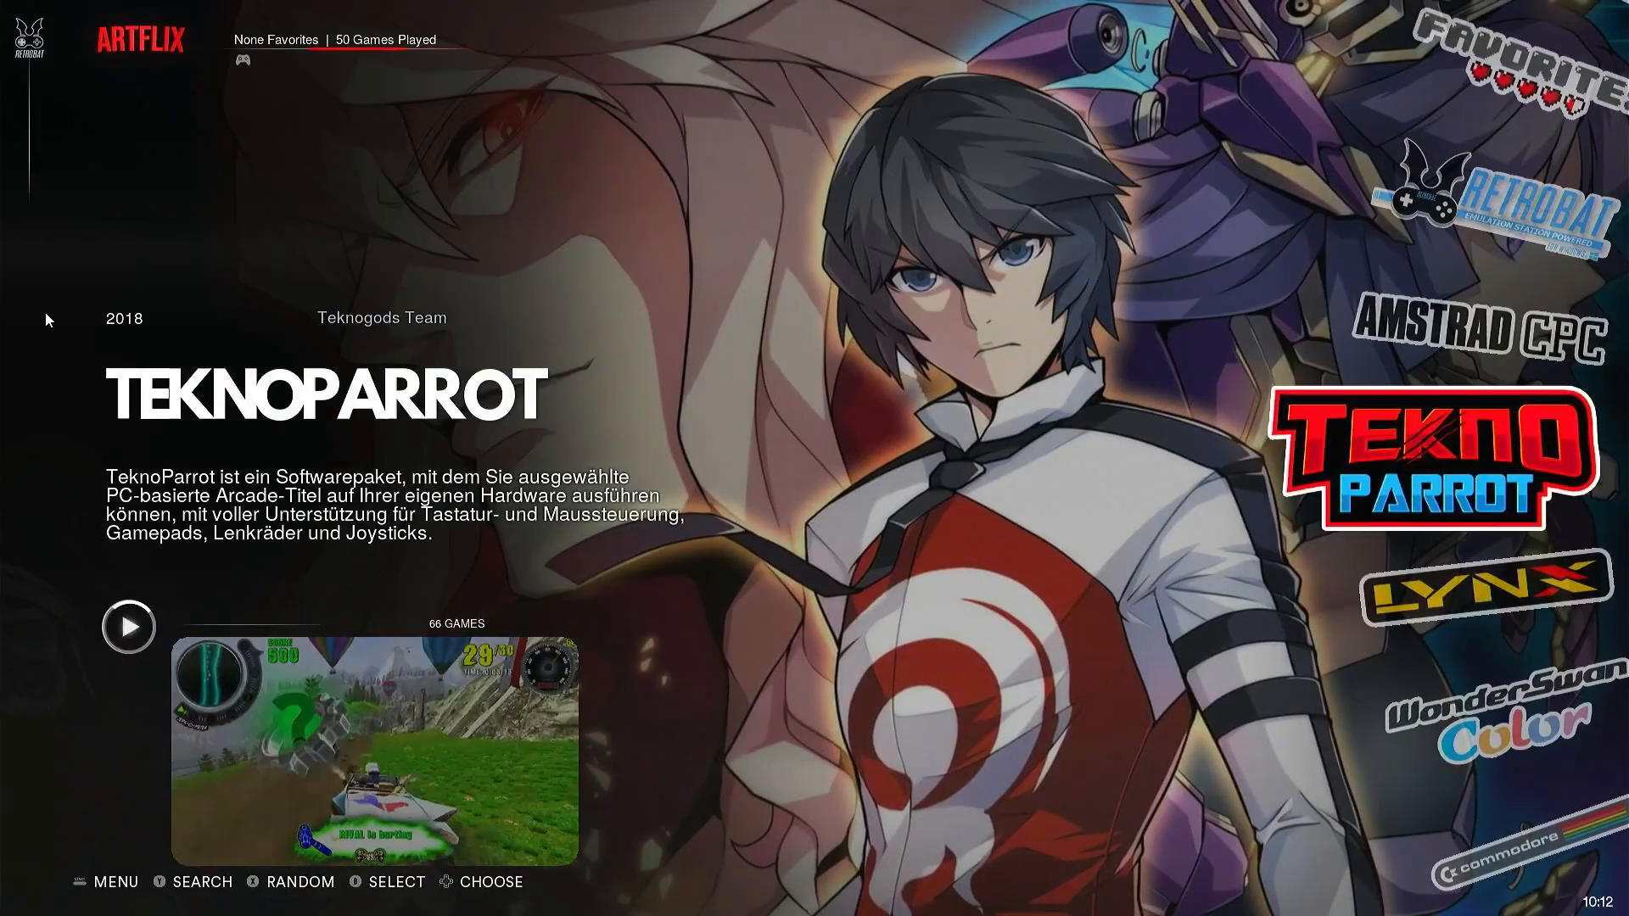
{"action": "key", "text": "Return"}
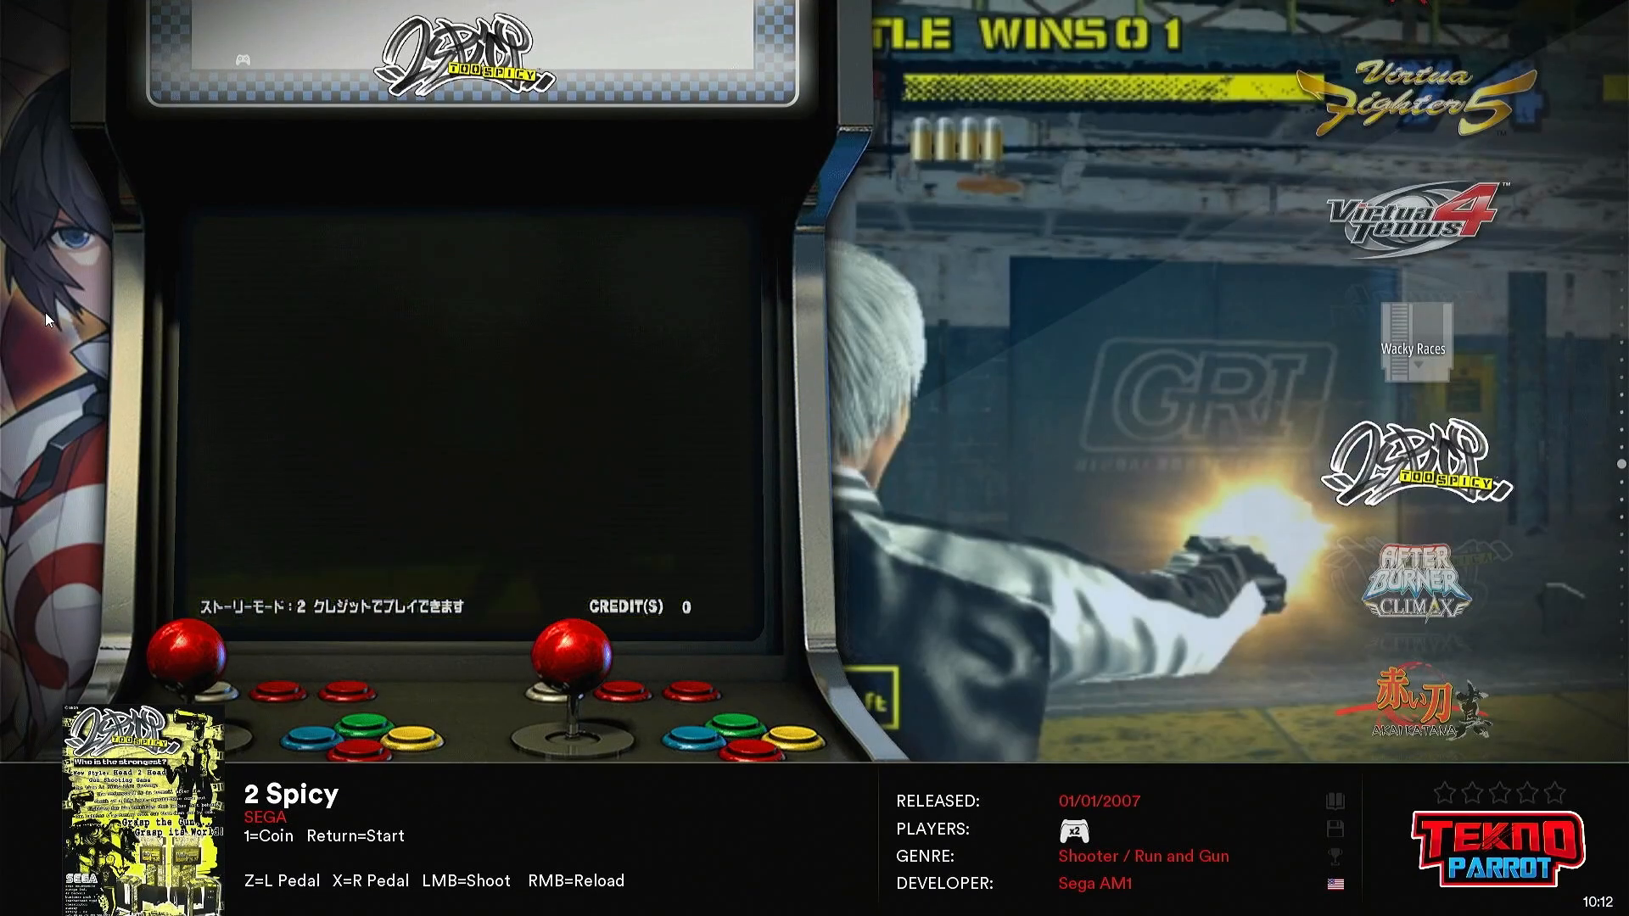
{"action": "key", "text": "Down"}
{"action": "key", "text": "Down"}
{"action": "key", "text": "Down"}
{"action": "key", "text": "Down"}
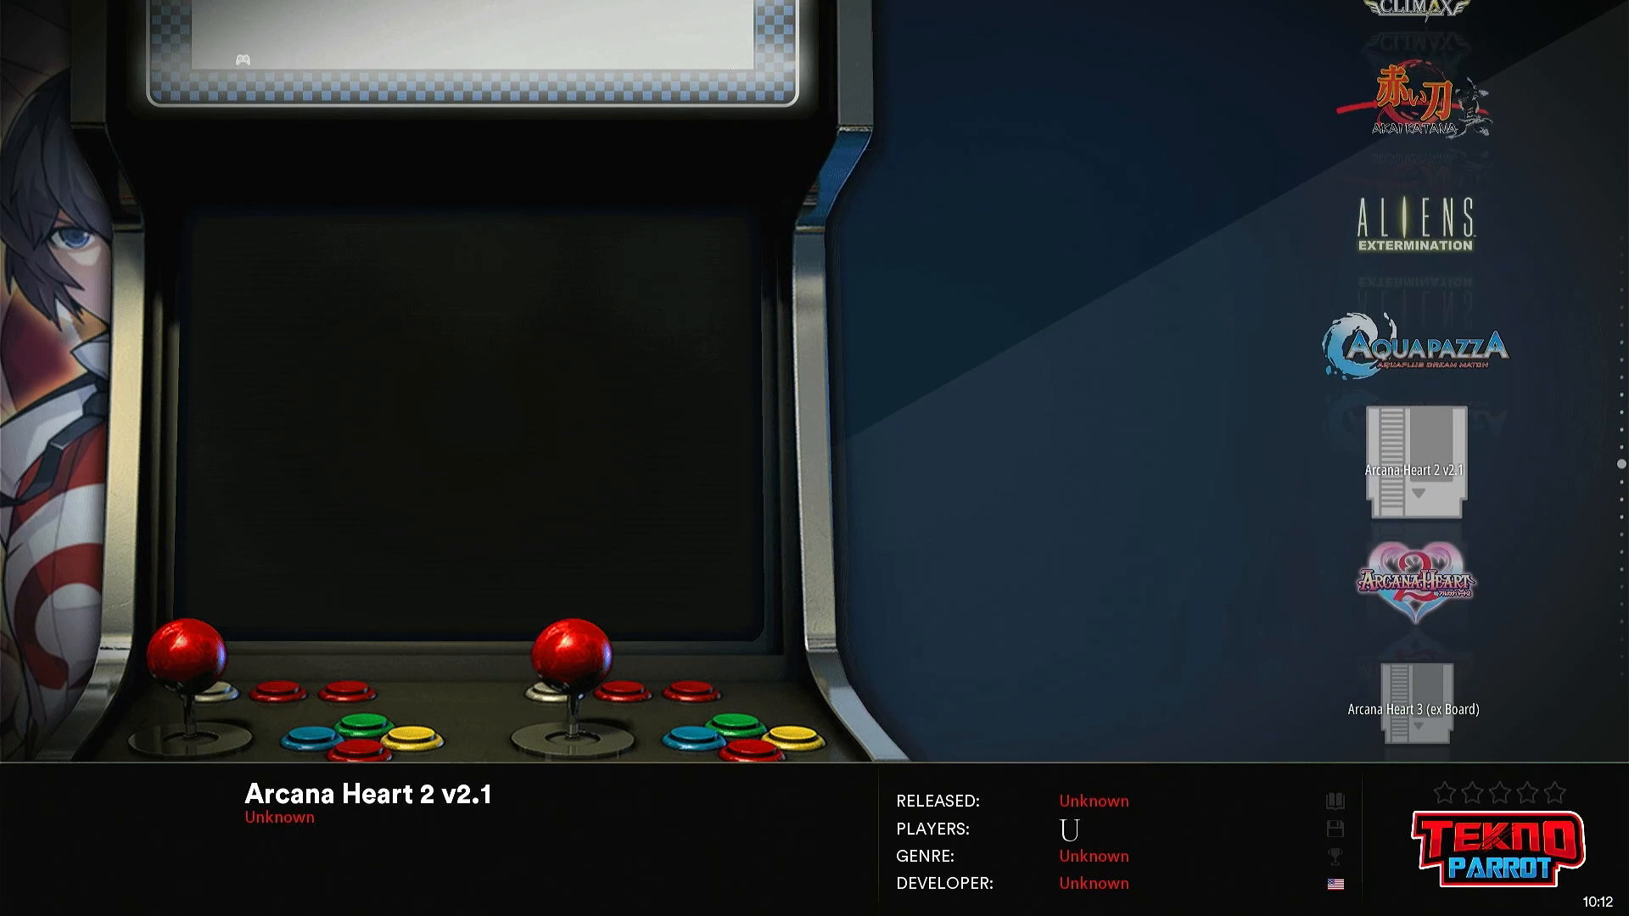
{"action": "key", "text": "Down"}
{"action": "key", "text": "Down"}
{"action": "key", "text": "Down"}
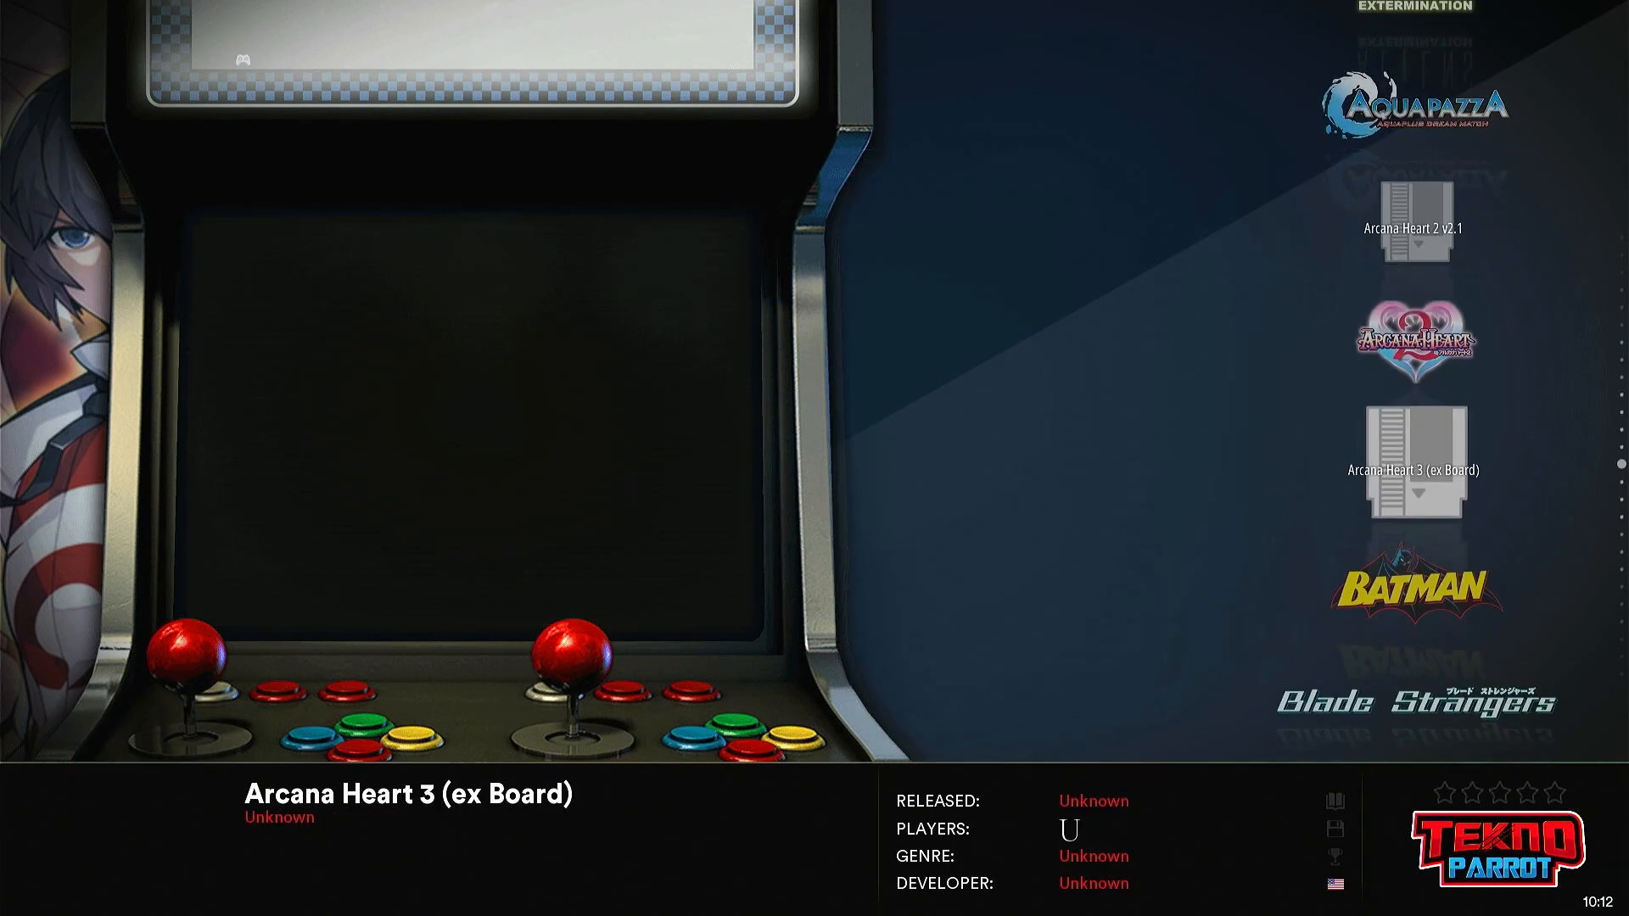
{"action": "key", "text": "Down"}
{"action": "key", "text": "Down"}
{"action": "key", "text": "Down"}
{"action": "key", "text": "Down"}
{"action": "key", "text": "Down"}
{"action": "key", "text": "Down"}
{"action": "key", "text": "Down"}
{"action": "key", "text": "Down"}
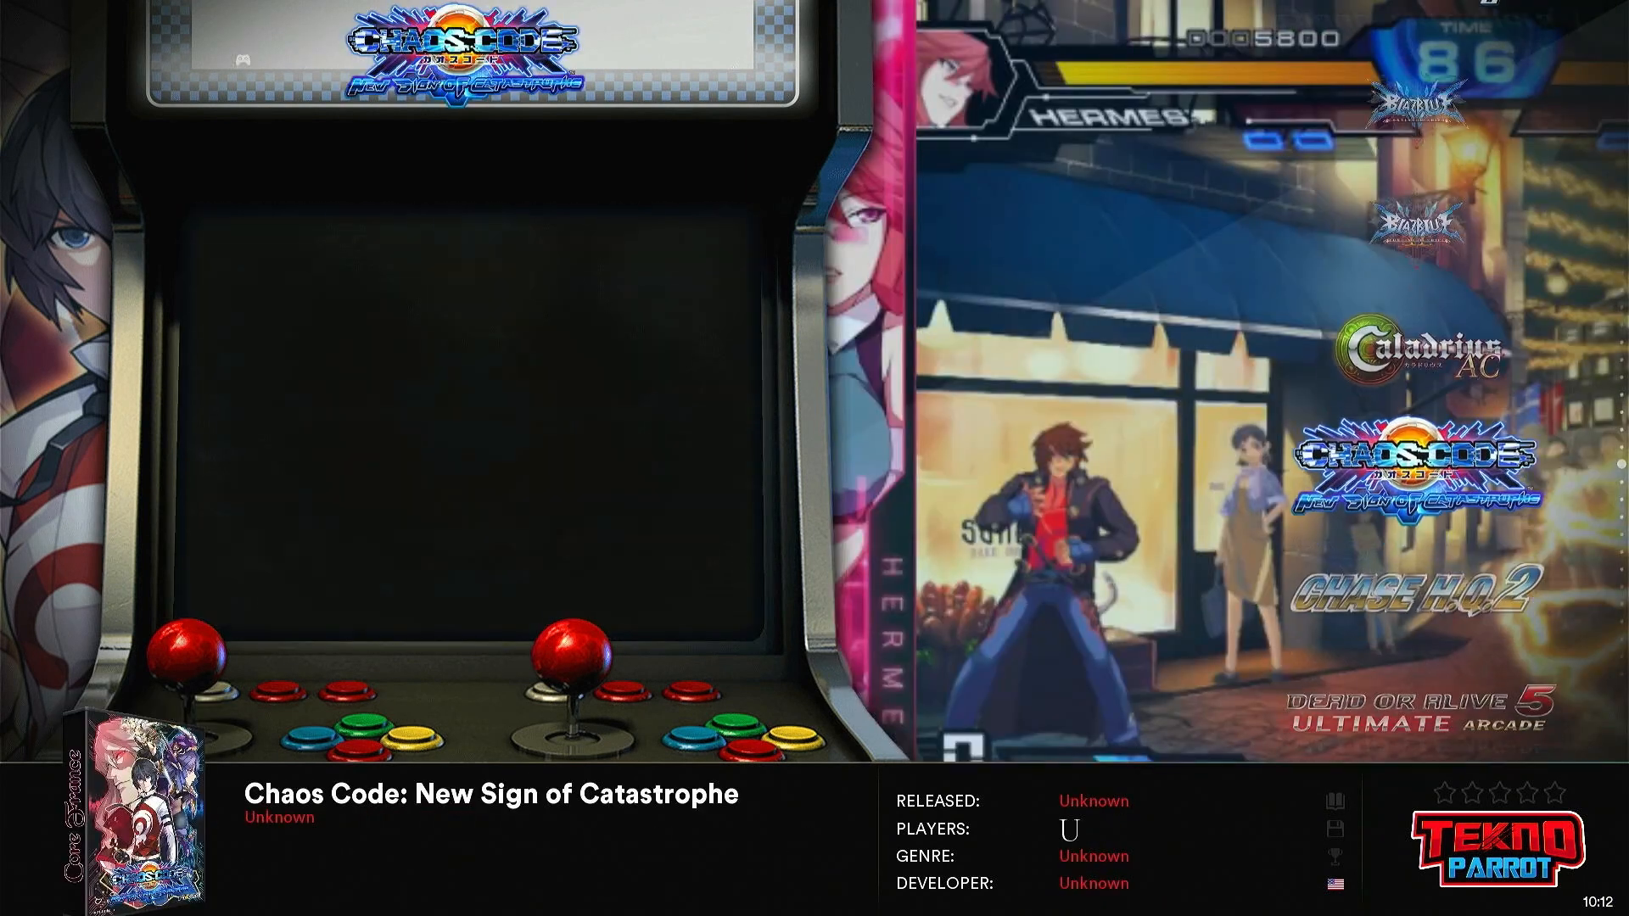
{"action": "key", "text": "Down"}
{"action": "key", "text": "Down"}
{"action": "key", "text": "Down"}
{"action": "key", "text": "Down"}
{"action": "key", "text": "Down"}
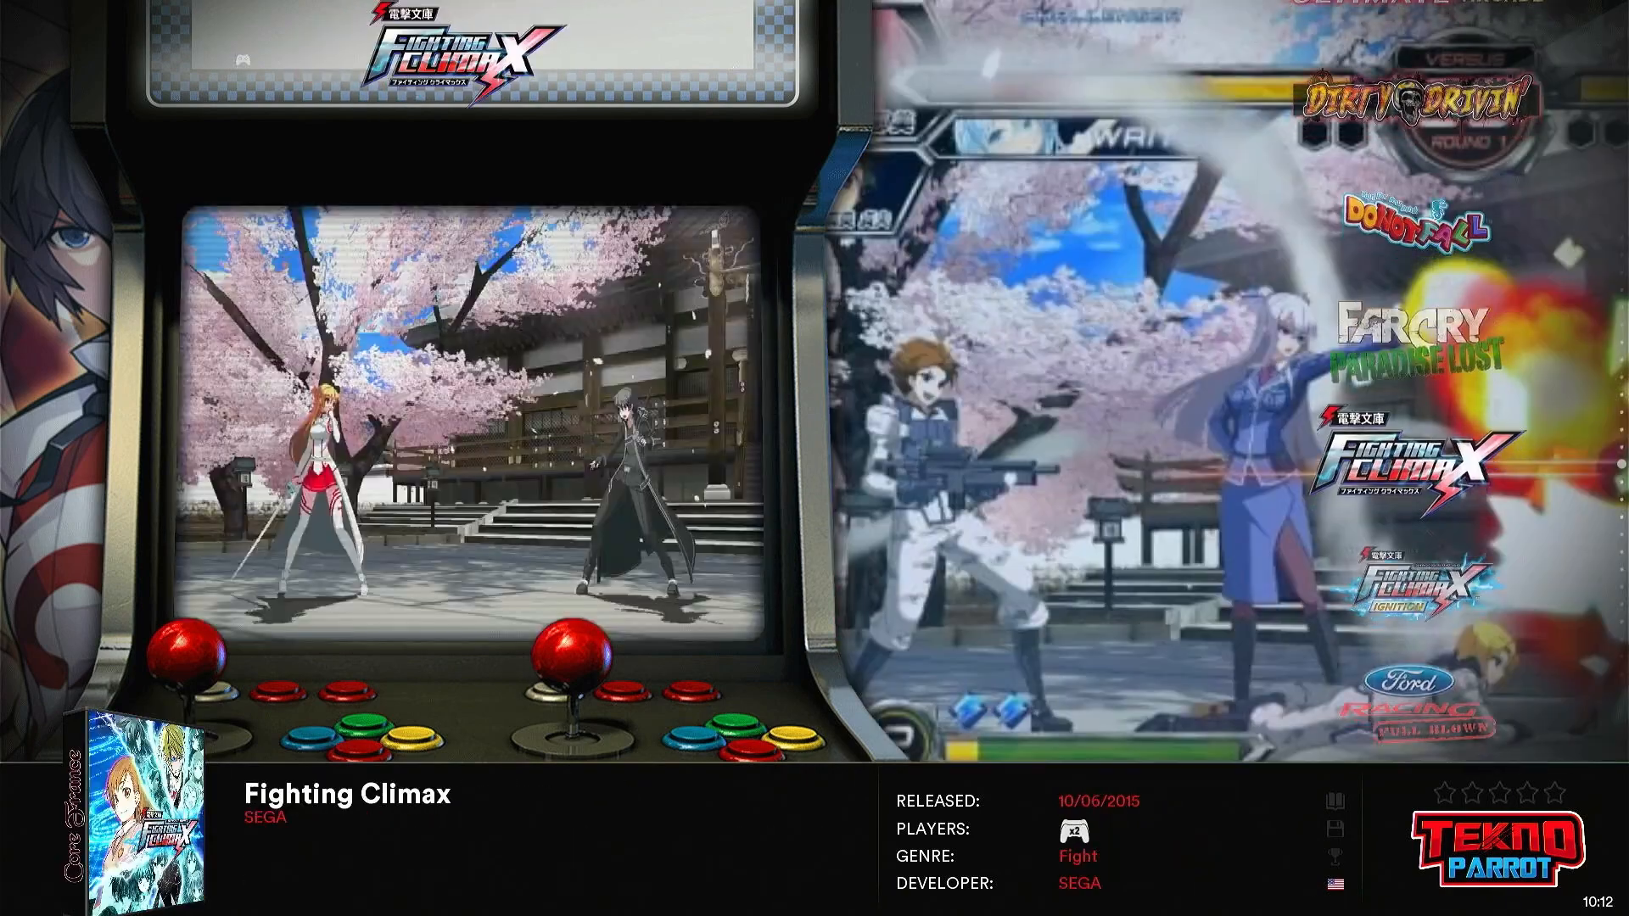
{"action": "key", "text": "Down"}
{"action": "key", "text": "Down"}
{"action": "key", "text": "Down"}
{"action": "key", "text": "Down"}
{"action": "key", "text": "Down"}
{"action": "key", "text": "Down"}
{"action": "key", "text": "Down"}
{"action": "key", "text": "Down"}
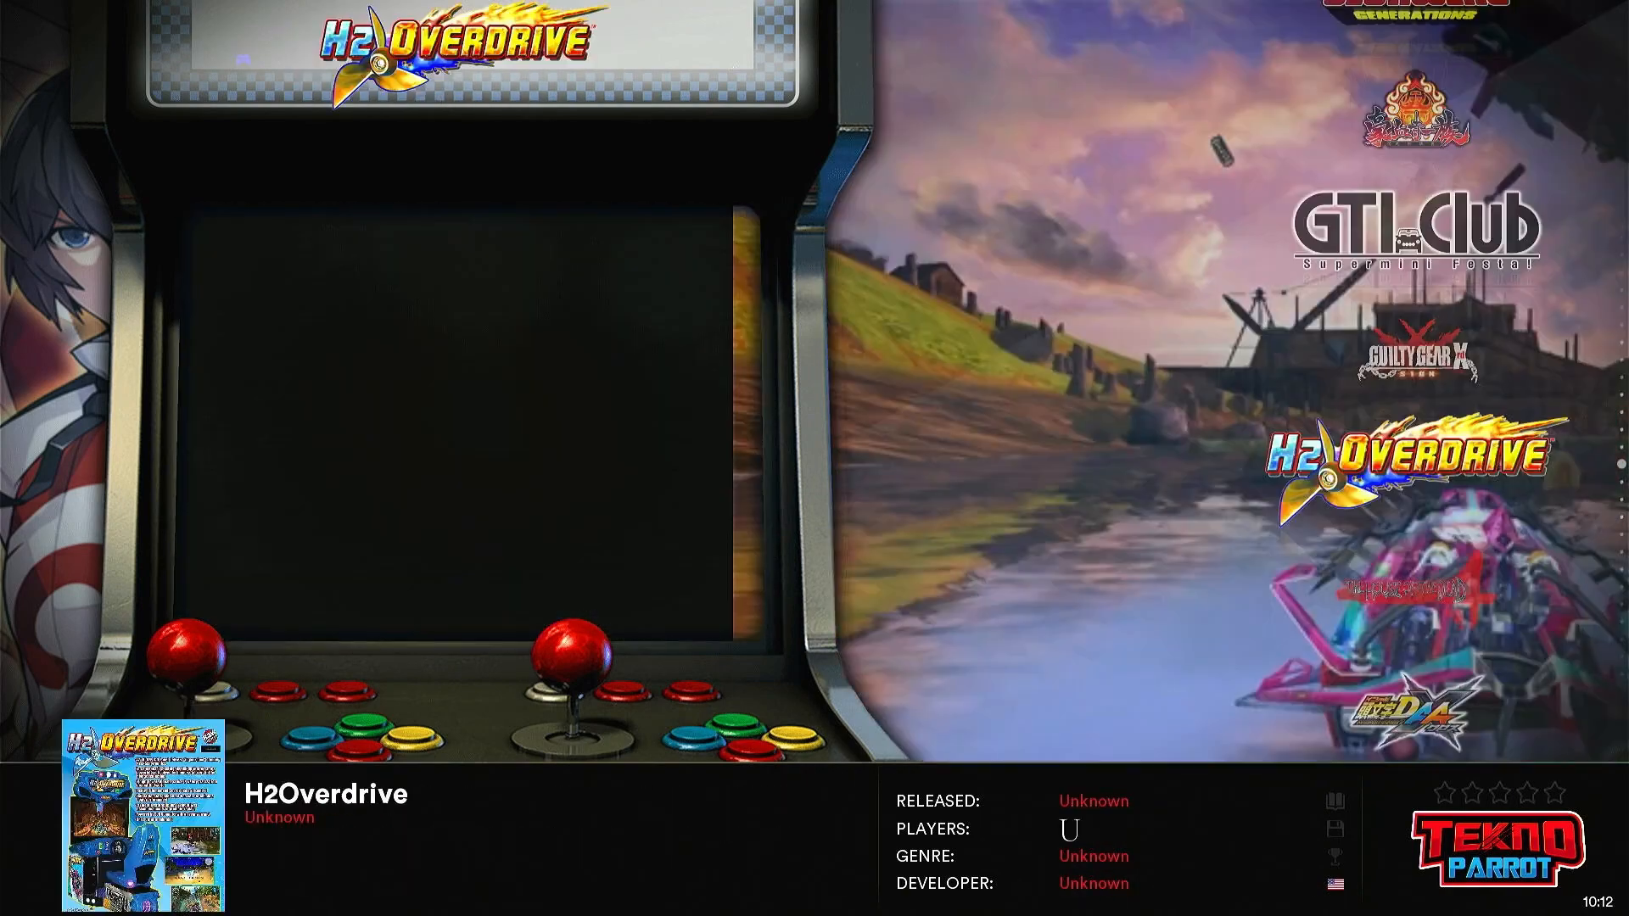
{"action": "key", "text": "Down"}
{"action": "key", "text": "Down"}
{"action": "key", "text": "Down"}
{"action": "key", "text": "Down"}
{"action": "key", "text": "Down"}
{"action": "key", "text": "Down"}
{"action": "key", "text": "Down"}
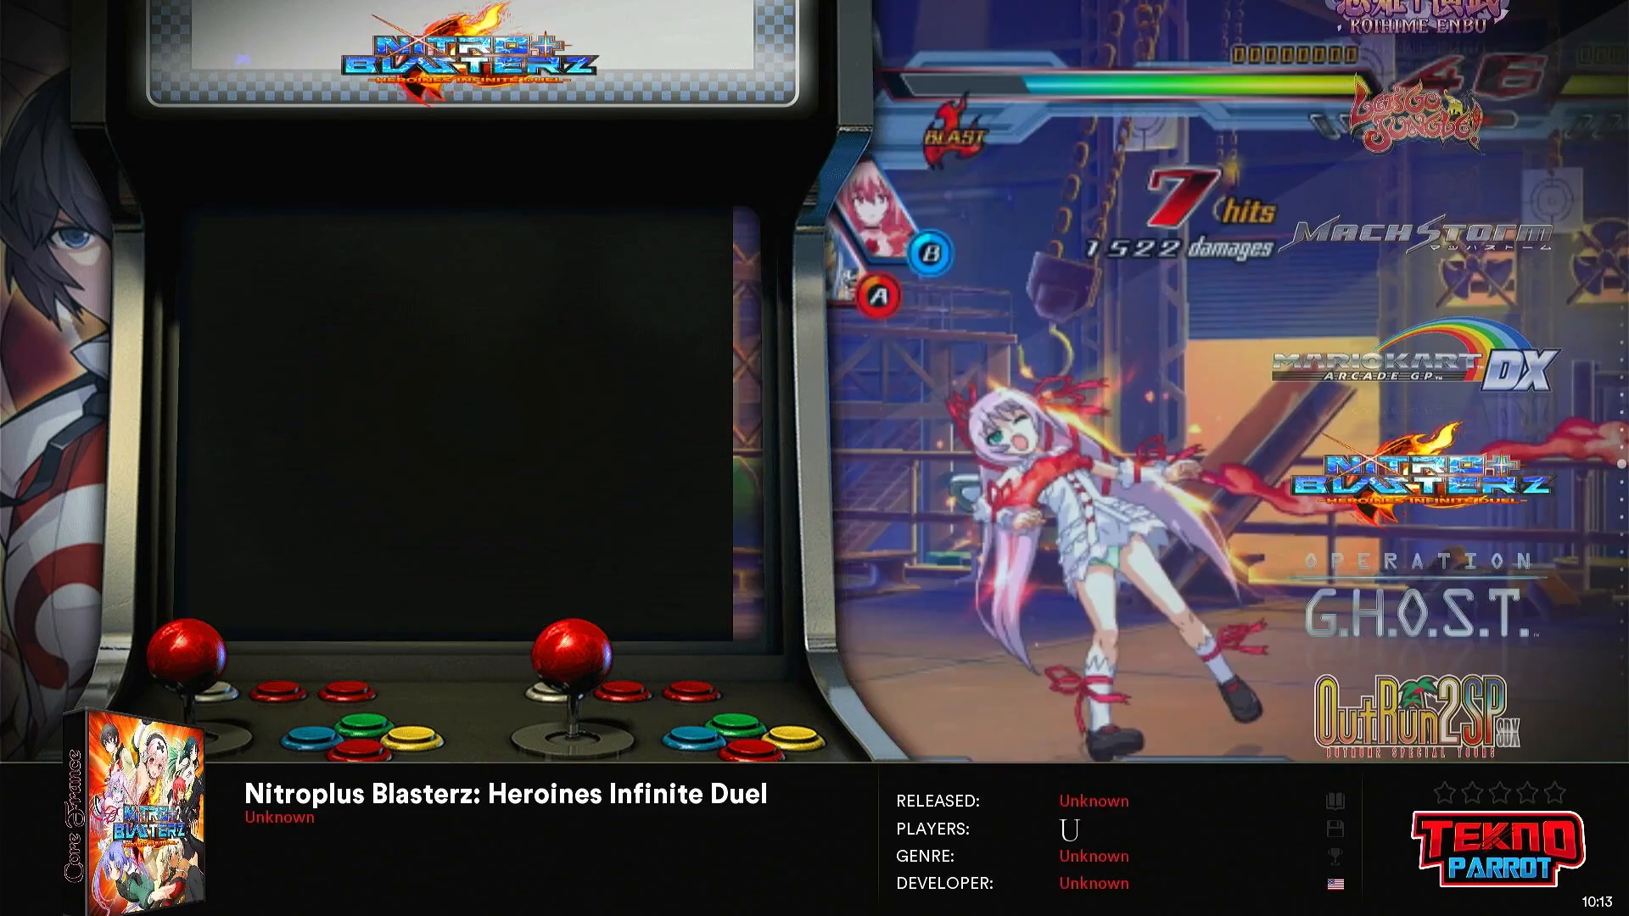
{"action": "key", "text": "Down"}
{"action": "key", "text": "Down"}
{"action": "key", "text": "Down"}
{"action": "key", "text": "Down"}
{"action": "key", "text": "Down"}
{"action": "key", "text": "Down"}
{"action": "key", "text": "Down"}
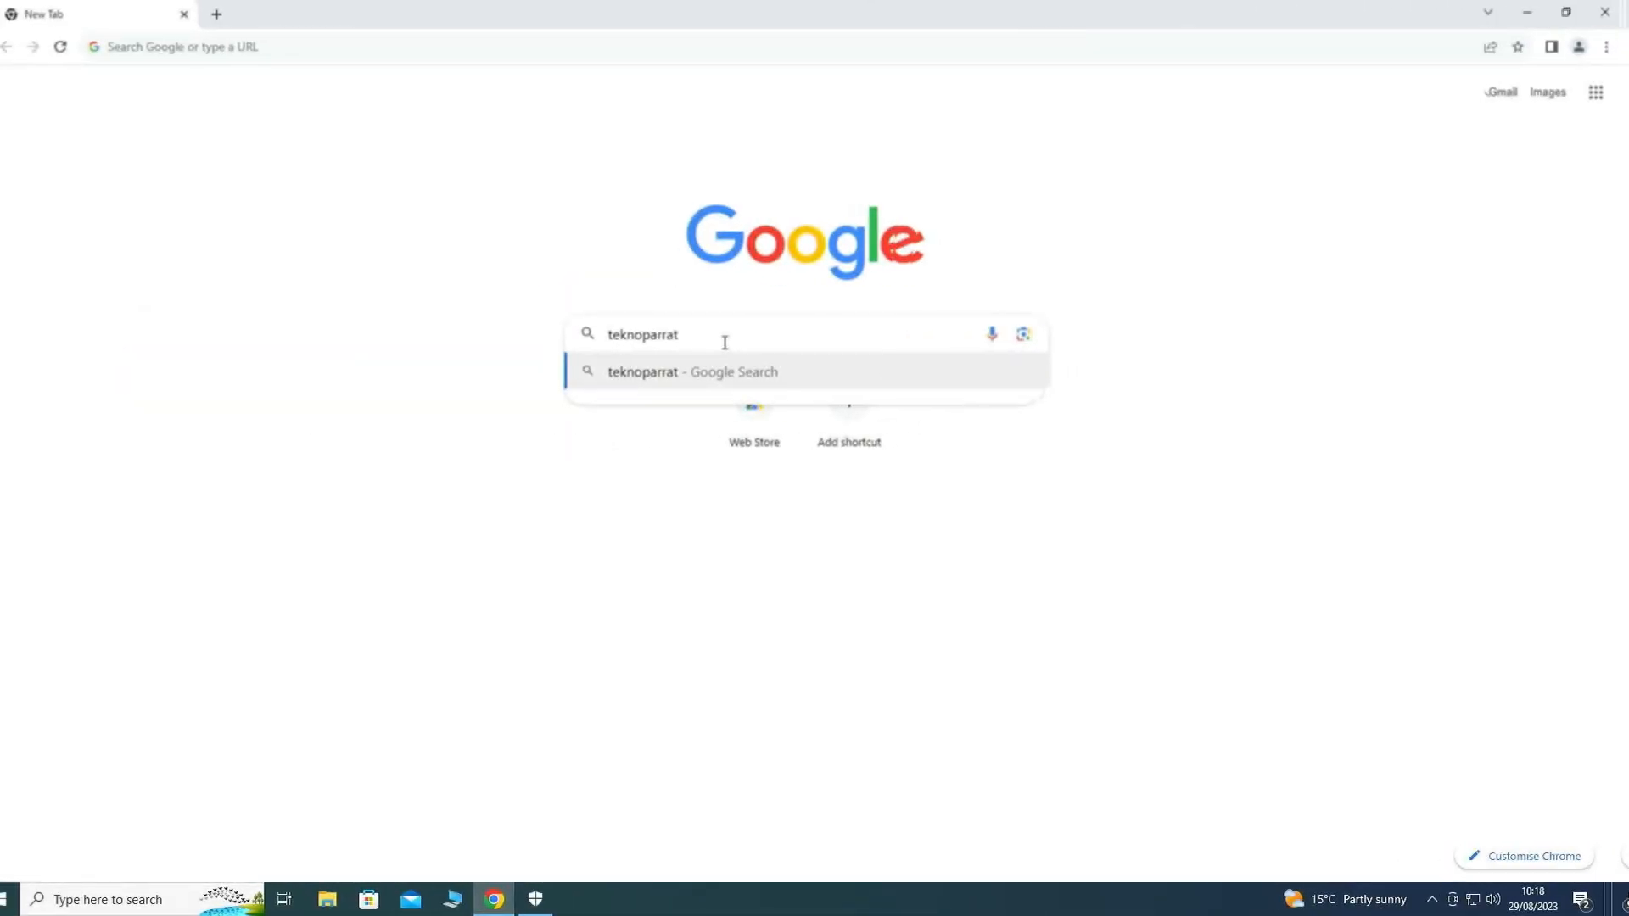
Search Google for teknoparrat in Chrome and open the Download page of teknoparrot.com
{"action": "key", "text": "Return"}
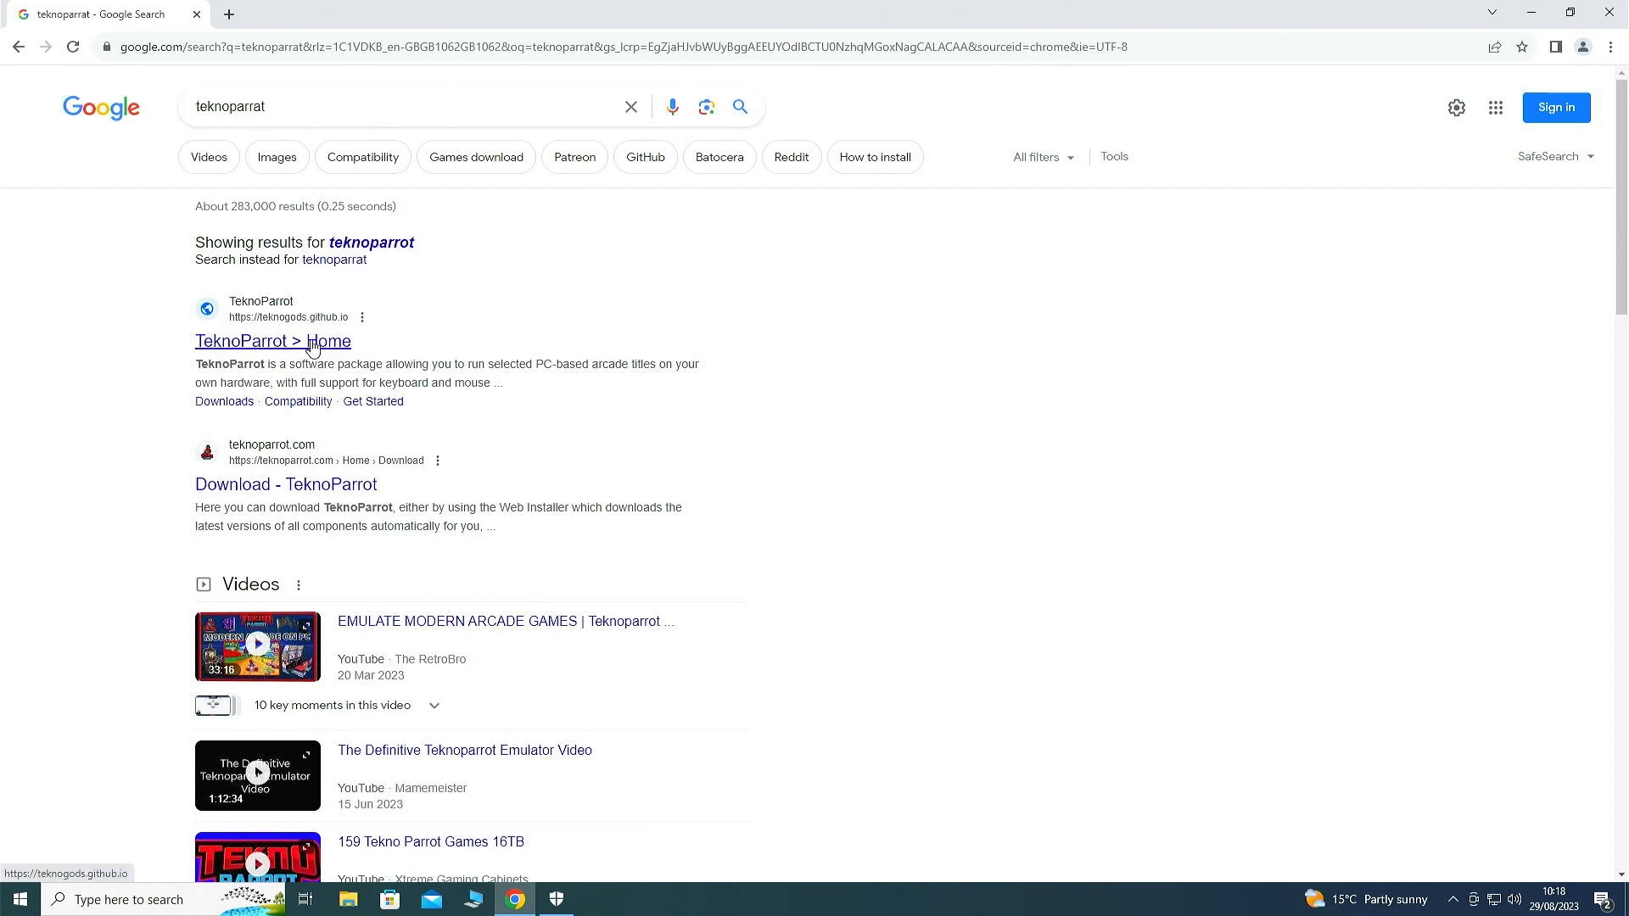
{"action": "left_click", "coordinate": [299, 496]}
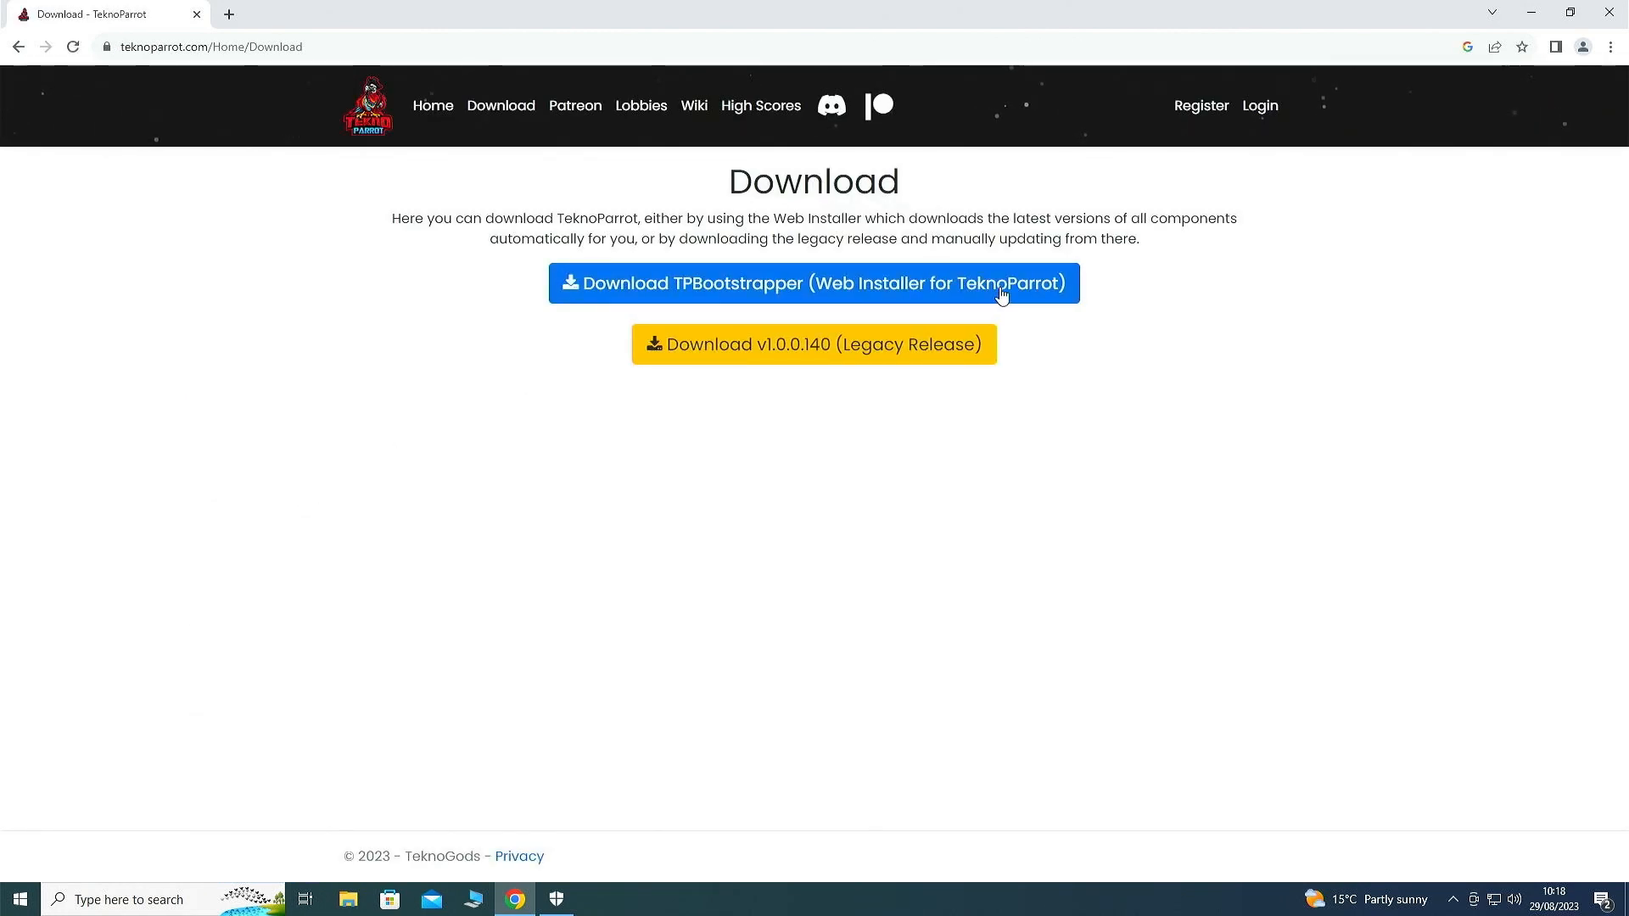
Download the TPBootstrapper web installer for TeknoParrot and show TPBootstrapper.zip in its download folder
{"action": "left_click", "coordinate": [924, 297]}
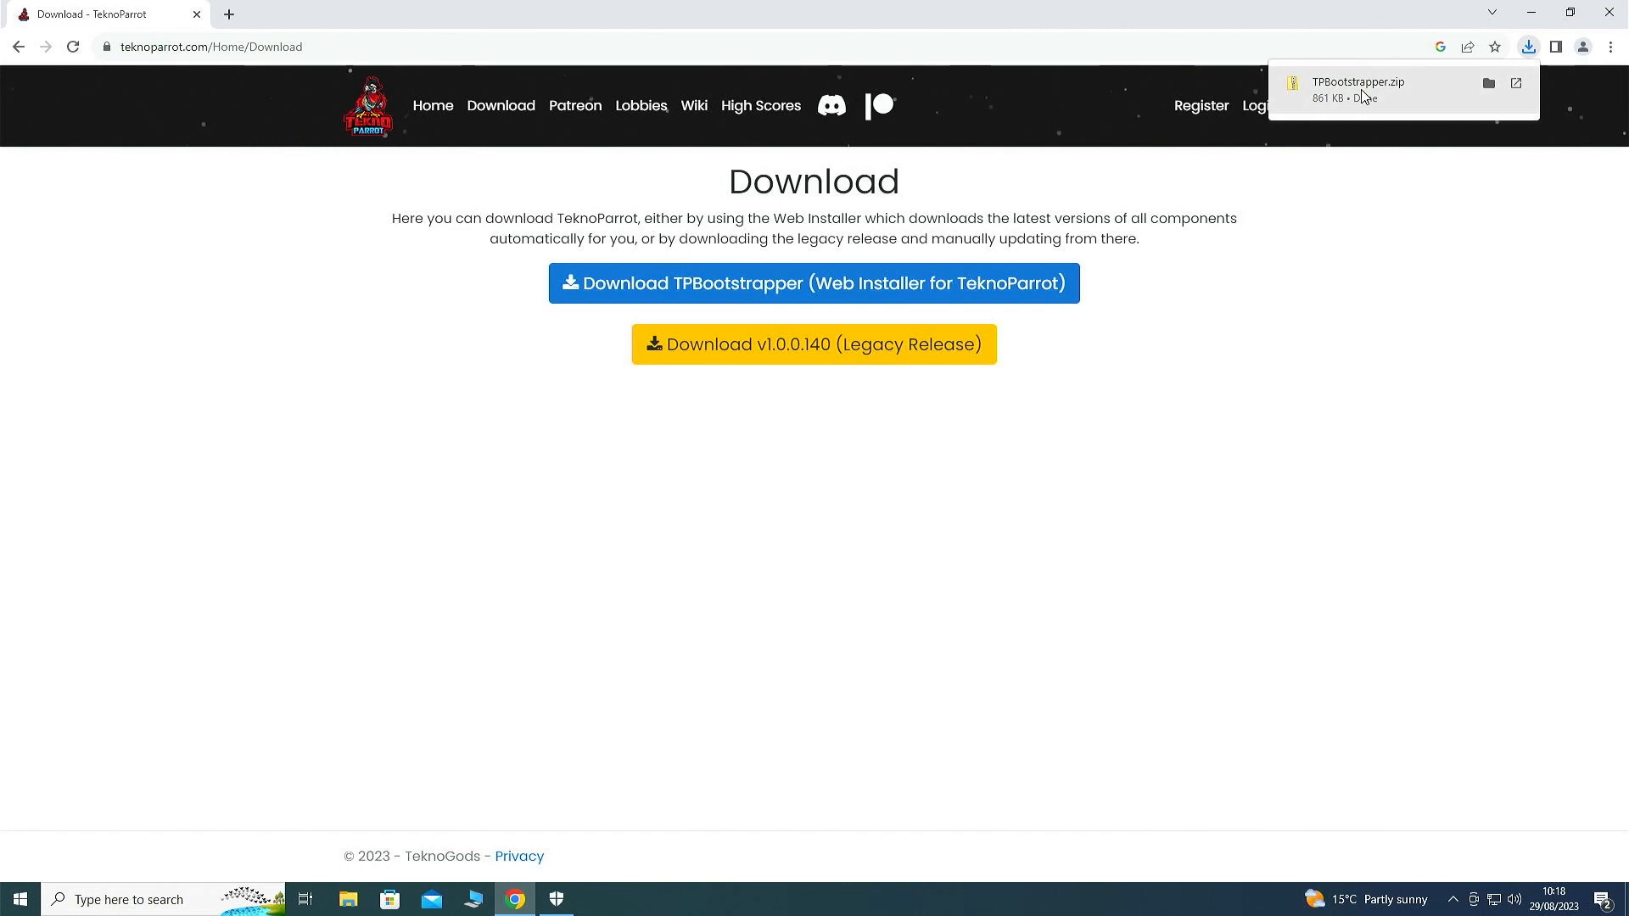
{"action": "right_click", "coordinate": [1362, 96]}
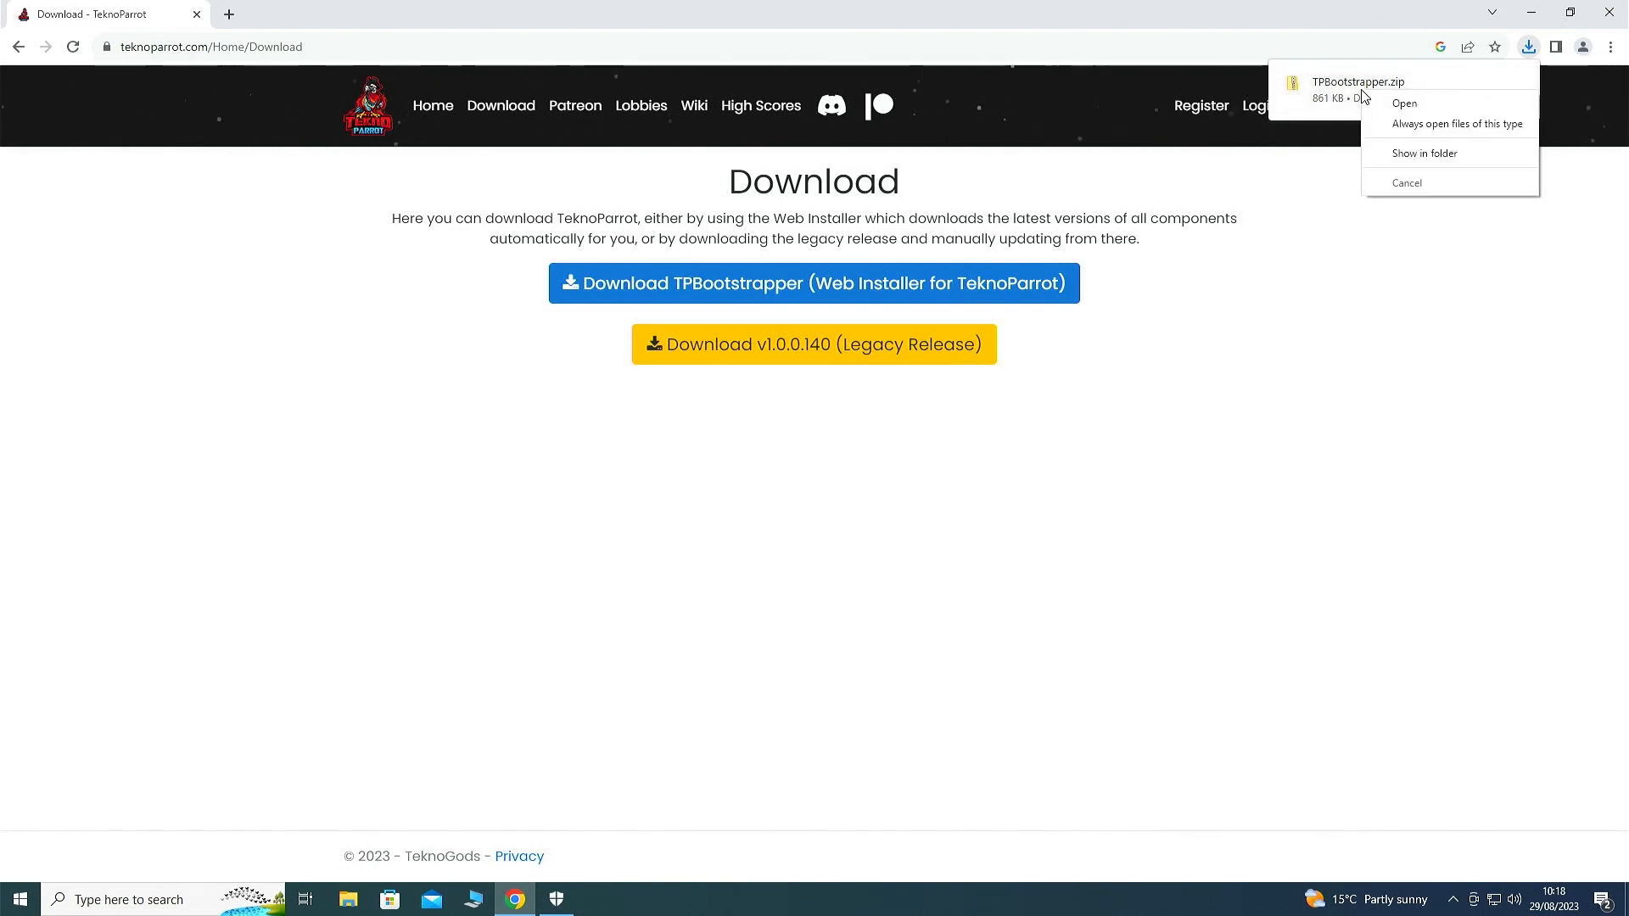
{"action": "left_click", "coordinate": [1426, 158]}
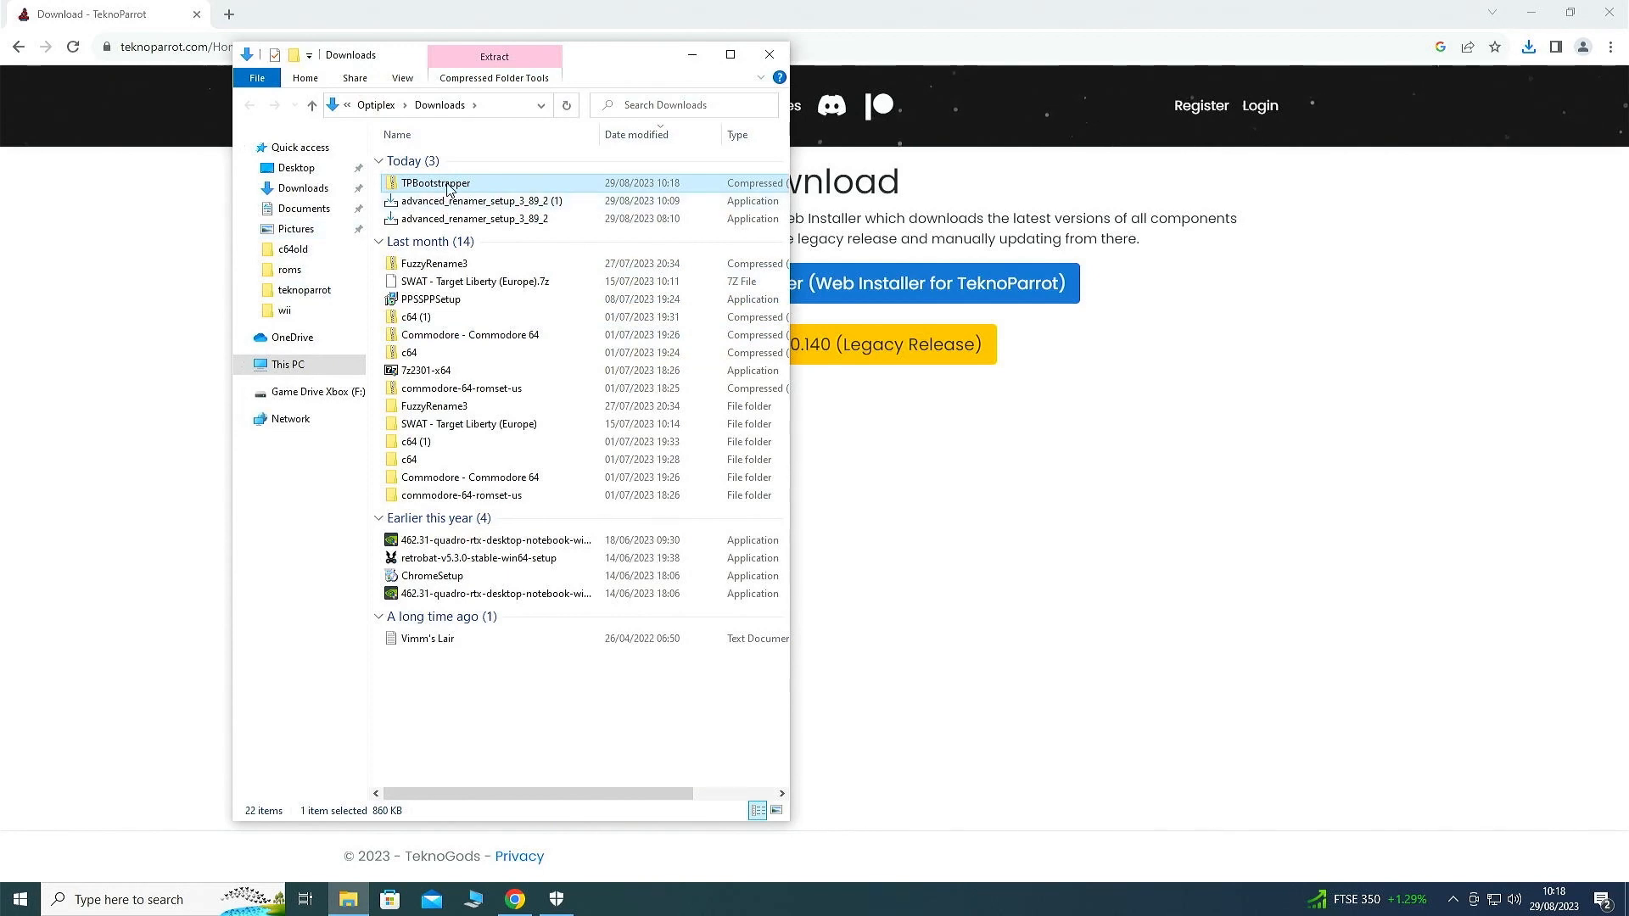
Extract the TPBootstrapper archive with 7-Zip into its own TPBootstrapper folder and select that folder
{"action": "right_click", "coordinate": [446, 184]}
{"action": "mouse_move", "coordinate": [560, 278]}
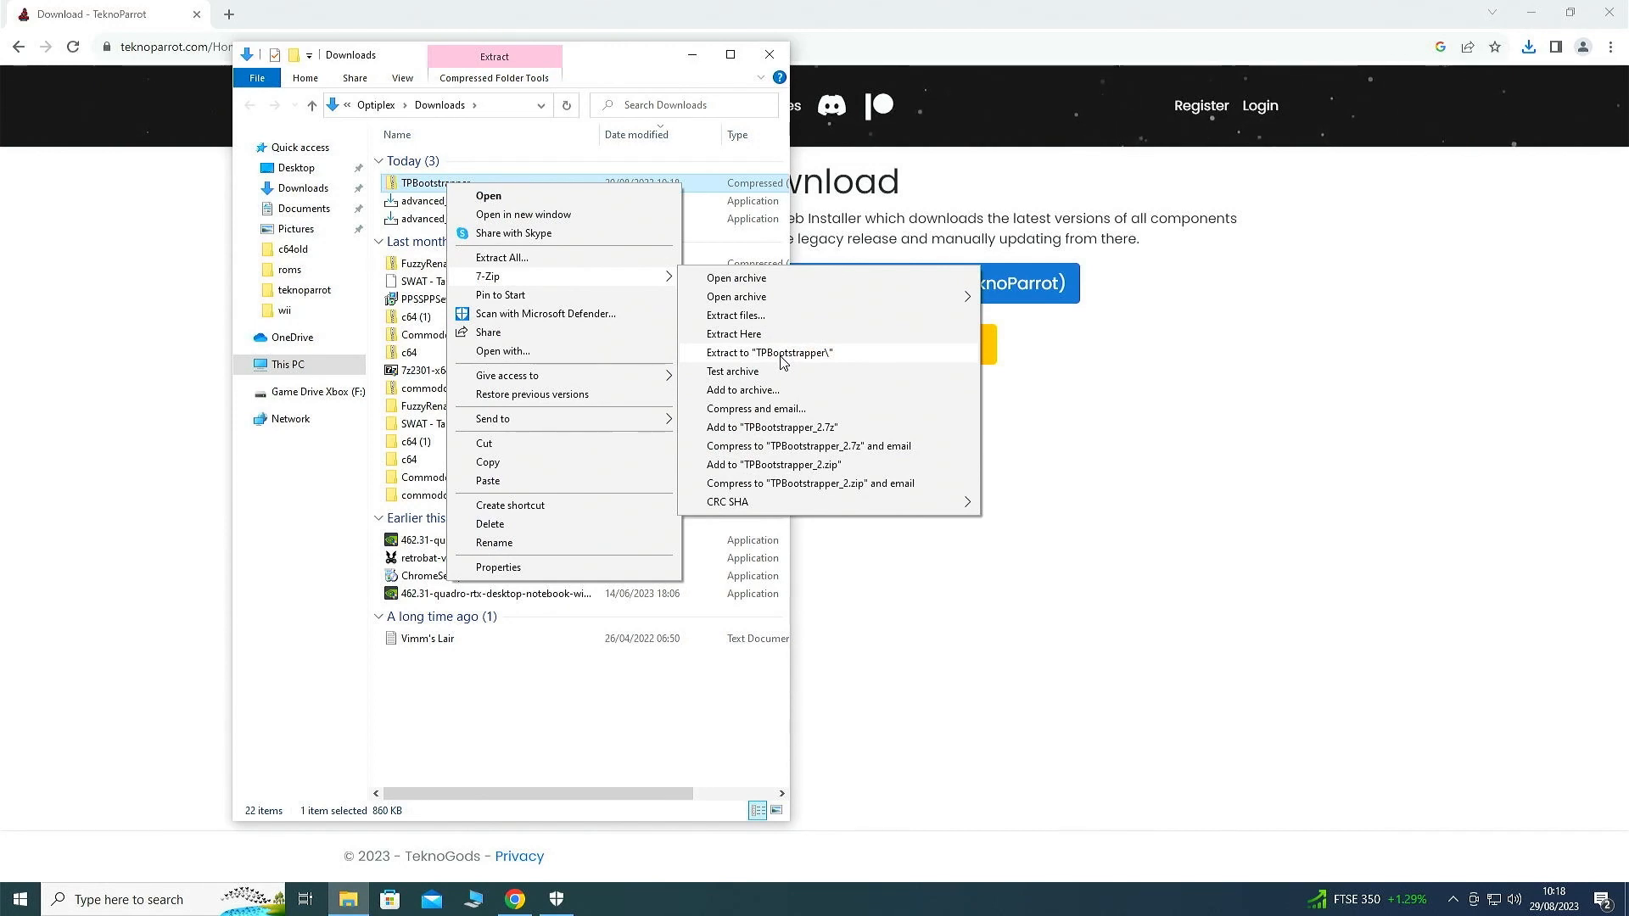
{"action": "left_click", "coordinate": [781, 353]}
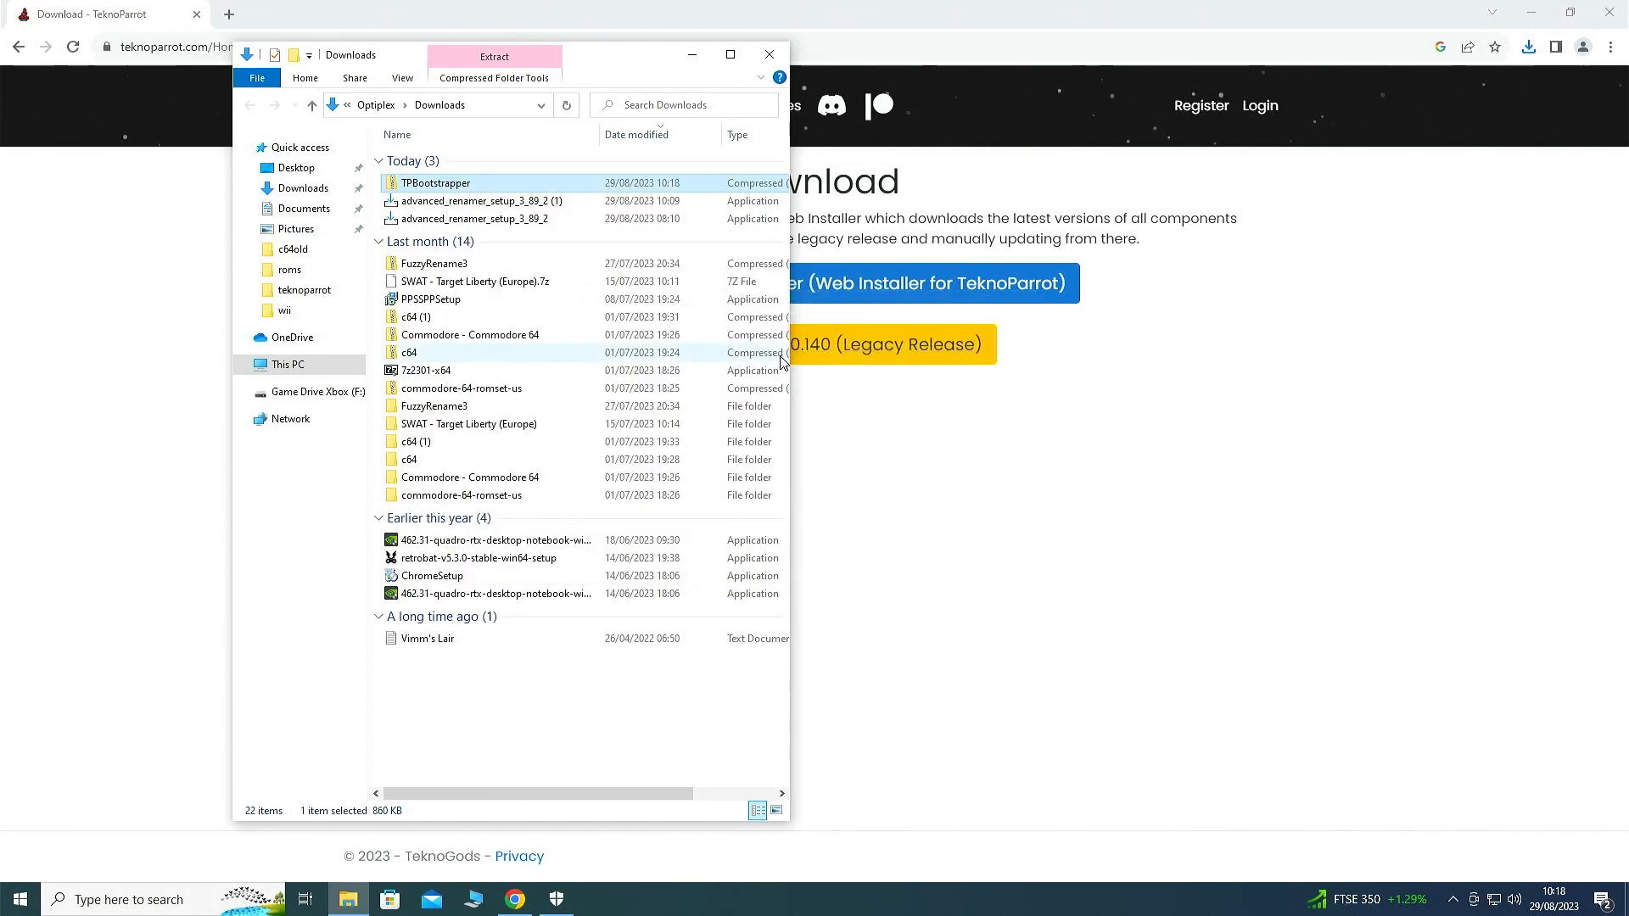
{"action": "left_click", "coordinate": [418, 240]}
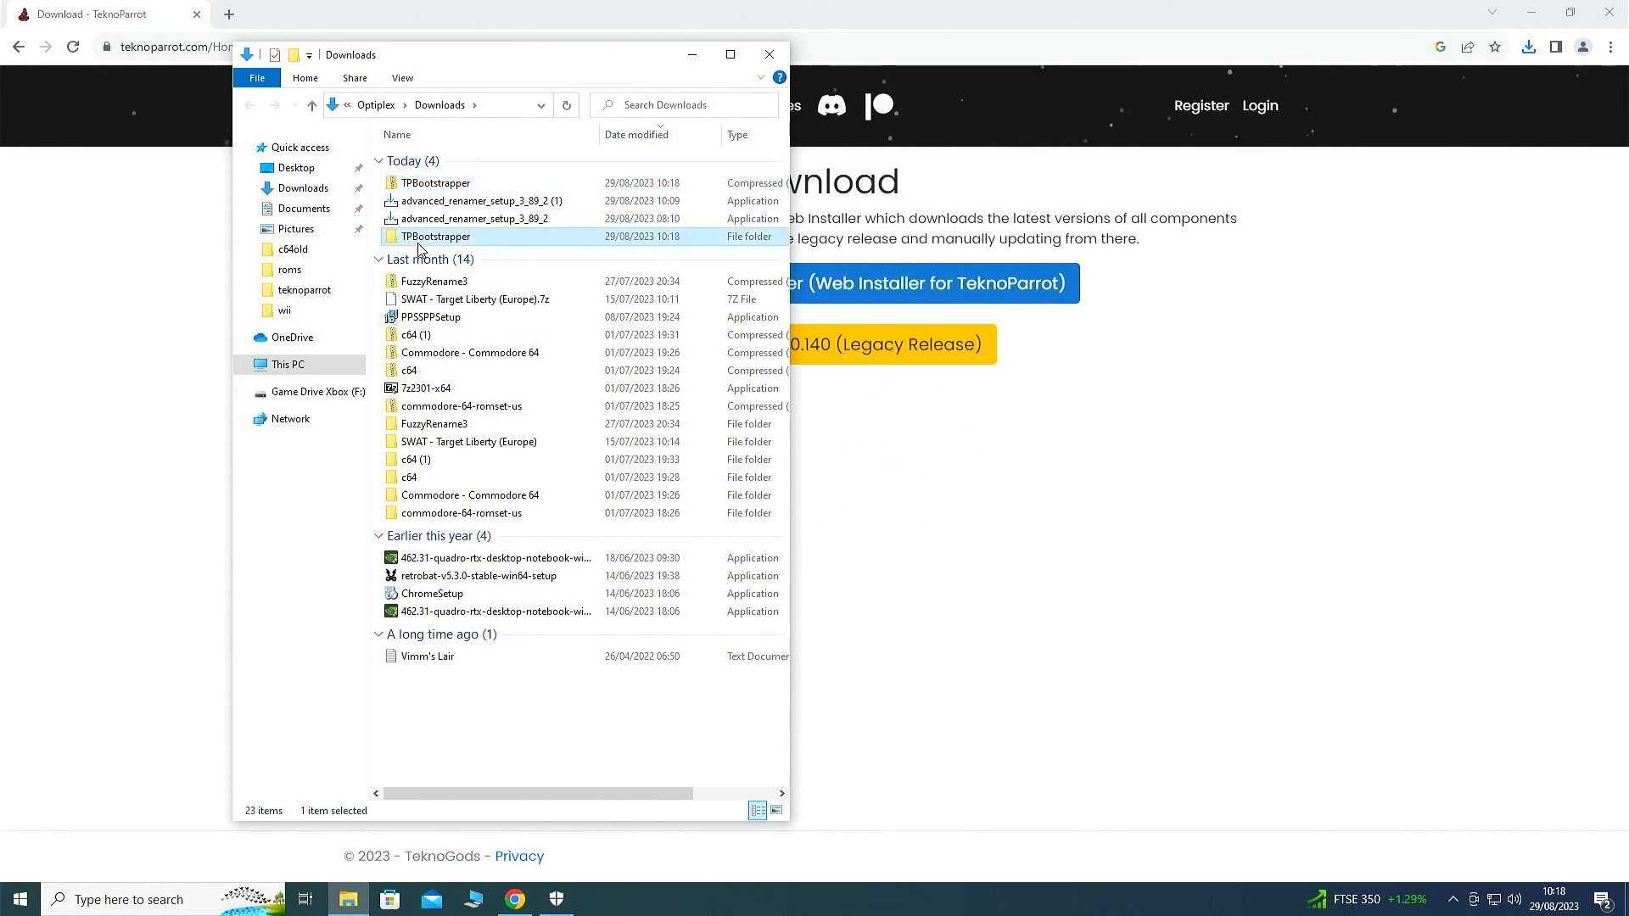
Run the TPBootstrapper application from the extracted folder and allow it to make changes to the device
{"action": "double_click", "coordinate": [418, 241]}
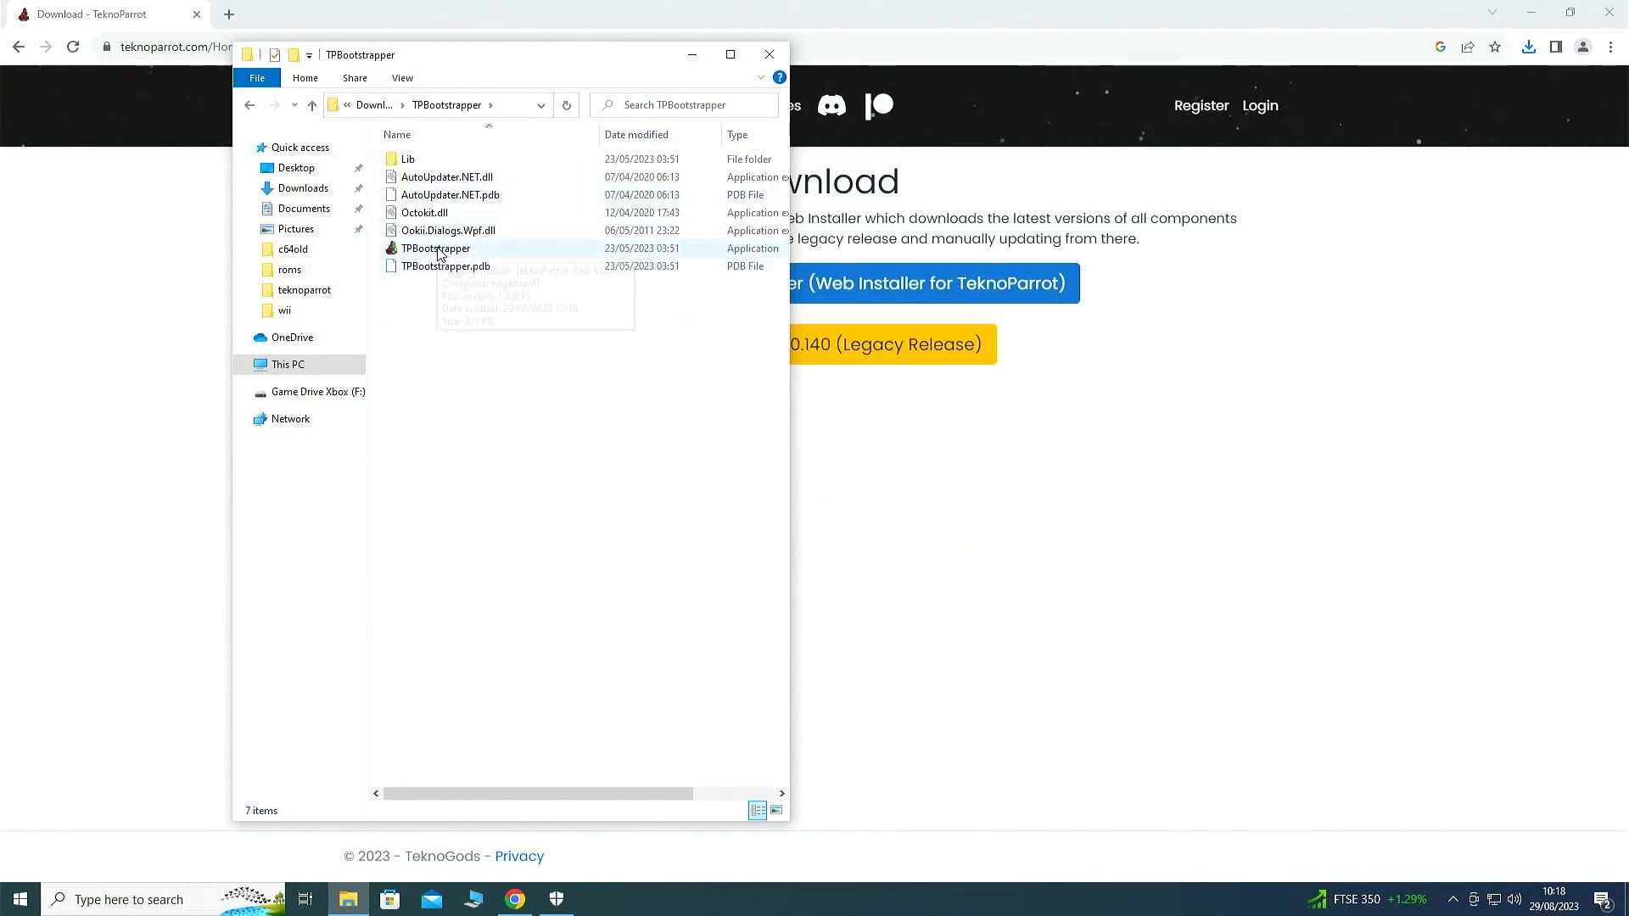
{"action": "double_click", "coordinate": [439, 251]}
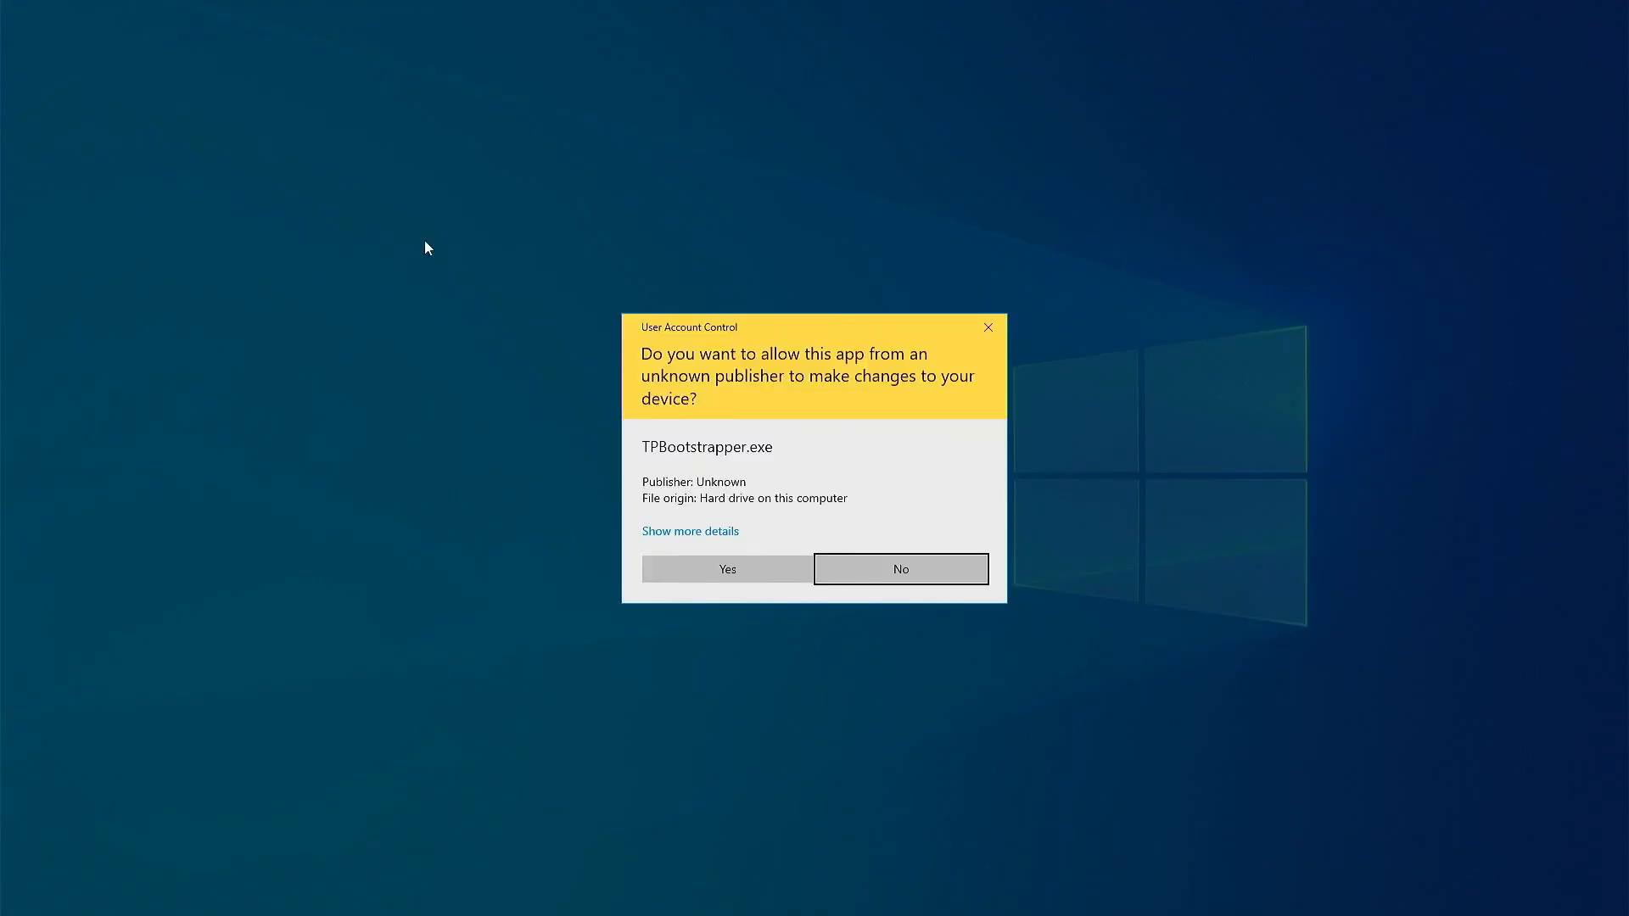
{"action": "left_click", "coordinate": [722, 576]}
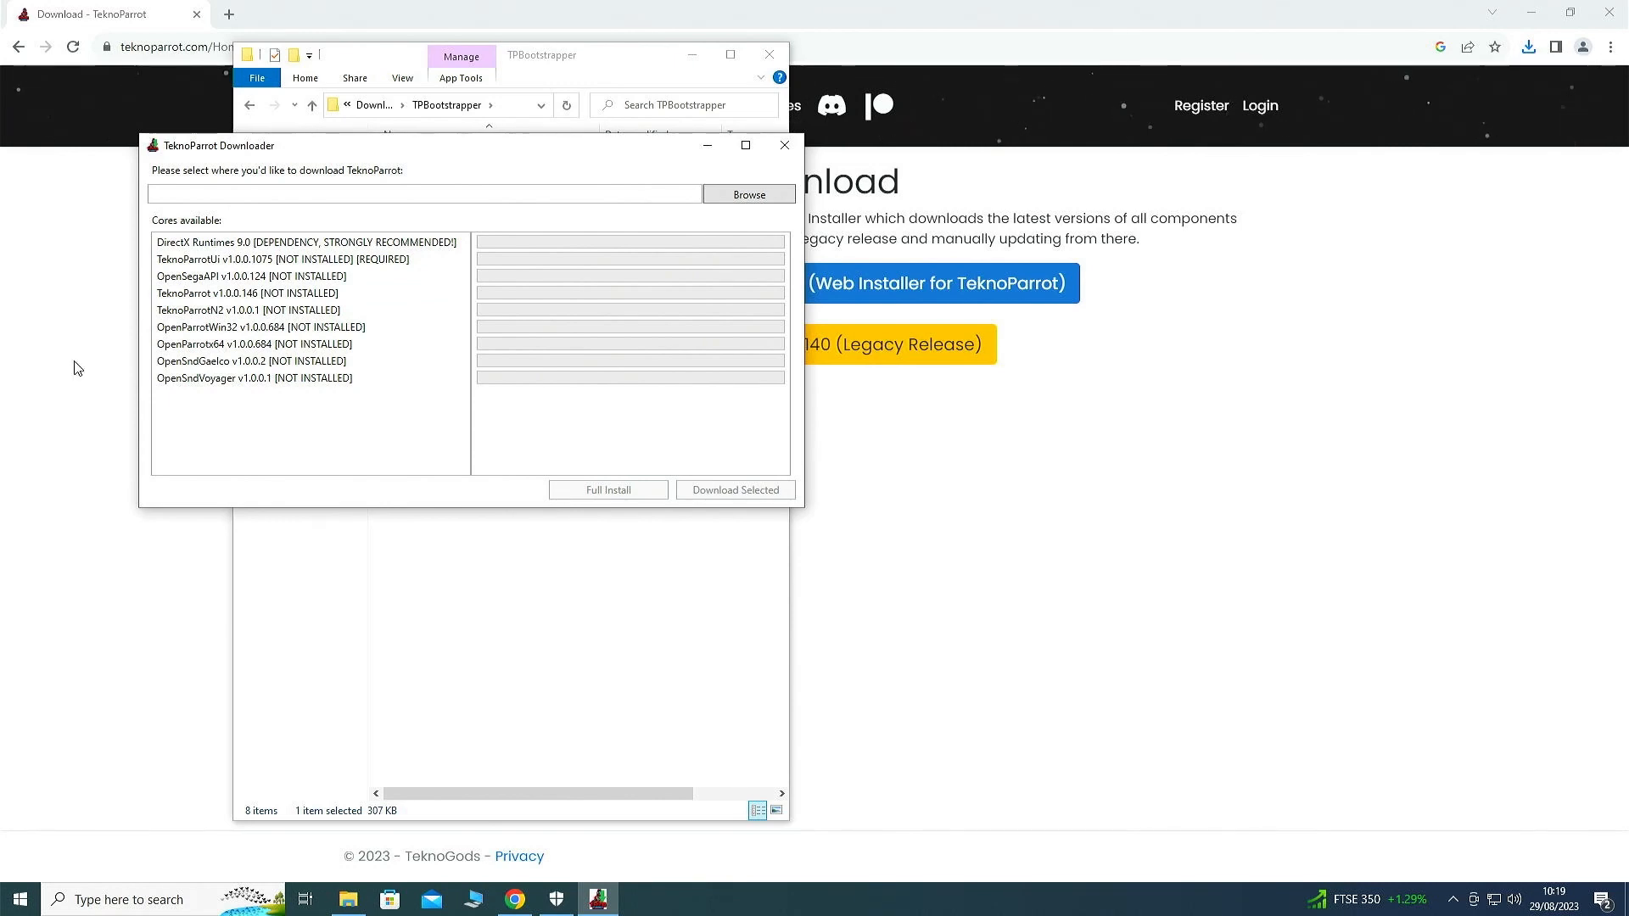
Set the TeknoParrot download location to D:\RetroBat\emulators\teknoparrot and start the full install
{"action": "left_click", "coordinate": [750, 196]}
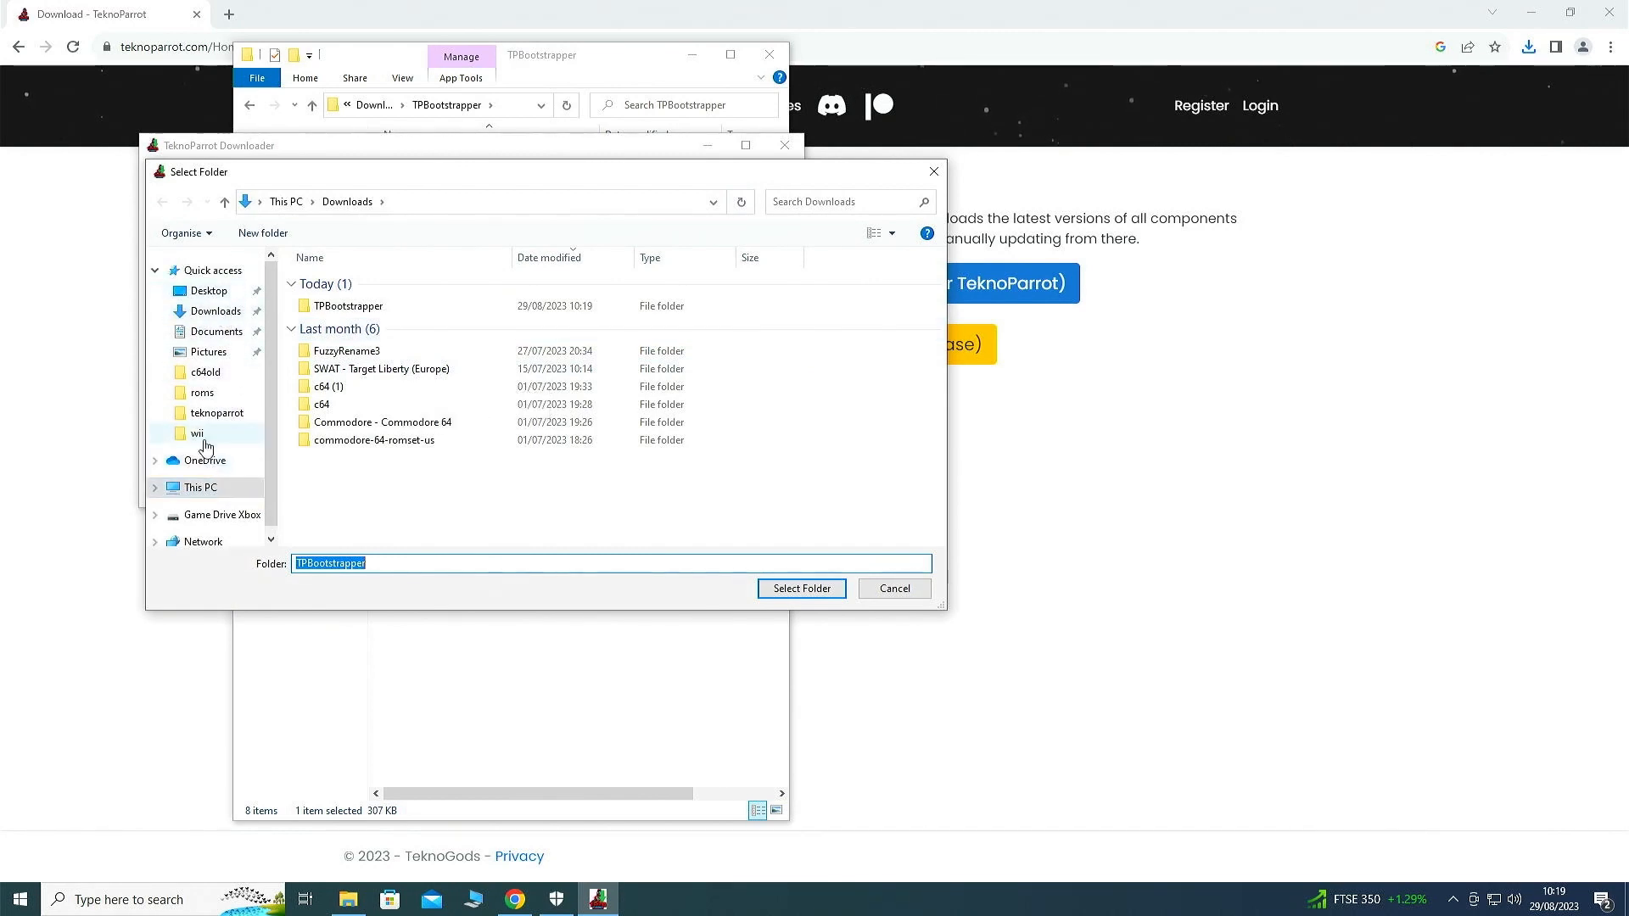
{"action": "left_click", "coordinate": [165, 488]}
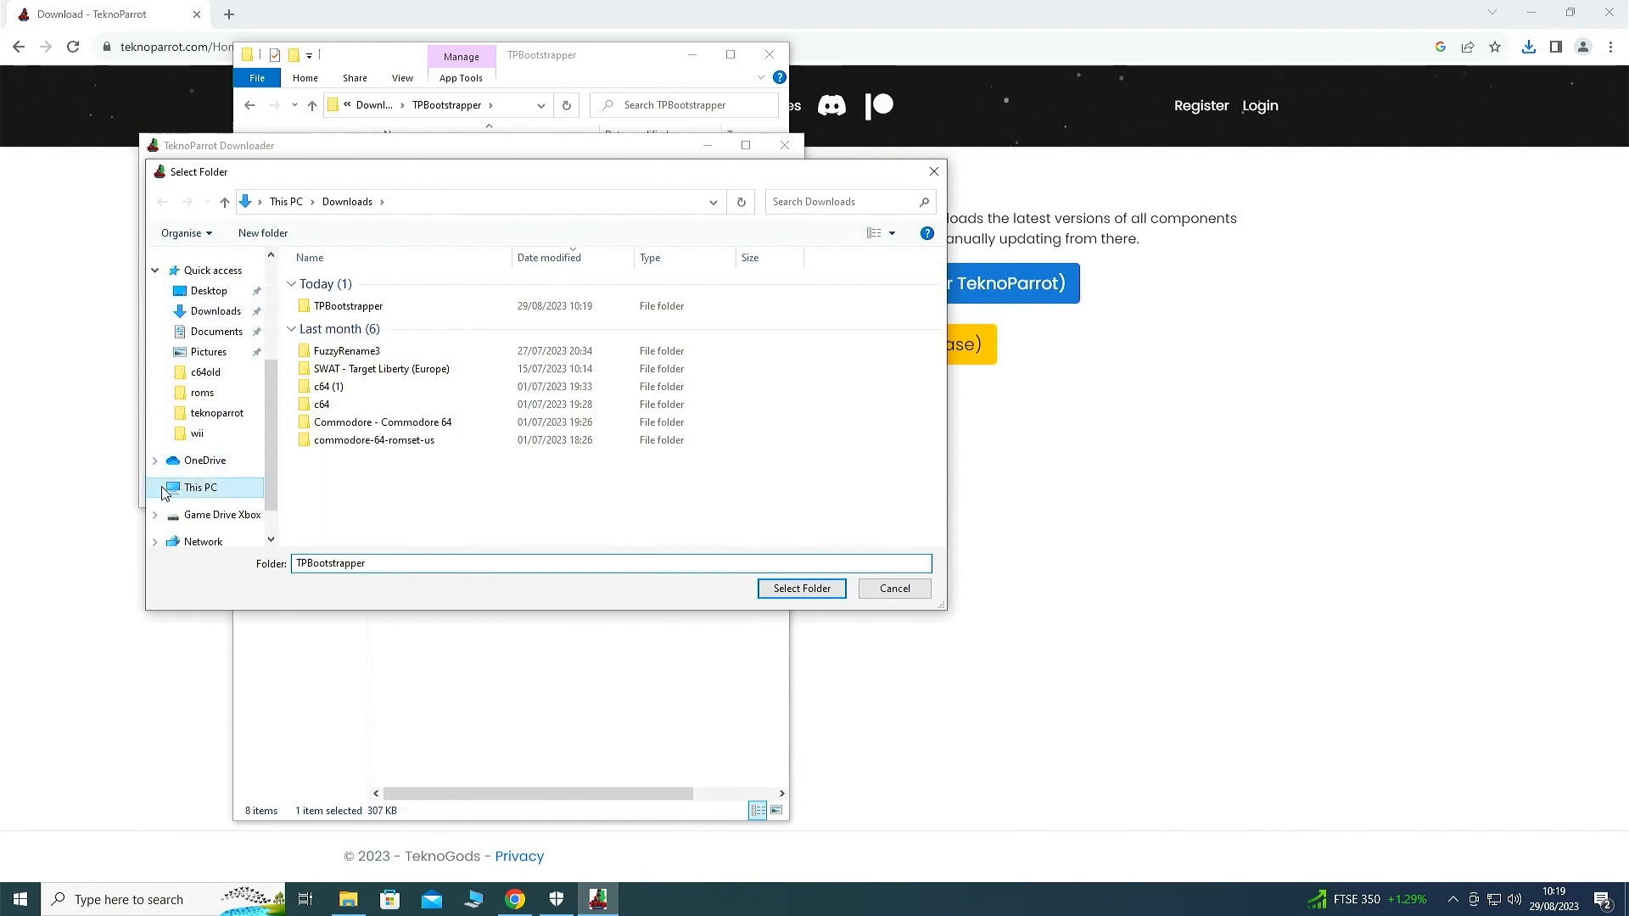
{"action": "left_click", "coordinate": [237, 477]}
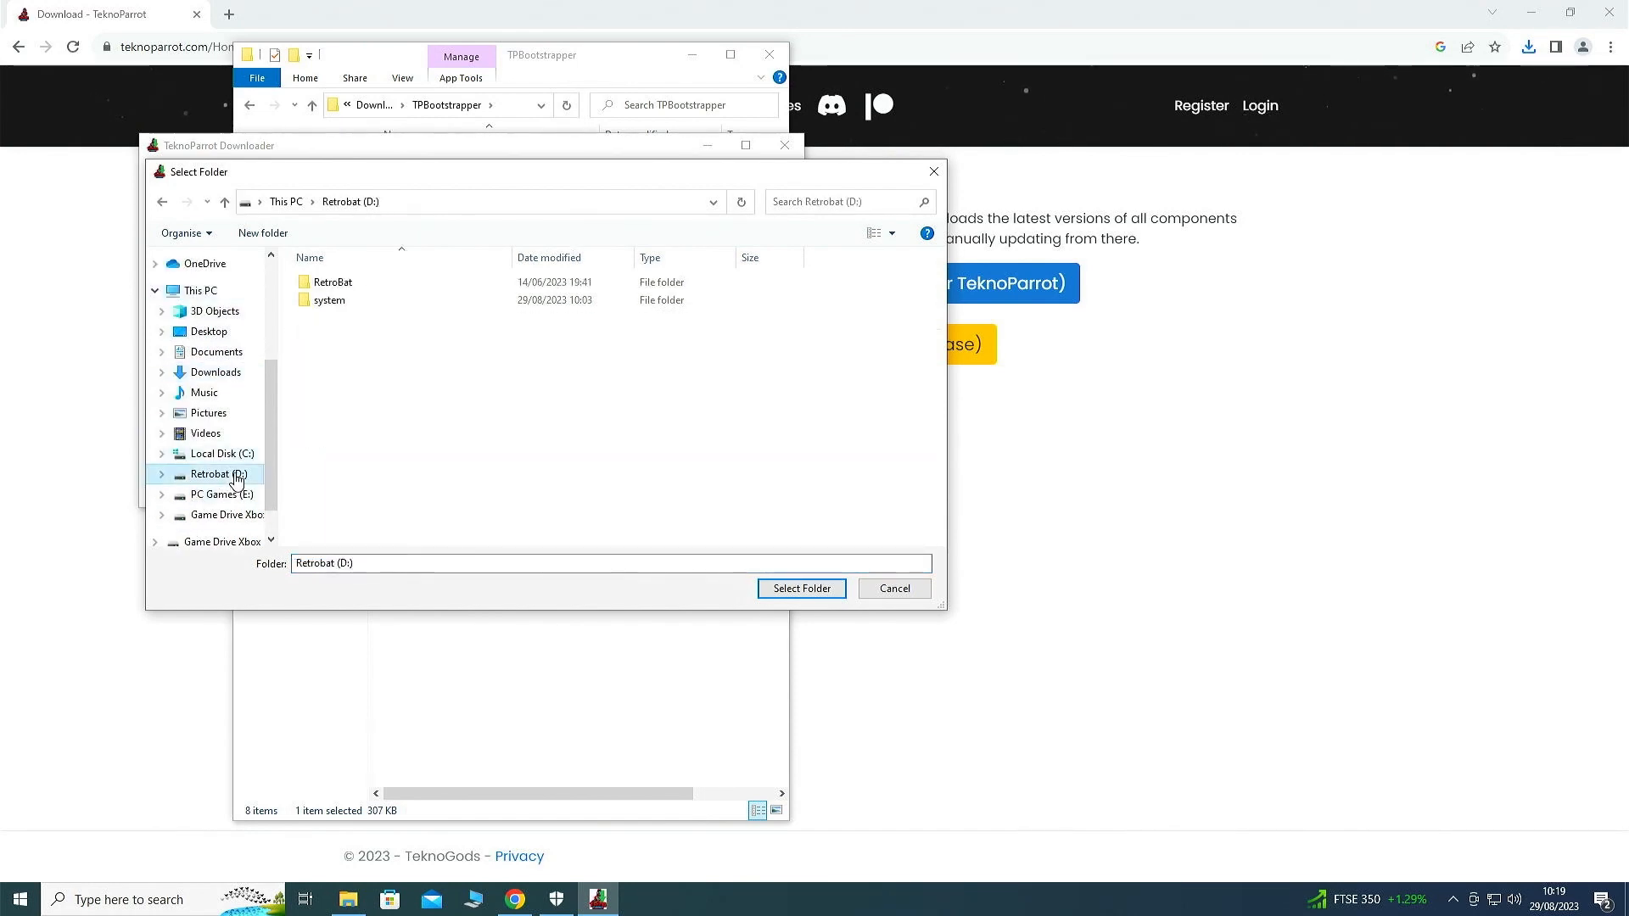
{"action": "double_click", "coordinate": [335, 283]}
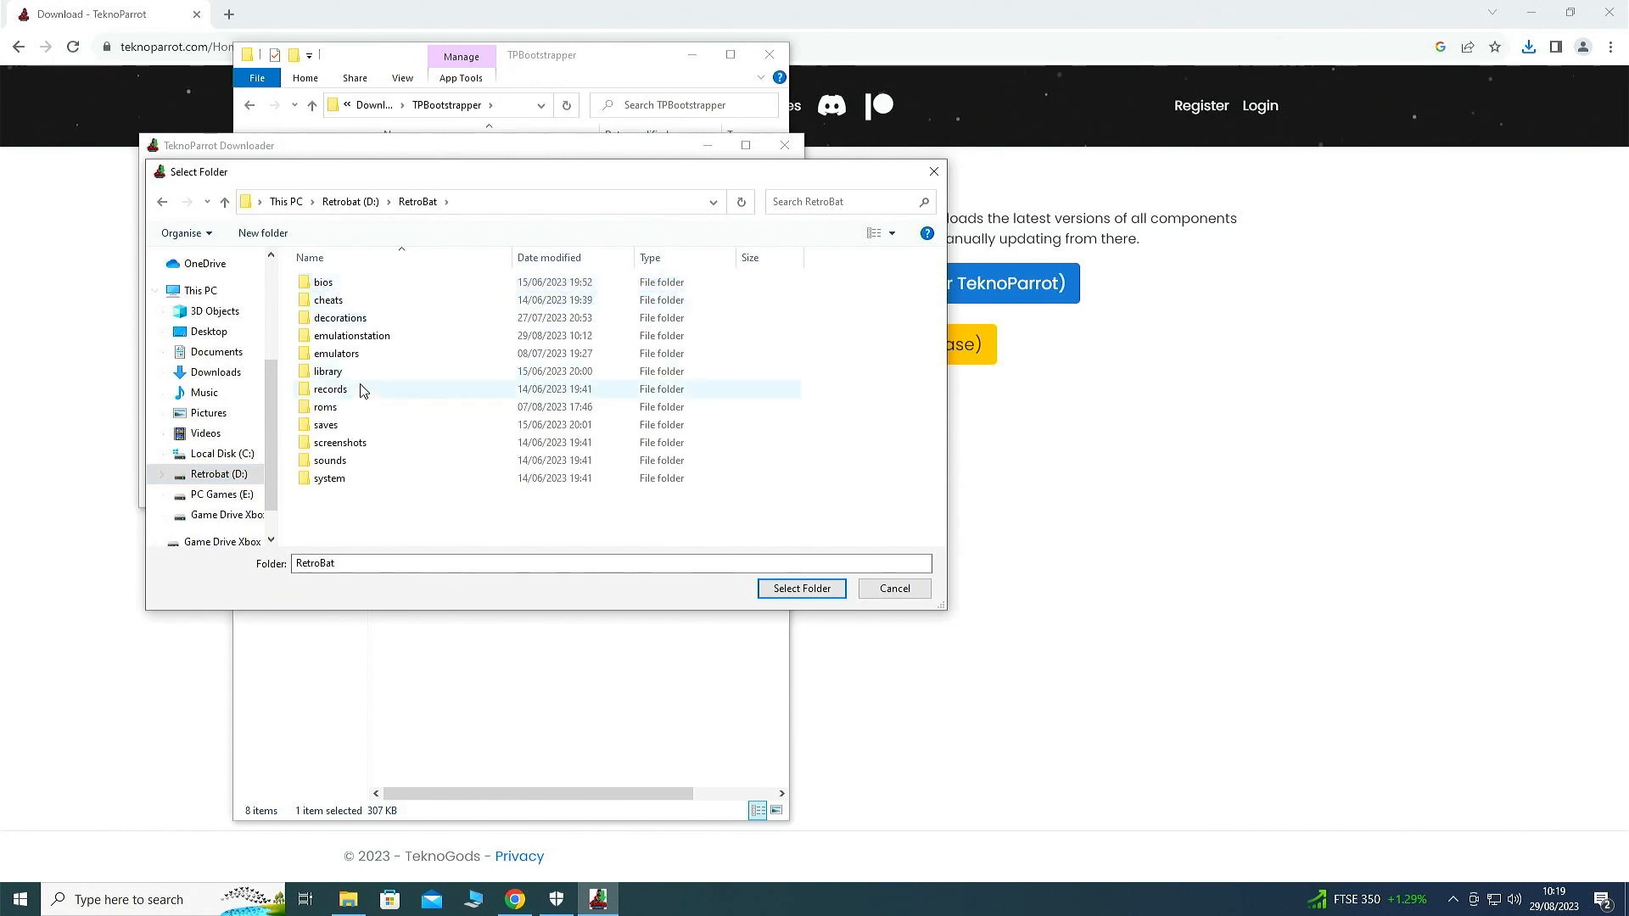
{"action": "double_click", "coordinate": [349, 355]}
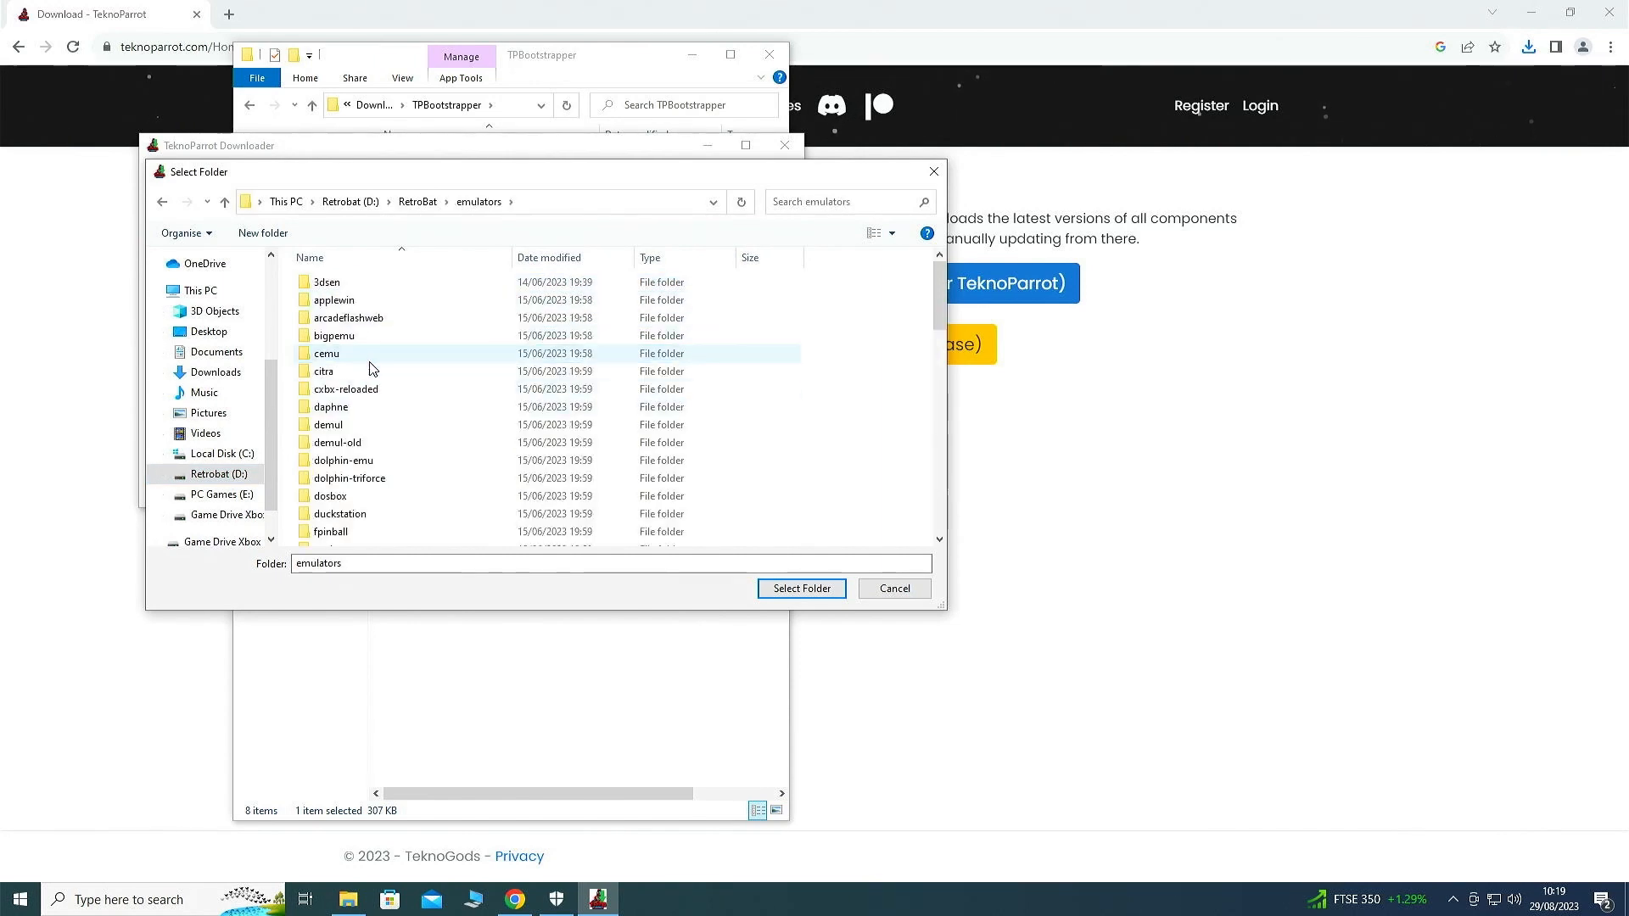
{"action": "scroll", "coordinate": [365, 373], "scroll_direction": "down", "scroll_amount": 10}
{"action": "double_click", "coordinate": [363, 376]}
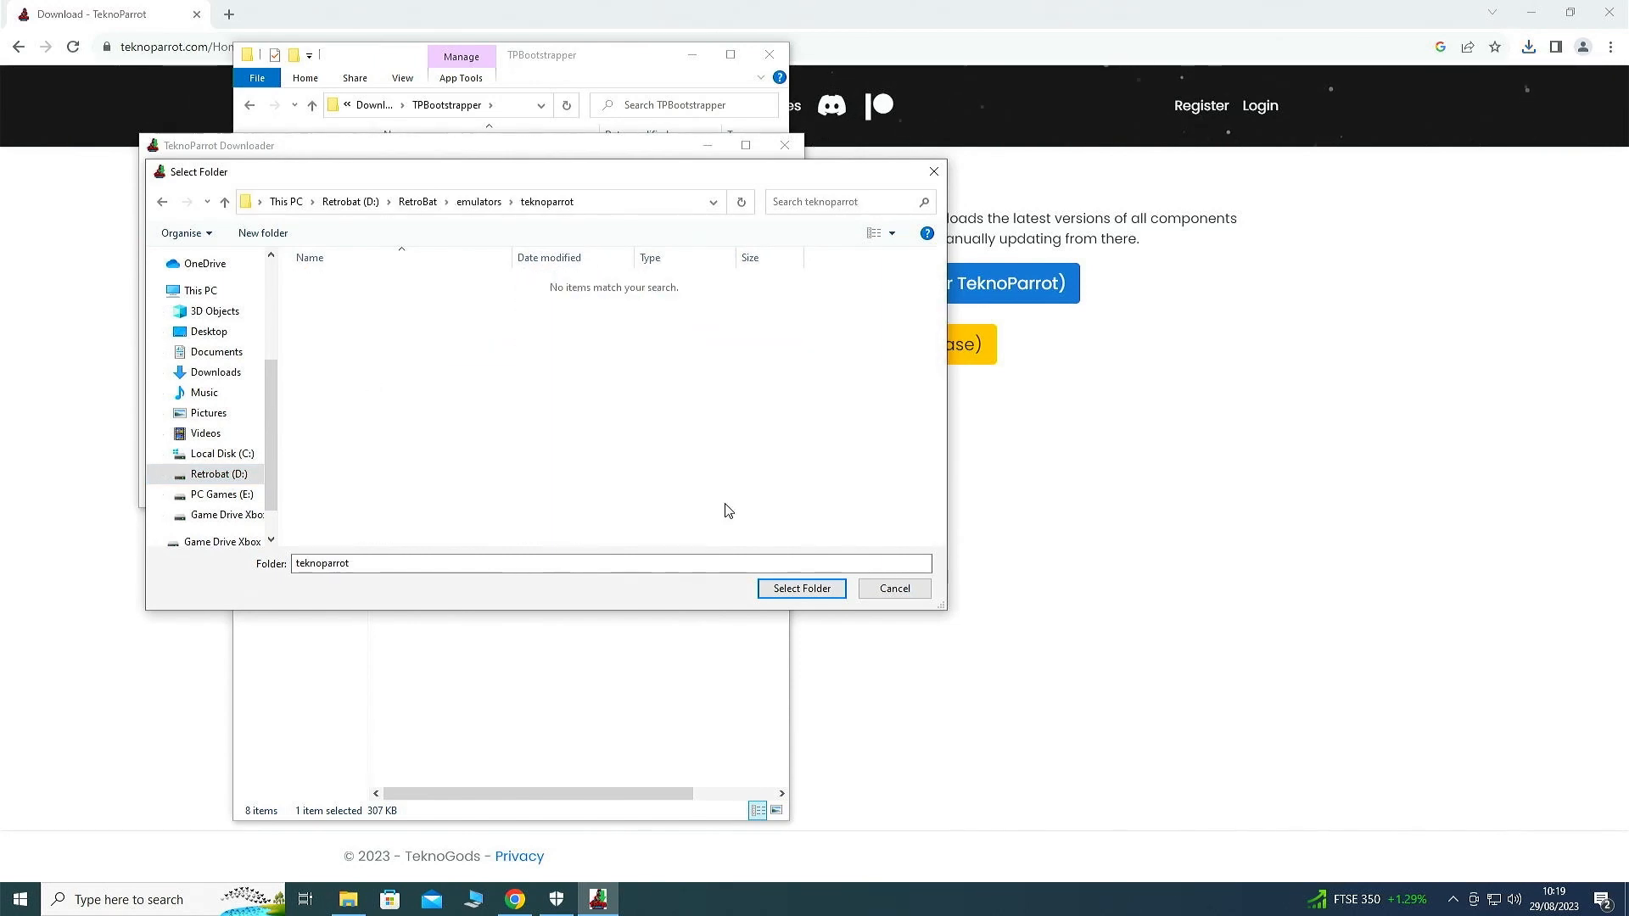
{"action": "left_click", "coordinate": [800, 589]}
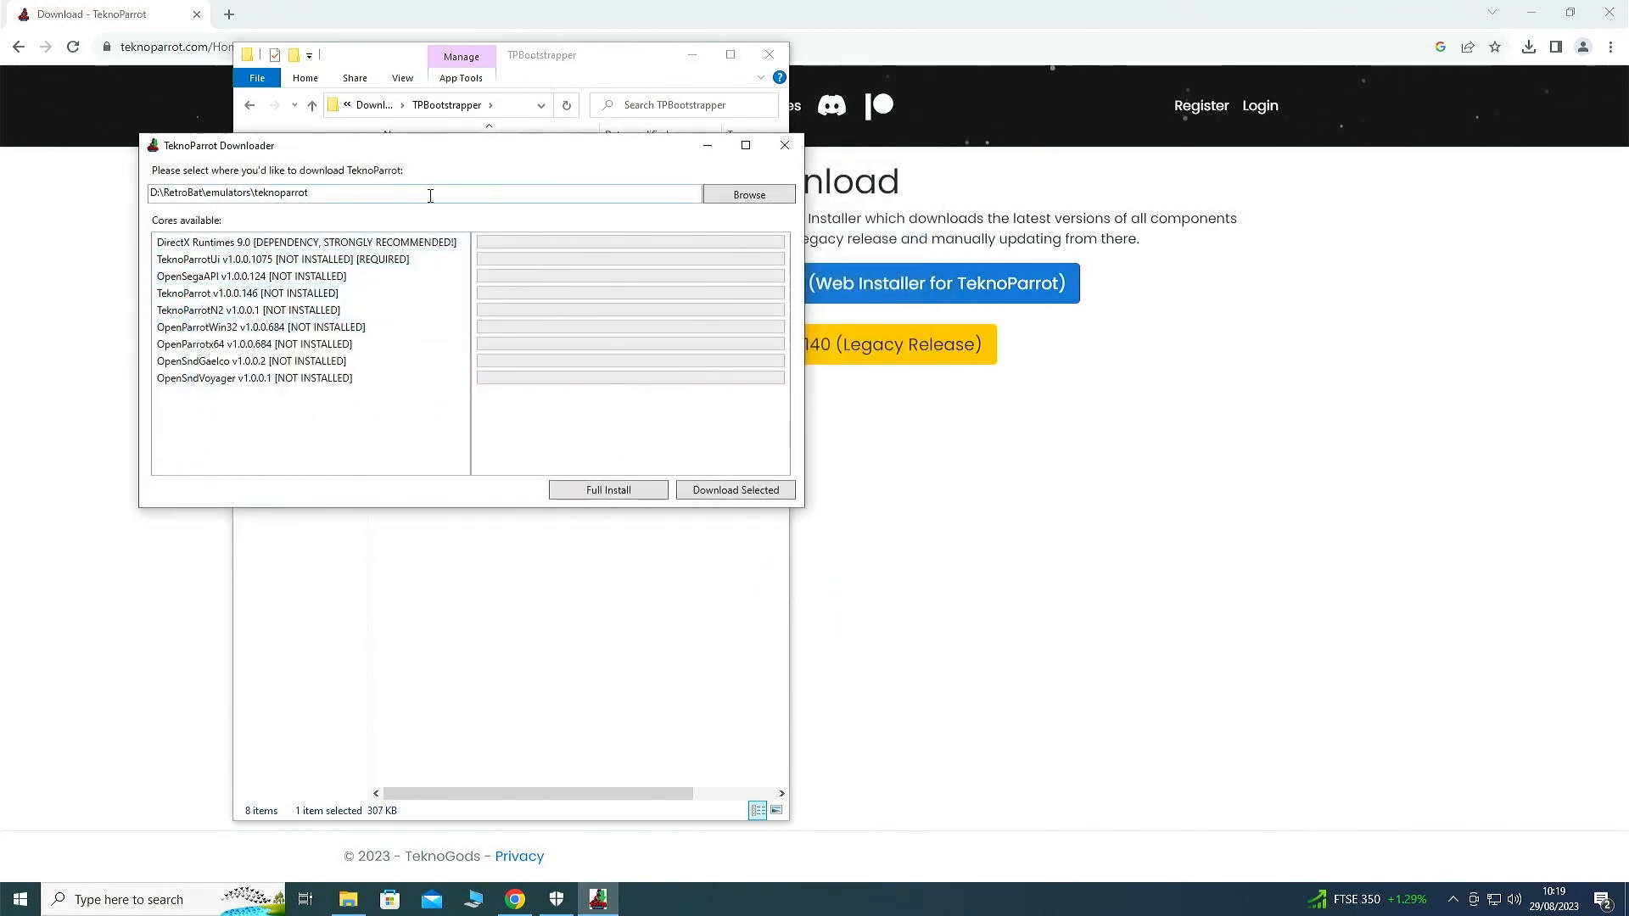
{"action": "left_click", "coordinate": [637, 490]}
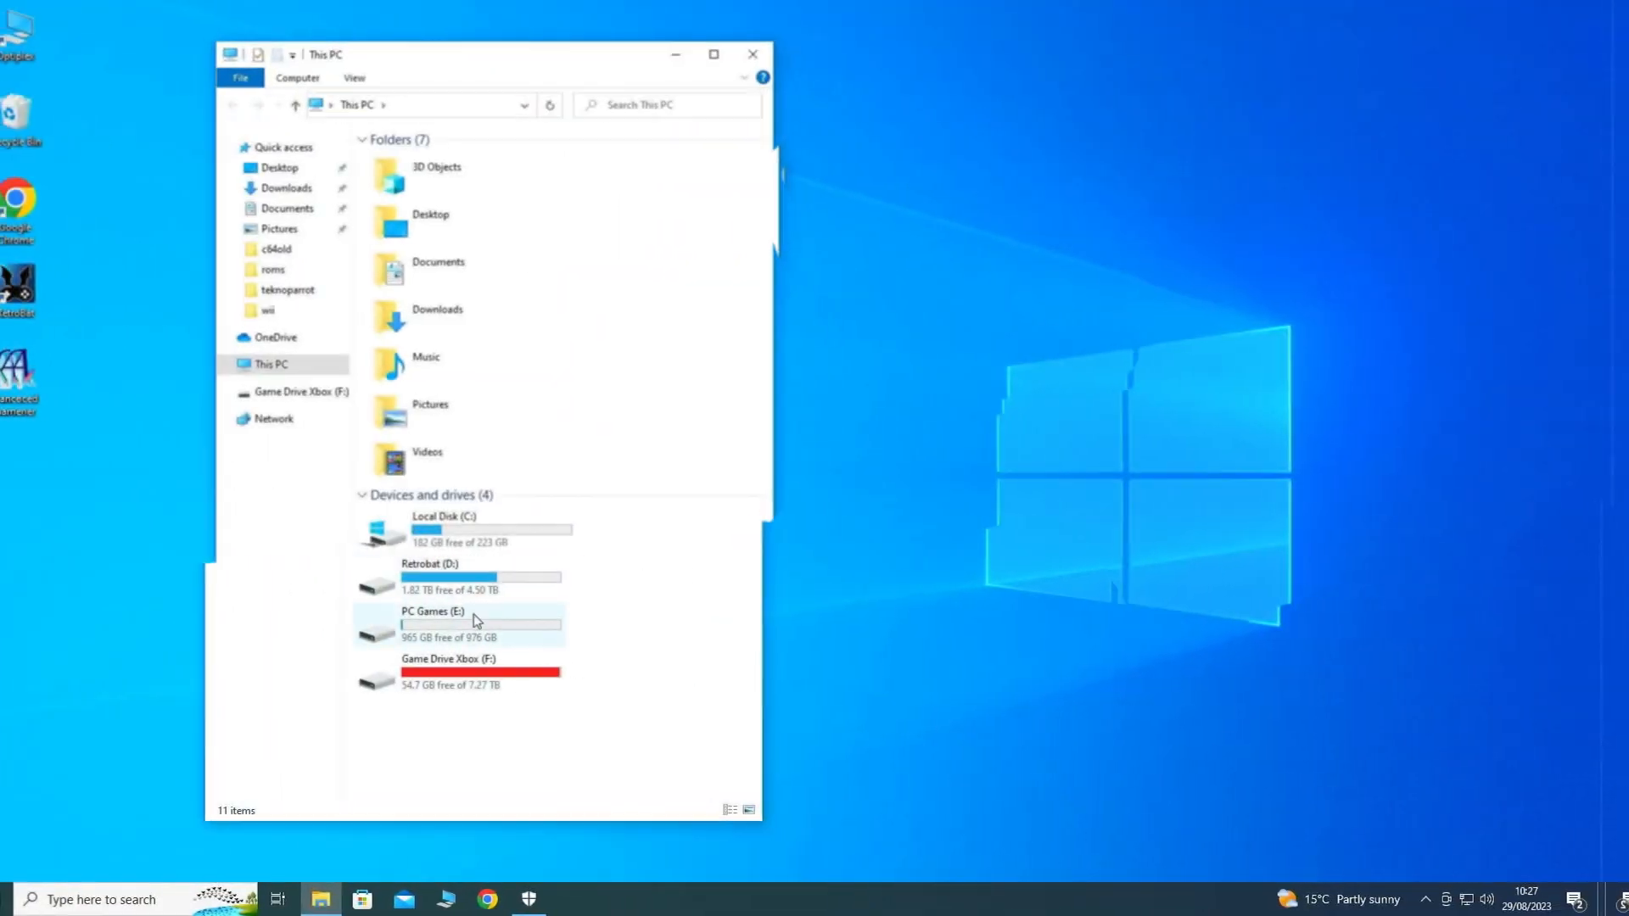
Open the RetroBat\roms\teknoparrot folder on the Retrobat (D:) drive in File Explorer and move its window aside
{"action": "double_click", "coordinate": [472, 622]}
{"action": "double_click", "coordinate": [440, 169]}
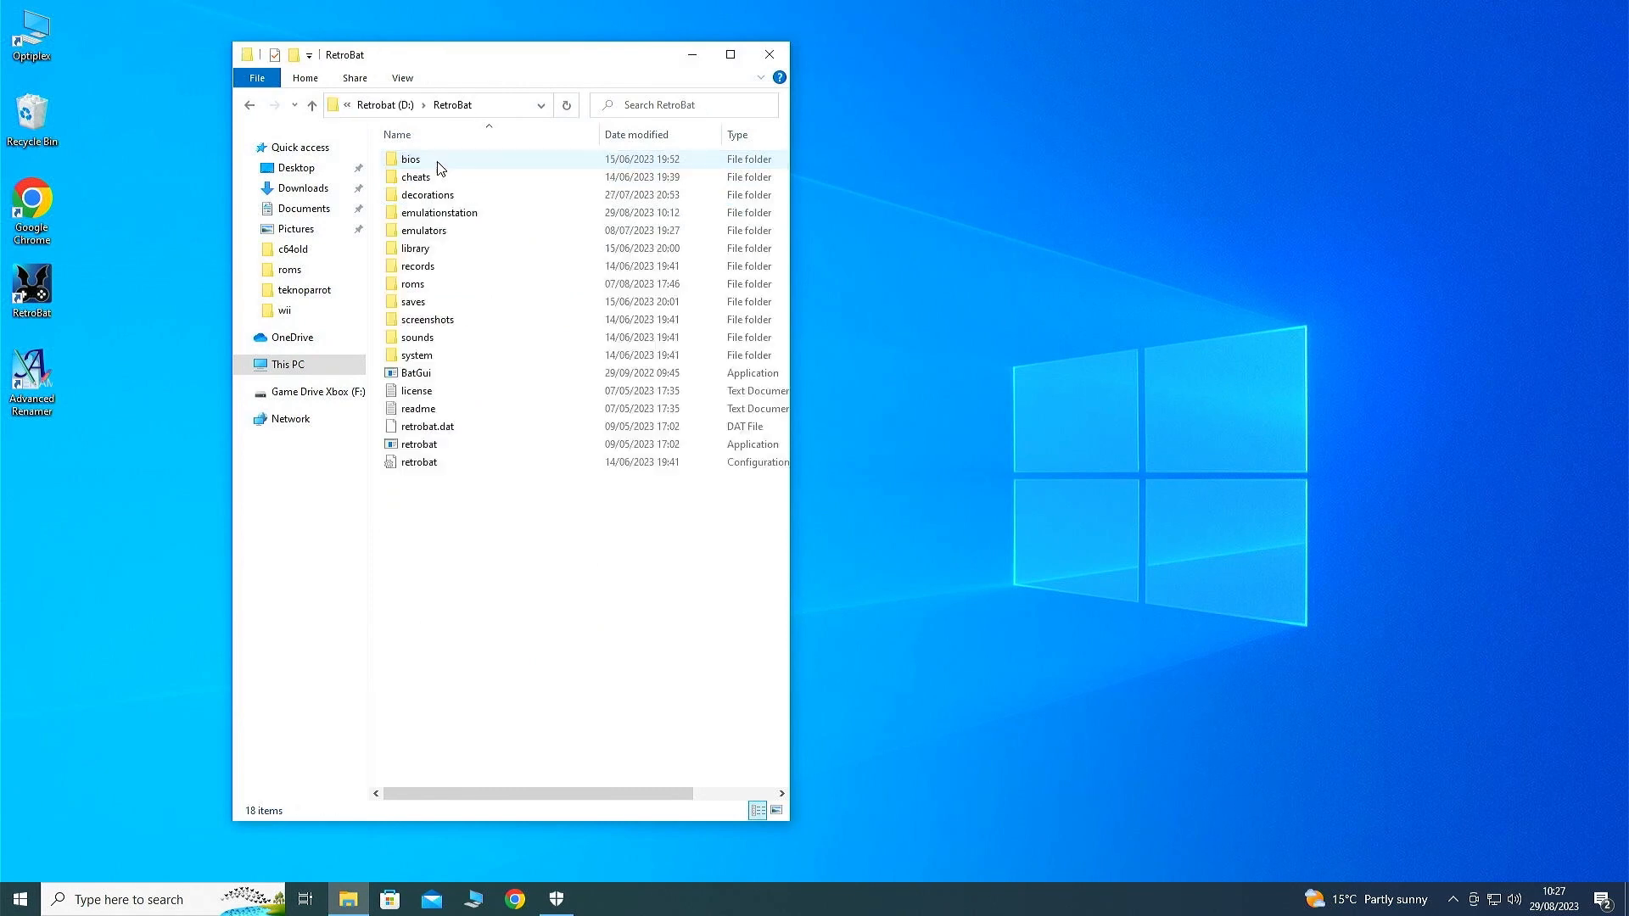
{"action": "double_click", "coordinate": [440, 297]}
{"action": "scroll", "coordinate": [571, 247], "scroll_direction": "down", "scroll_amount": 20}
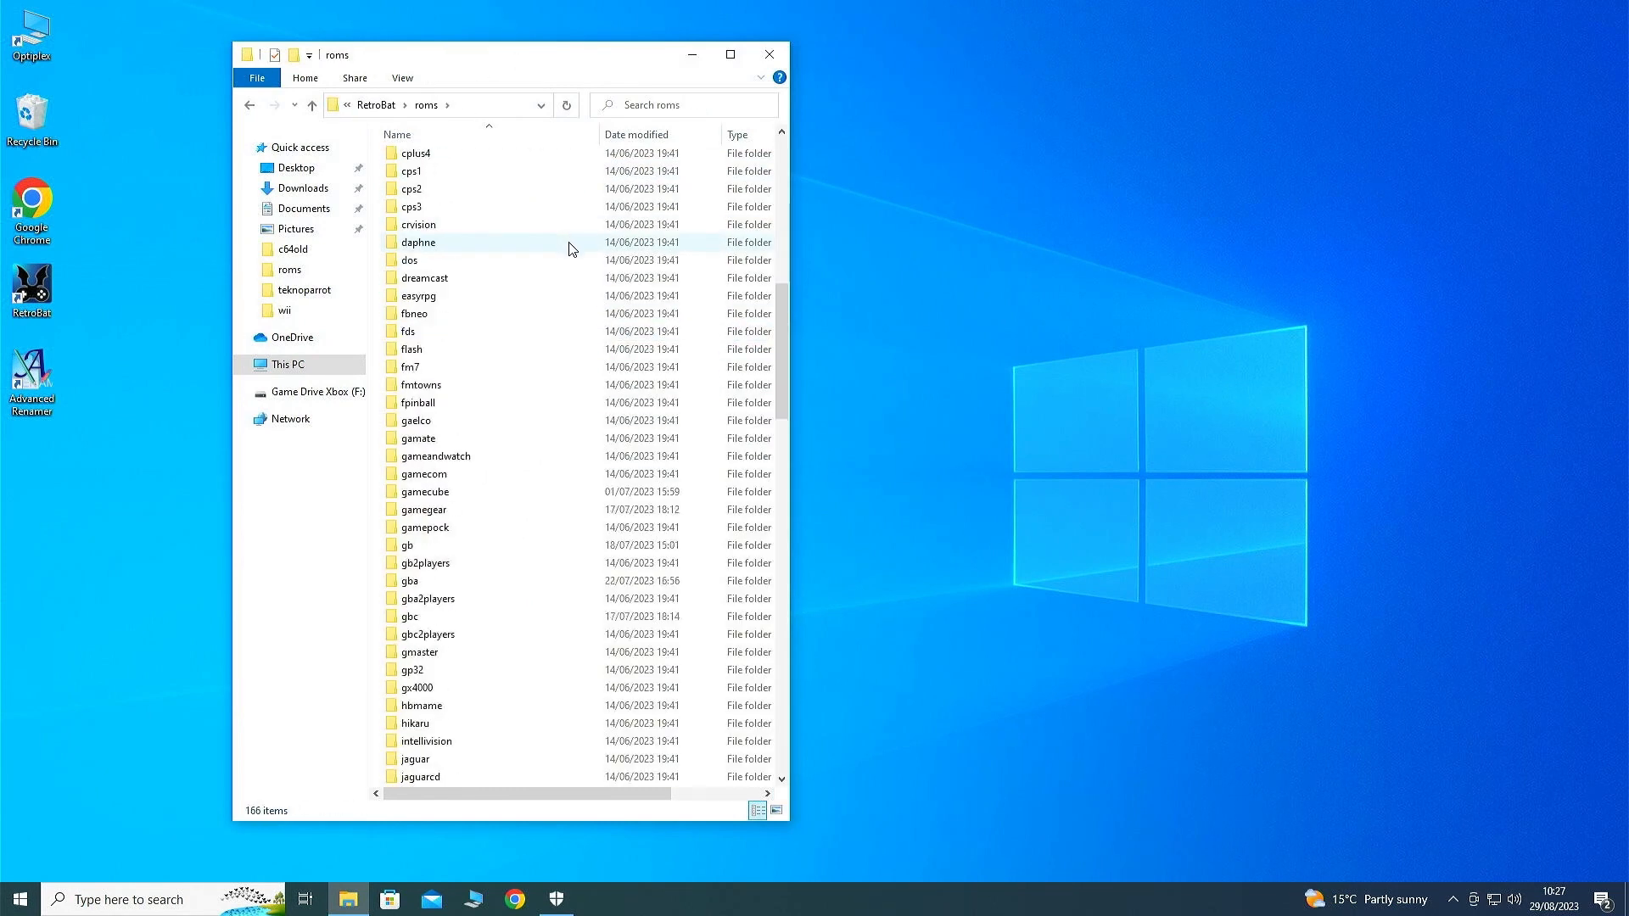
{"action": "double_click", "coordinate": [433, 507]}
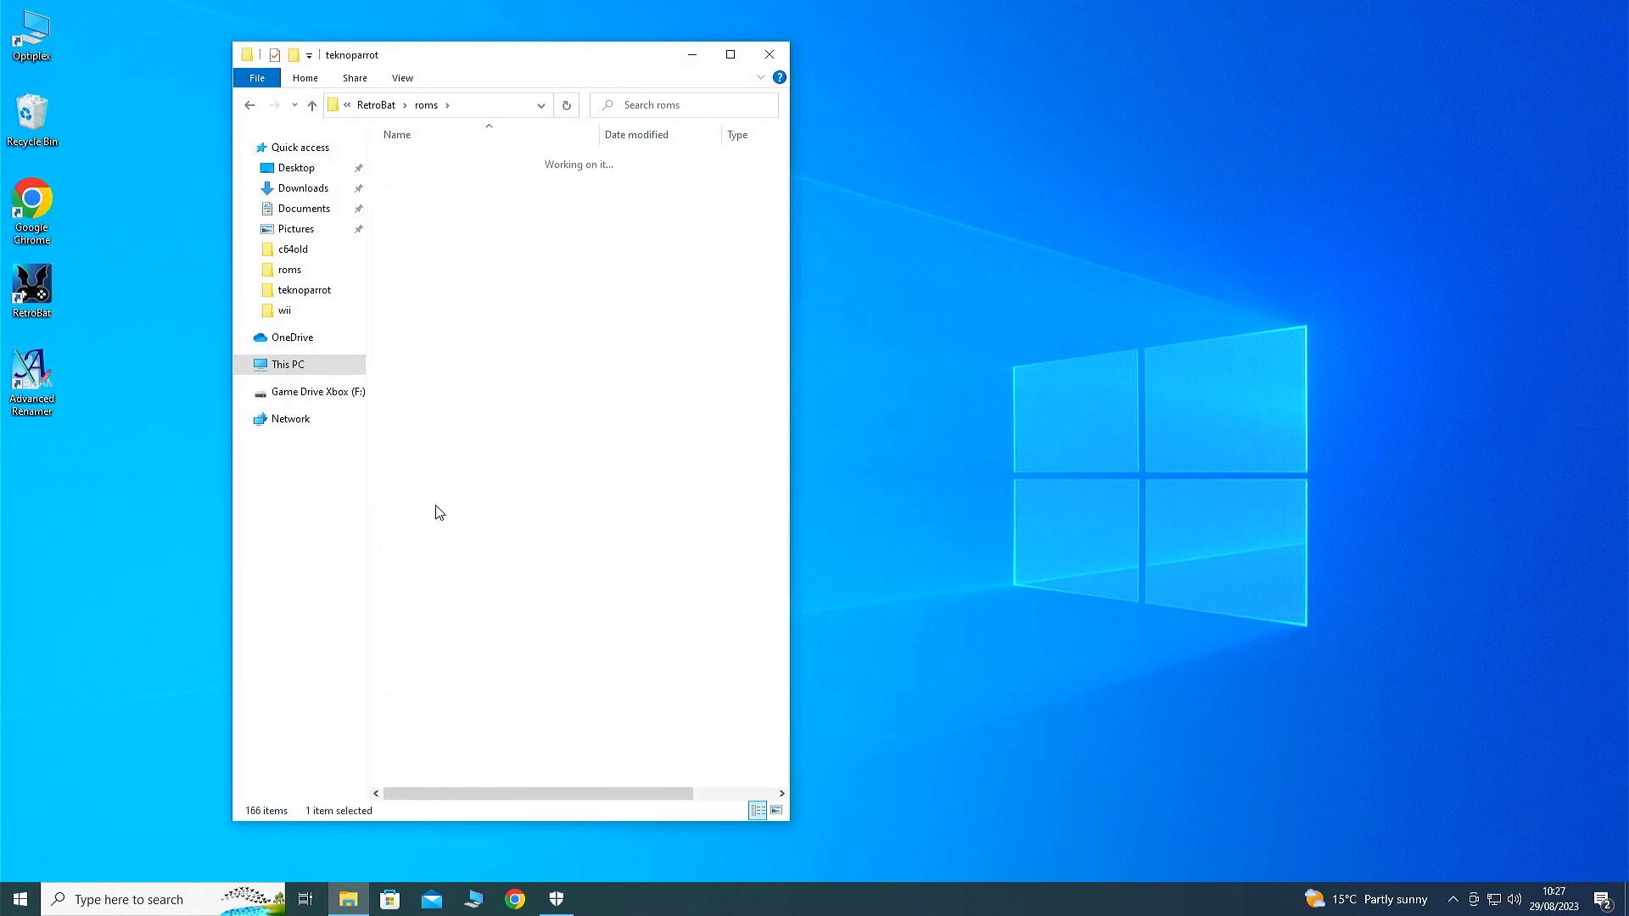
{"action": "left_click_drag", "start_coordinate": [520, 59], "coordinate": [433, 52]}
Open a second File Explorer window on D:\RetroBat\emulators\teknoparrot beside the game folders
{"action": "double_click", "coordinate": [25, 49]}
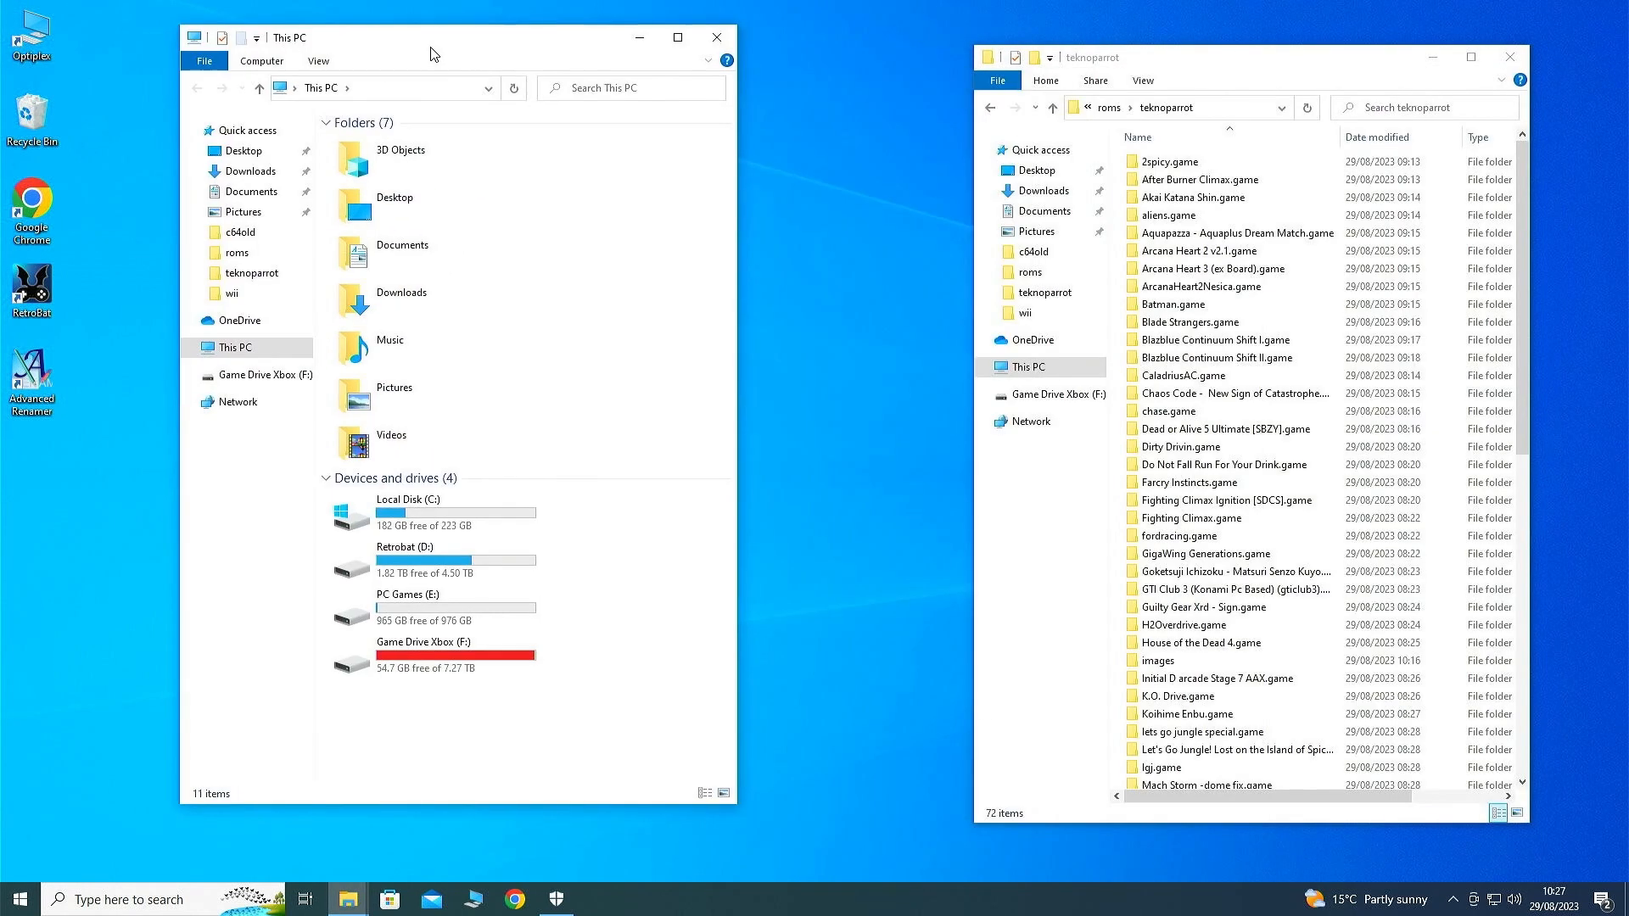
{"action": "double_click", "coordinate": [399, 558]}
{"action": "double_click", "coordinate": [390, 146]}
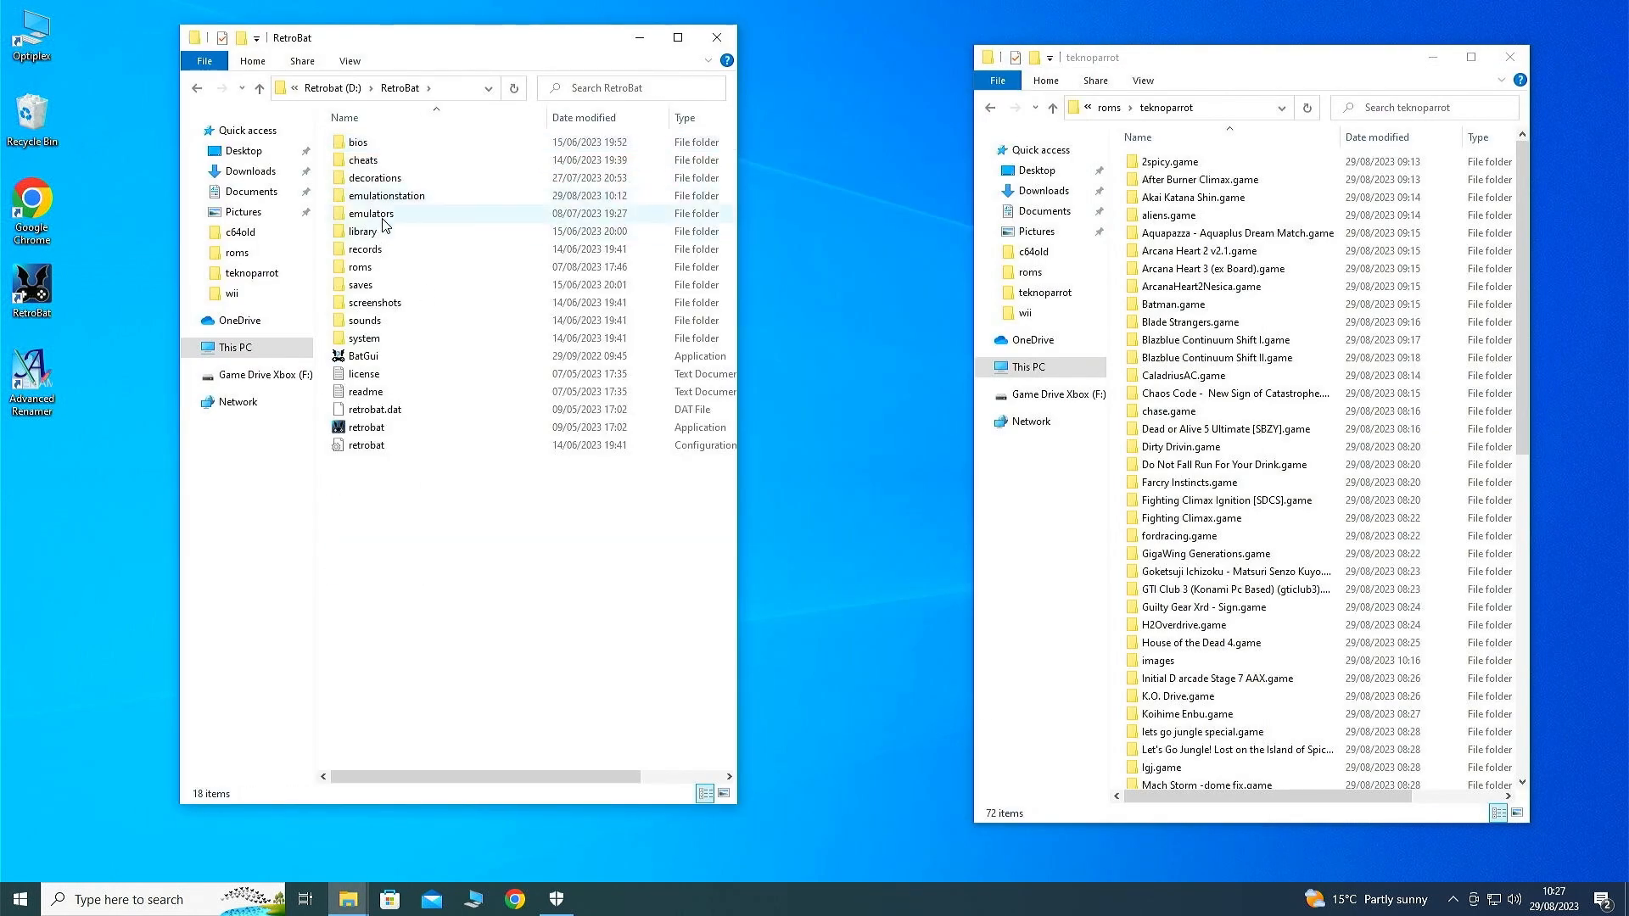
{"action": "double_click", "coordinate": [389, 213]}
{"action": "scroll", "coordinate": [450, 709], "scroll_direction": "down", "scroll_amount": 8}
{"action": "double_click", "coordinate": [406, 599]}
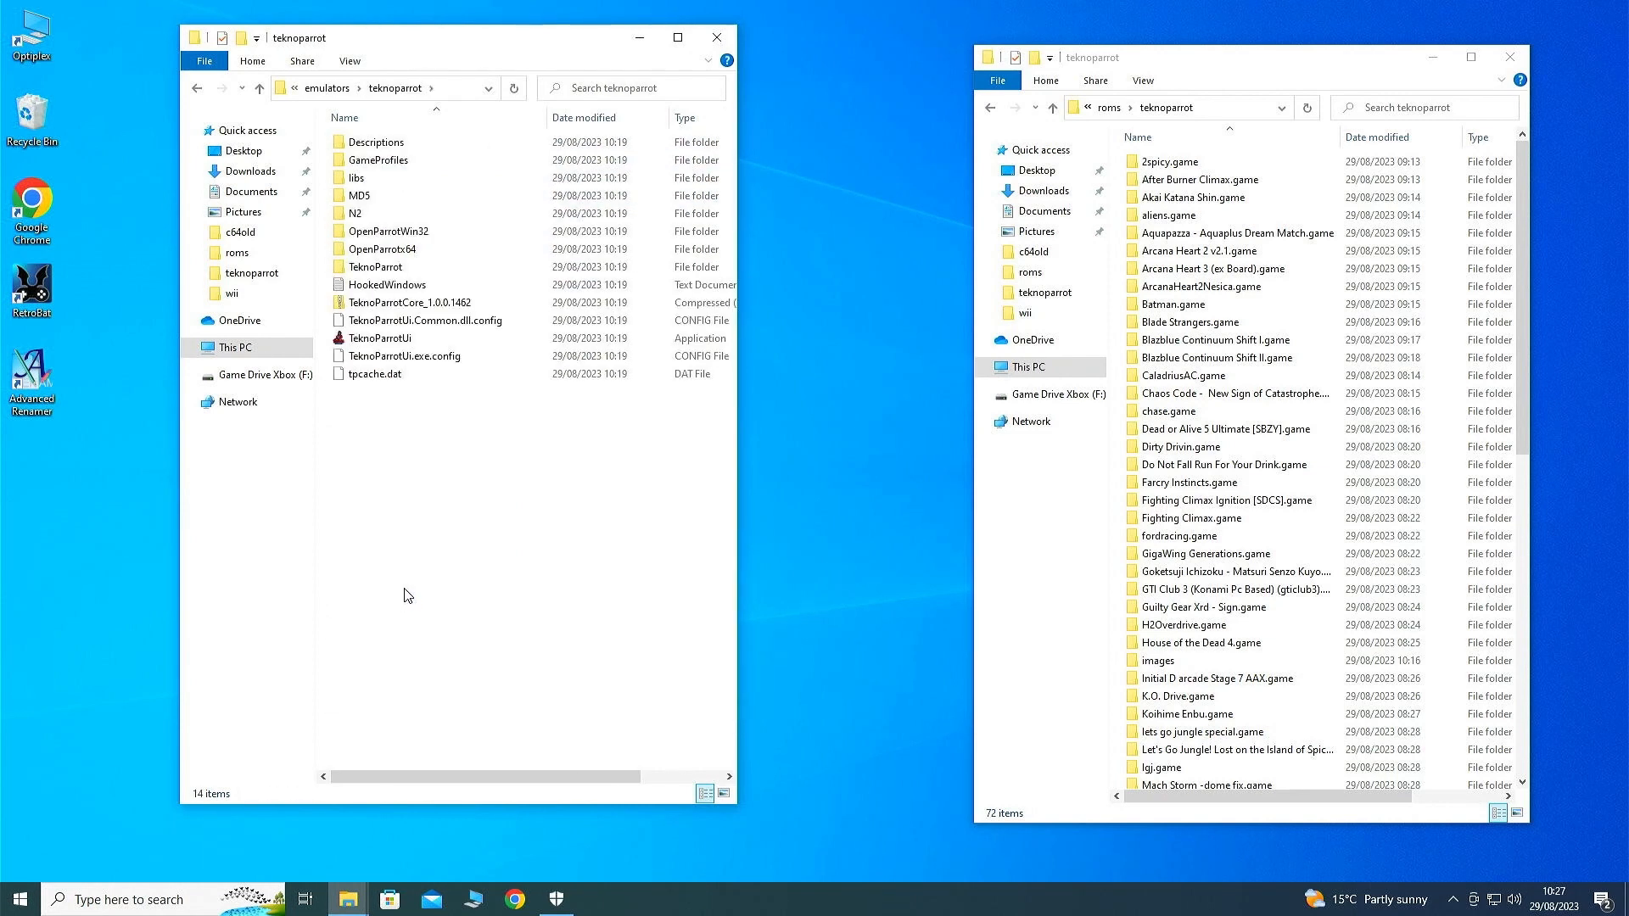
Launch TeknoParrotUi, dismiss the first-run notice, decline adding a game and move the window clear of the game folder list
{"action": "left_click", "coordinate": [408, 339]}
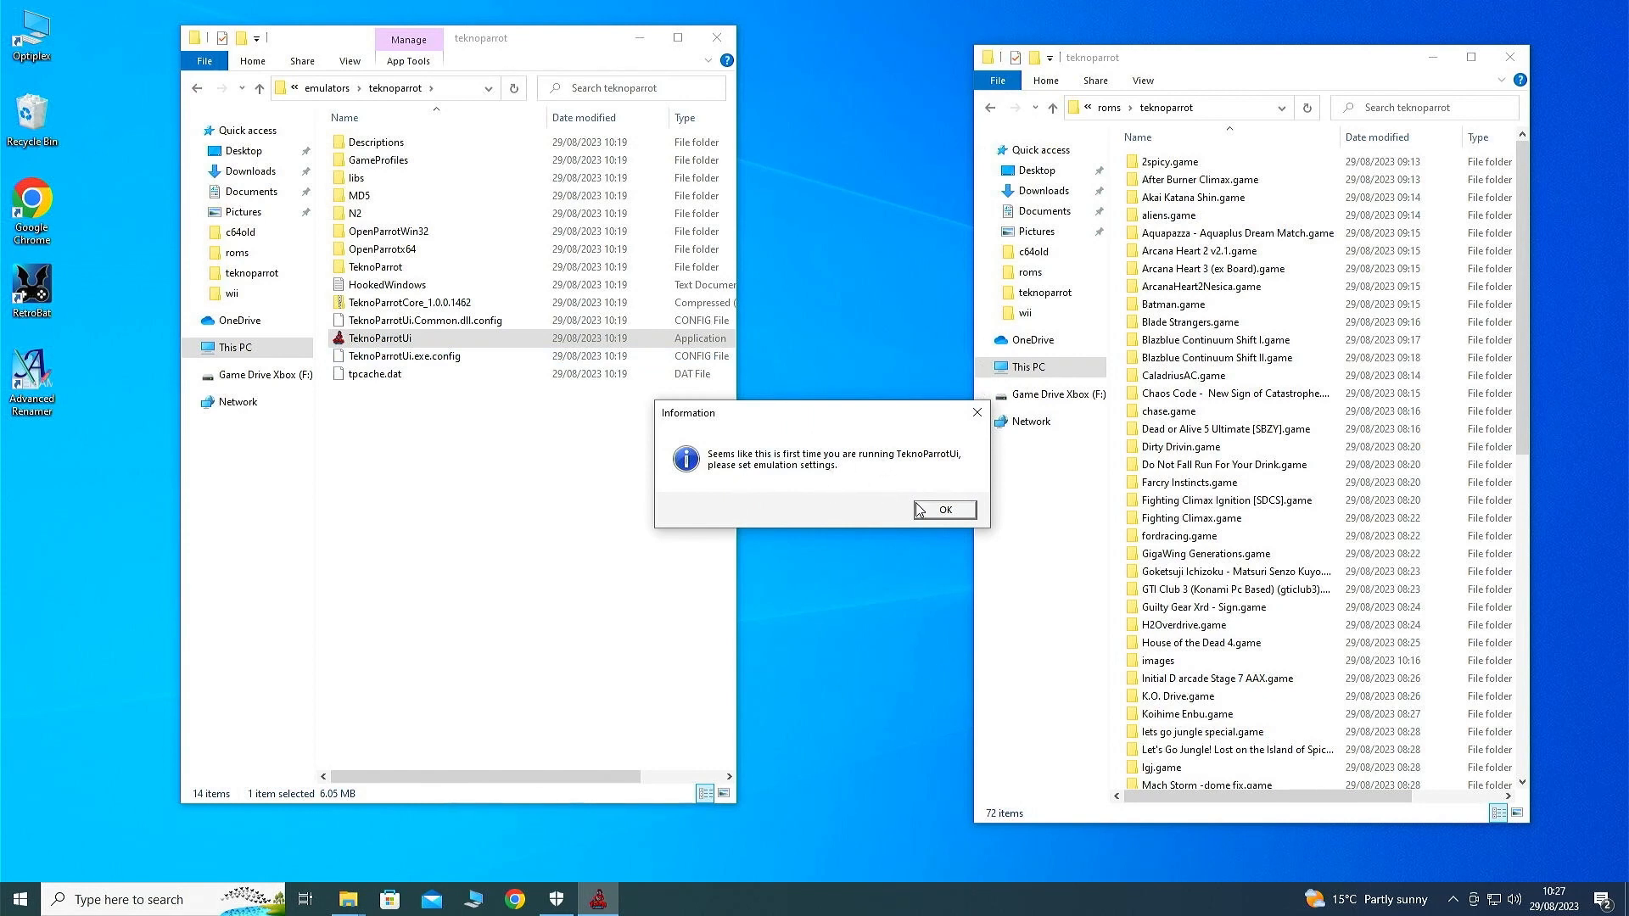
{"action": "left_click", "coordinate": [944, 510]}
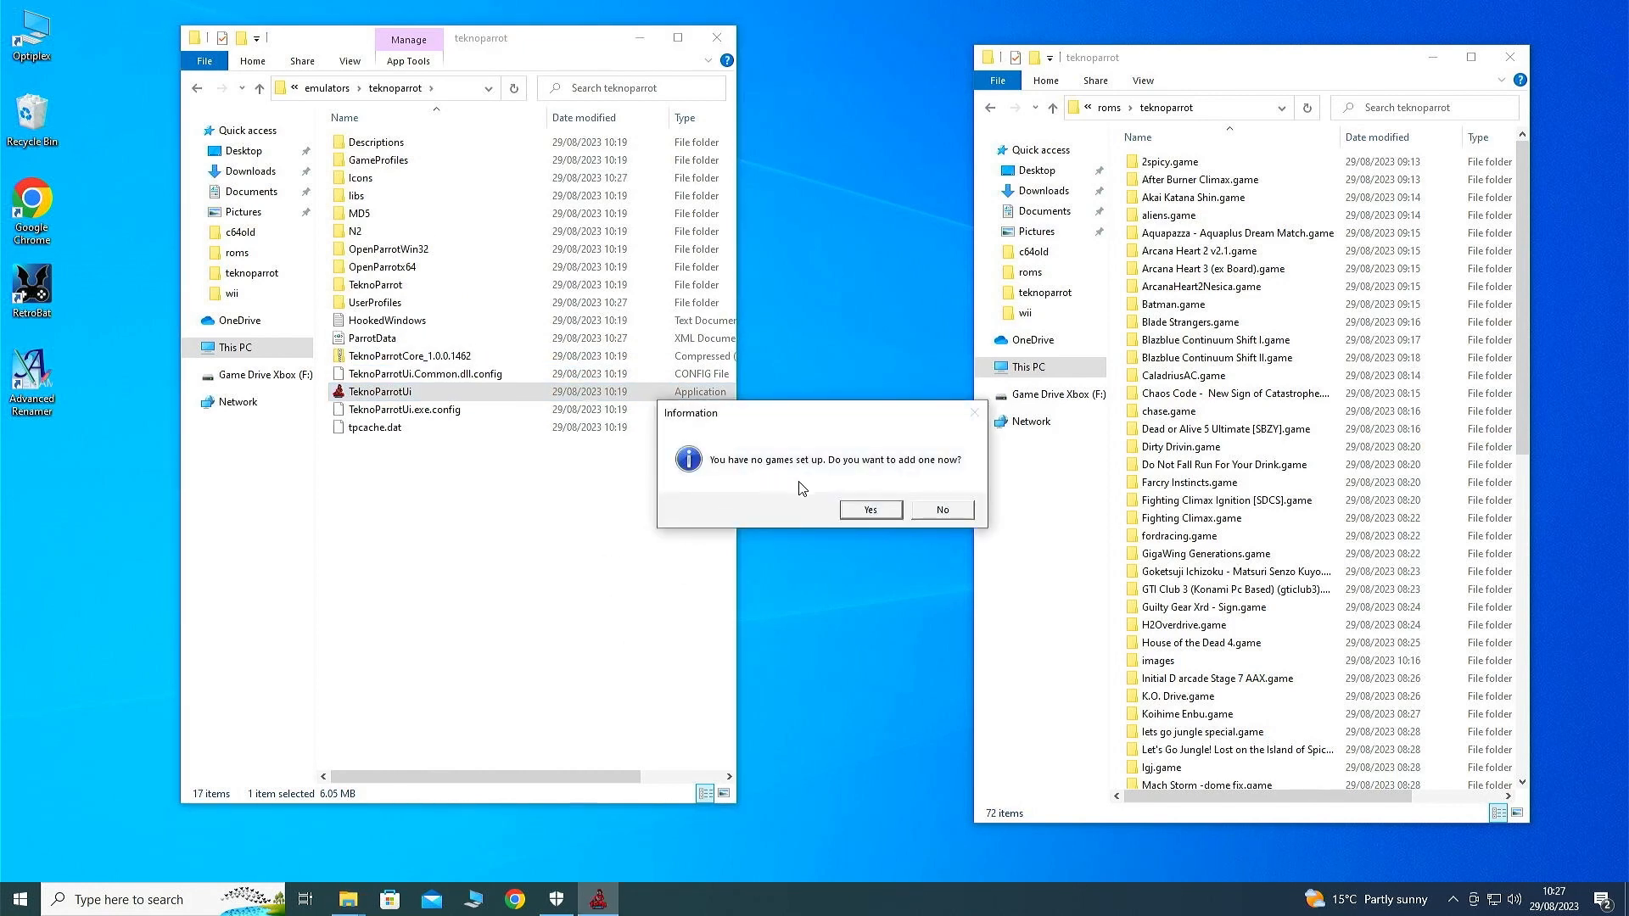
{"action": "left_click", "coordinate": [931, 509]}
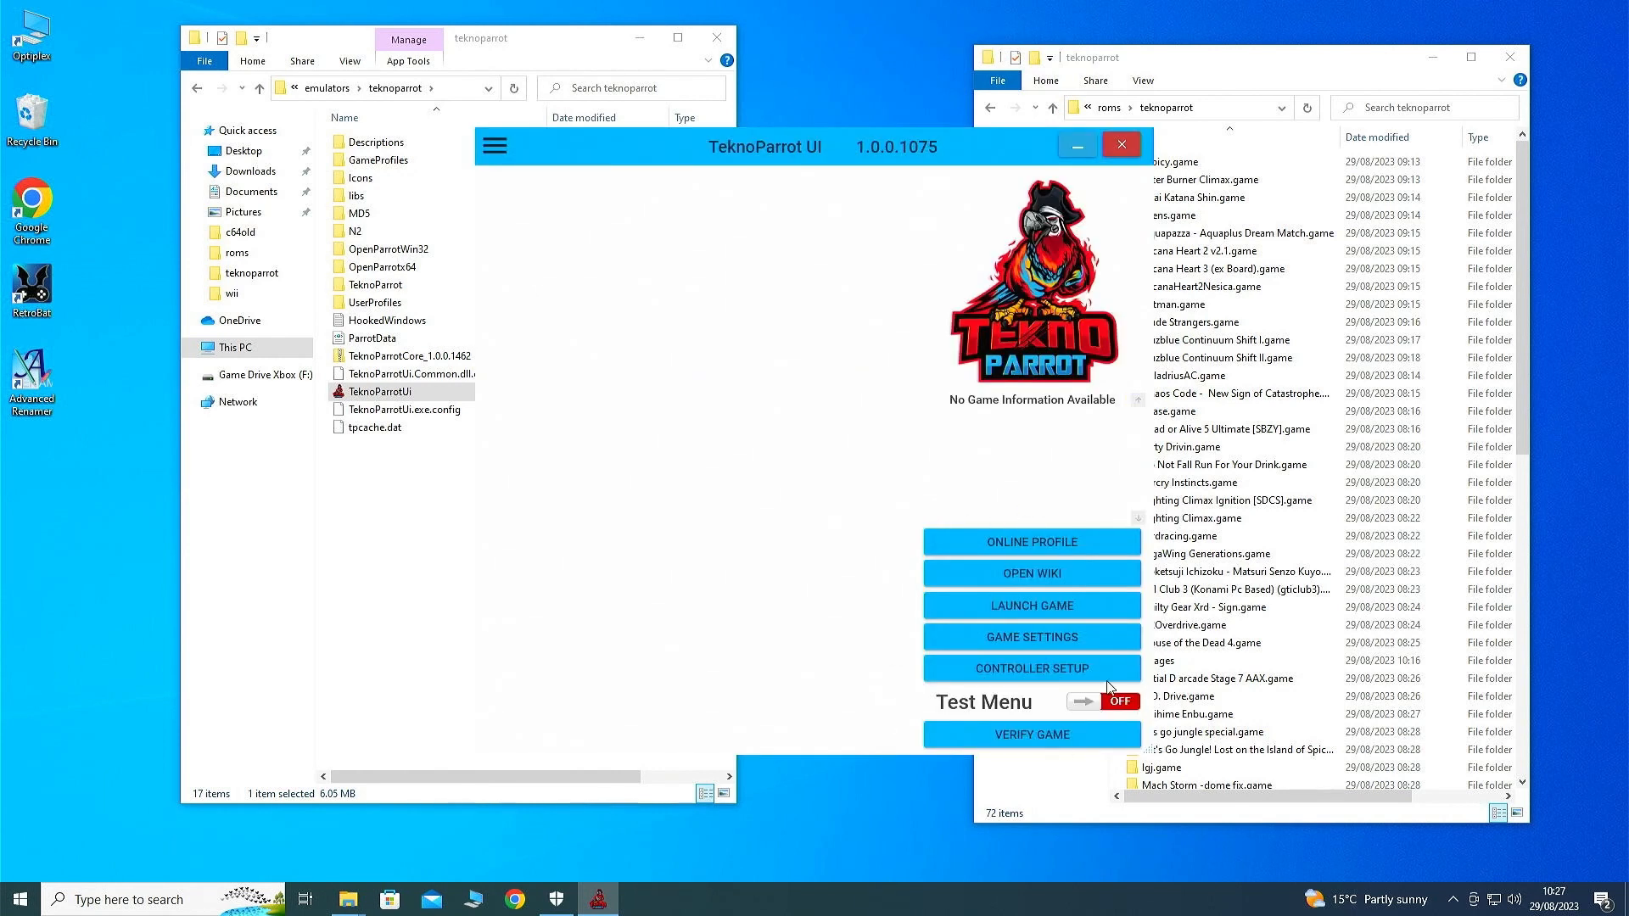
{"action": "left_click_drag", "start_coordinate": [856, 148], "coordinate": [611, 116]}
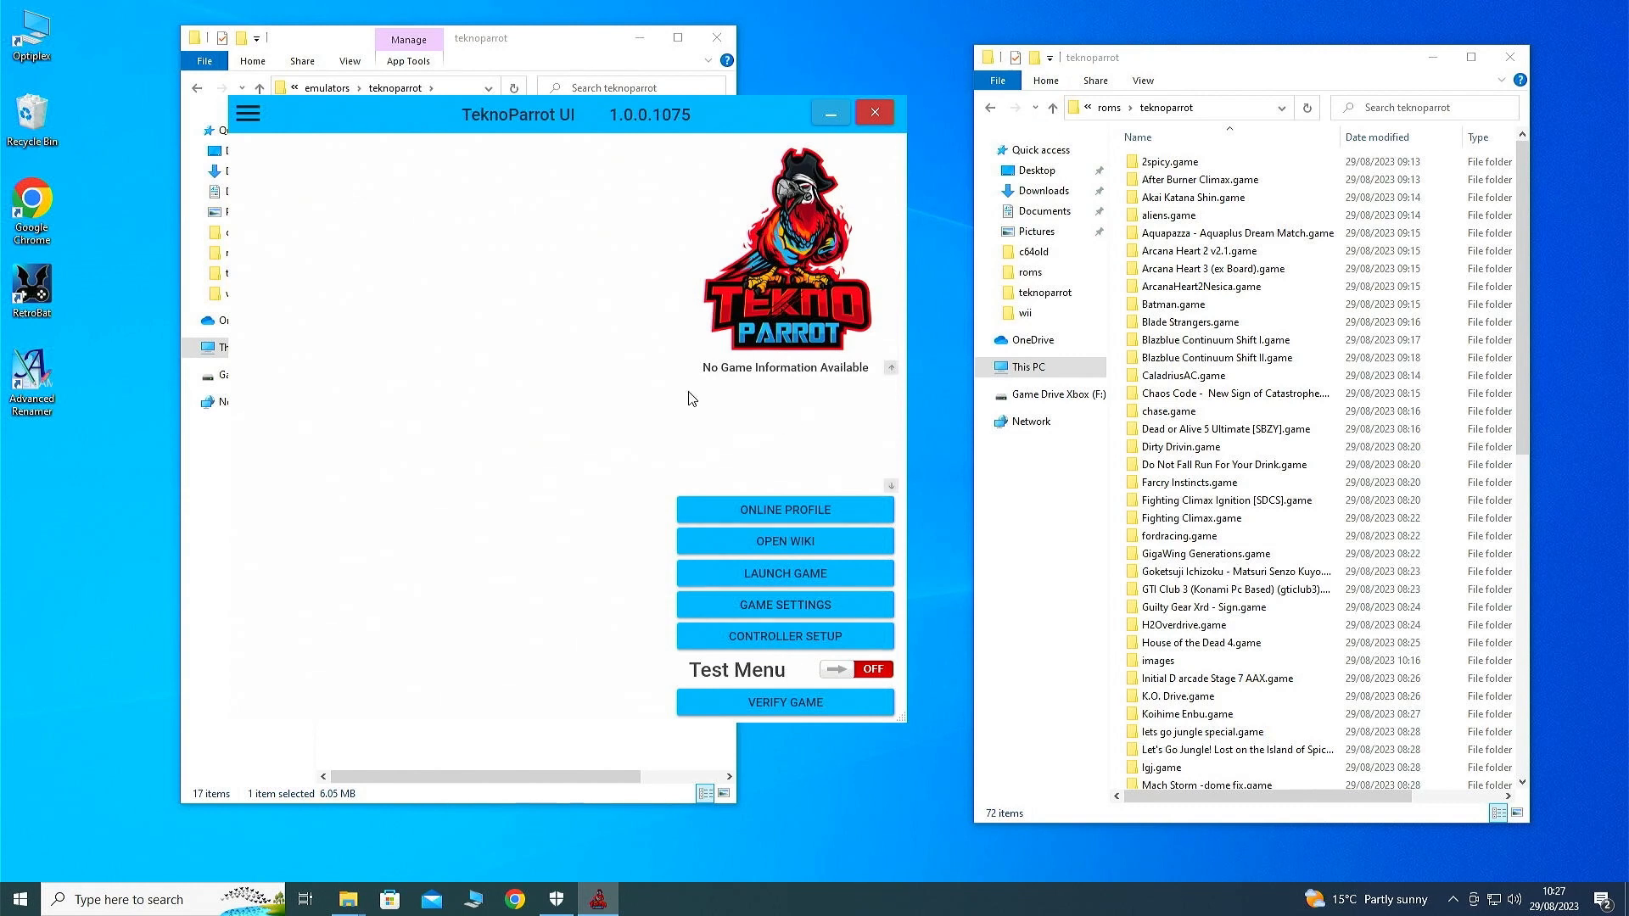
Install the TeknoParrot, ScoreSubmission, TeknoDraw and TeknoParrotElfLdr2 updates and return to the library without adding a game
{"action": "left_click", "coordinate": [248, 113]}
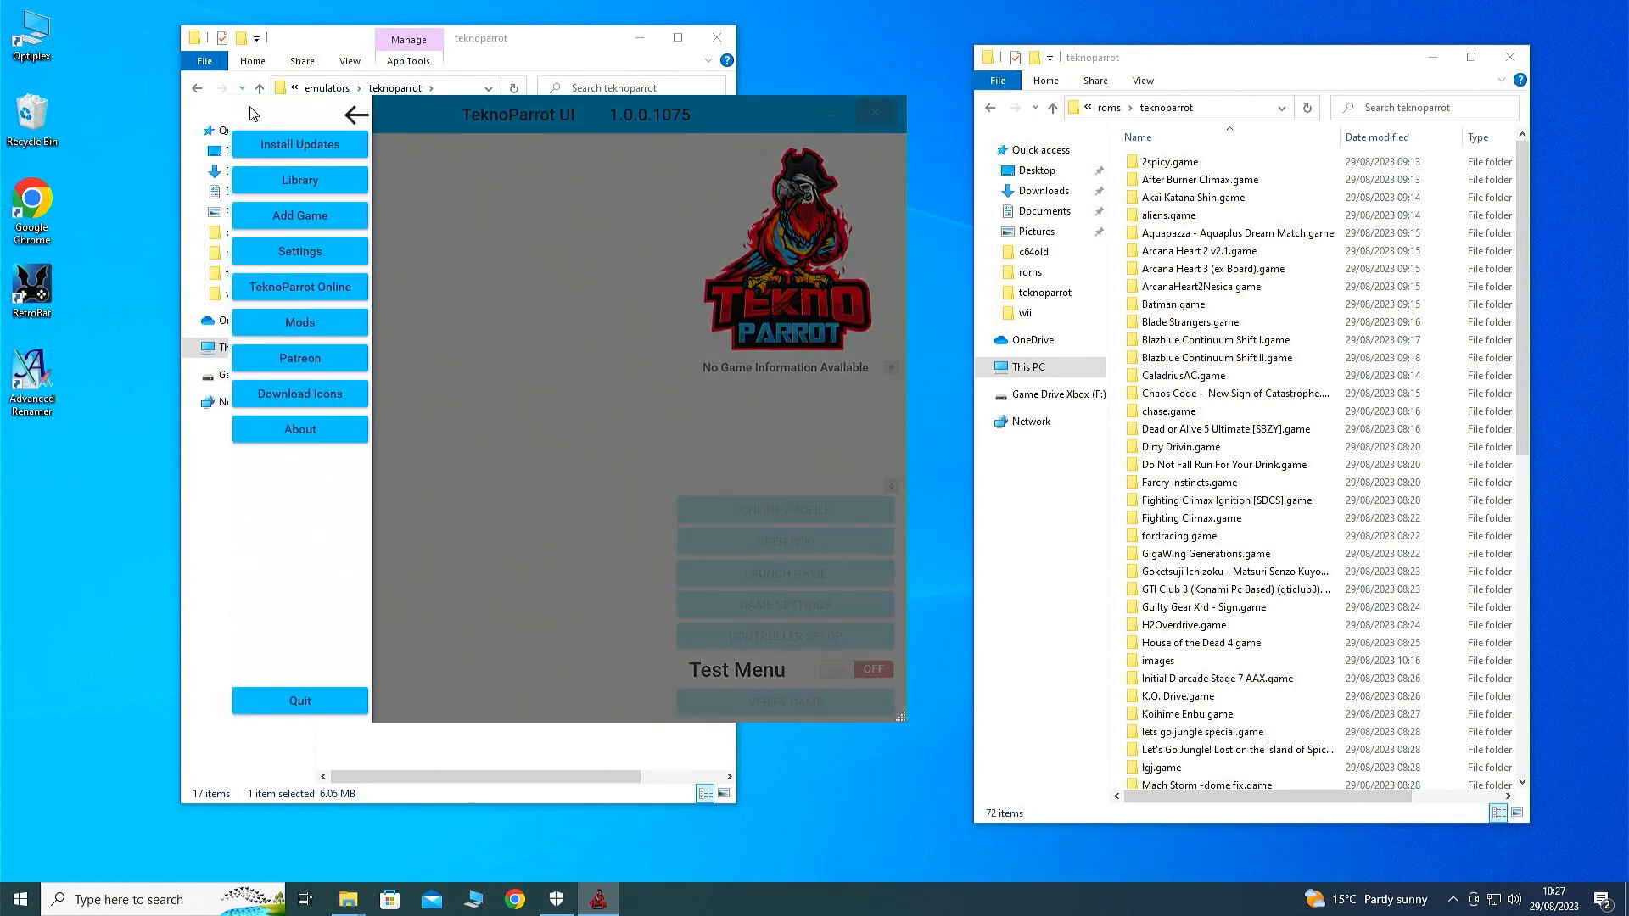
{"action": "left_click", "coordinate": [304, 148]}
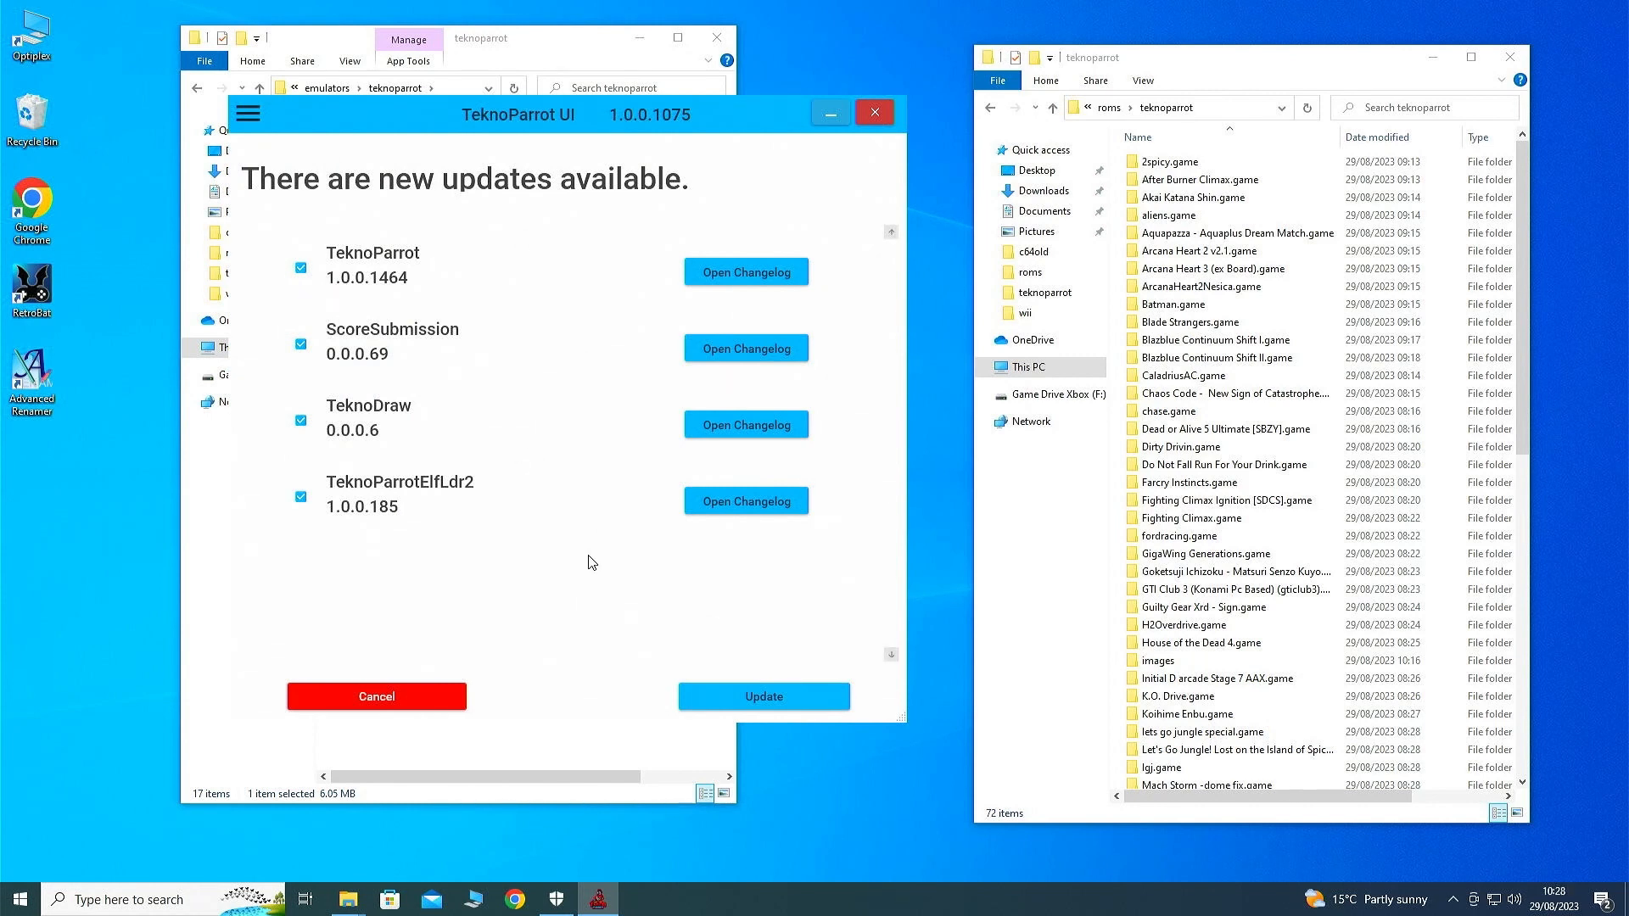
{"action": "left_click", "coordinate": [752, 695]}
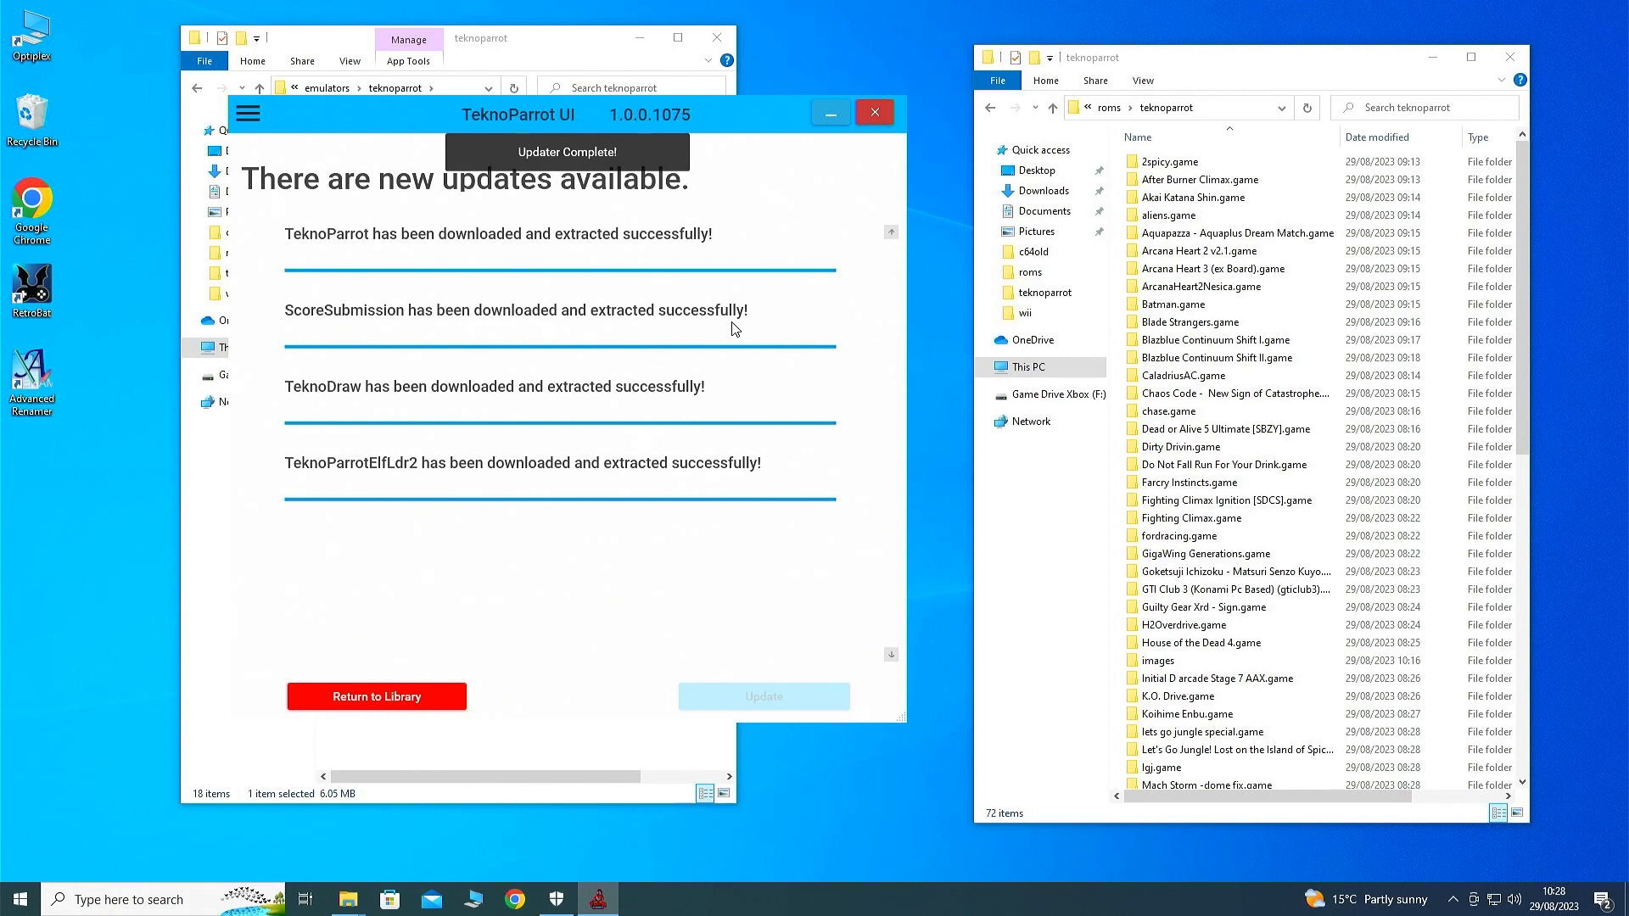
{"action": "left_click", "coordinate": [448, 705]}
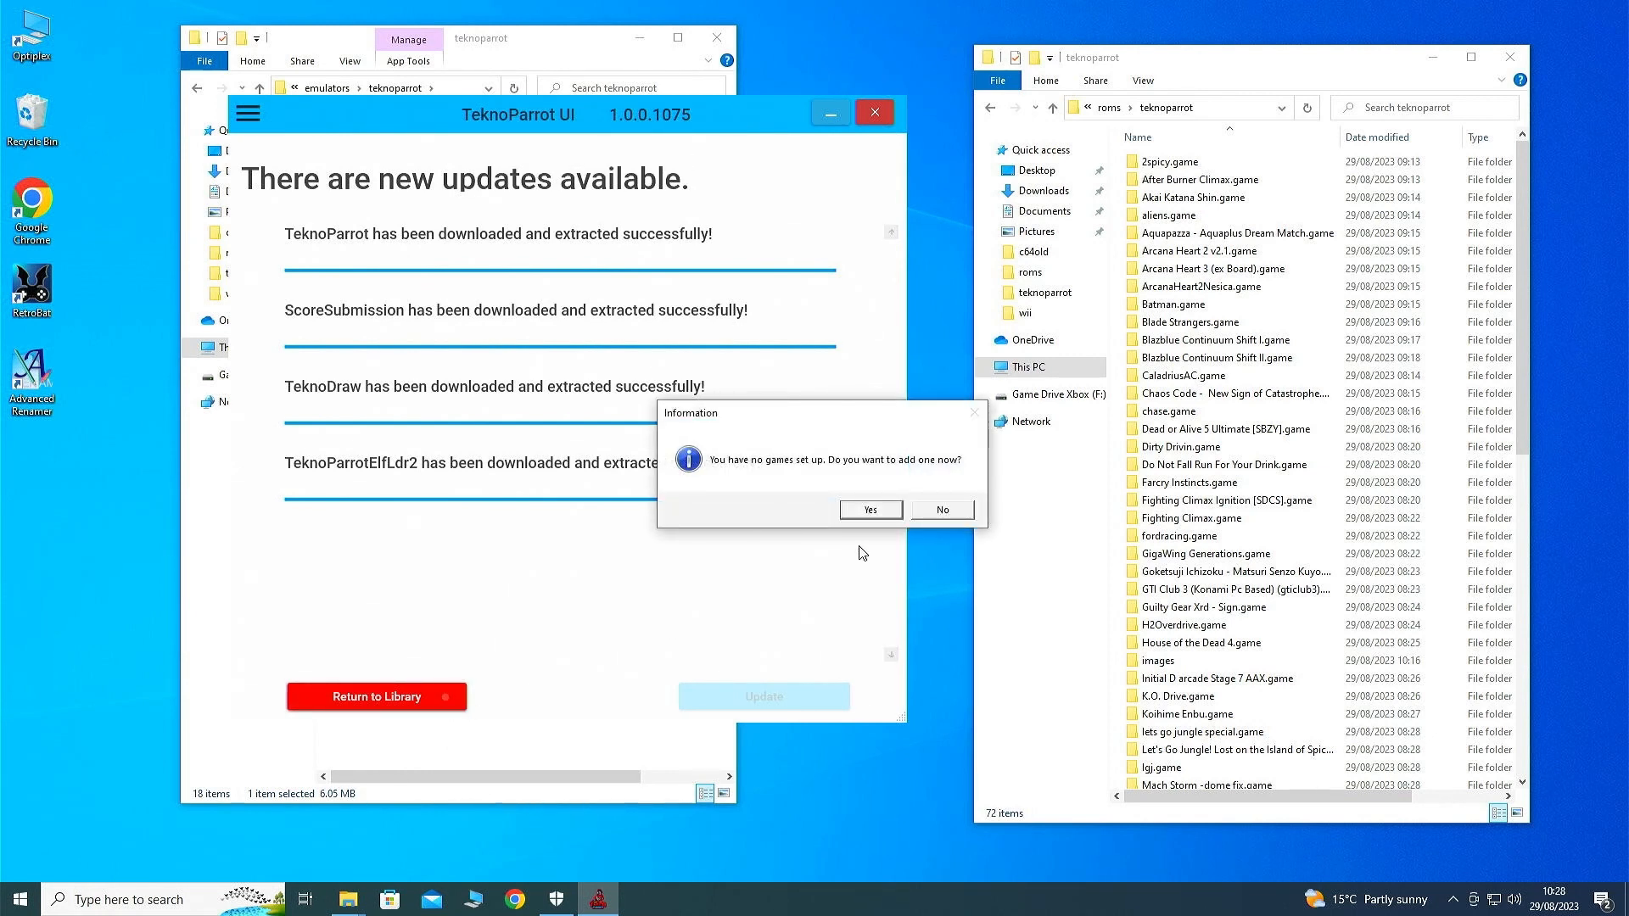
{"action": "left_click", "coordinate": [942, 511]}
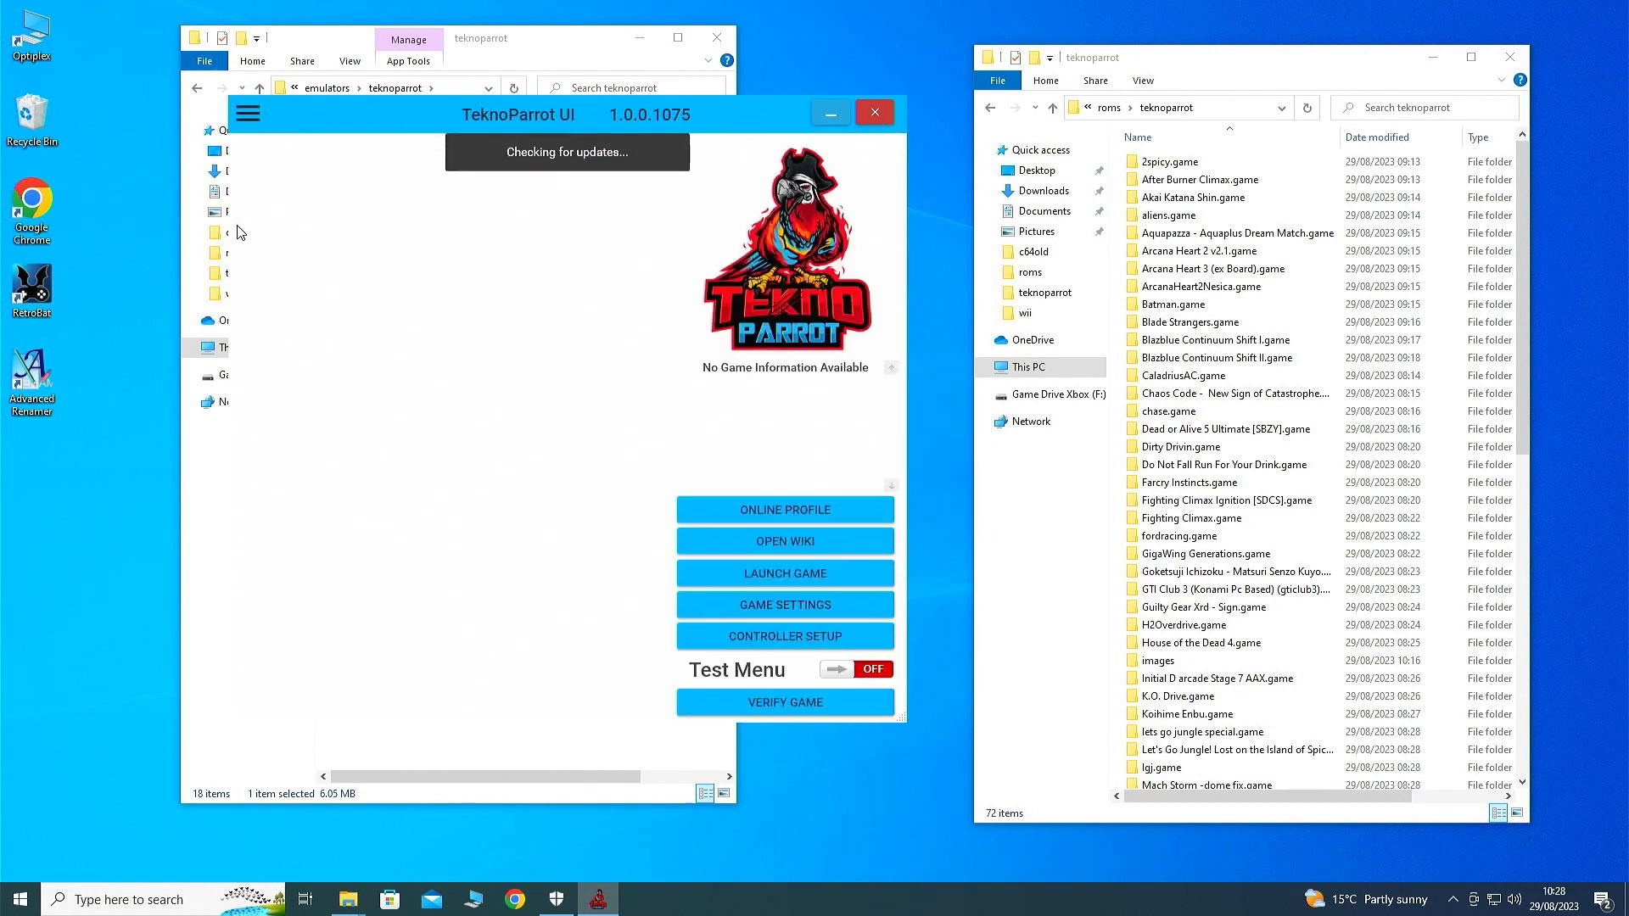
Look over the general, wheel, score submission and hotkey options in the TeknoParrot UI settings, and reopen the navigation list
{"action": "left_click", "coordinate": [249, 113]}
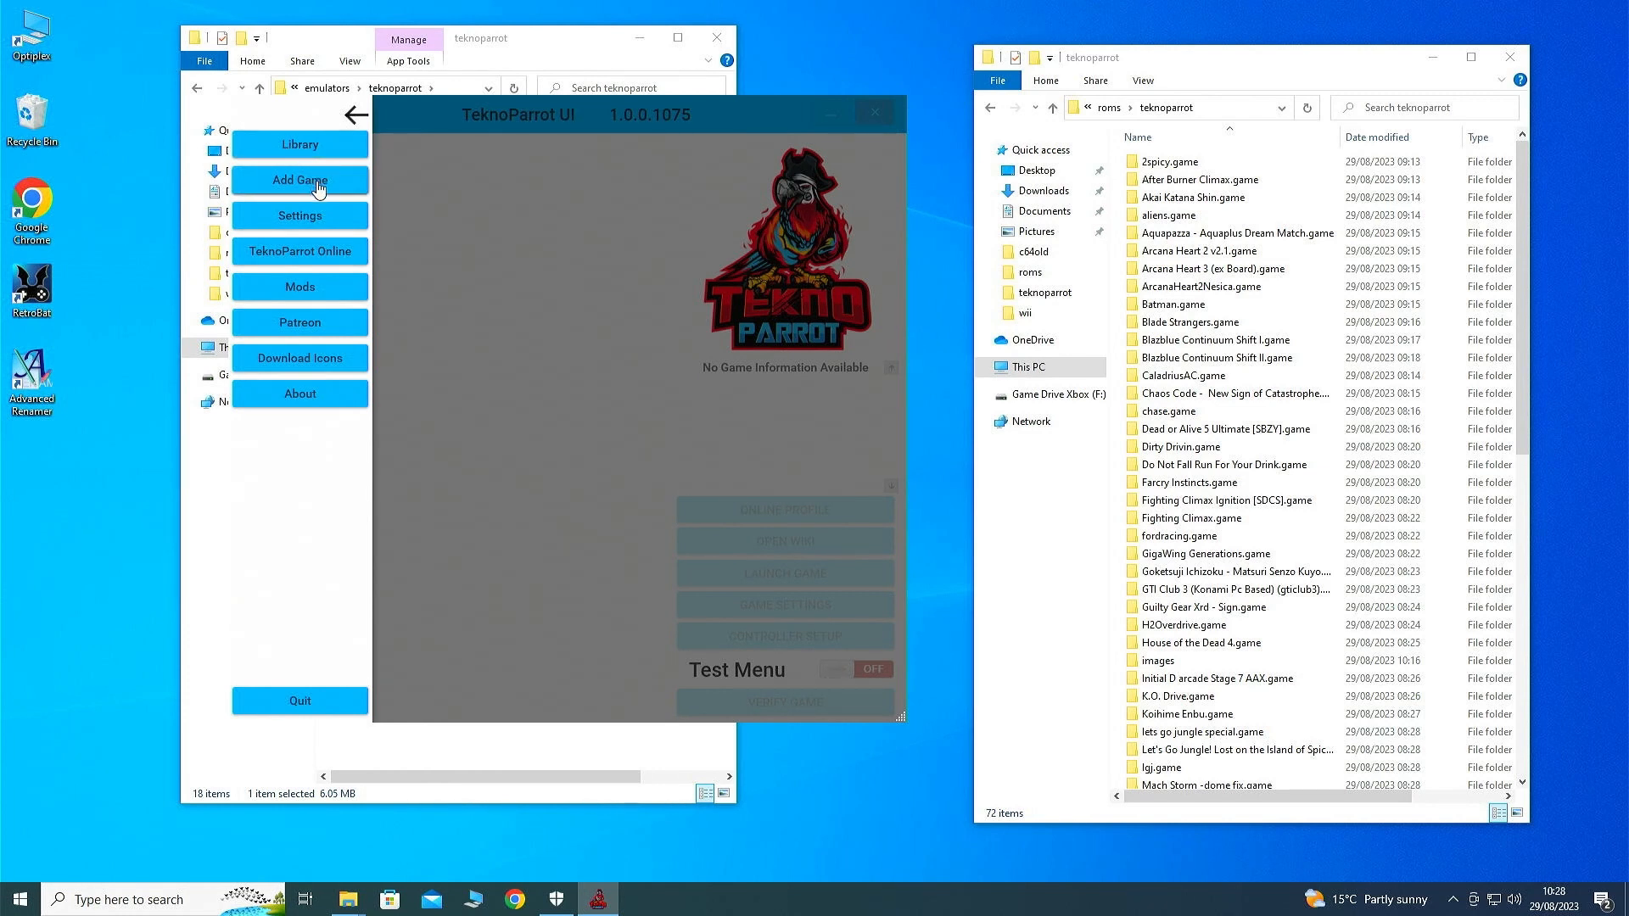
{"action": "left_click", "coordinate": [316, 227]}
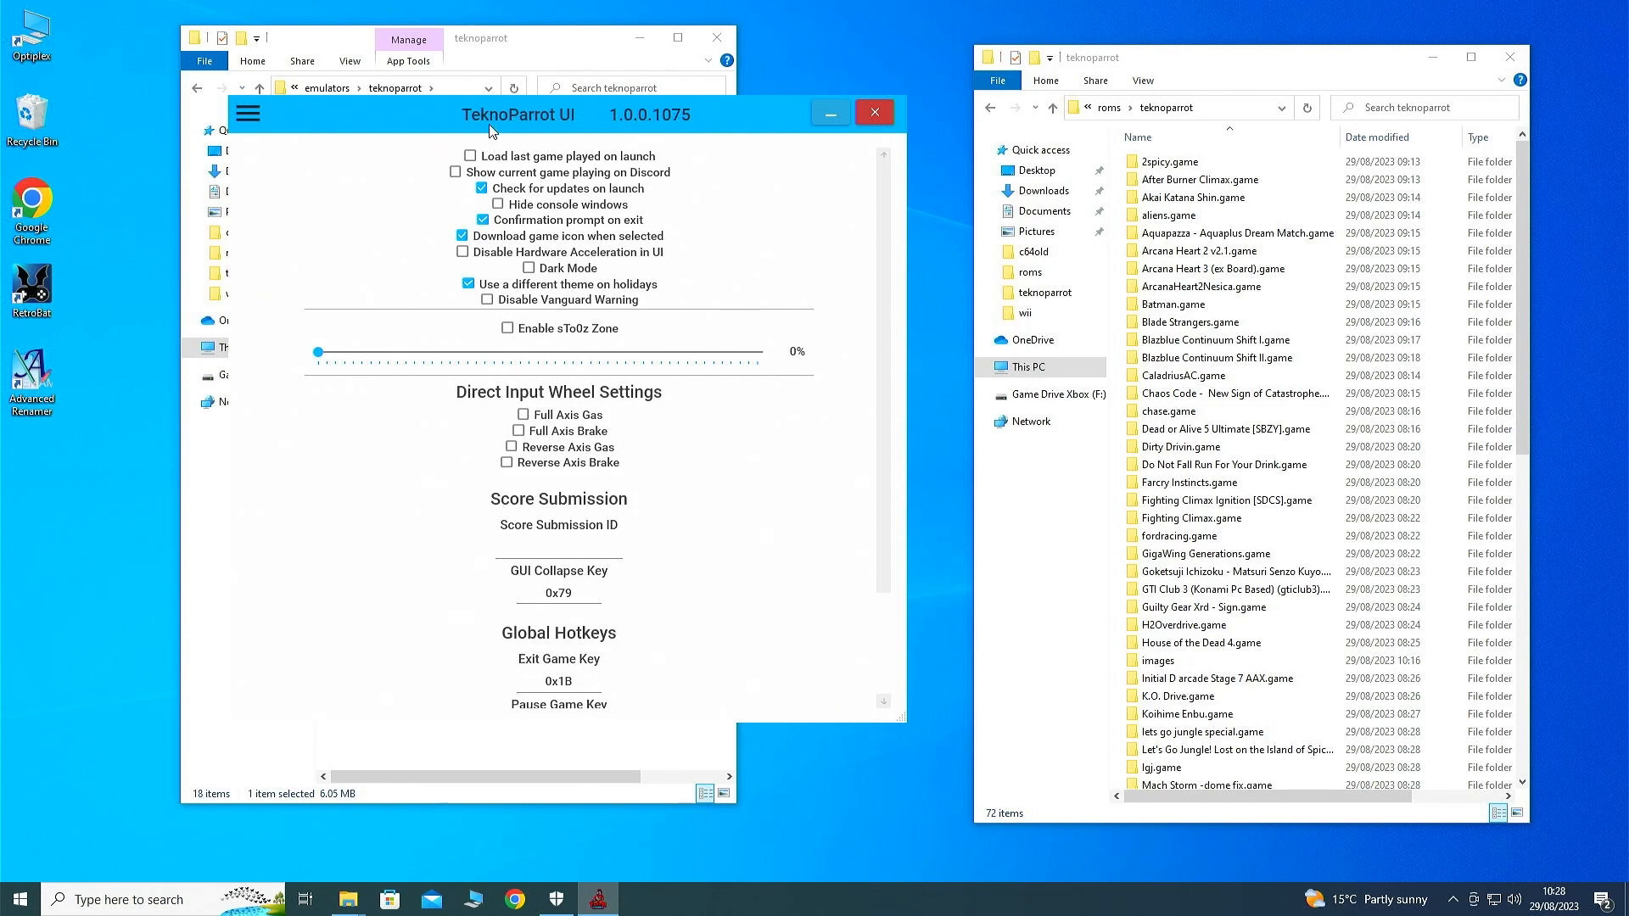
{"action": "left_click", "coordinate": [240, 120]}
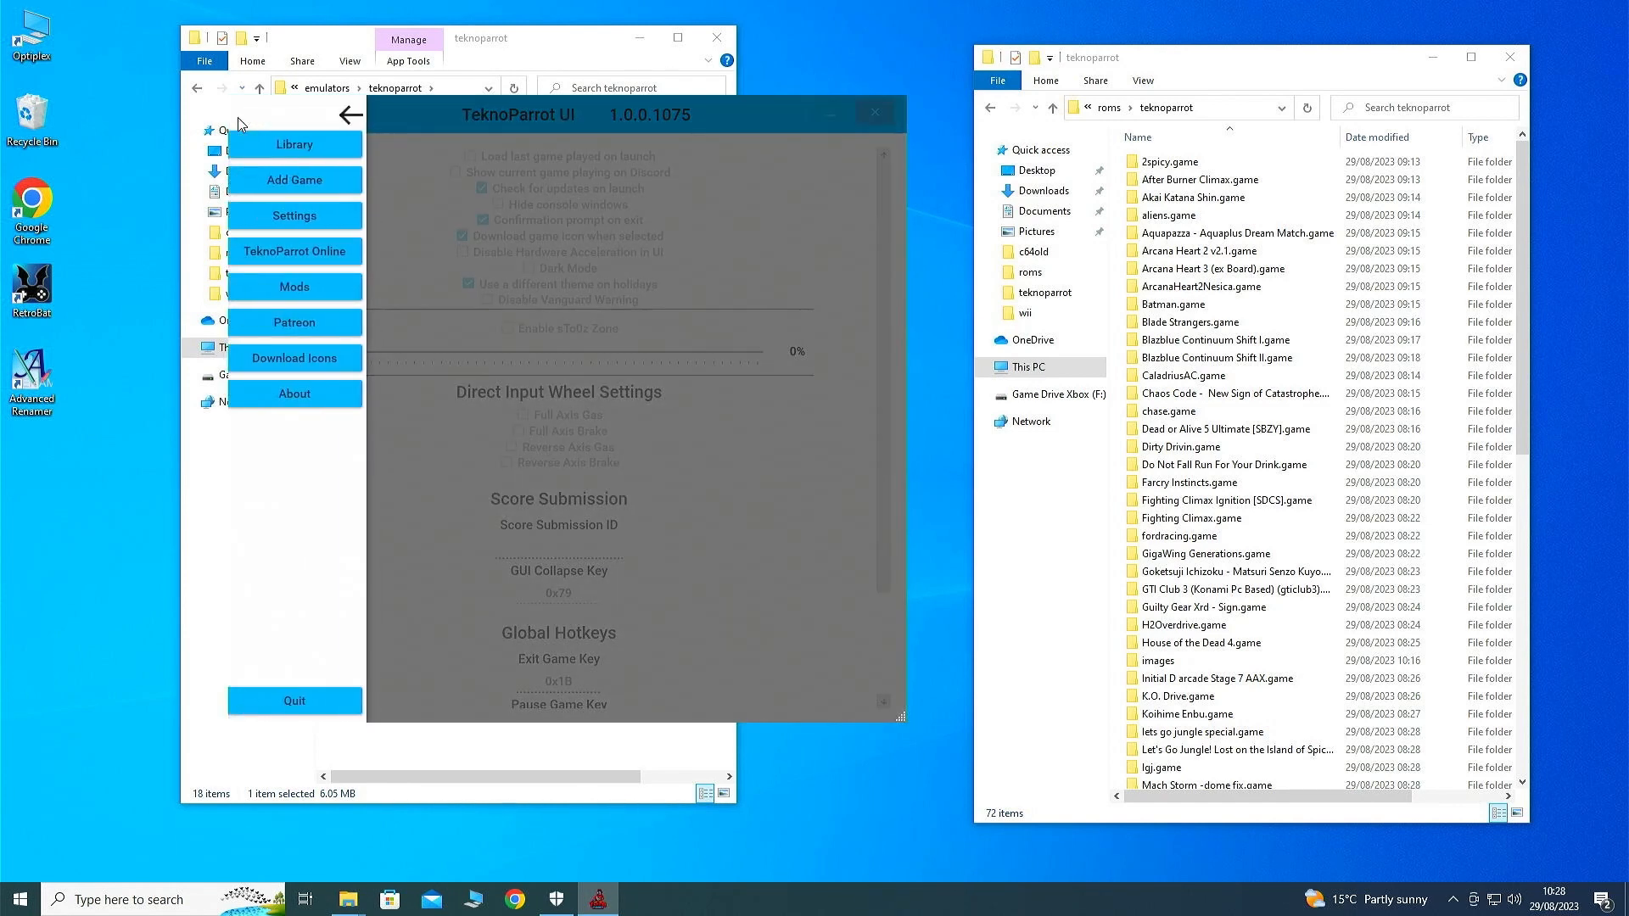
Add After Burner Climax to the TeknoParrot library and open its game settings
{"action": "left_click", "coordinate": [288, 182]}
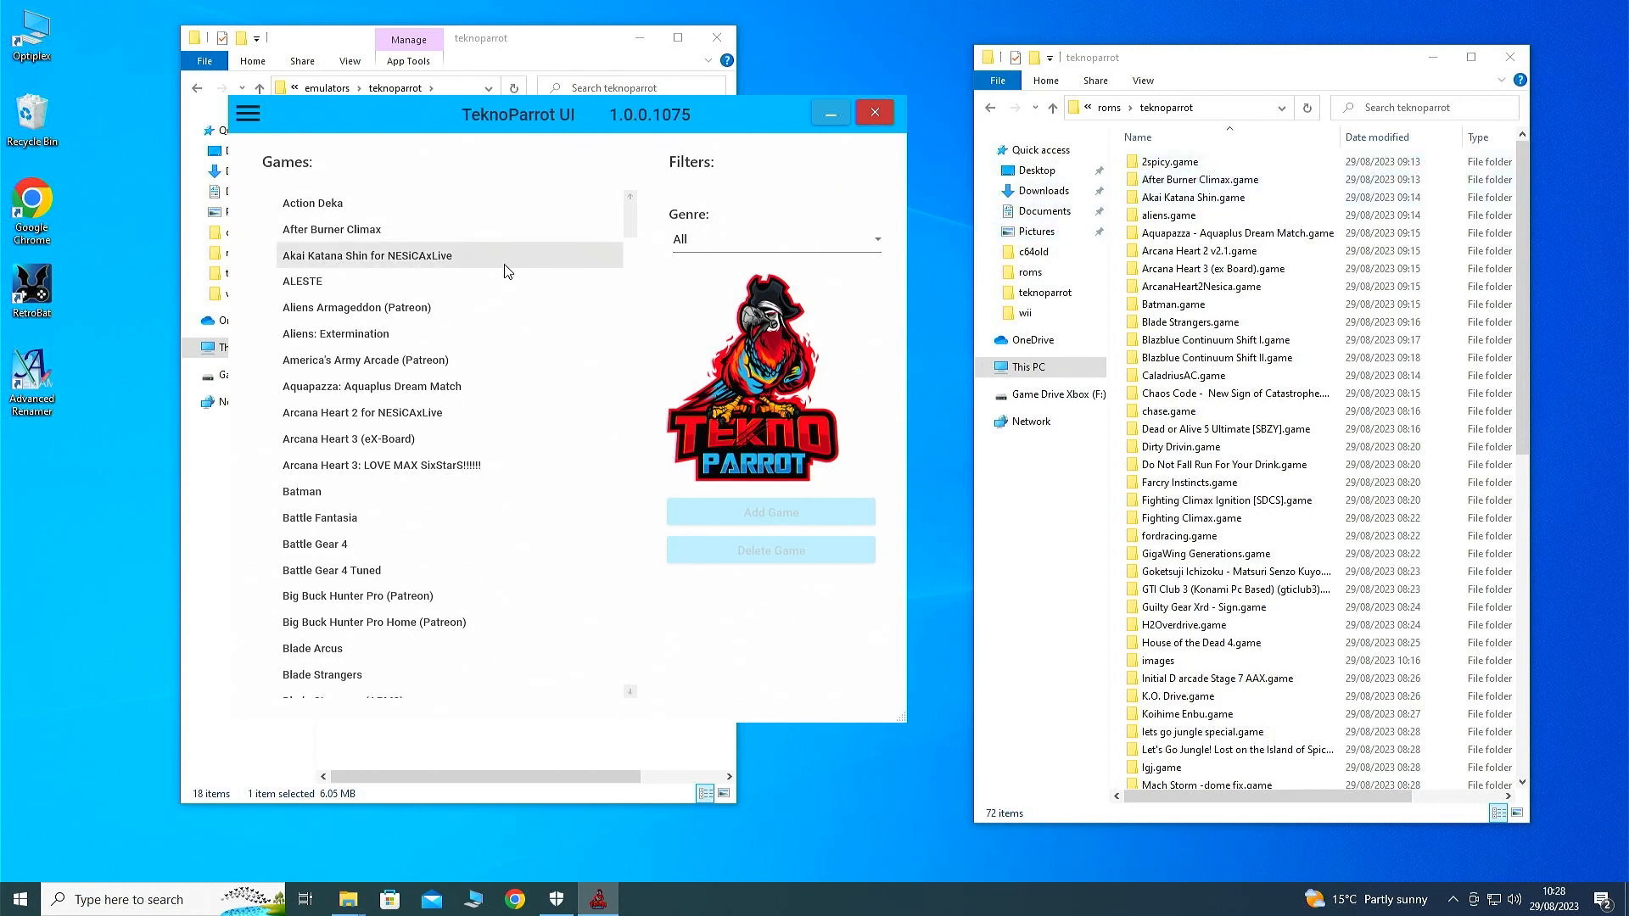
{"action": "left_click", "coordinate": [352, 233]}
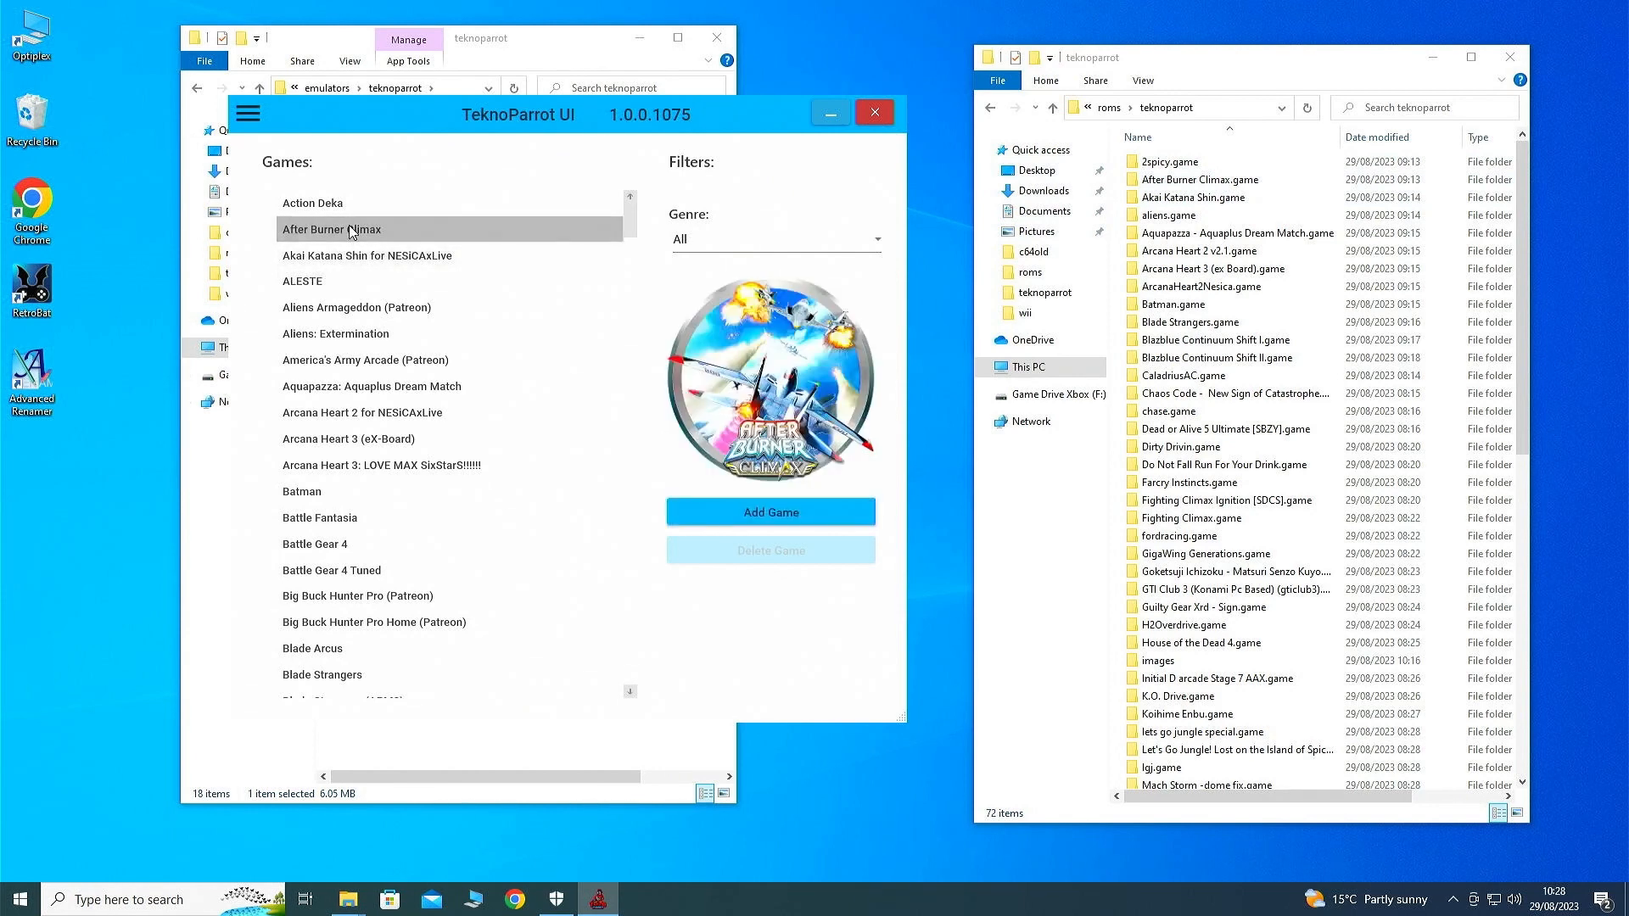
{"action": "left_click", "coordinate": [767, 507]}
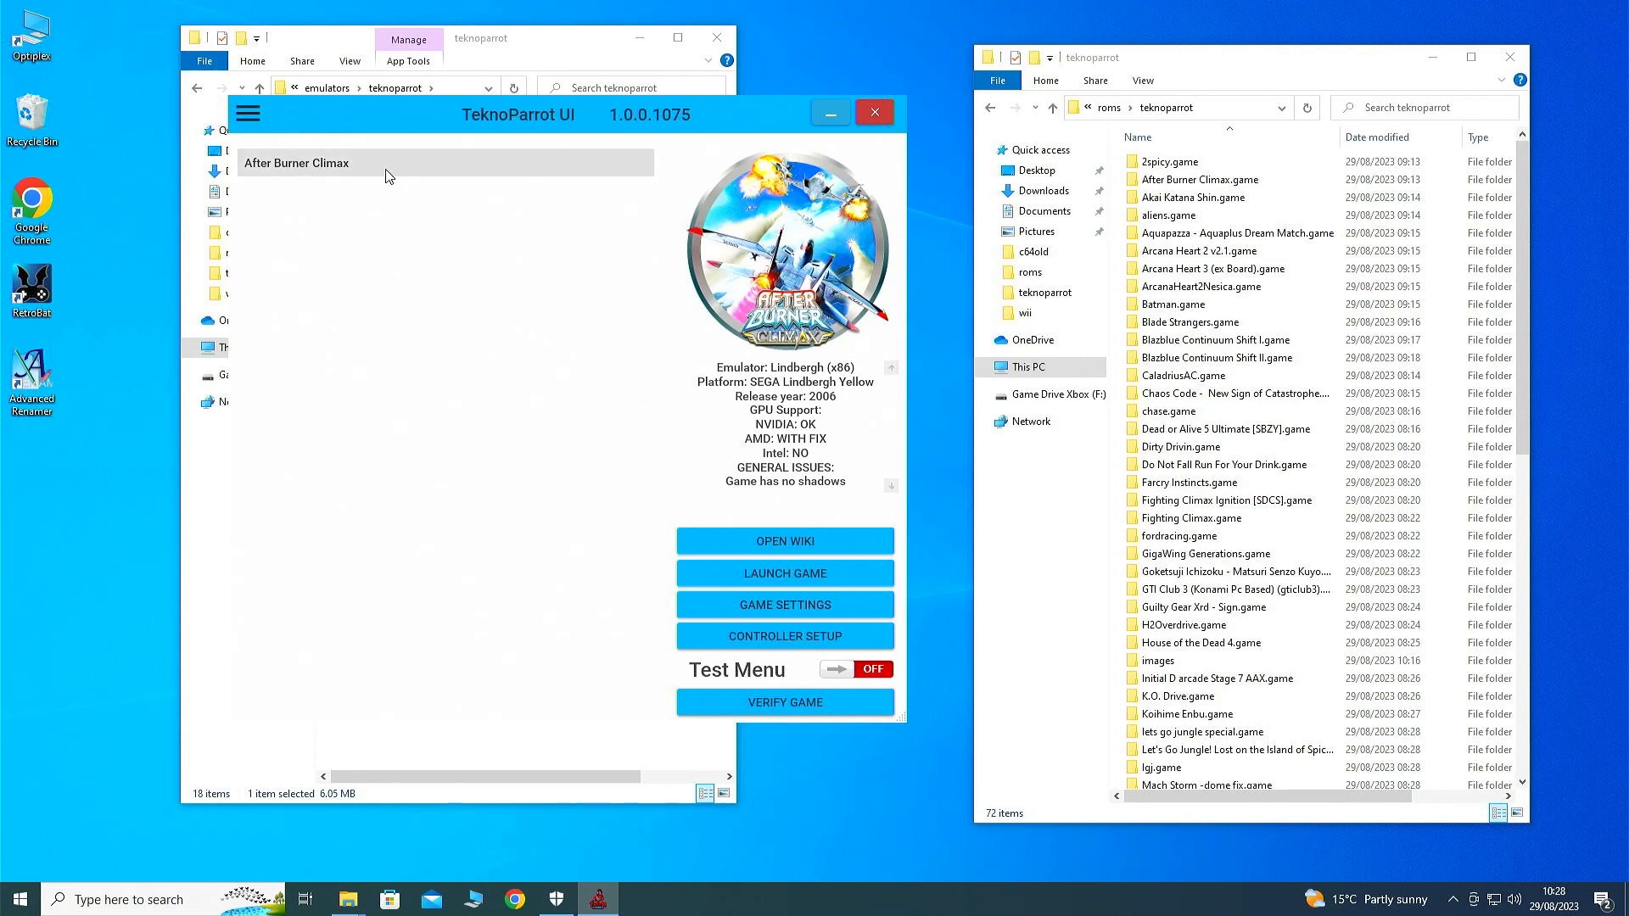
{"action": "left_click", "coordinate": [759, 609]}
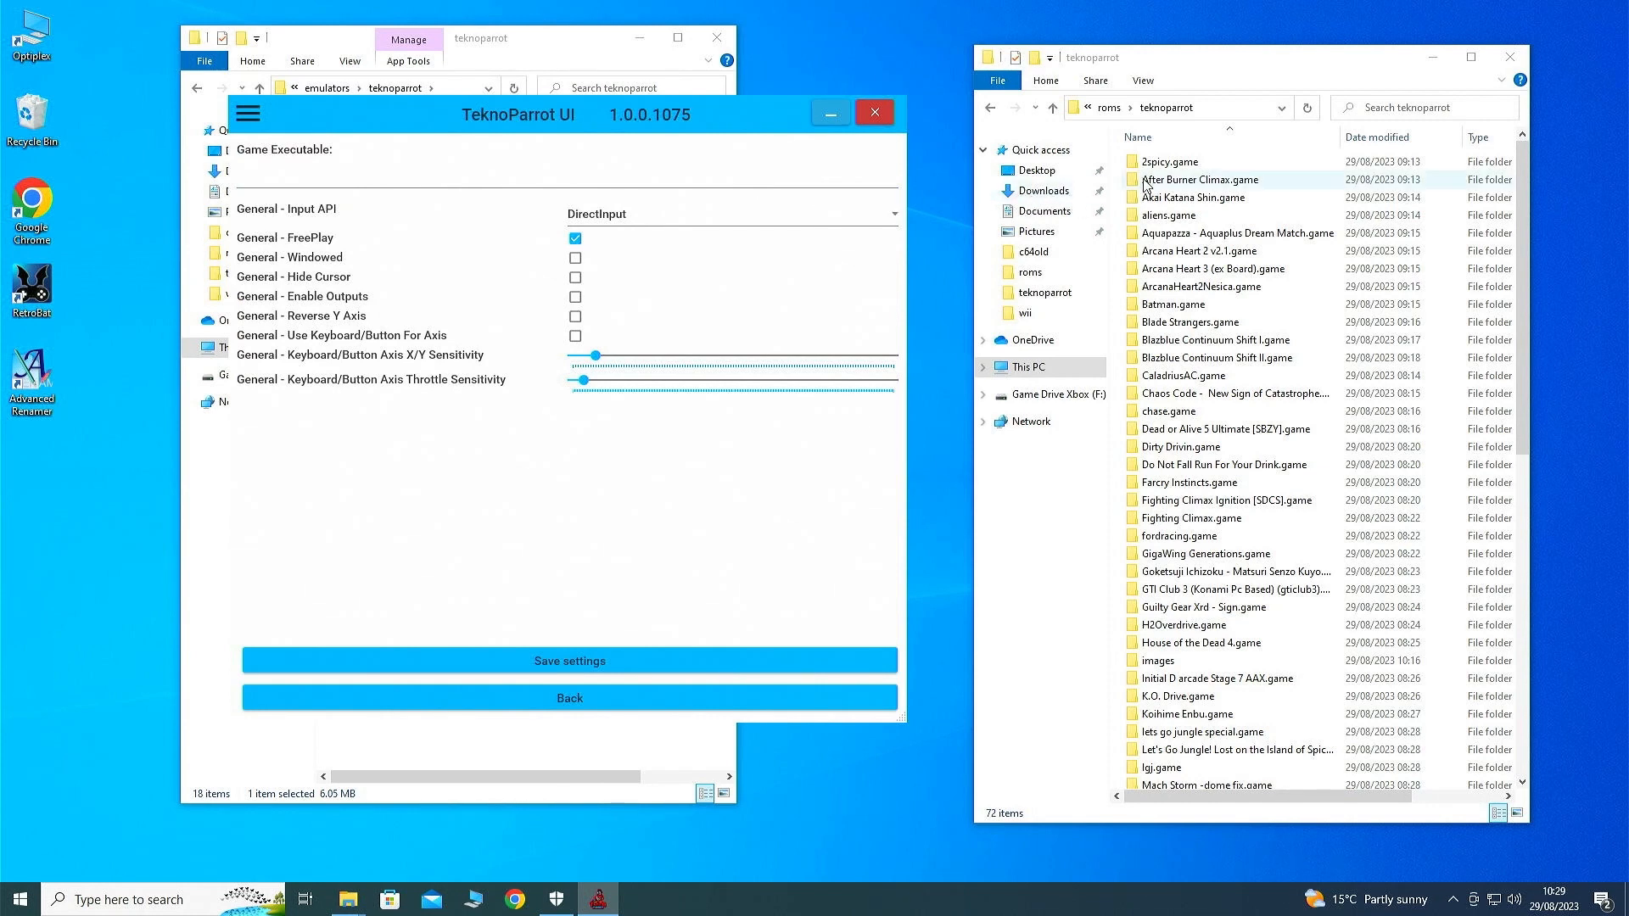
Look through the After Burner Climax.game folder and its rom subfolder for the game executable
{"action": "double_click", "coordinate": [1221, 181]}
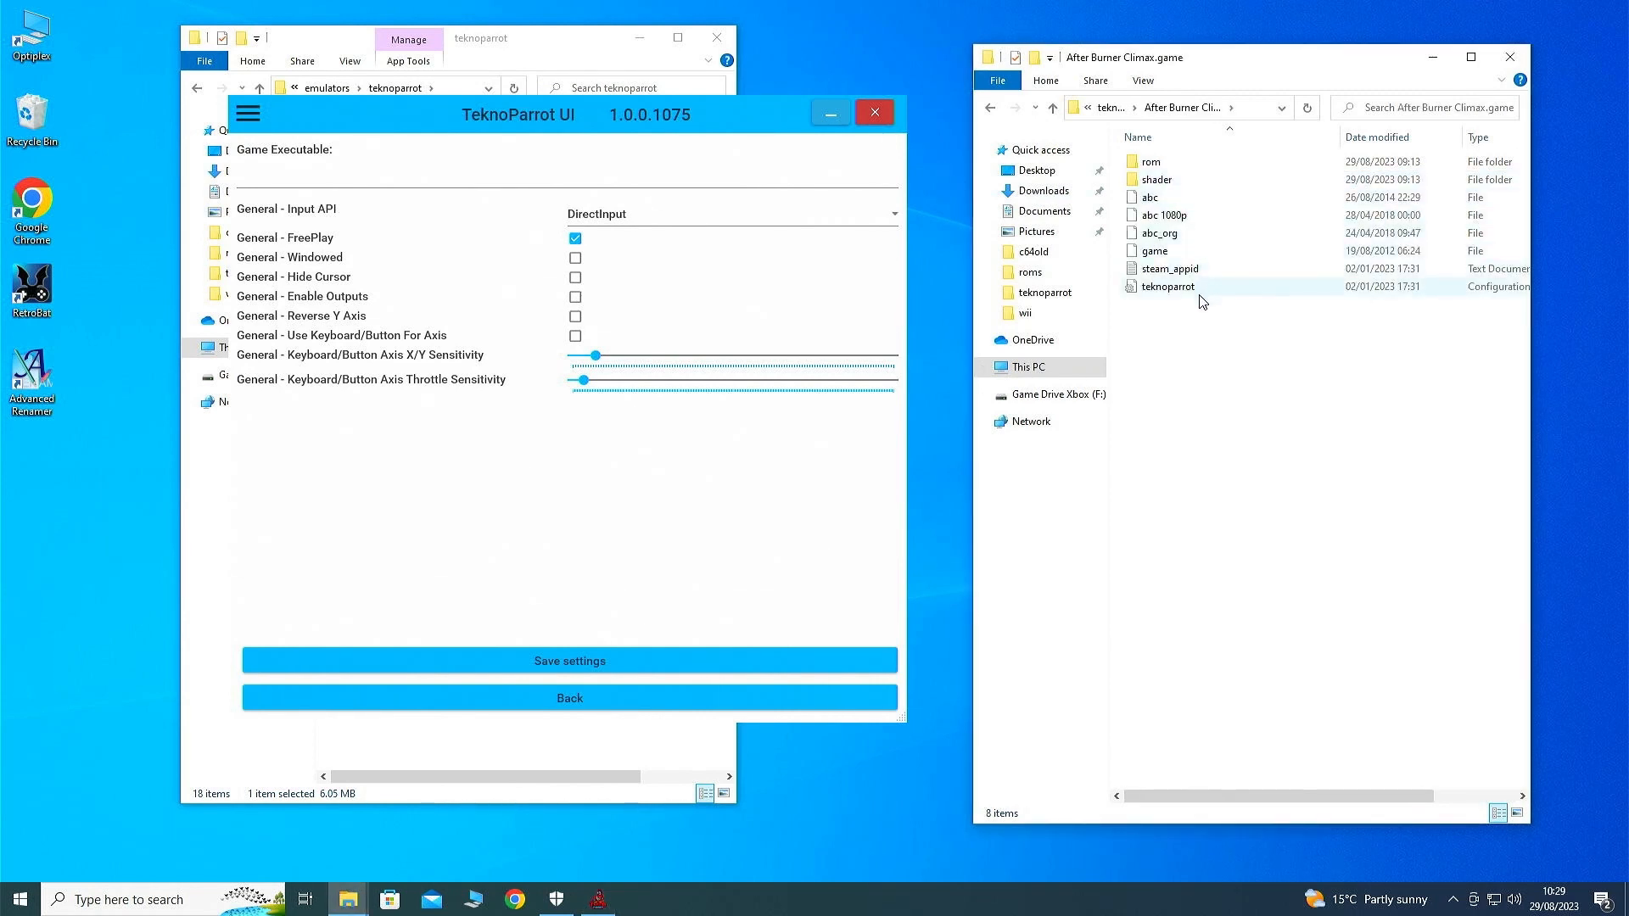
{"action": "double_click", "coordinate": [1192, 161]}
{"action": "scroll", "coordinate": [1273, 315], "scroll_direction": "down", "scroll_amount": 10}
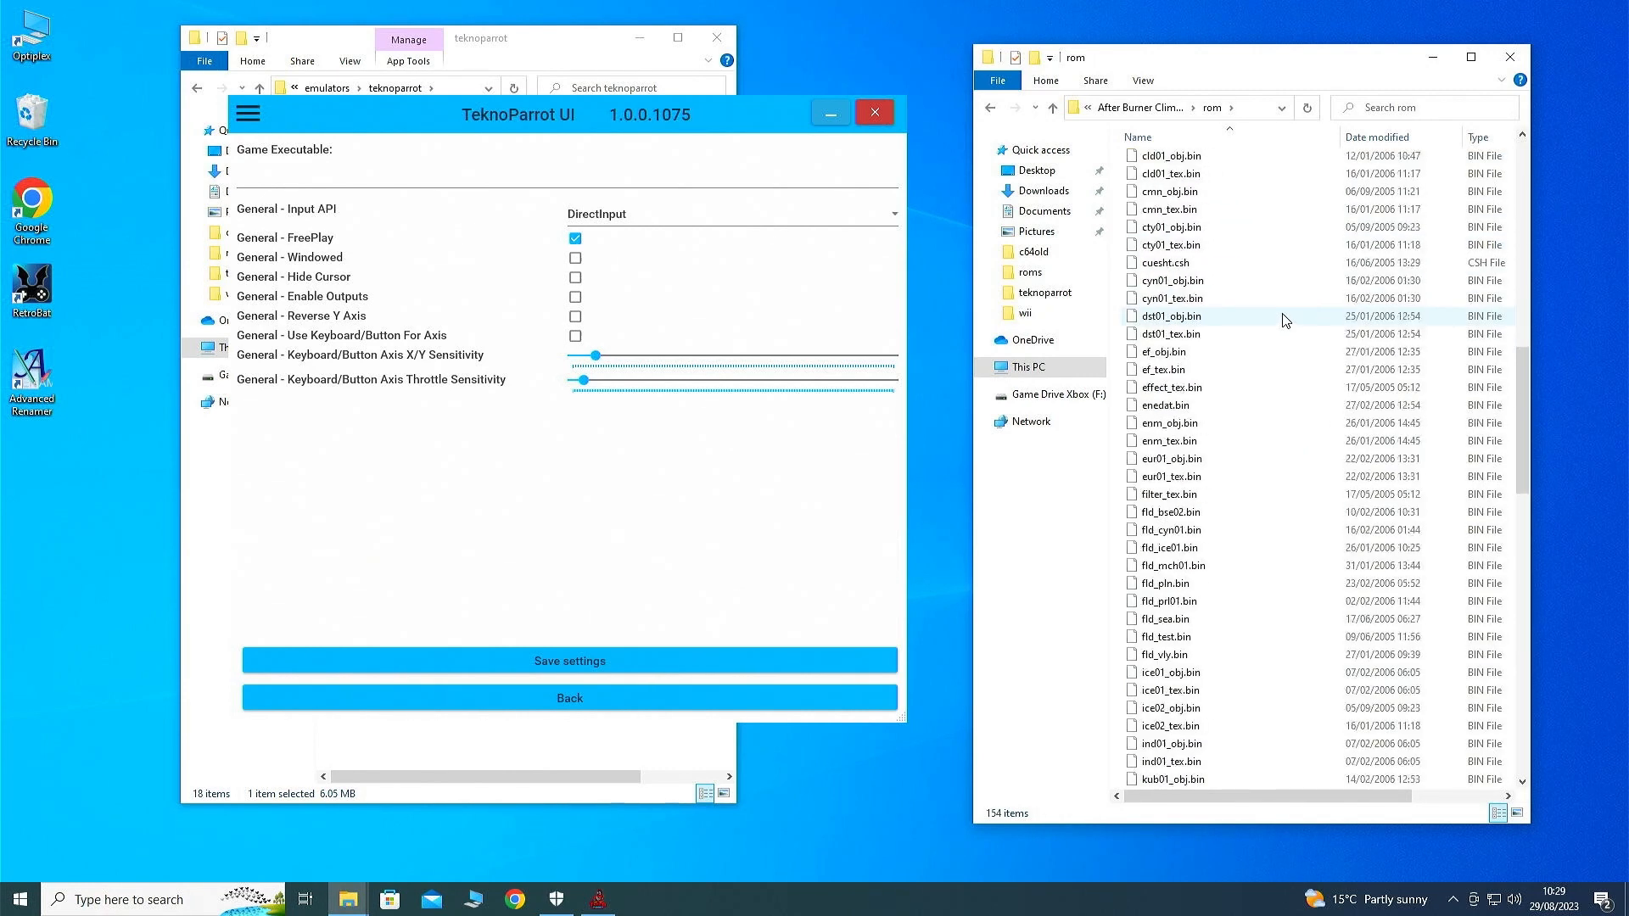
{"action": "scroll", "coordinate": [1285, 320], "scroll_direction": "down", "scroll_amount": 20}
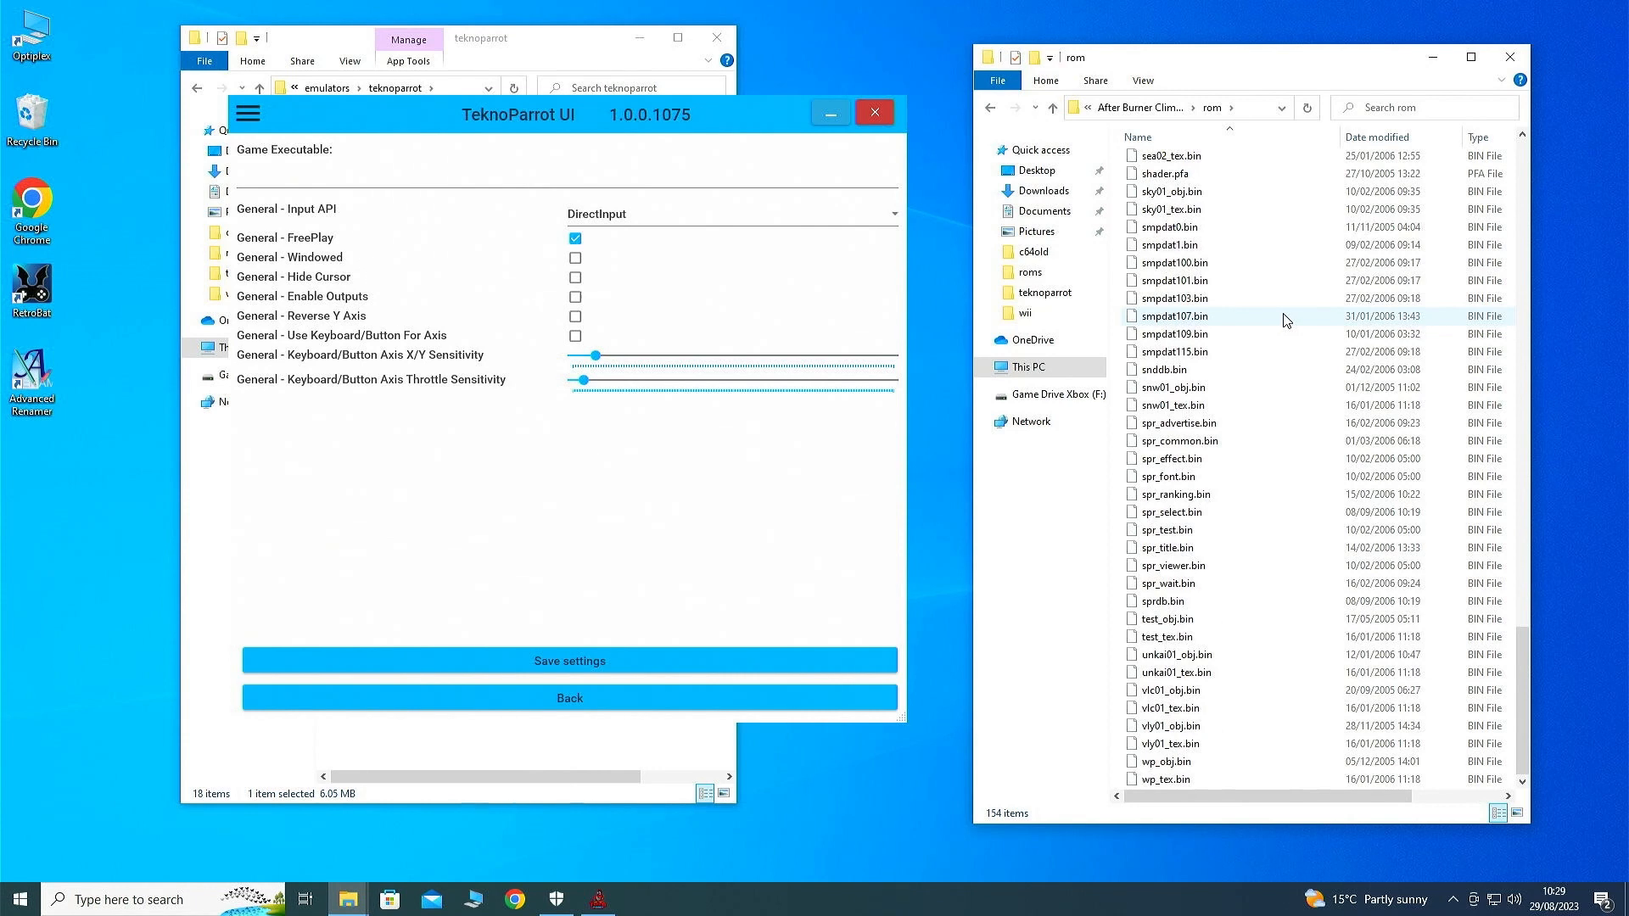
{"action": "scroll", "coordinate": [1285, 320], "scroll_direction": "up", "scroll_amount": 20}
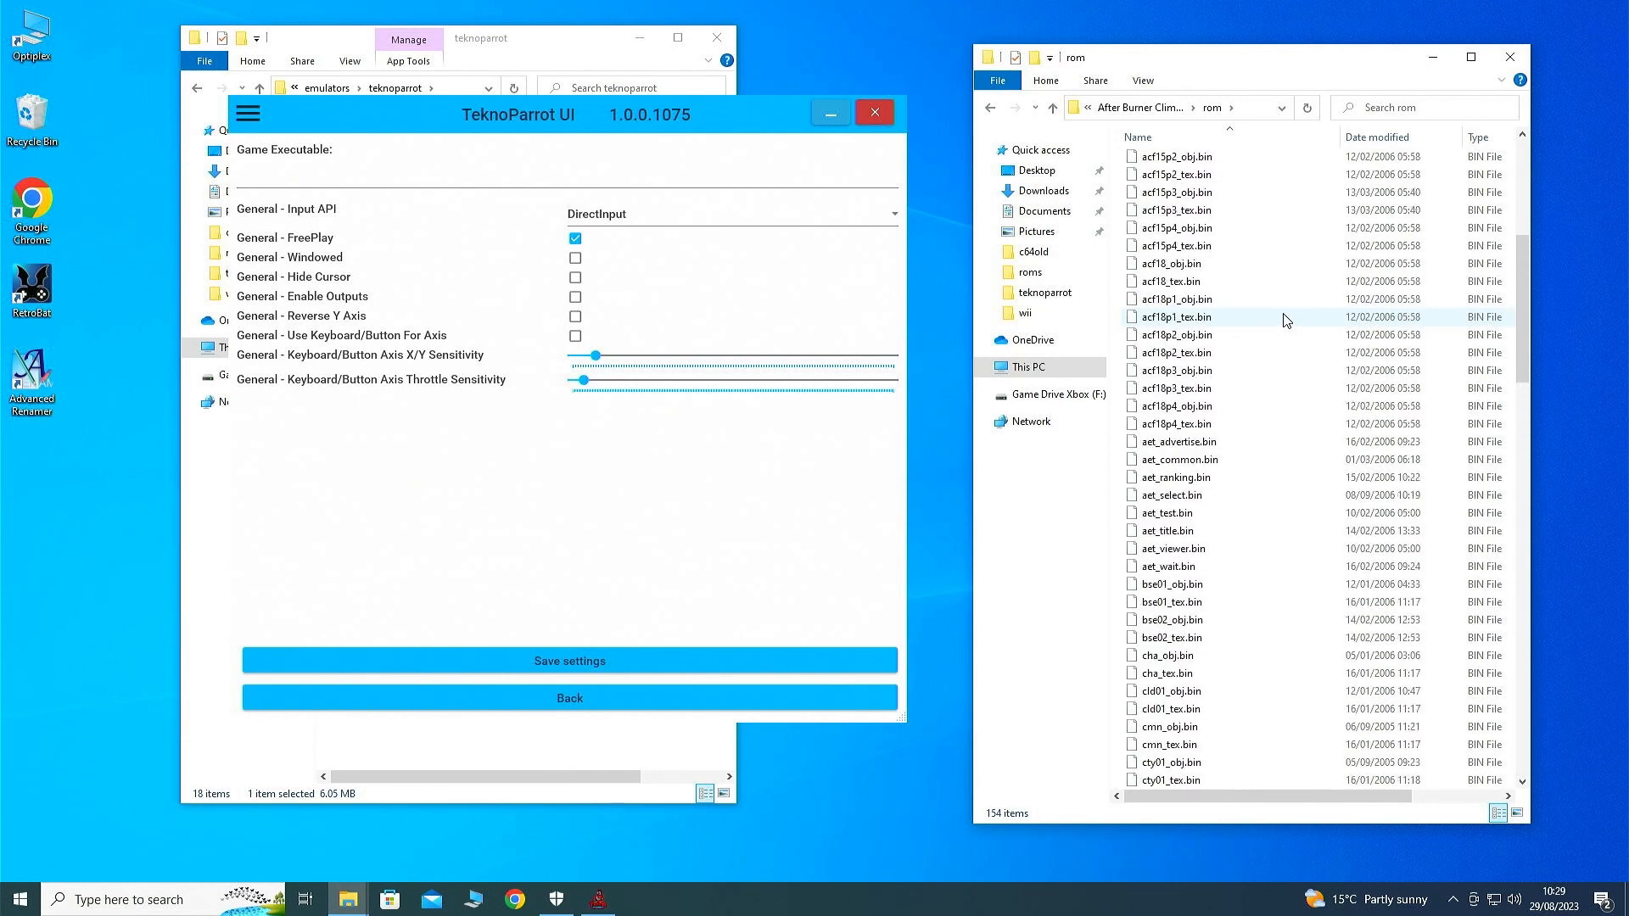
{"action": "scroll", "coordinate": [1285, 320], "scroll_direction": "up", "scroll_amount": 8}
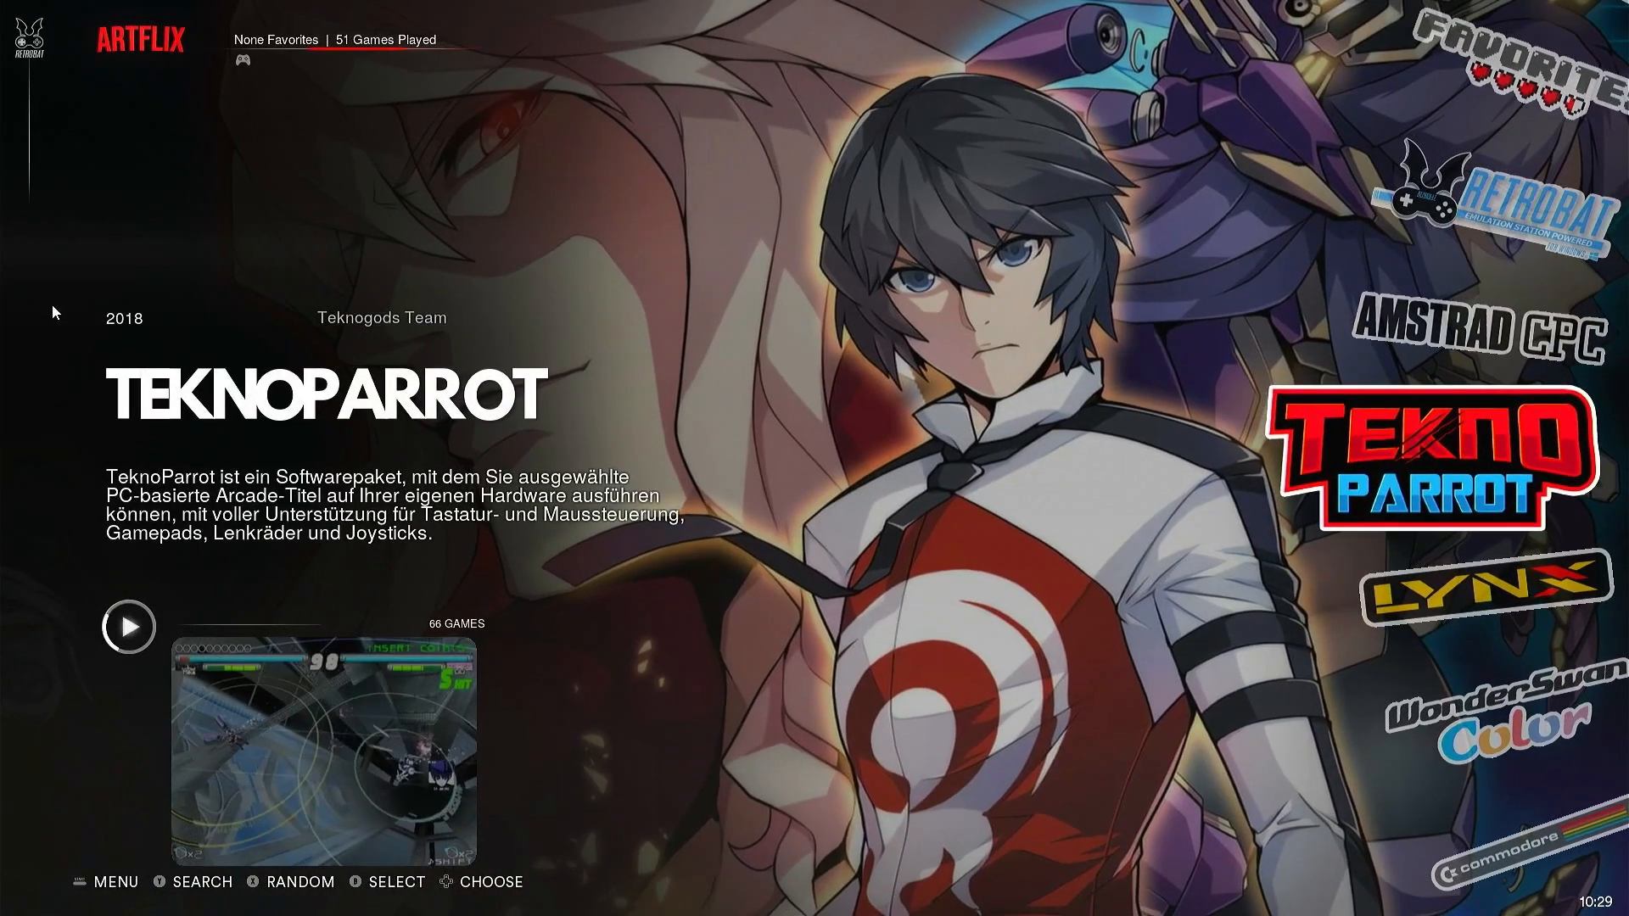
Switch to RetroBat, enter the TeknoParrot system and launch After Burner Climax
{"action": "key", "text": "Return"}
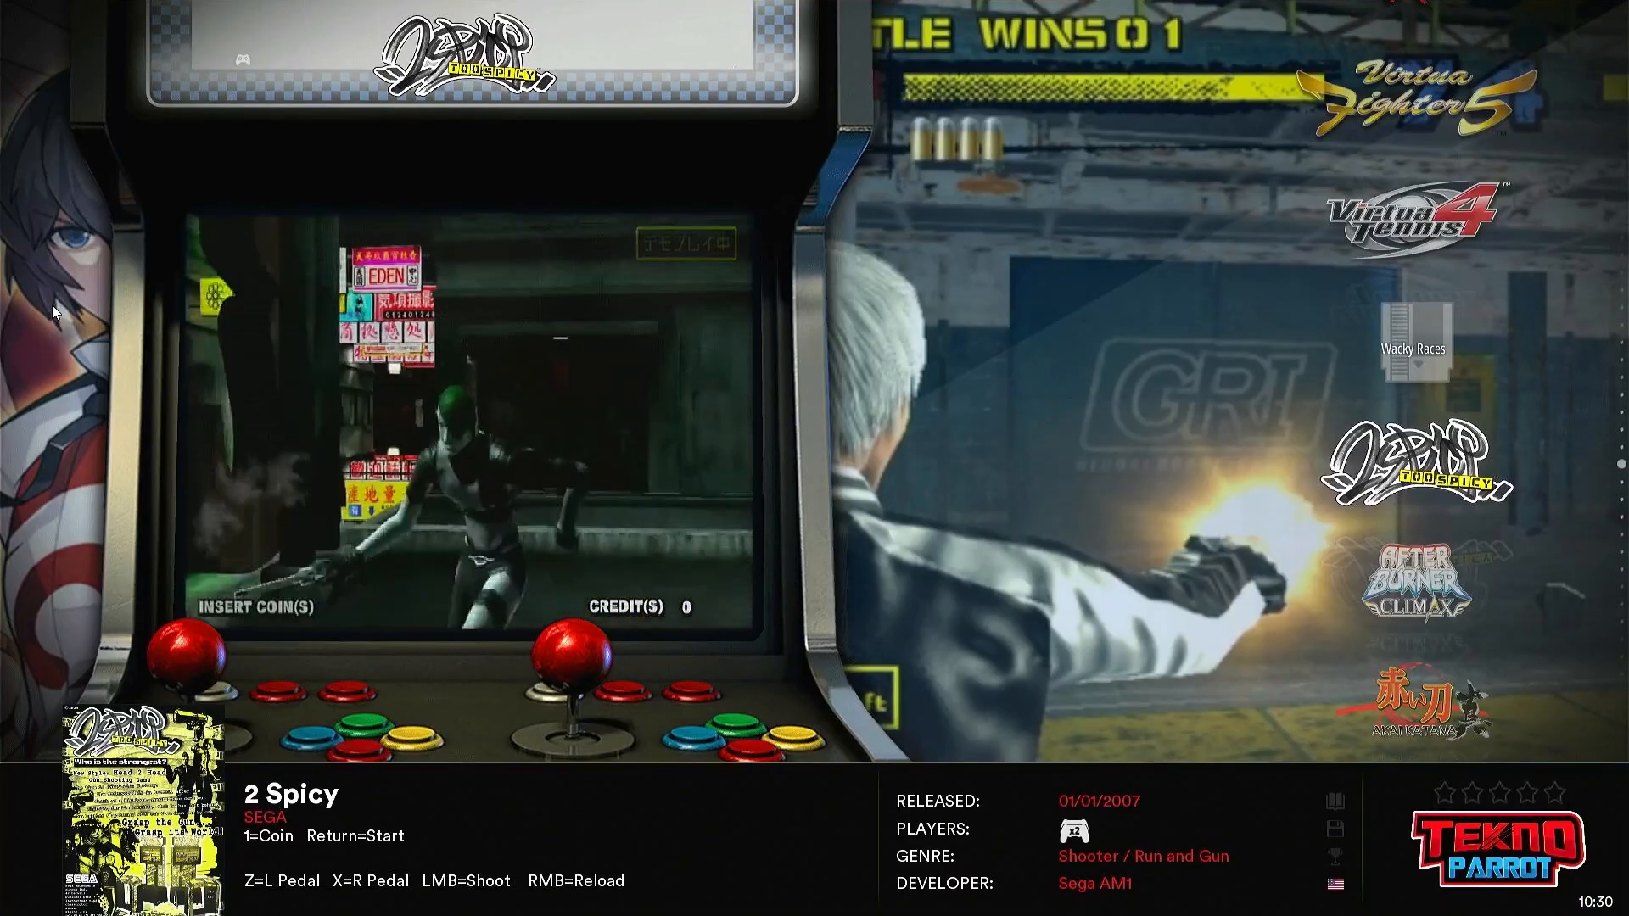
{"action": "key", "text": "Down"}
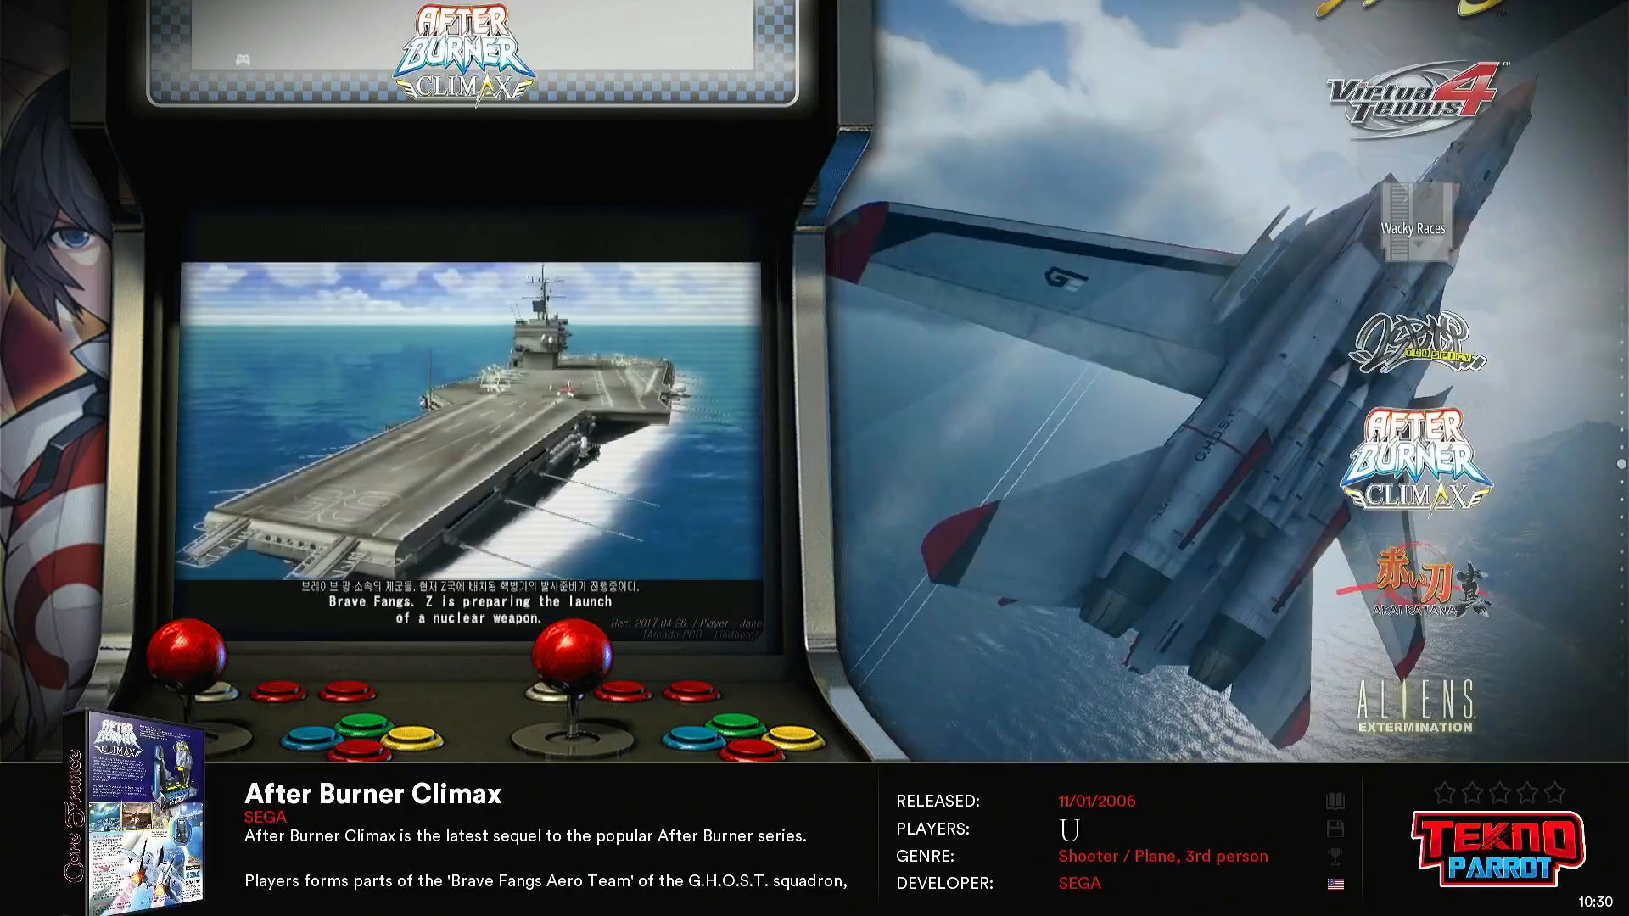
{"action": "key", "text": "Return"}
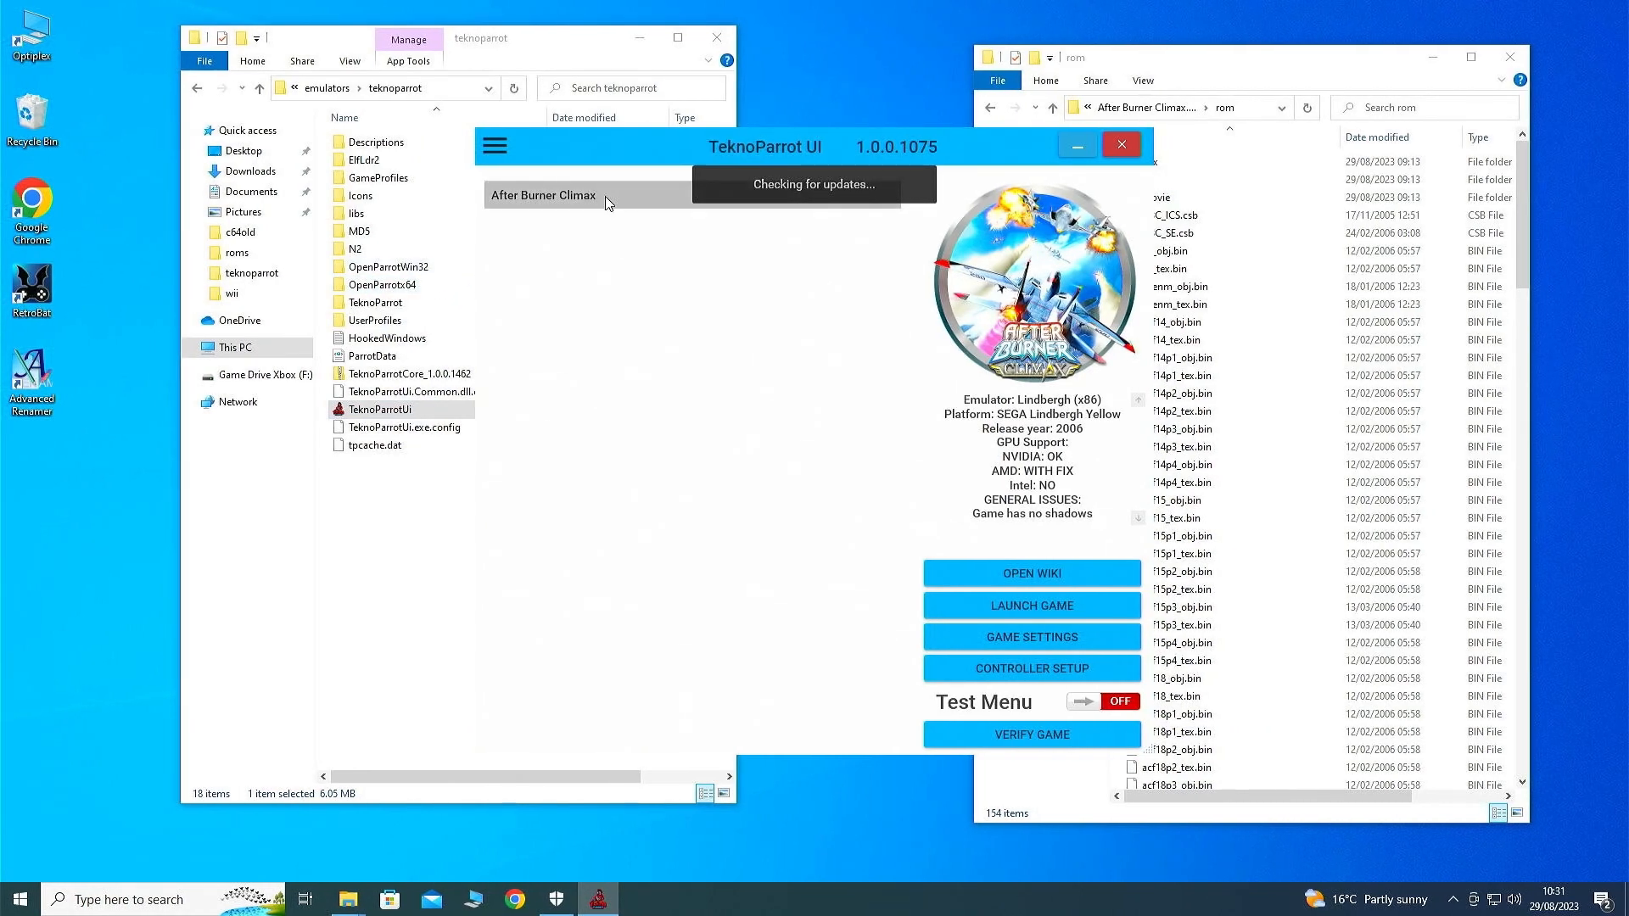
Set the Input API in After Burner Climax's game settings to XInput and save the settings
{"action": "left_click", "coordinate": [973, 642]}
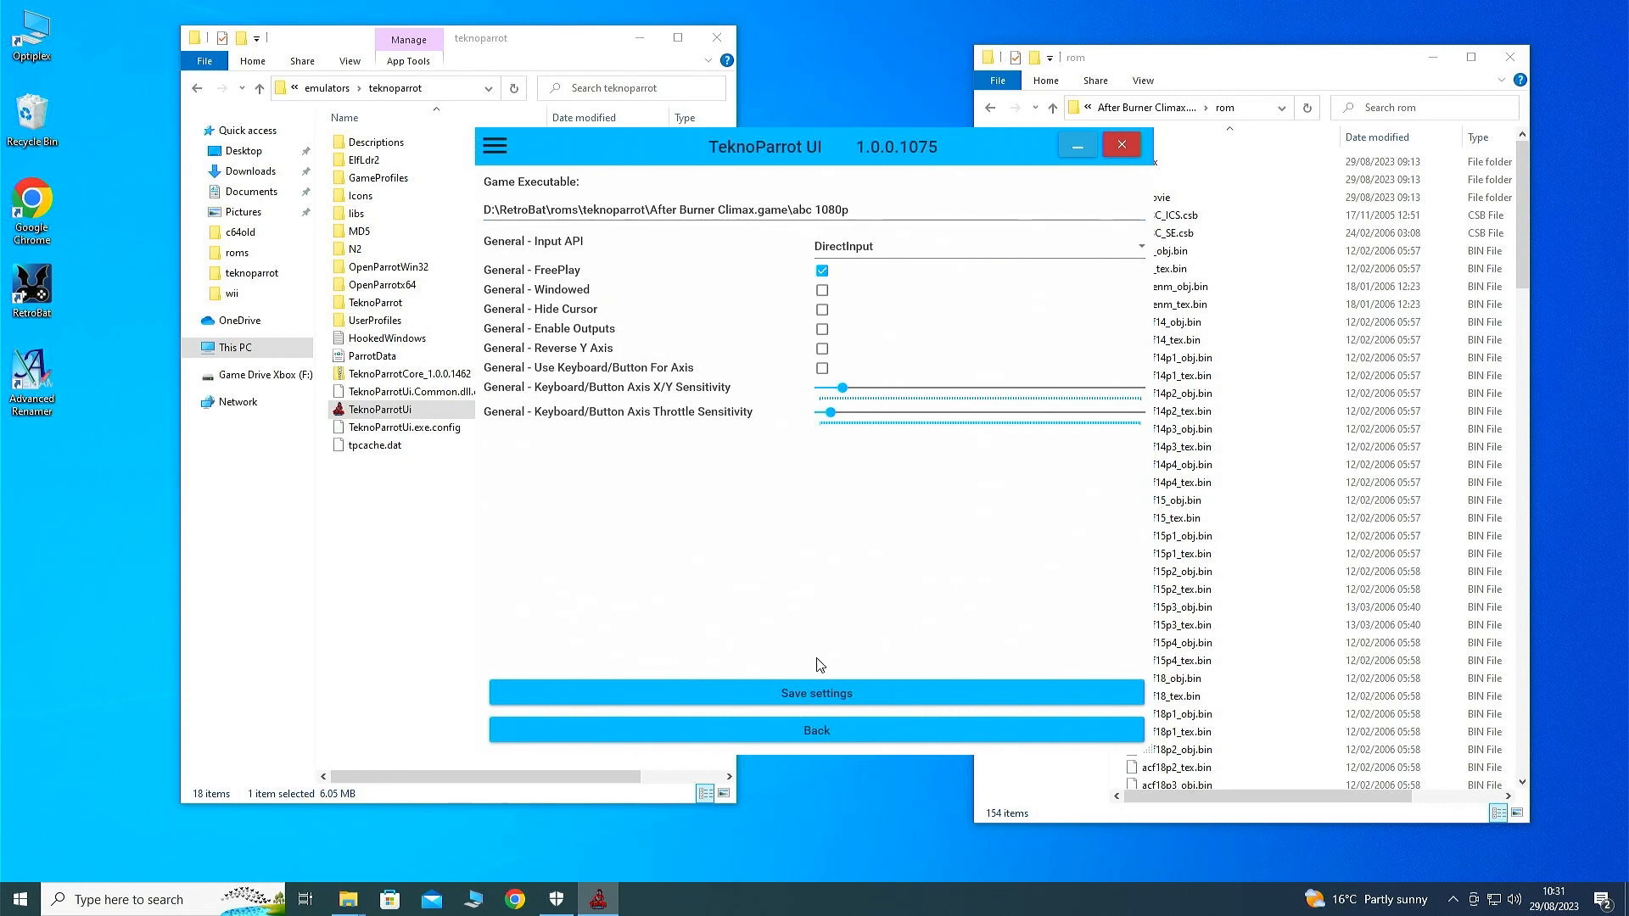
{"action": "left_click", "coordinate": [816, 683]}
{"action": "left_click", "coordinate": [816, 684]}
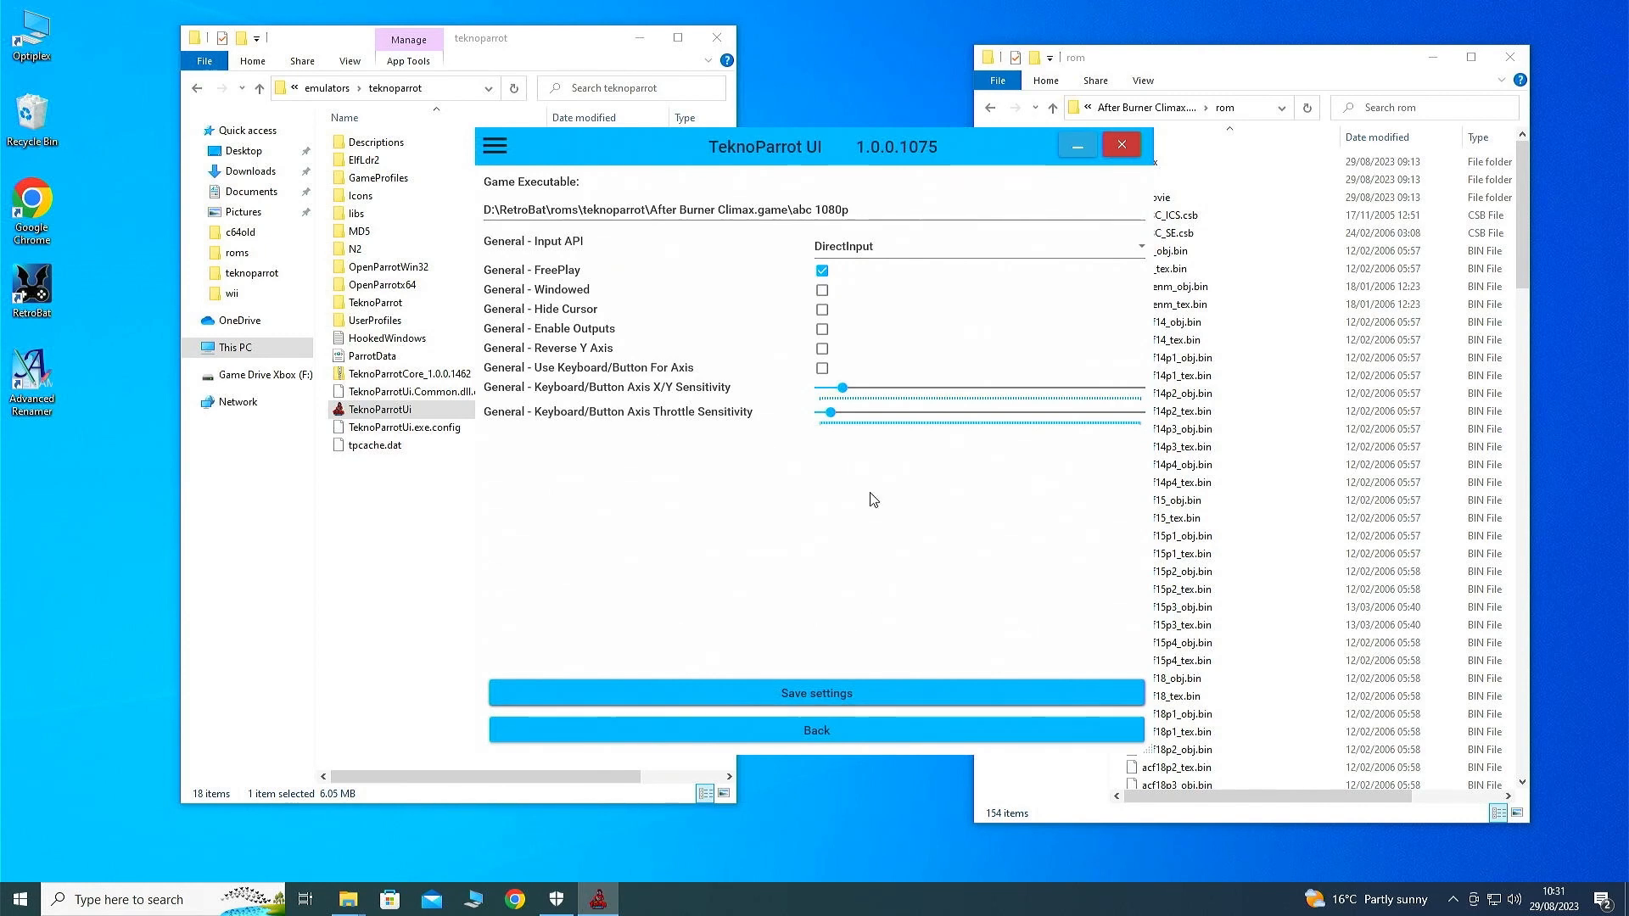
{"action": "left_click", "coordinate": [951, 249]}
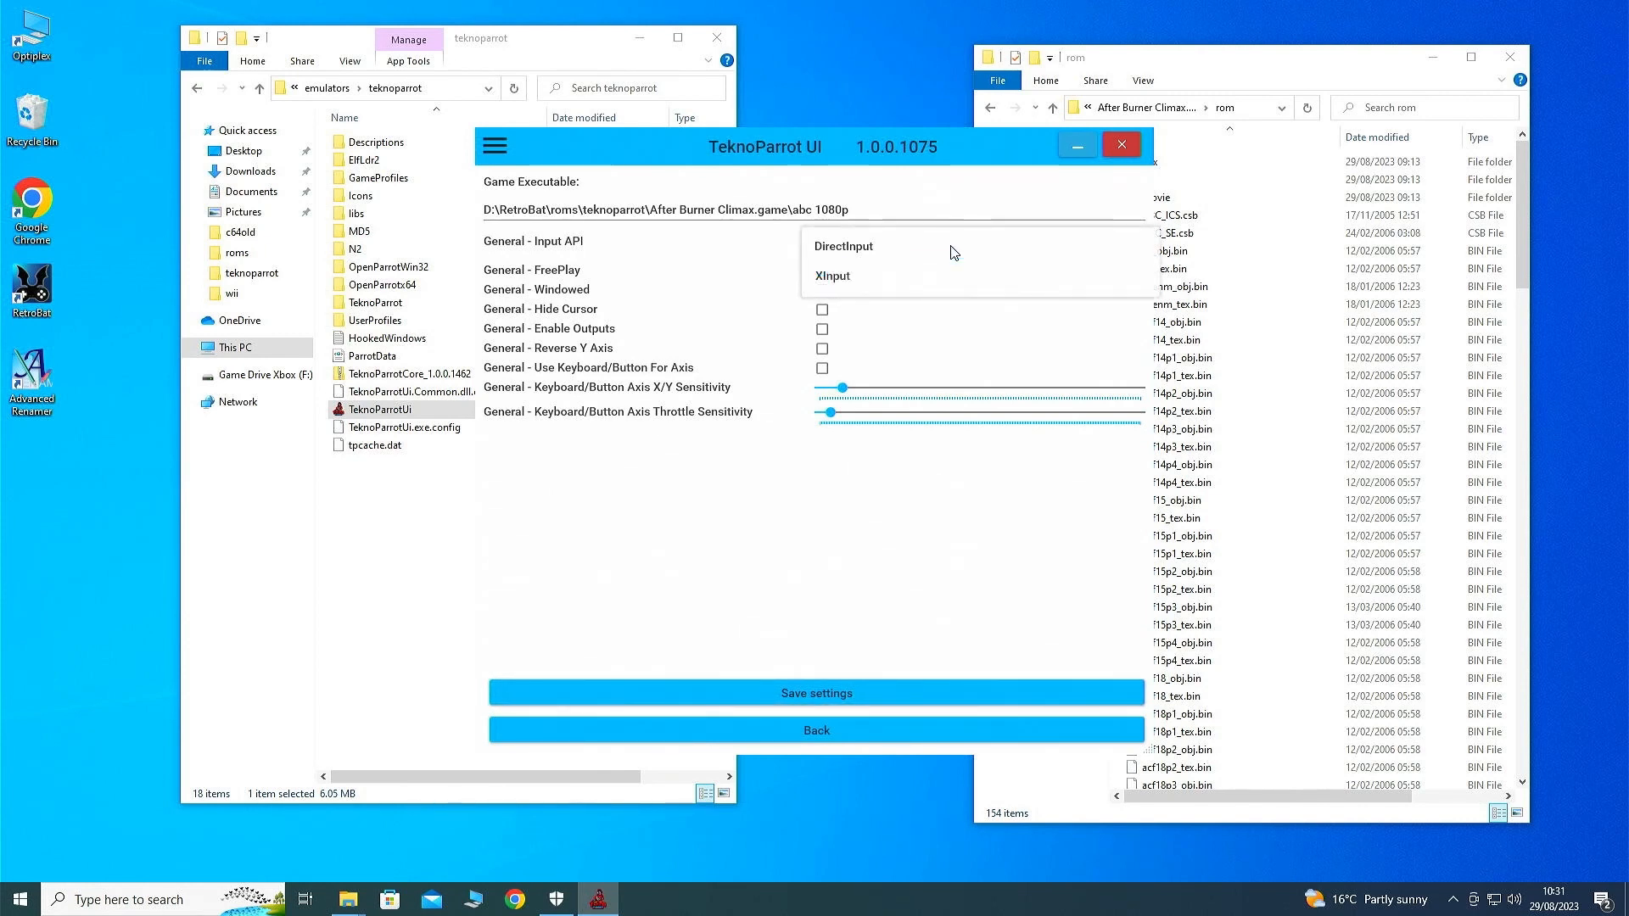
{"action": "left_click", "coordinate": [843, 283]}
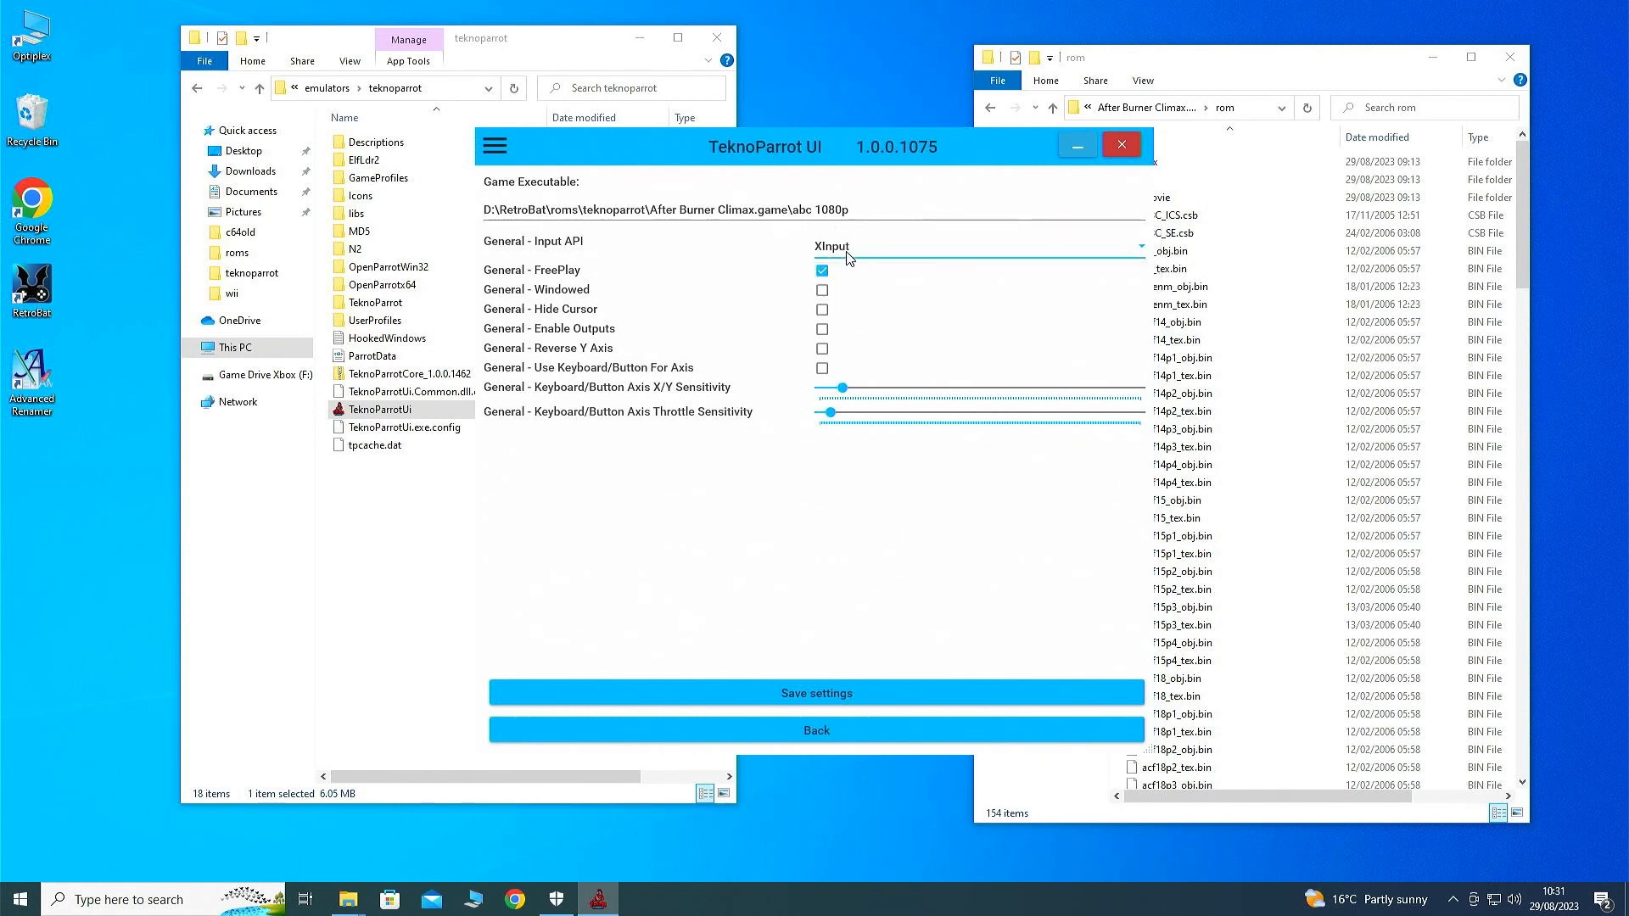
{"action": "left_click", "coordinate": [832, 694]}
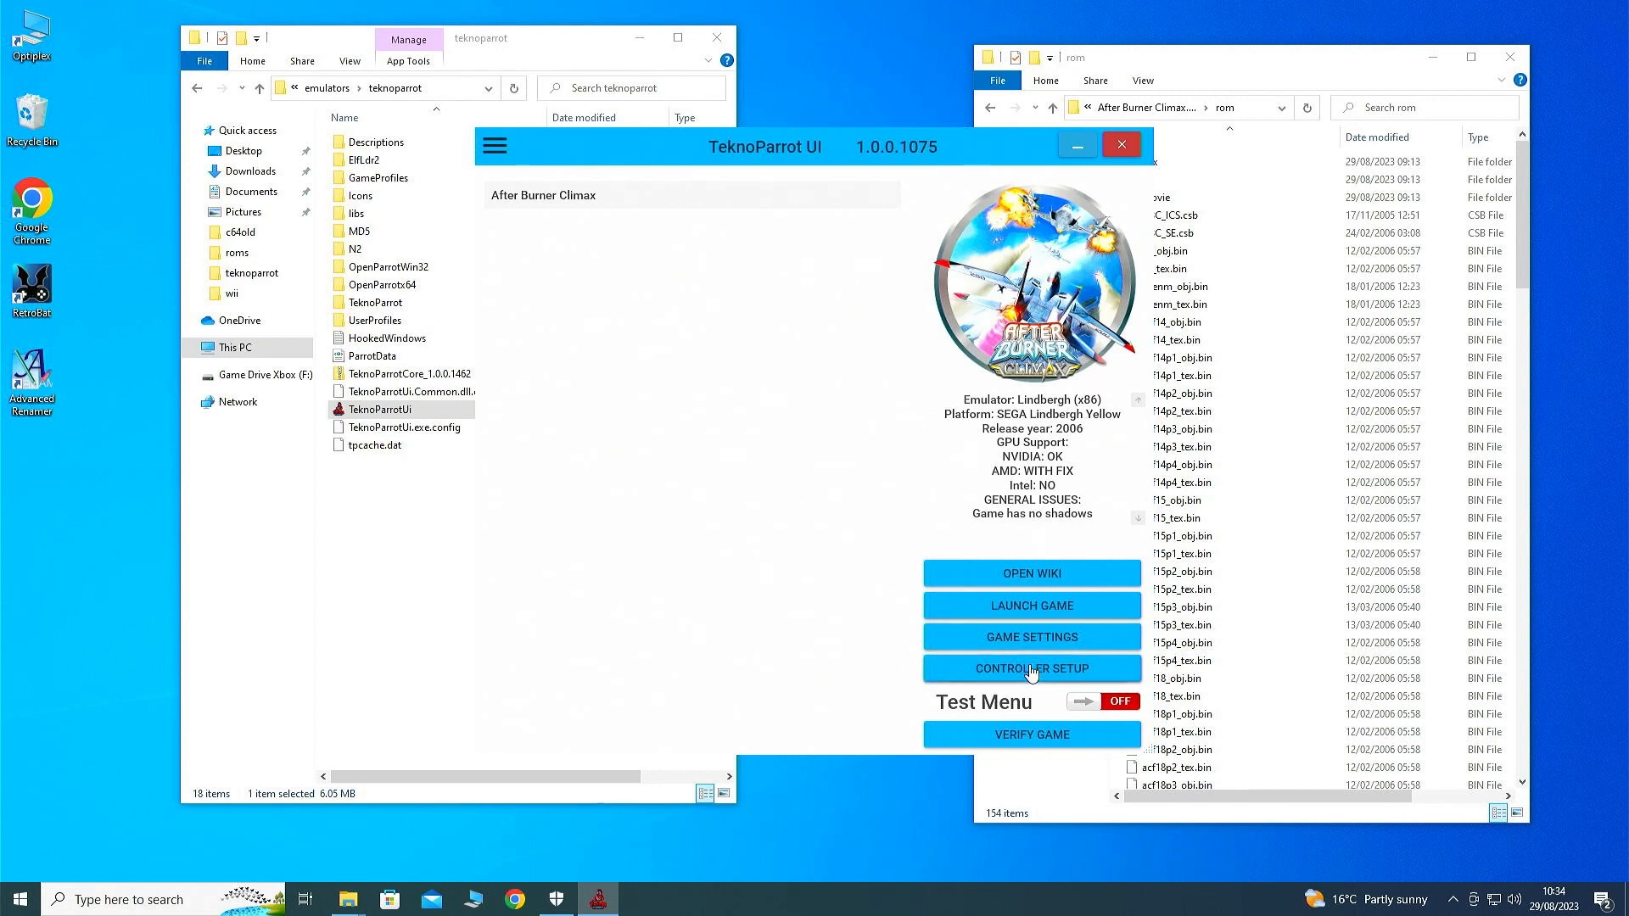
In After Burner Climax's controller setup, assign Test to RightThumb, Service to LeftThumb, Start to Start, and Joystick Analog X and Y to LeftThumb X+ and Y-
{"action": "left_click", "coordinate": [1030, 669]}
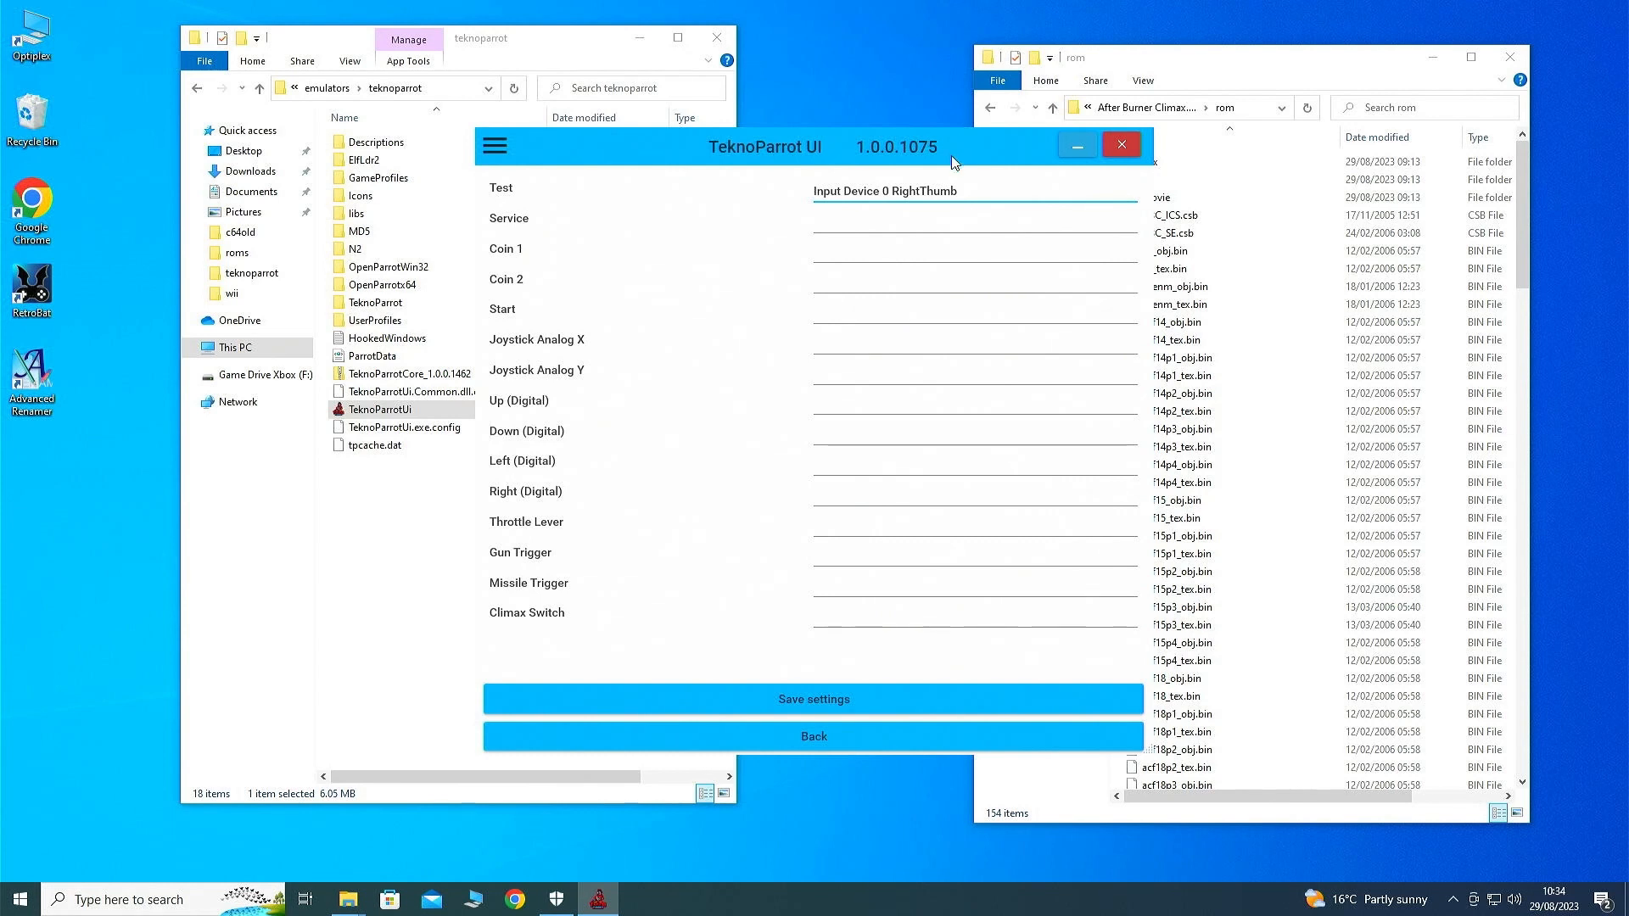
{"action": "left_click", "coordinate": [824, 226]}
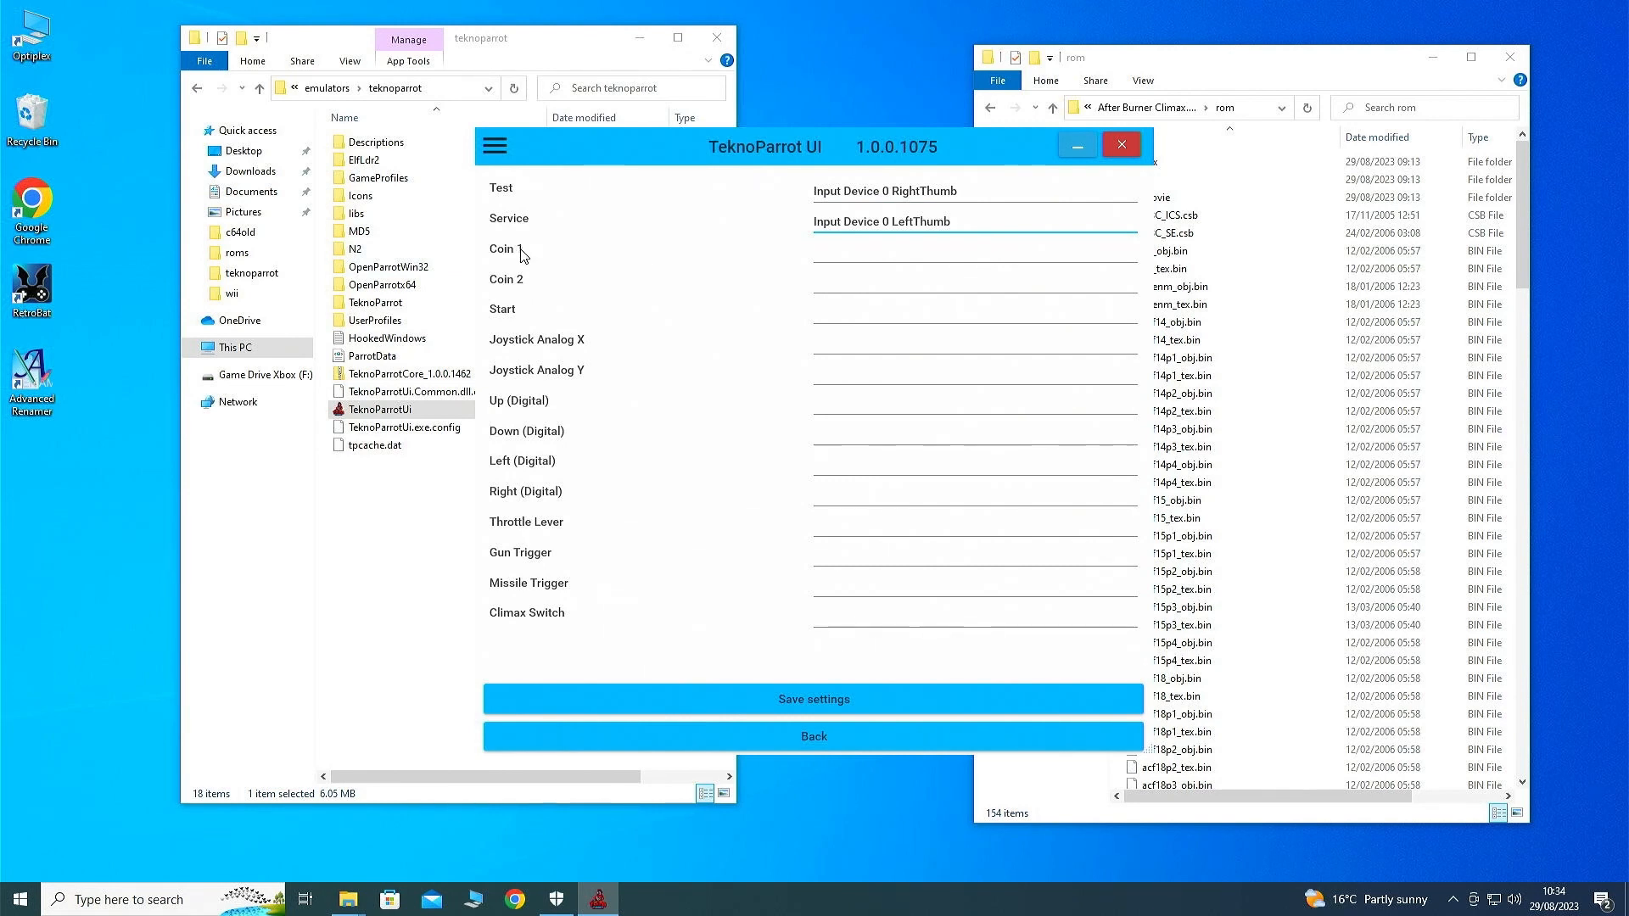
{"action": "left_click", "coordinate": [825, 315]}
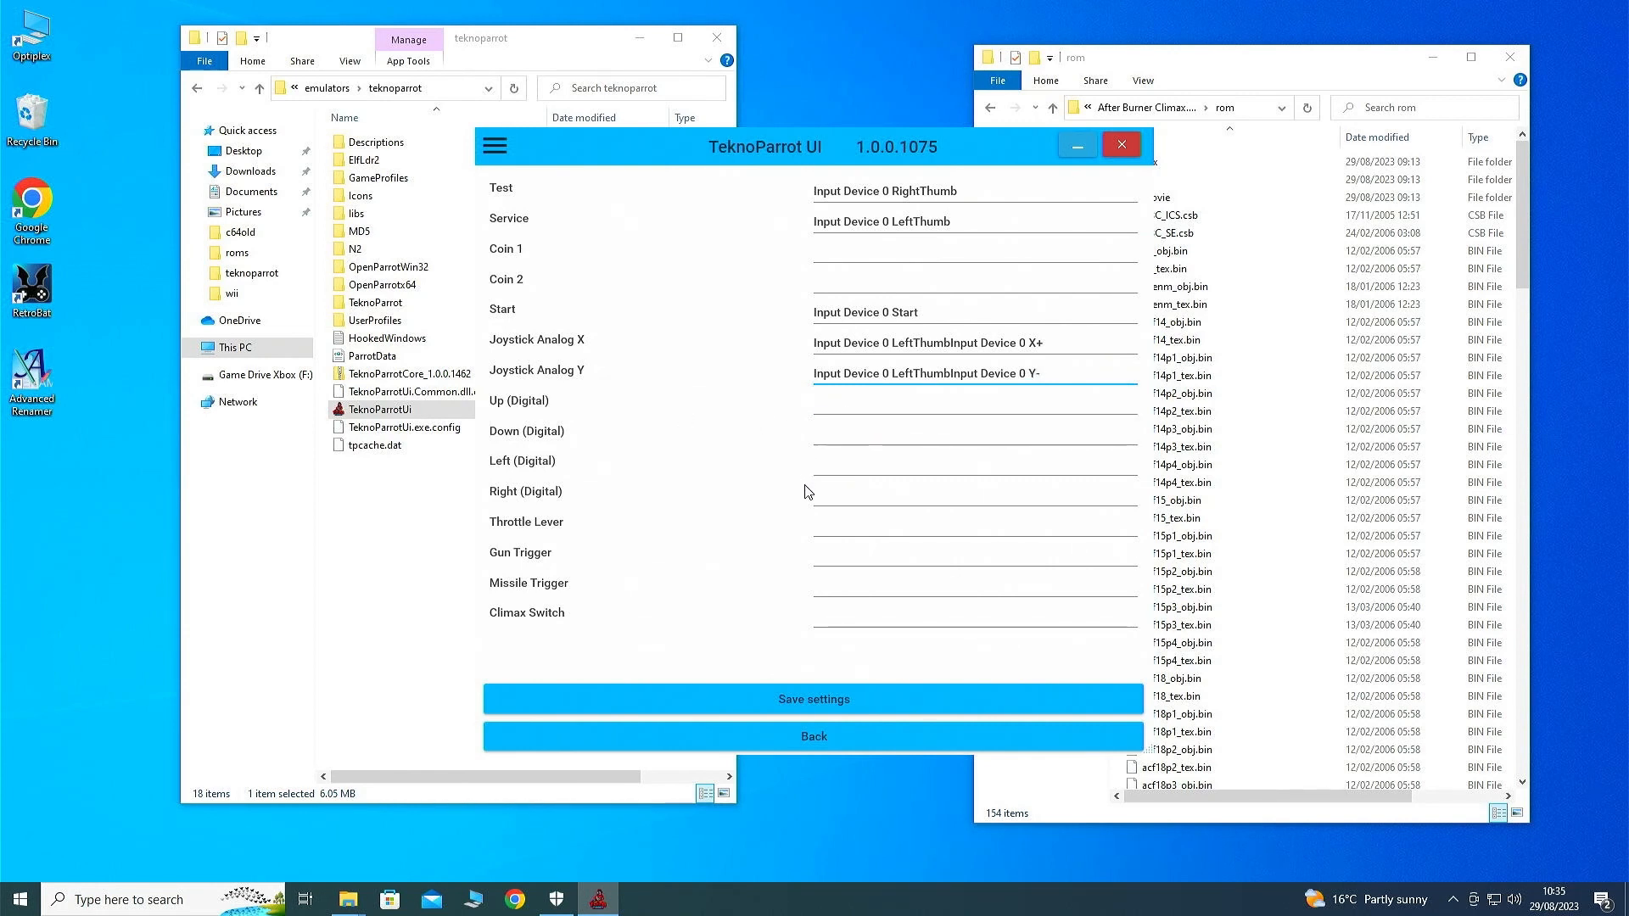
Assign Throttle Lever to RightShoulder and Gun Trigger to RightTrigger, and save the controller settings
{"action": "left_click", "coordinate": [863, 525]}
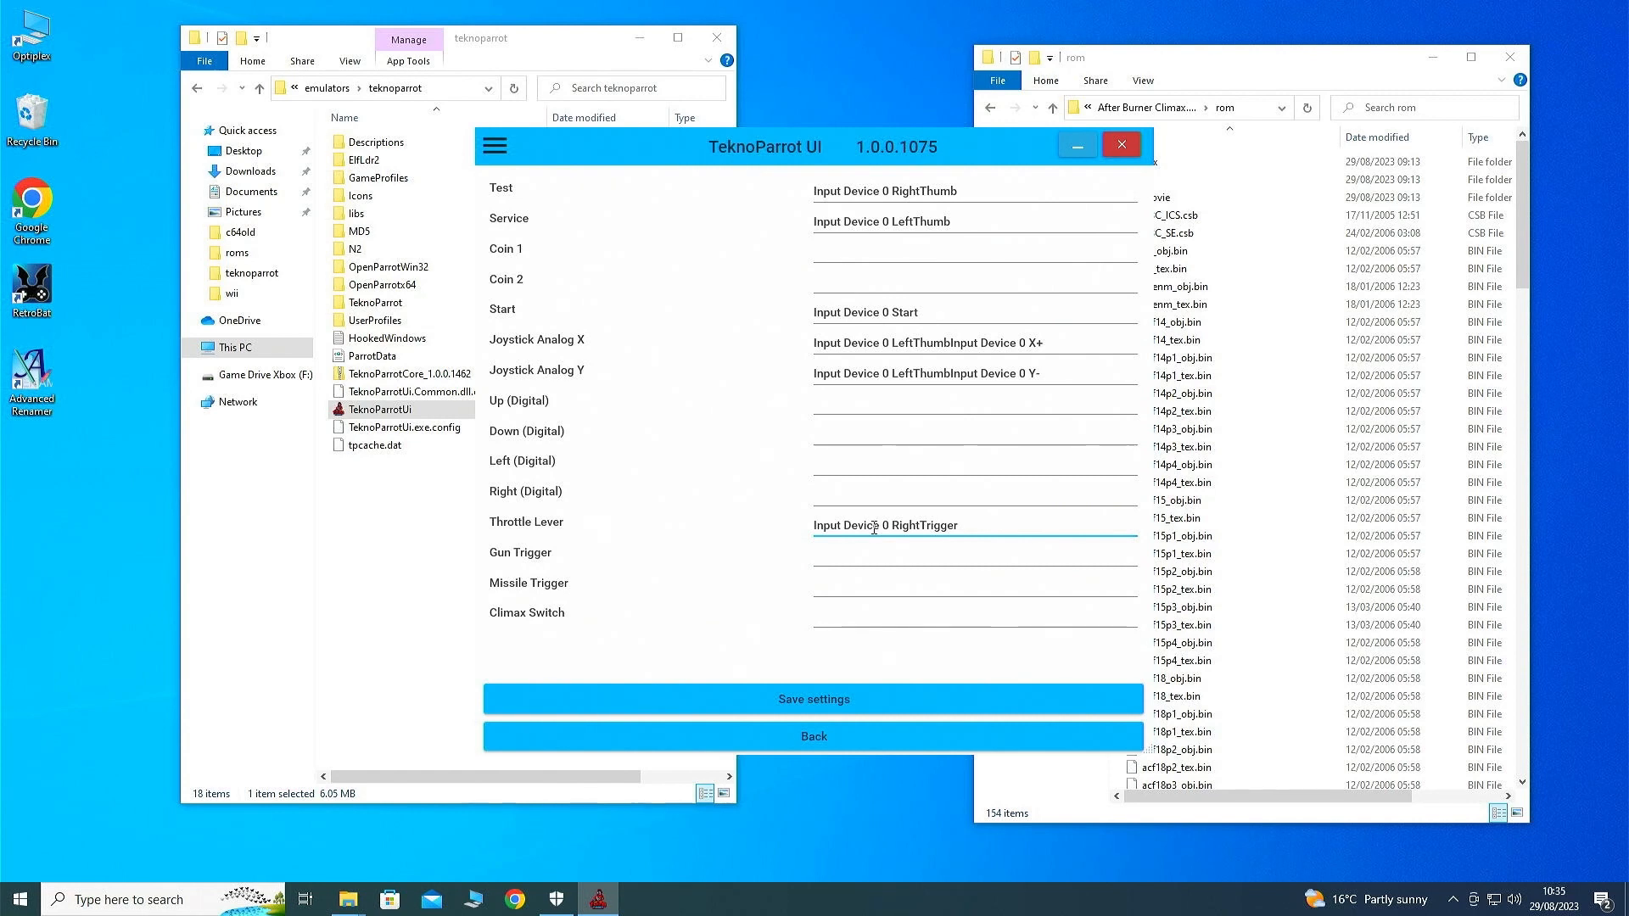
{"action": "left_click", "coordinate": [869, 556]}
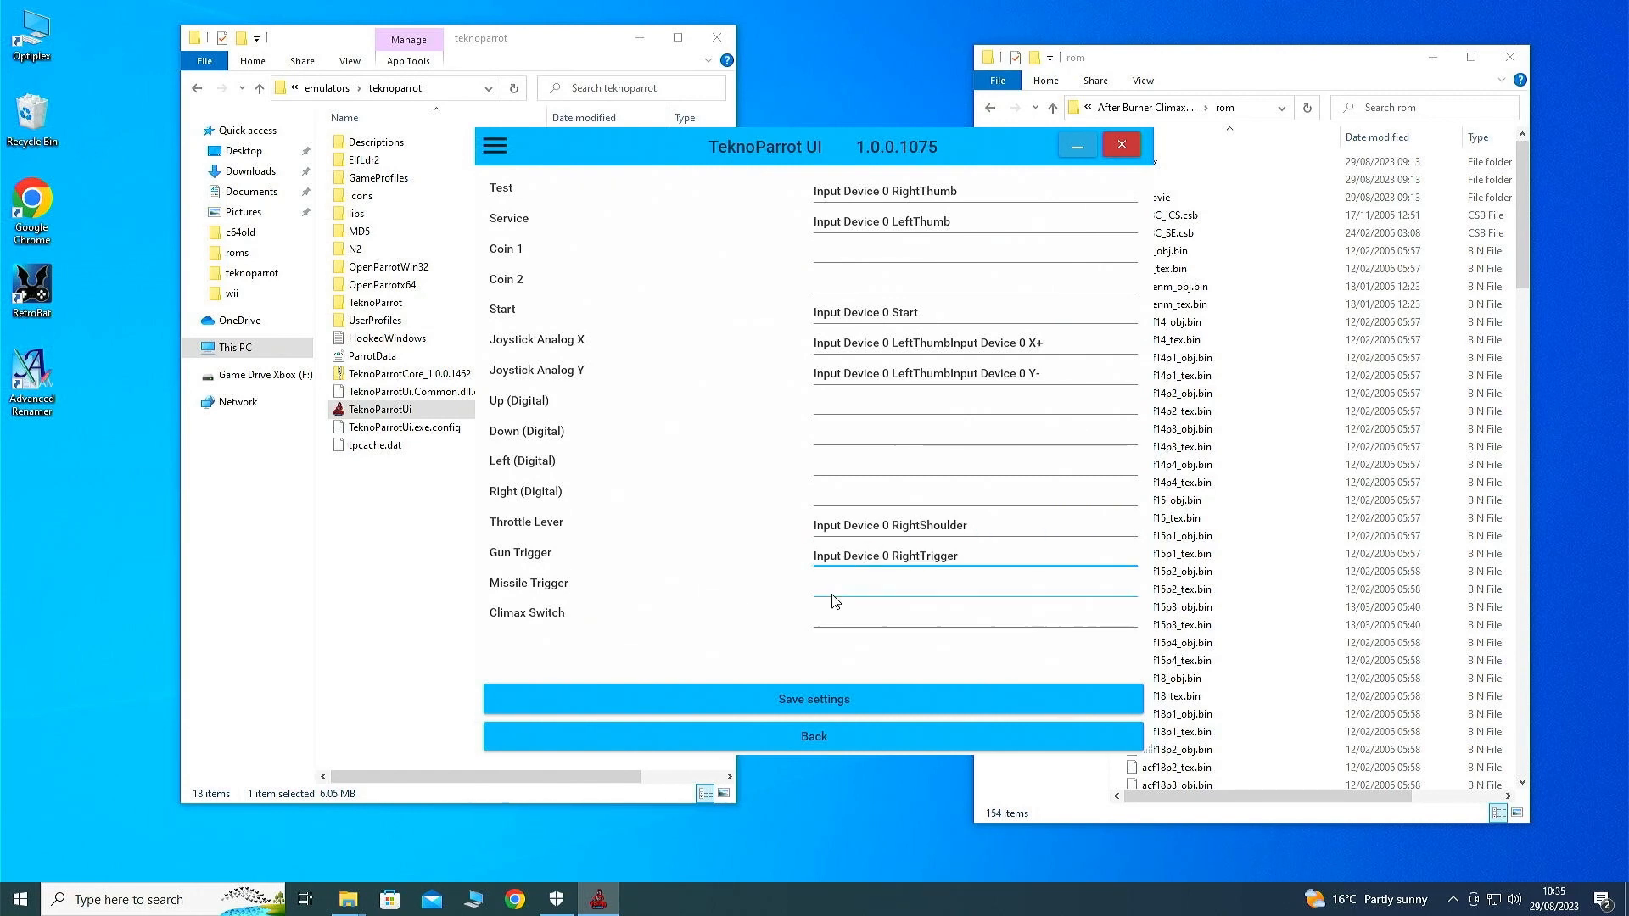
{"action": "left_click", "coordinate": [874, 700]}
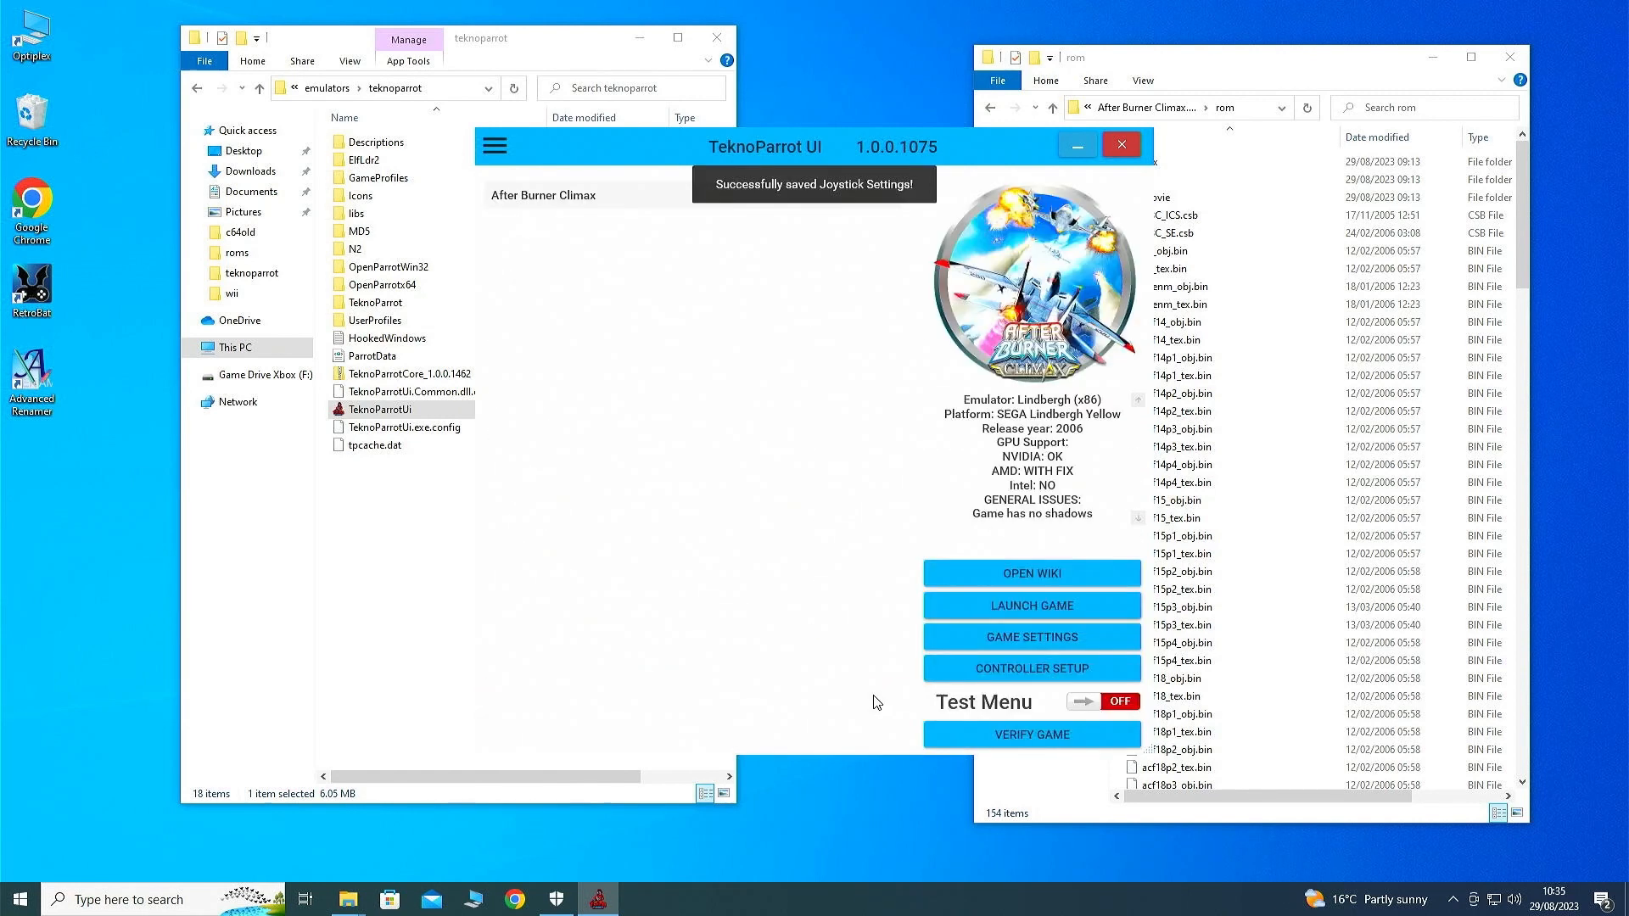
Launch After Burner Climax from TeknoParrot UI to test it, and close TeknoParrot UI
{"action": "left_click", "coordinate": [1036, 608]}
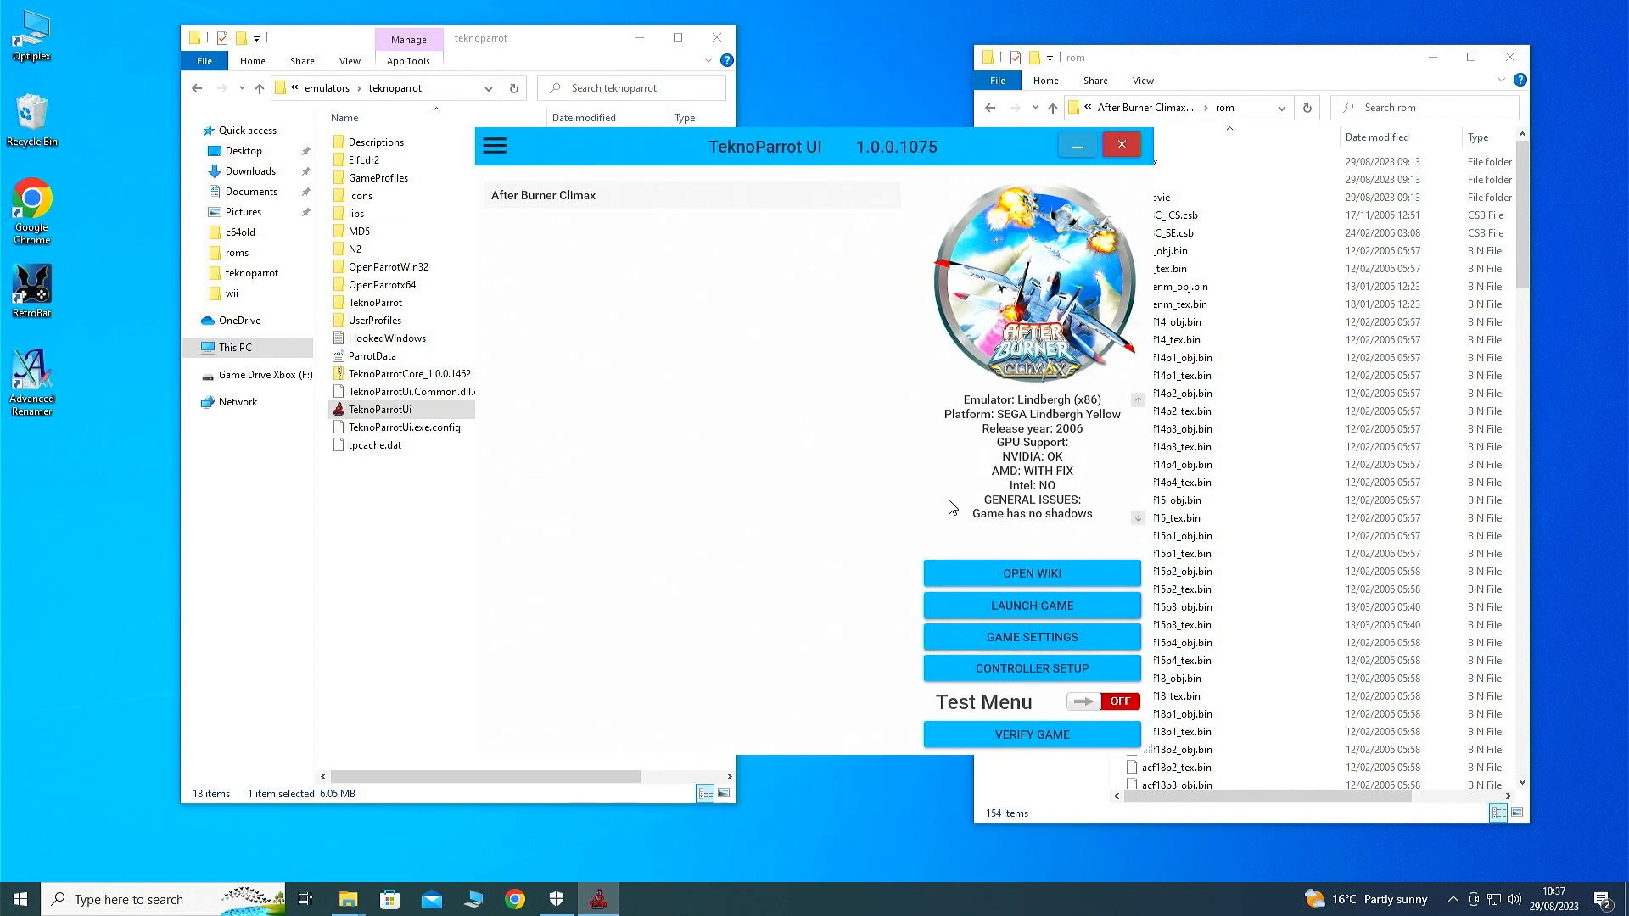
{"action": "left_click", "coordinate": [1124, 146]}
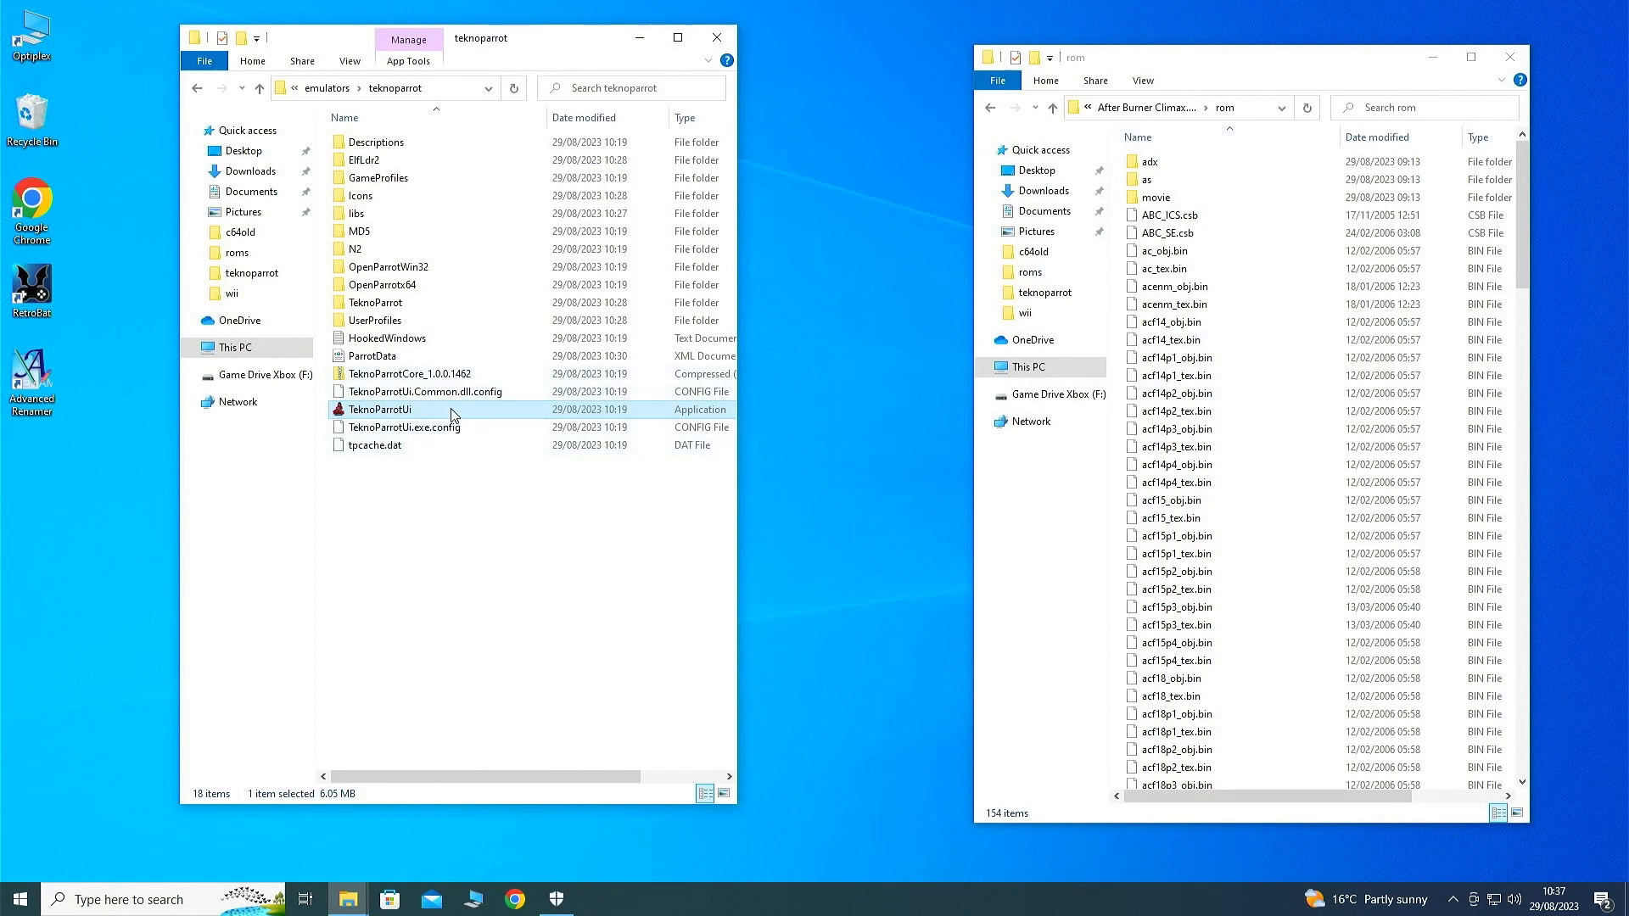
Open the emulator's GameProfiles folder and return the other File Explorer window to the roms teknoparrot folder
{"action": "double_click", "coordinate": [386, 180]}
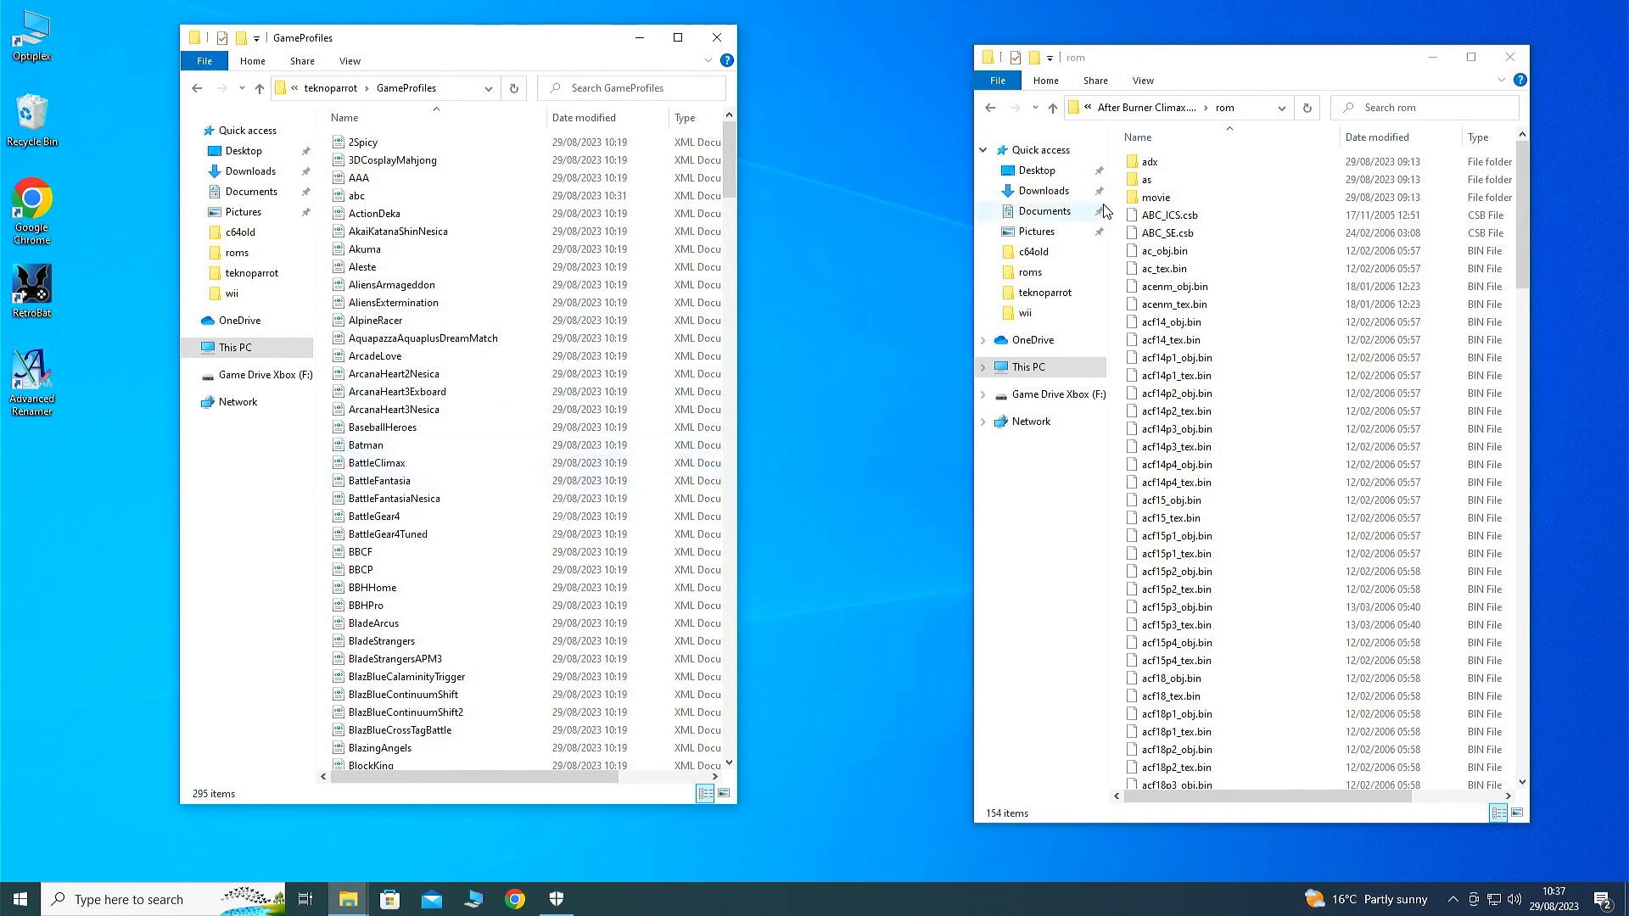
{"action": "left_click", "coordinate": [1059, 113]}
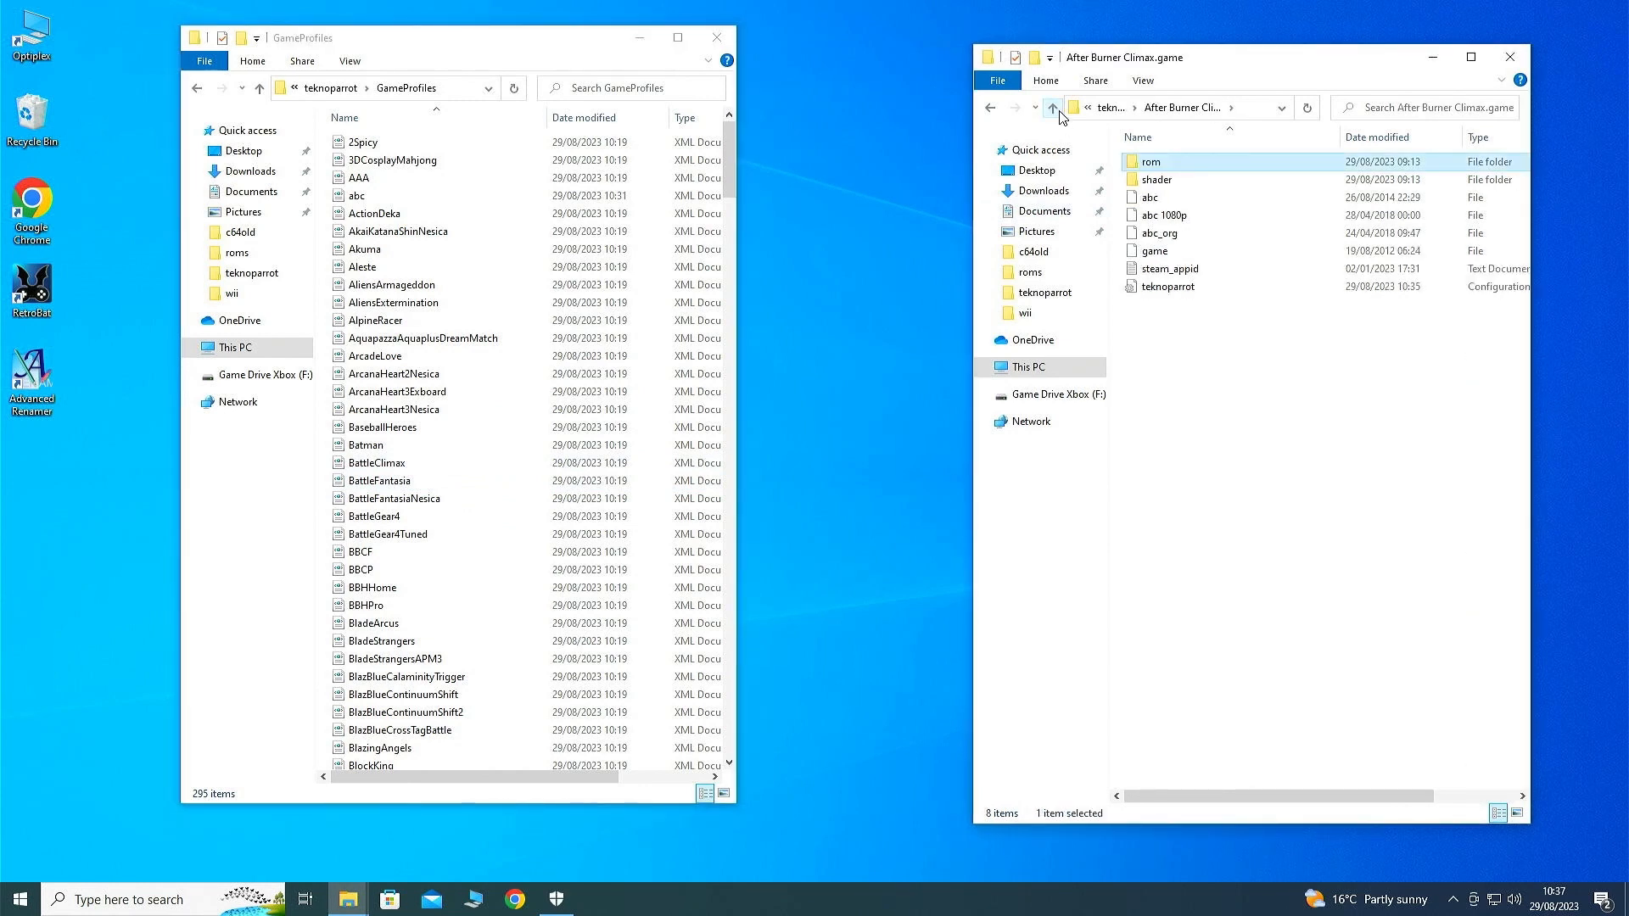
{"action": "left_click", "coordinate": [1060, 113]}
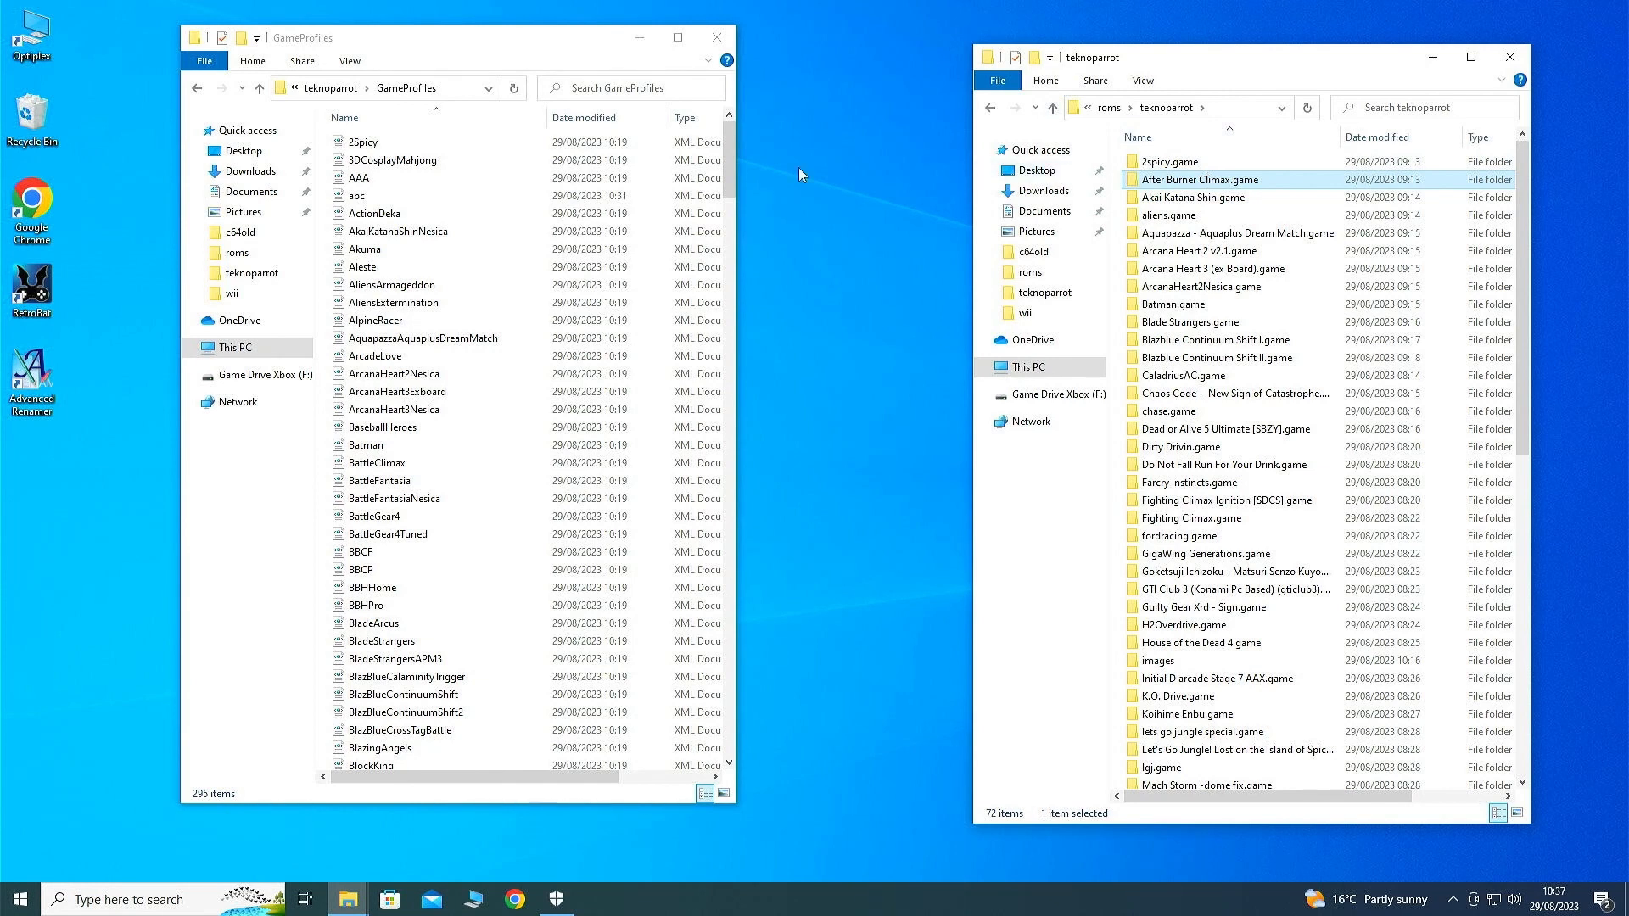
Edit the abc game profile in Notepad, replacing the GameName After Burner Climax with ABC, and save the file
{"action": "left_click", "coordinate": [391, 200]}
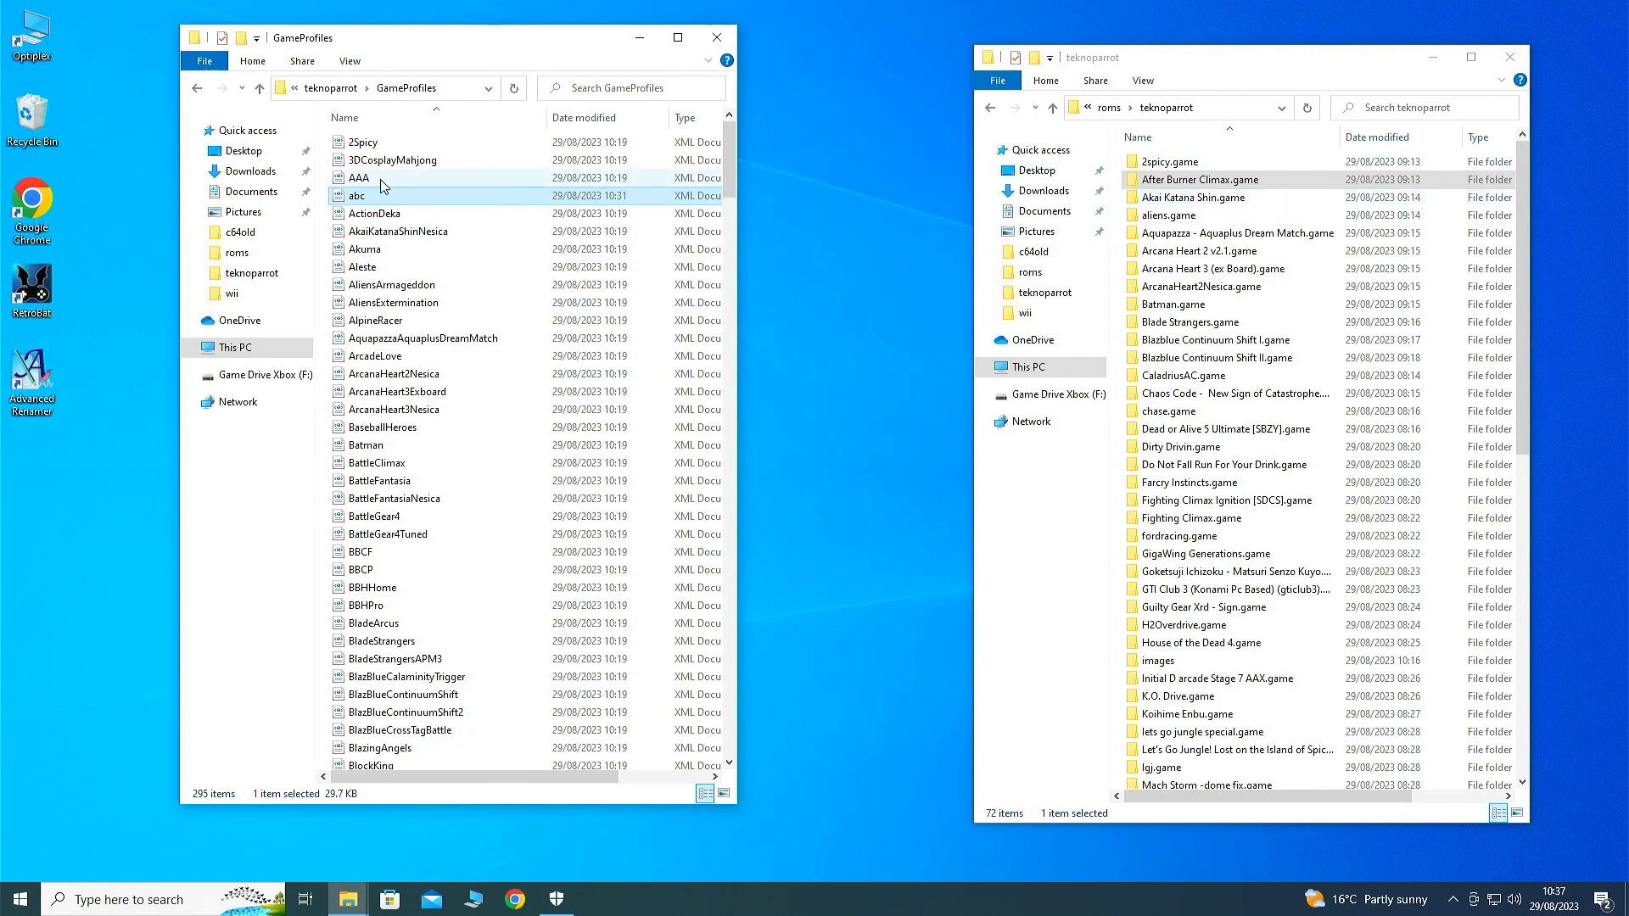
{"action": "right_click", "coordinate": [391, 199]}
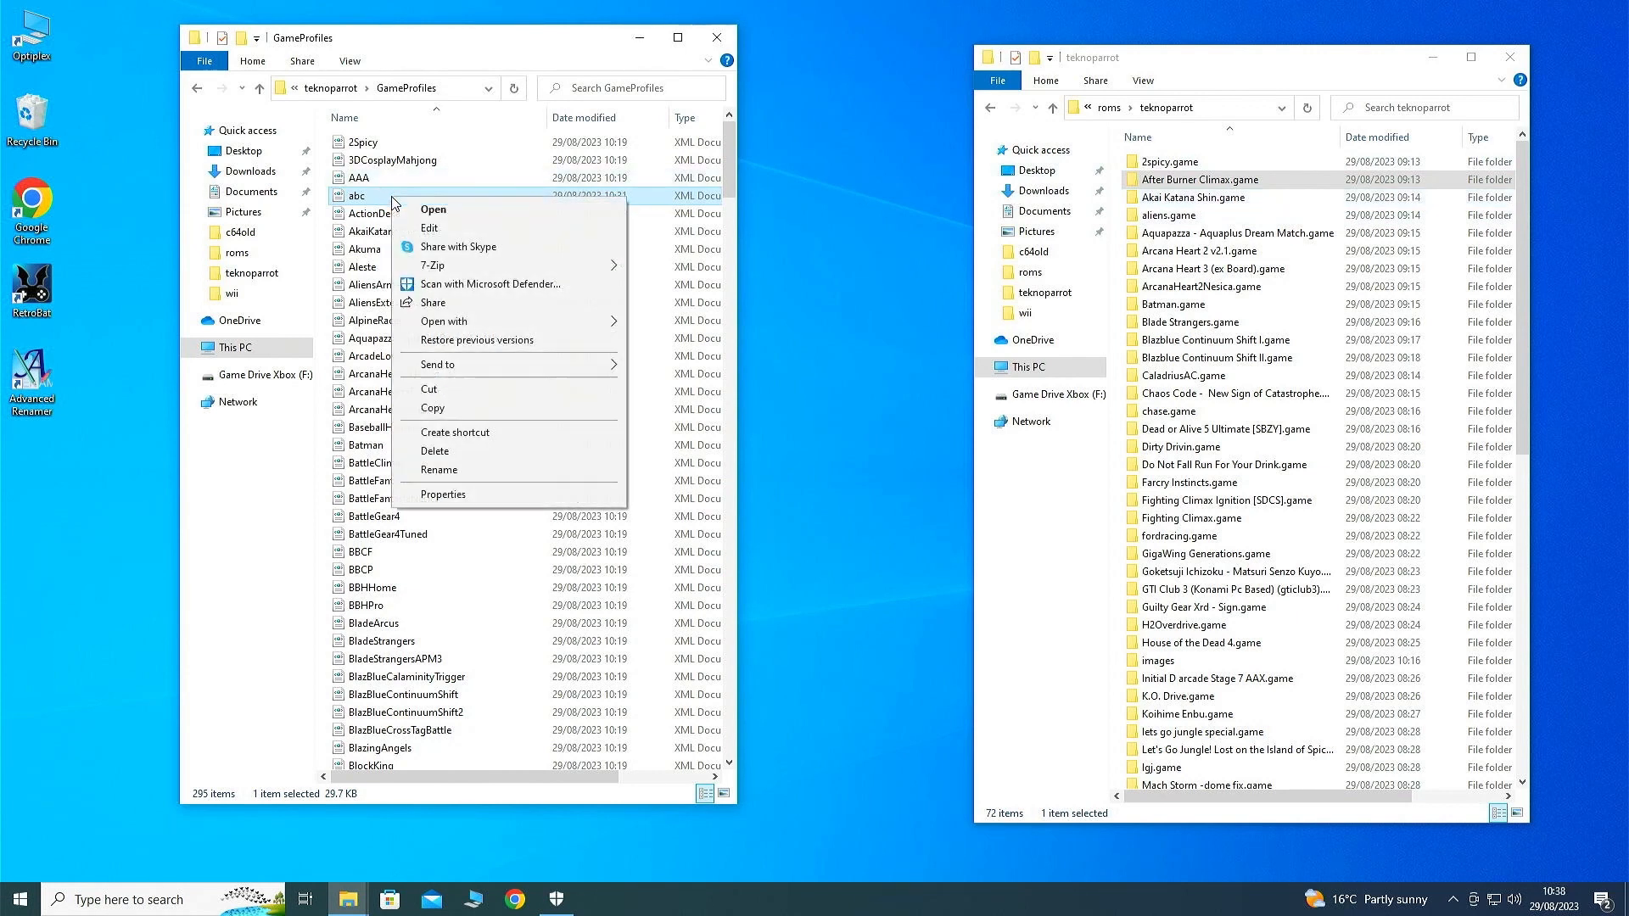
{"action": "left_click", "coordinate": [430, 228]}
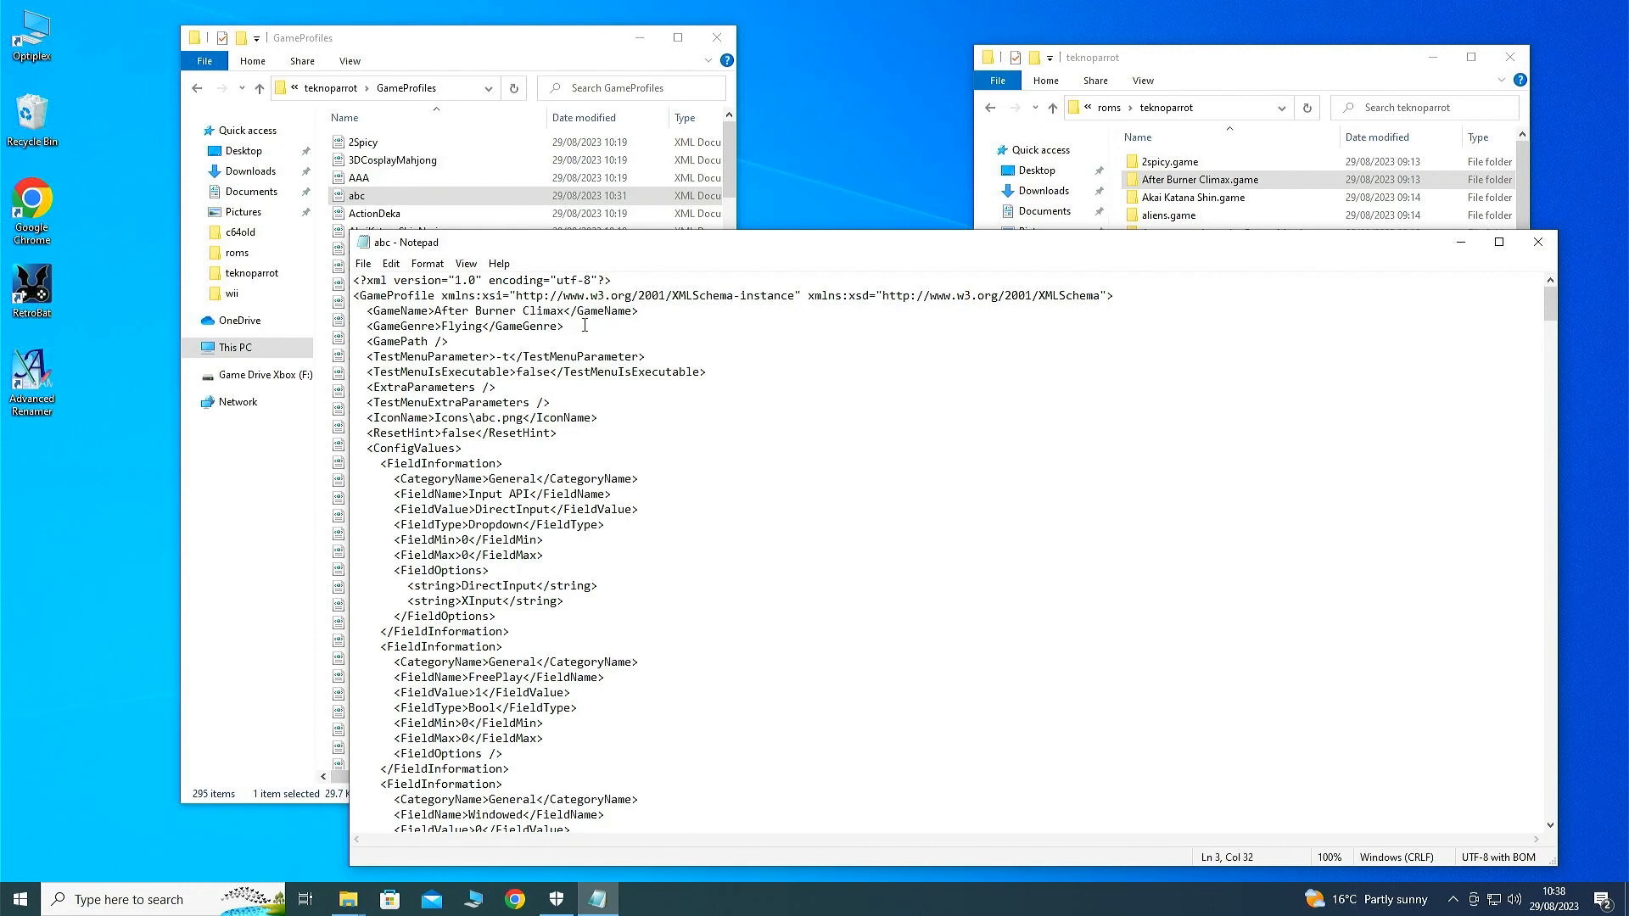
{"action": "key", "text": "BackSpace"}
{"action": "key", "text": "BackSpace"}
{"action": "key", "text": "BackSpace"}
{"action": "key", "text": "BackSpace"}
{"action": "key", "text": "BackSpace"}
{"action": "key", "text": "BackSpace"}
{"action": "key", "text": "BackSpace"}
{"action": "key", "text": "BackSpace"}
{"action": "key", "text": "BackSpace"}
{"action": "key", "text": "BackSpace"}
{"action": "key", "text": "BackSpace"}
{"action": "key", "text": "BackSpace"}
{"action": "key", "text": "BackSpace"}
{"action": "key", "text": "BackSpace"}
{"action": "key", "text": "BackSpace"}
{"action": "key", "text": "BackSpace"}
{"action": "key", "text": "BackSpace"}
{"action": "key", "text": "BackSpace"}
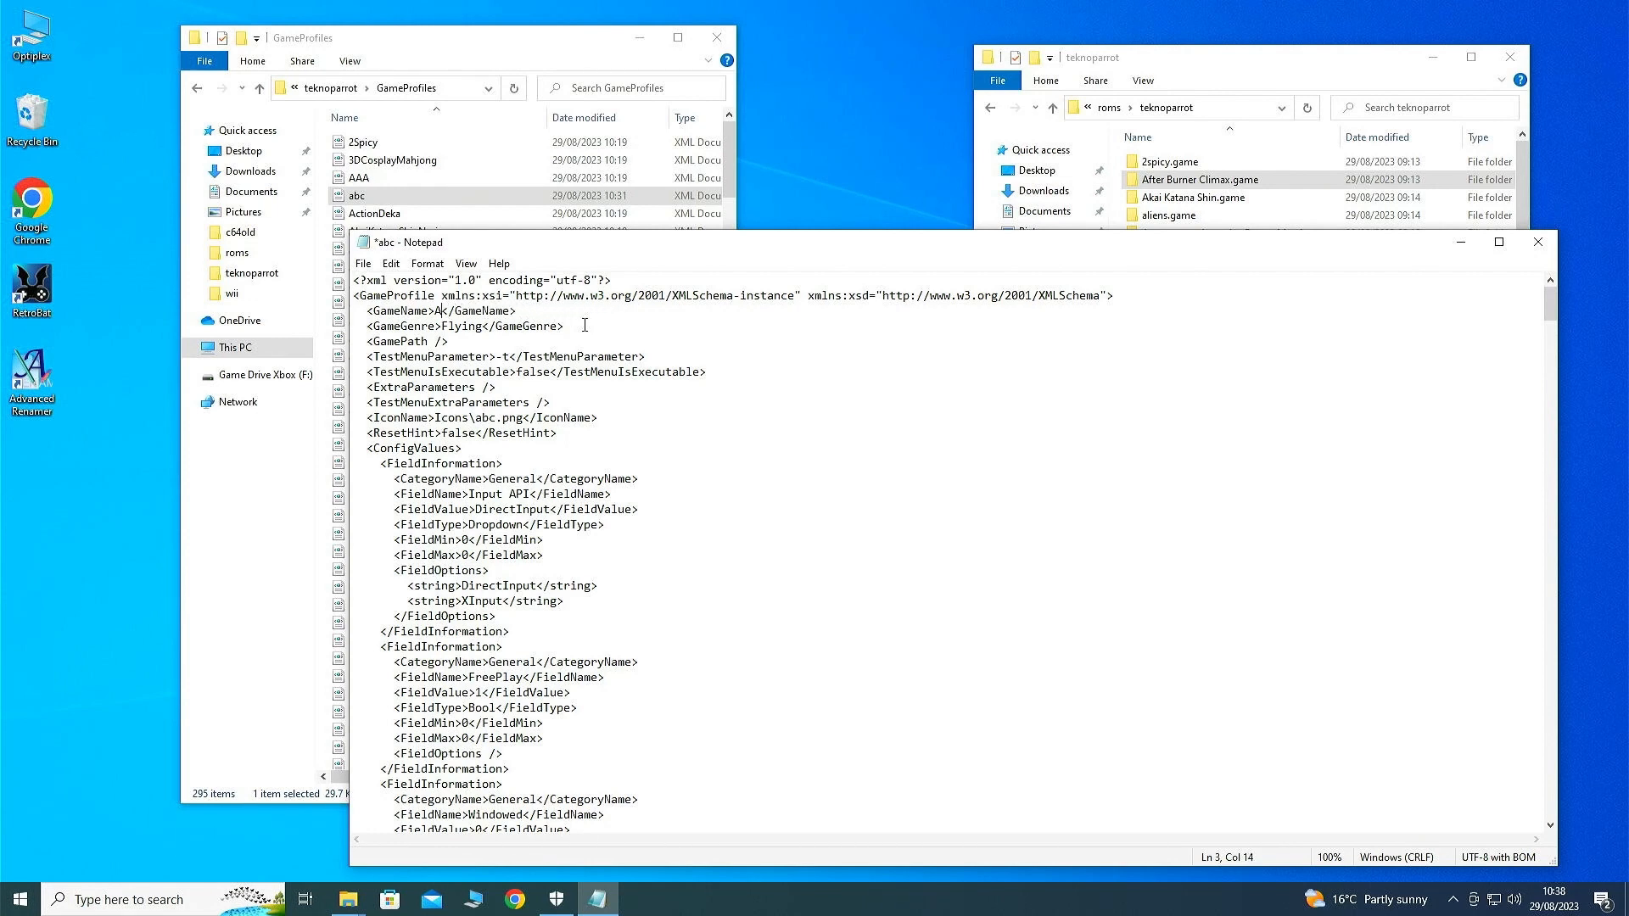
{"action": "type", "text": "BC"}
{"action": "left_click", "coordinate": [364, 265]}
{"action": "left_click", "coordinate": [392, 339]}
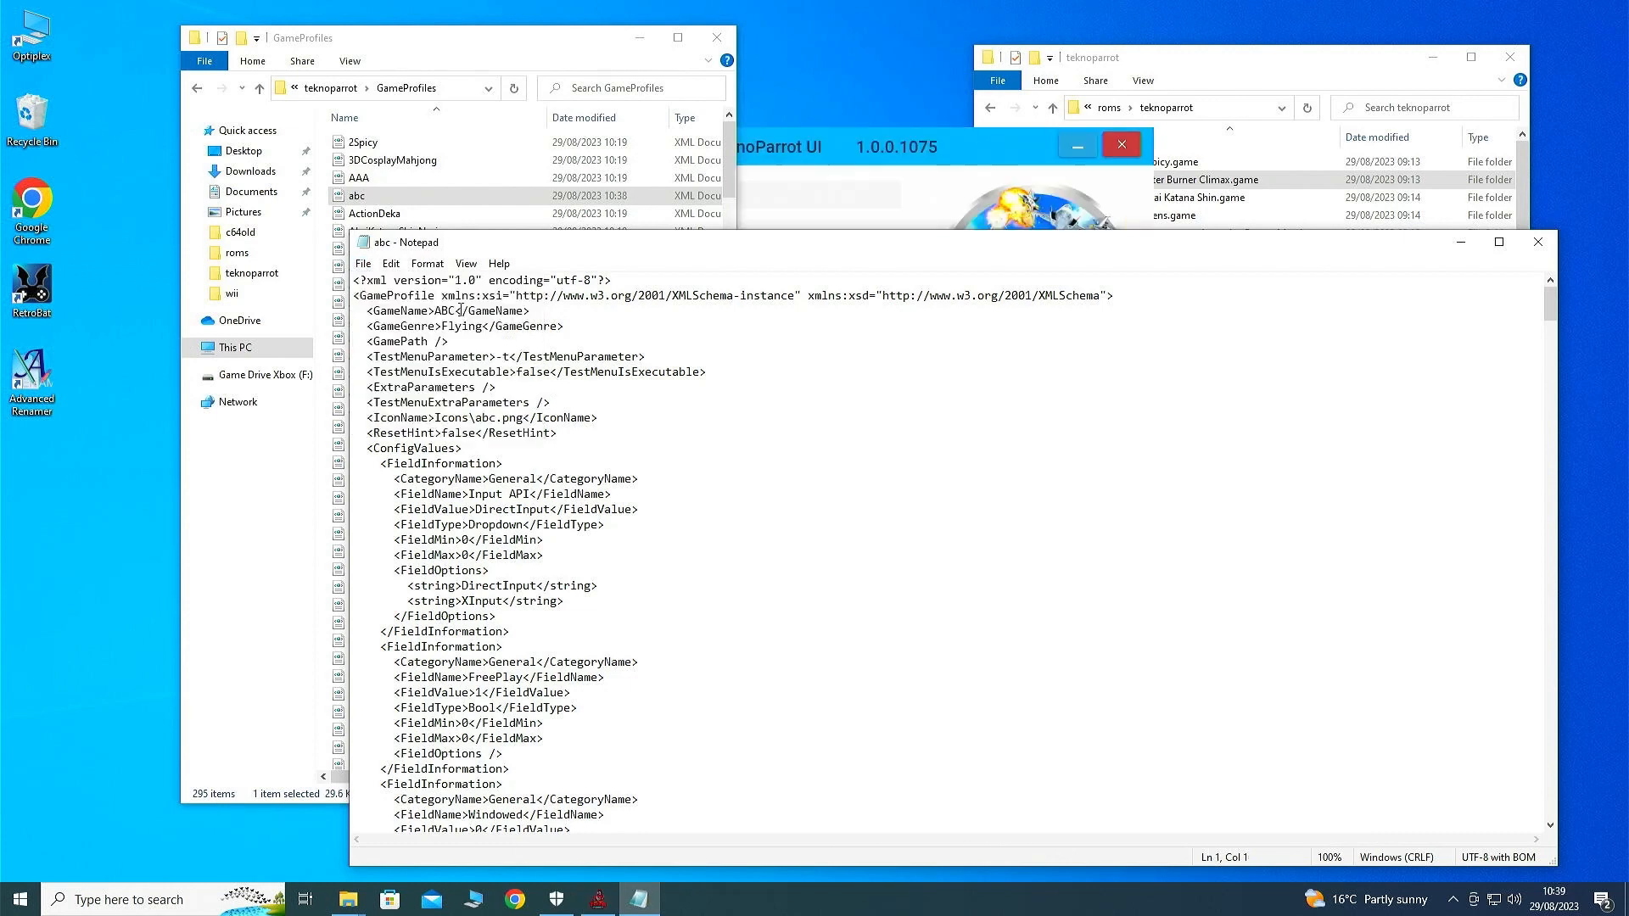
Copy the text After Burner Climax, without the .game ending, from the After Burner Climax.game folder name in the roms teknoparrot folder
{"action": "left_click", "coordinate": [1254, 181]}
{"action": "left_click", "coordinate": [1218, 181]}
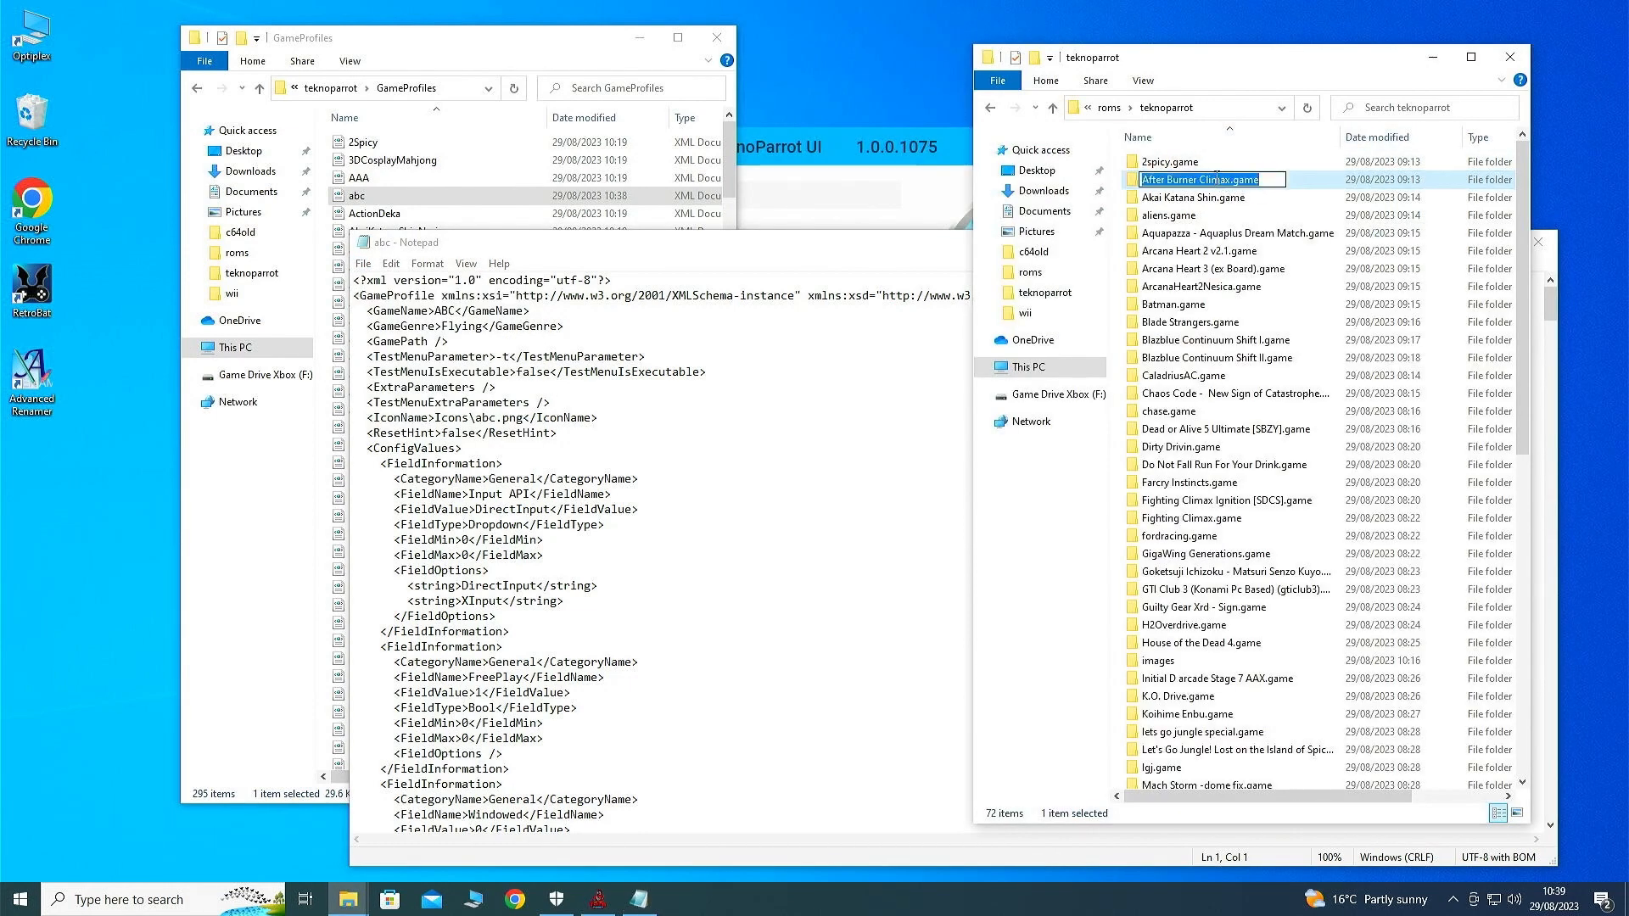
{"action": "left_click_drag", "start_coordinate": [1230, 180], "coordinate": [1143, 178]}
{"action": "right_click", "coordinate": [1190, 179]}
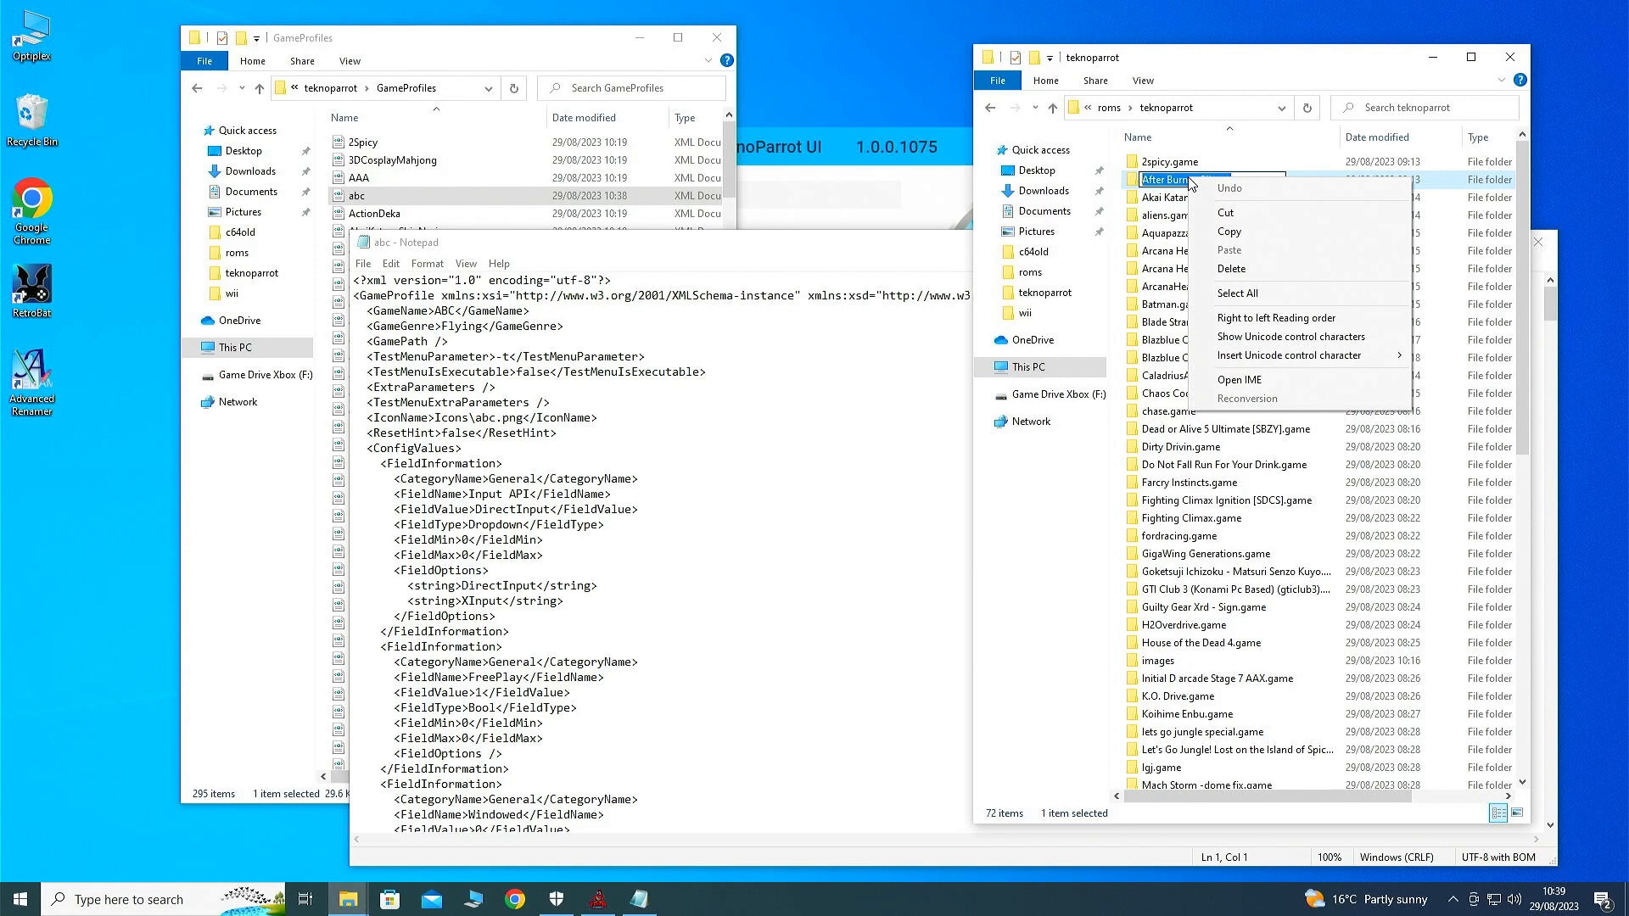
{"action": "left_click", "coordinate": [1228, 233]}
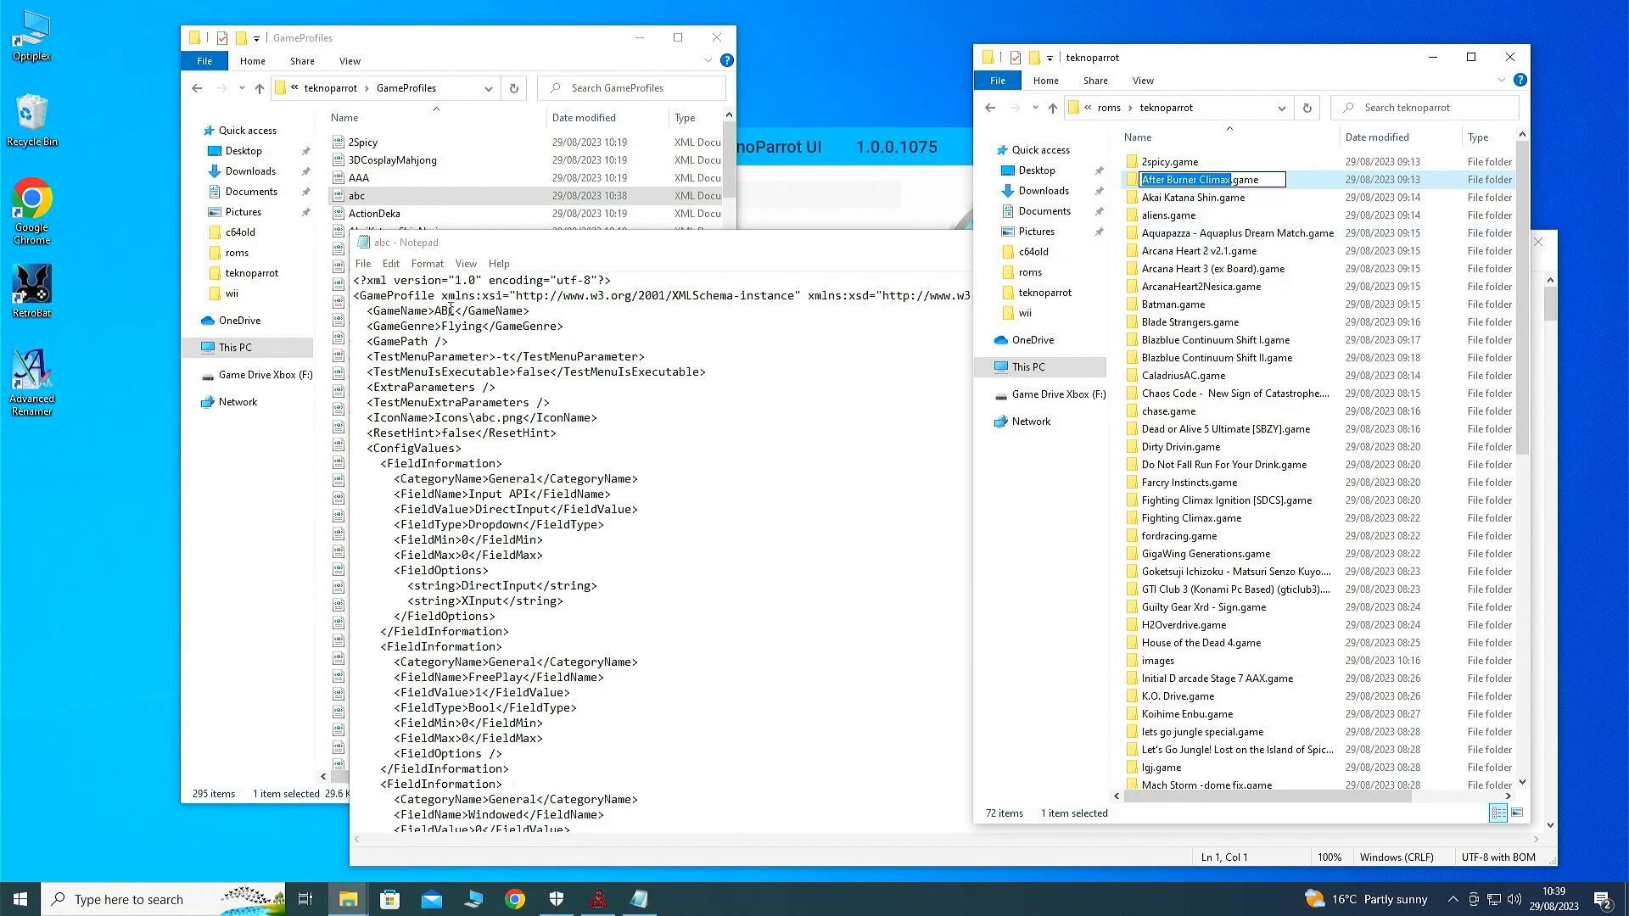
Replace the GameName in the abc profile with the copied After Burner Climax, save the file and close Notepad
{"action": "left_click_drag", "start_coordinate": [456, 312], "coordinate": [443, 312]}
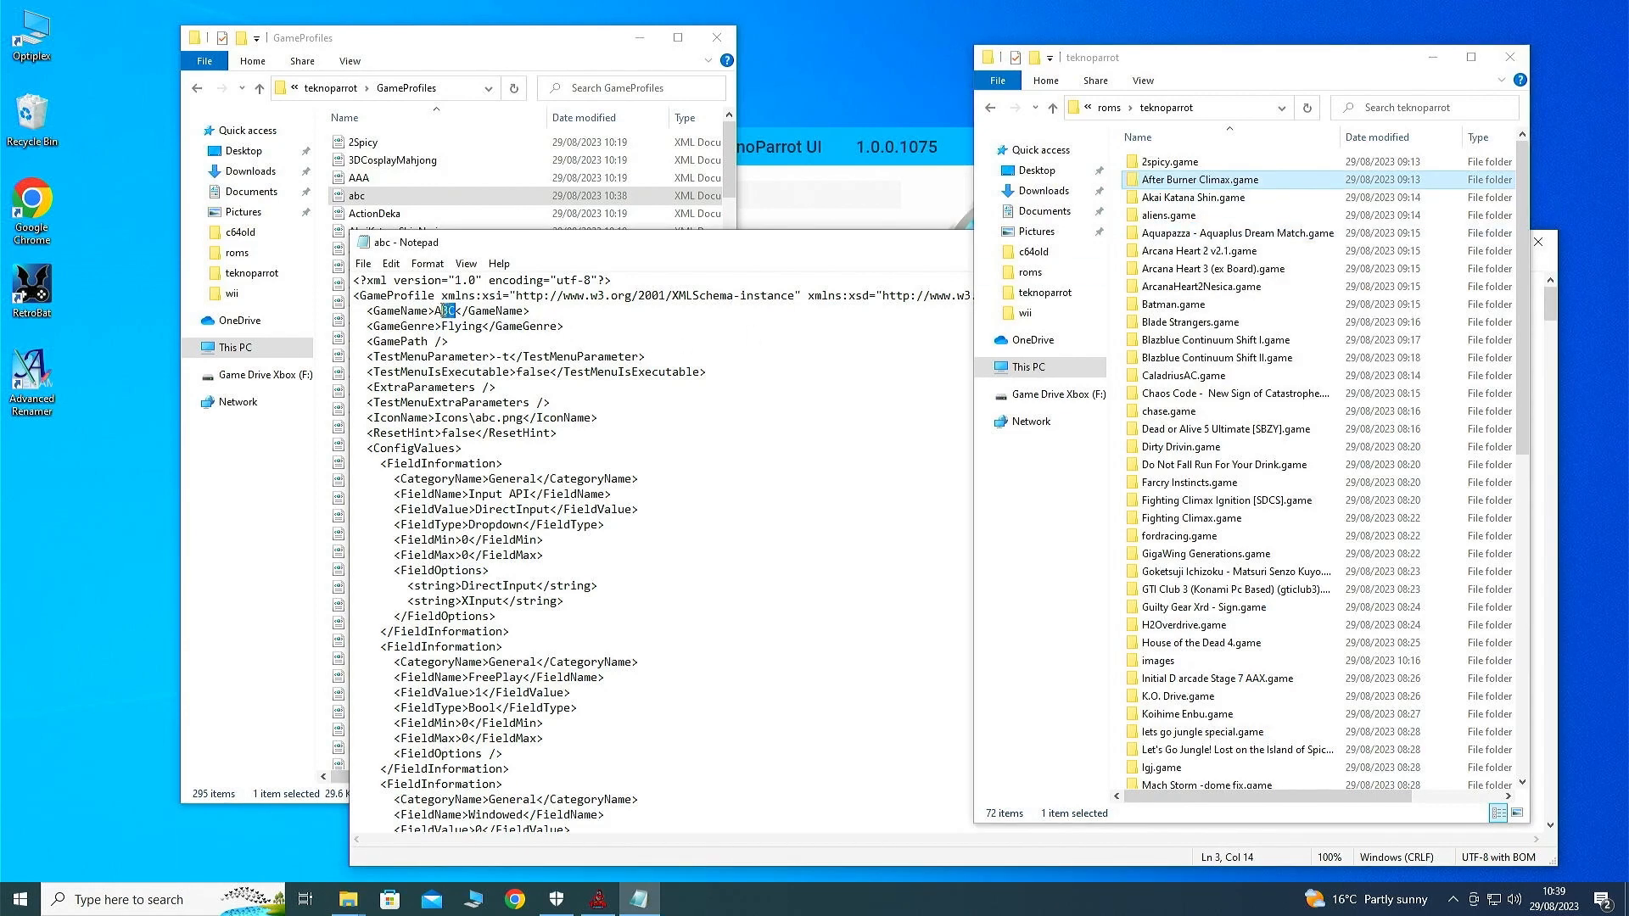
{"action": "right_click", "coordinate": [443, 309]}
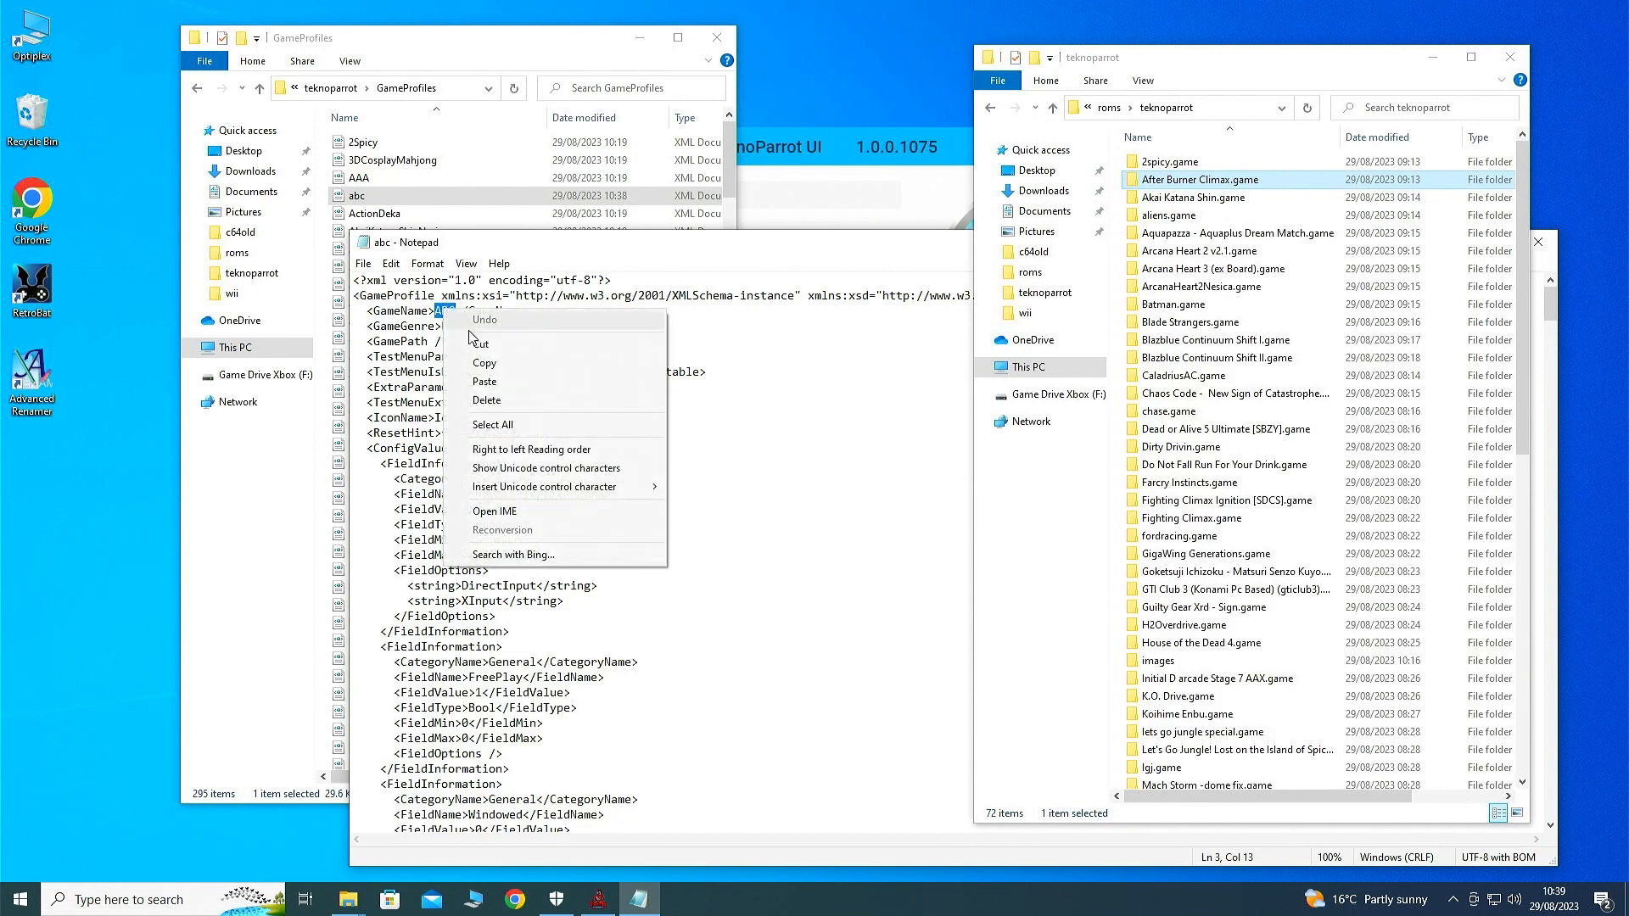
{"action": "left_click", "coordinate": [498, 382]}
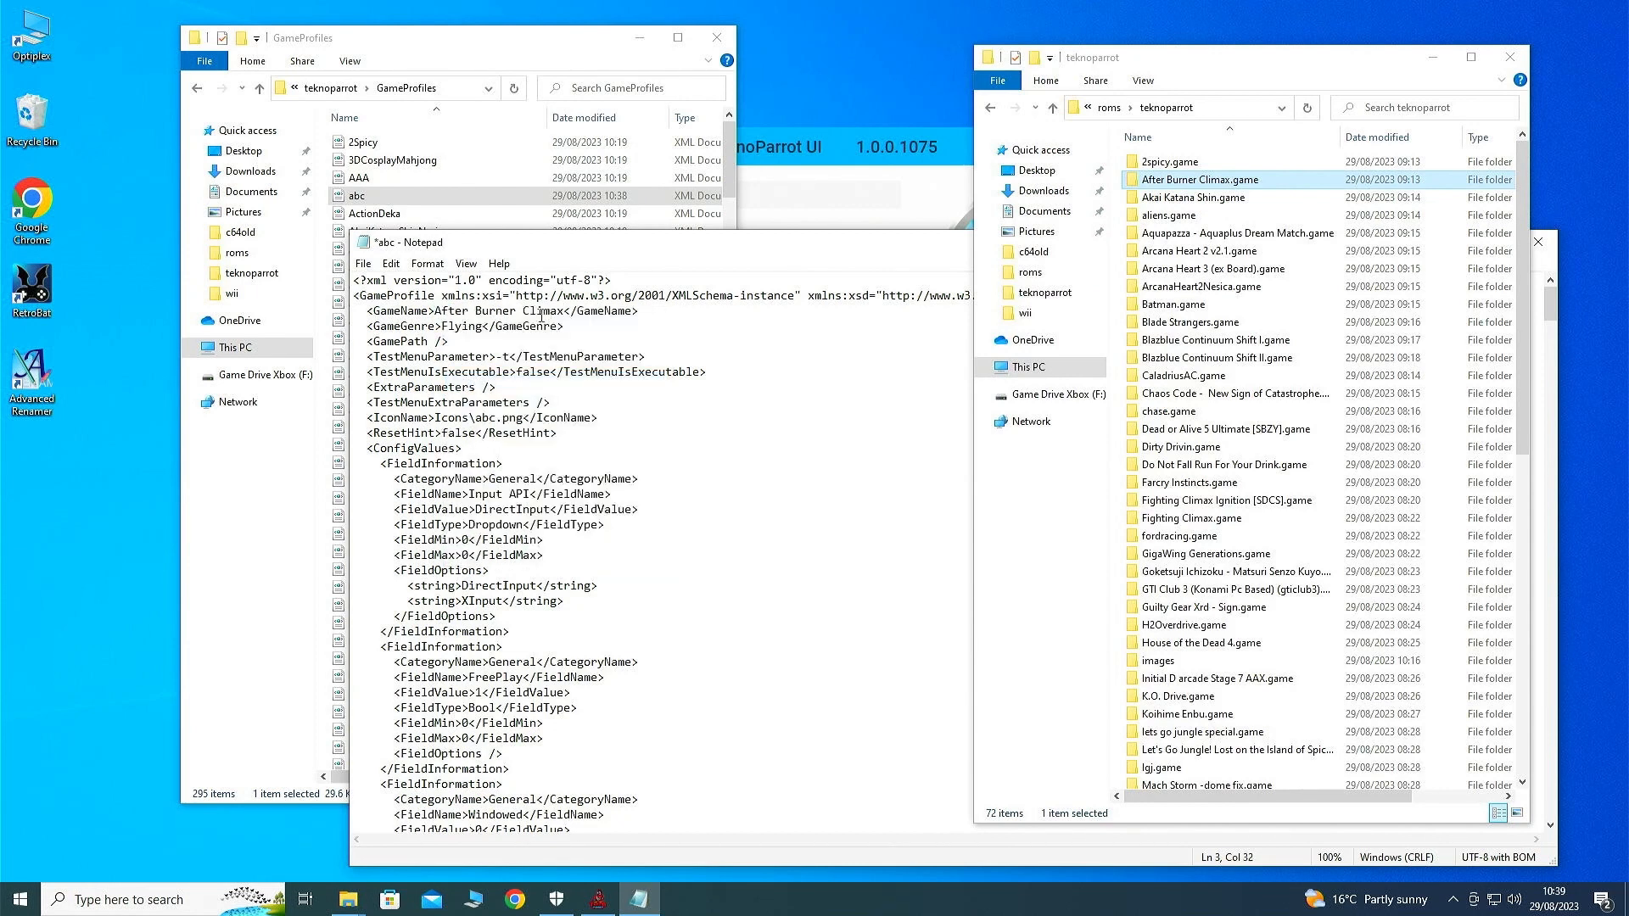
{"action": "left_click", "coordinate": [363, 264]}
{"action": "left_click", "coordinate": [390, 340]}
{"action": "left_click", "coordinate": [816, 247]}
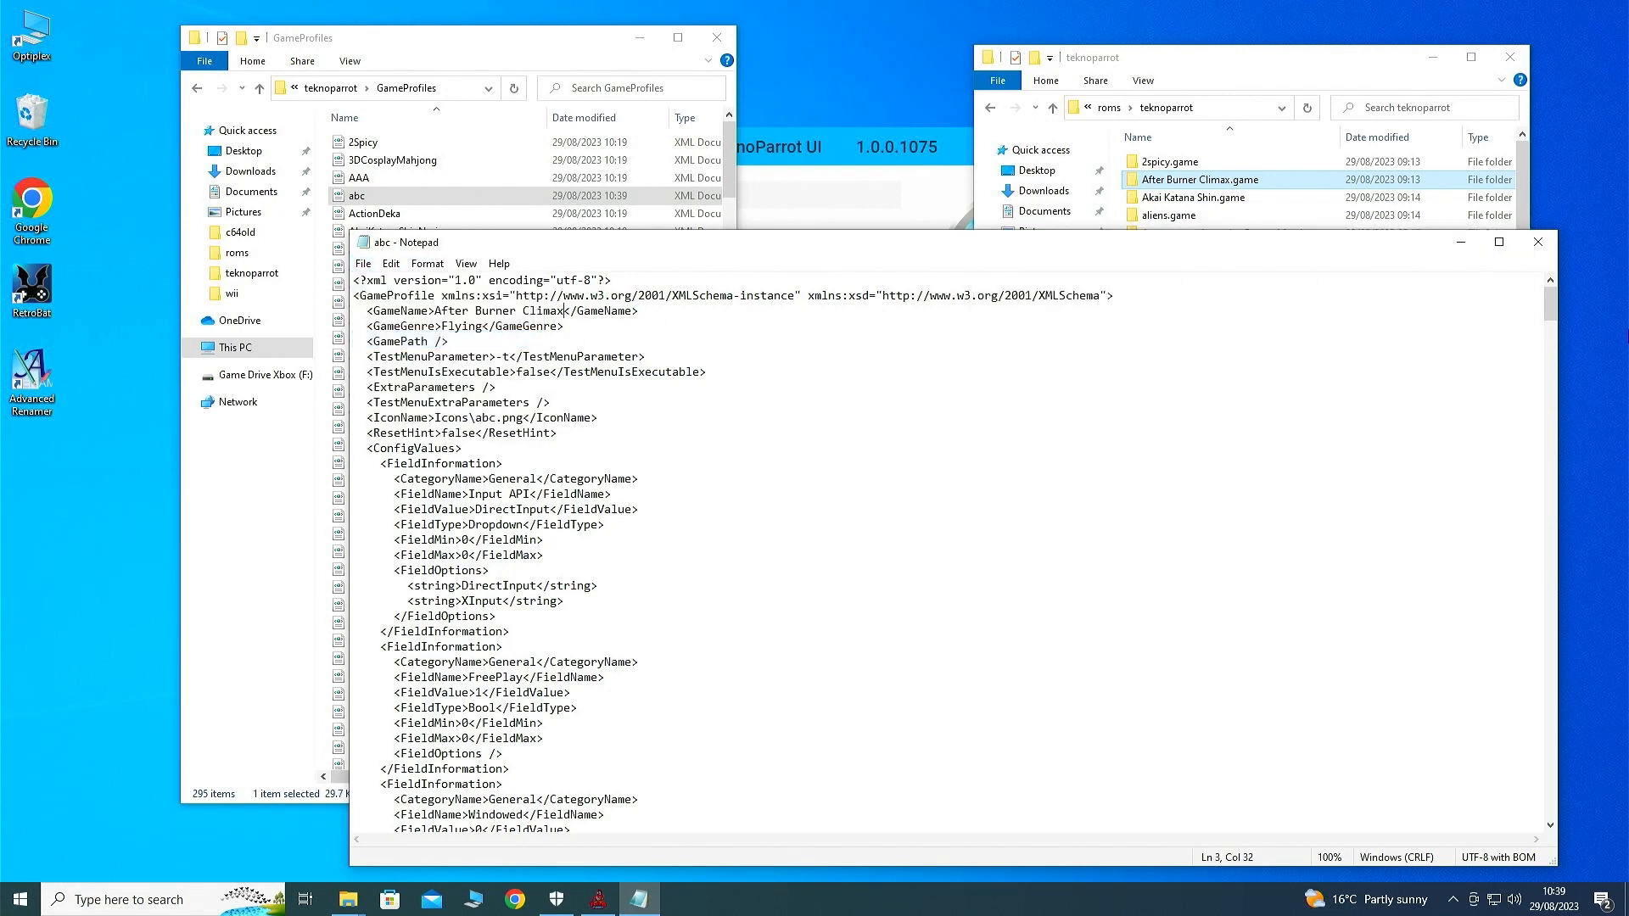
{"action": "left_click", "coordinate": [1537, 243]}
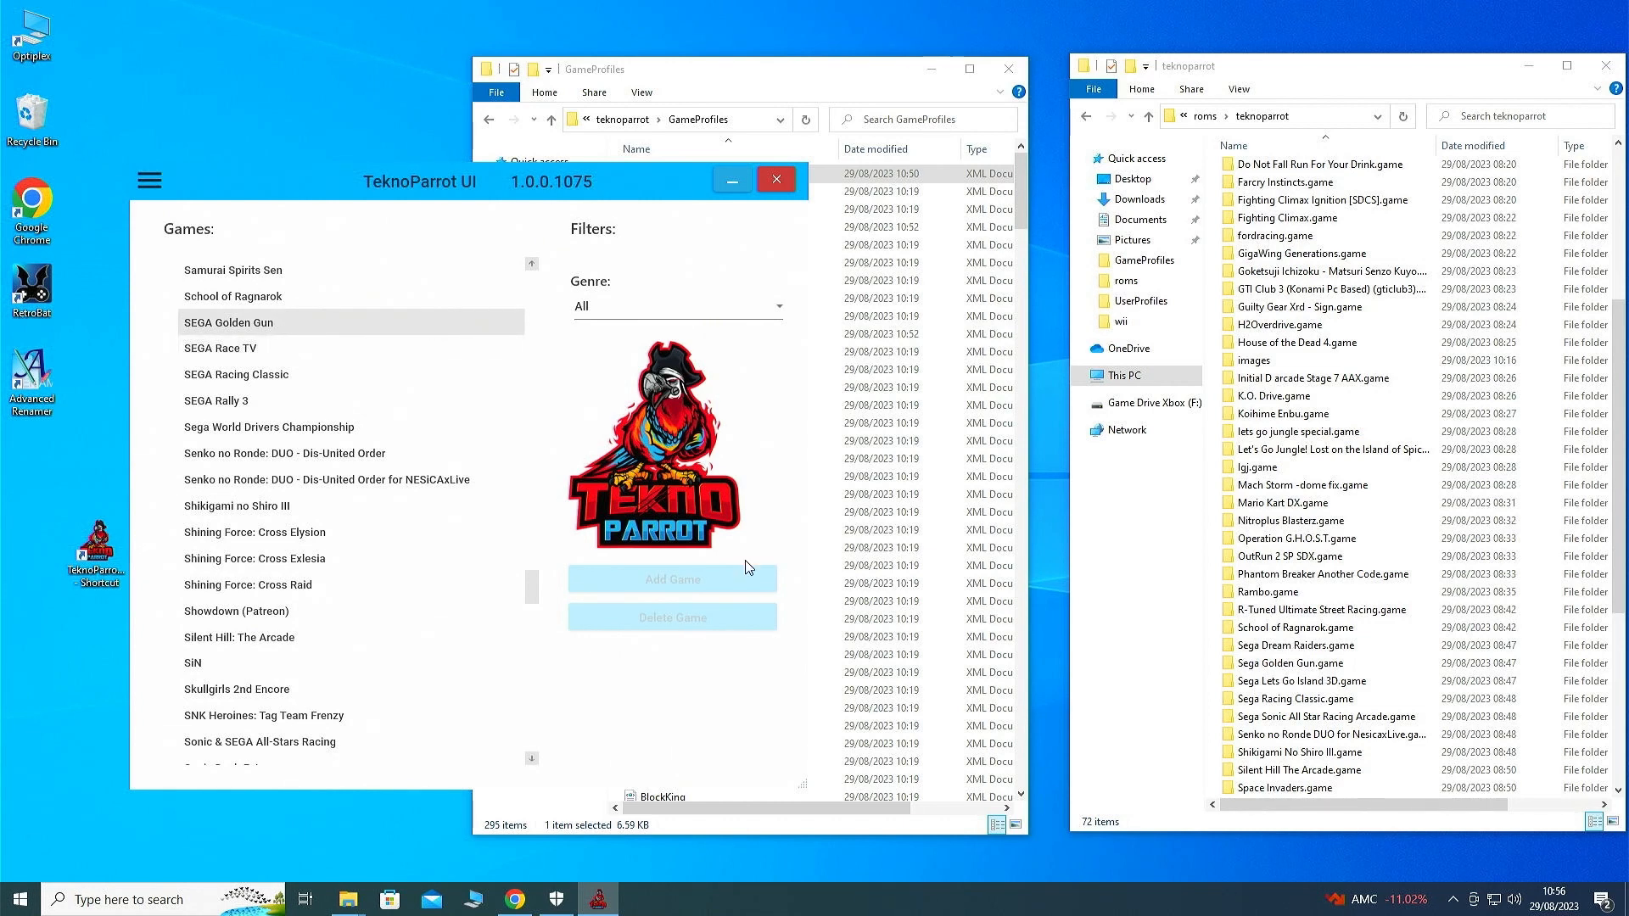
Add SEGA Golden Gun to the library in TeknoParrot UI
{"action": "left_click", "coordinate": [280, 322]}
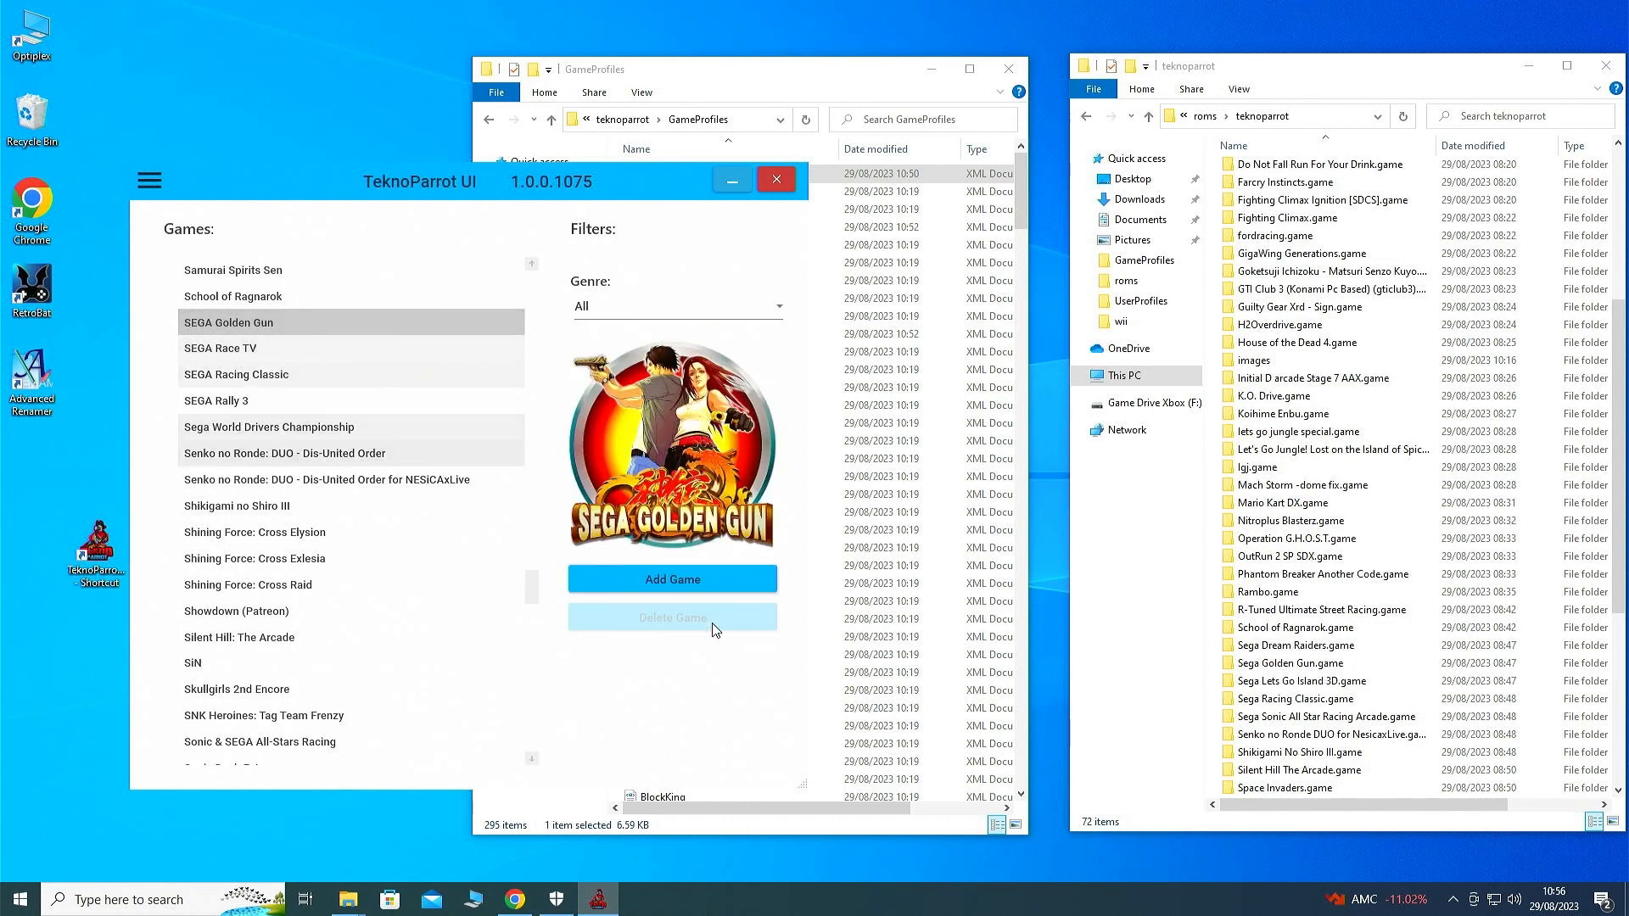
{"action": "left_click", "coordinate": [712, 594]}
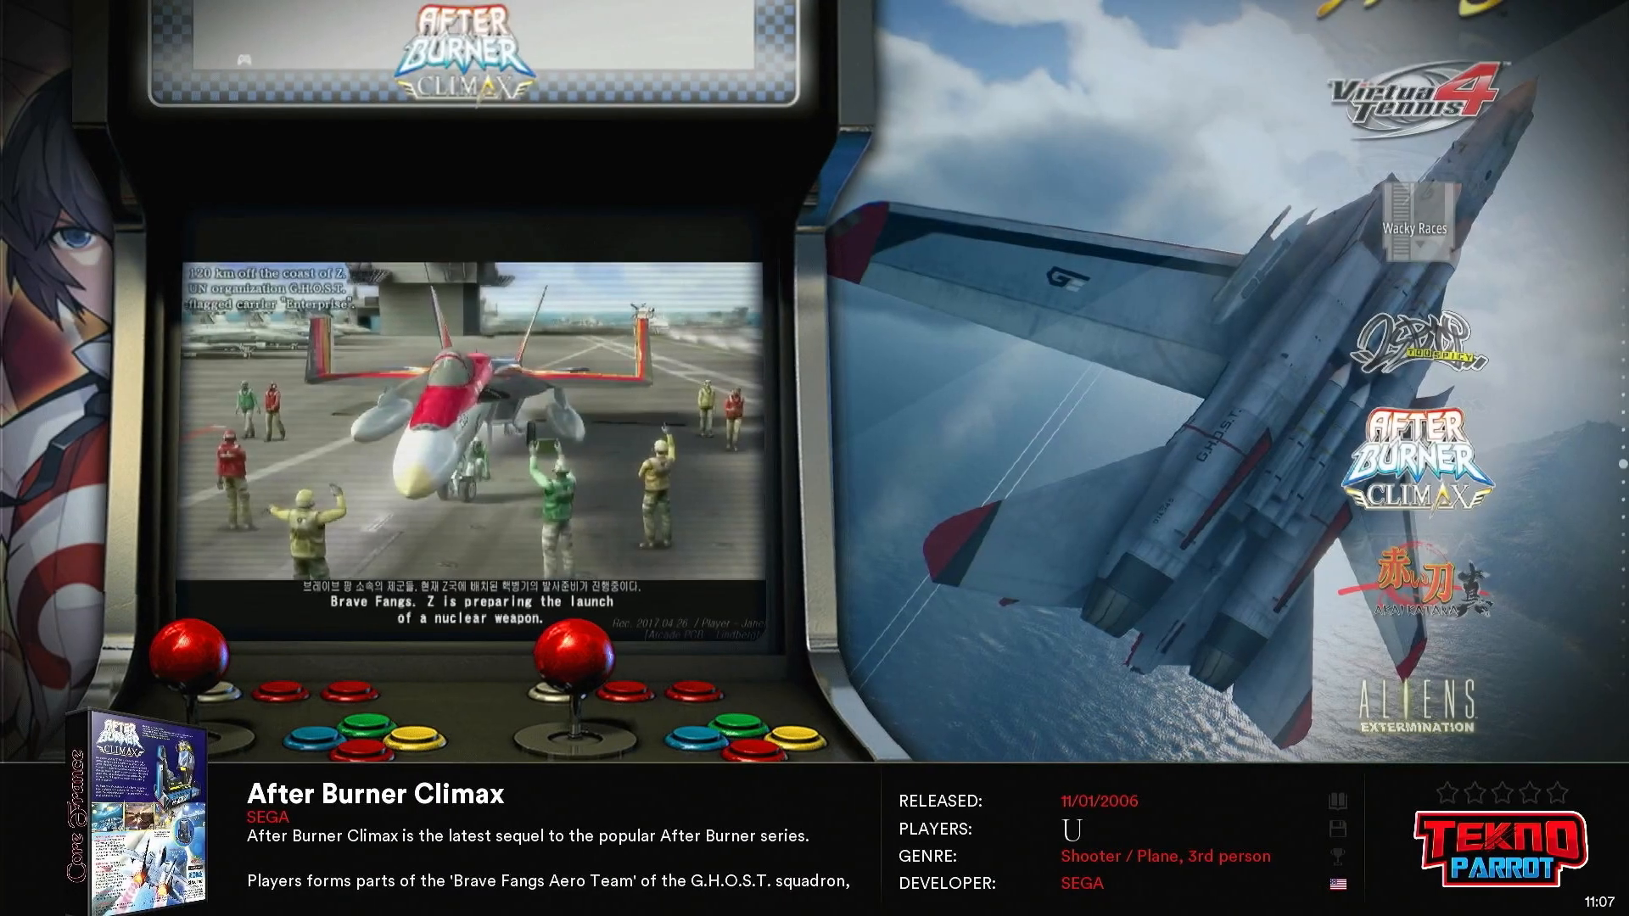
Try launching Akai Katana from the TeknoParrot game list in RetroBat, and return to the desktop
{"action": "key", "text": "Down"}
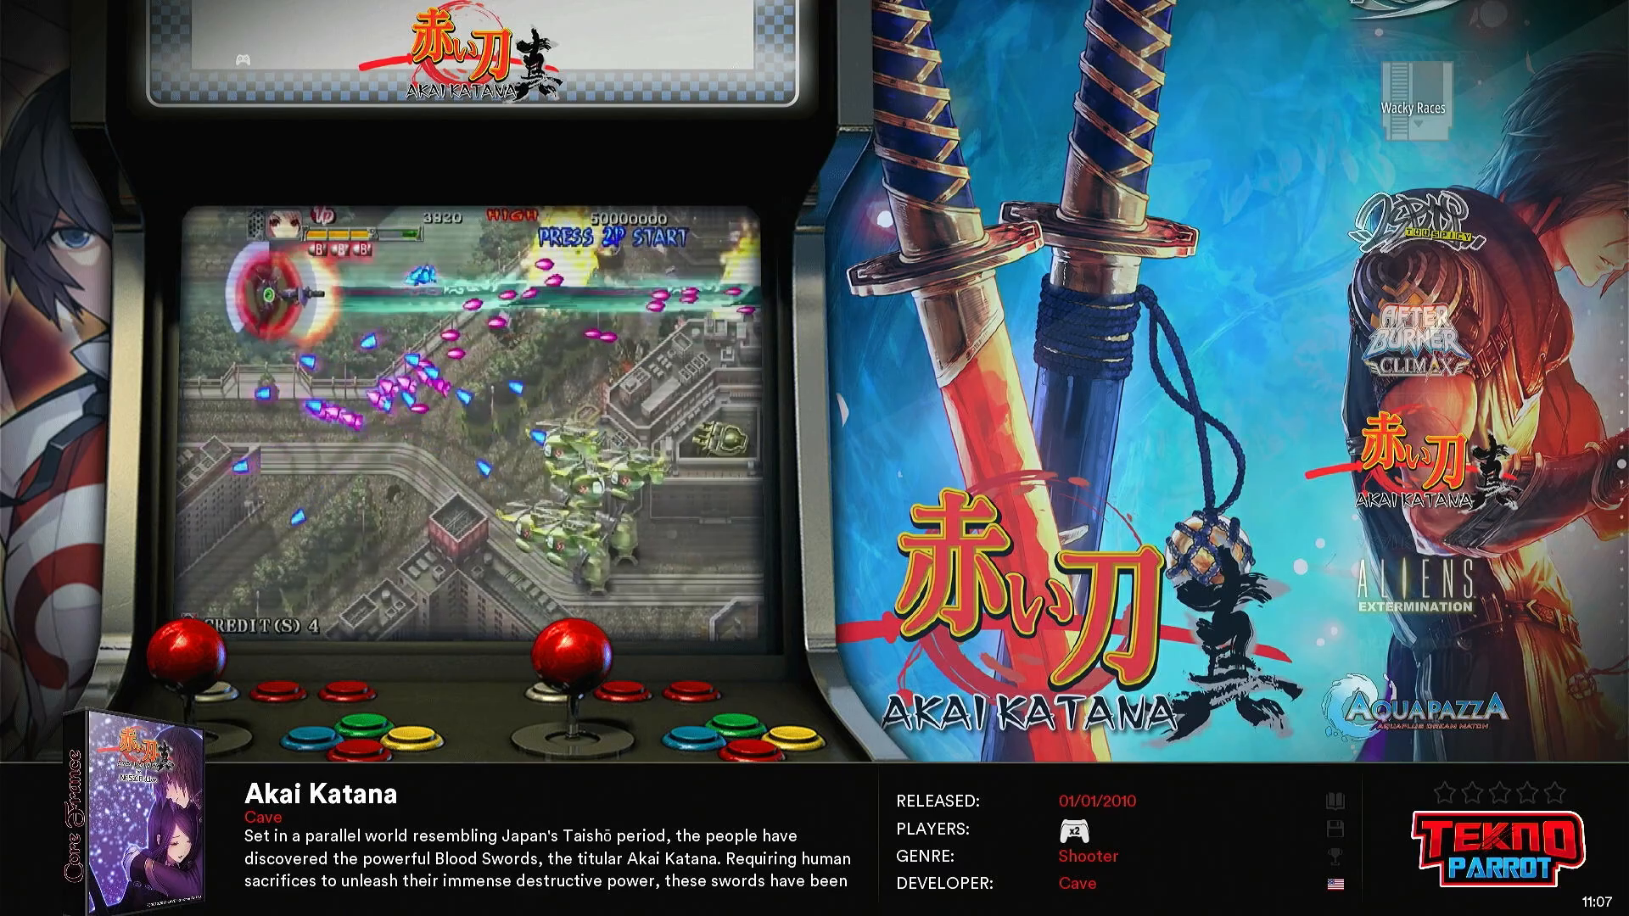
{"action": "key", "text": "Return"}
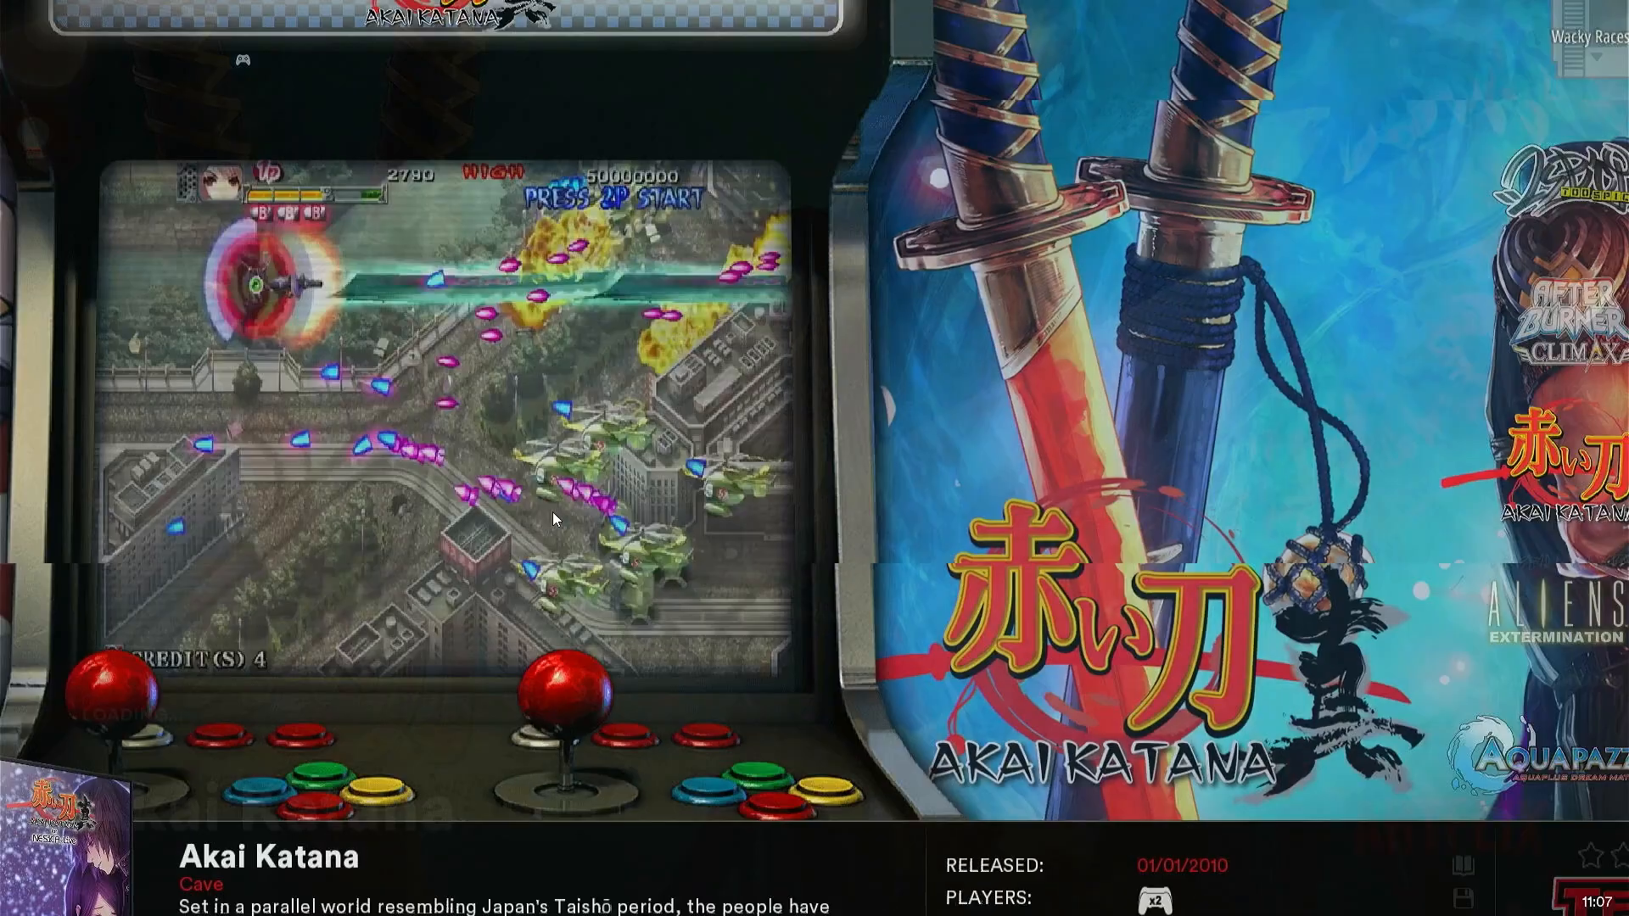
{"action": "key", "text": "space"}
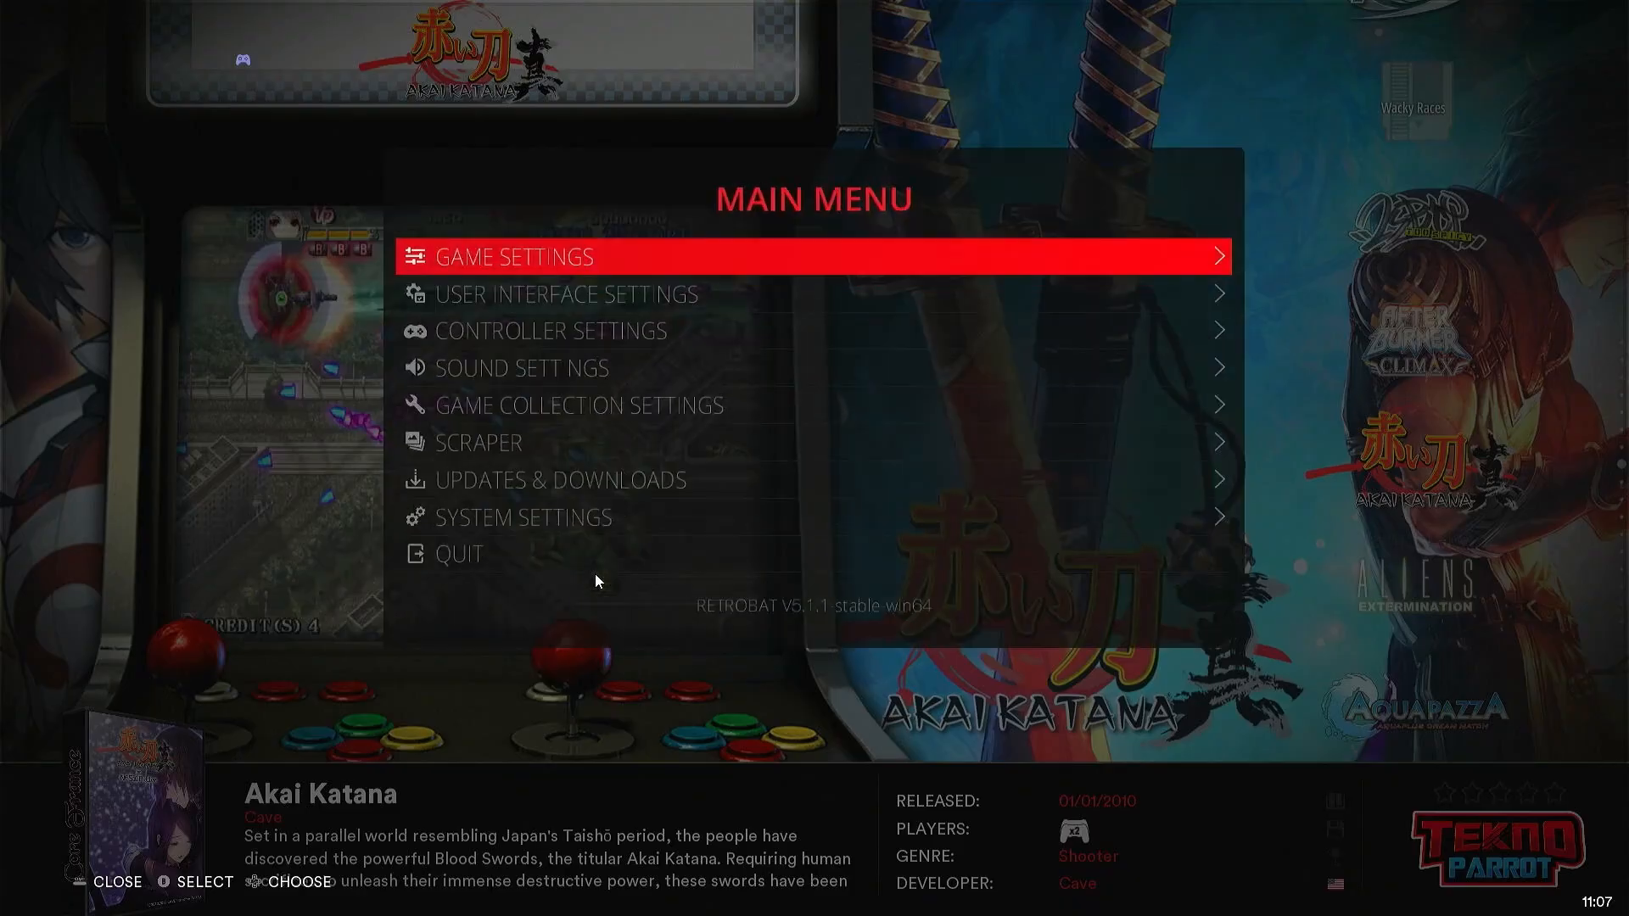
{"action": "left_click", "coordinate": [596, 576]}
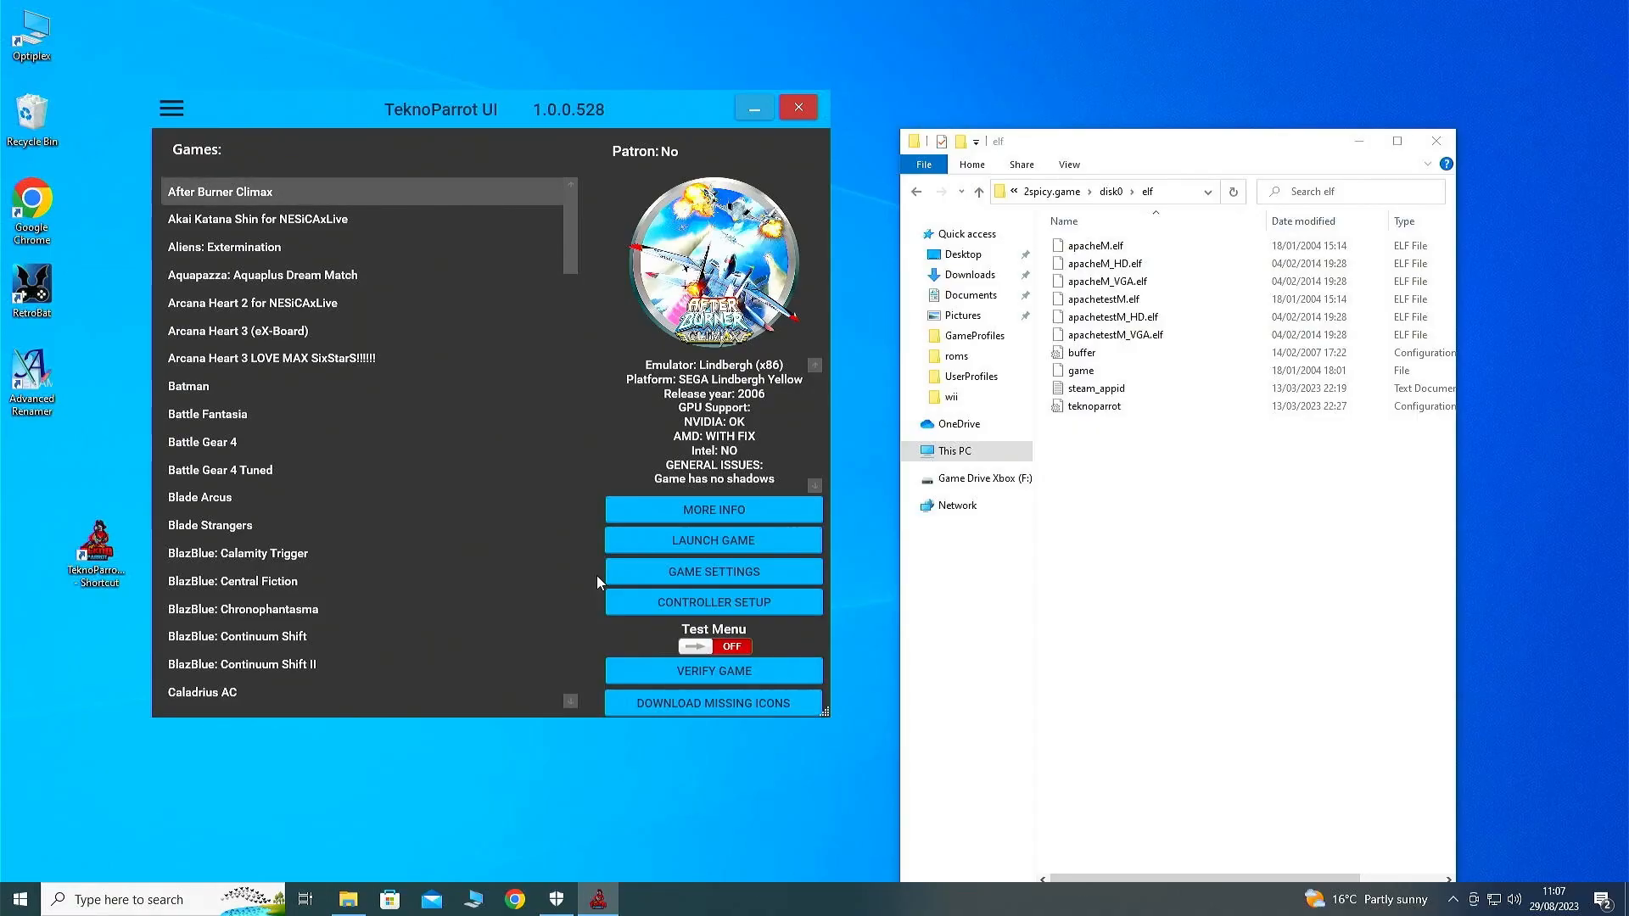
Open the AkaiKatanaShinNesica profile from the emulator's GameProfiles folder for editing in Notepad
{"action": "left_click", "coordinate": [254, 581]}
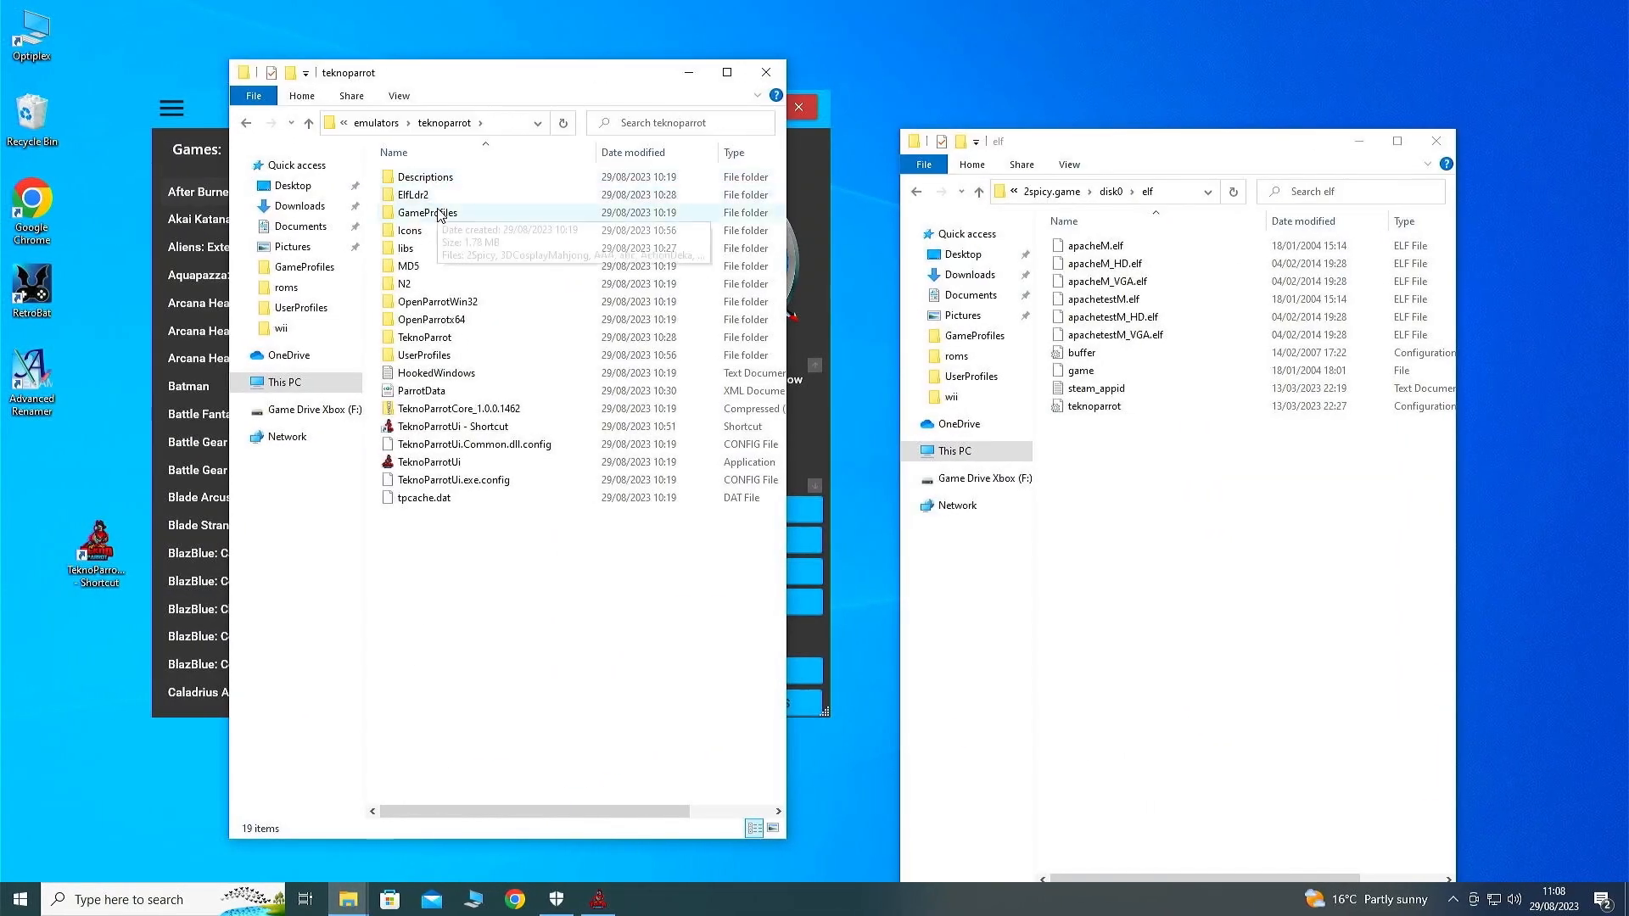
{"action": "double_click", "coordinate": [428, 212]}
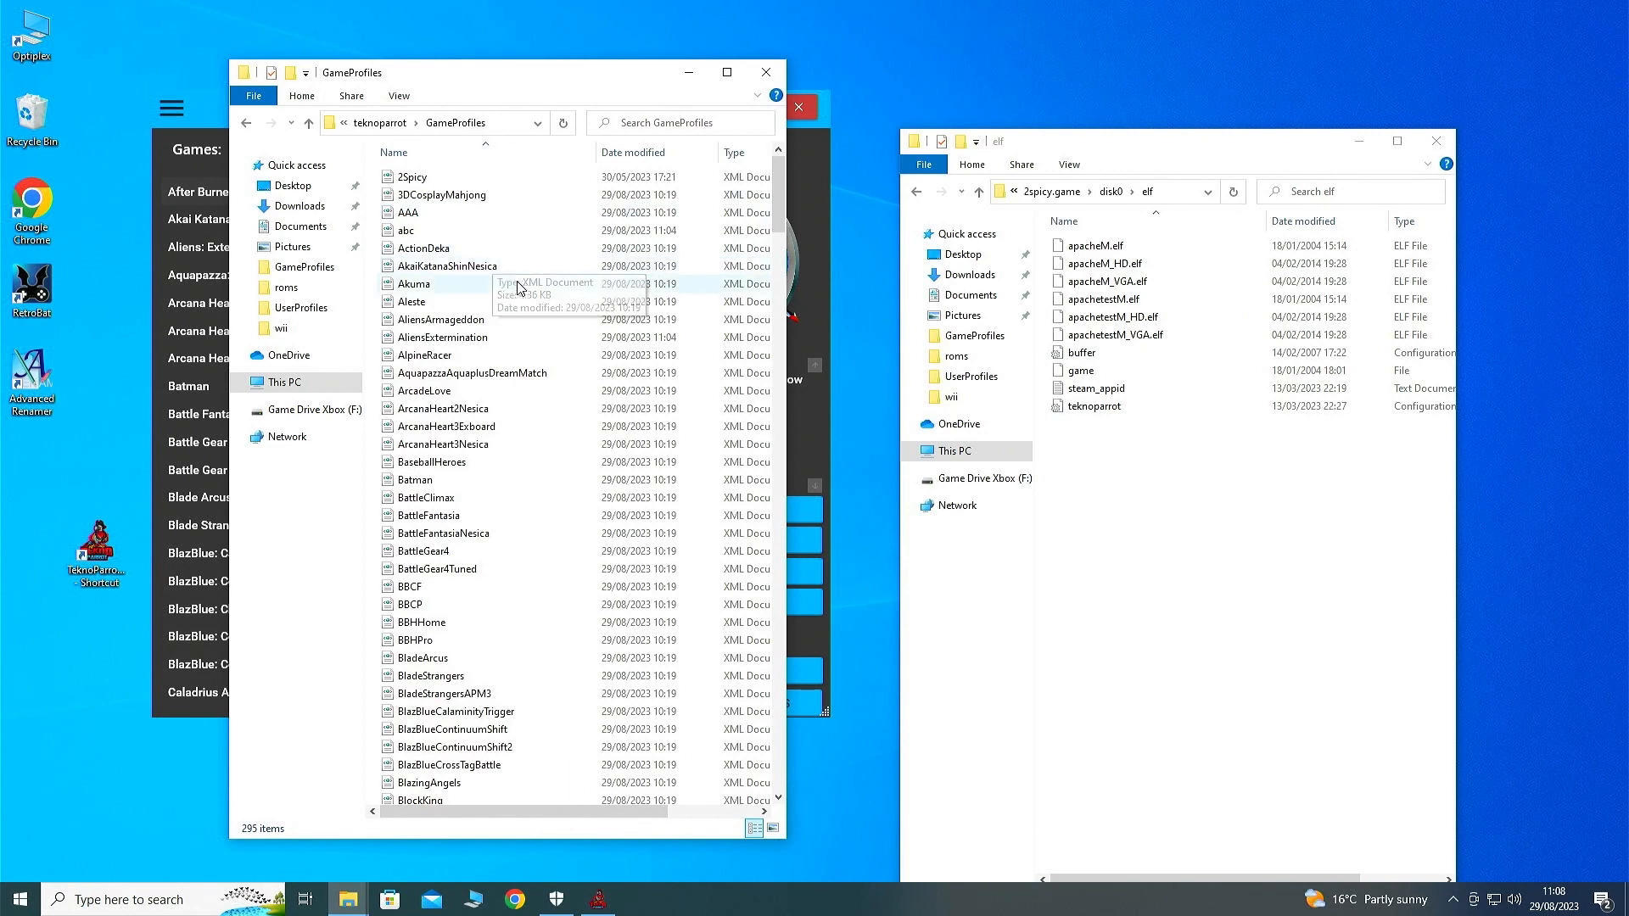
{"action": "left_click", "coordinate": [491, 266]}
{"action": "right_click", "coordinate": [492, 266]}
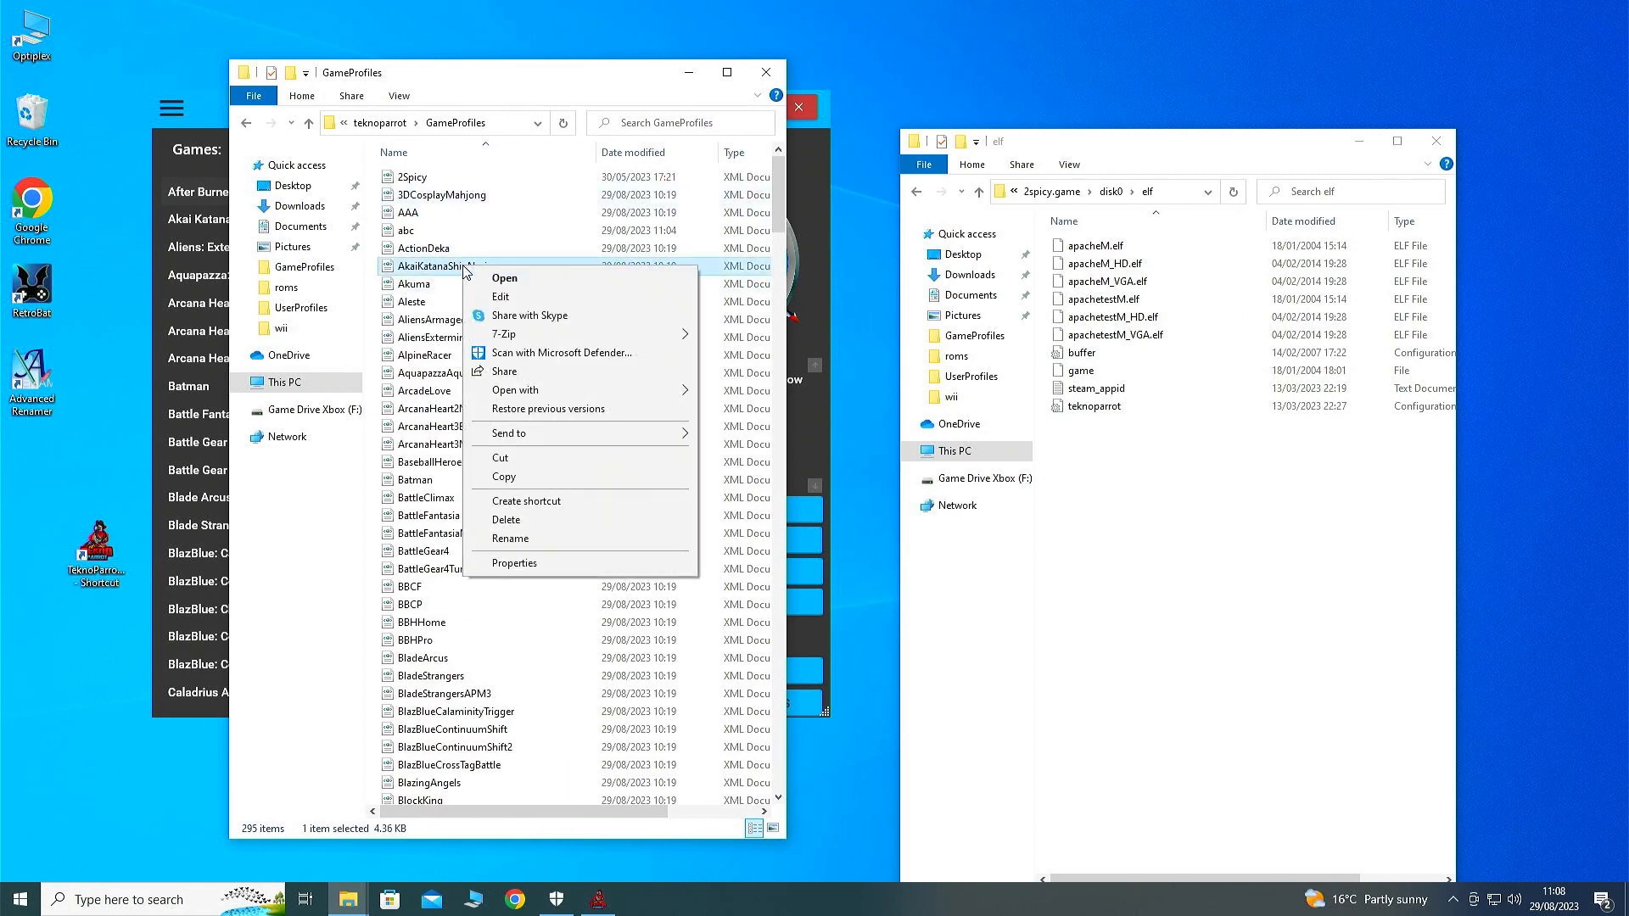
{"action": "left_click", "coordinate": [513, 296]}
Return the other File Explorer window to the roms teknoparrot folder and compare the Akai Katana Shin.game folder name with the profile's GameName
{"action": "left_click", "coordinate": [979, 192]}
{"action": "left_click", "coordinate": [979, 191]}
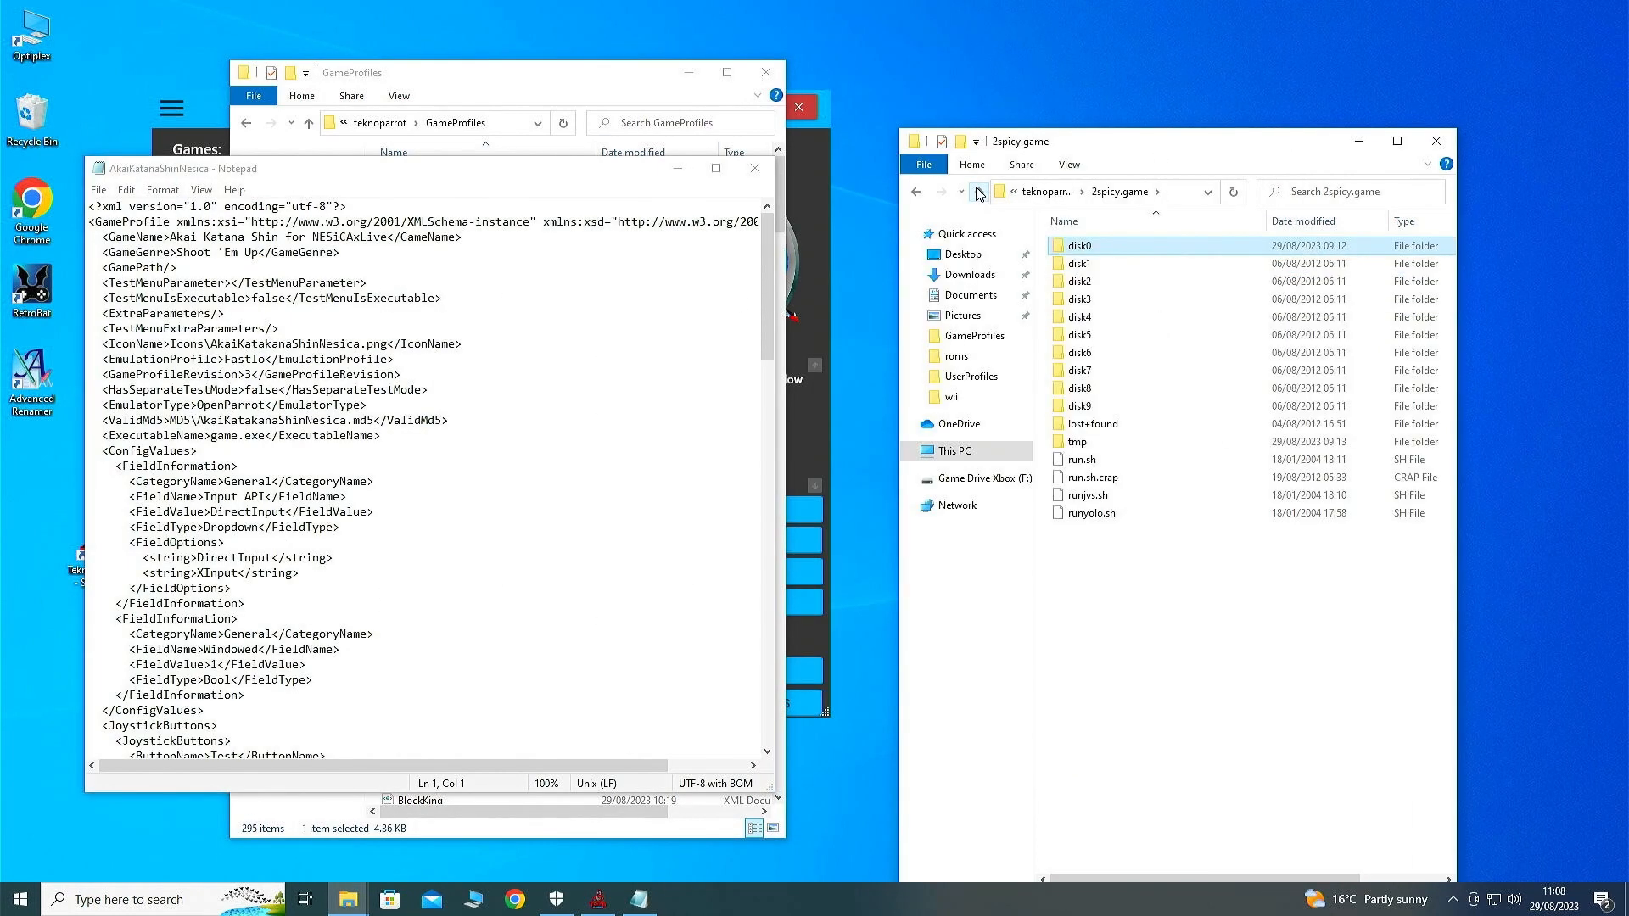
{"action": "left_click", "coordinate": [979, 192]}
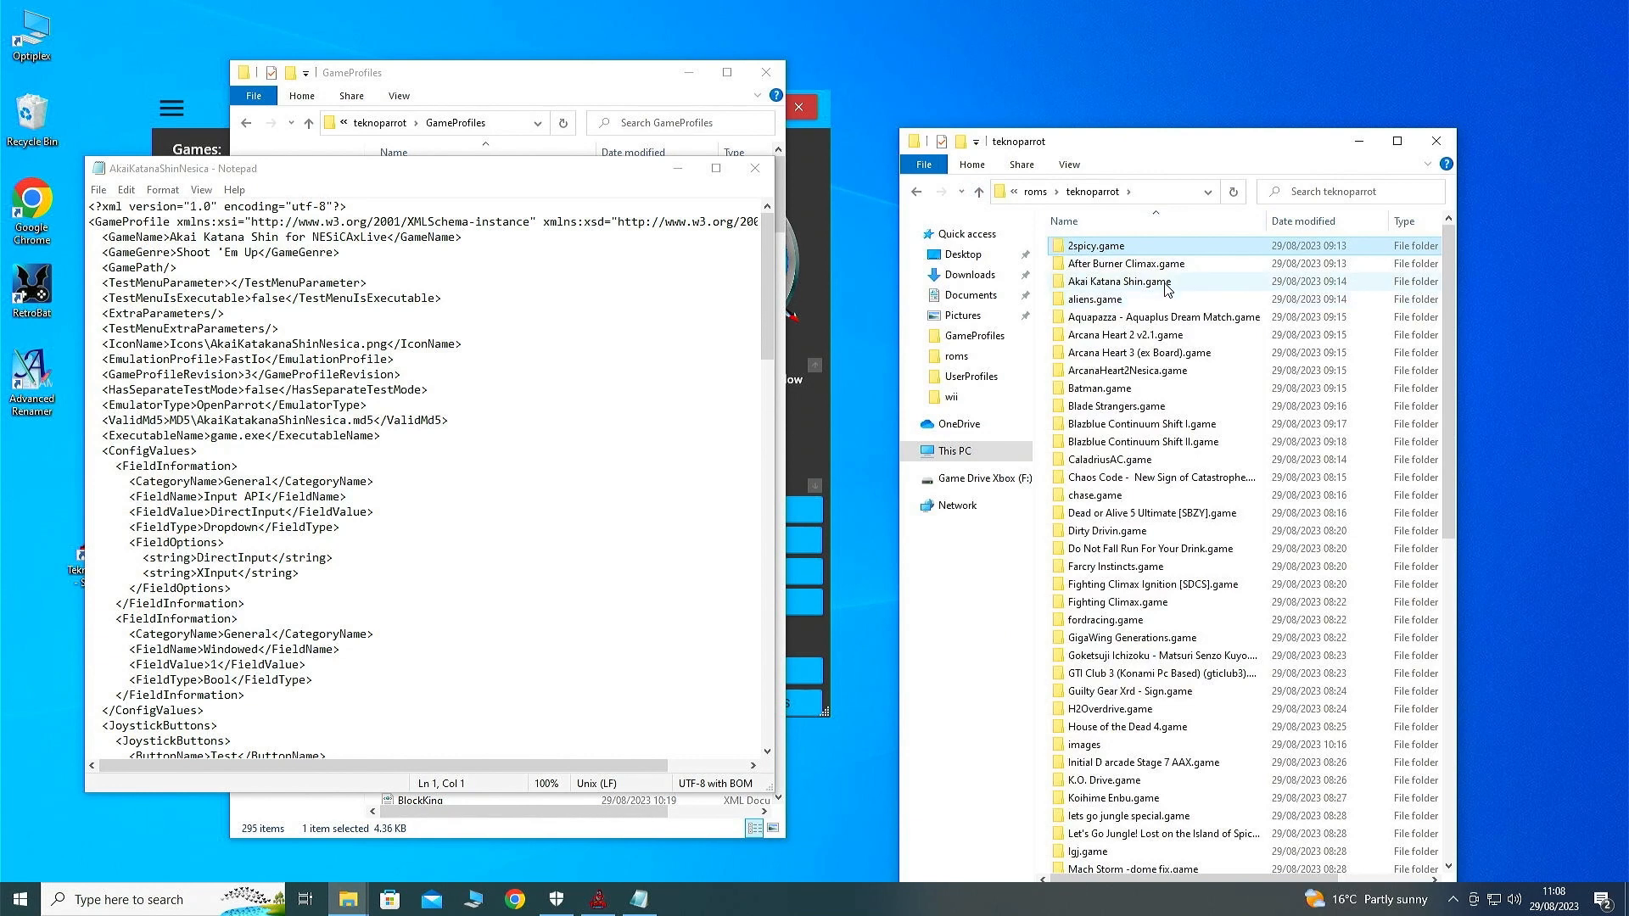
{"action": "left_click", "coordinate": [1167, 290]}
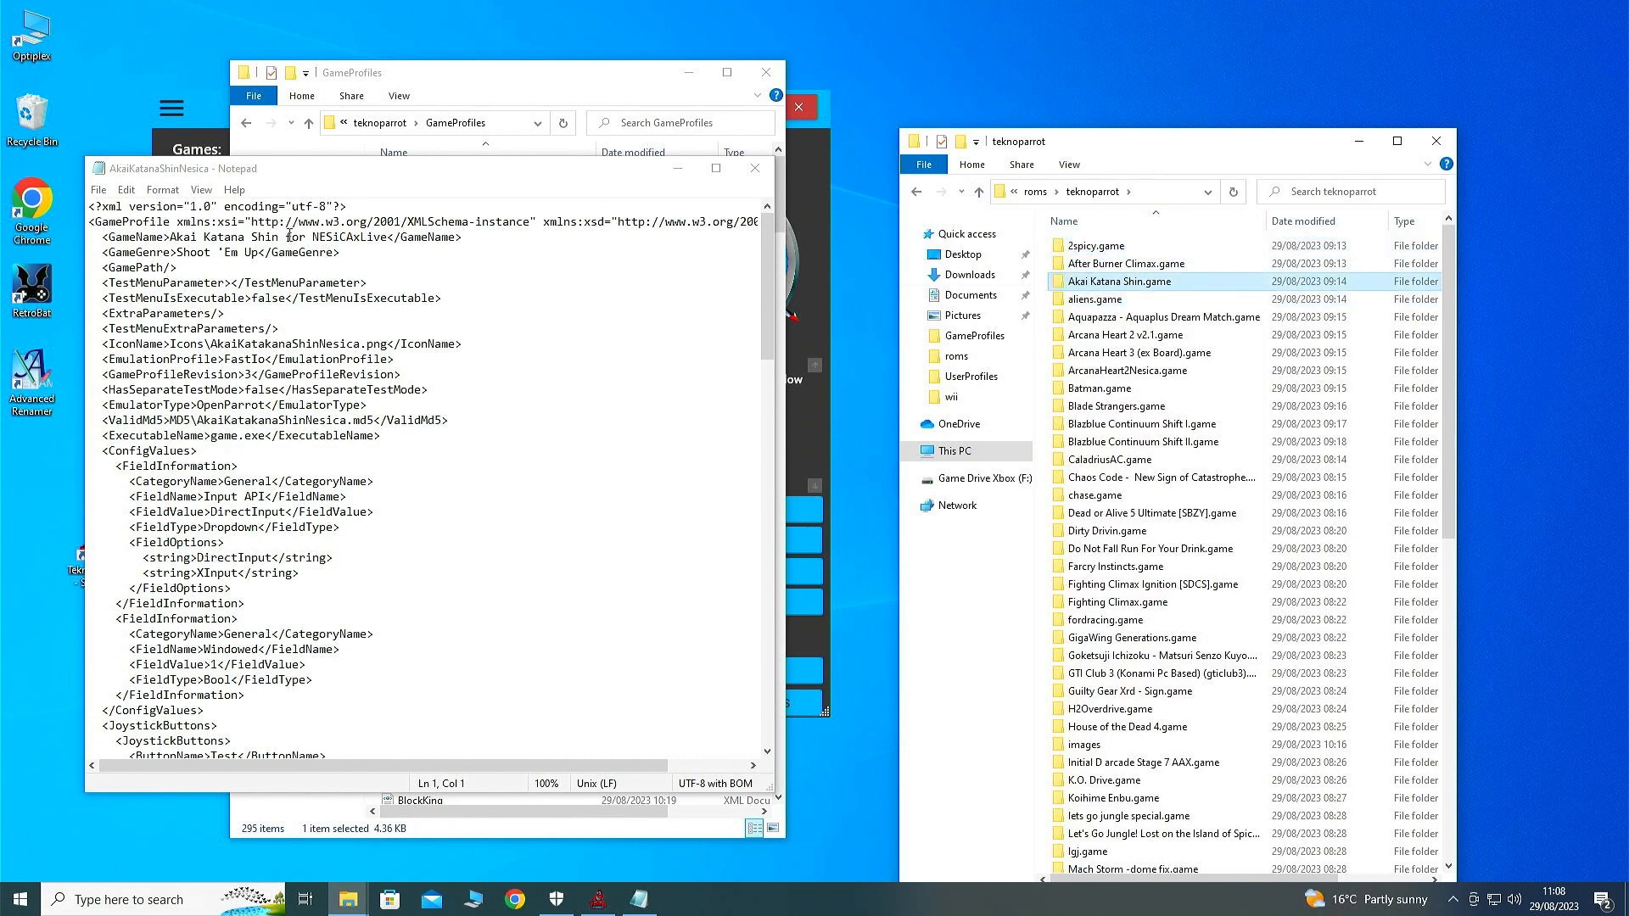
{"action": "left_click_drag", "start_coordinate": [290, 236], "coordinate": [376, 241]}
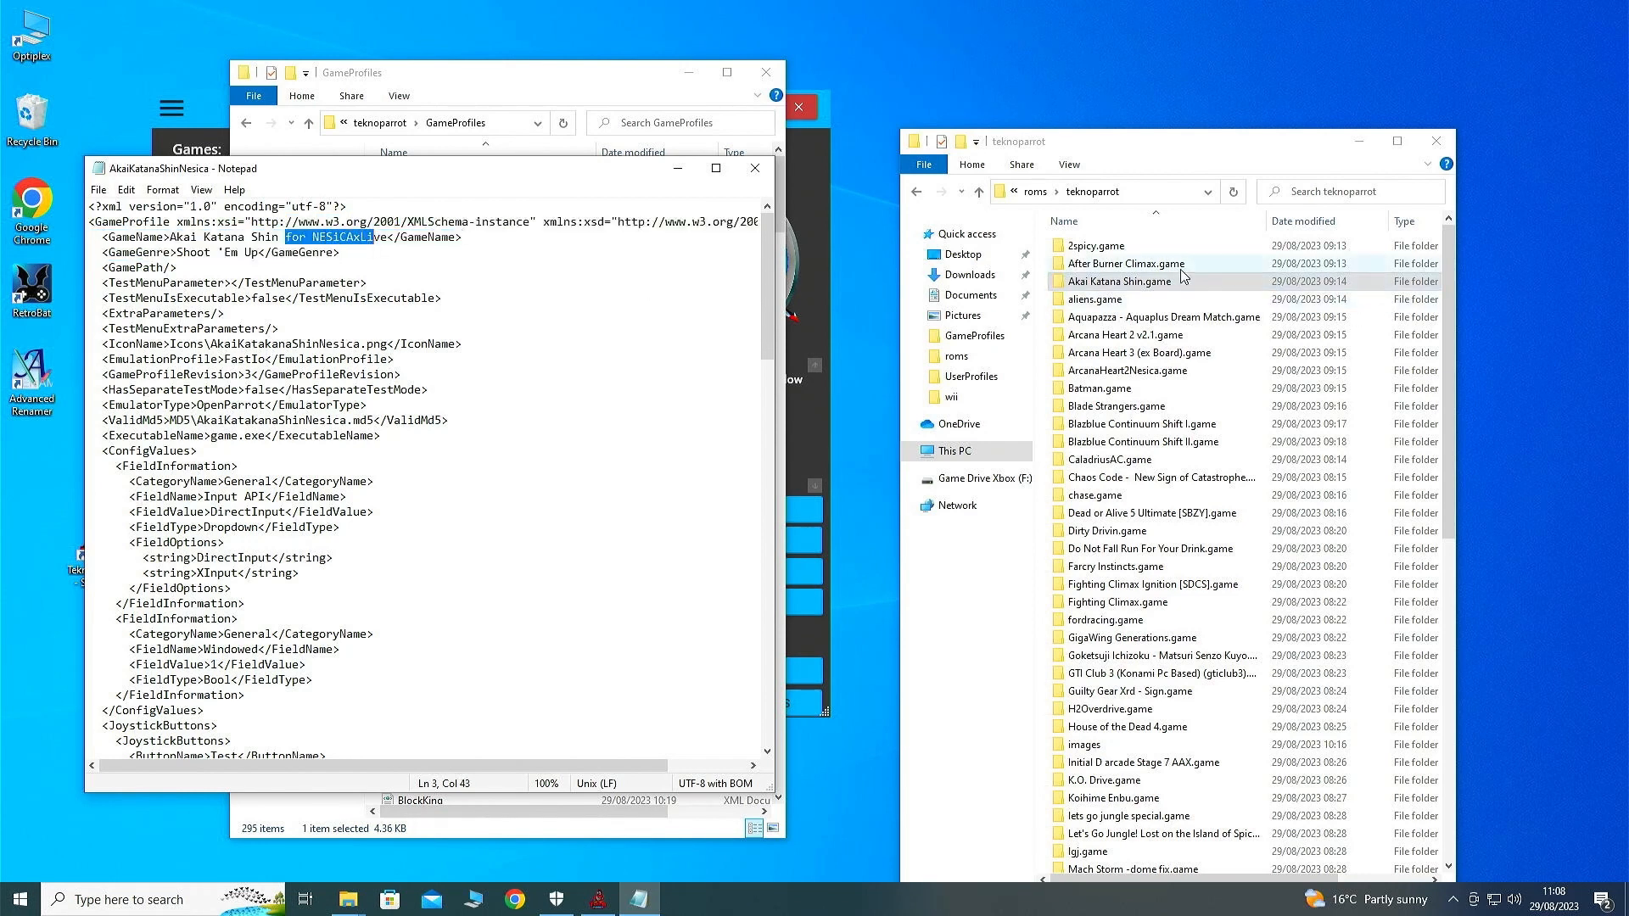
Copy the text Akai Katana Shin, without the .game ending, from the Akai Katana Shin.game folder name
{"action": "left_click", "coordinate": [1173, 285]}
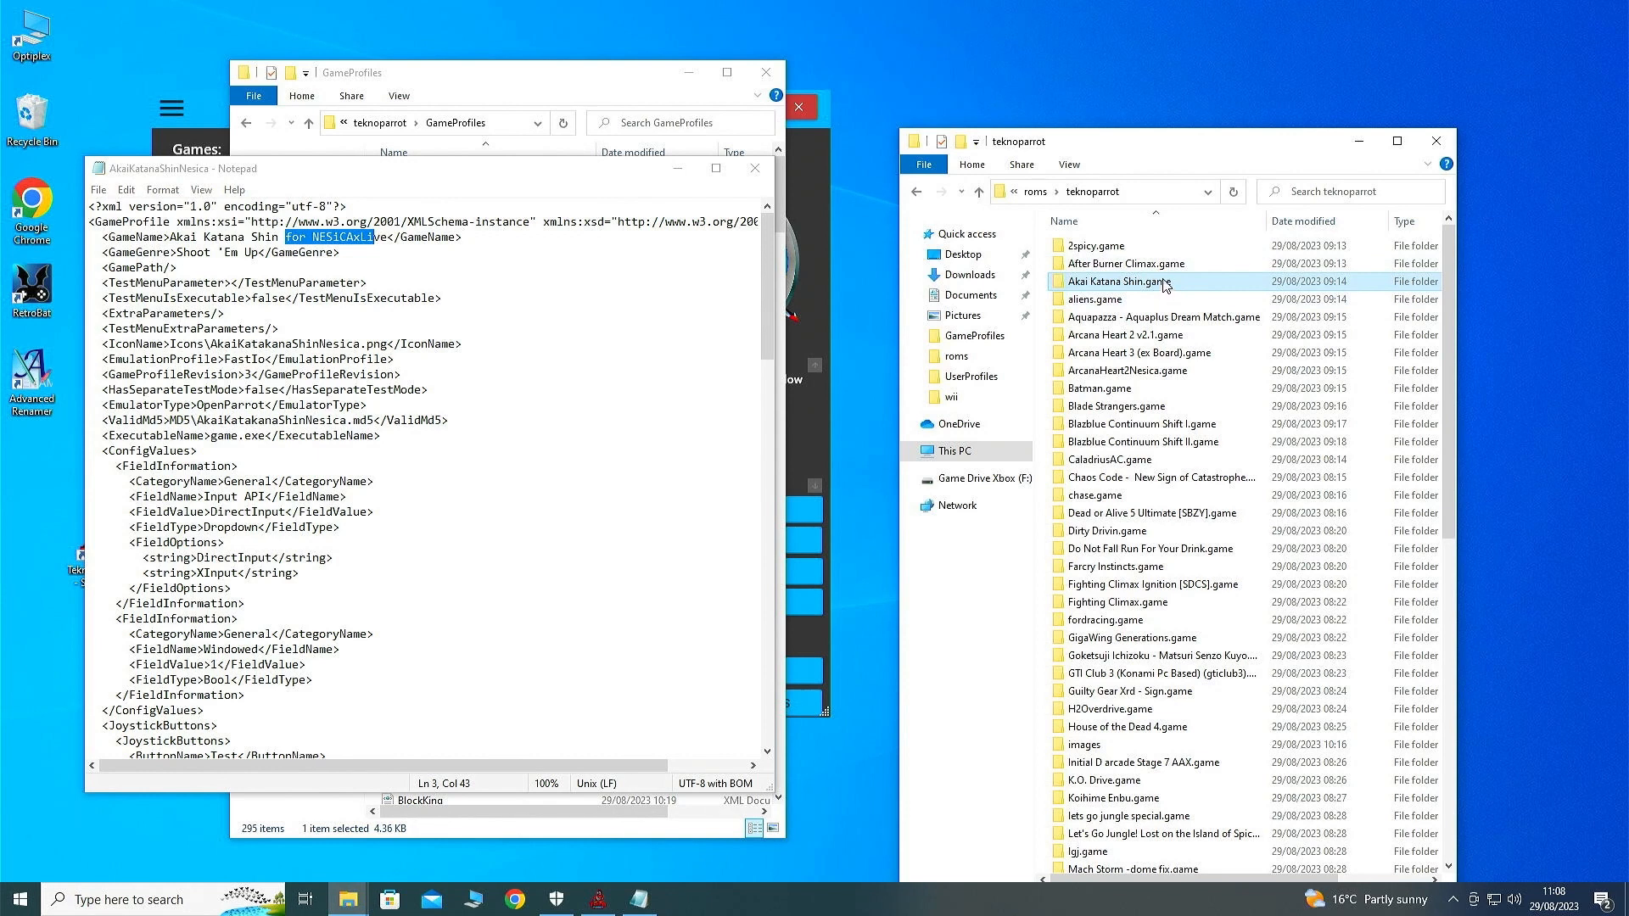
{"action": "left_click", "coordinate": [1165, 284]}
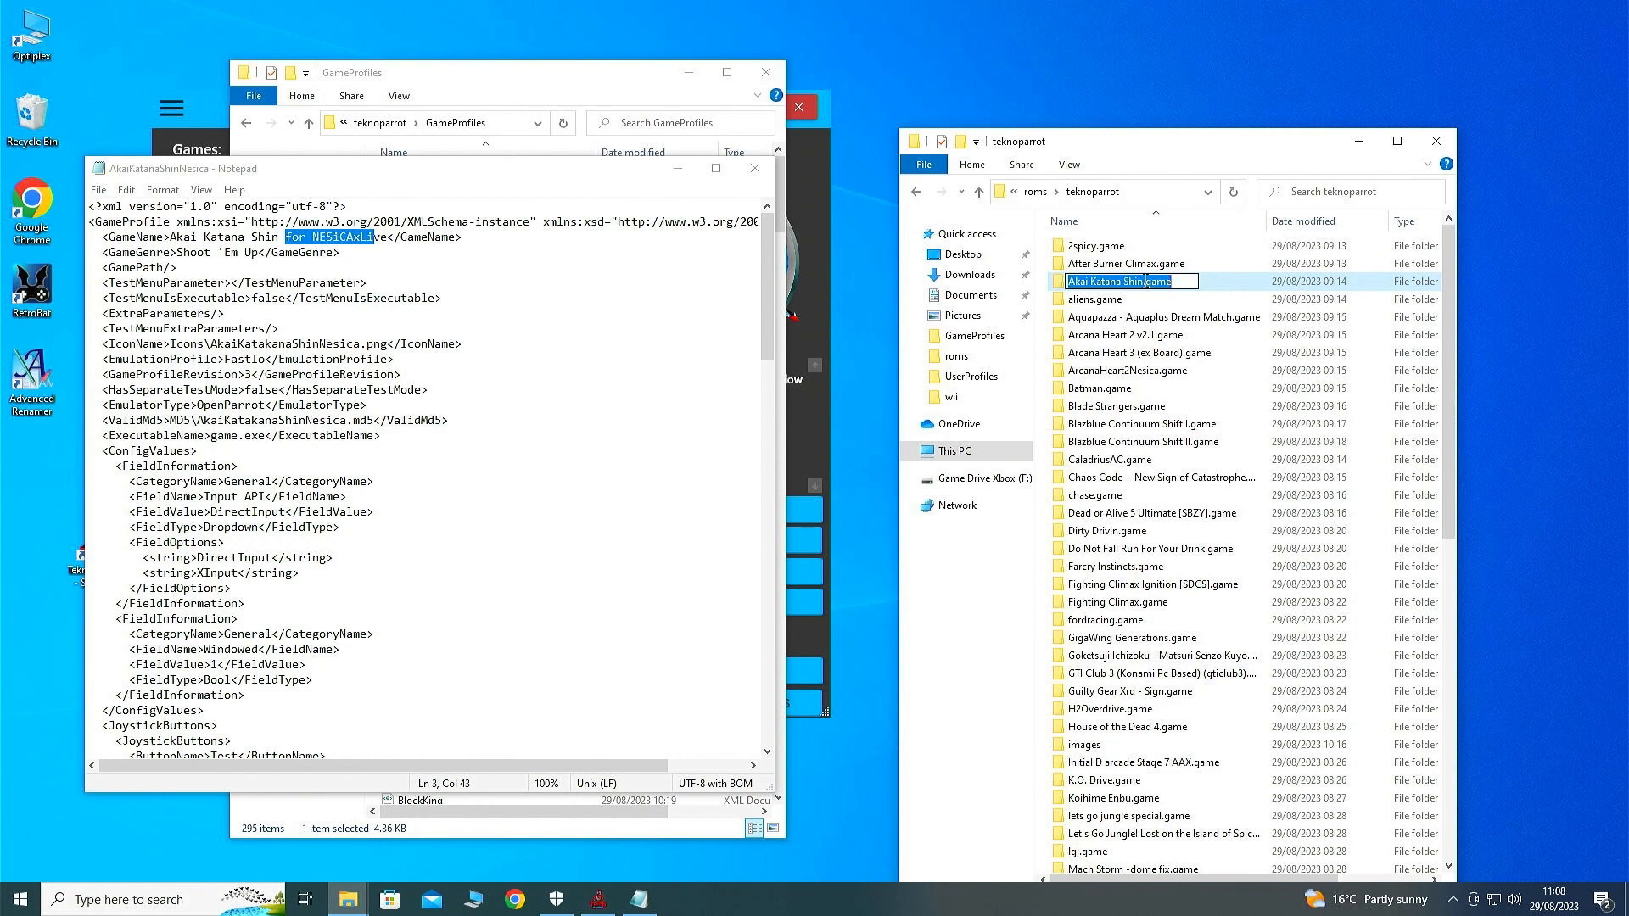
{"action": "left_click_drag", "start_coordinate": [1143, 280], "coordinate": [1122, 280]}
{"action": "right_click", "coordinate": [1100, 286]}
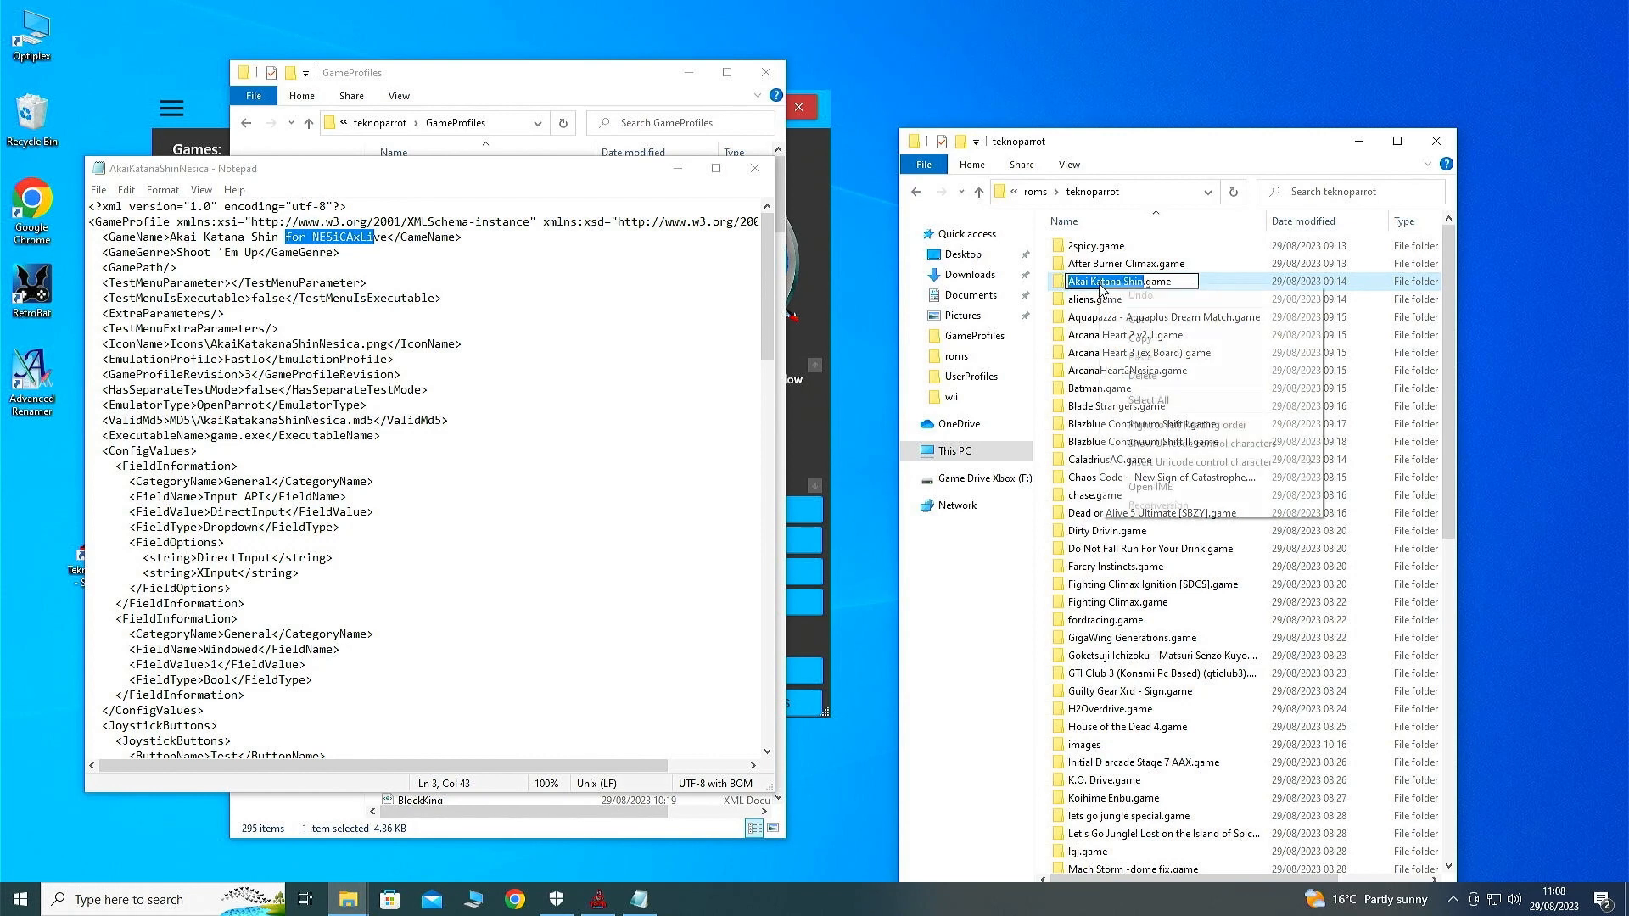
{"action": "left_click", "coordinate": [1136, 336]}
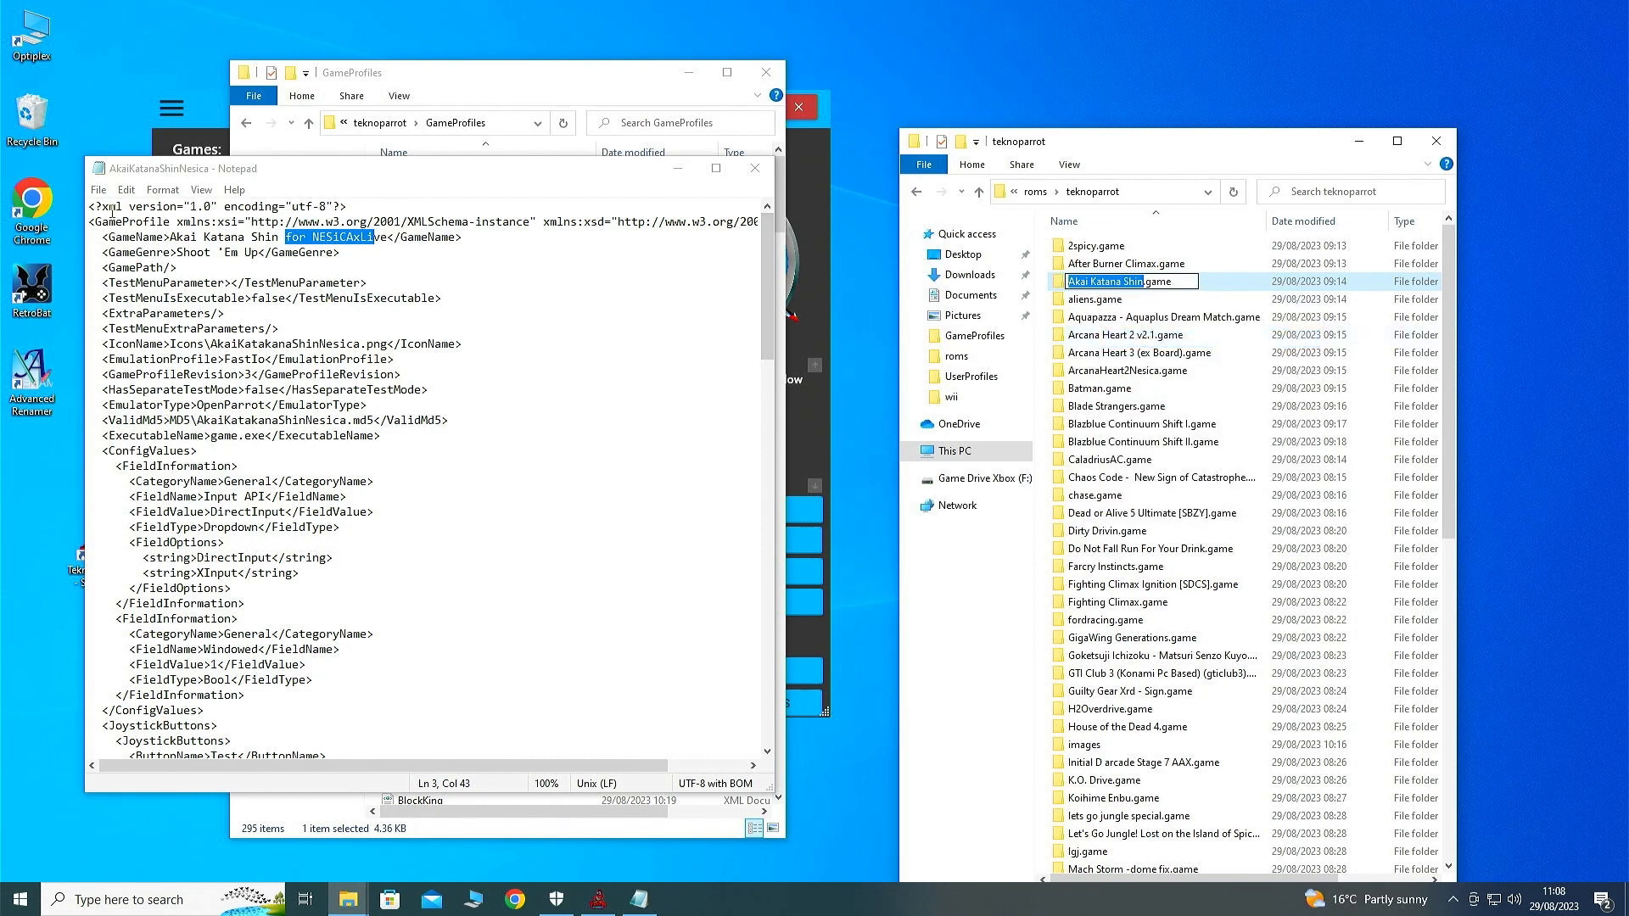
Replace the GameName in the AkaiKatanaShinNesica profile with the copied Akai Katana Shin, and save the file
{"action": "left_click_drag", "start_coordinate": [169, 237], "coordinate": [376, 241]}
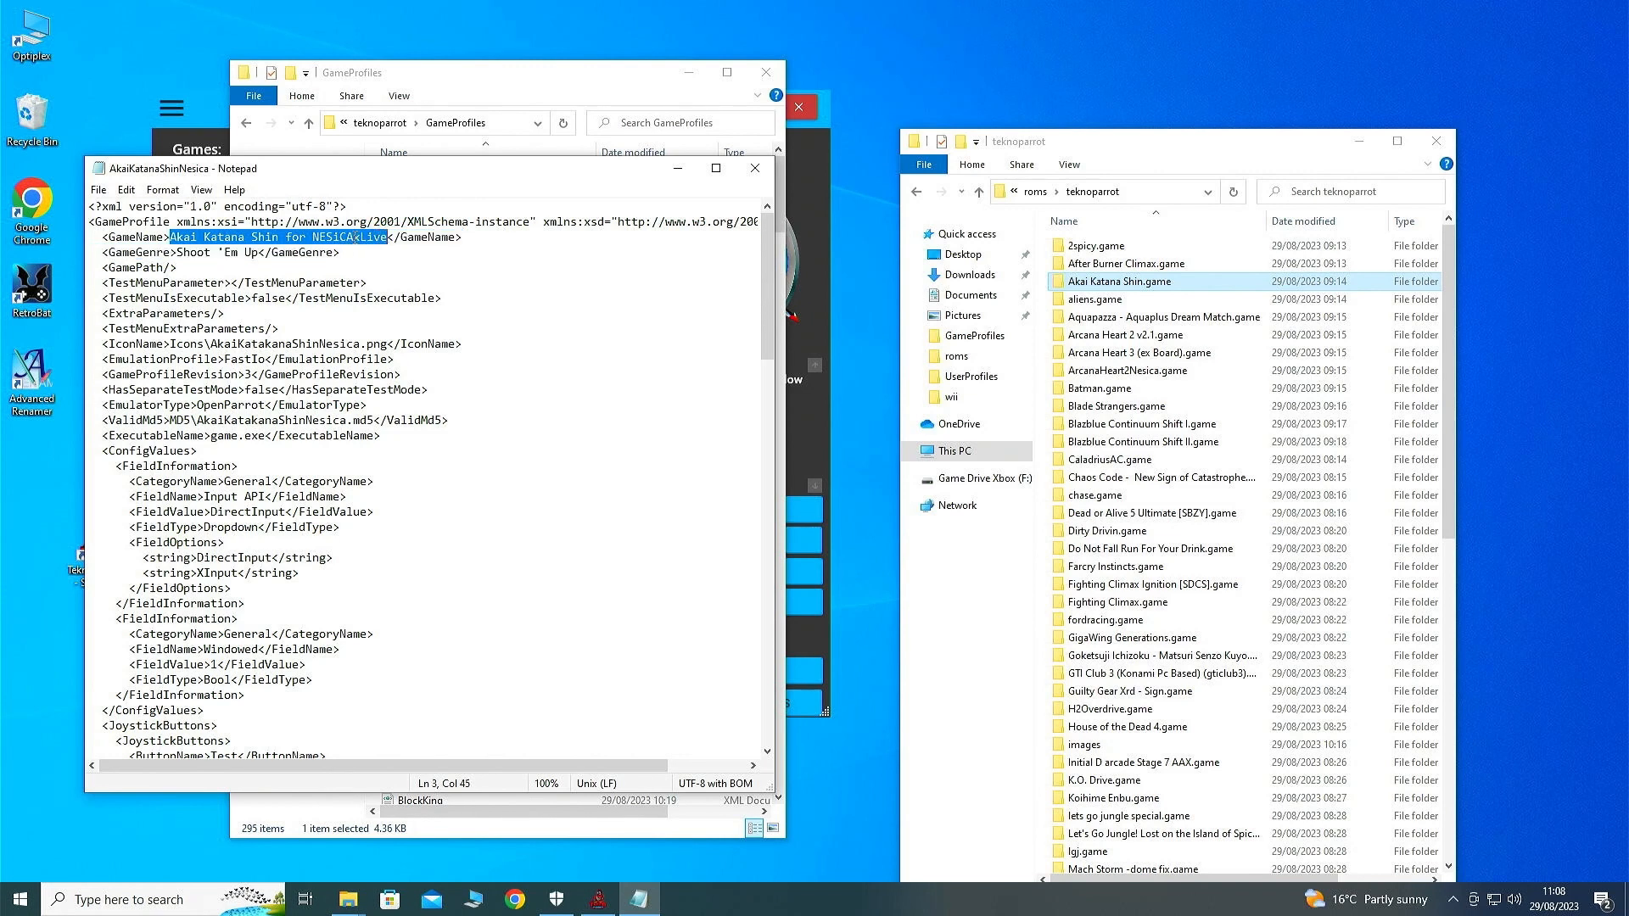
{"action": "right_click", "coordinate": [355, 238]}
{"action": "left_click", "coordinate": [398, 314]}
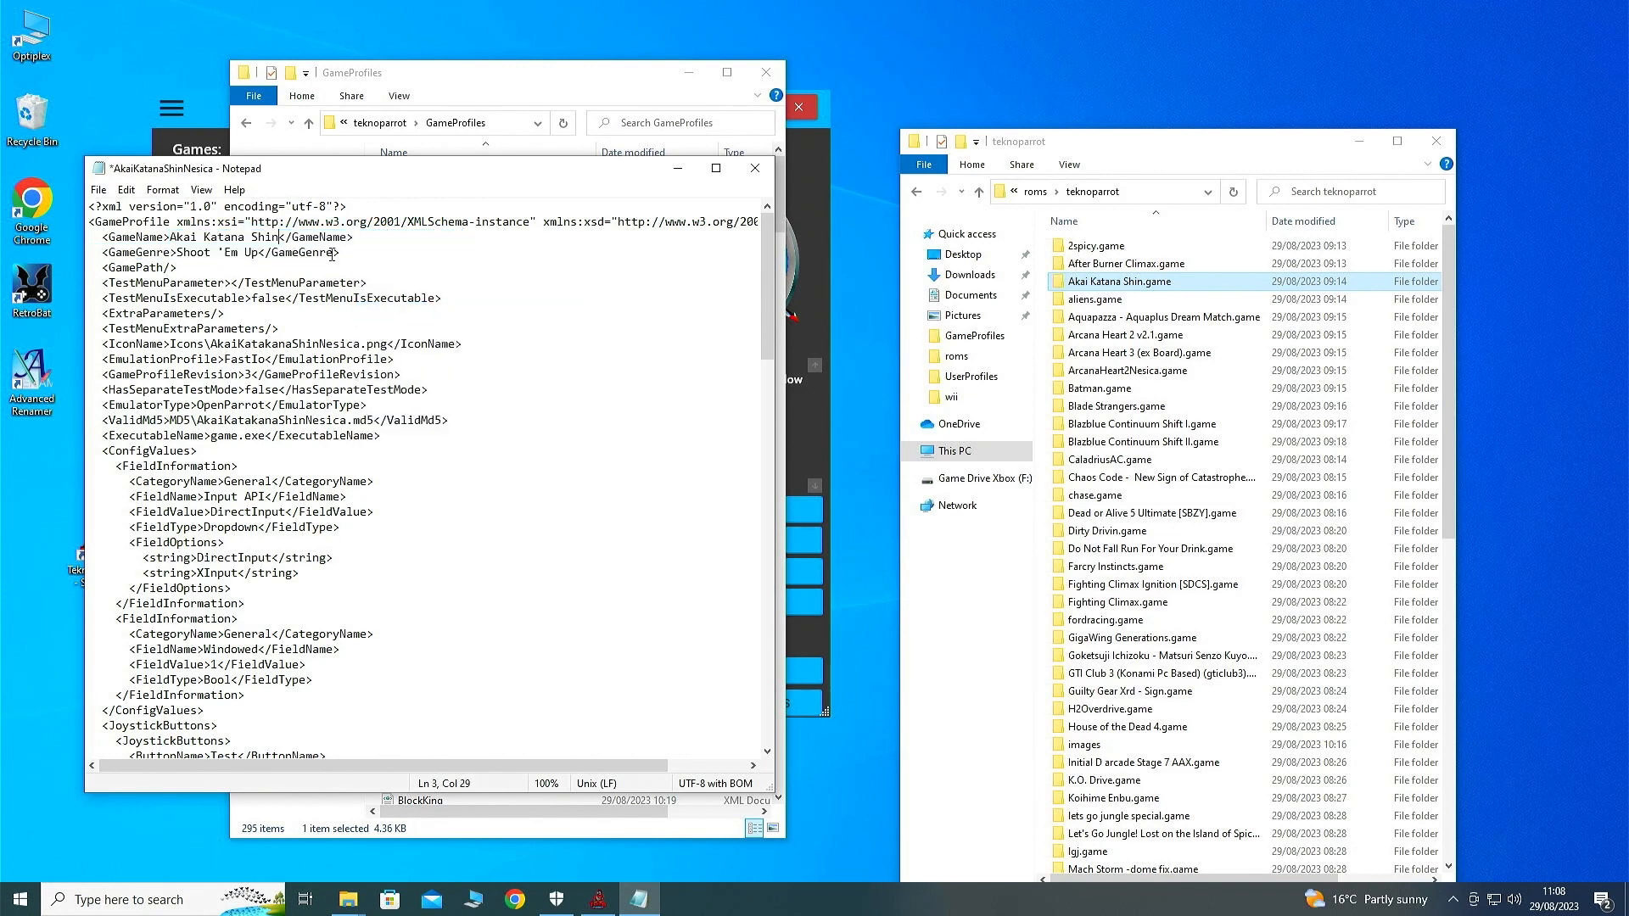
{"action": "left_click", "coordinate": [99, 190]}
{"action": "left_click", "coordinate": [111, 265]}
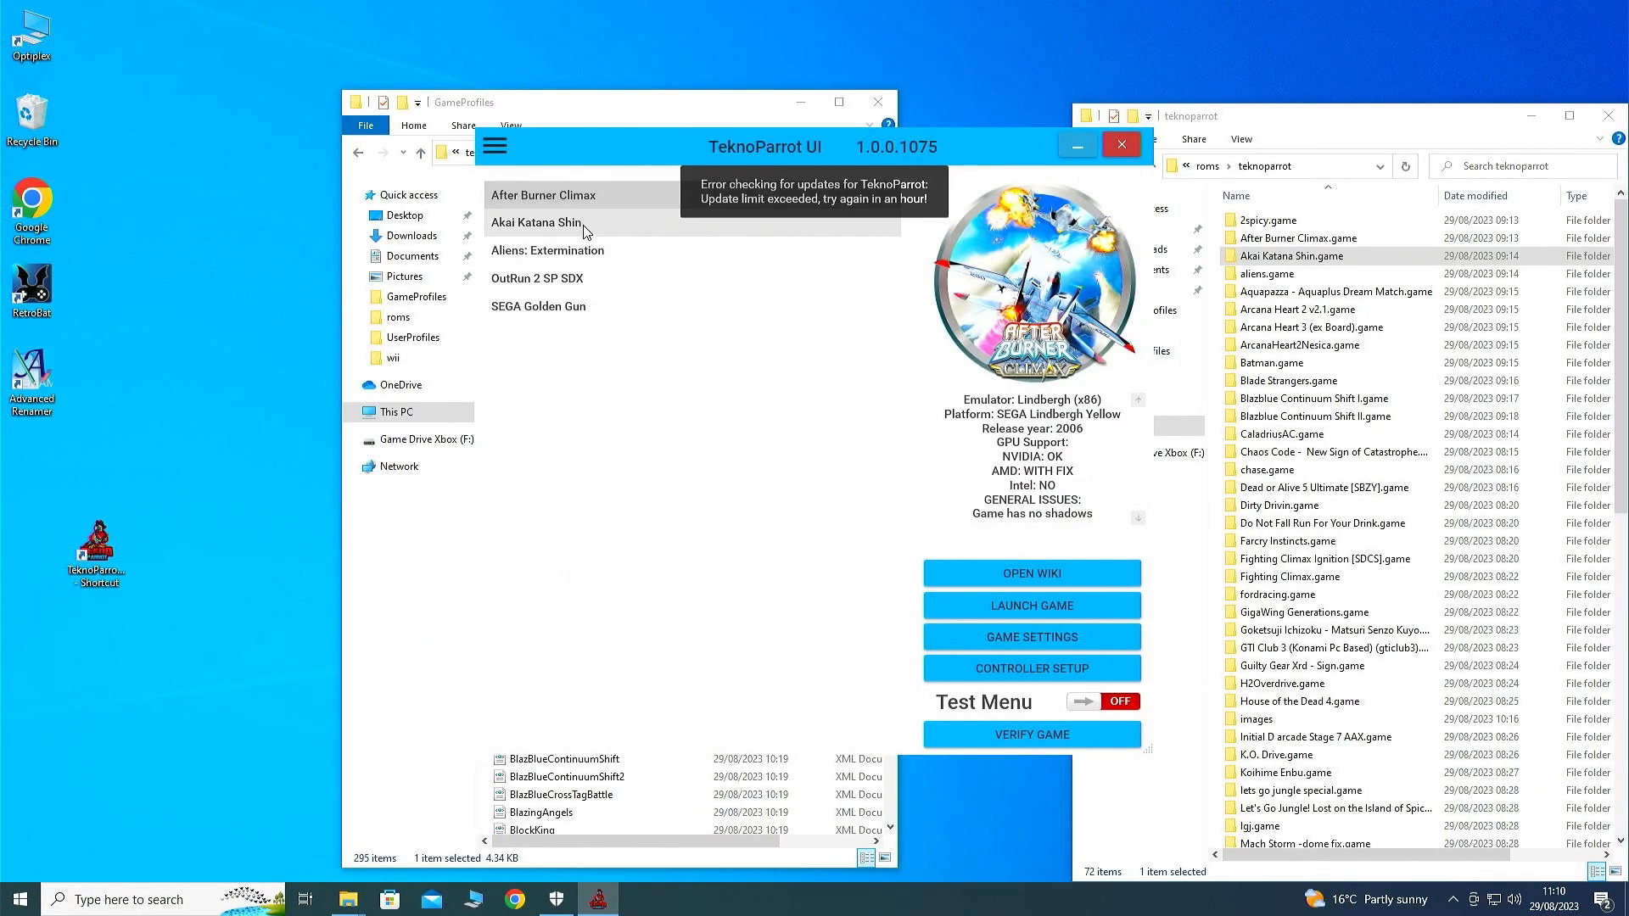
In TeknoParrot UI, set the Input API of Akai Katana Shin to XInput and save the game settings
{"action": "left_click", "coordinate": [585, 224]}
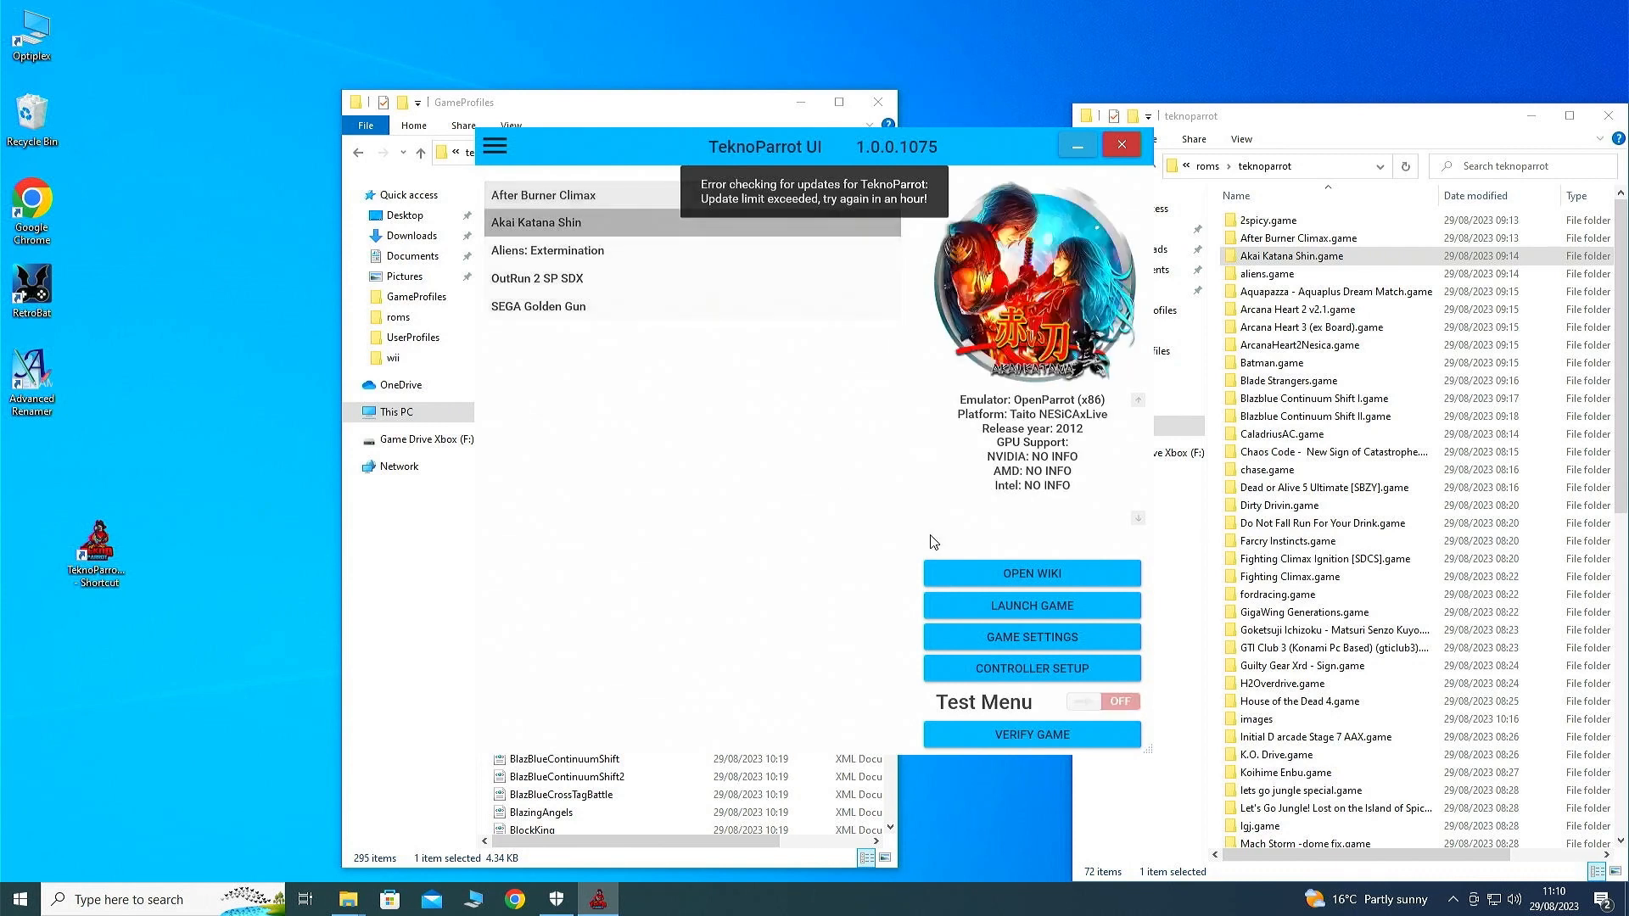
{"action": "left_click", "coordinate": [1012, 638]}
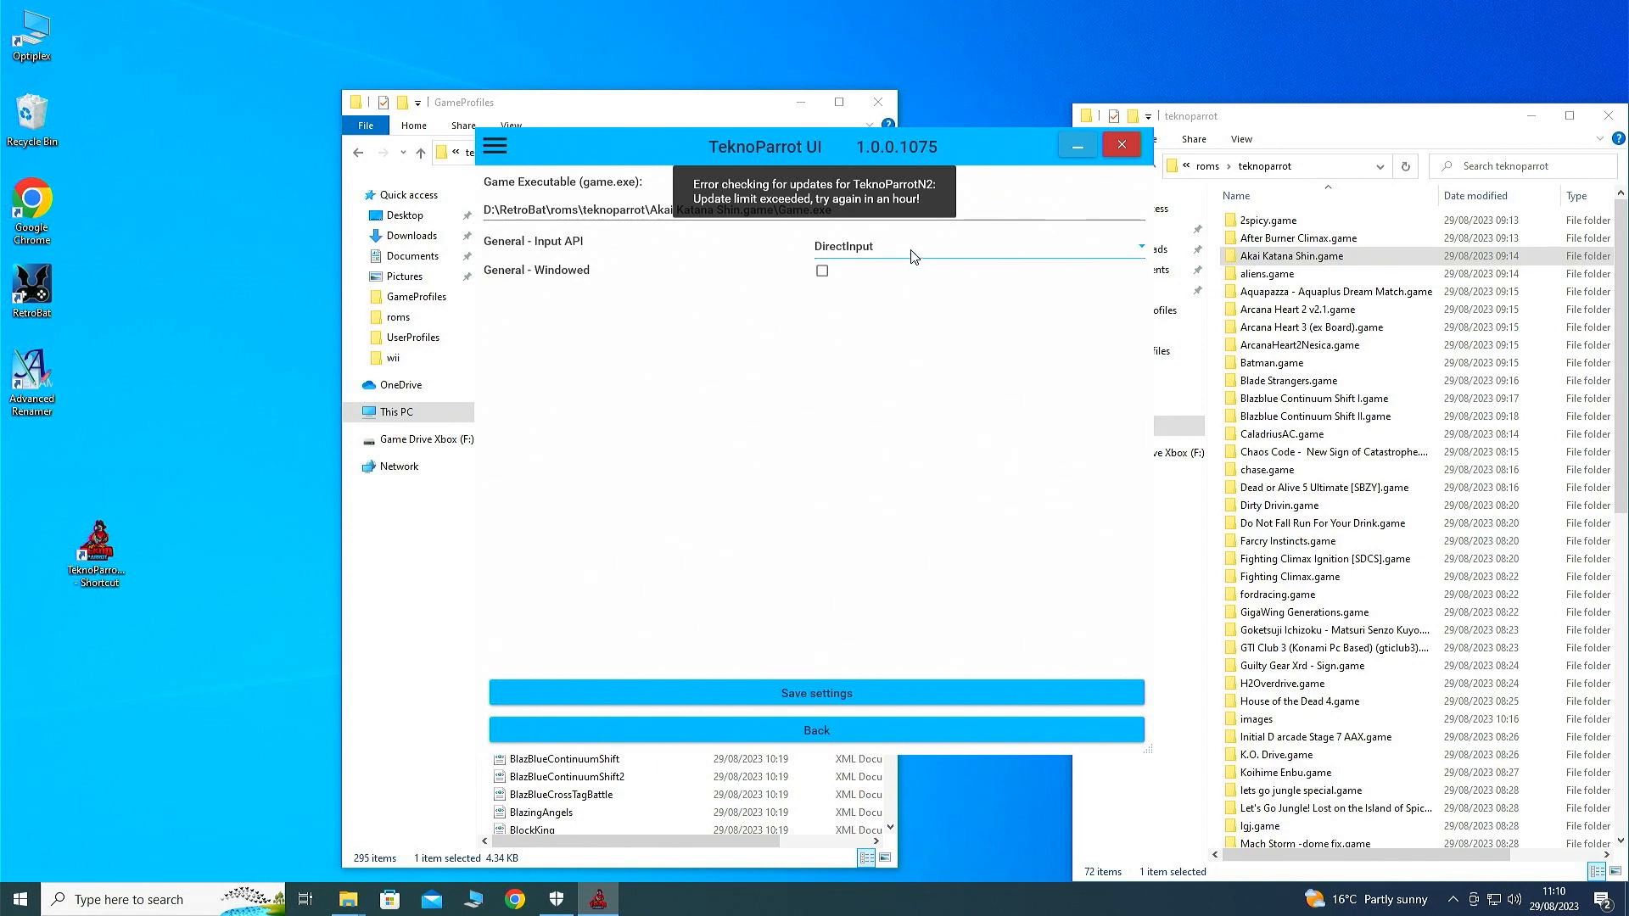
{"action": "left_click", "coordinate": [1111, 257]}
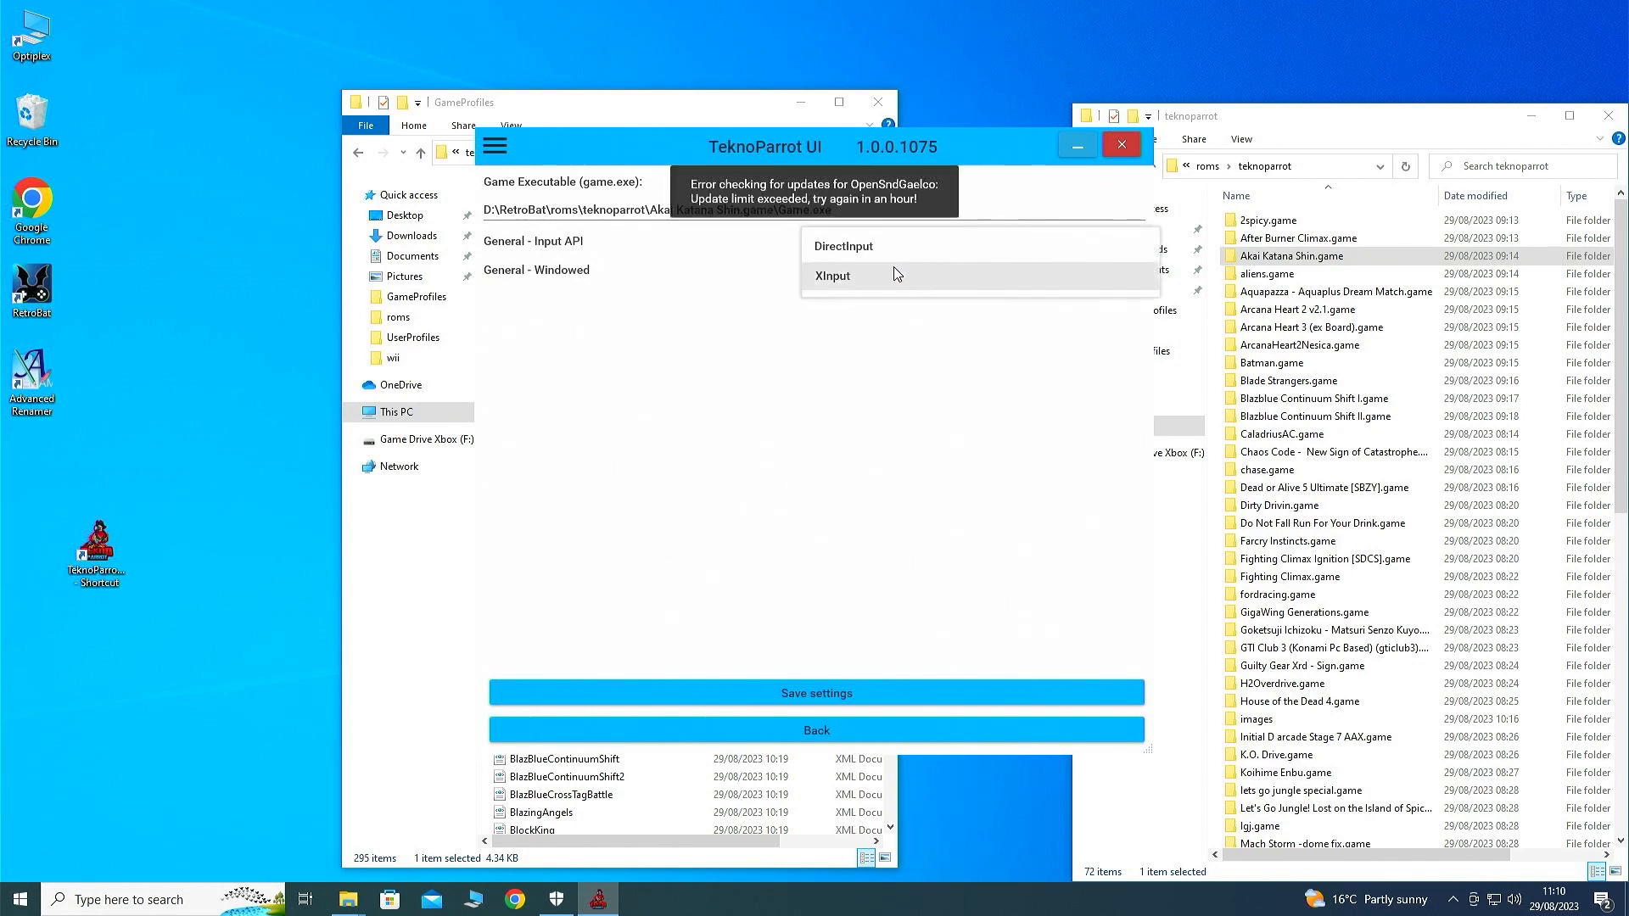
{"action": "left_click", "coordinate": [848, 276]}
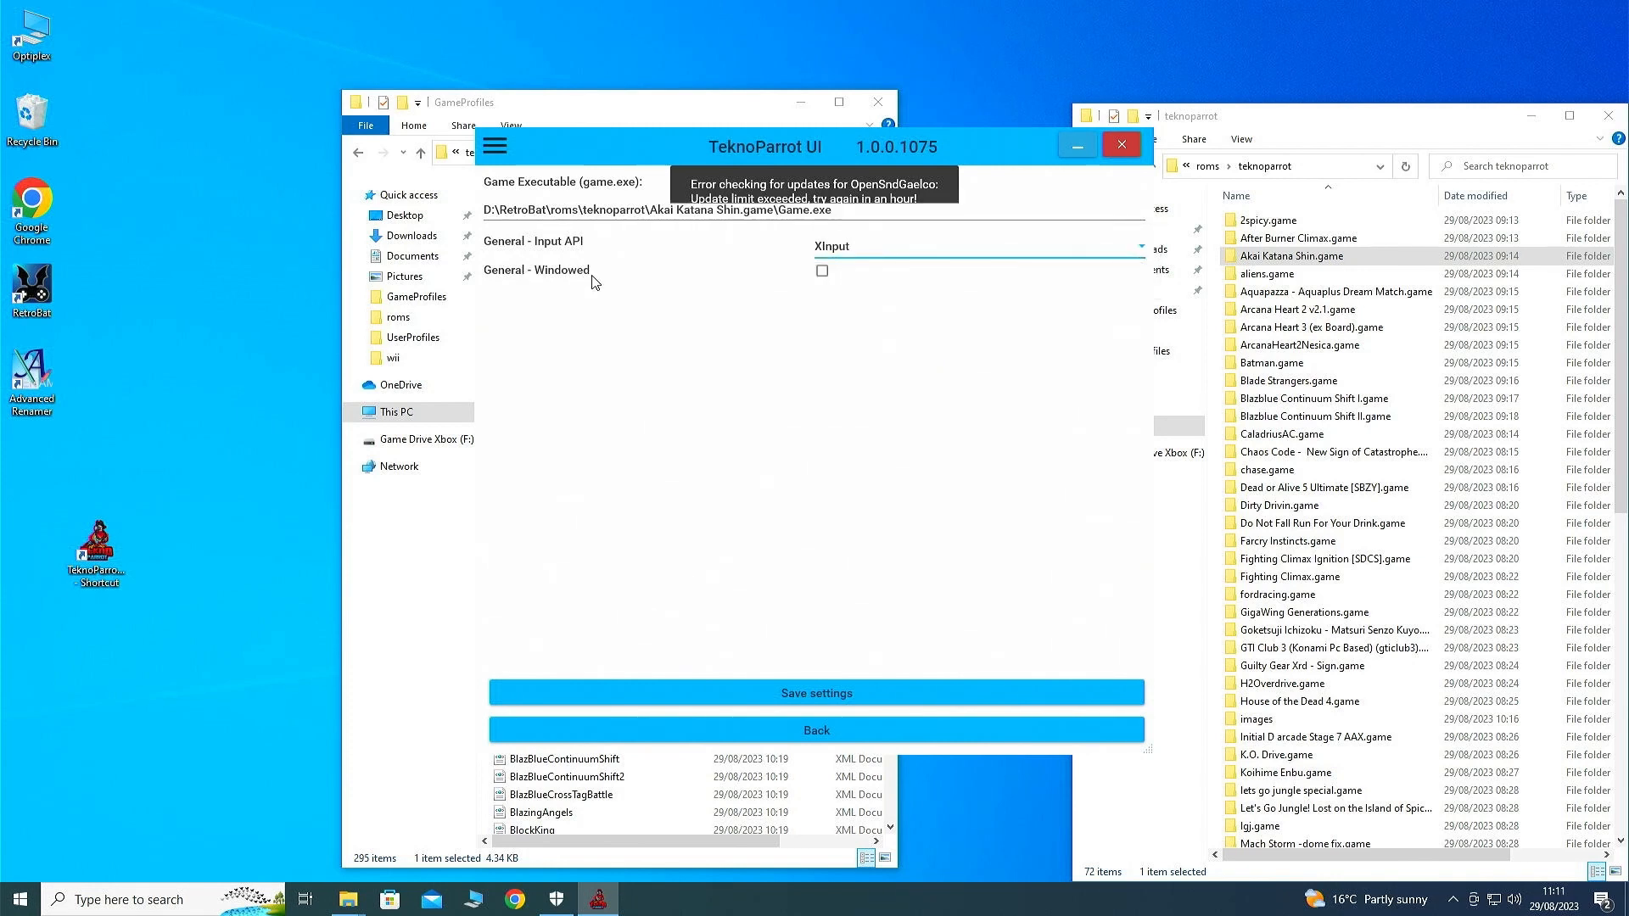
{"action": "left_click", "coordinate": [810, 706]}
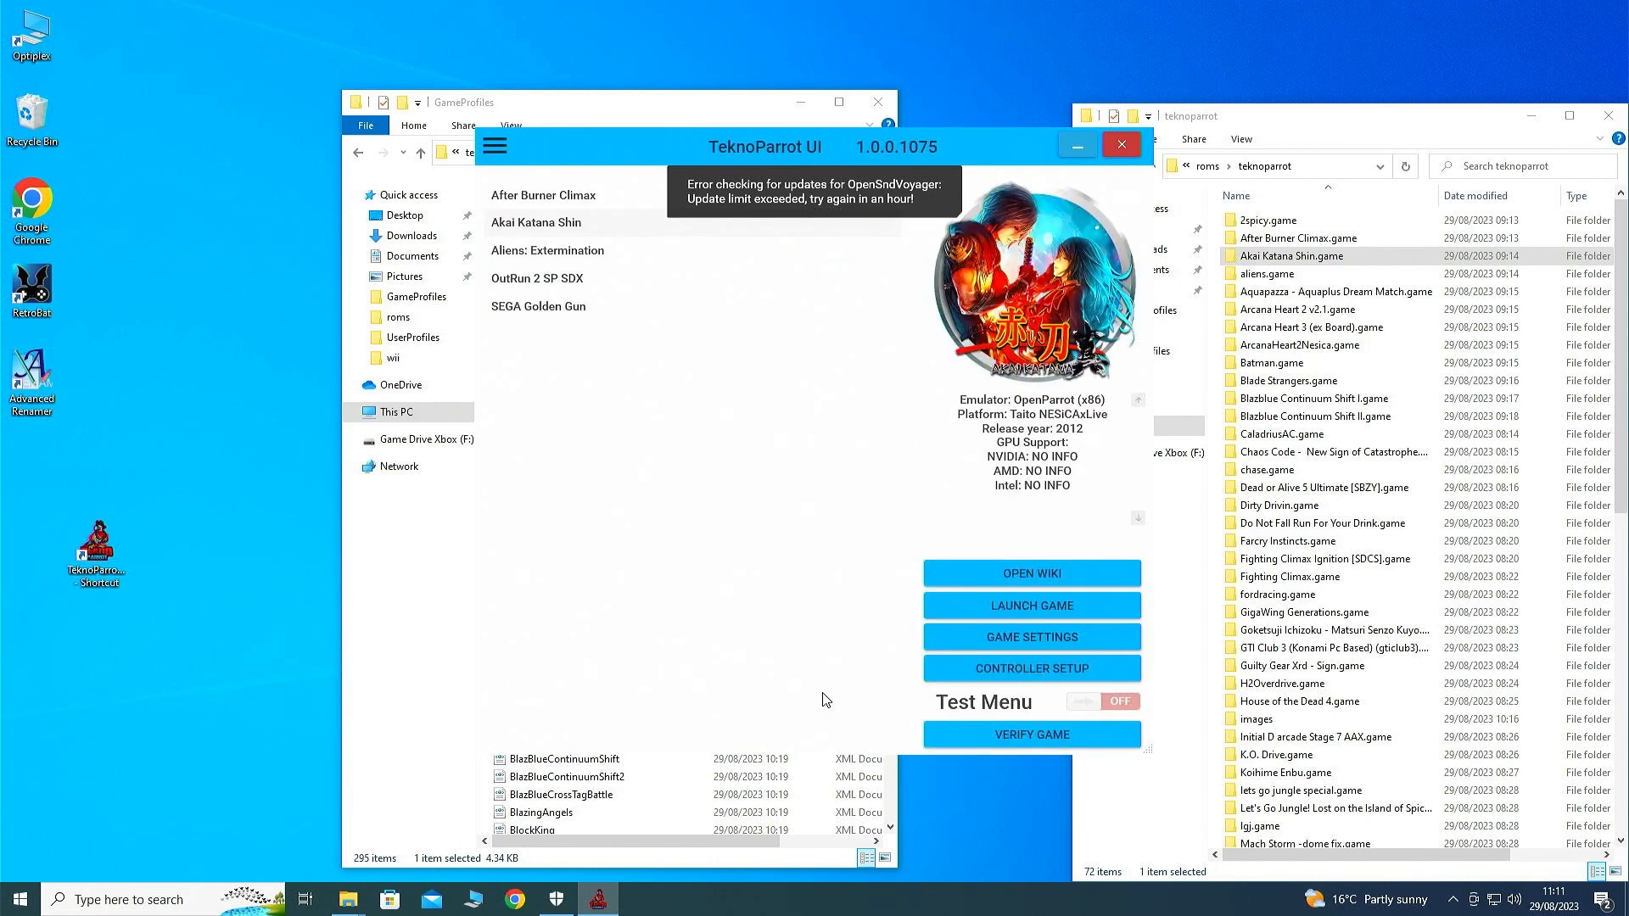
In Akai Katana Shin's controller setup, bind Coin 1 to Back, Player 1 Start to Start, and Player 1's directions to the left thumbstick
{"action": "left_click", "coordinate": [992, 670]}
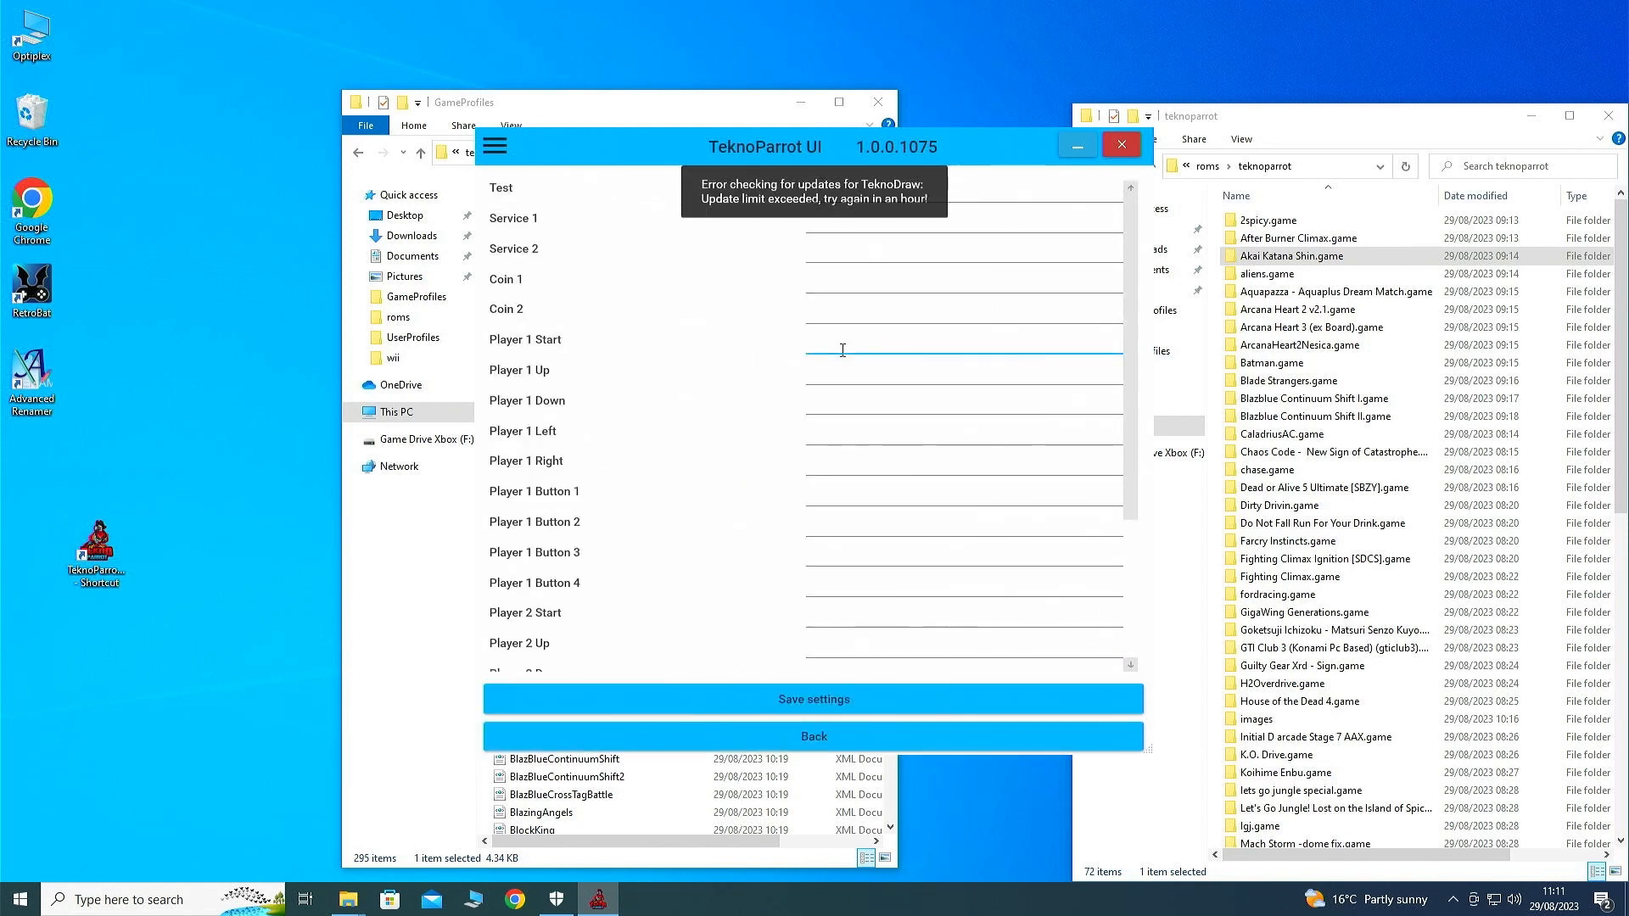
{"action": "left_click", "coordinate": [851, 276]}
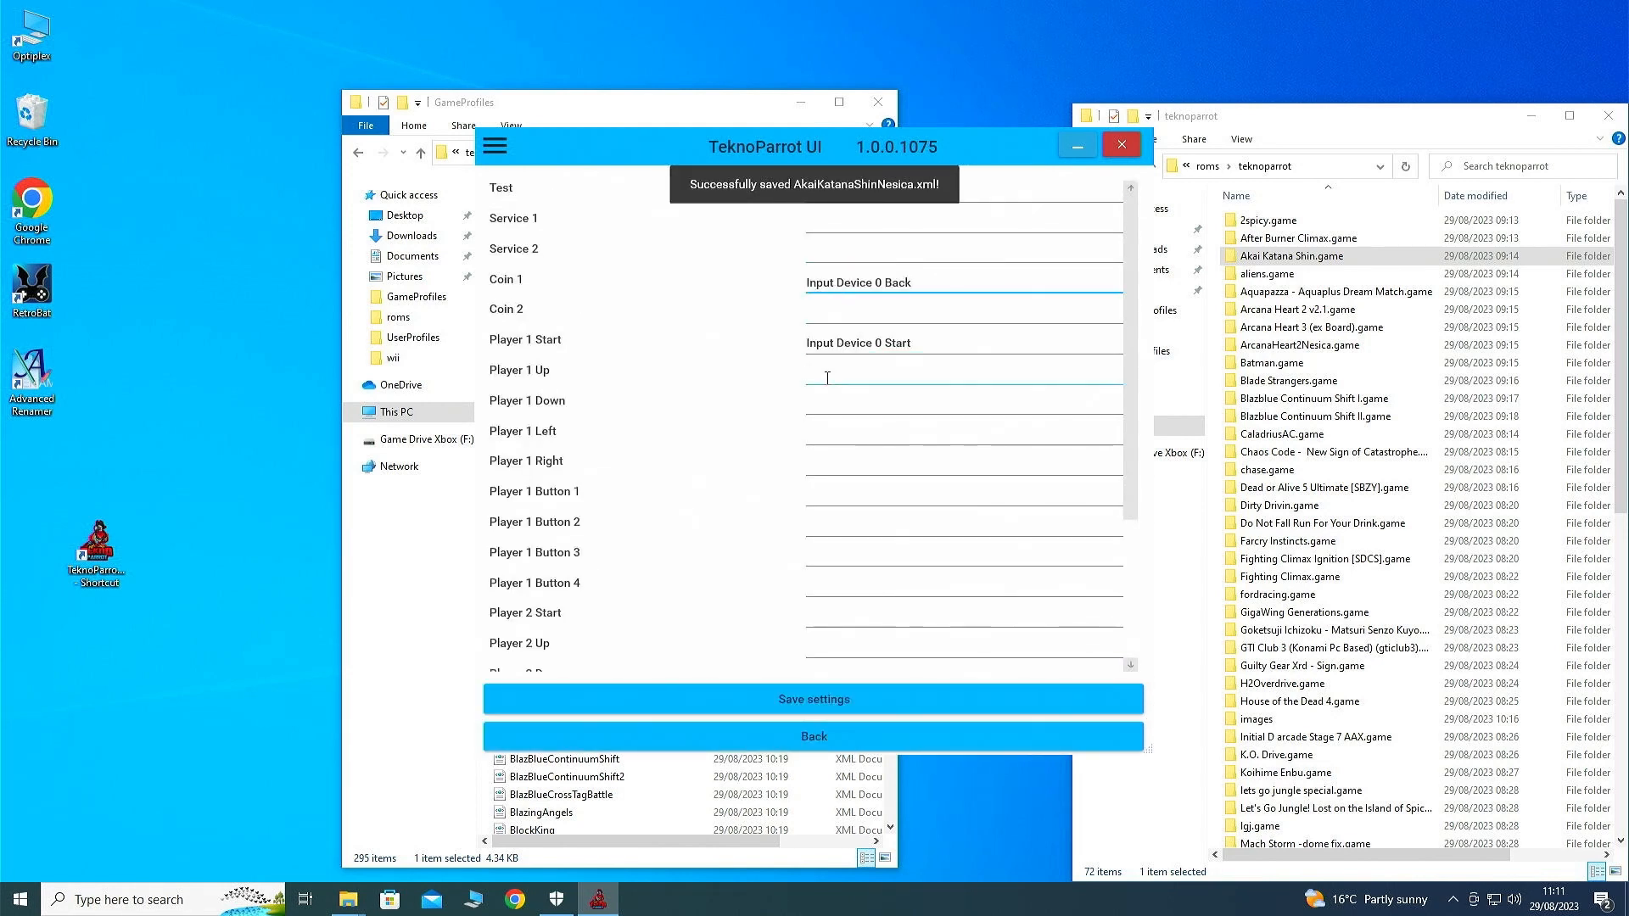
{"action": "left_click", "coordinate": [840, 403]}
{"action": "left_click", "coordinate": [840, 434]}
{"action": "left_click", "coordinate": [840, 464]}
Bind Player 1 Buttons 1 to 4 to A, B, X and Y on Input Device 0, and save the controller settings
{"action": "left_click", "coordinate": [842, 500]}
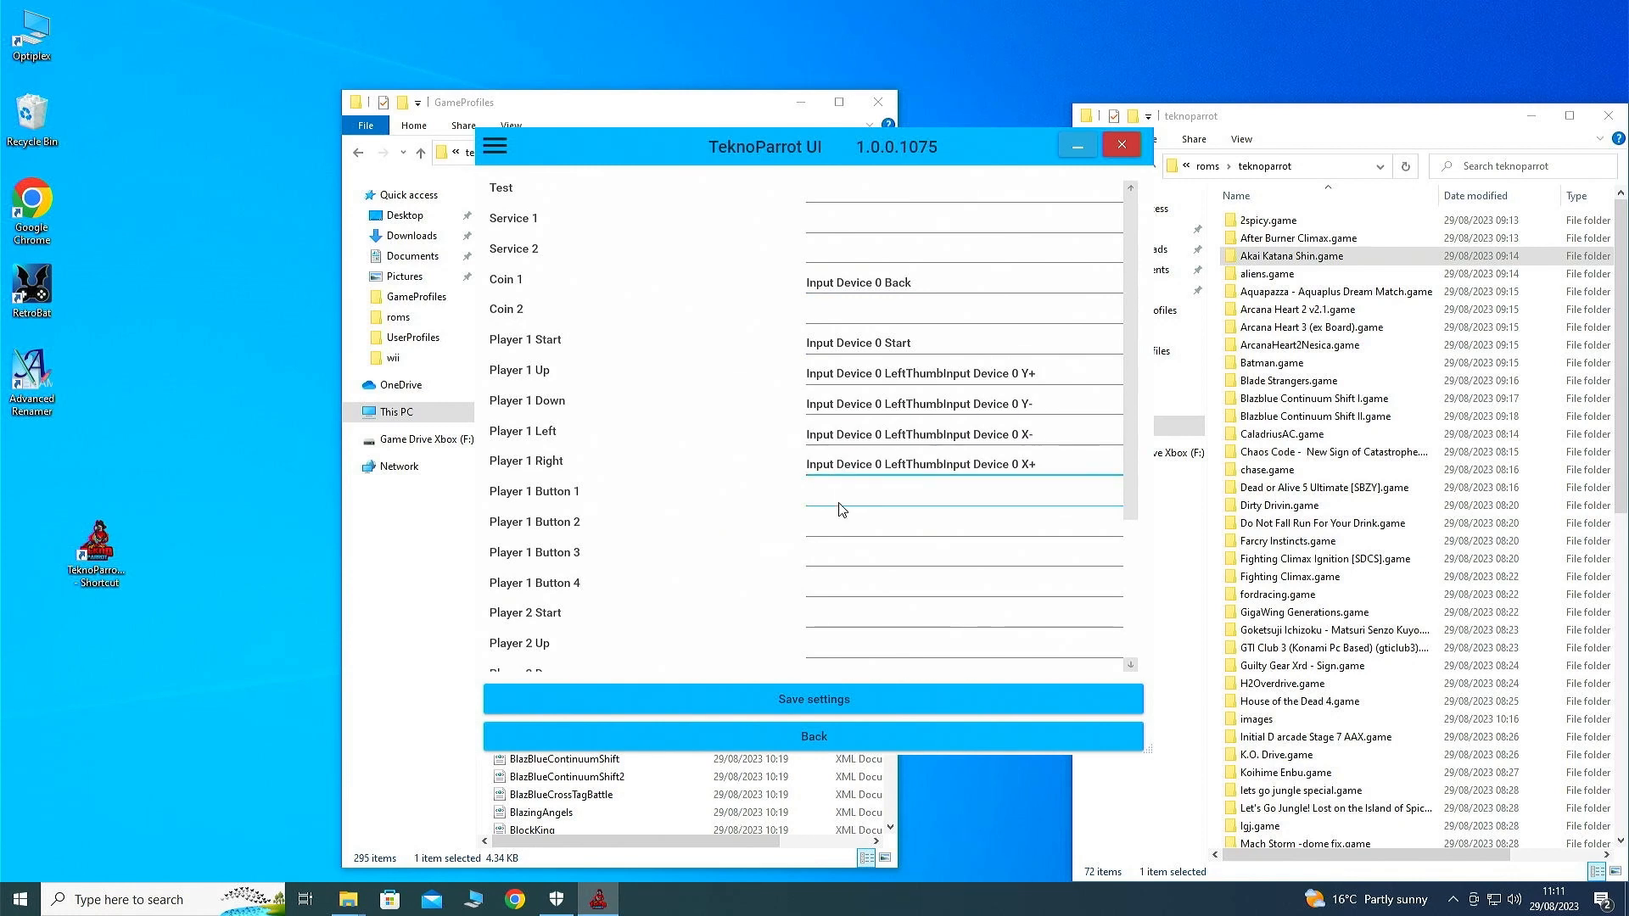
{"action": "left_click", "coordinate": [840, 522]}
{"action": "left_click", "coordinate": [840, 562]}
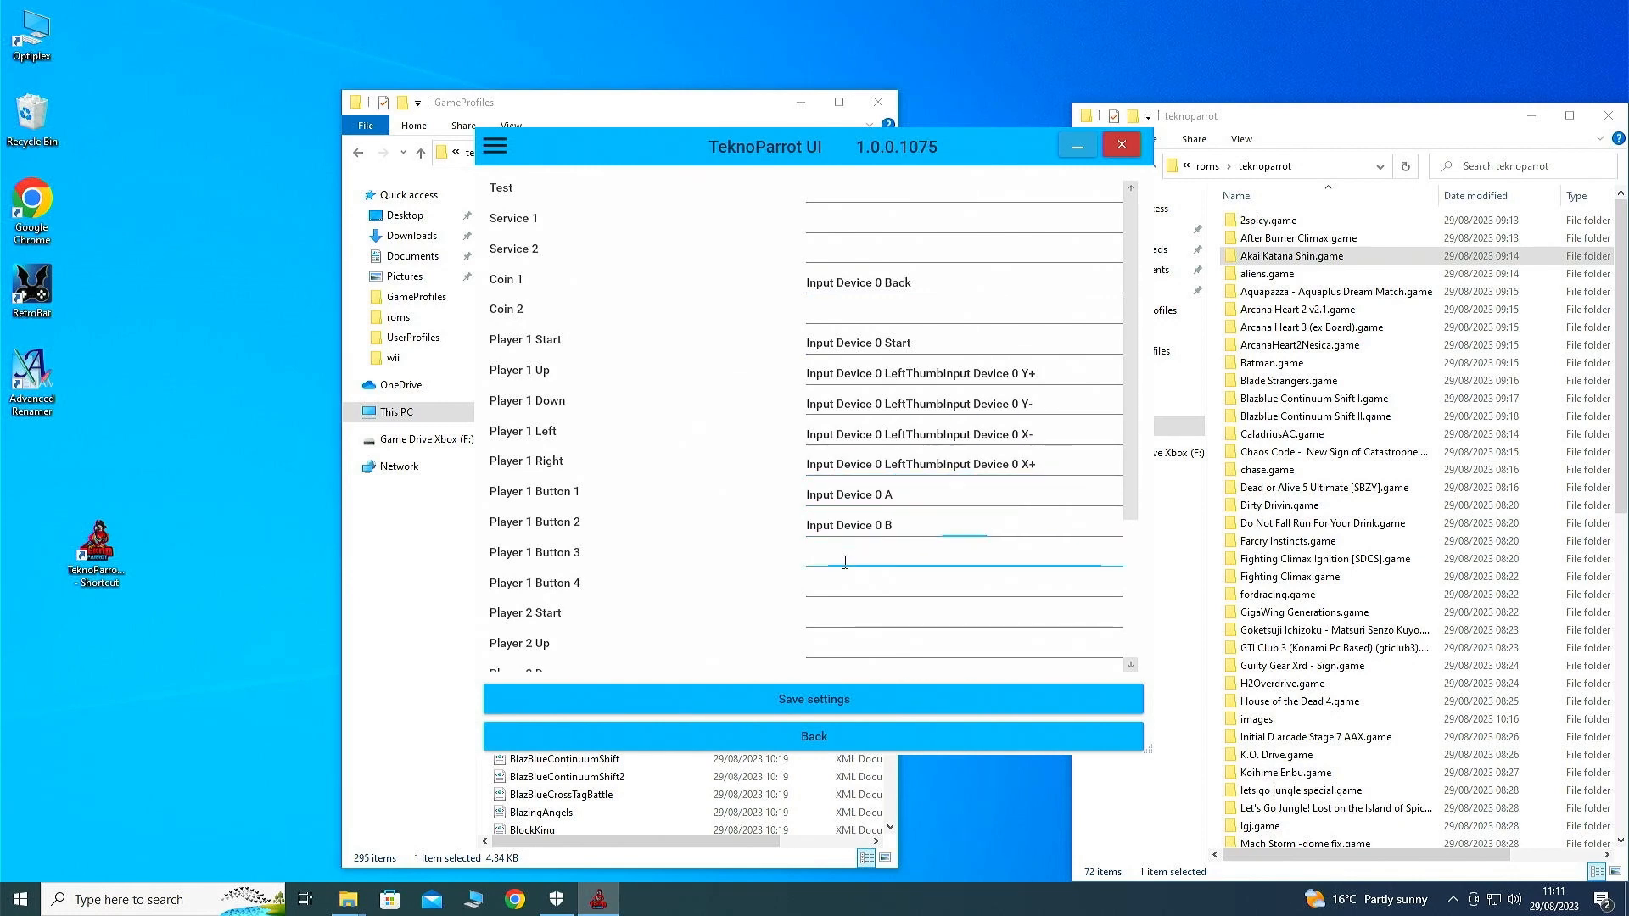
{"action": "left_click", "coordinate": [863, 603]}
{"action": "scroll", "coordinate": [636, 611], "scroll_direction": "down", "scroll_amount": 3}
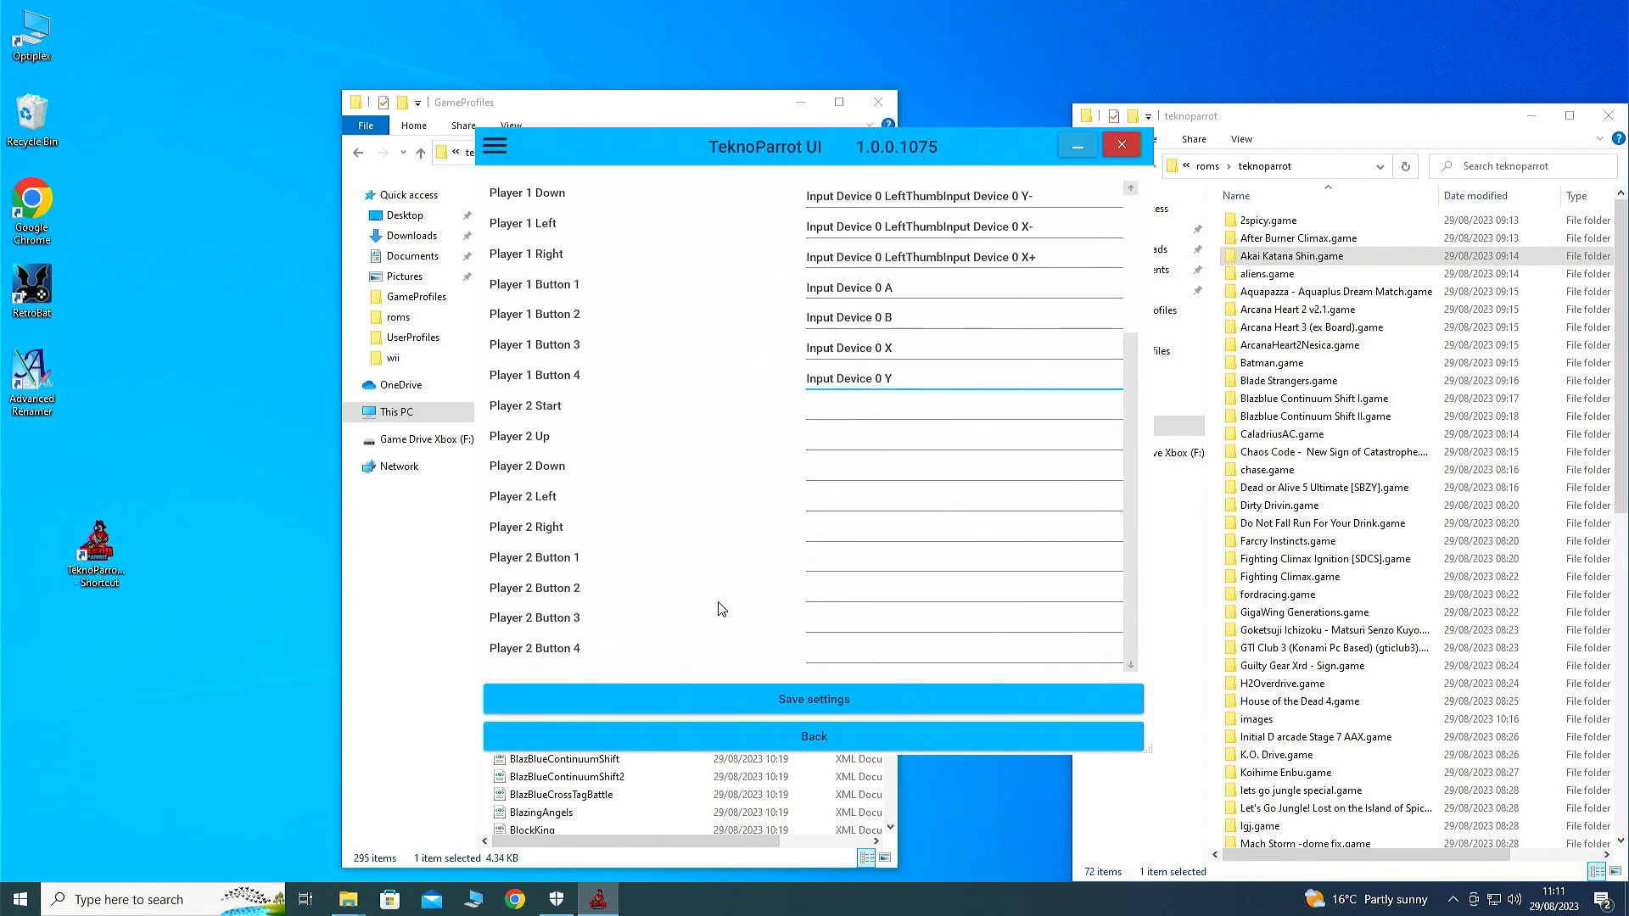
{"action": "left_click", "coordinate": [833, 702]}
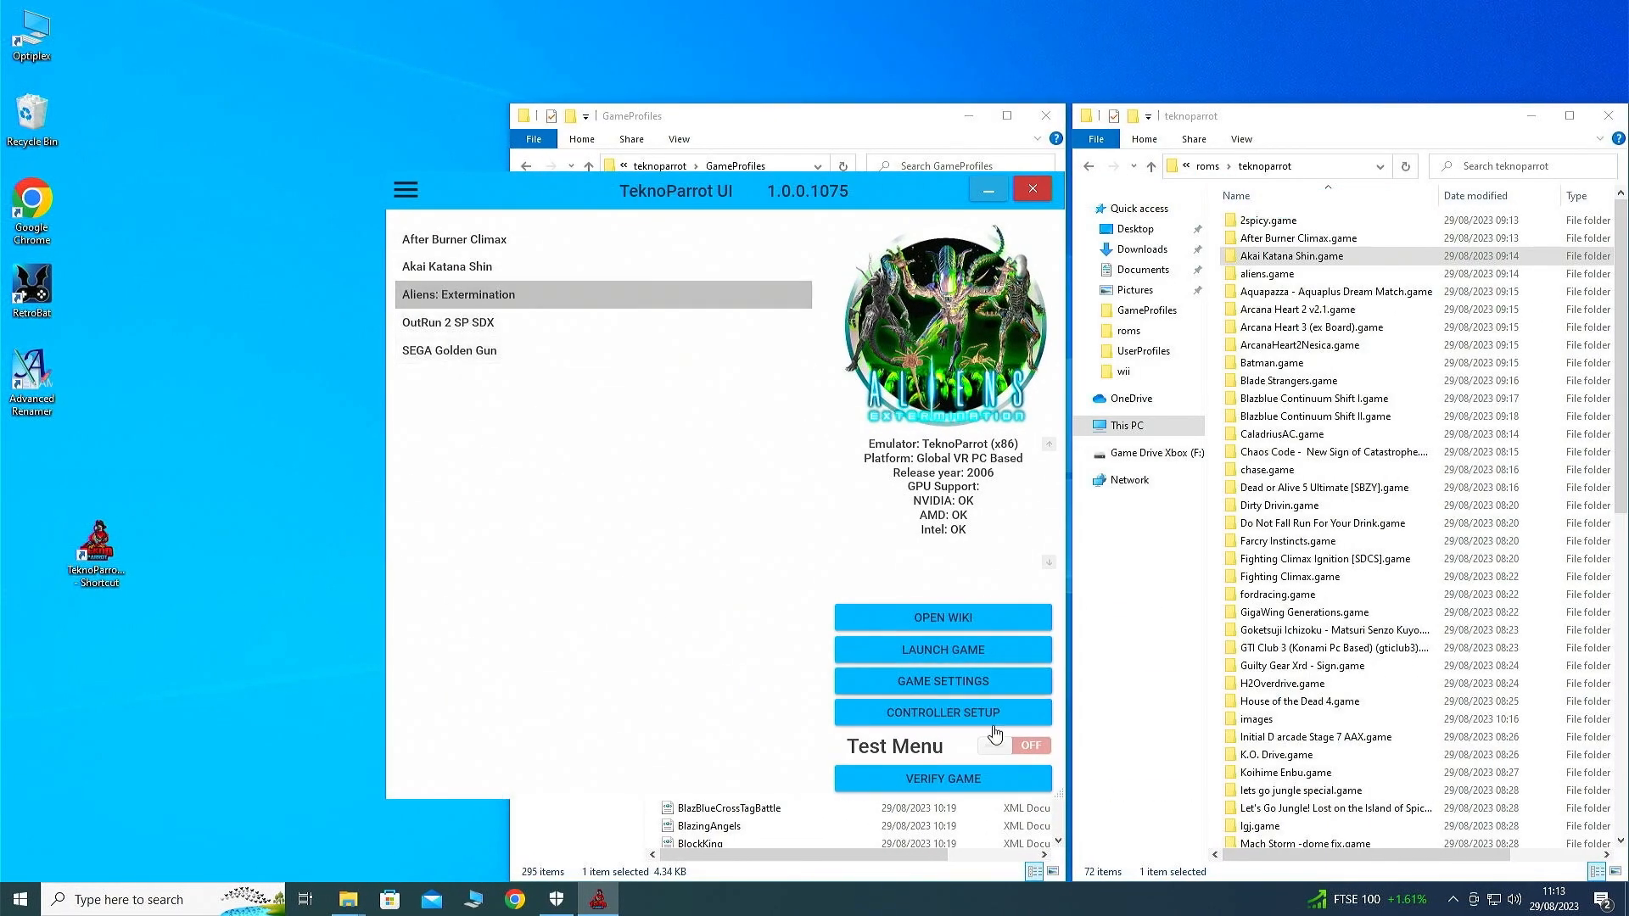
Review the Aliens: Extermination game settings, and set Player 1 Light Gun to Microsoft USB OPTICAL MOUSE in its controller setup
{"action": "left_click", "coordinate": [970, 684]}
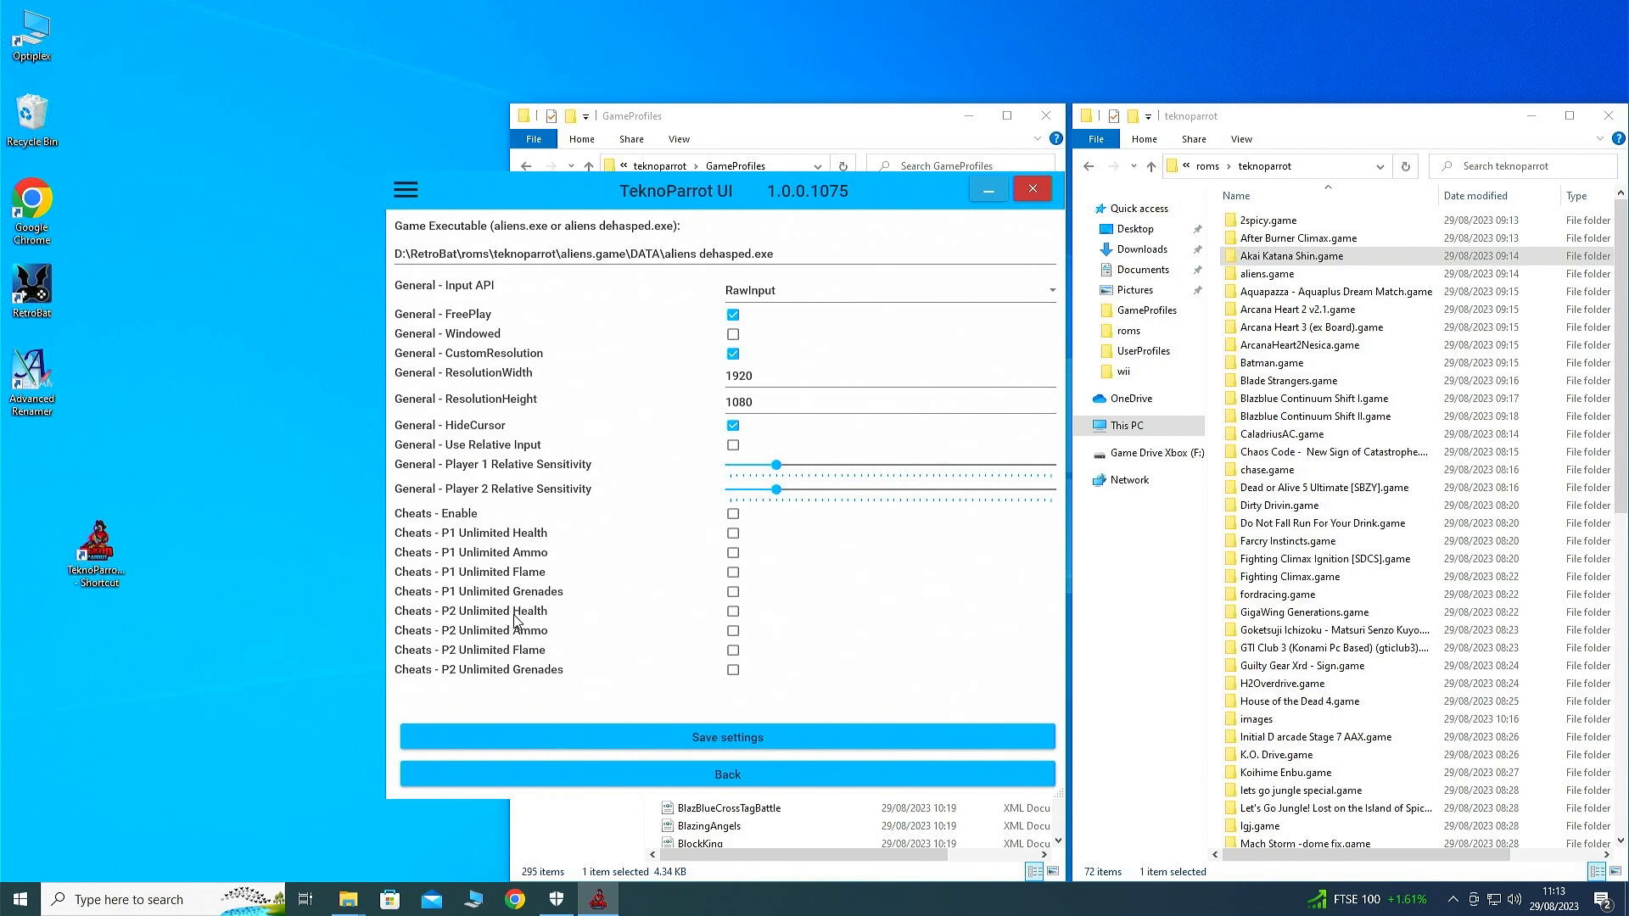
{"action": "left_click", "coordinate": [792, 784]}
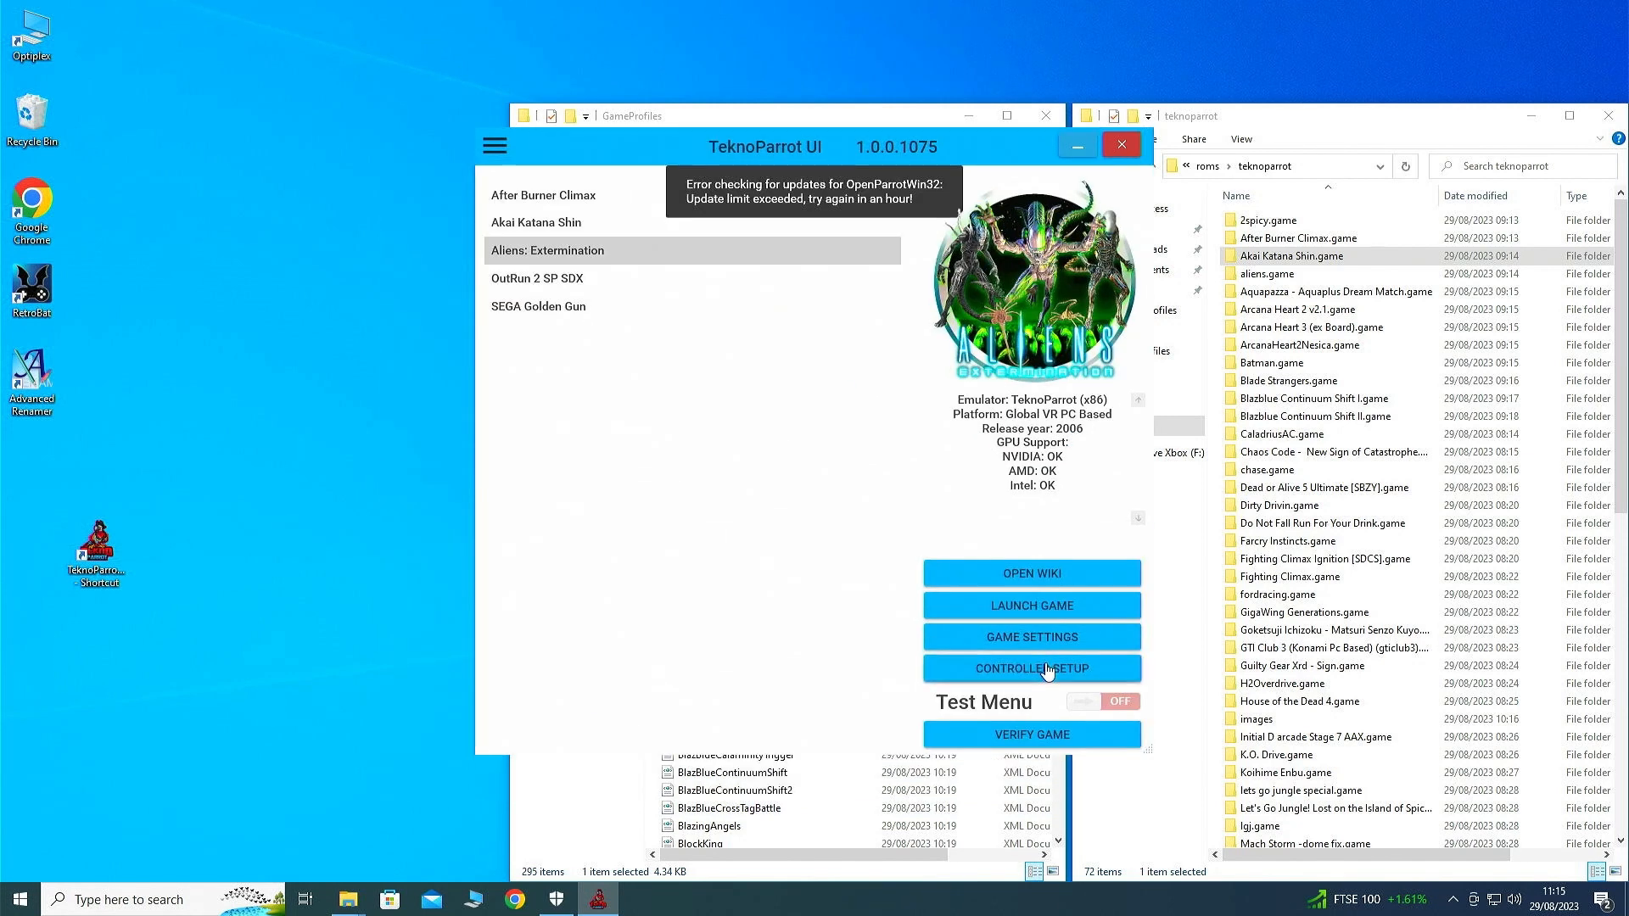
{"action": "left_click", "coordinate": [933, 676]}
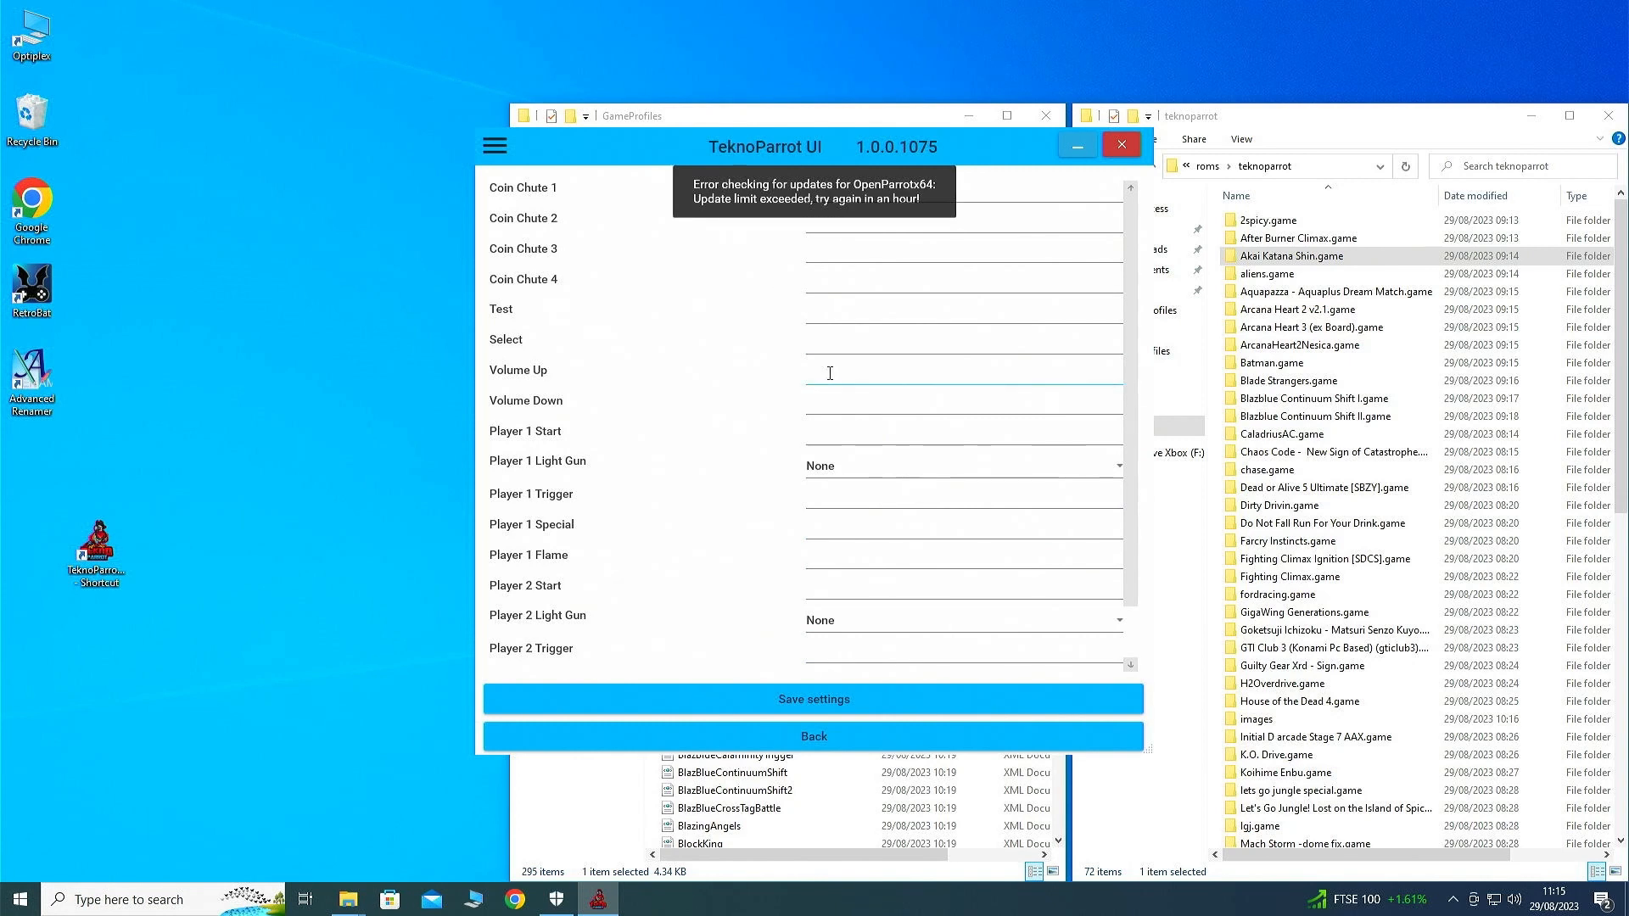
{"action": "left_click", "coordinate": [1014, 473]}
{"action": "left_click", "coordinate": [958, 553]}
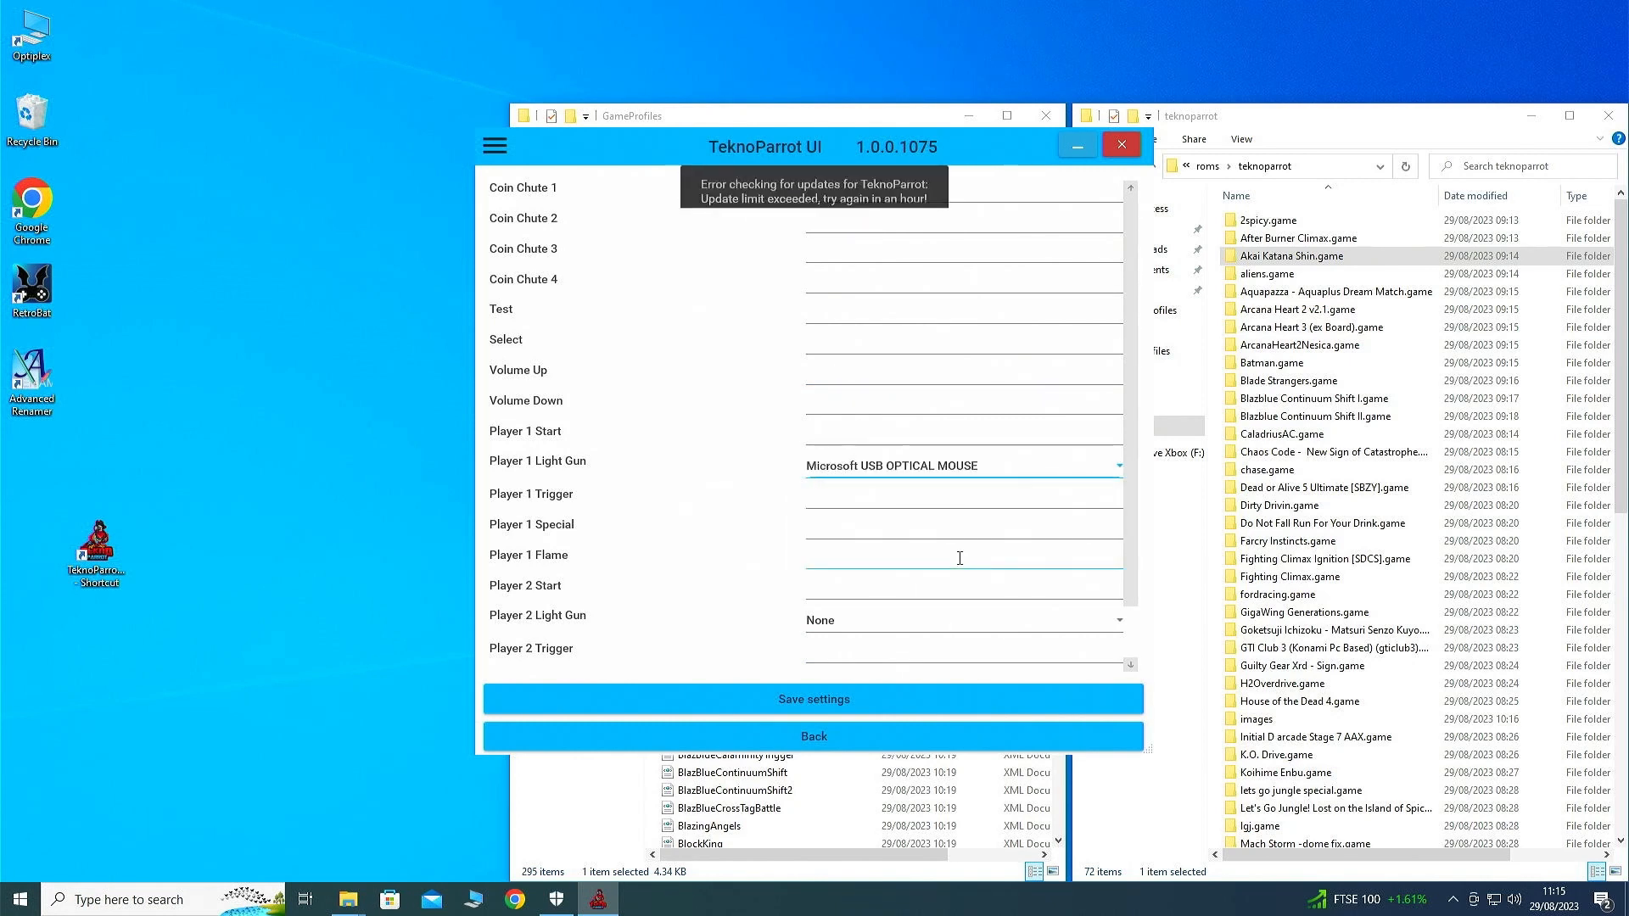
Bind Player 1 Trigger, Special and Flame to the mouse's left, middle and right buttons, and Player 1 Start to the keyboard's Return
{"action": "left_click", "coordinate": [894, 502]}
{"action": "left_click", "coordinate": [915, 501]}
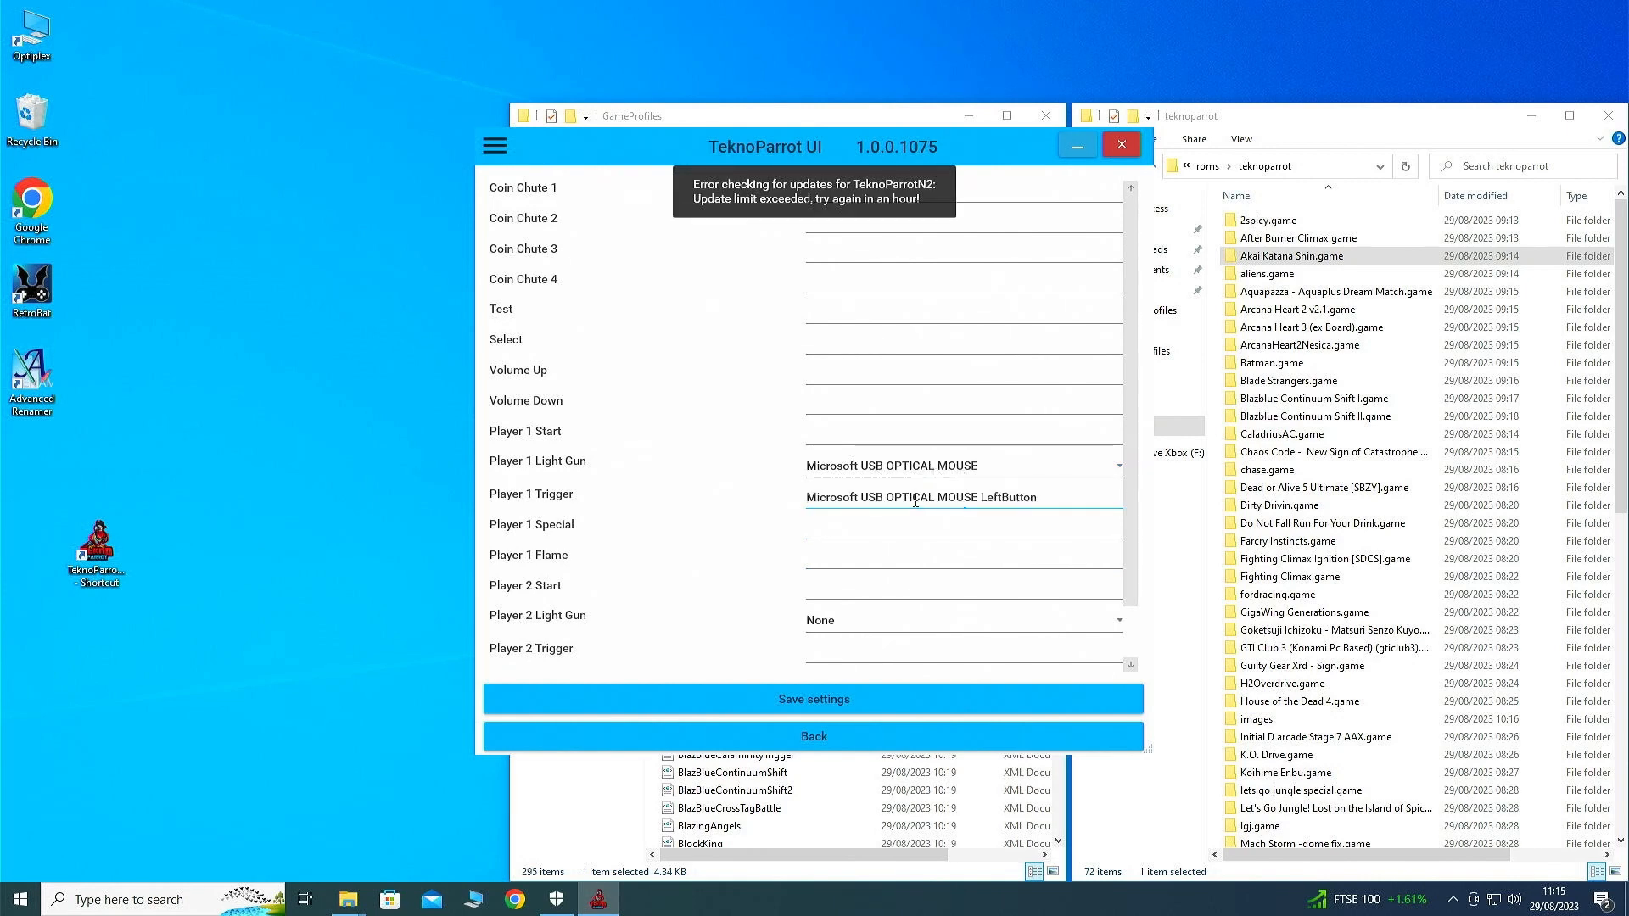
{"action": "left_click", "coordinate": [882, 529]}
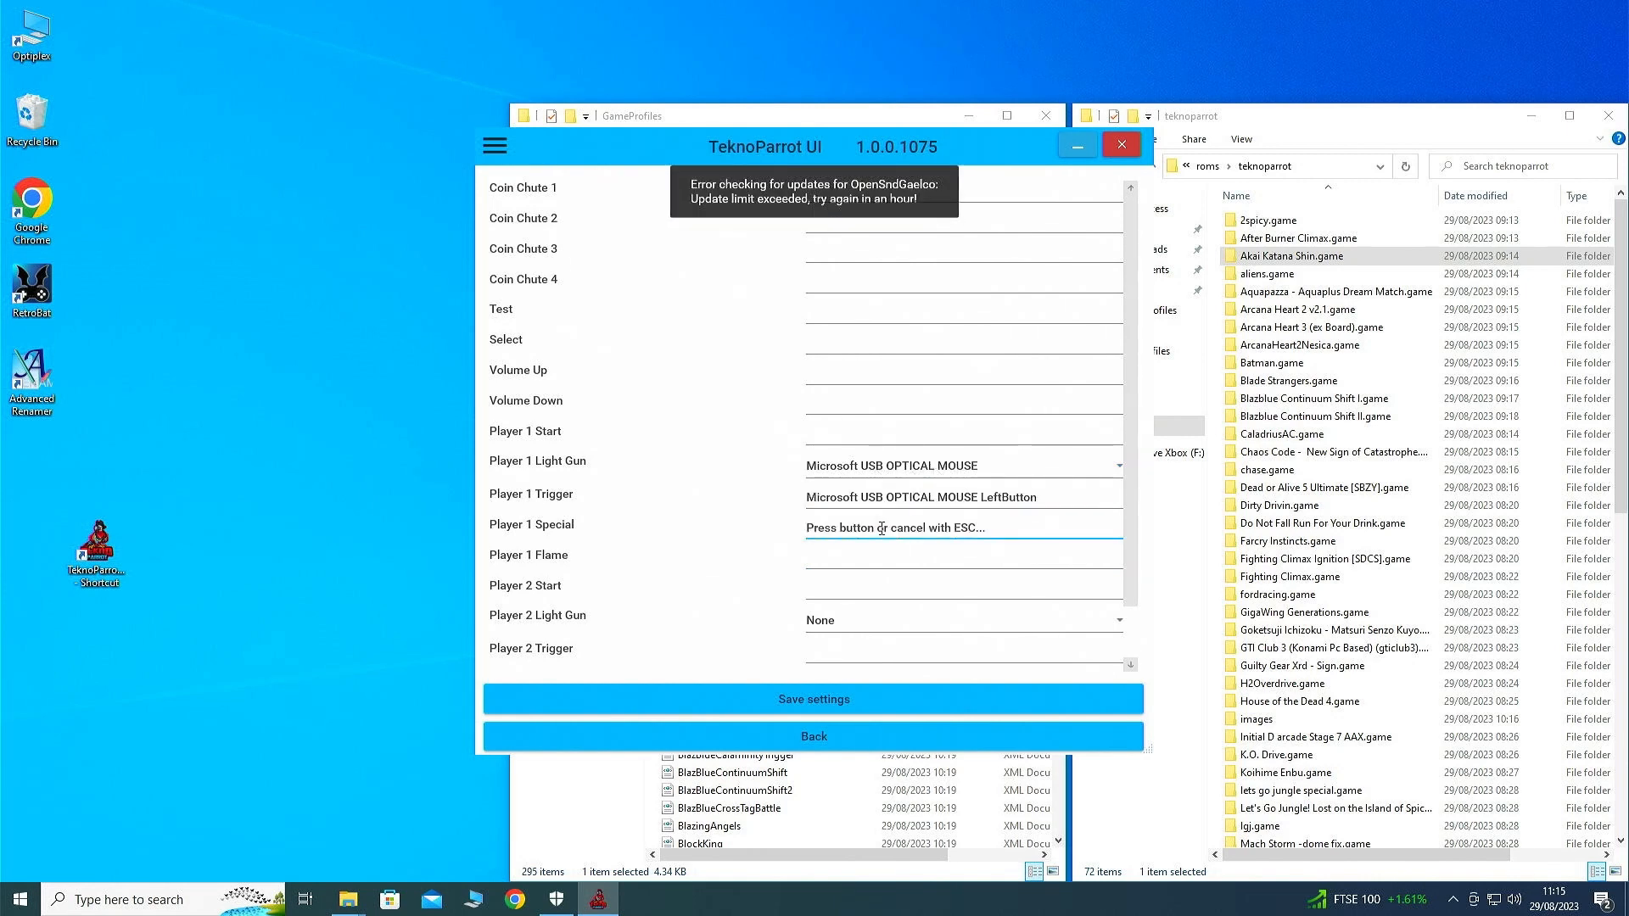
{"action": "middle_click", "coordinate": [882, 528]}
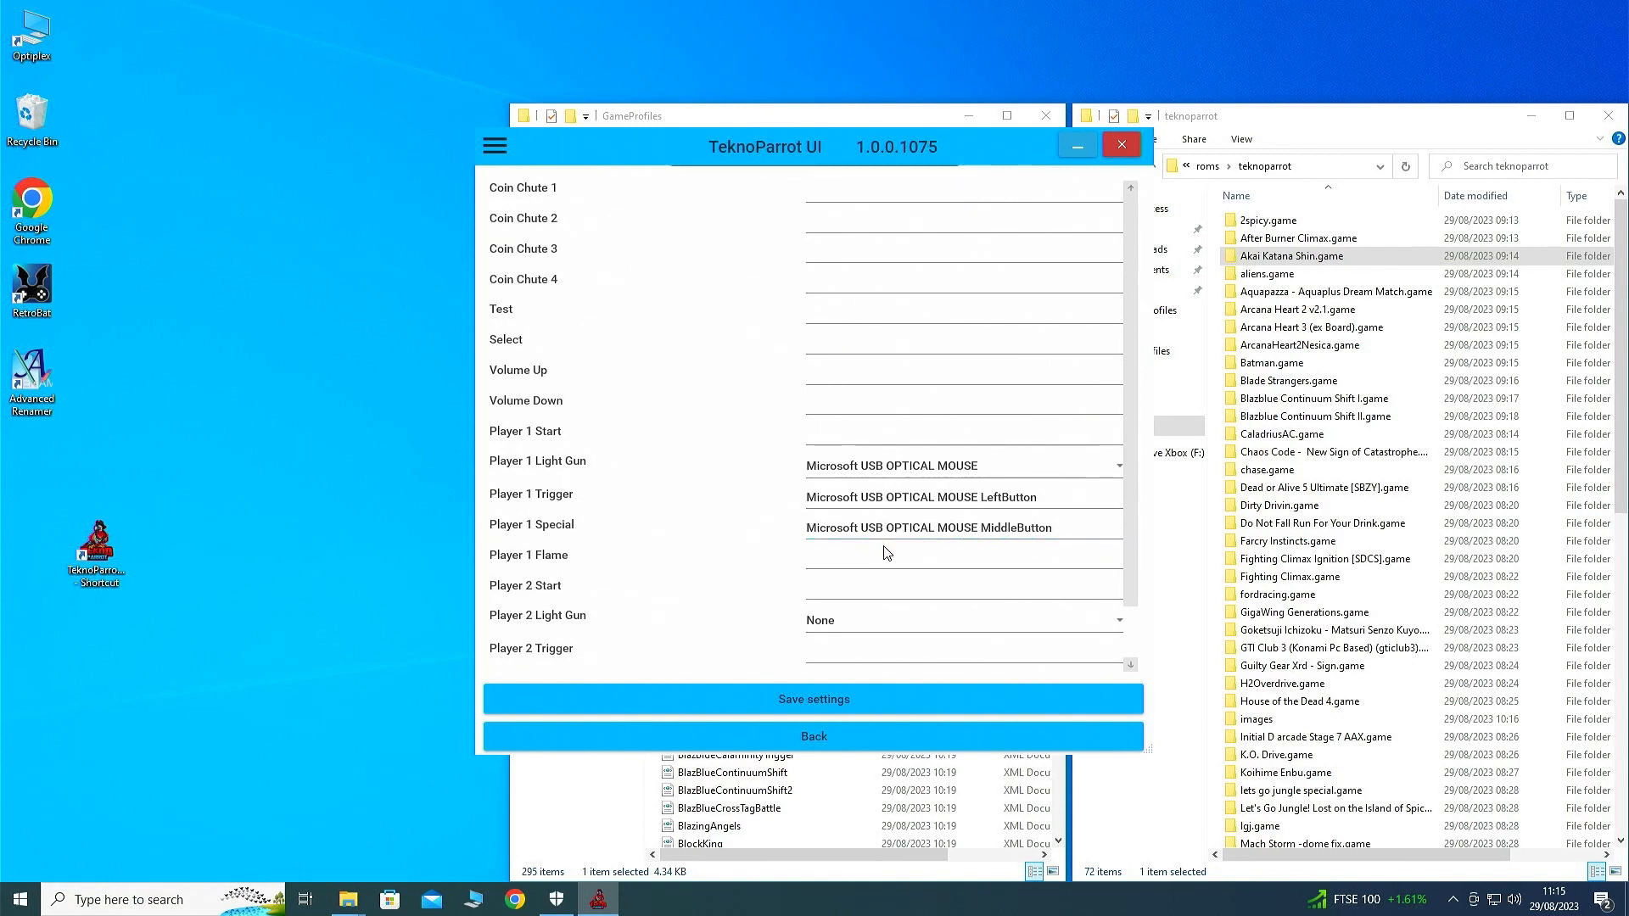
{"action": "left_click", "coordinate": [885, 556]}
{"action": "right_click", "coordinate": [885, 557]}
{"action": "left_click", "coordinate": [821, 436]}
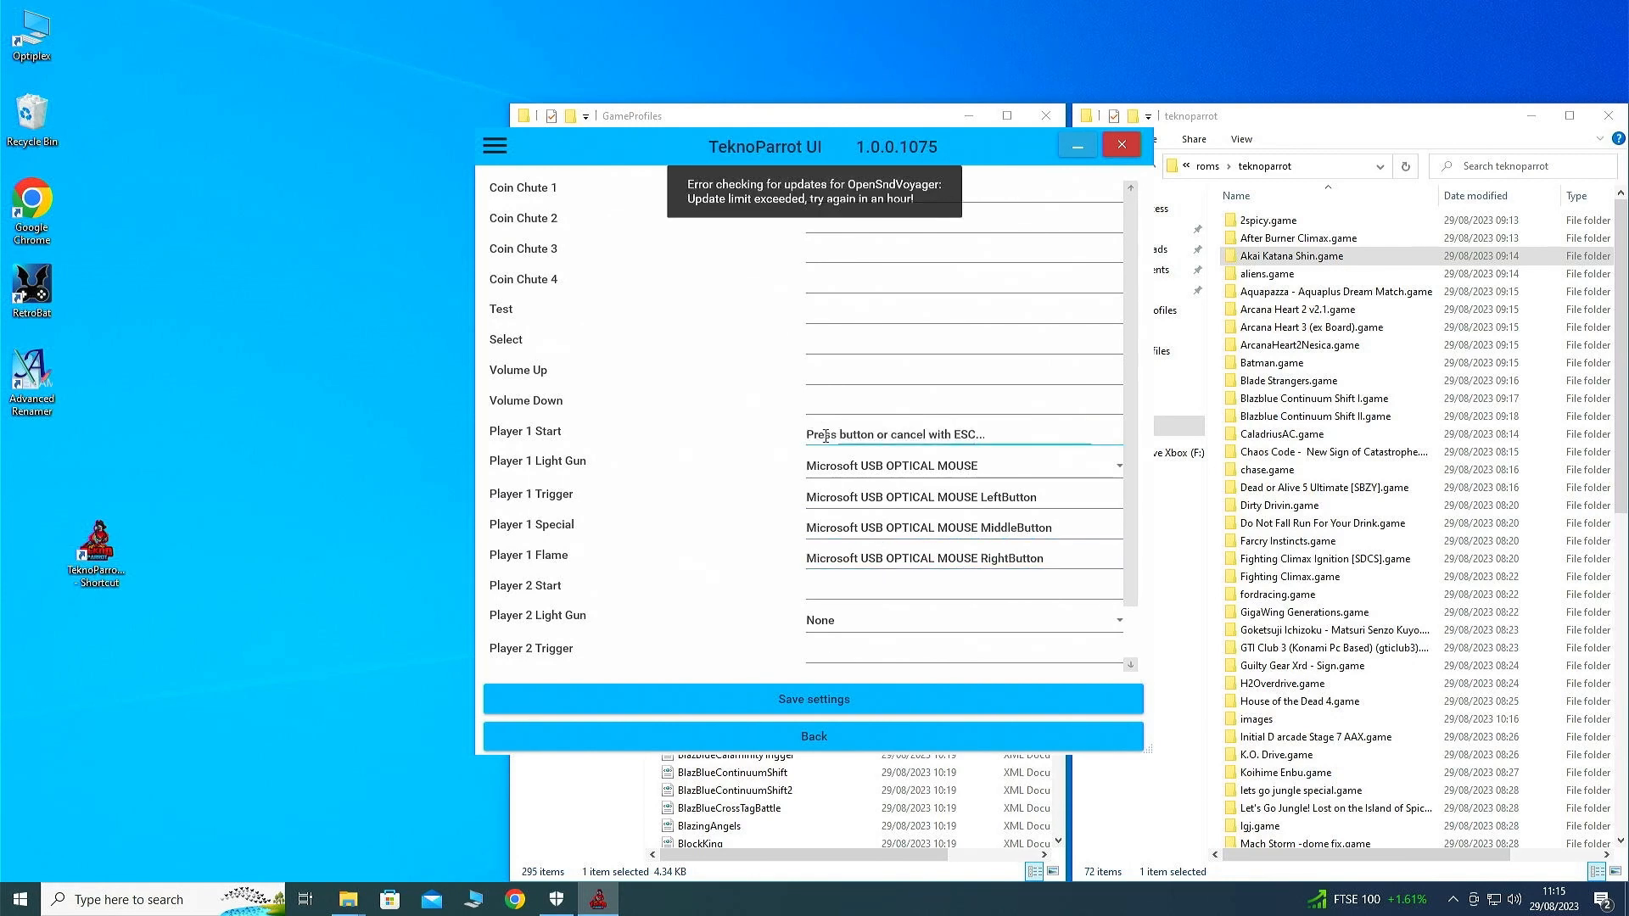
{"action": "key", "text": "Return"}
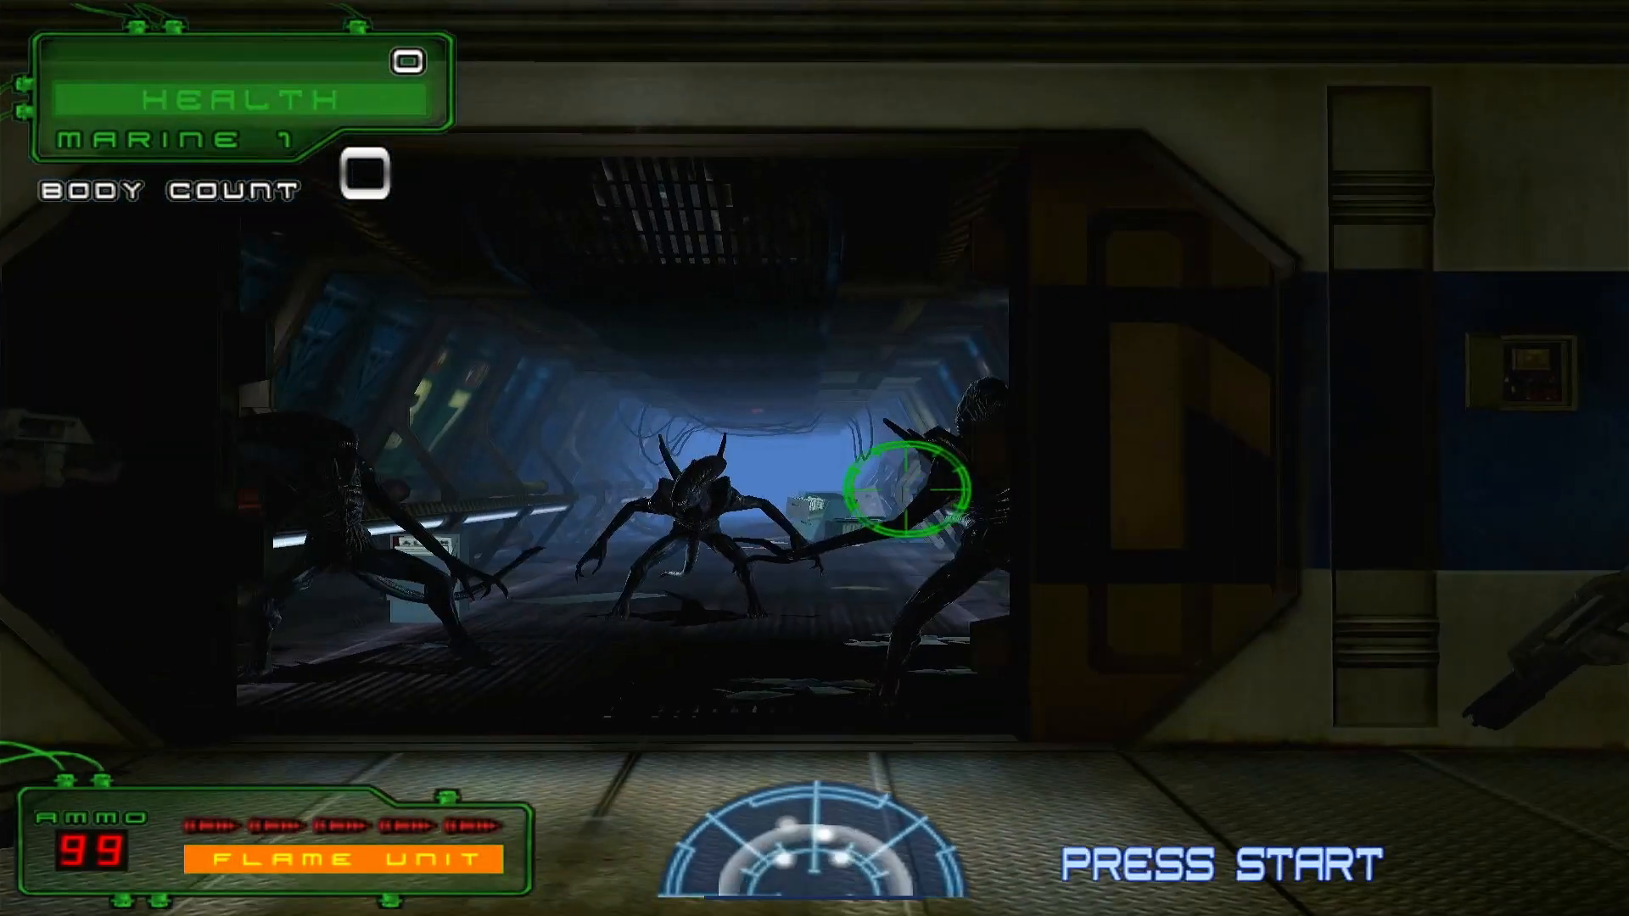
Test the mouse light gun in Aliens: Extermination by aiming and firing at the aliens
{"action": "left_click", "coordinate": [687, 473]}
{"action": "left_click_drag", "start_coordinate": [687, 474], "coordinate": [774, 472]}
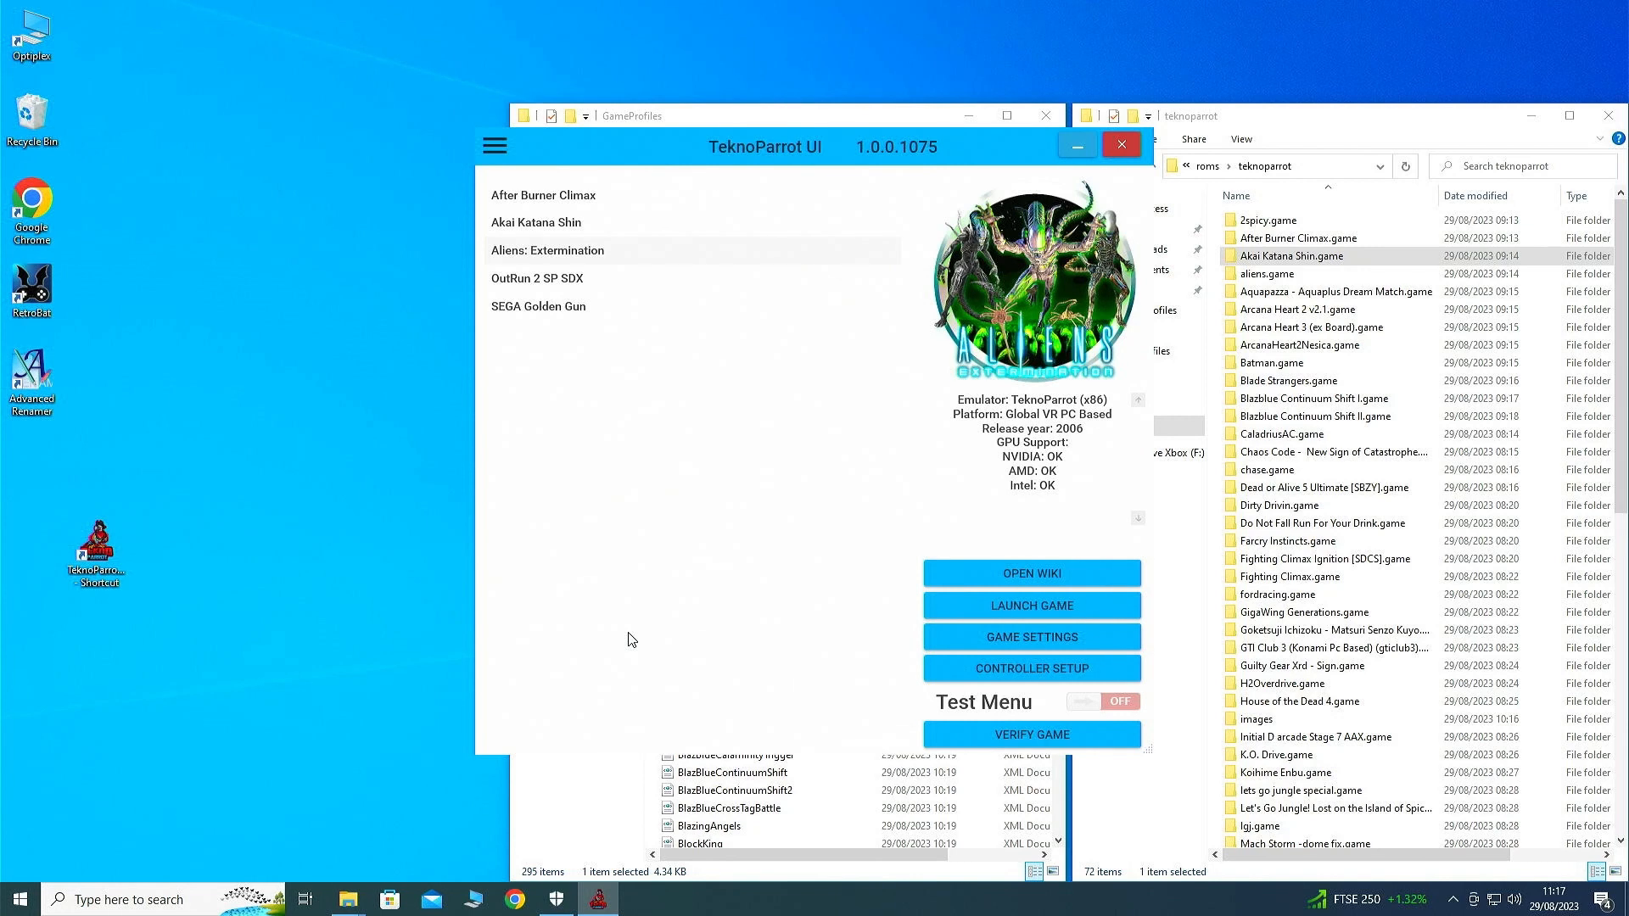
Recheck the Aliens: Extermination game settings, and set Player 1 Light Gun to Mayflash DolphinBar 2D8F538 in its controller setup
{"action": "left_click", "coordinate": [1053, 635]}
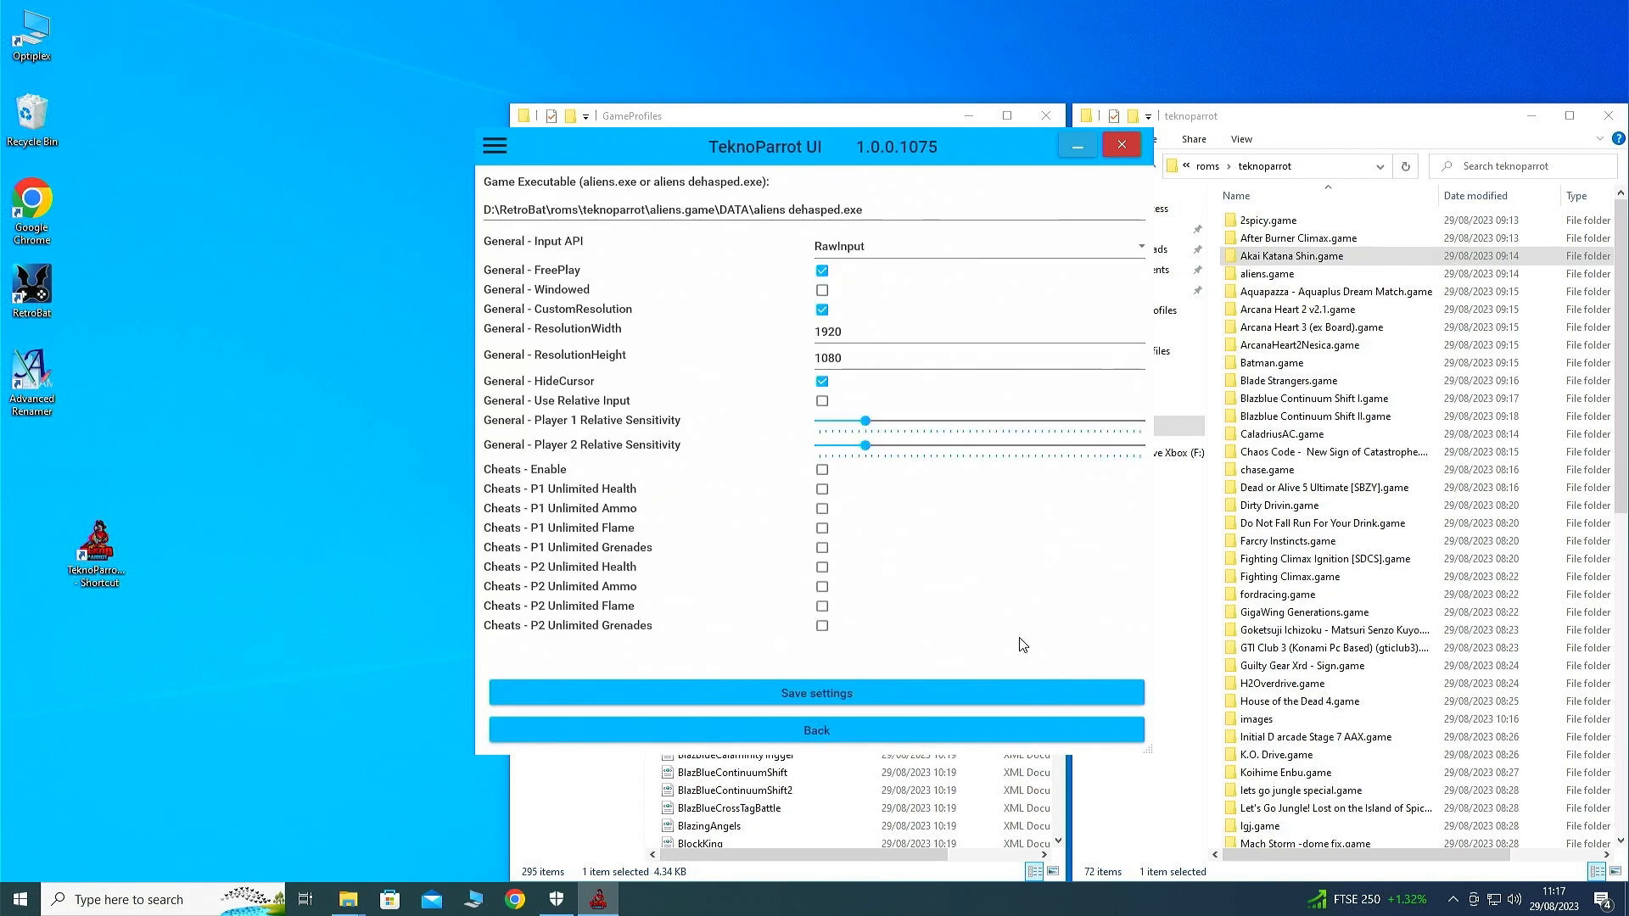
{"action": "left_click", "coordinate": [921, 731]}
{"action": "left_click", "coordinate": [1056, 668]}
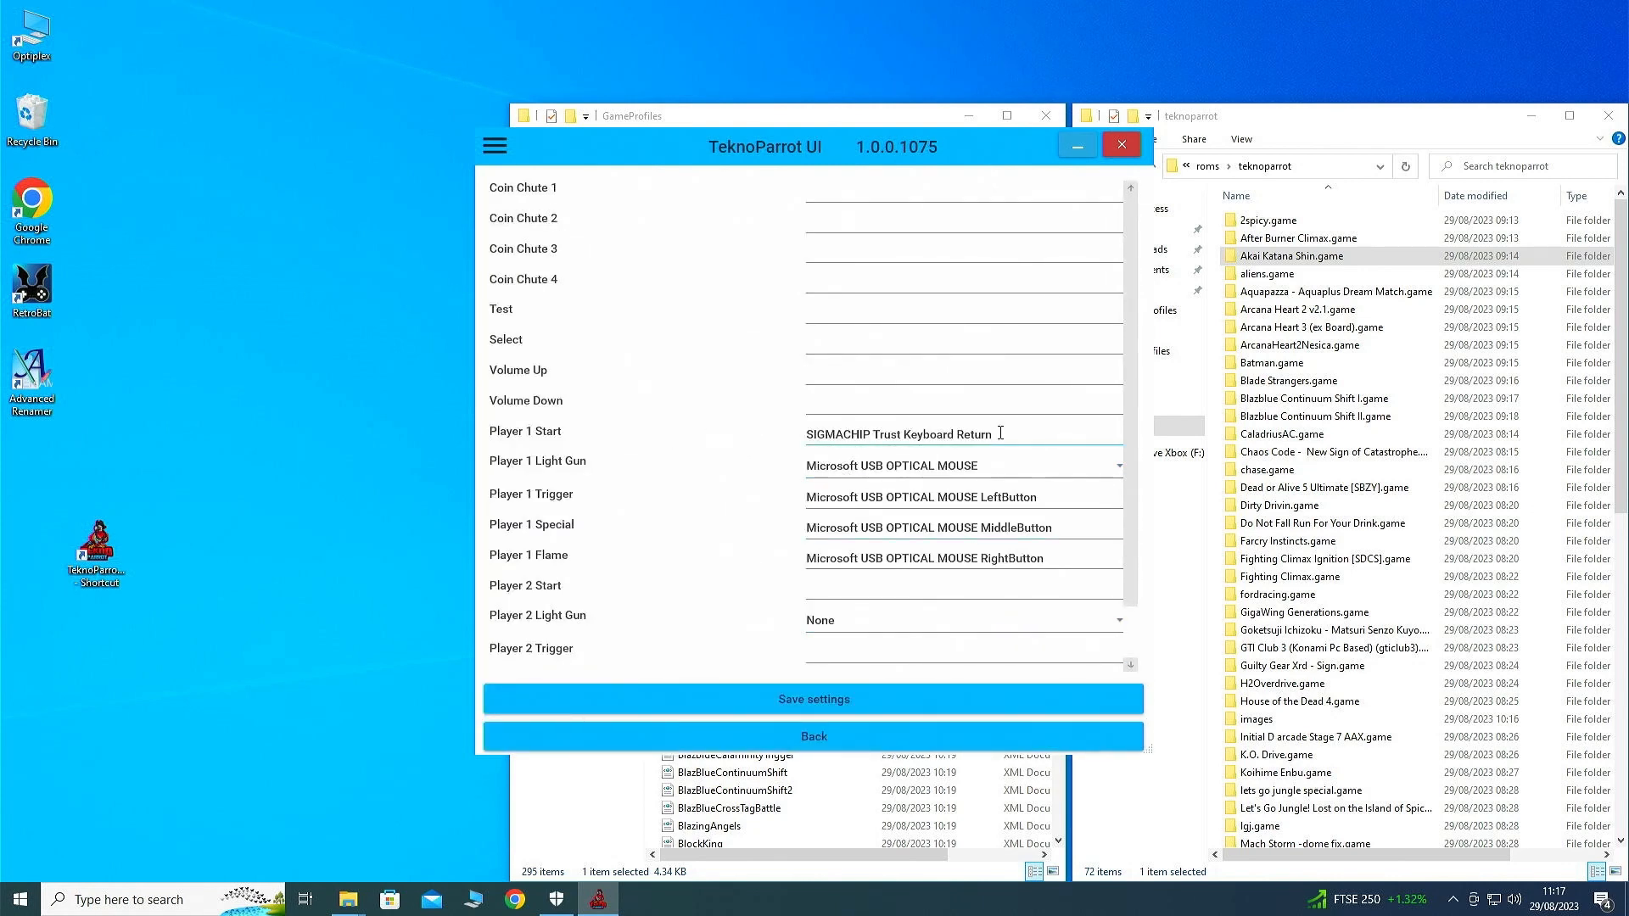
{"action": "left_click", "coordinate": [1052, 476]}
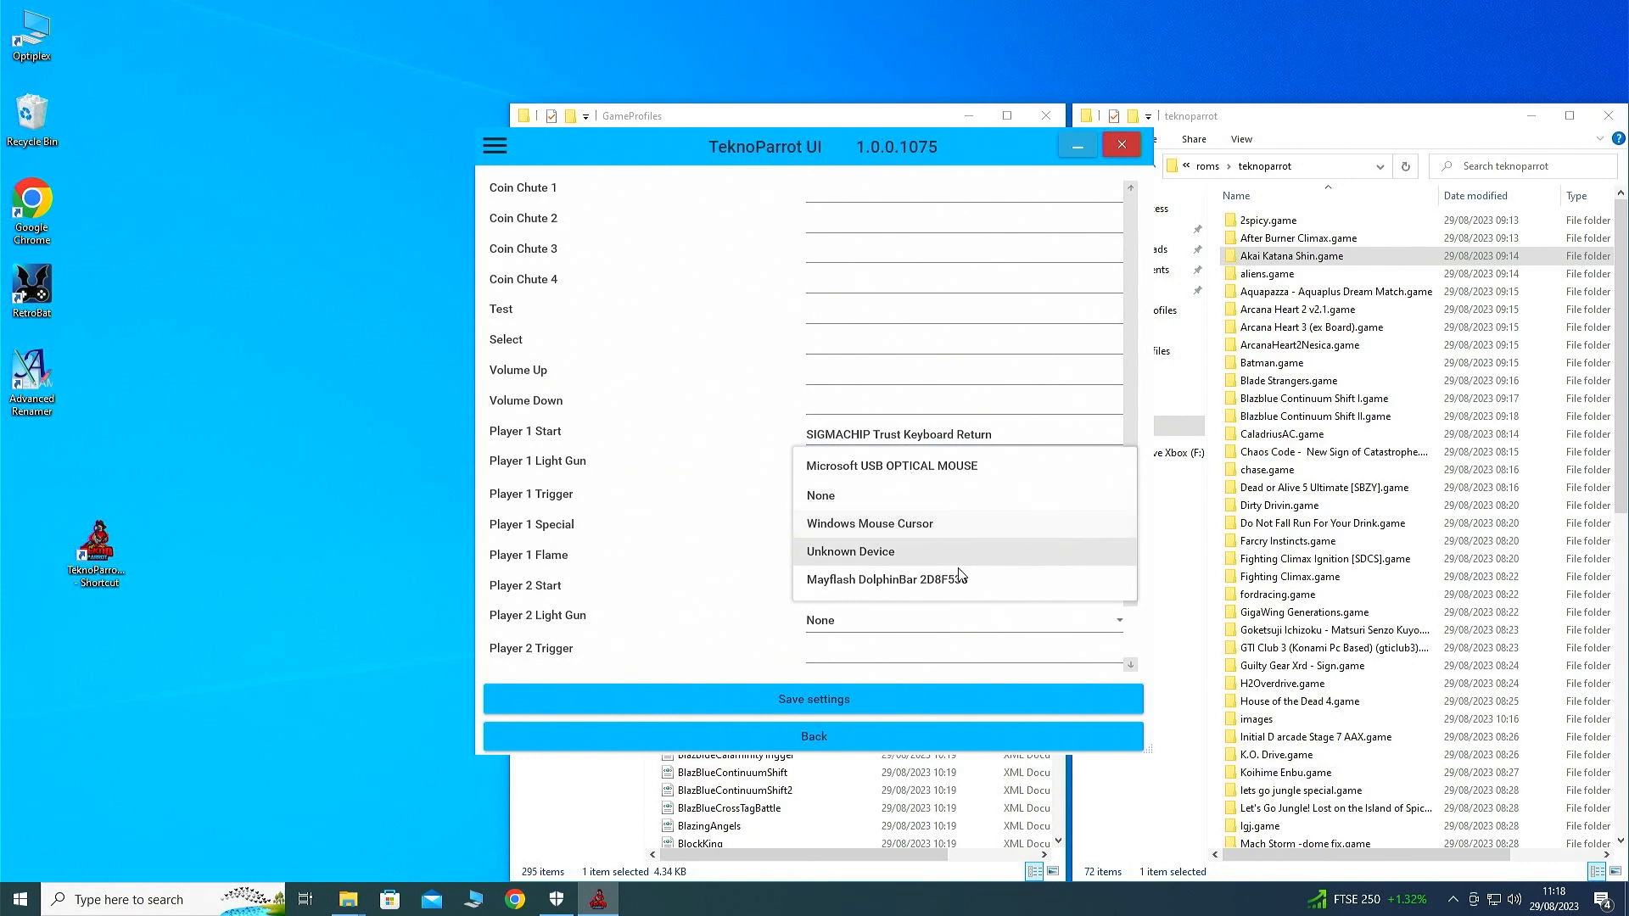
{"action": "left_click", "coordinate": [906, 585]}
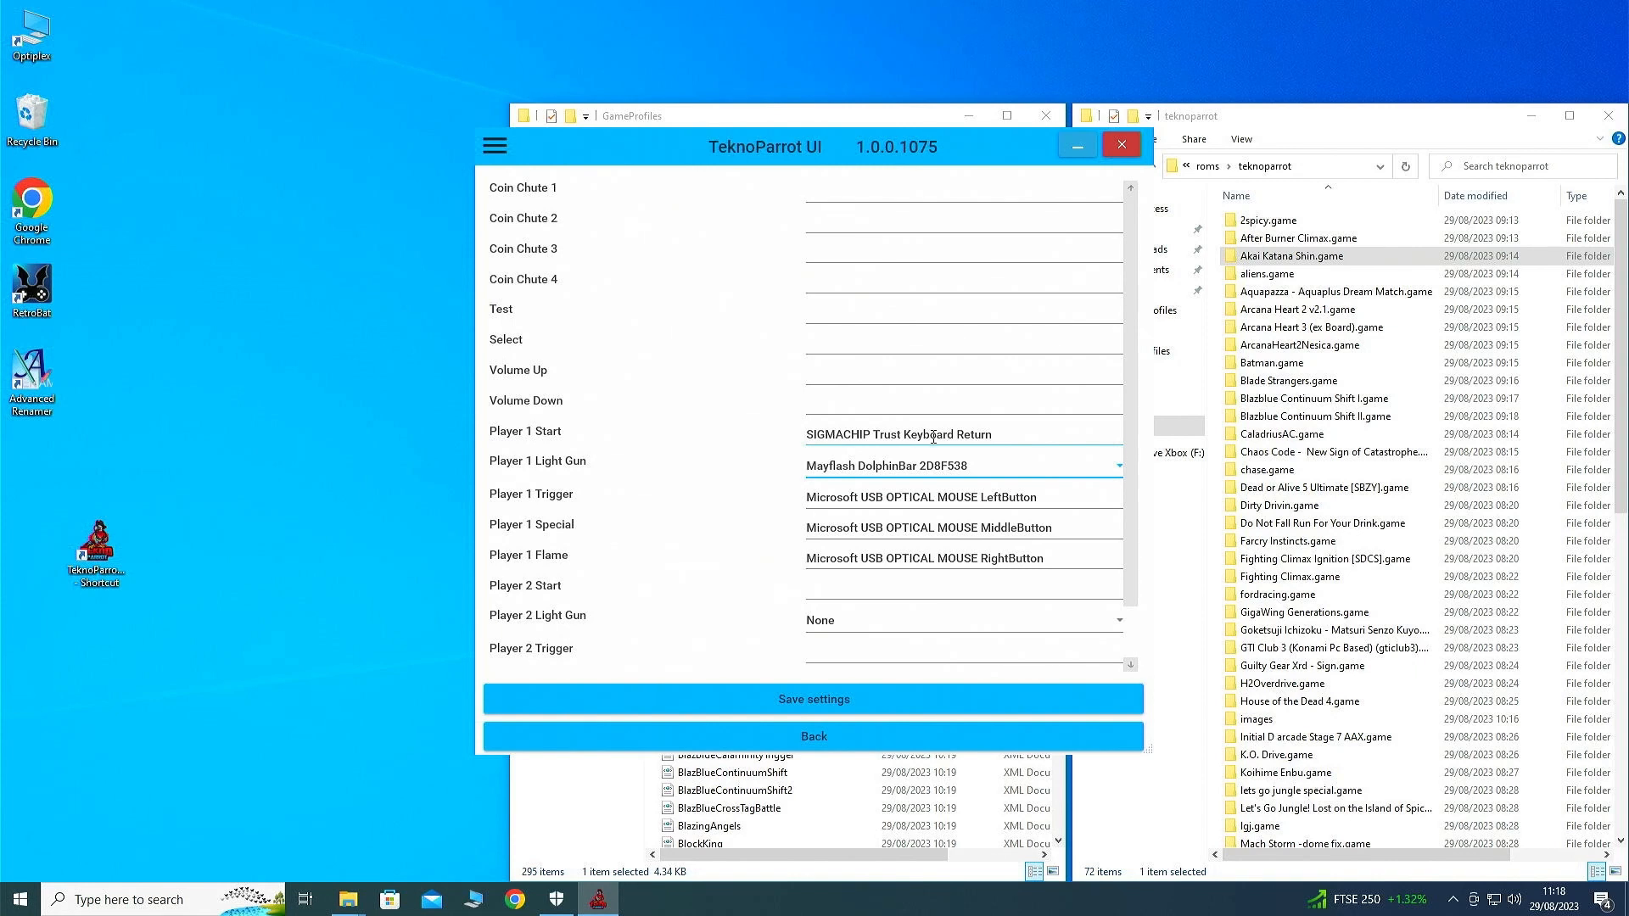
Rebind Player 1 Start to the Mayflash DolphinBar's PageUp and Player 1 Trigger to its LeftButton
{"action": "left_click", "coordinate": [983, 432]}
{"action": "key", "text": "Page_Up"}
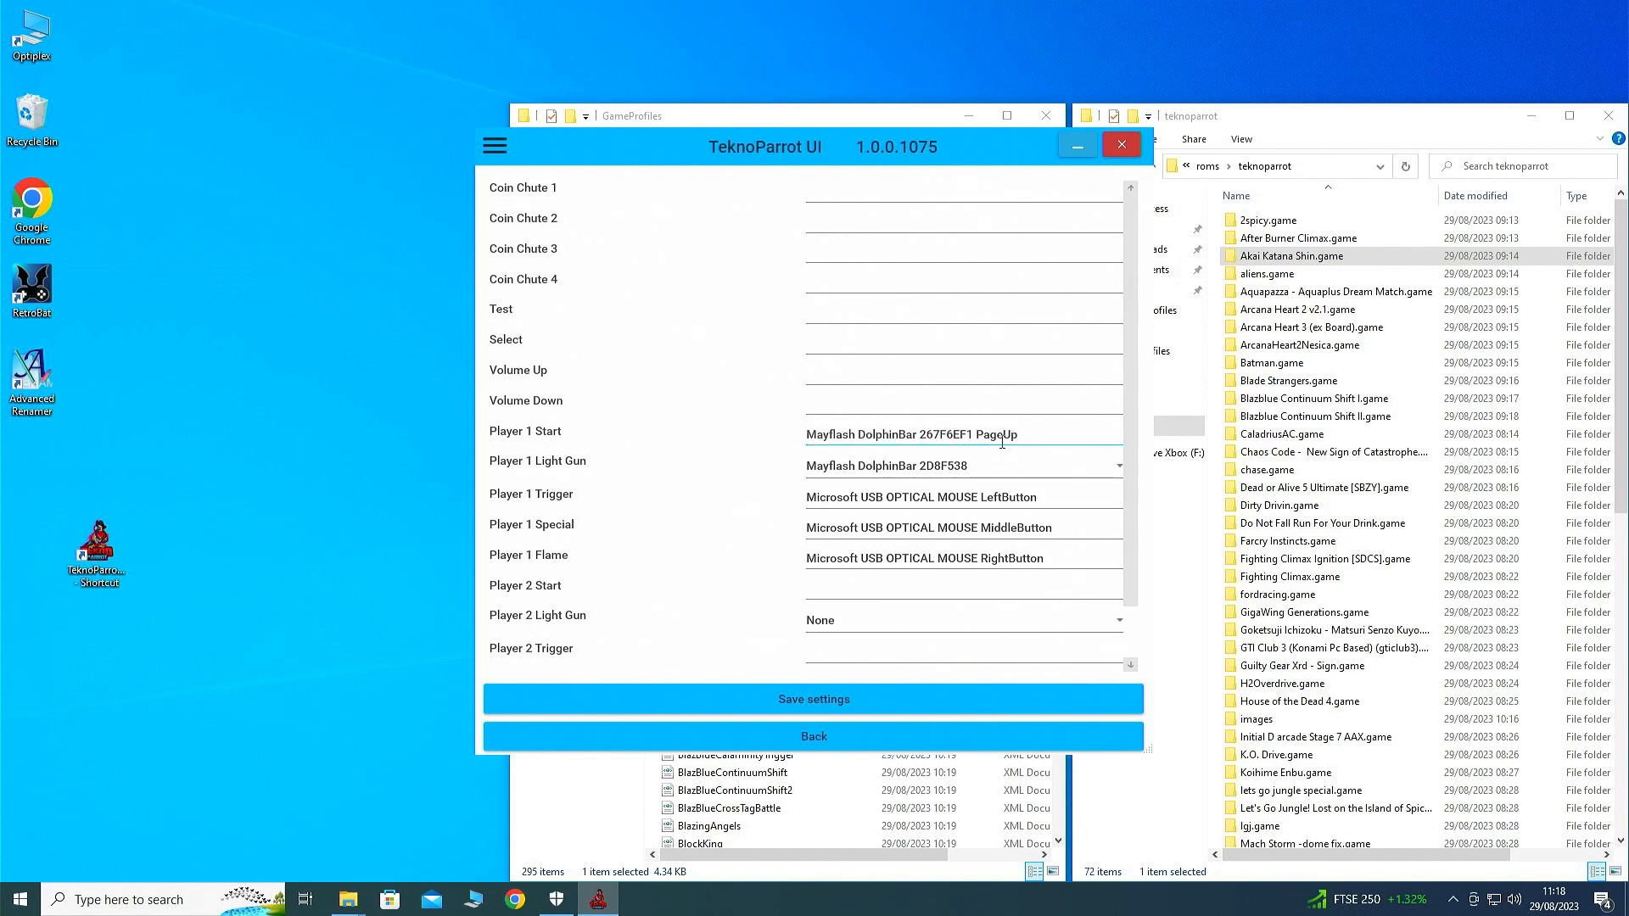
{"action": "left_click", "coordinate": [973, 492]}
{"action": "left_click", "coordinate": [973, 494]}
{"action": "left_click", "coordinate": [973, 494]}
Rebind Player 1 Special to the DolphinBar's Down and Player 1 Flame to its RightButton, and save the controller settings
{"action": "left_click", "coordinate": [956, 527]}
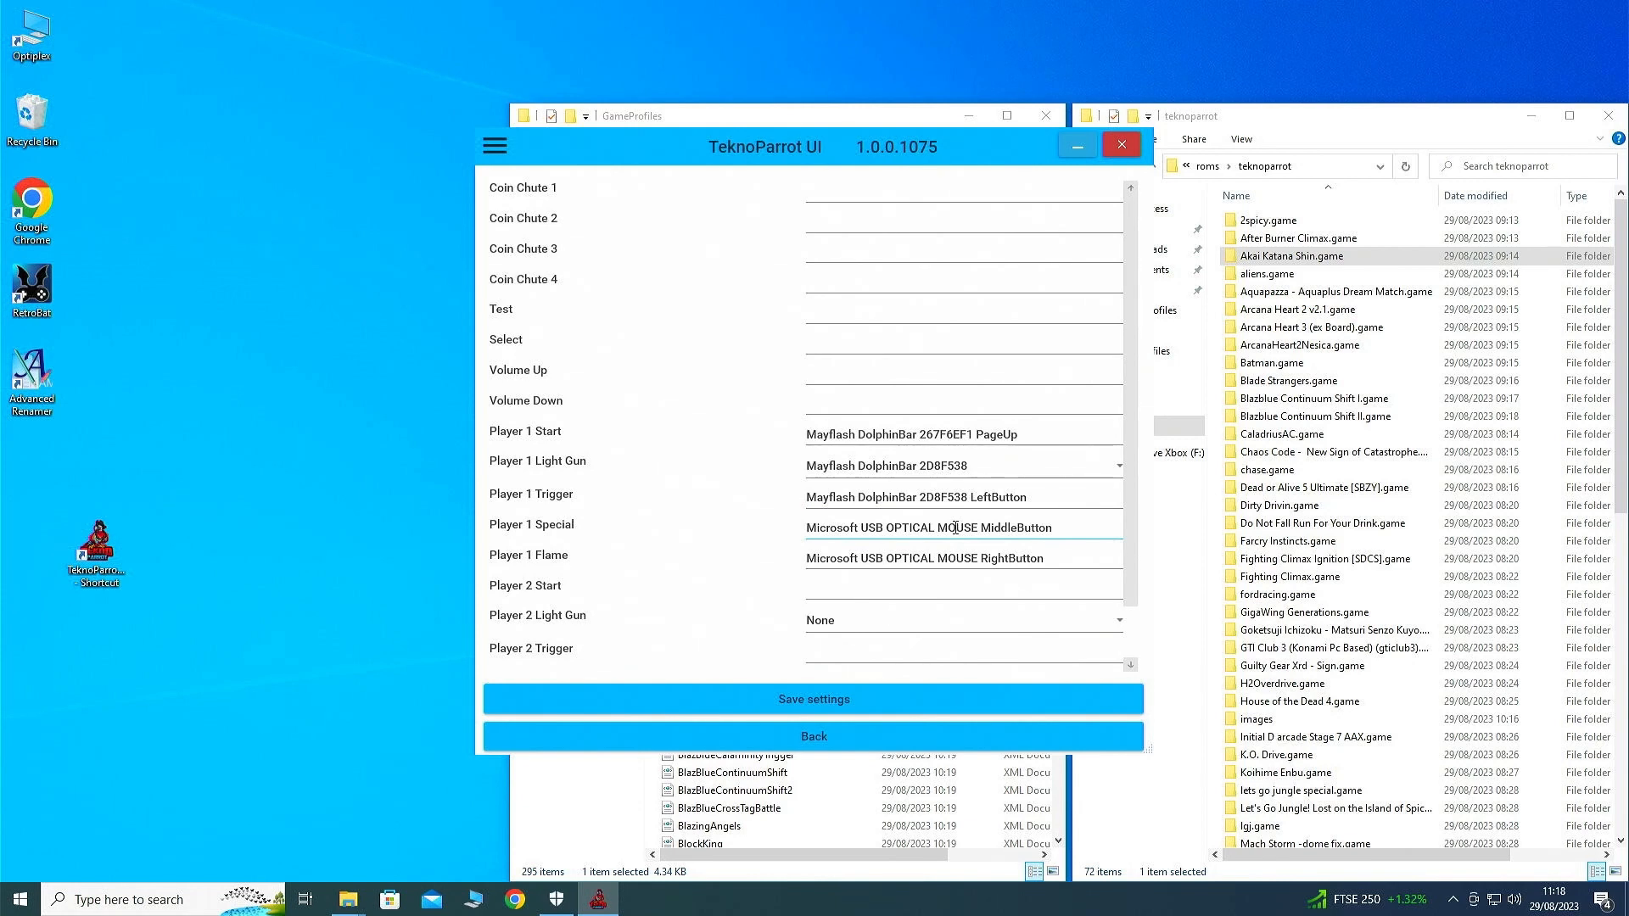
{"action": "left_click", "coordinate": [956, 528]}
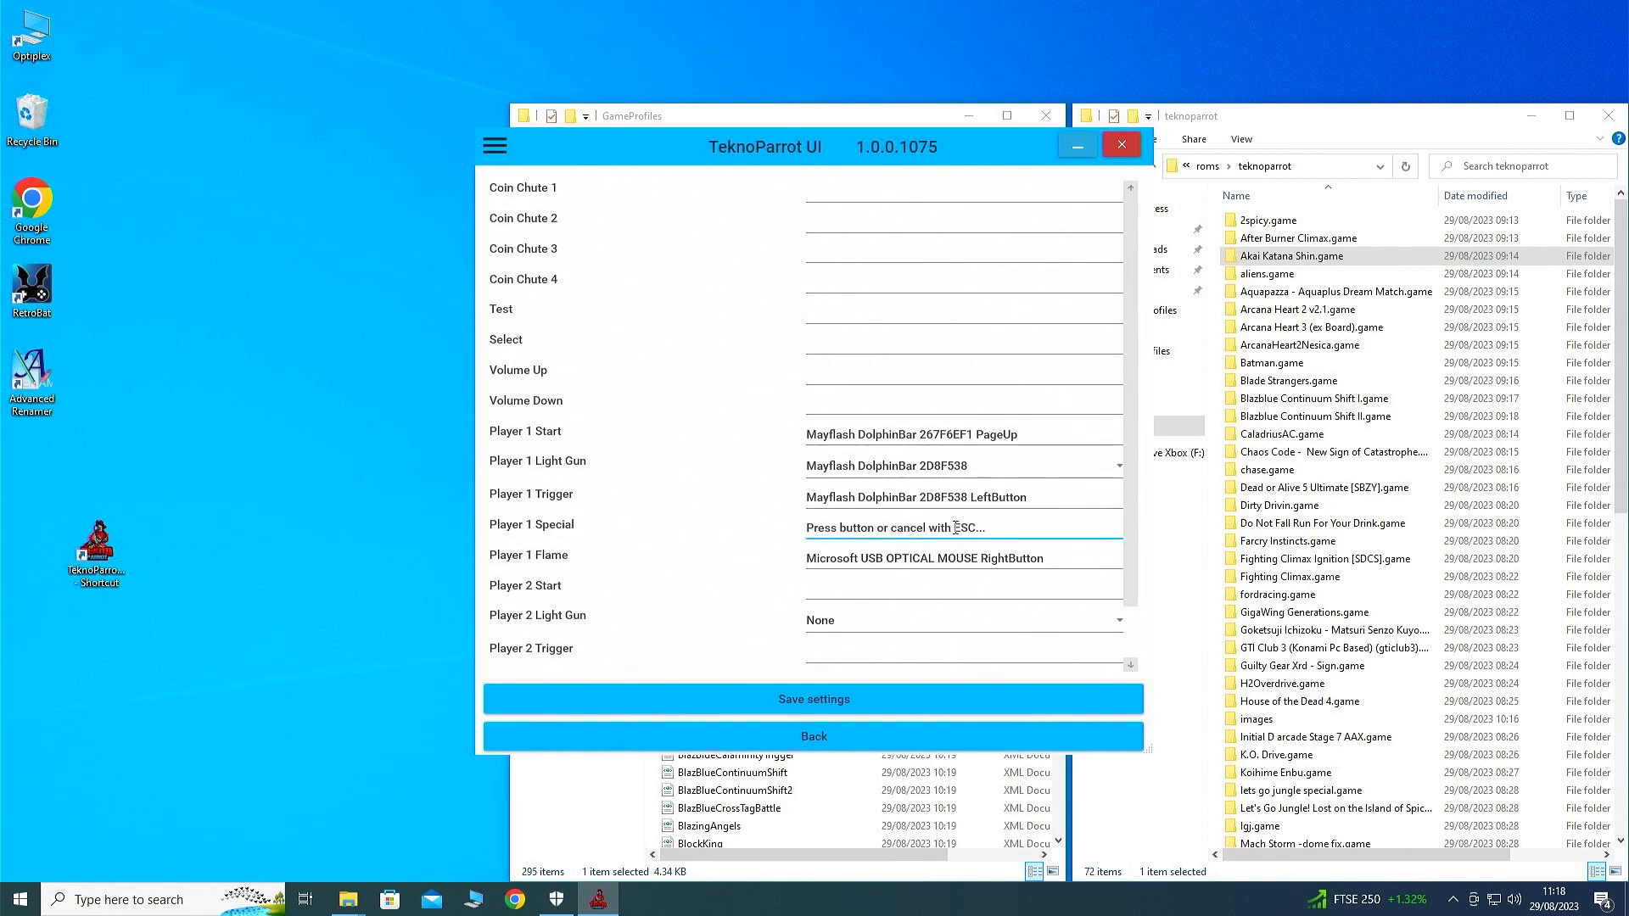
{"action": "key", "text": "Down"}
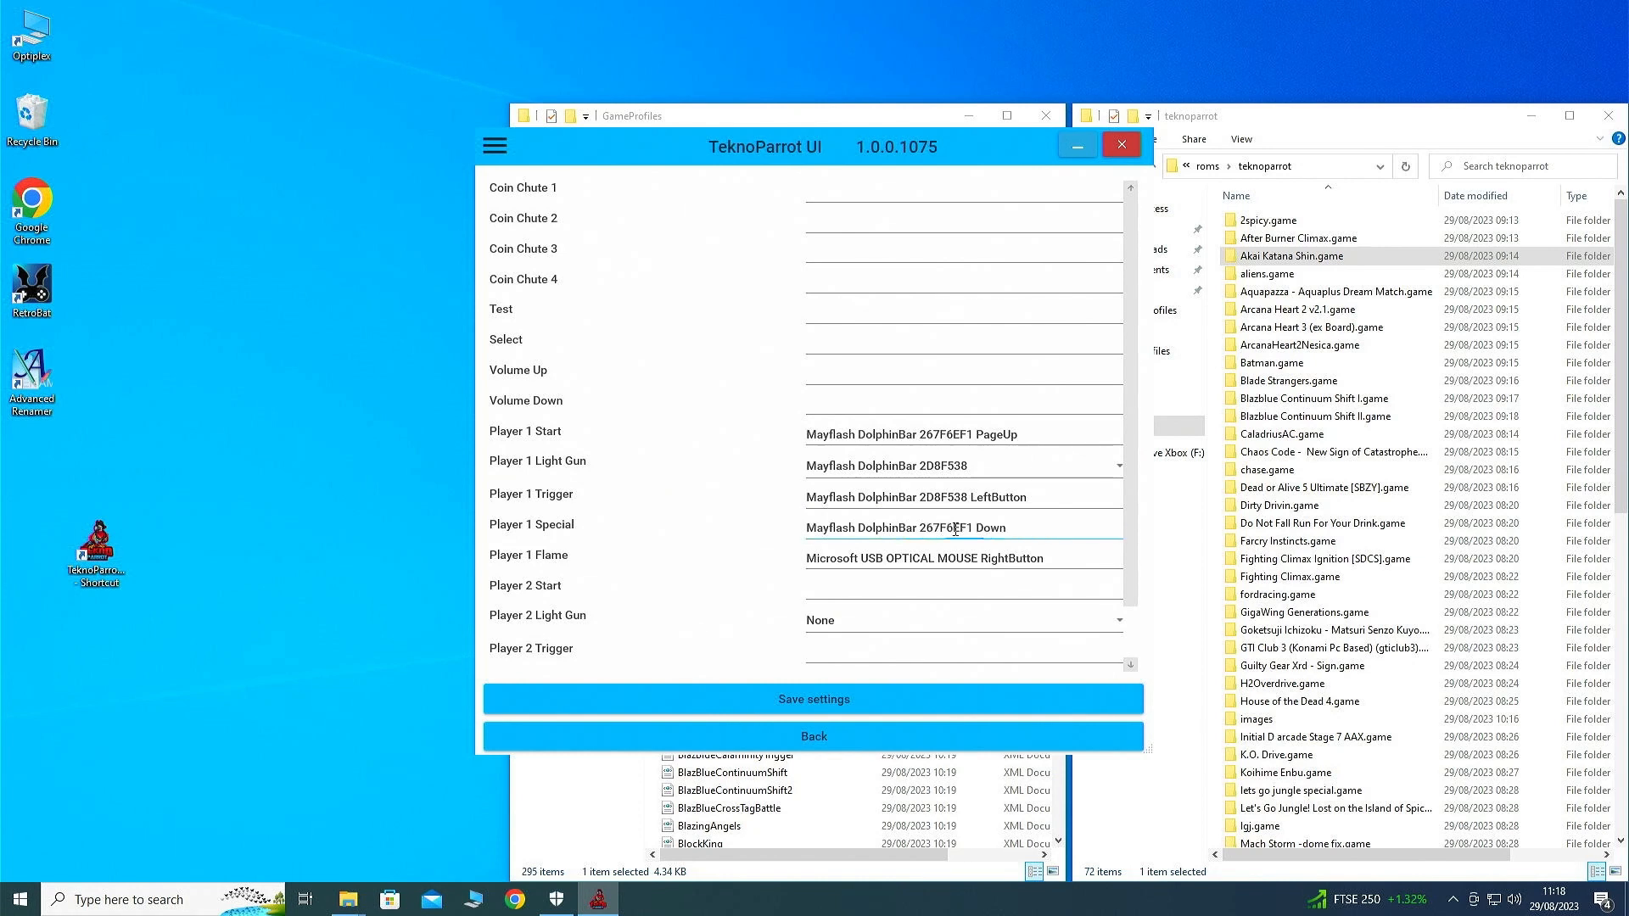
{"action": "left_click", "coordinate": [953, 556]}
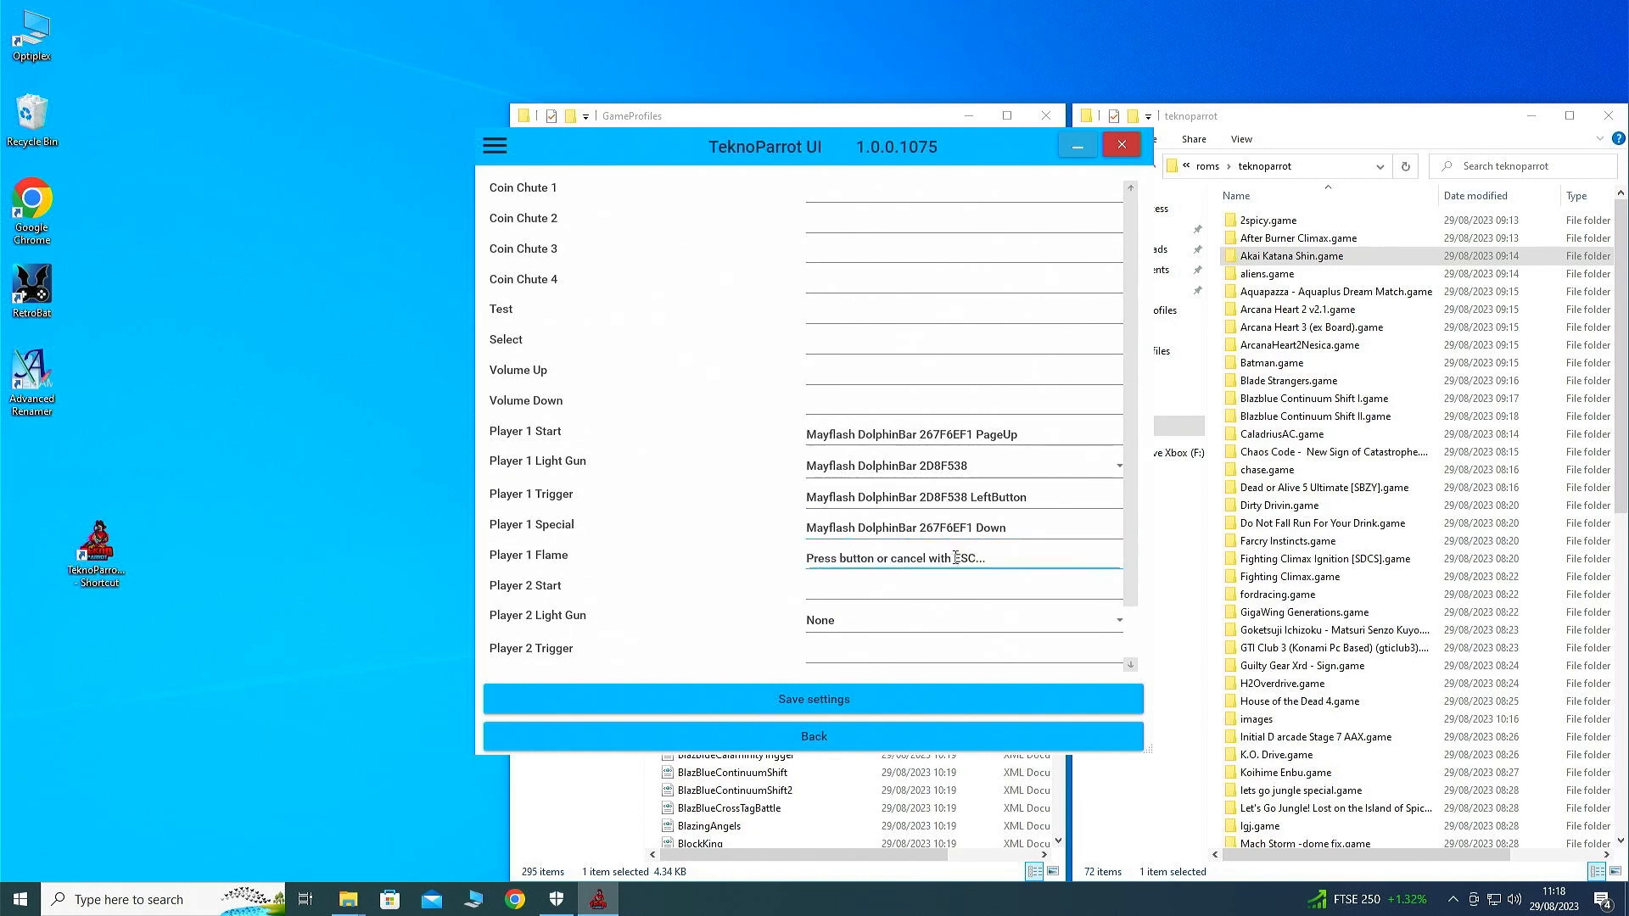
{"action": "right_click", "coordinate": [948, 570]}
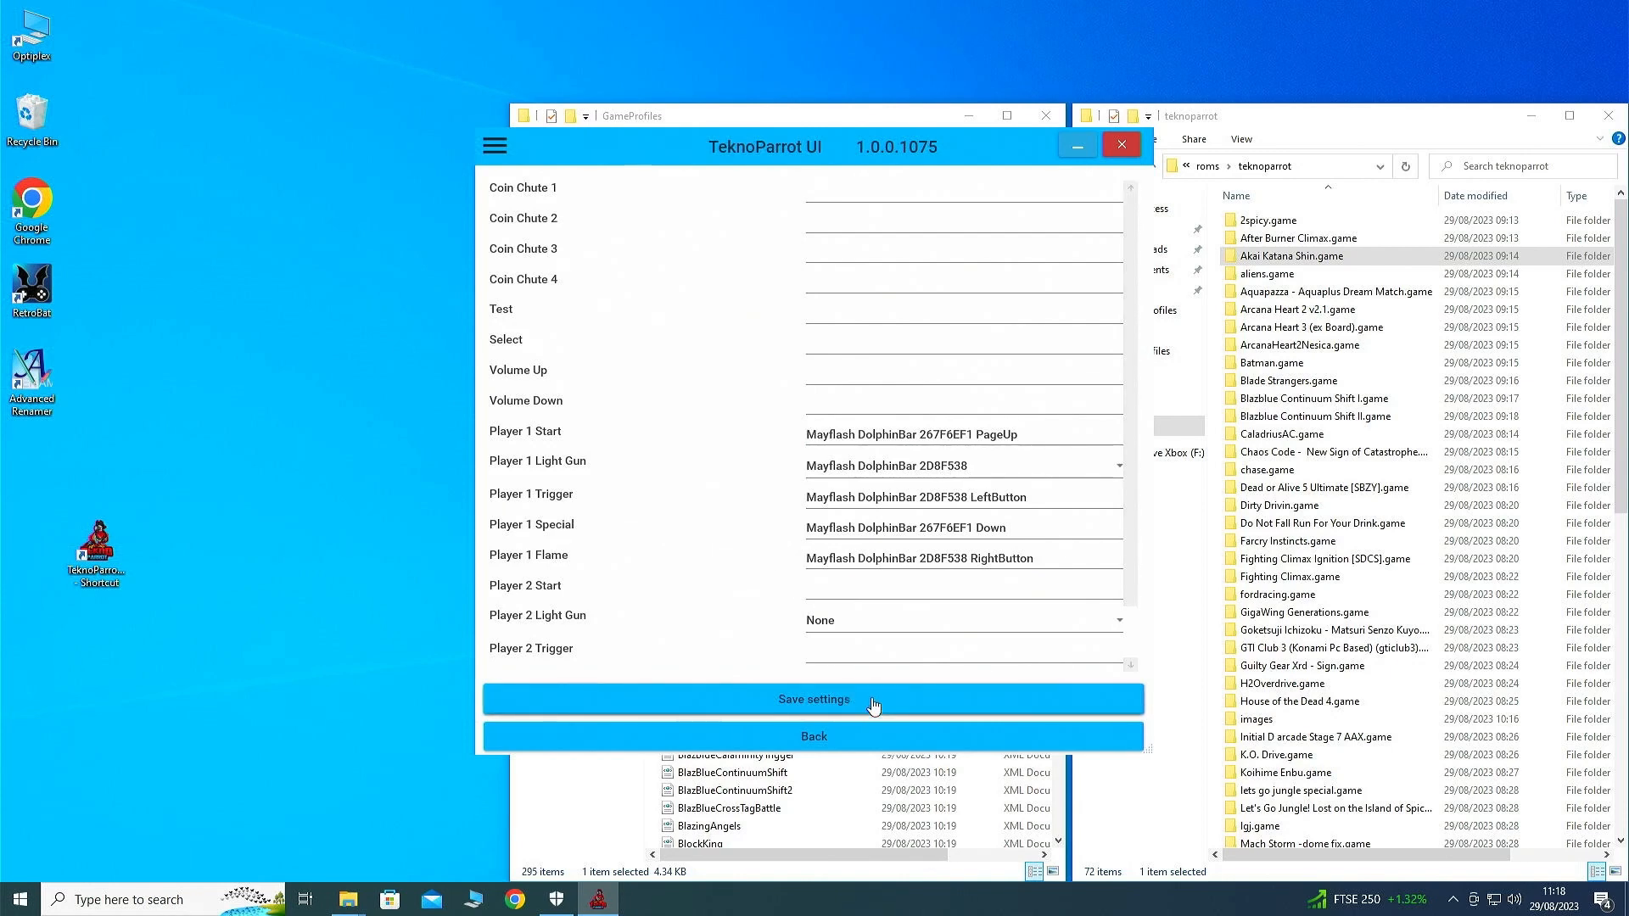
{"action": "left_click", "coordinate": [870, 709]}
Launch Aliens: Extermination, test the DolphinBar aiming and firing in the Bug Hunt mission, and exit the game
{"action": "left_click", "coordinate": [971, 606]}
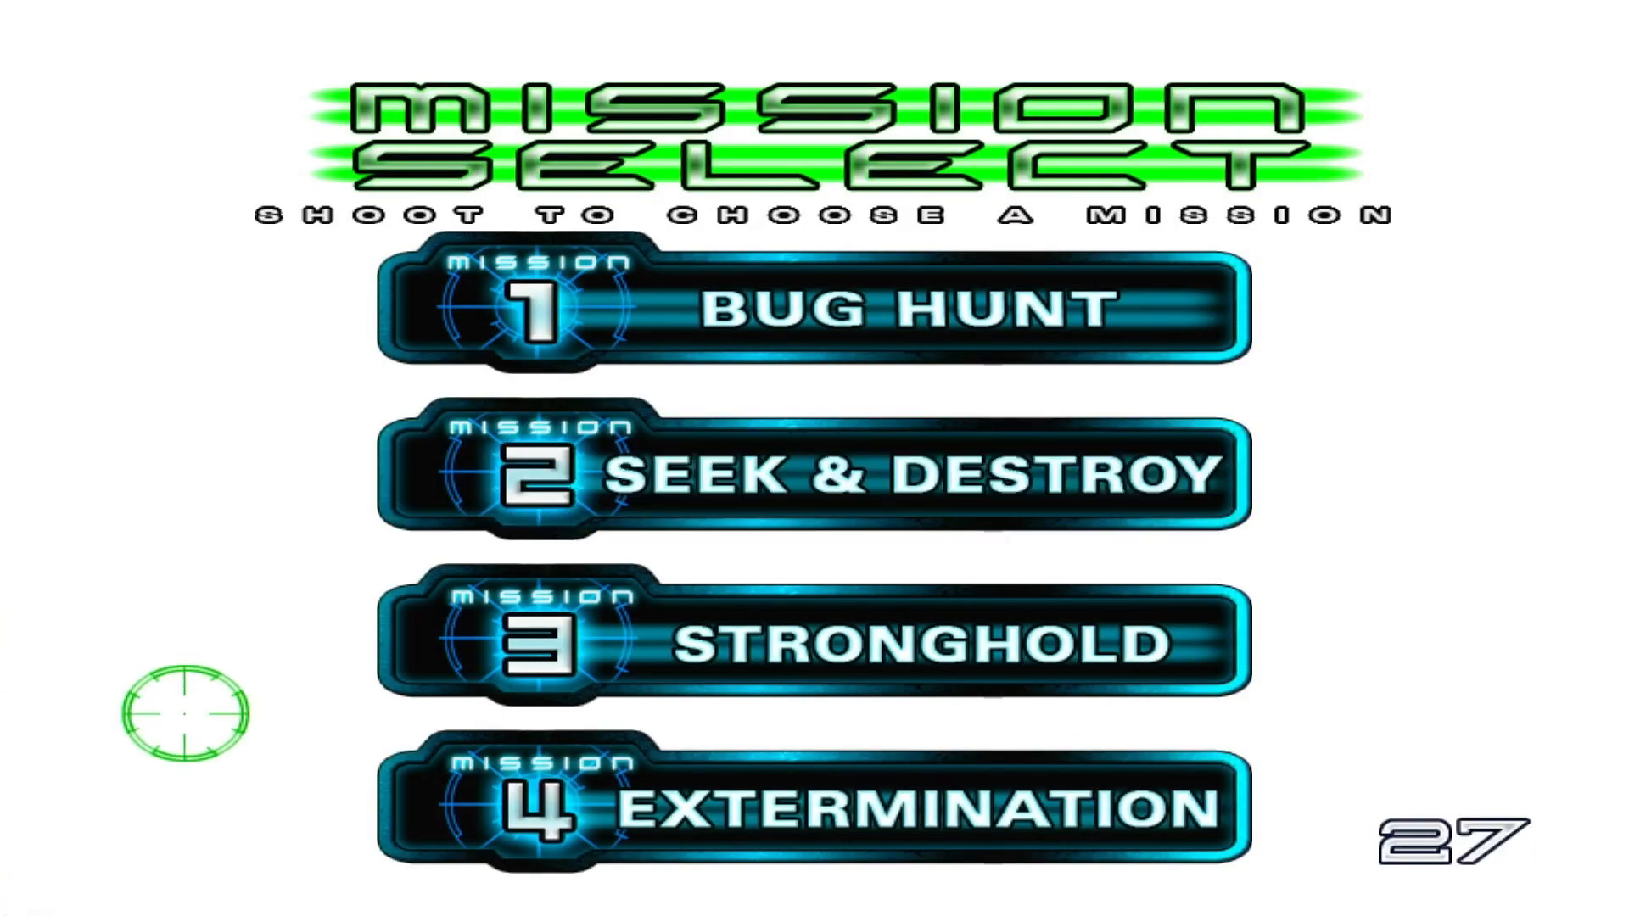
{"action": "left_click", "coordinate": [436, 309]}
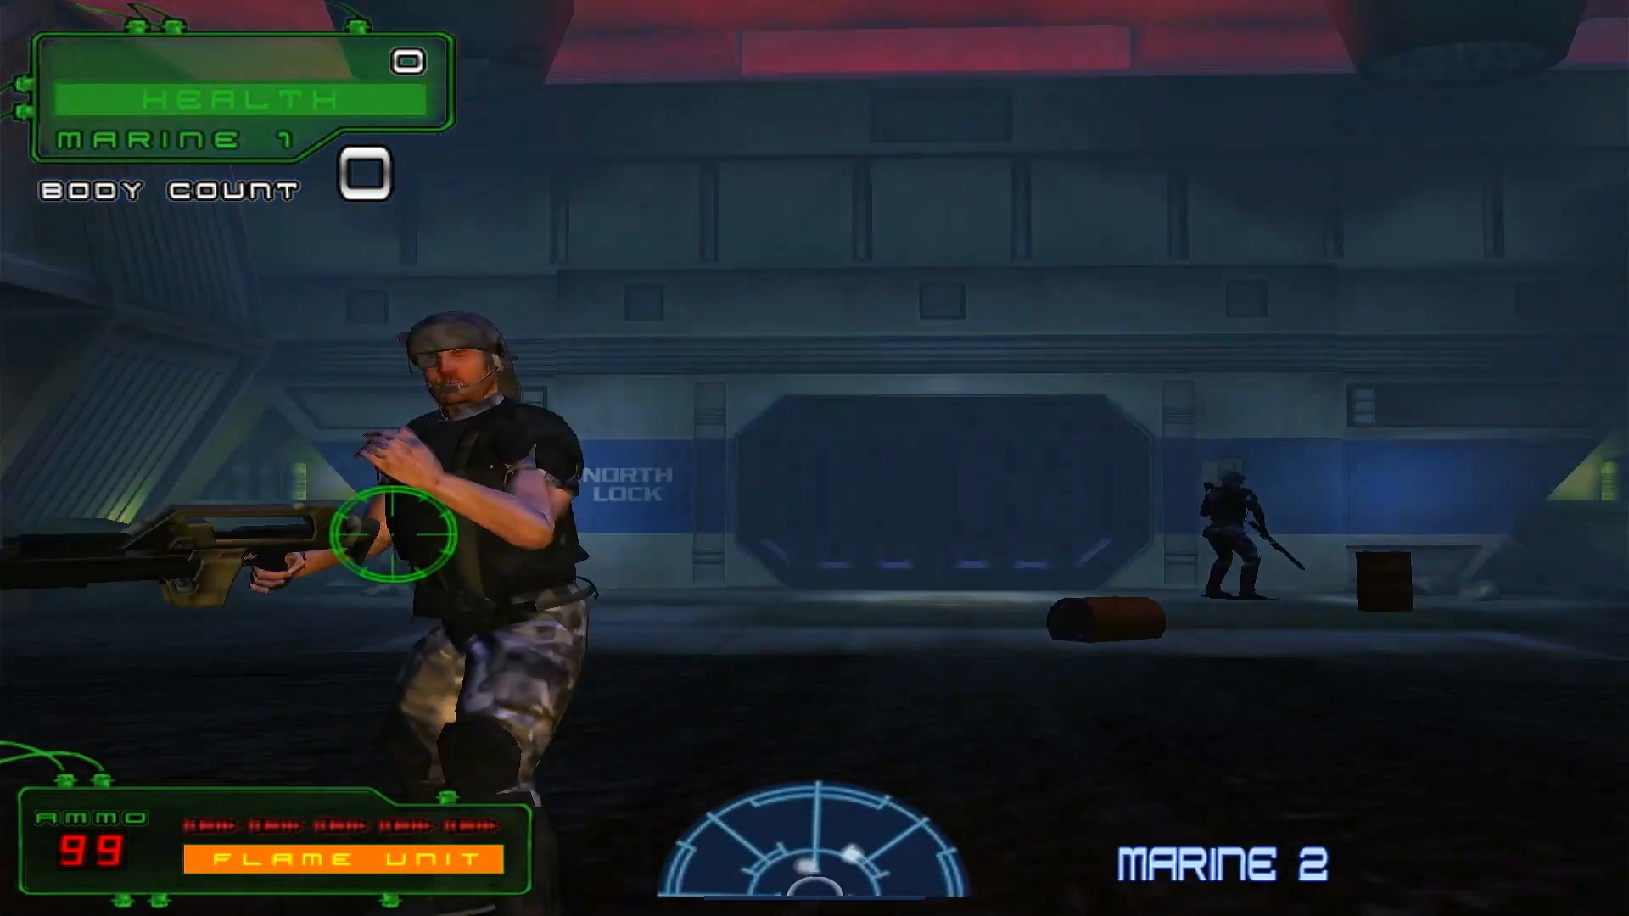
{"action": "left_click", "coordinate": [888, 376]}
{"action": "mouse_move", "coordinate": [888, 376]}
{"action": "left_mouse_down"}
{"action": "mouse_move", "coordinate": [1109, 399]}
{"action": "mouse_move", "coordinate": [724, 472]}
{"action": "mouse_move", "coordinate": [724, 429]}
{"action": "mouse_move", "coordinate": [635, 360]}
{"action": "mouse_move", "coordinate": [218, 571]}
{"action": "left_mouse_up"}
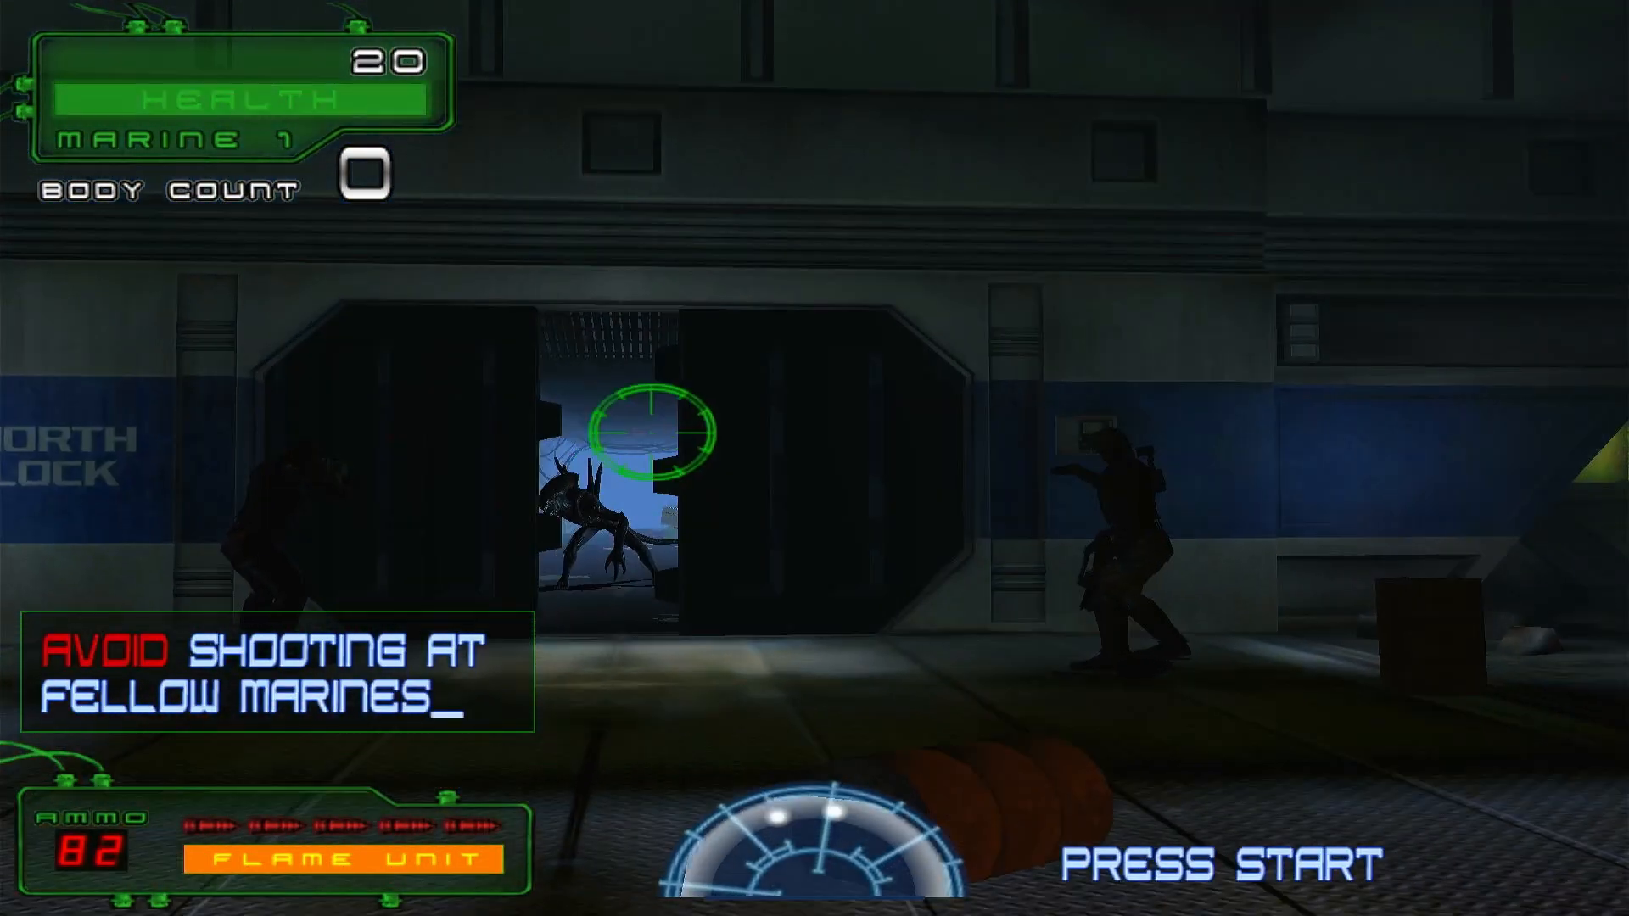
{"action": "mouse_move", "coordinate": [654, 425]}
{"action": "left_mouse_down"}
{"action": "mouse_move", "coordinate": [764, 345]}
{"action": "mouse_move", "coordinate": [710, 577]}
{"action": "mouse_move", "coordinate": [673, 582]}
{"action": "mouse_move", "coordinate": [774, 389]}
{"action": "mouse_move", "coordinate": [970, 413]}
{"action": "mouse_move", "coordinate": [408, 579]}
{"action": "mouse_move", "coordinate": [654, 447]}
{"action": "mouse_move", "coordinate": [709, 552]}
{"action": "mouse_move", "coordinate": [879, 582]}
{"action": "mouse_move", "coordinate": [408, 469]}
{"action": "mouse_move", "coordinate": [334, 497]}
{"action": "mouse_move", "coordinate": [1054, 552]}
{"action": "left_mouse_up"}
{"action": "key", "text": "Escape"}
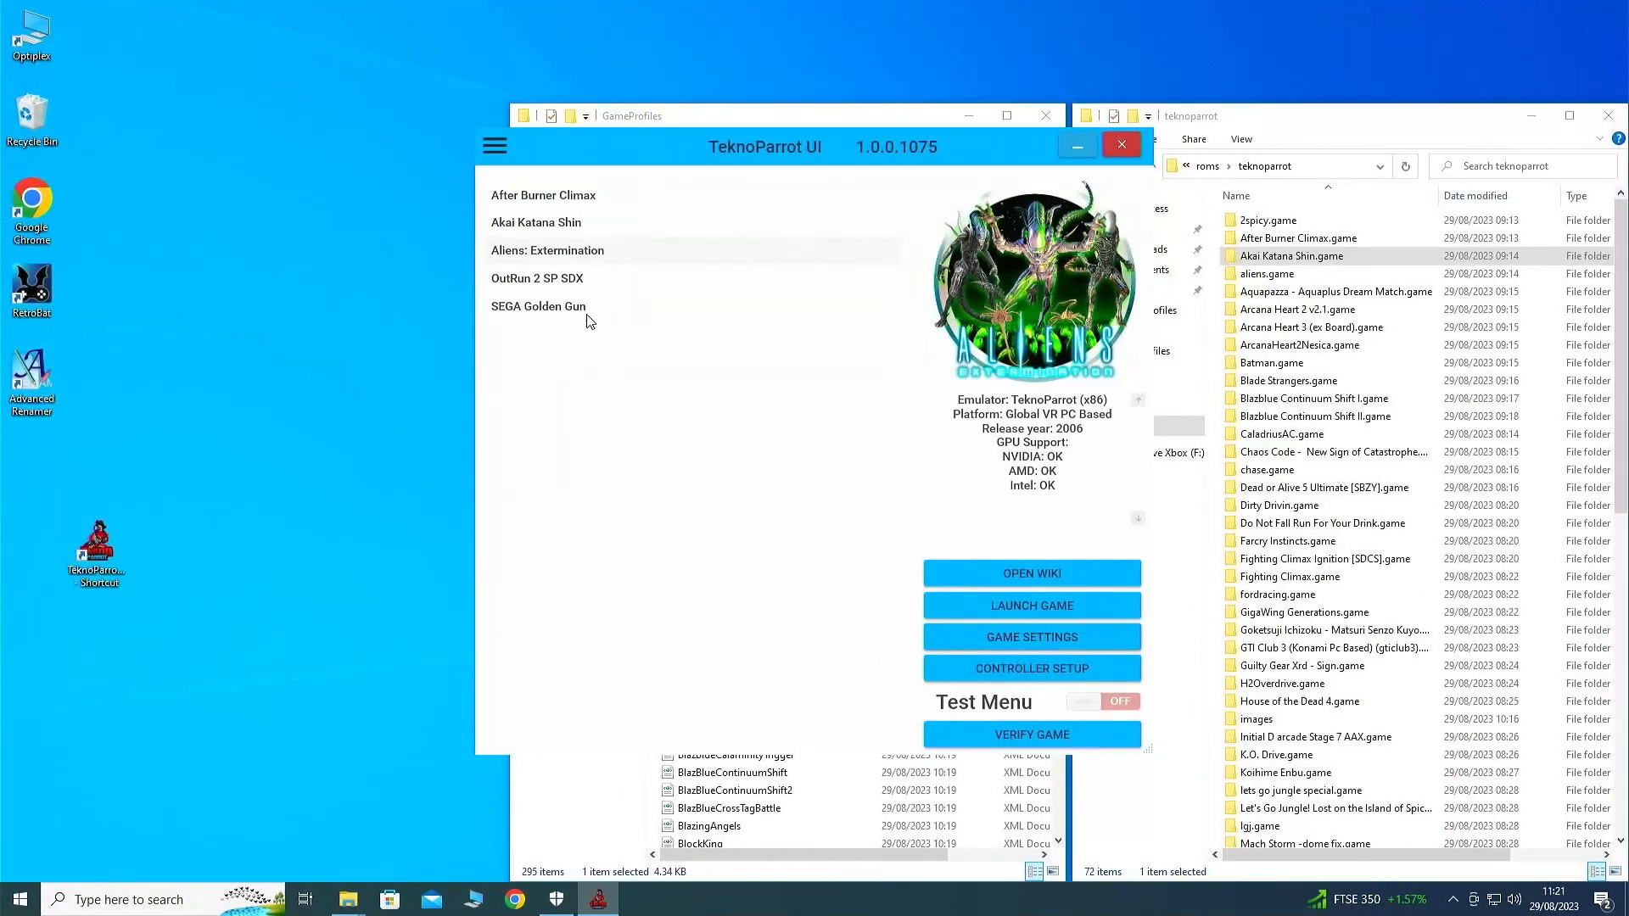
Try to launch OutRun 2 SP SDX and dismiss the error message
{"action": "left_click", "coordinate": [572, 281]}
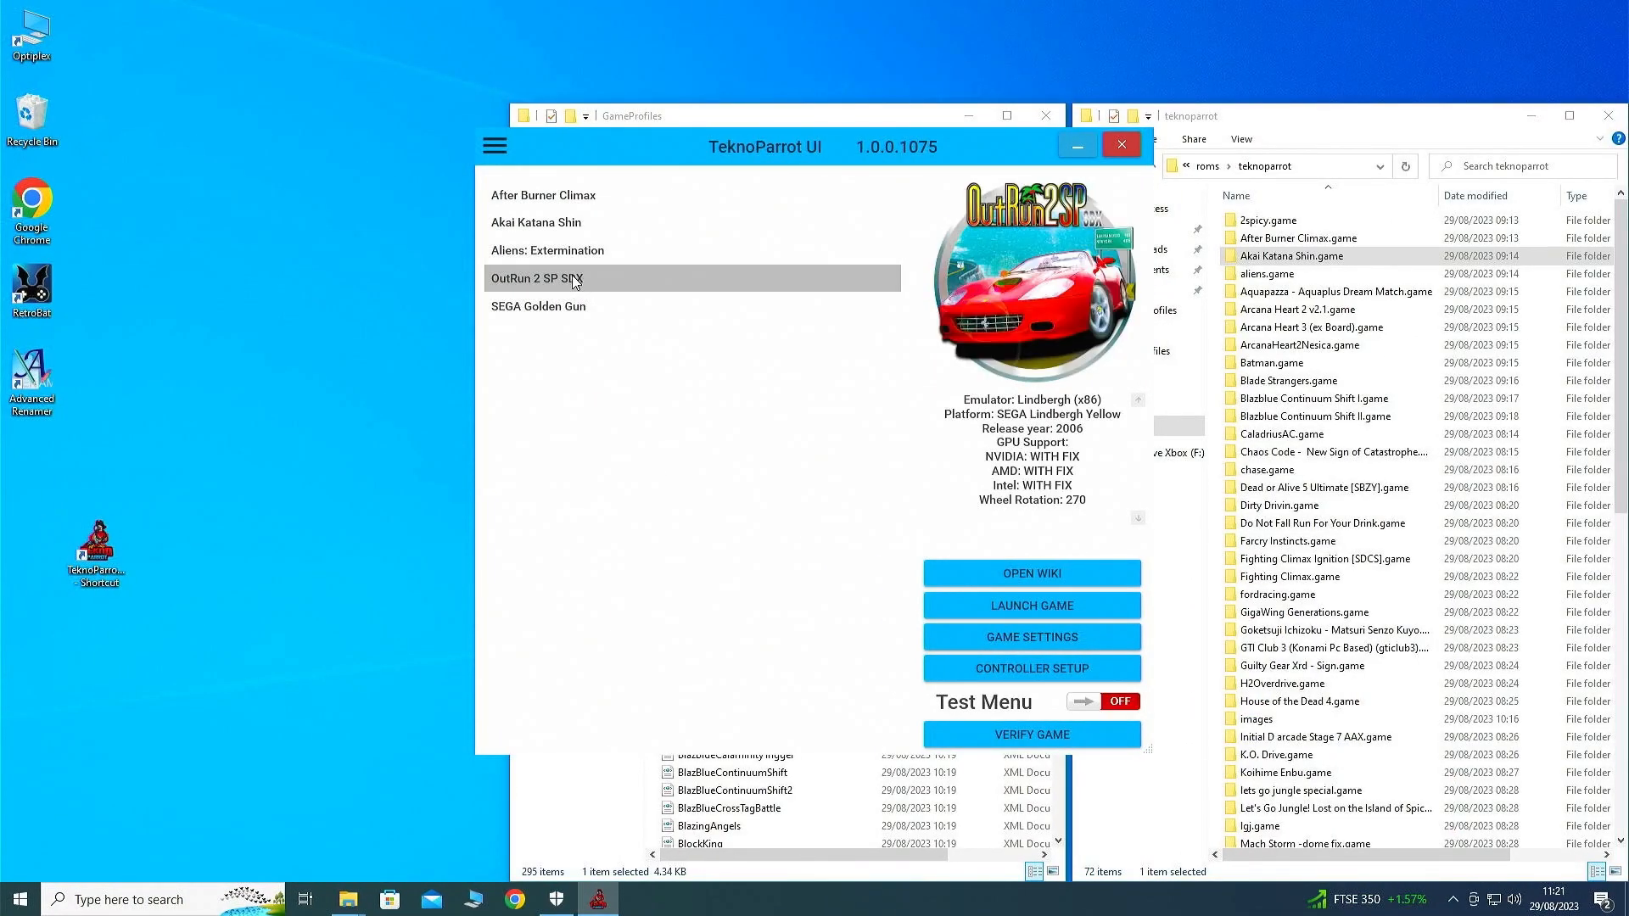
{"action": "left_click", "coordinate": [1117, 615]}
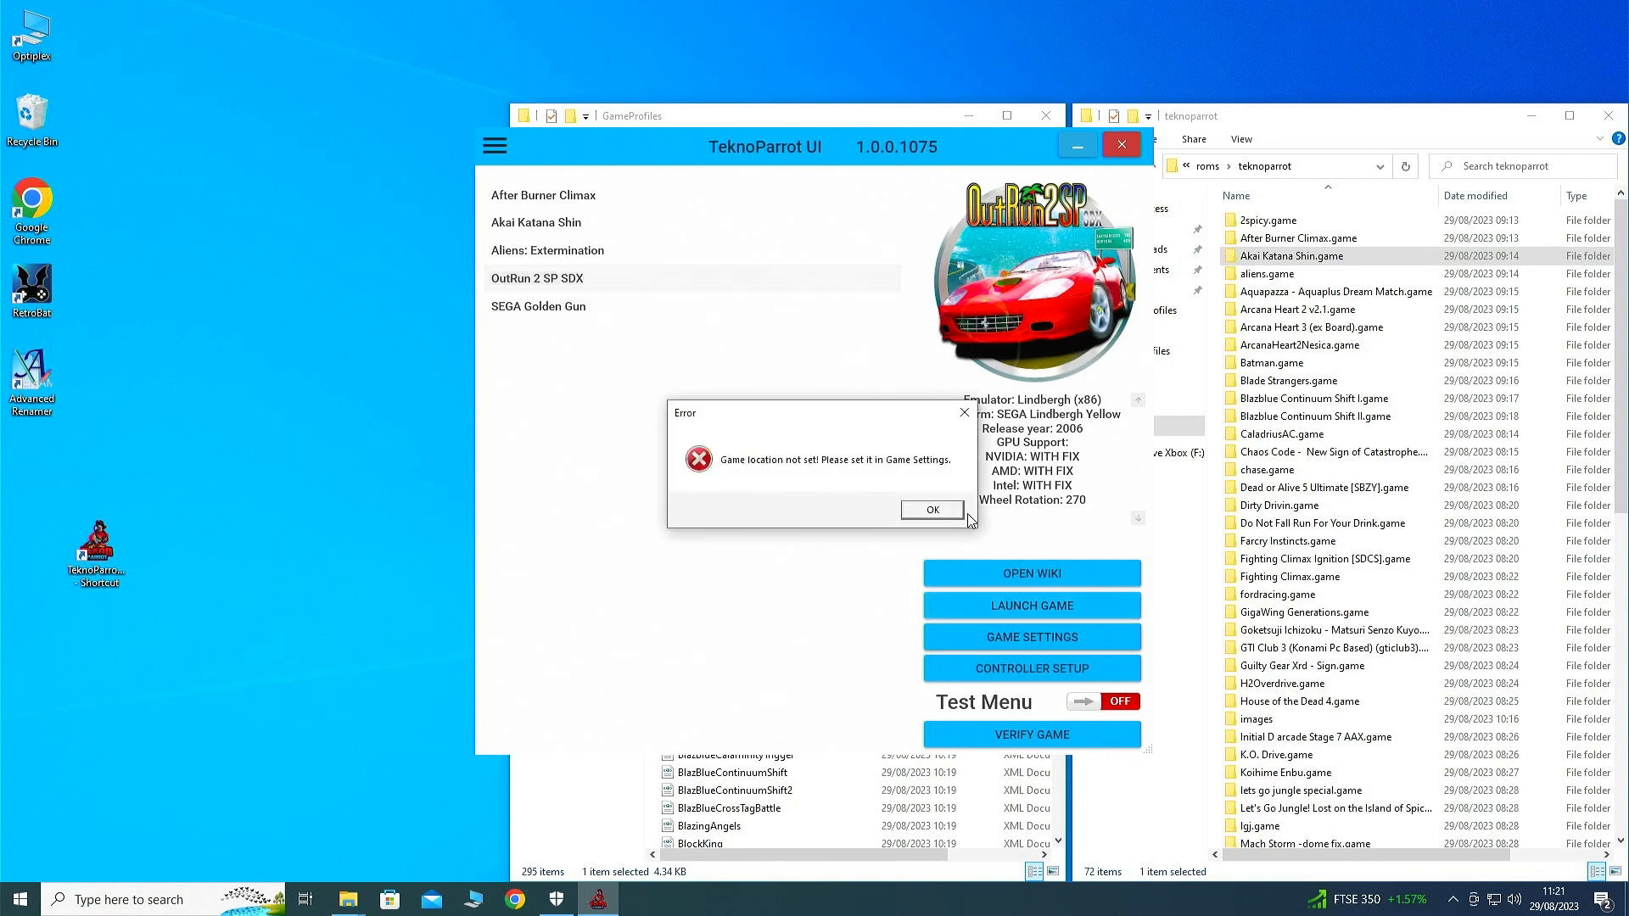
{"action": "left_click", "coordinate": [926, 510]}
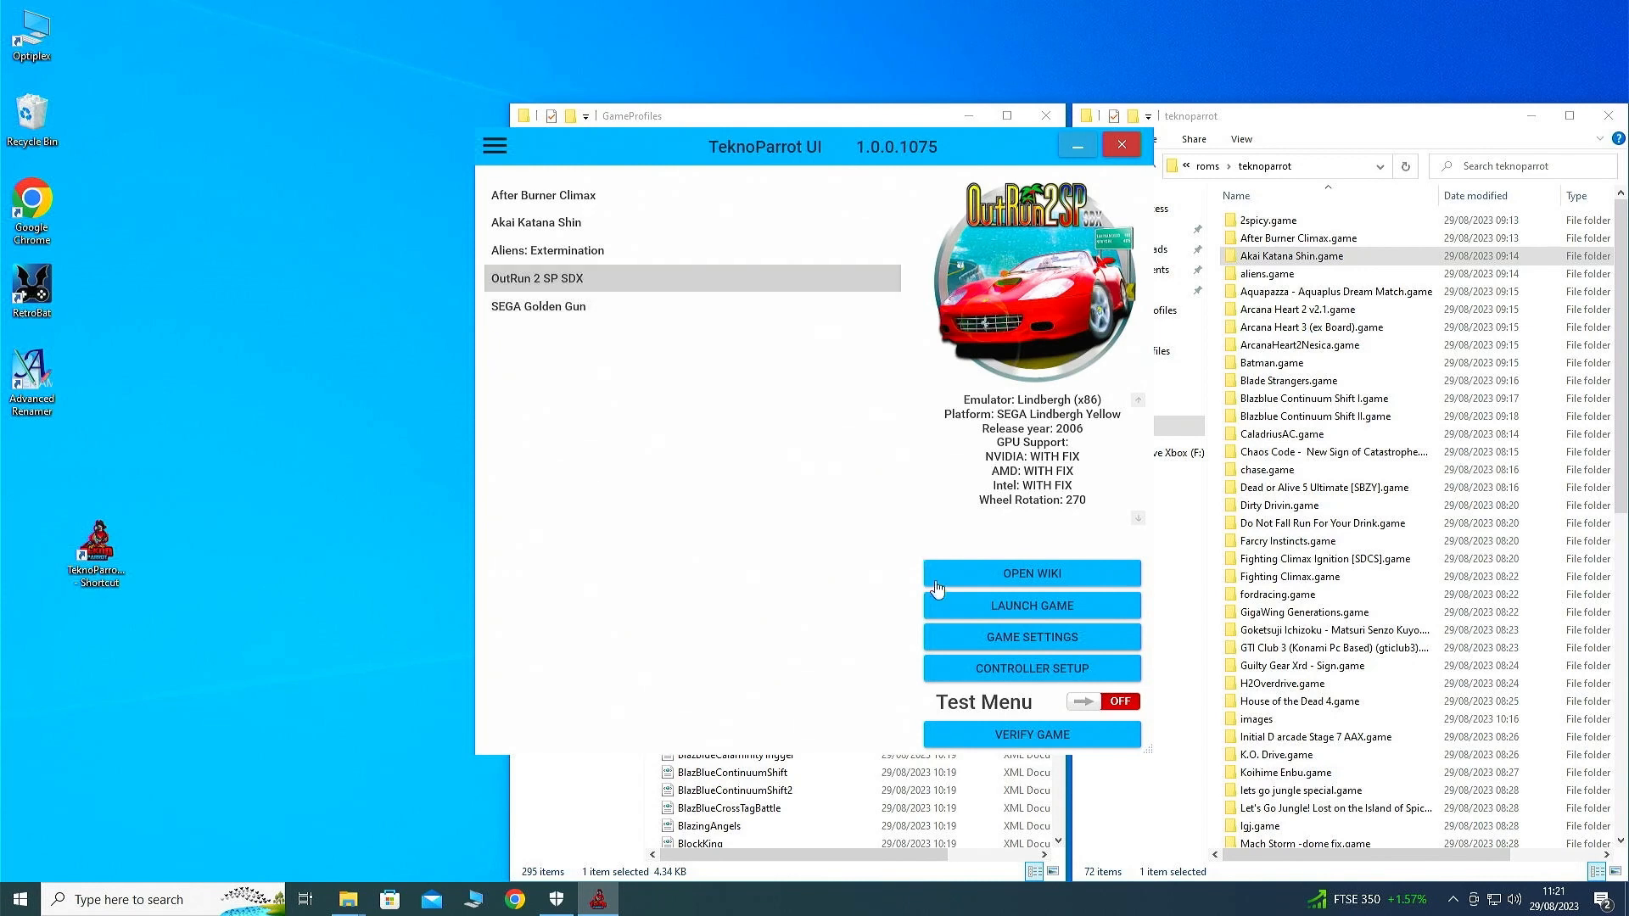
Open the game settings of OutRun 2 SP SDX and browse for its executable into D:\RetroBat\roms\teknoparrot\OutRun 2 SP SDX.game
{"action": "left_click", "coordinate": [1052, 644]}
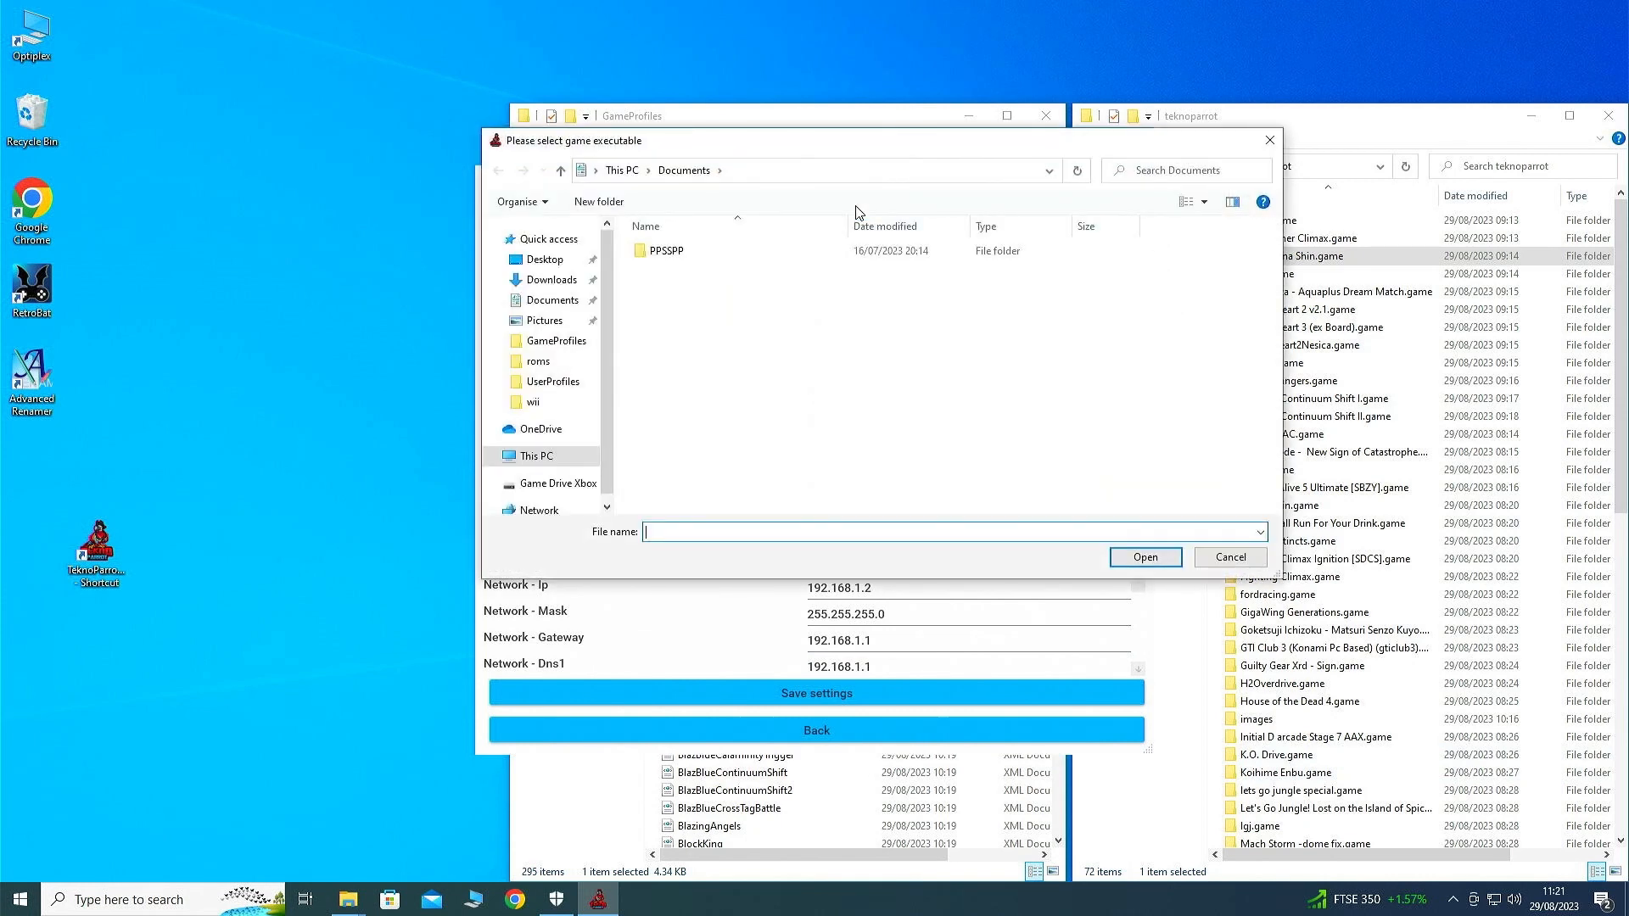
{"action": "left_click", "coordinate": [562, 172]}
{"action": "double_click", "coordinate": [986, 424]}
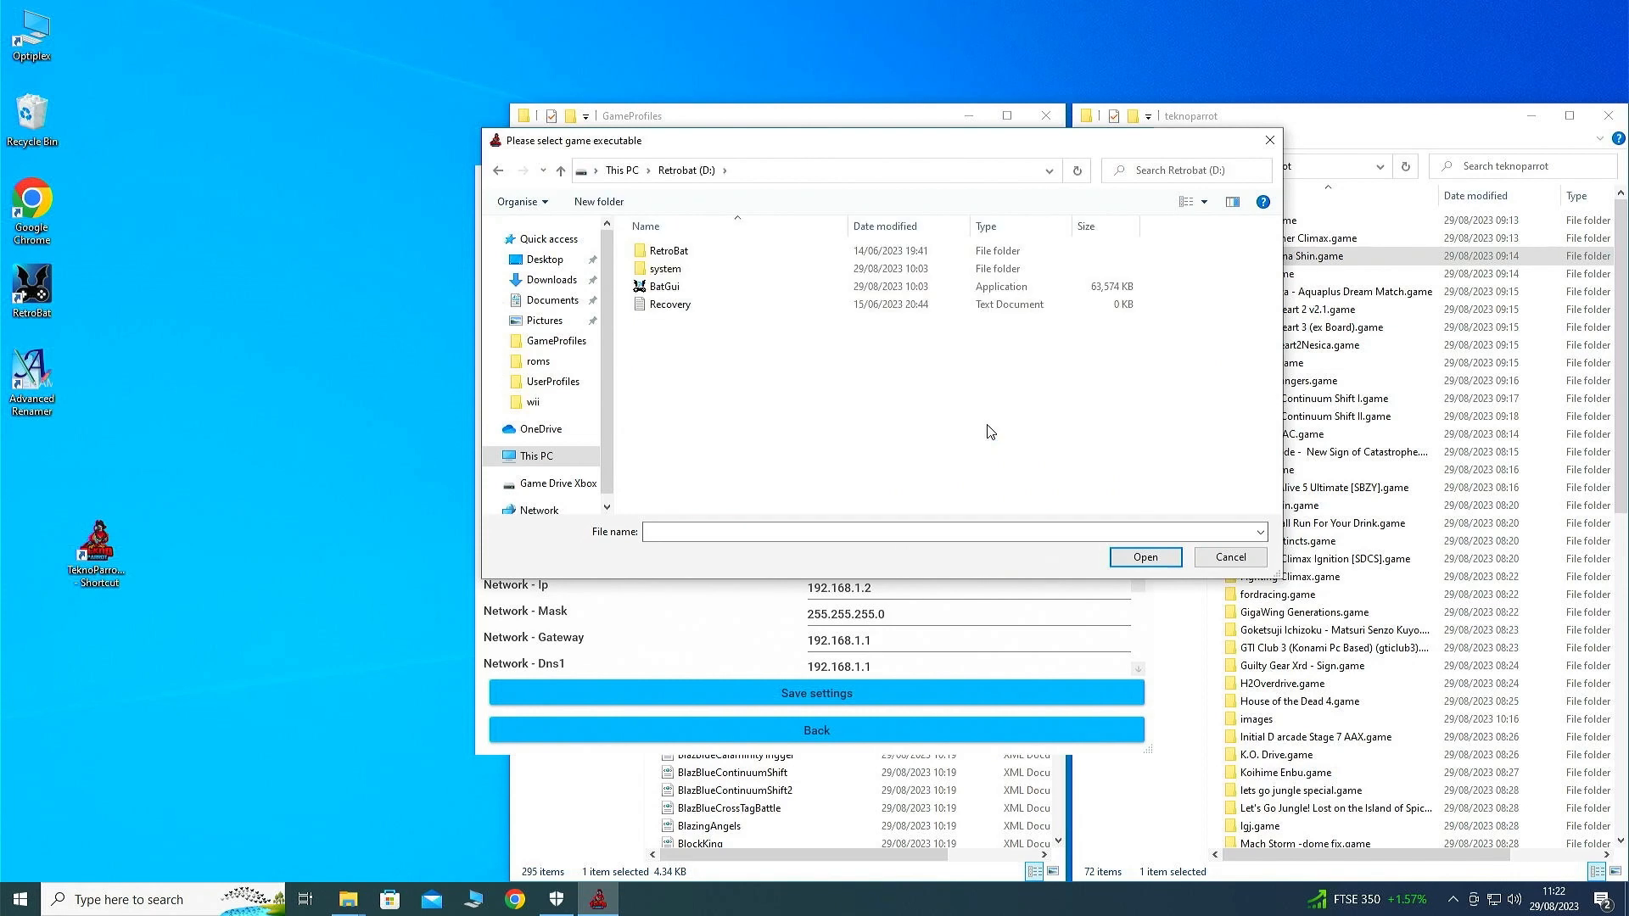
{"action": "double_click", "coordinate": [673, 254]}
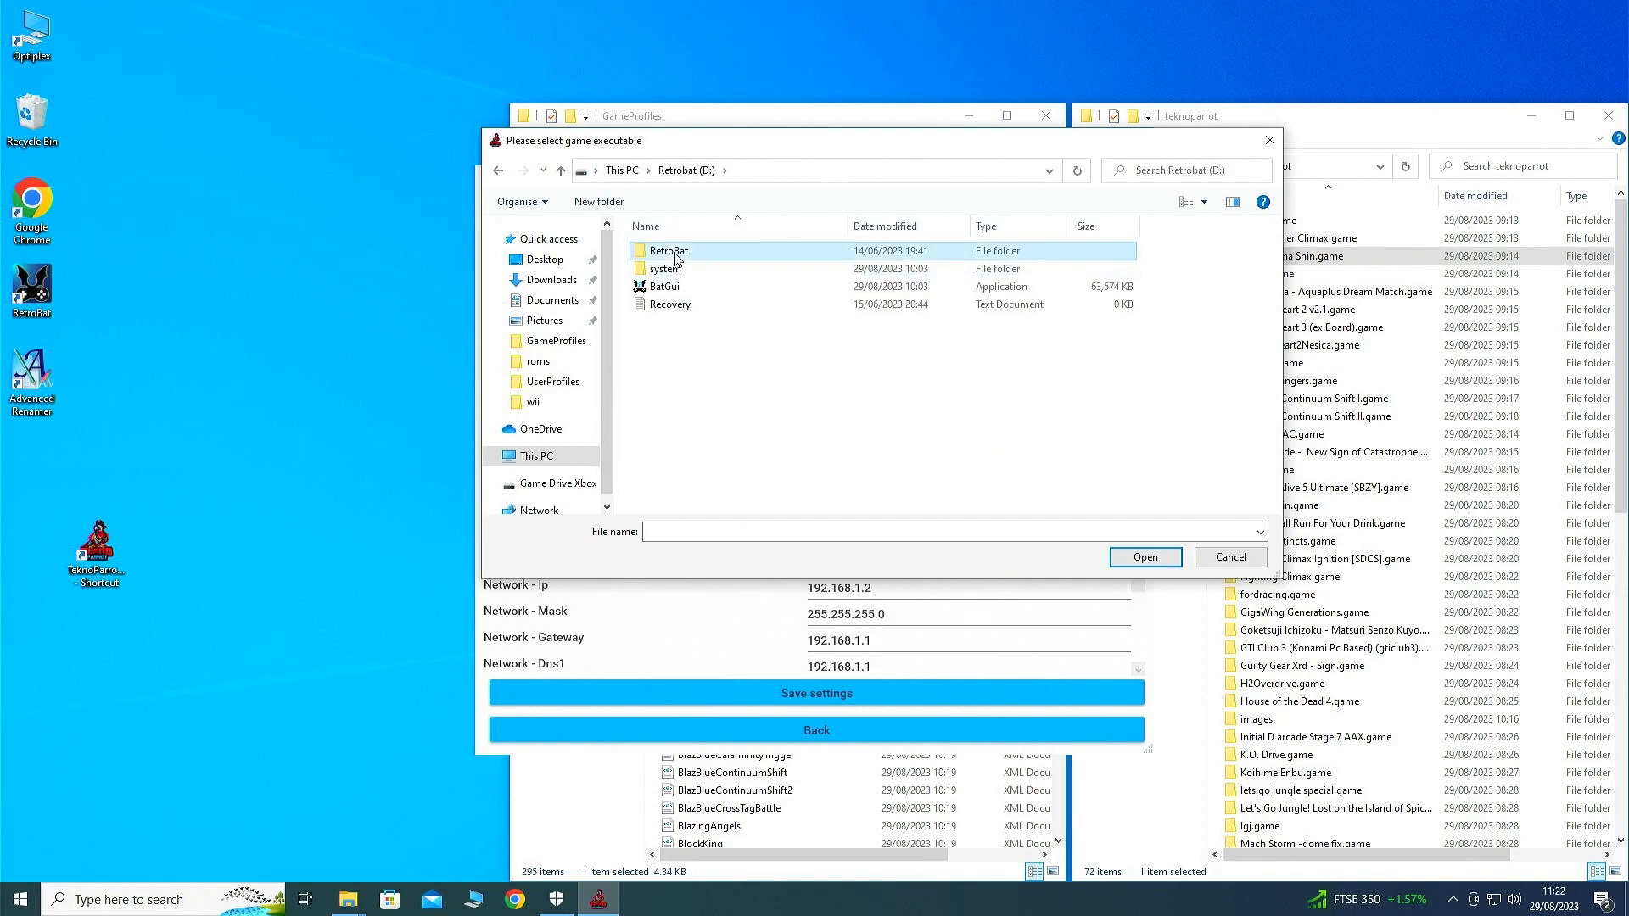
{"action": "double_click", "coordinate": [661, 375]}
{"action": "scroll", "coordinate": [738, 348], "scroll_direction": "down", "scroll_amount": 20}
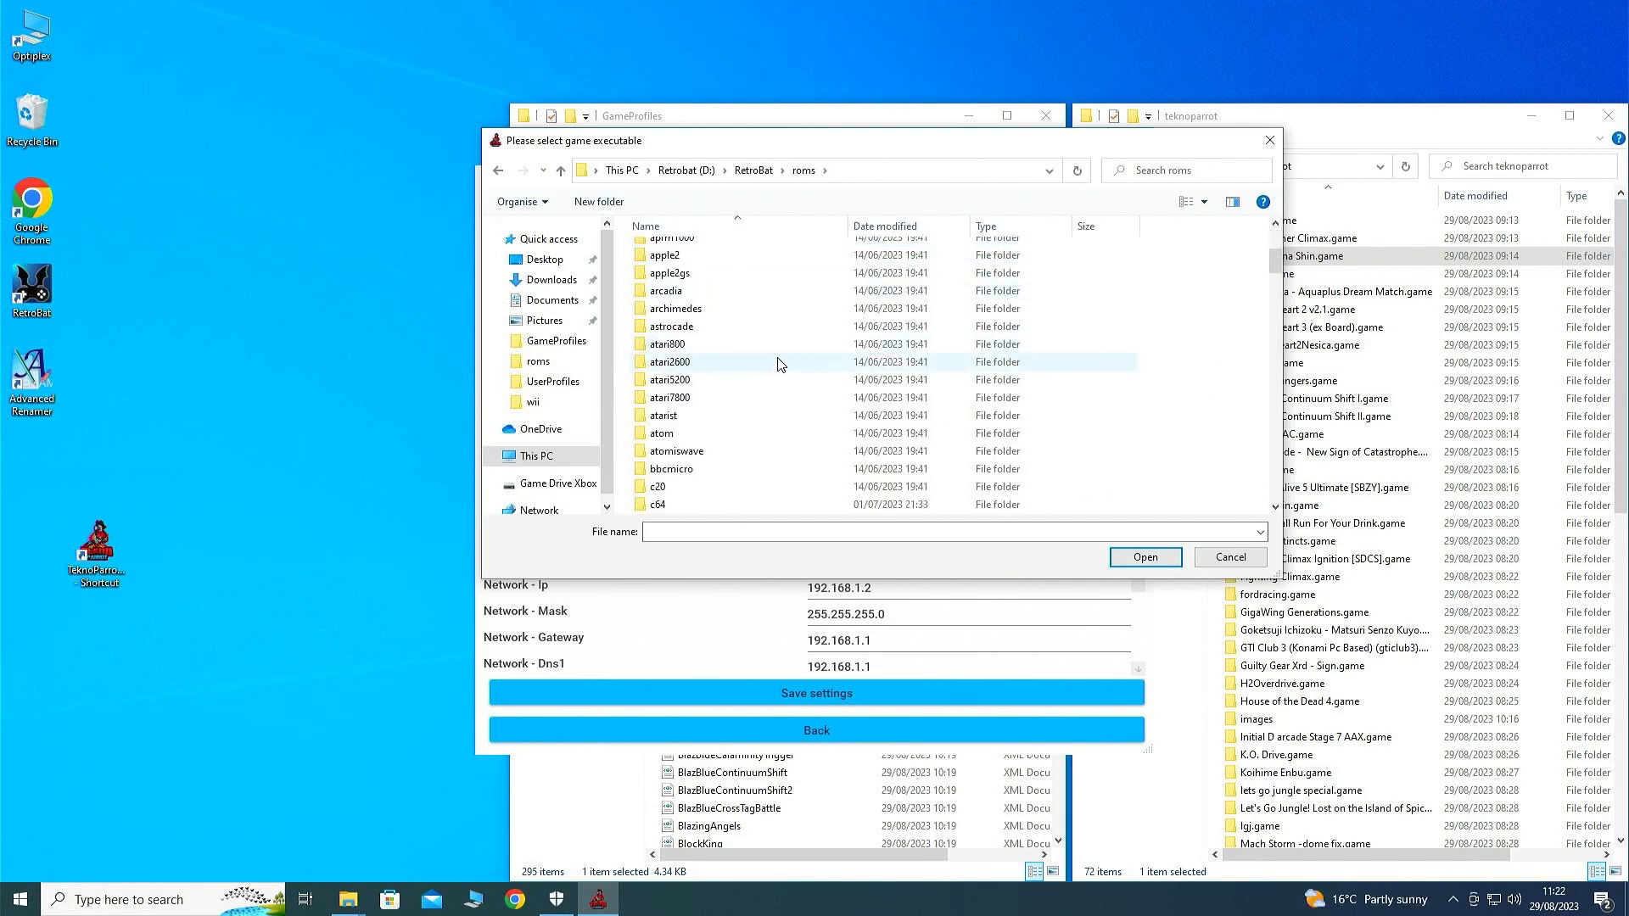
{"action": "scroll", "coordinate": [747, 322], "scroll_direction": "down", "scroll_amount": 5}
{"action": "double_click", "coordinate": [728, 281]}
{"action": "scroll", "coordinate": [736, 297], "scroll_direction": "down", "scroll_amount": 8}
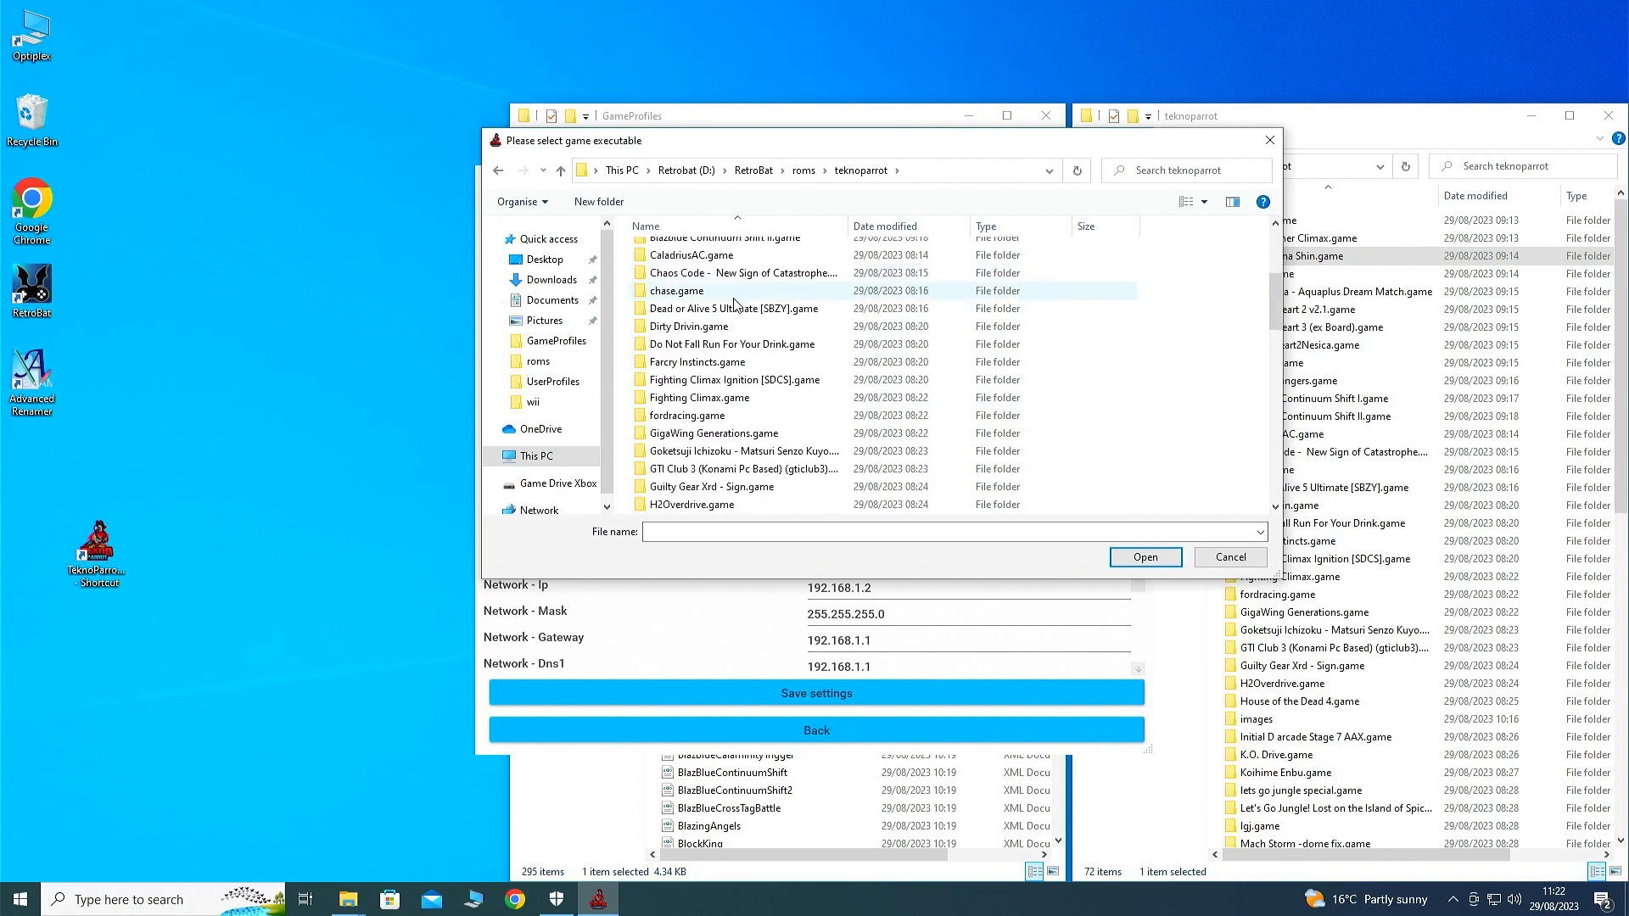
{"action": "scroll", "coordinate": [745, 311], "scroll_direction": "down", "scroll_amount": 3}
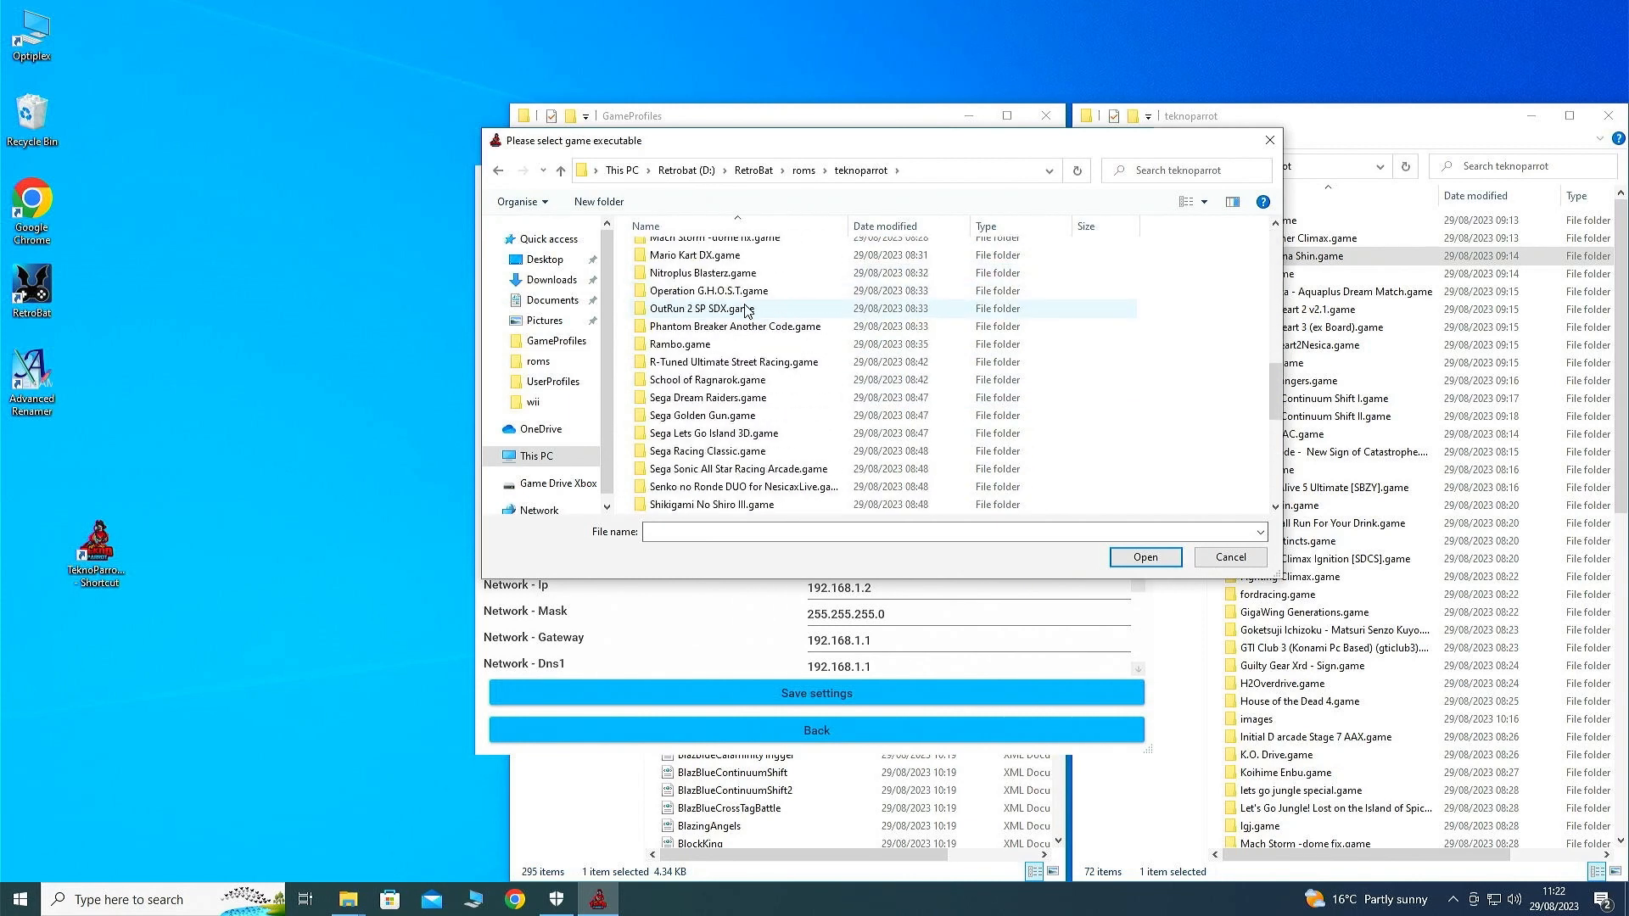
{"action": "double_click", "coordinate": [731, 311]}
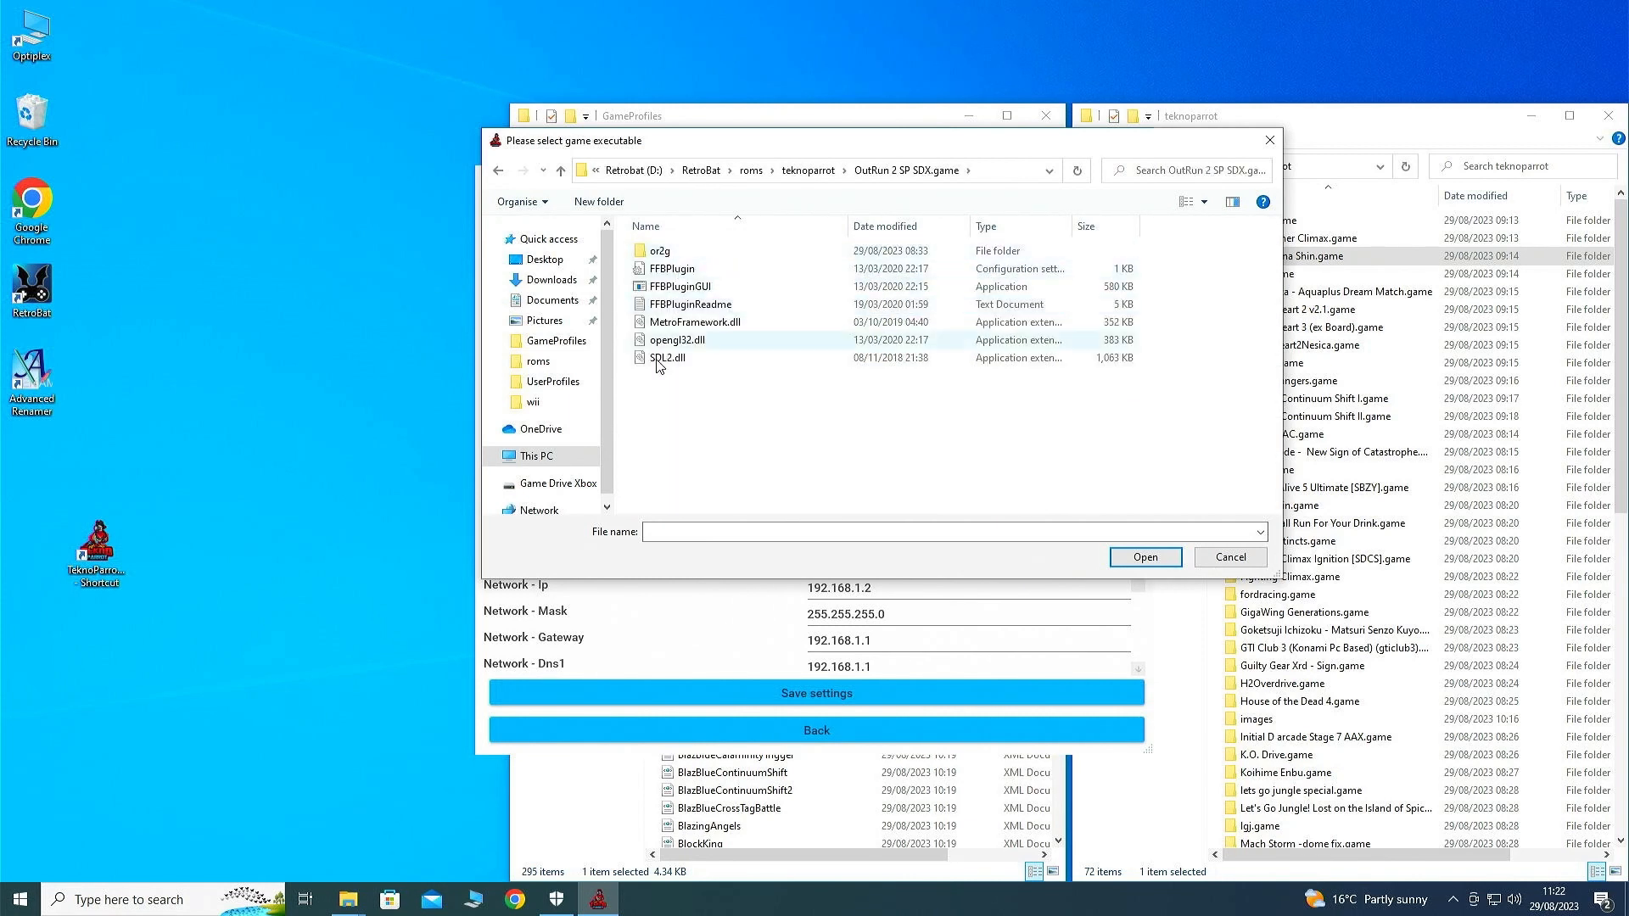
Set the game executable to the file Jennifer in the or2g\disk0\Jennifer subfolder
{"action": "double_click", "coordinate": [655, 253]}
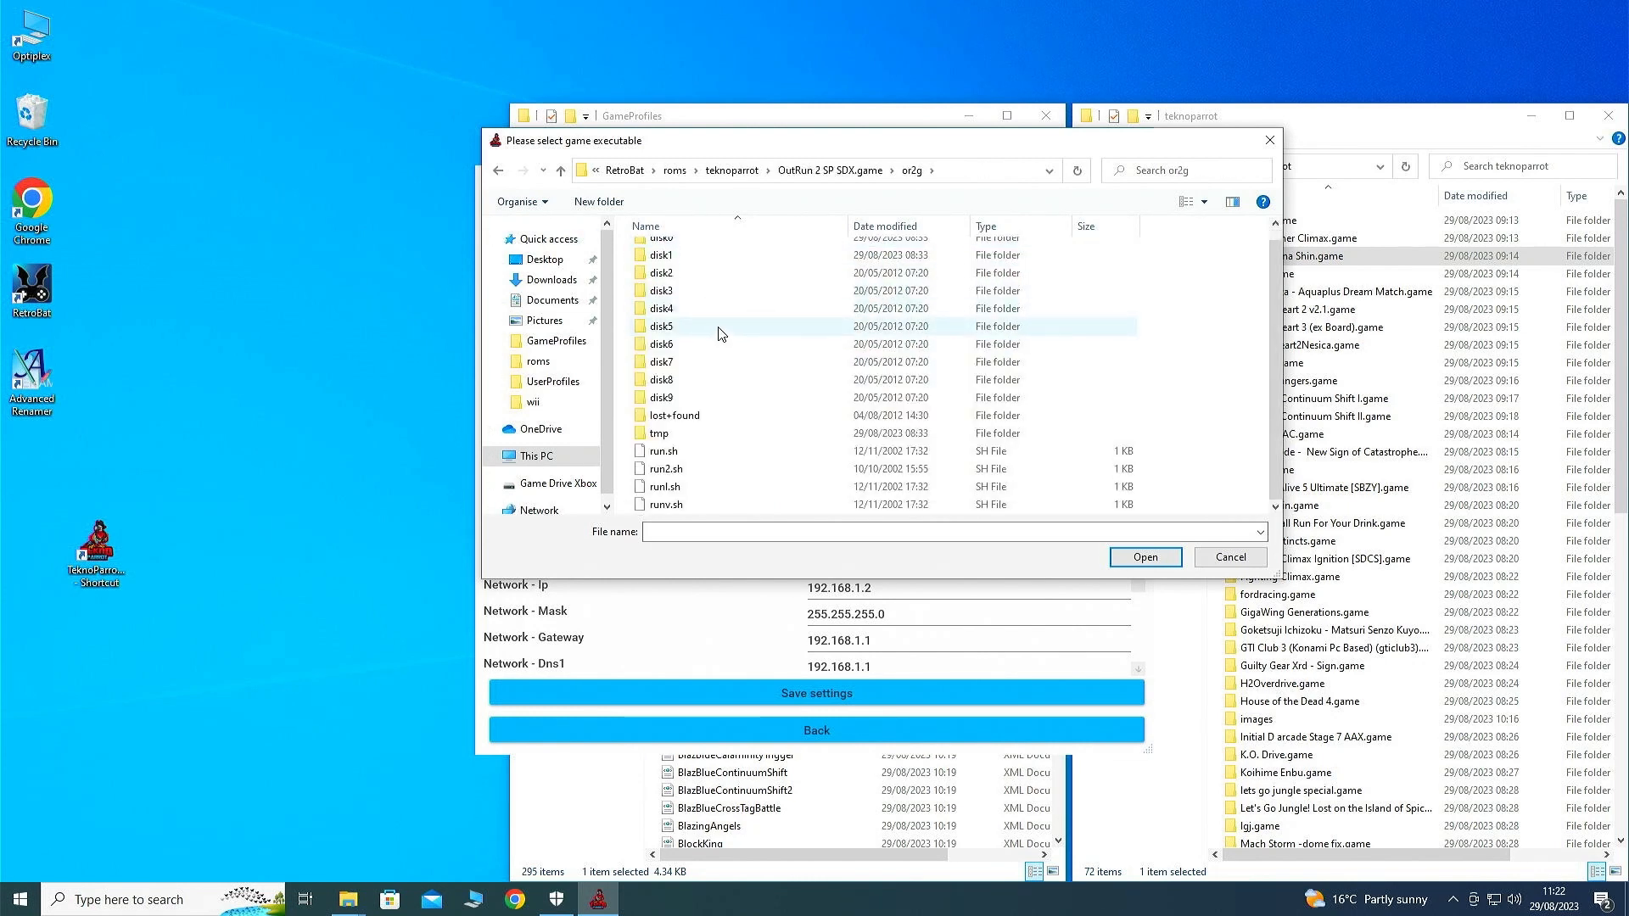
{"action": "scroll", "coordinate": [738, 314], "scroll_direction": "up", "scroll_amount": 1}
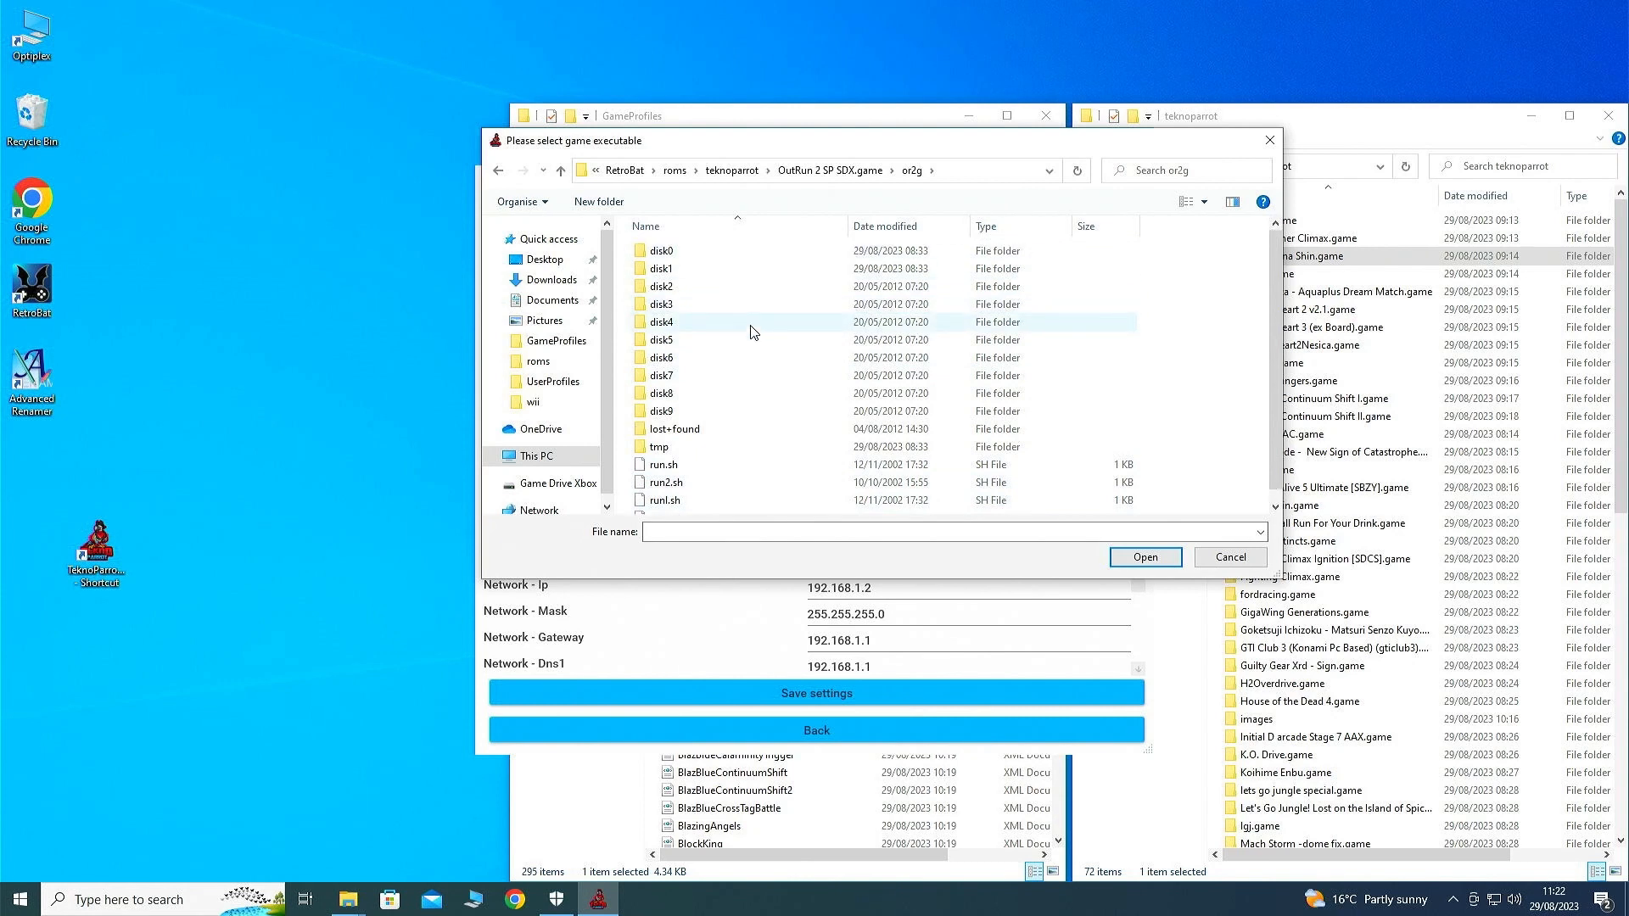
{"action": "double_click", "coordinate": [684, 253]}
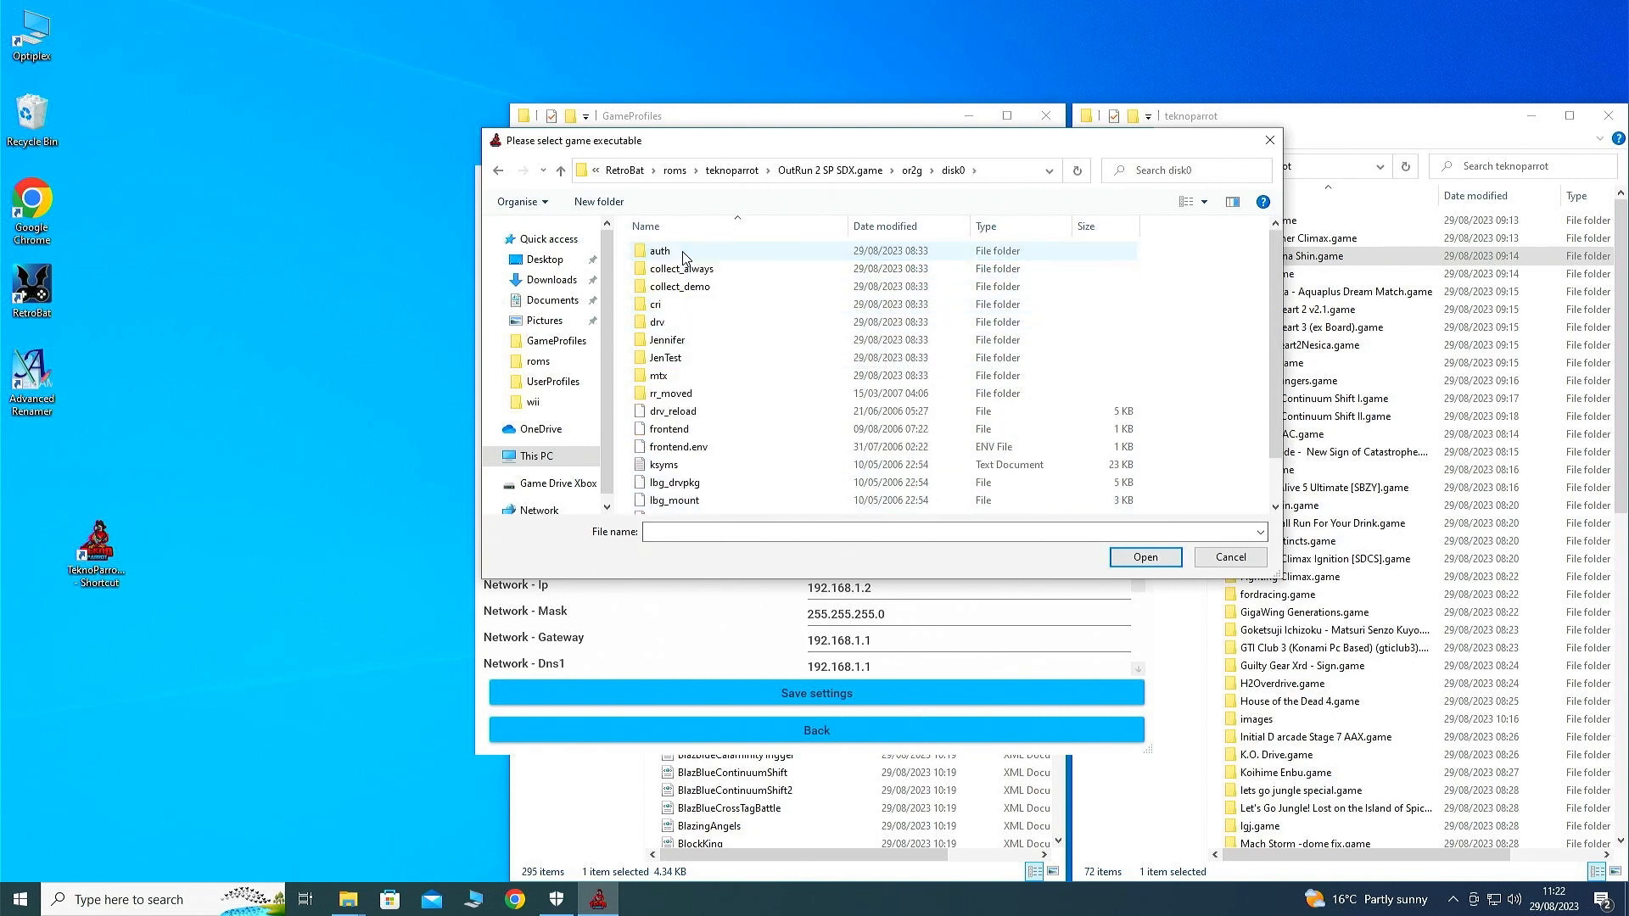
{"action": "double_click", "coordinate": [692, 341]}
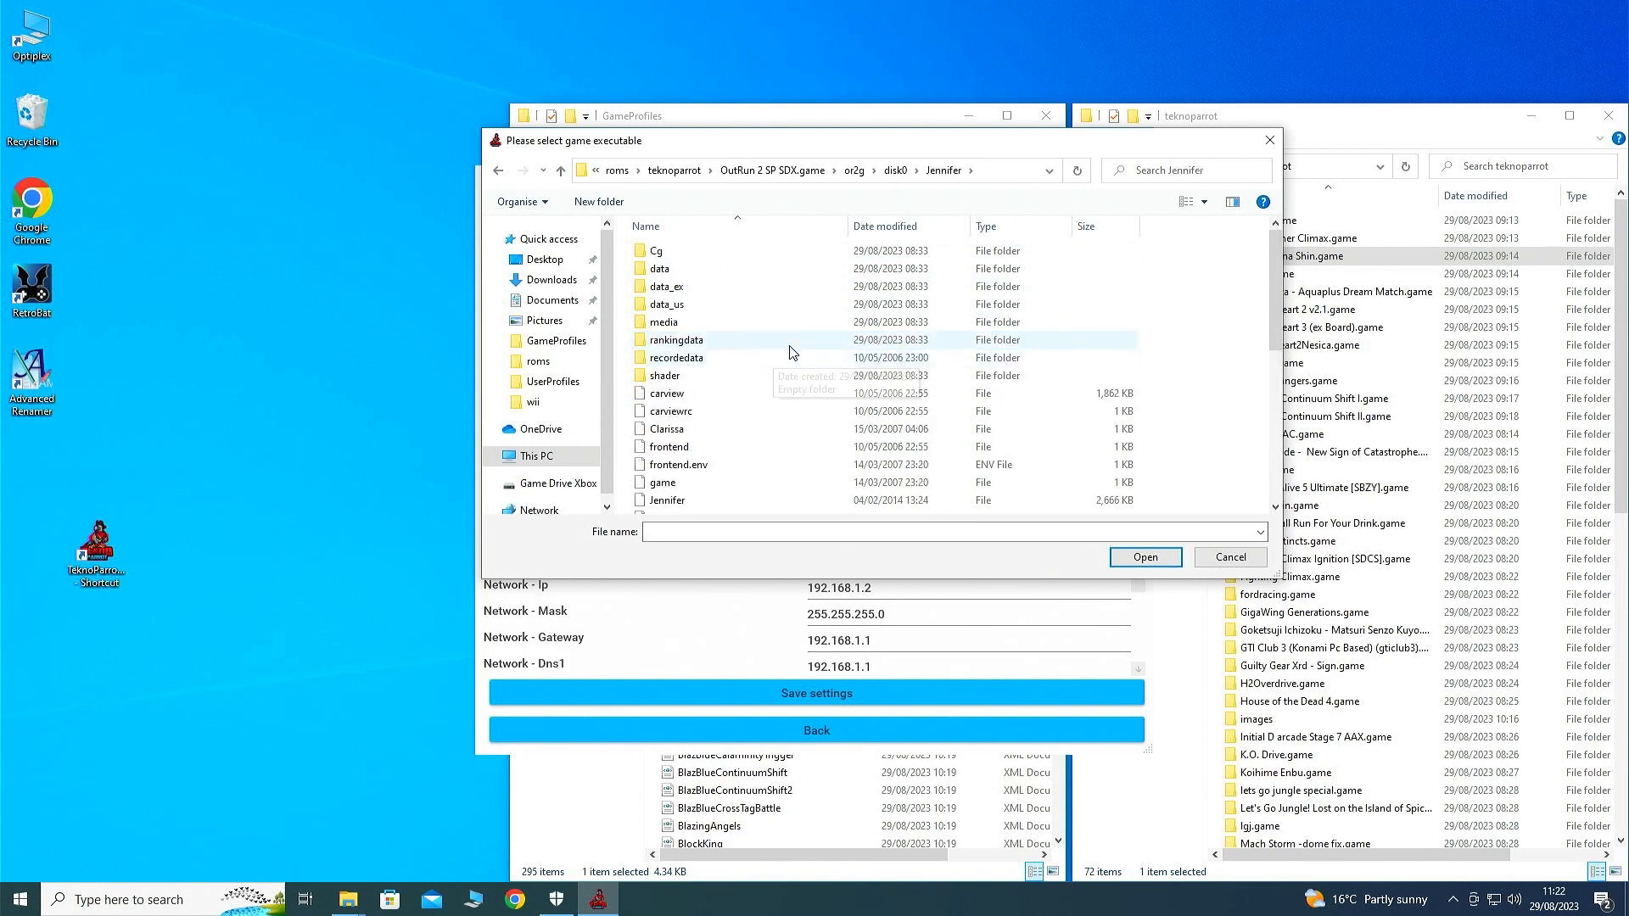
{"action": "scroll", "coordinate": [789, 348], "scroll_direction": "down", "scroll_amount": 5}
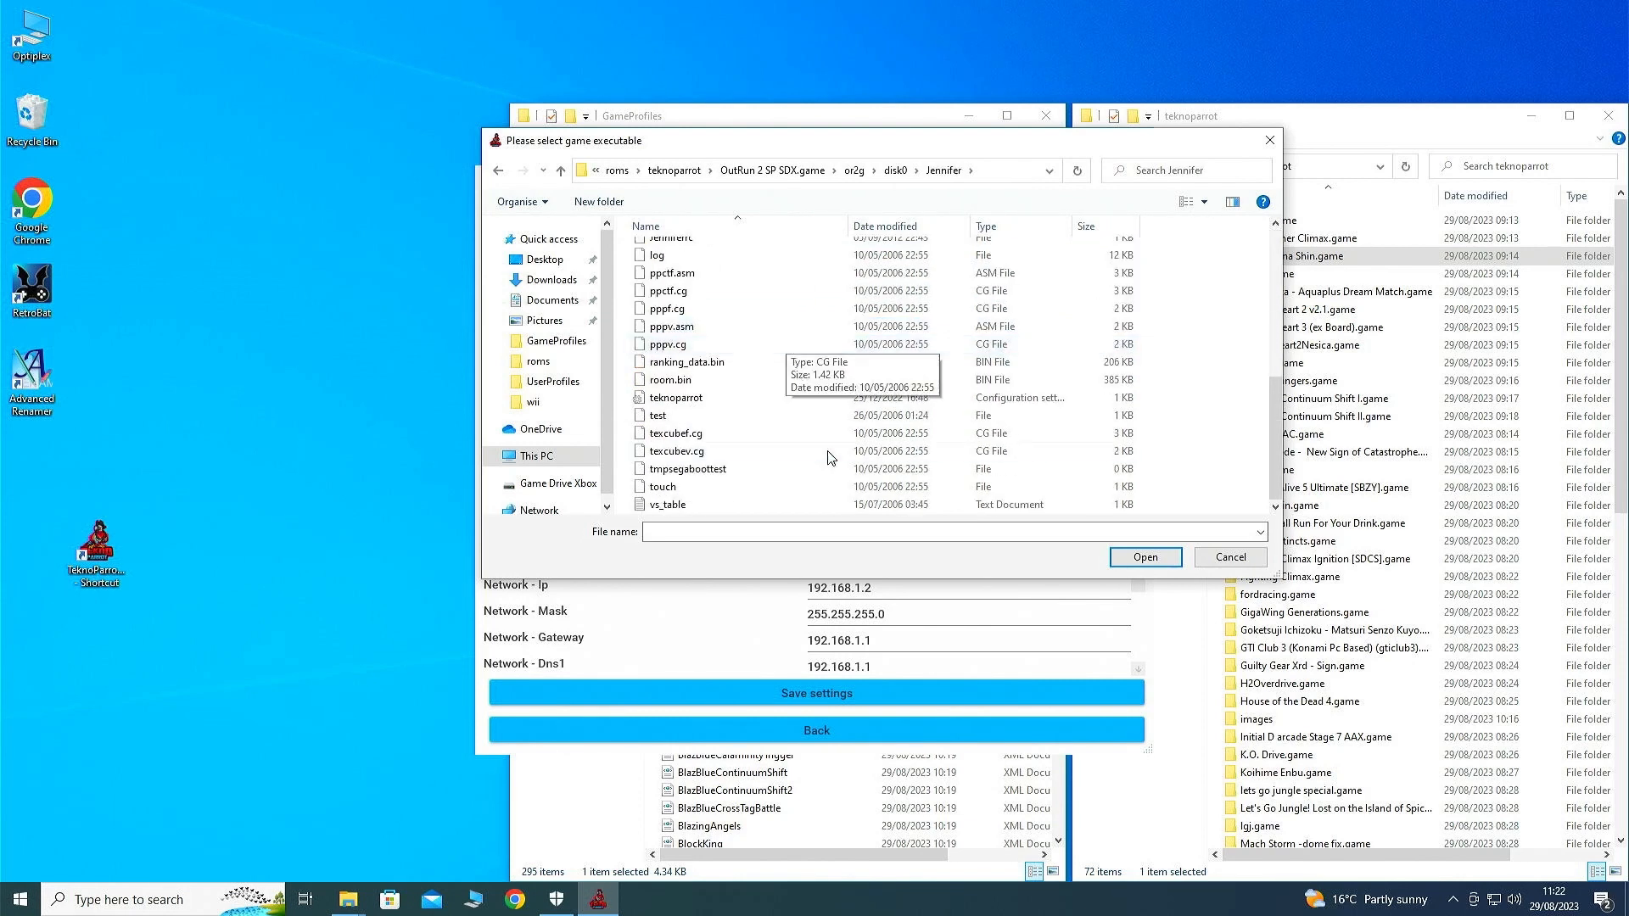
{"action": "scroll", "coordinate": [756, 438], "scroll_direction": "up", "scroll_amount": 2}
{"action": "scroll", "coordinate": [756, 438], "scroll_direction": "up", "scroll_amount": 1}
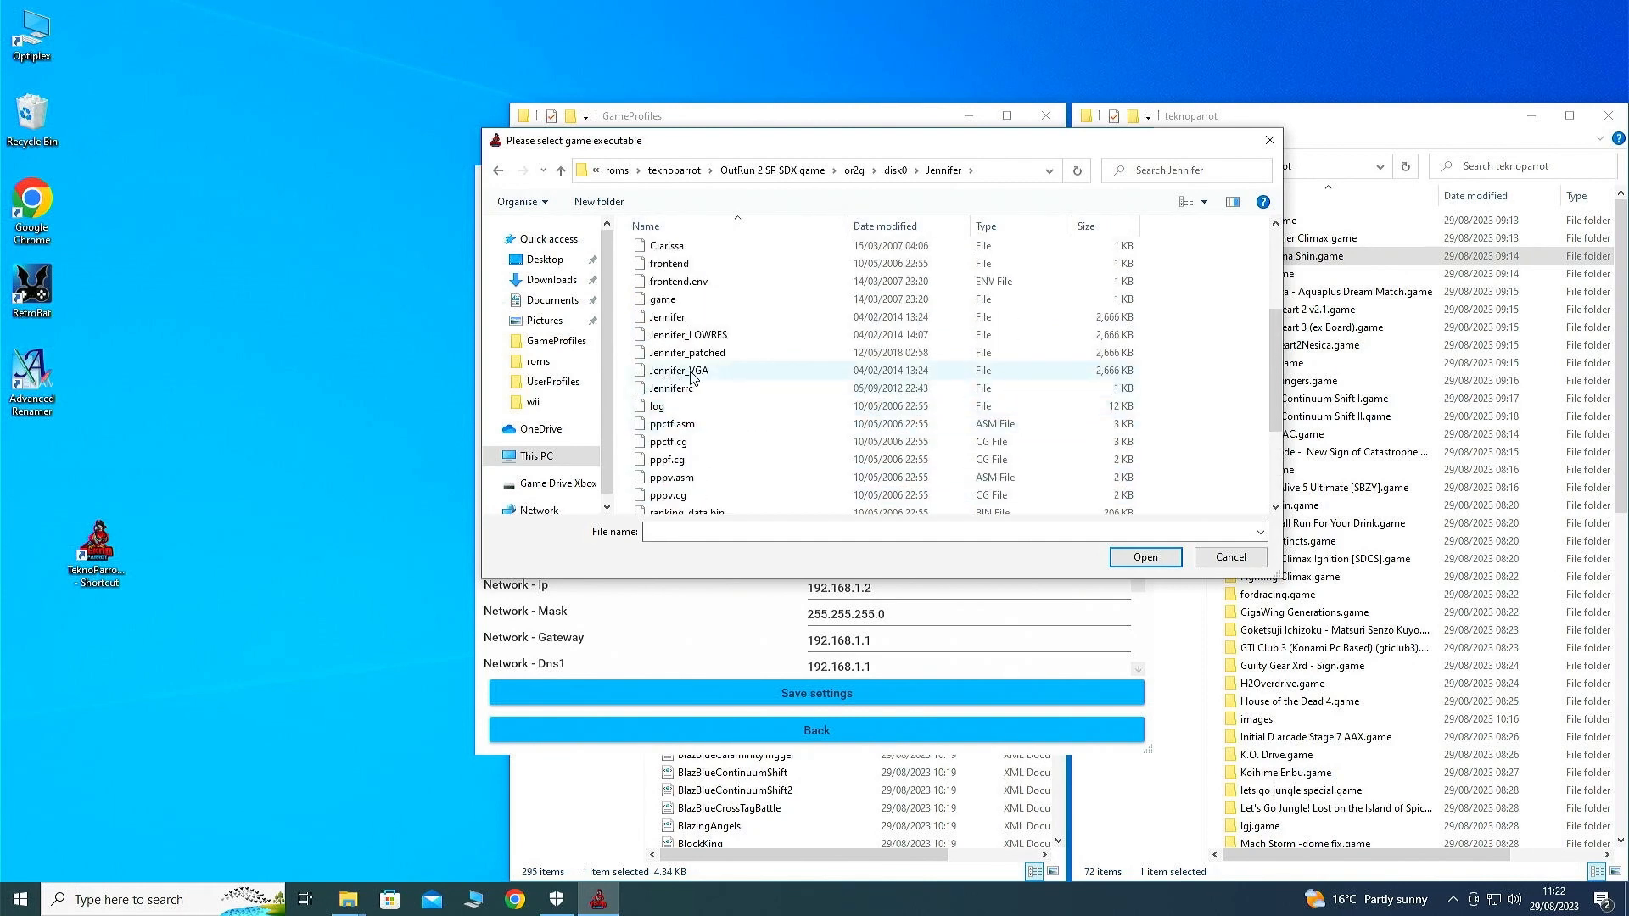
{"action": "left_click", "coordinate": [667, 321]}
{"action": "left_click", "coordinate": [1139, 557]}
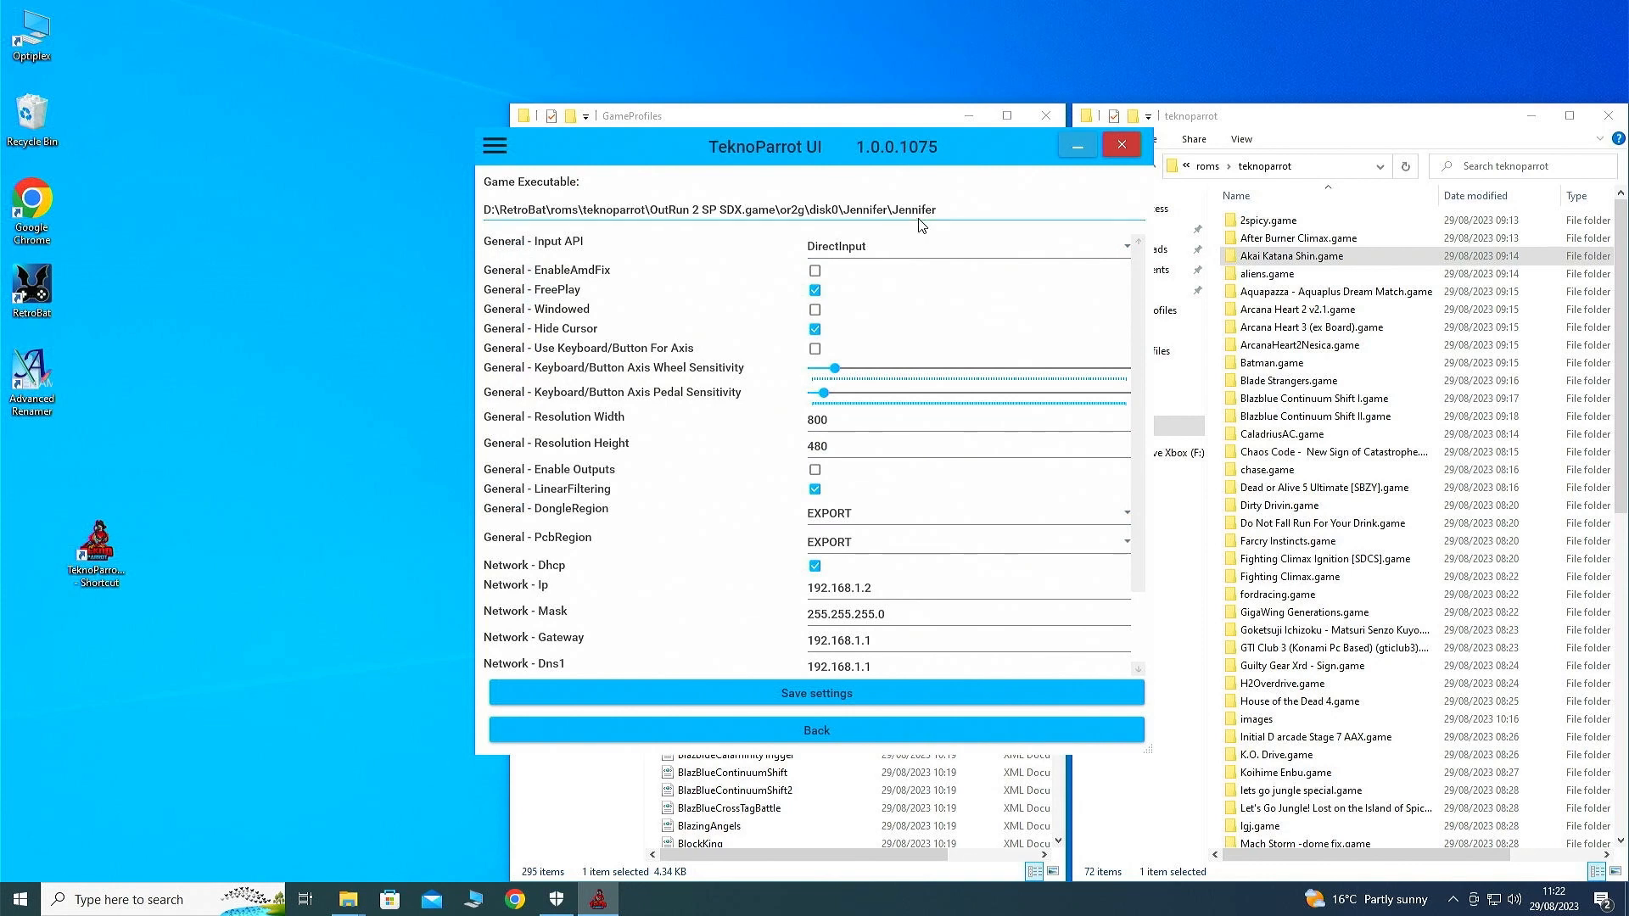
Set the Input API to XInput and save the OutRun 2 SP SDX game settings
{"action": "left_click", "coordinate": [952, 248]}
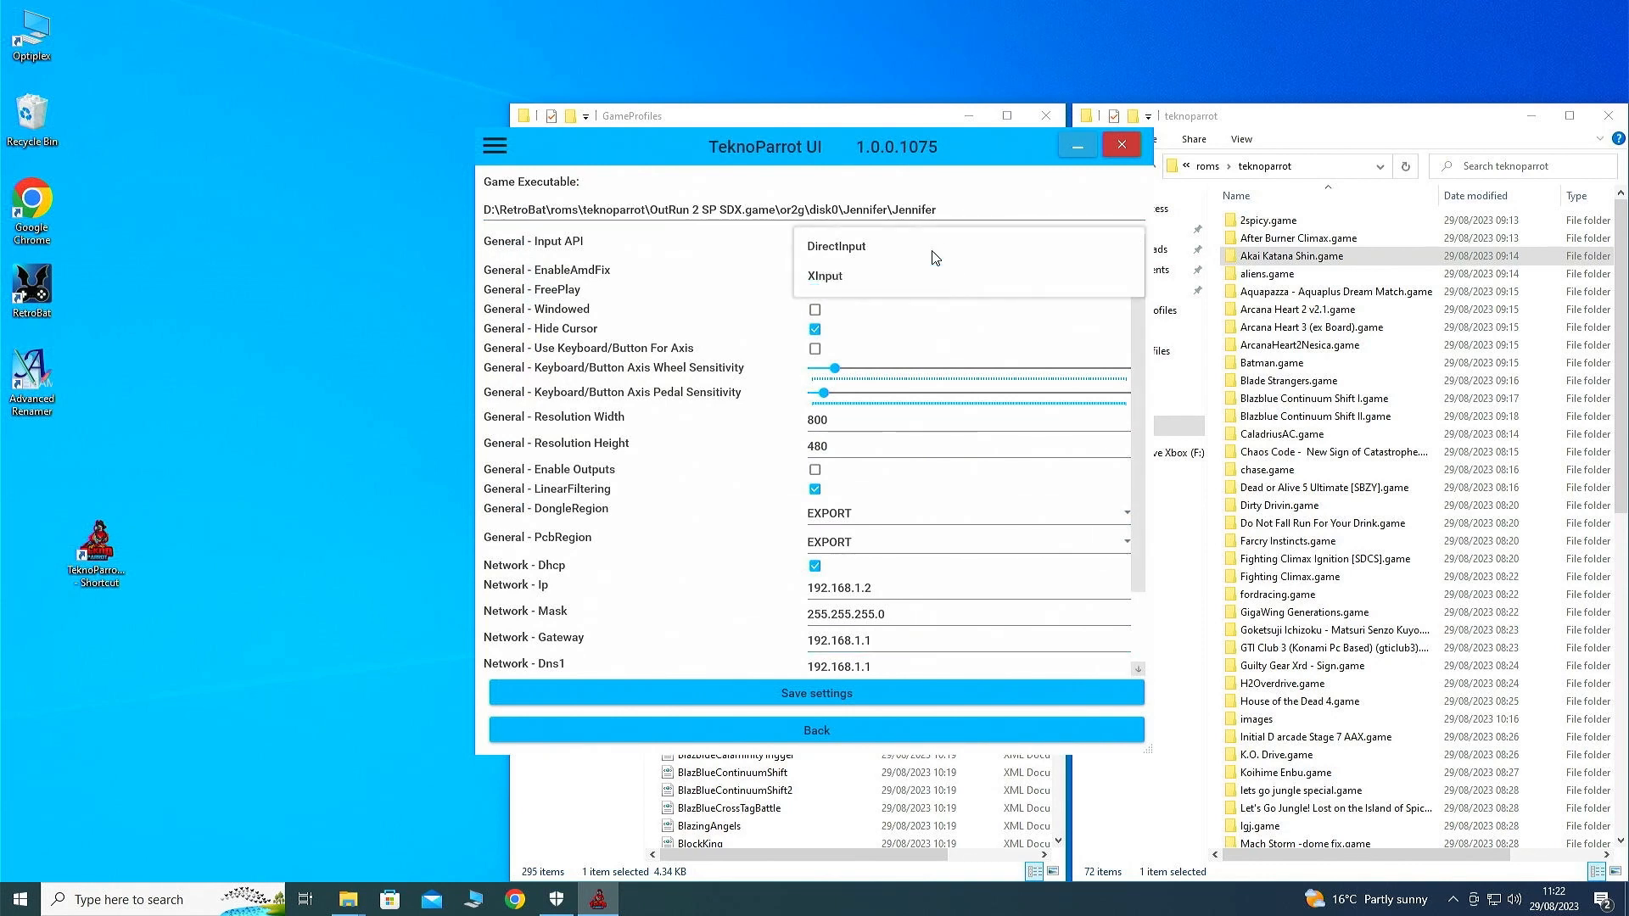
{"action": "left_click", "coordinate": [897, 284]}
{"action": "left_click", "coordinate": [890, 694]}
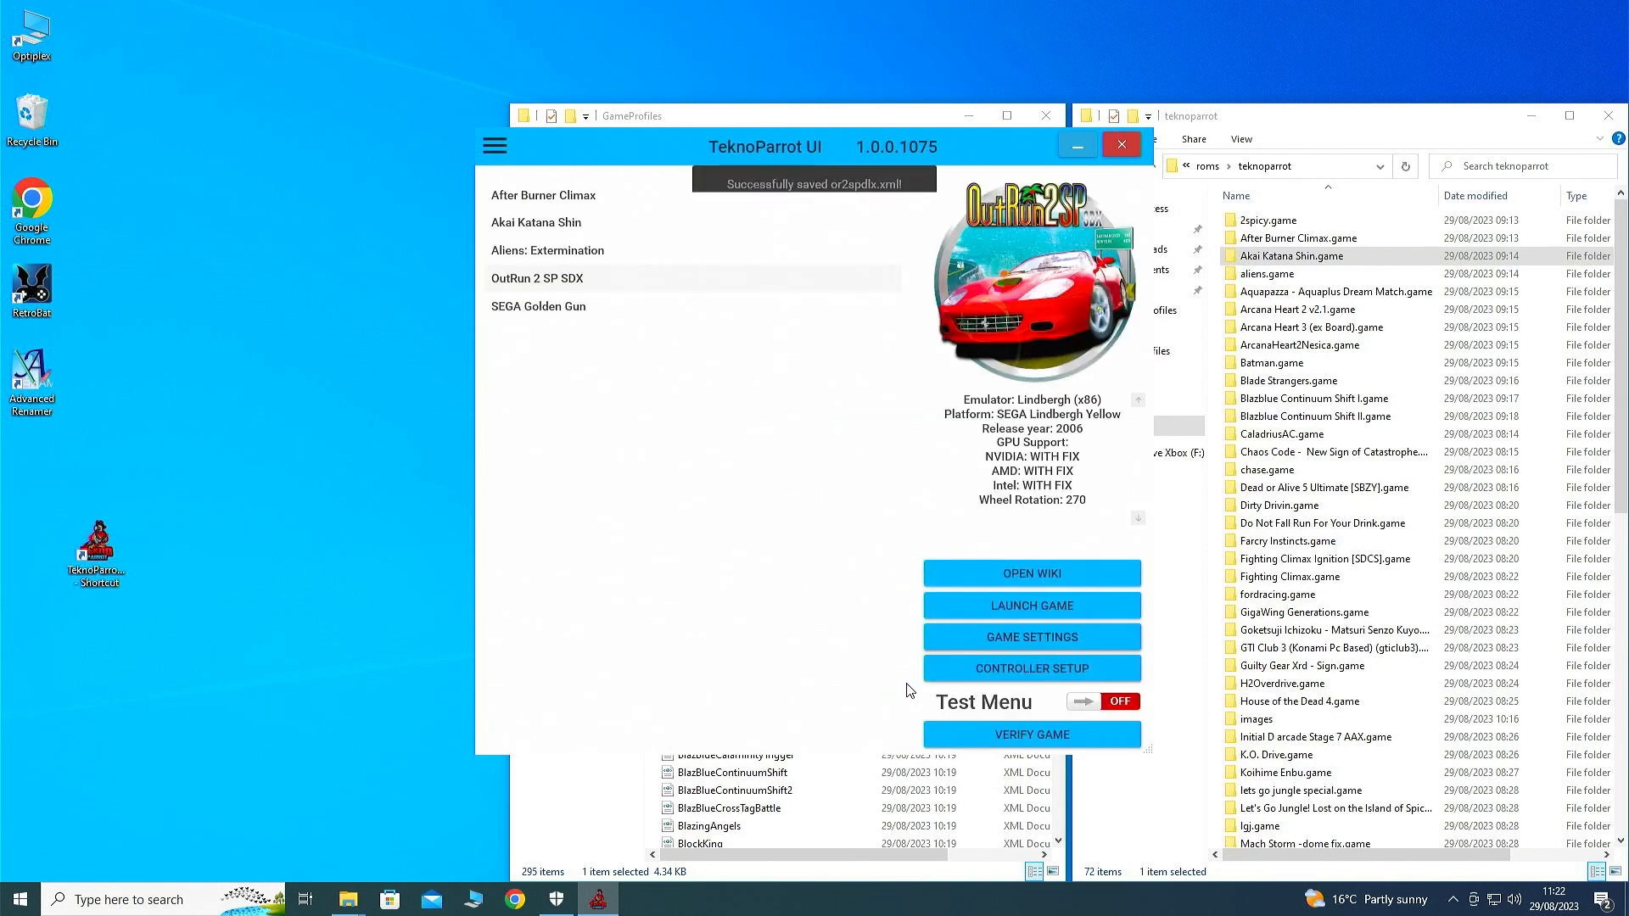
Open the OutRun 2 SP SDX controller setup and bind Coin 1 to the gamepad's Back and Start to its Start button
{"action": "left_click", "coordinate": [1019, 670]}
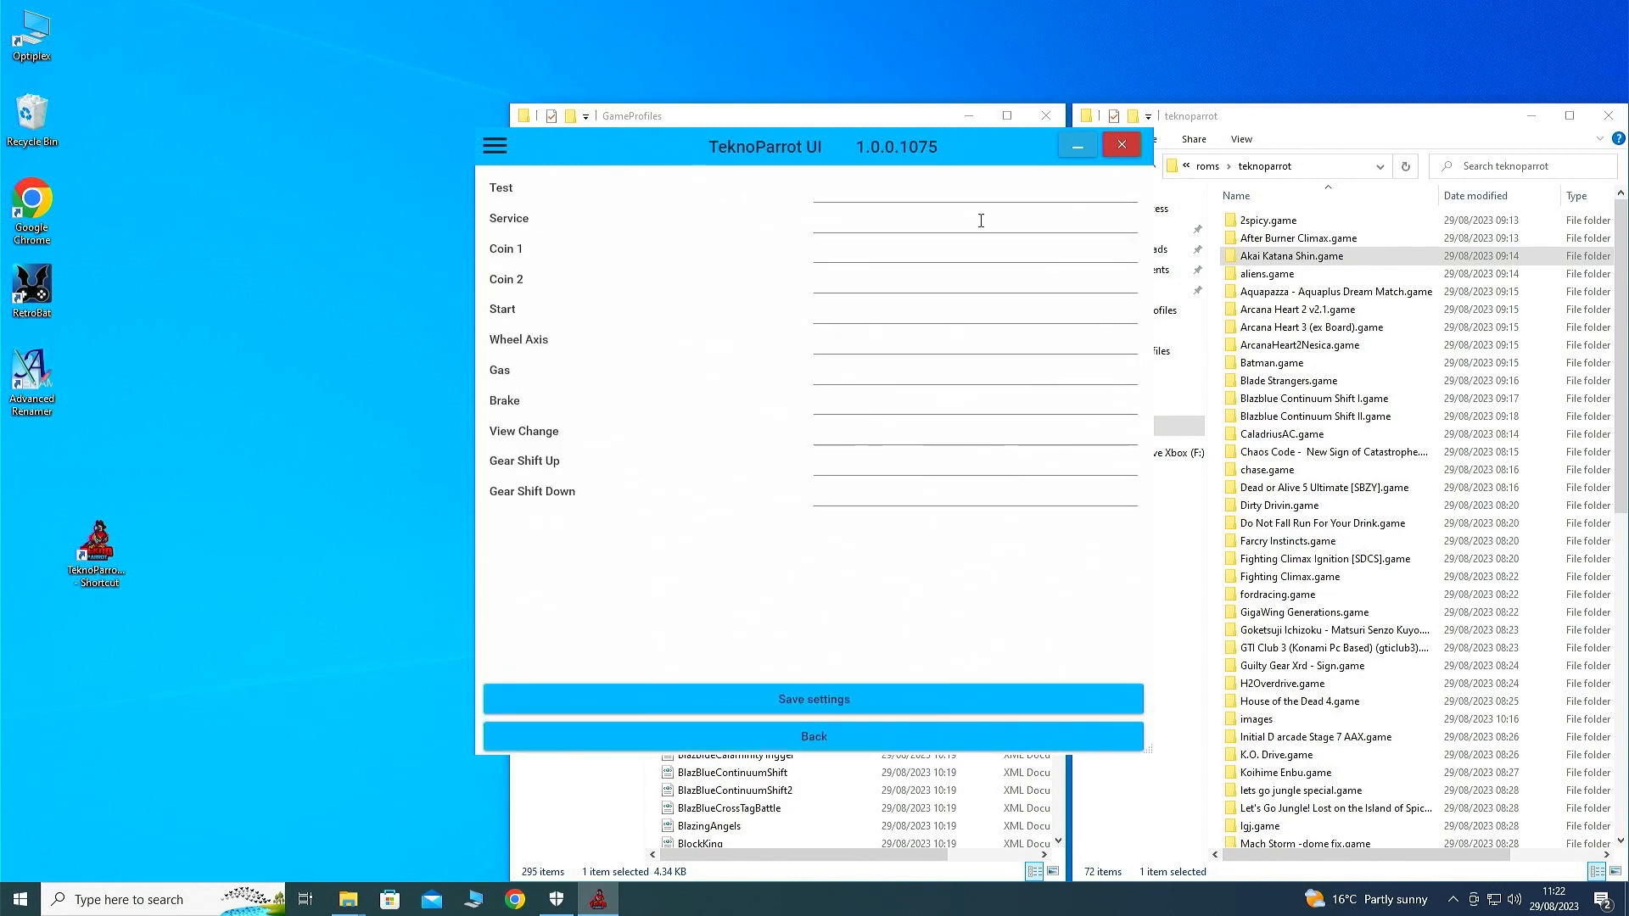
{"action": "left_click", "coordinate": [916, 249]}
{"action": "left_click", "coordinate": [861, 317]}
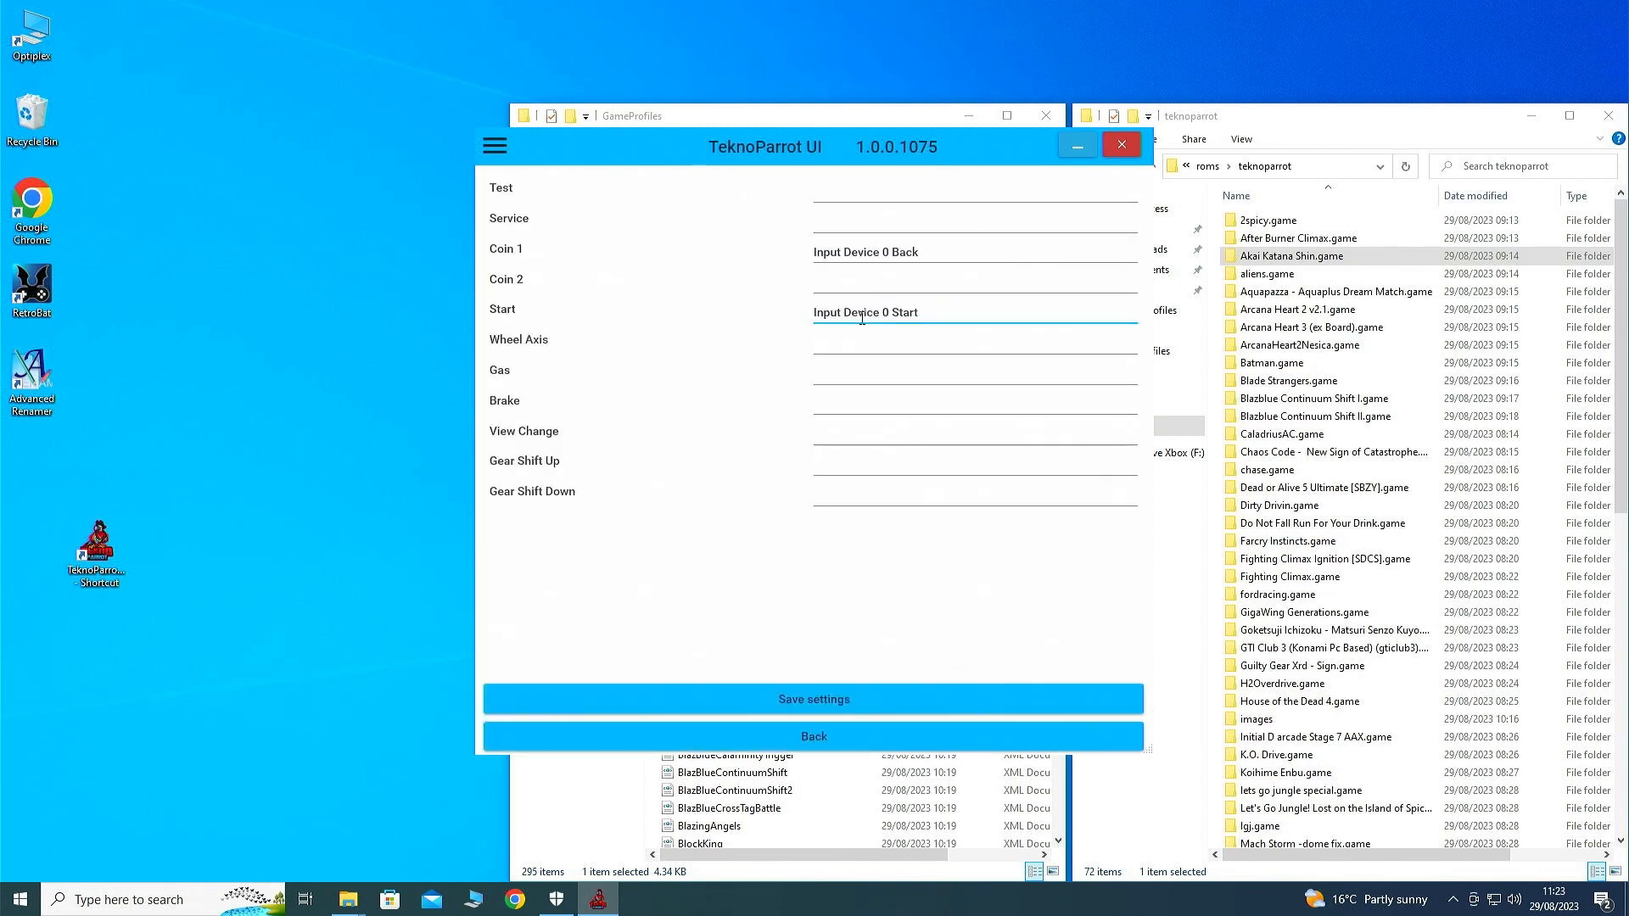
Bind Wheel Axis to the left thumbstick X axis, Gas to RightTrigger, Brake to LeftTrigger and View Change to Back, and save the controller settings
{"action": "left_click", "coordinate": [858, 344]}
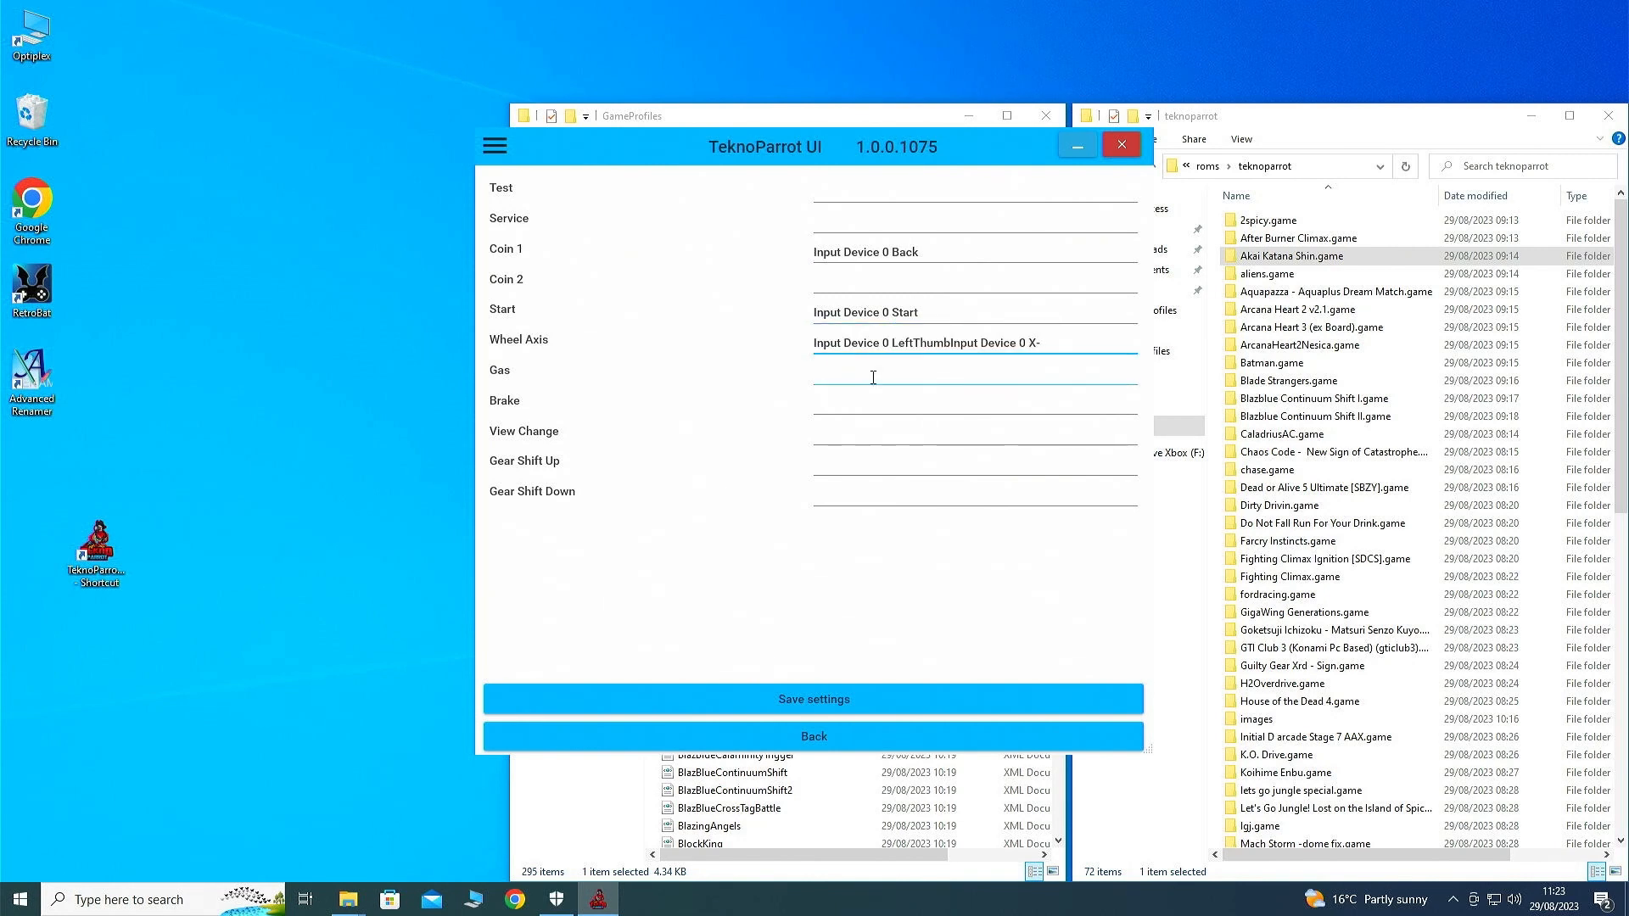
{"action": "left_click", "coordinate": [867, 370]}
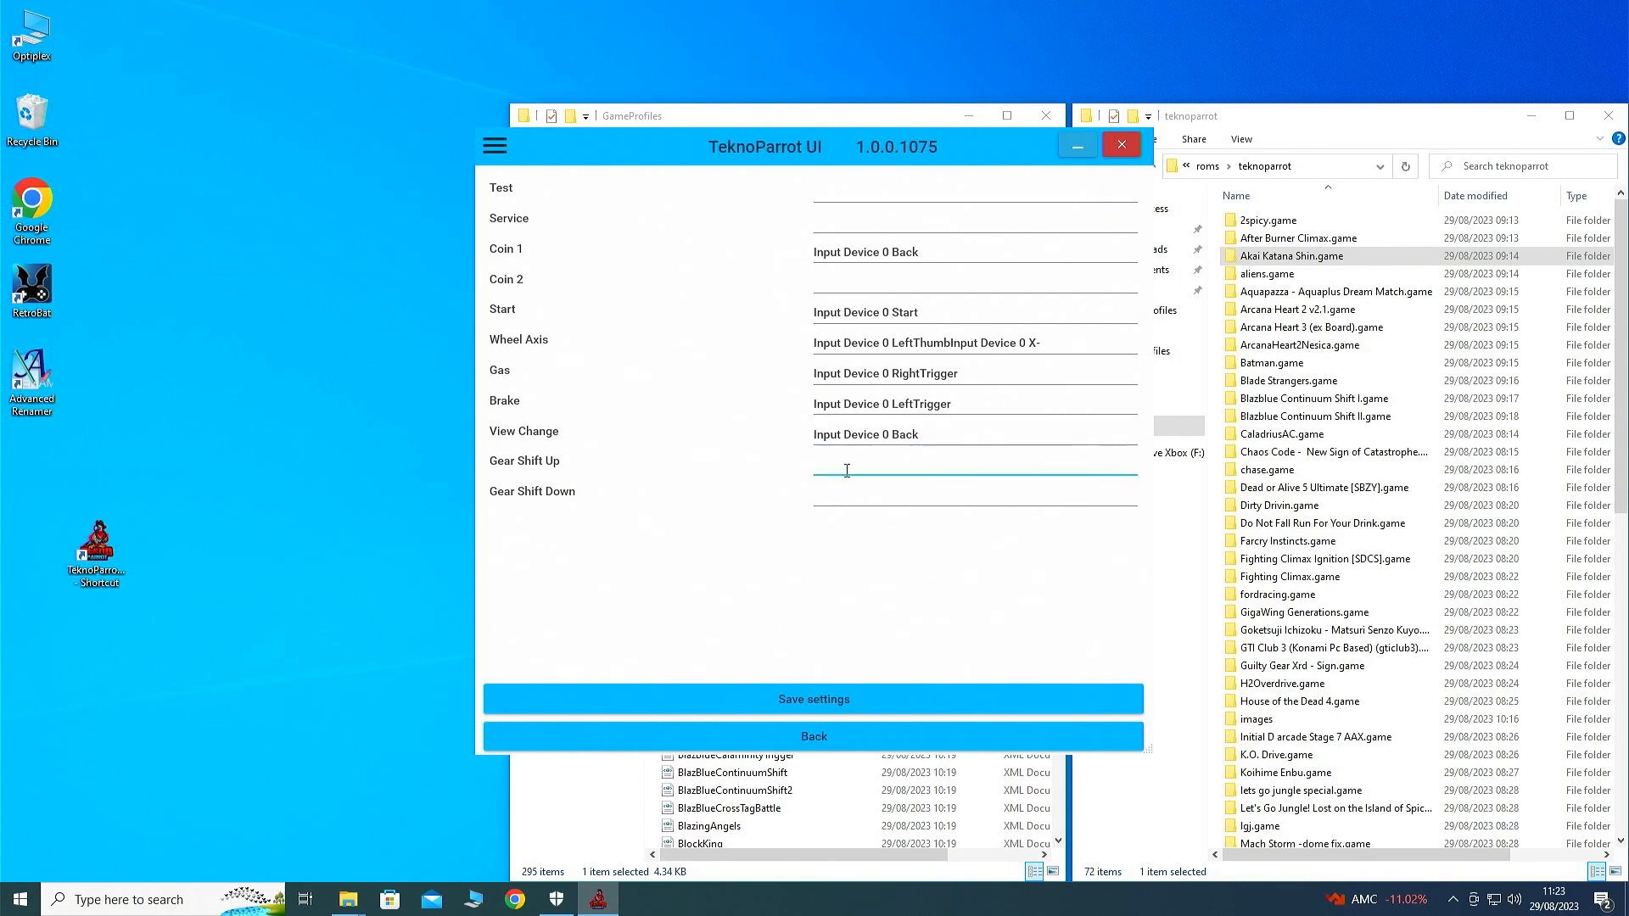
{"action": "left_click", "coordinate": [859, 701]}
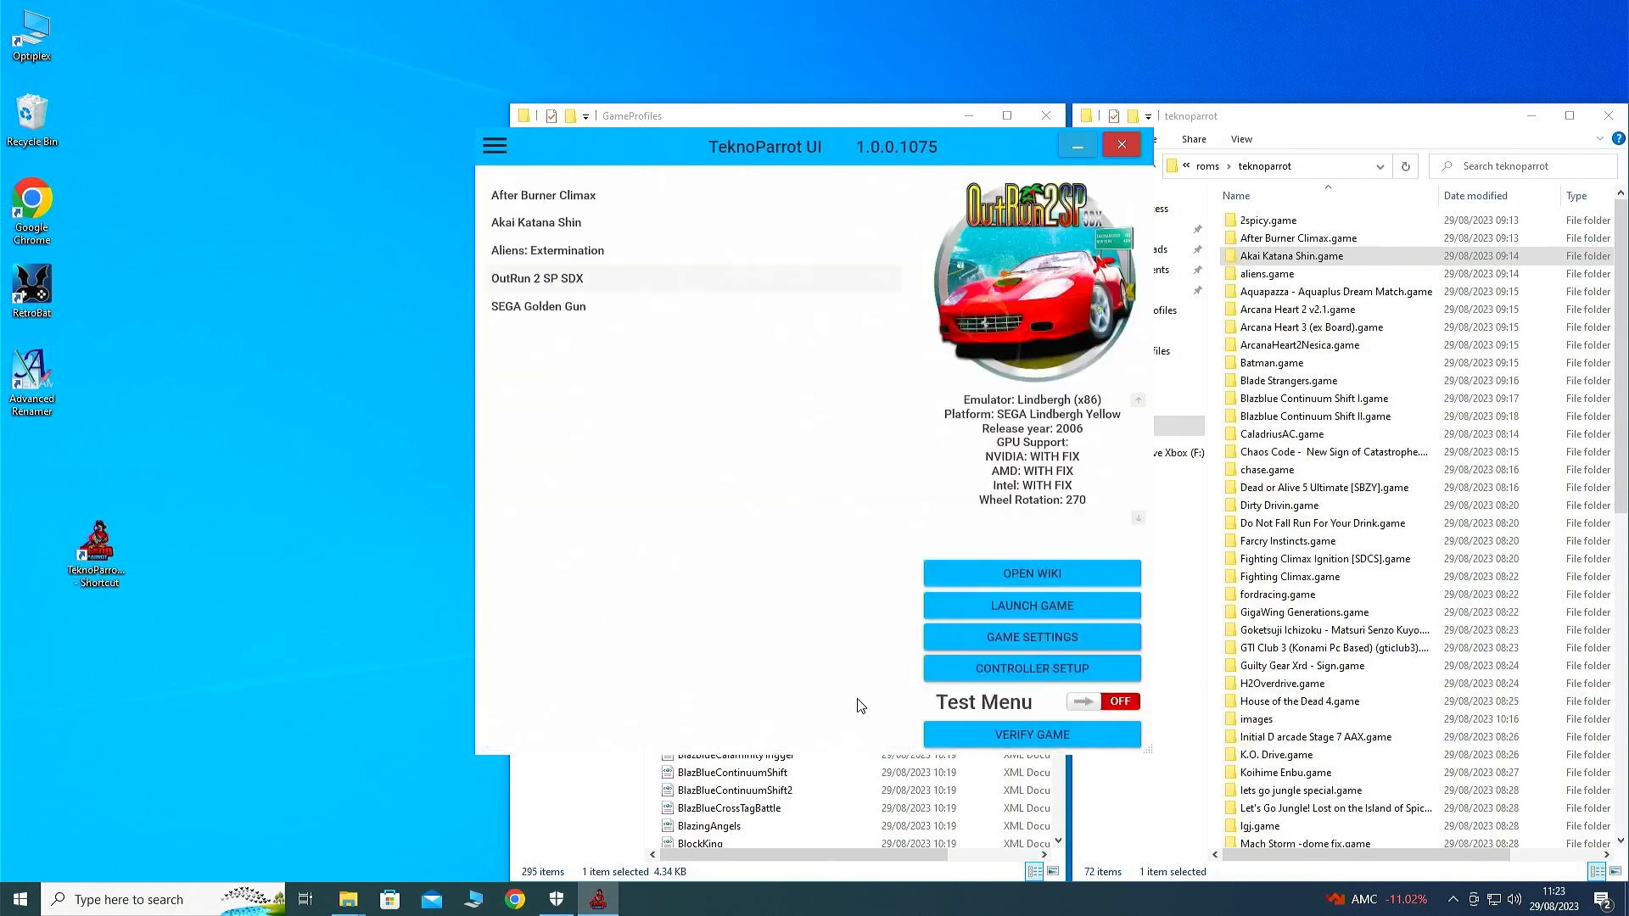
Test-launch OutRun 2 SP SDX, set its resolution to 1920 wide by 1080 high, and save the game settings
{"action": "left_click", "coordinate": [998, 607]}
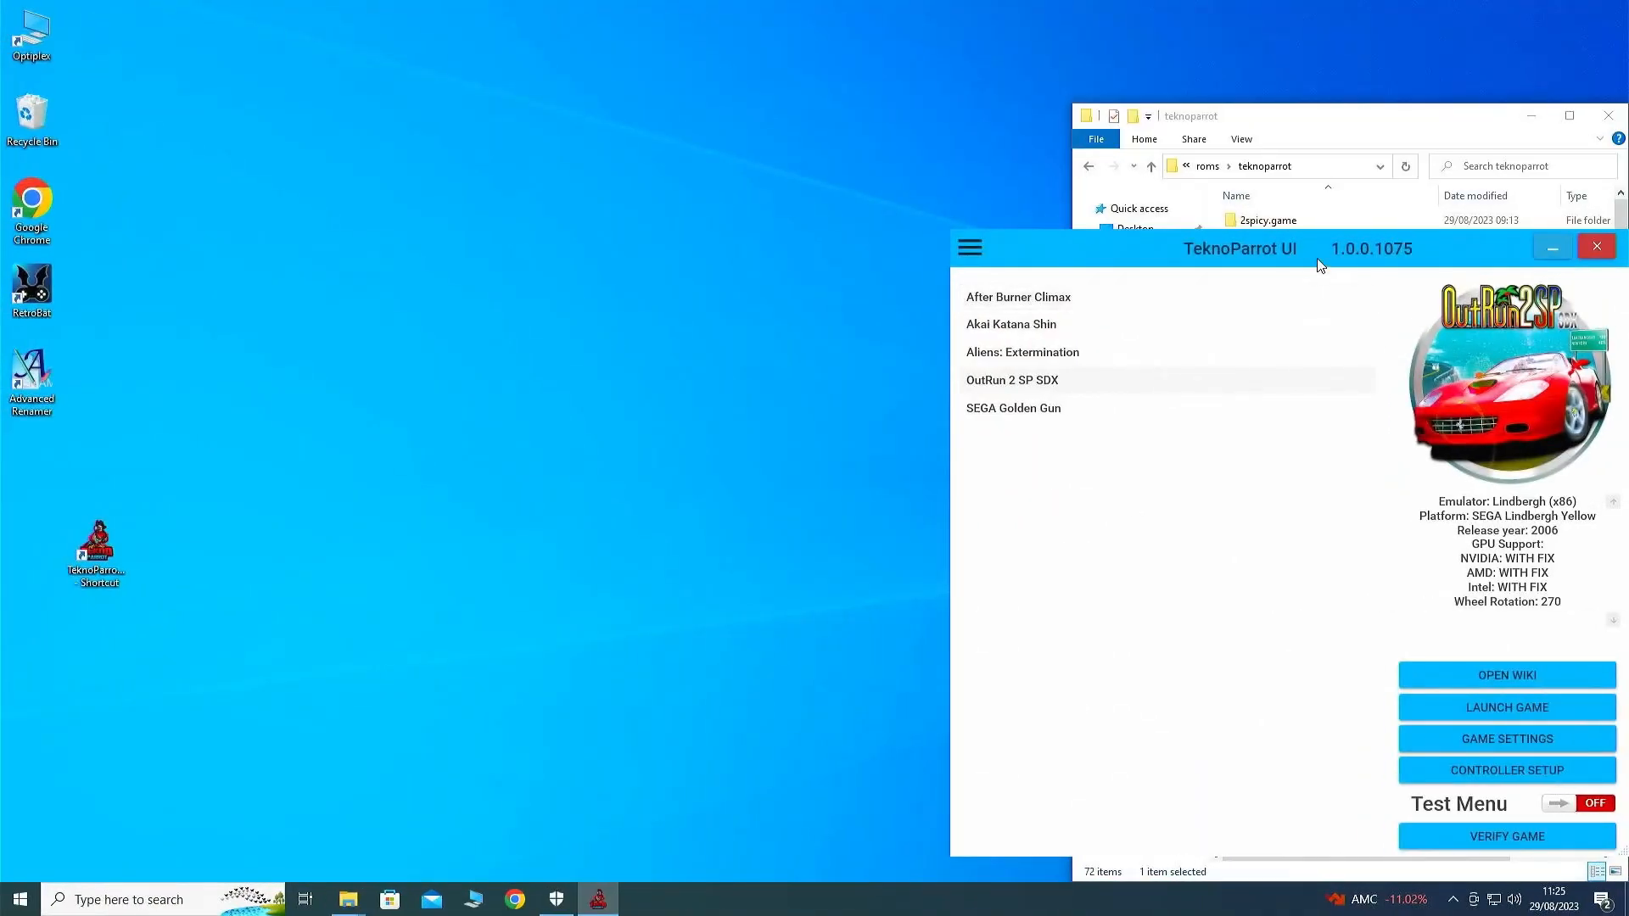
{"action": "left_click_drag", "start_coordinate": [1318, 260], "coordinate": [806, 192]}
{"action": "left_click", "coordinate": [1006, 684]}
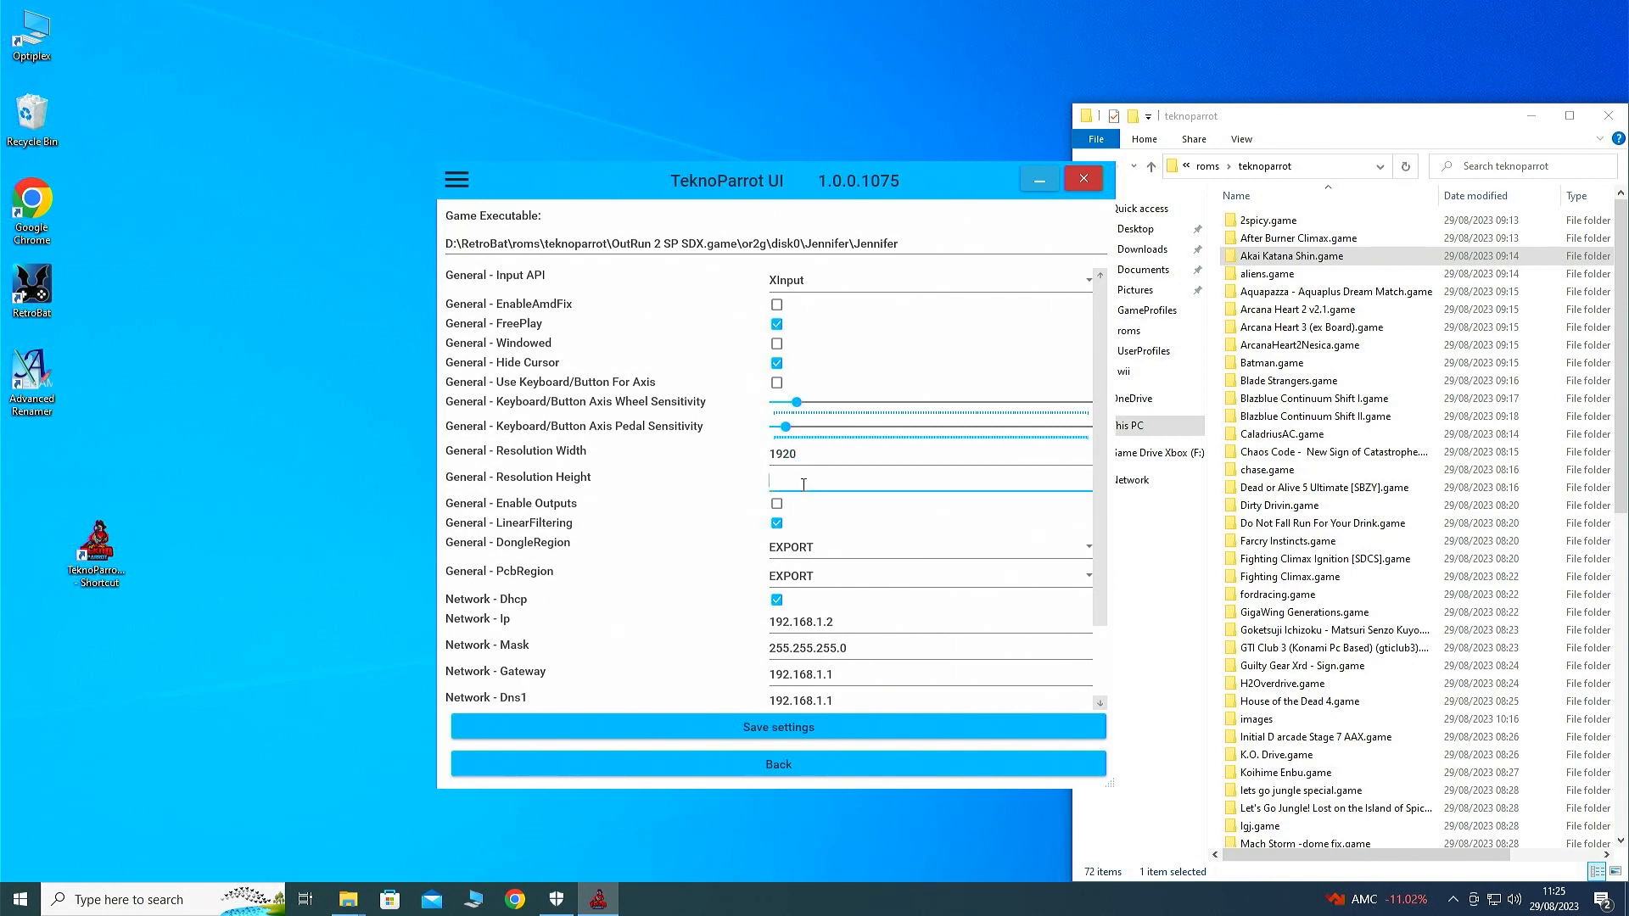
{"action": "left_click", "coordinate": [772, 734]}
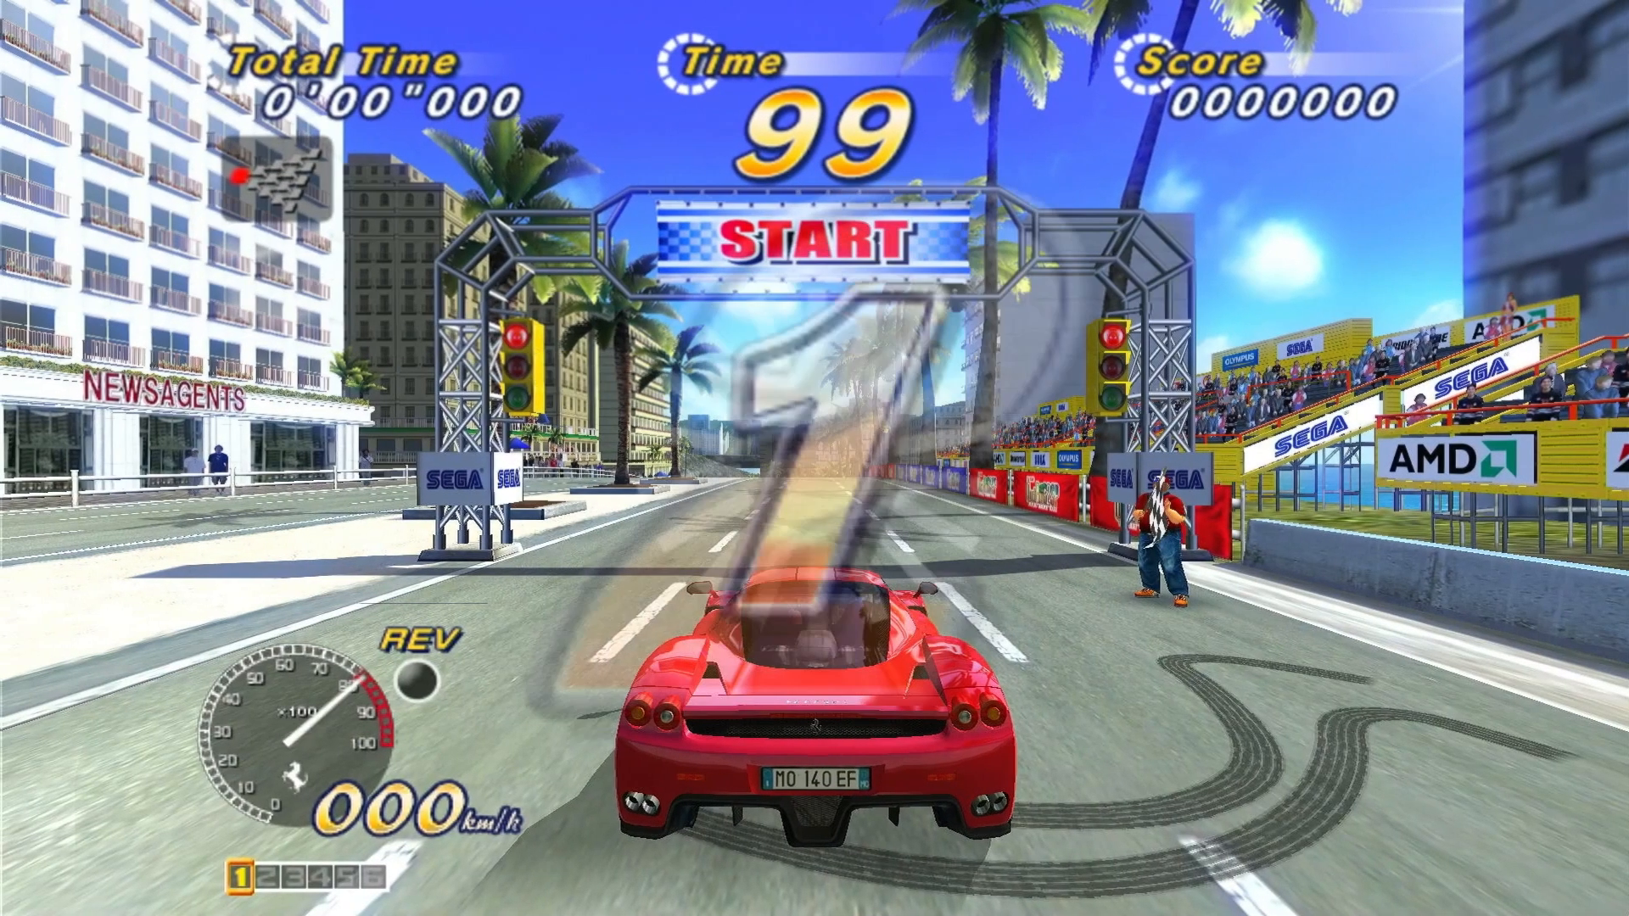
Test-drive the car in OutRun 2 SP SDX to check the controls and display, and exit the game
{"action": "key", "text": "Up"}
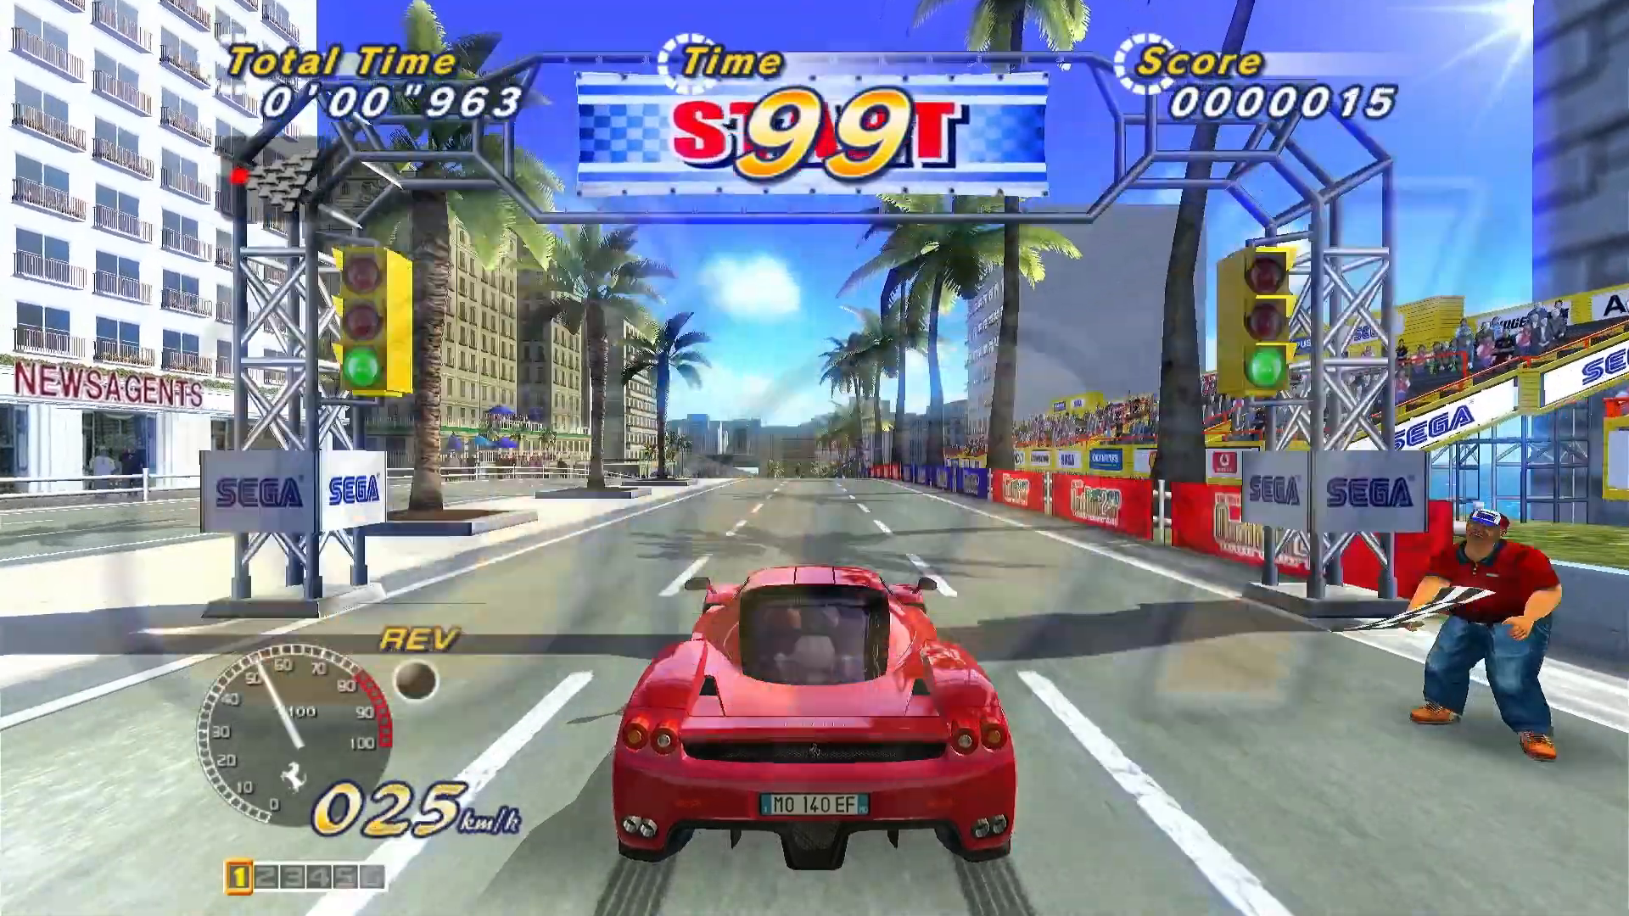
{"action": "key", "text": "Up"}
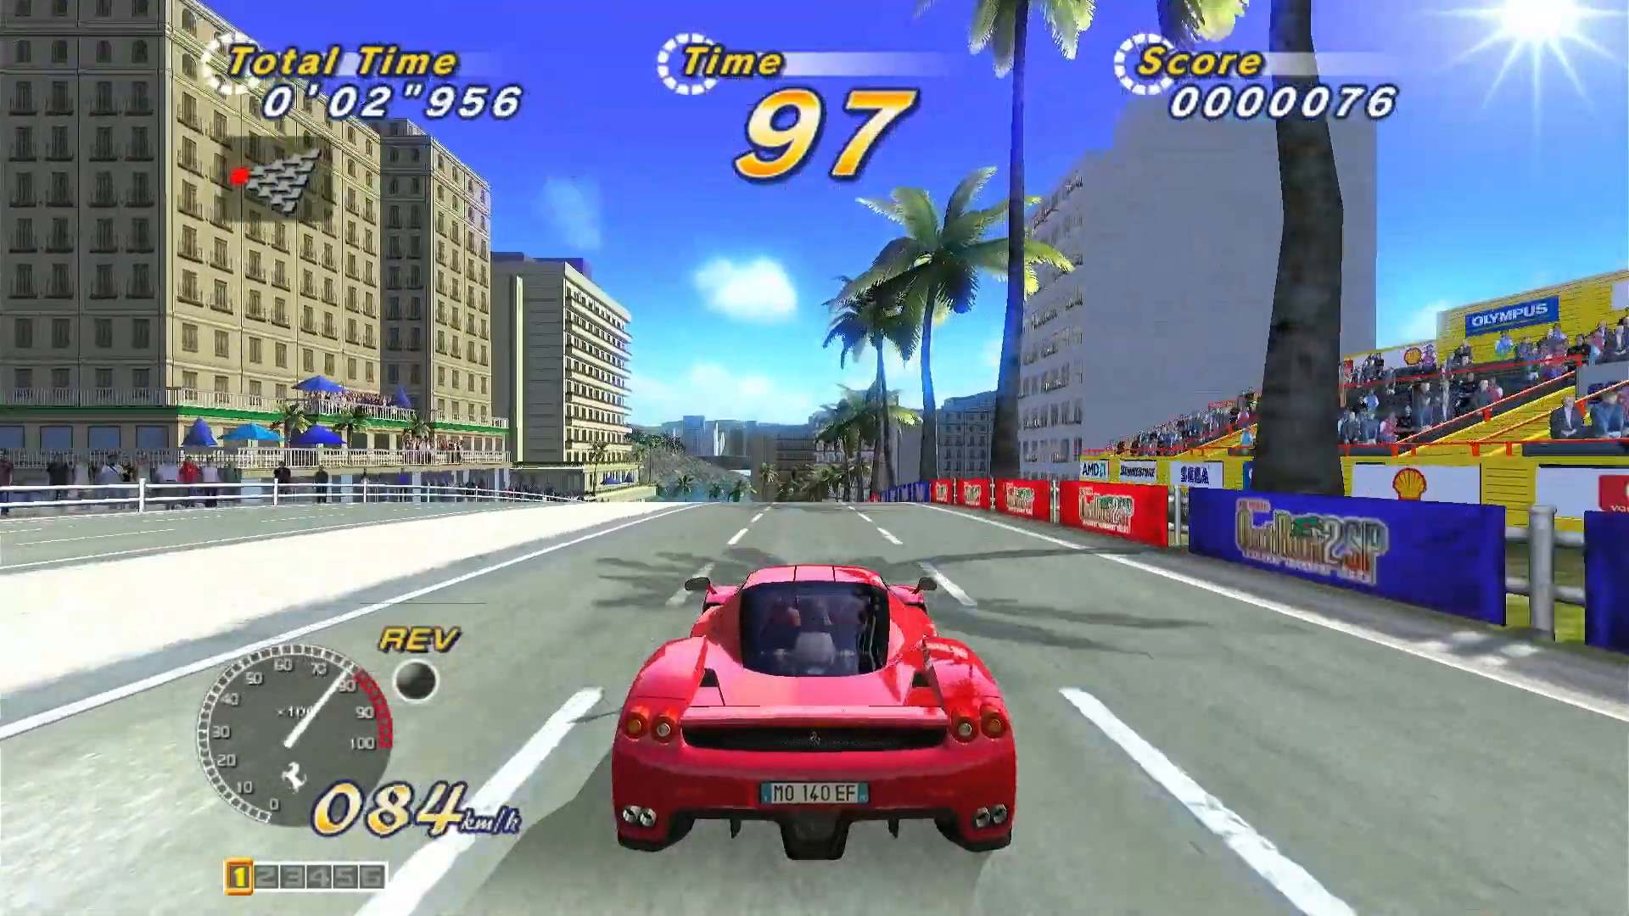
{"action": "key", "text": "Up"}
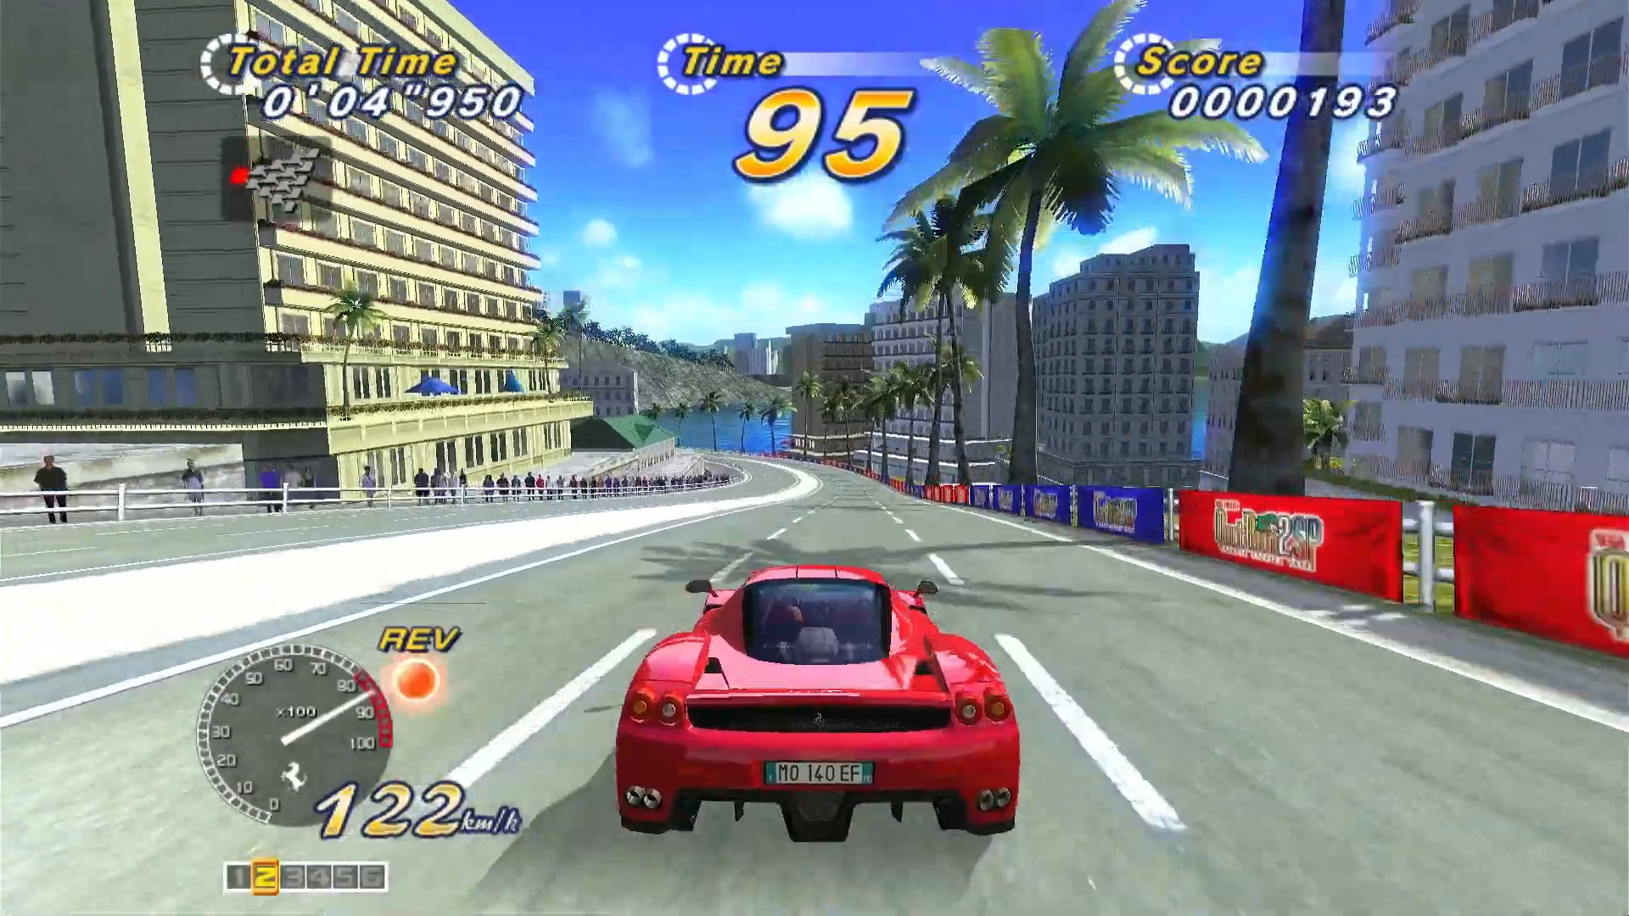
{"action": "key", "text": "Up"}
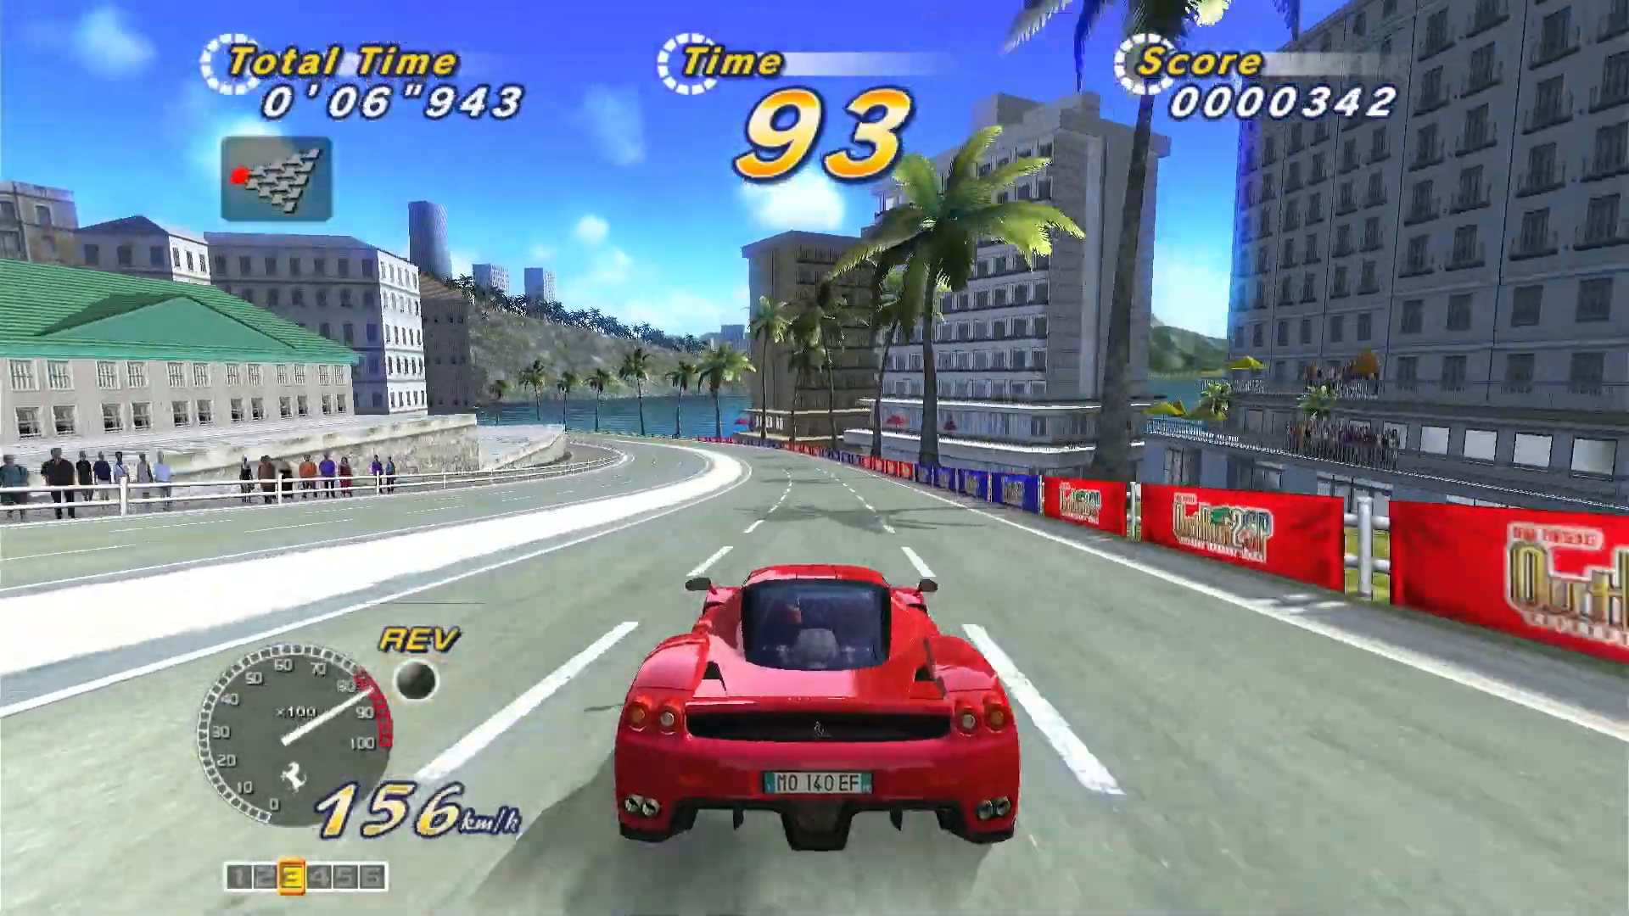
{"action": "key", "text": "Up"}
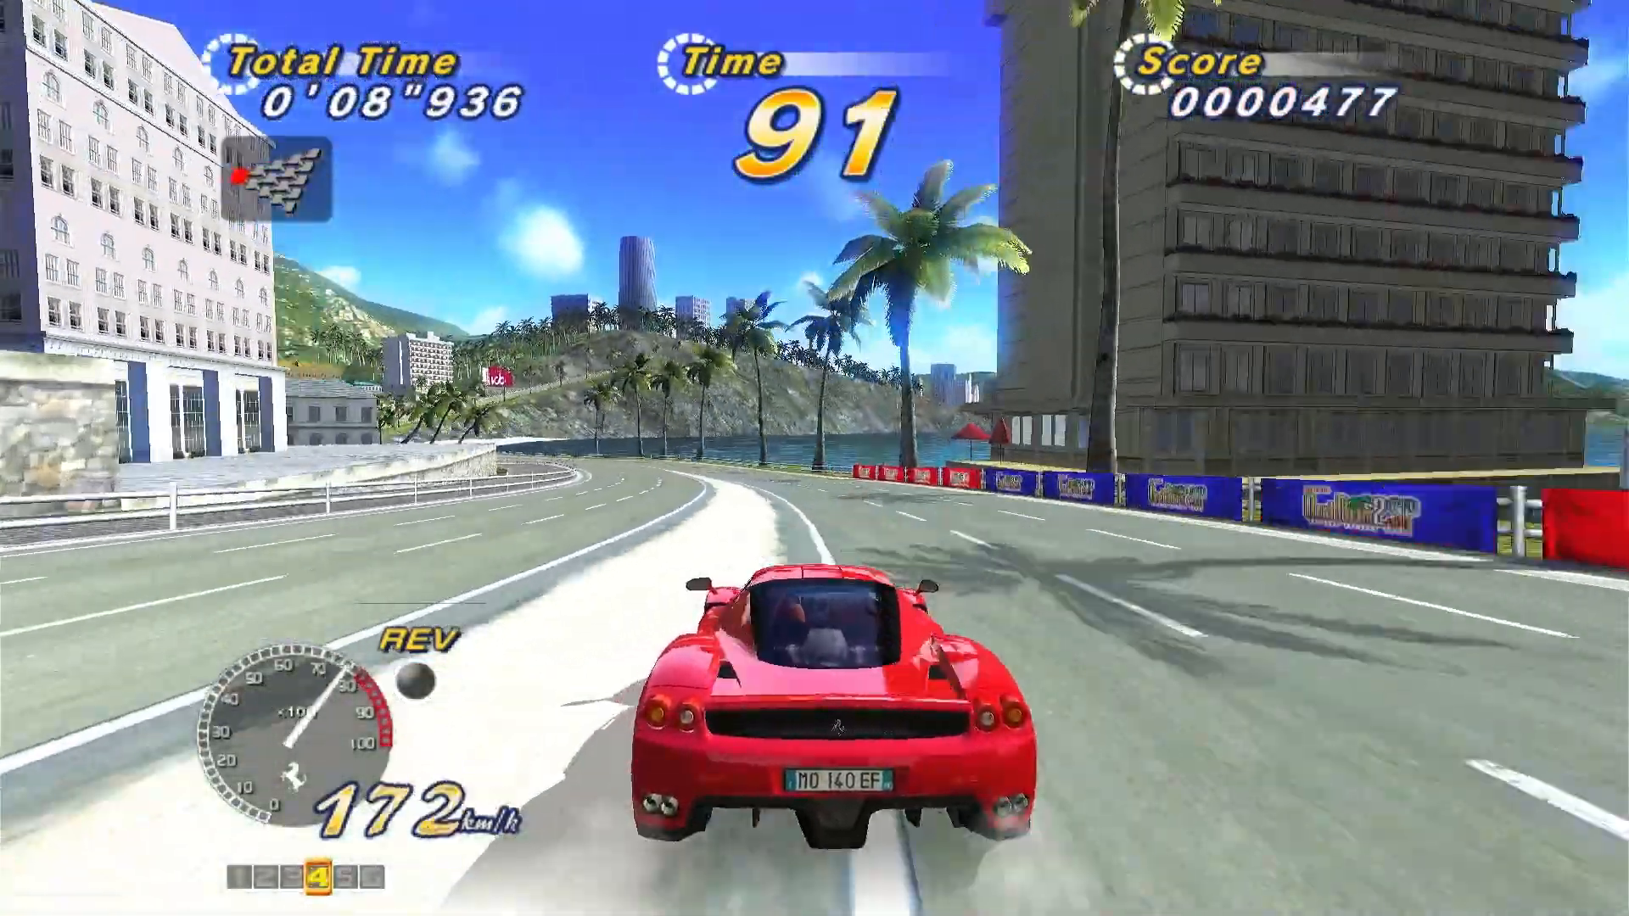
{"action": "key", "text": "Up"}
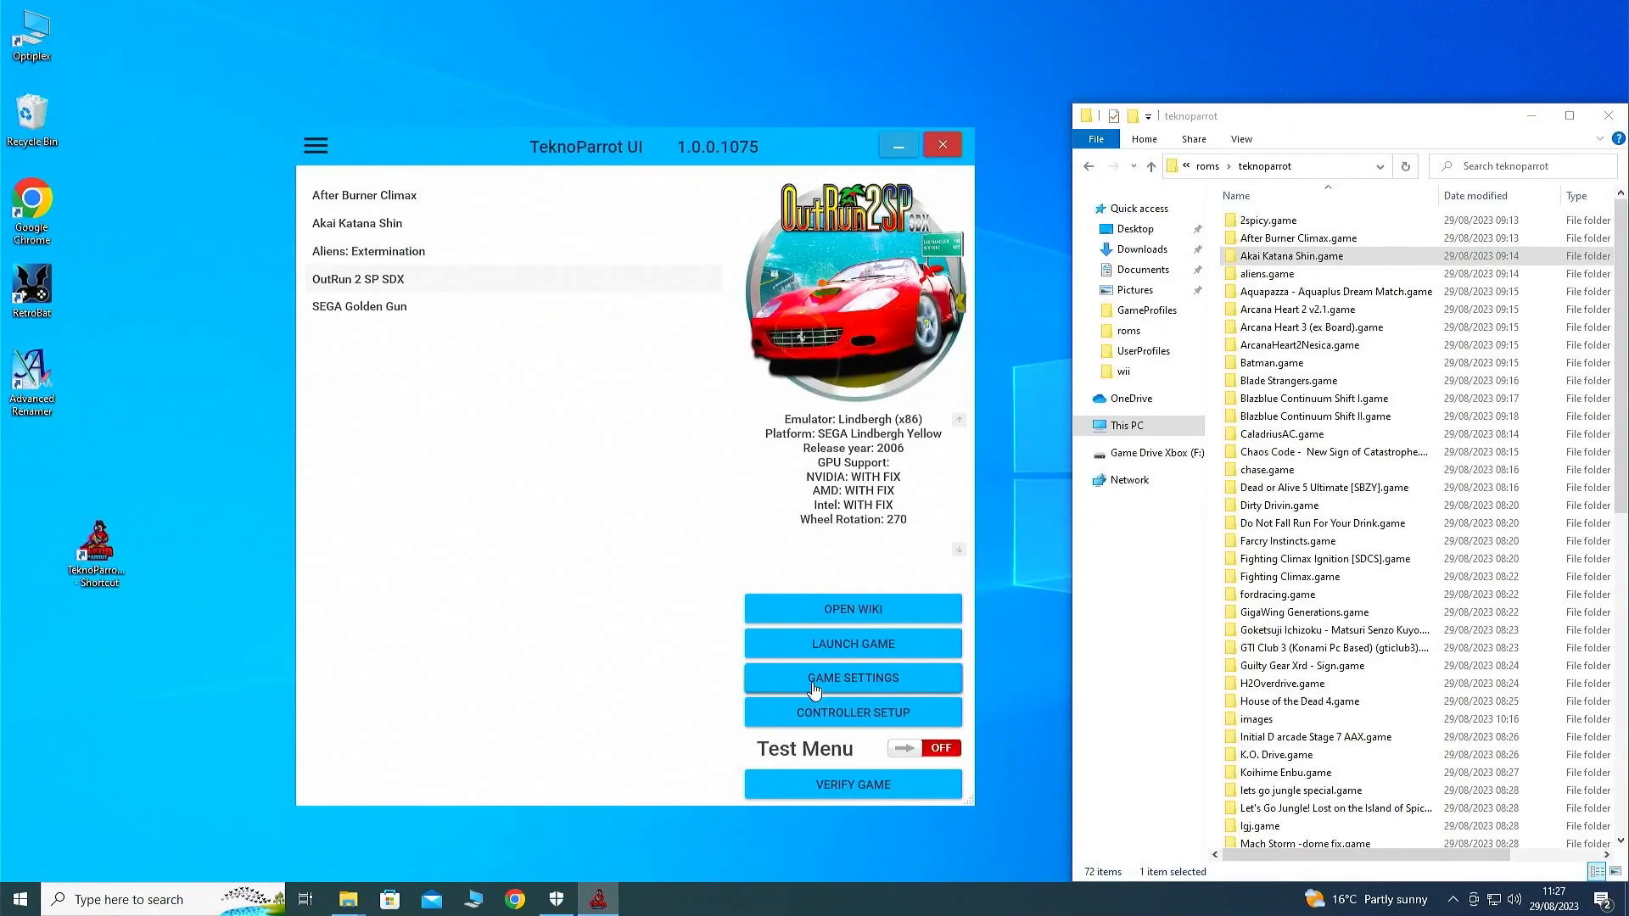
Lower the Keyboard/Button Axis Wheel Sensitivity to its minimum, save the settings, and test-drive OutRun 2 SP SDX again
{"action": "left_click", "coordinate": [814, 683]}
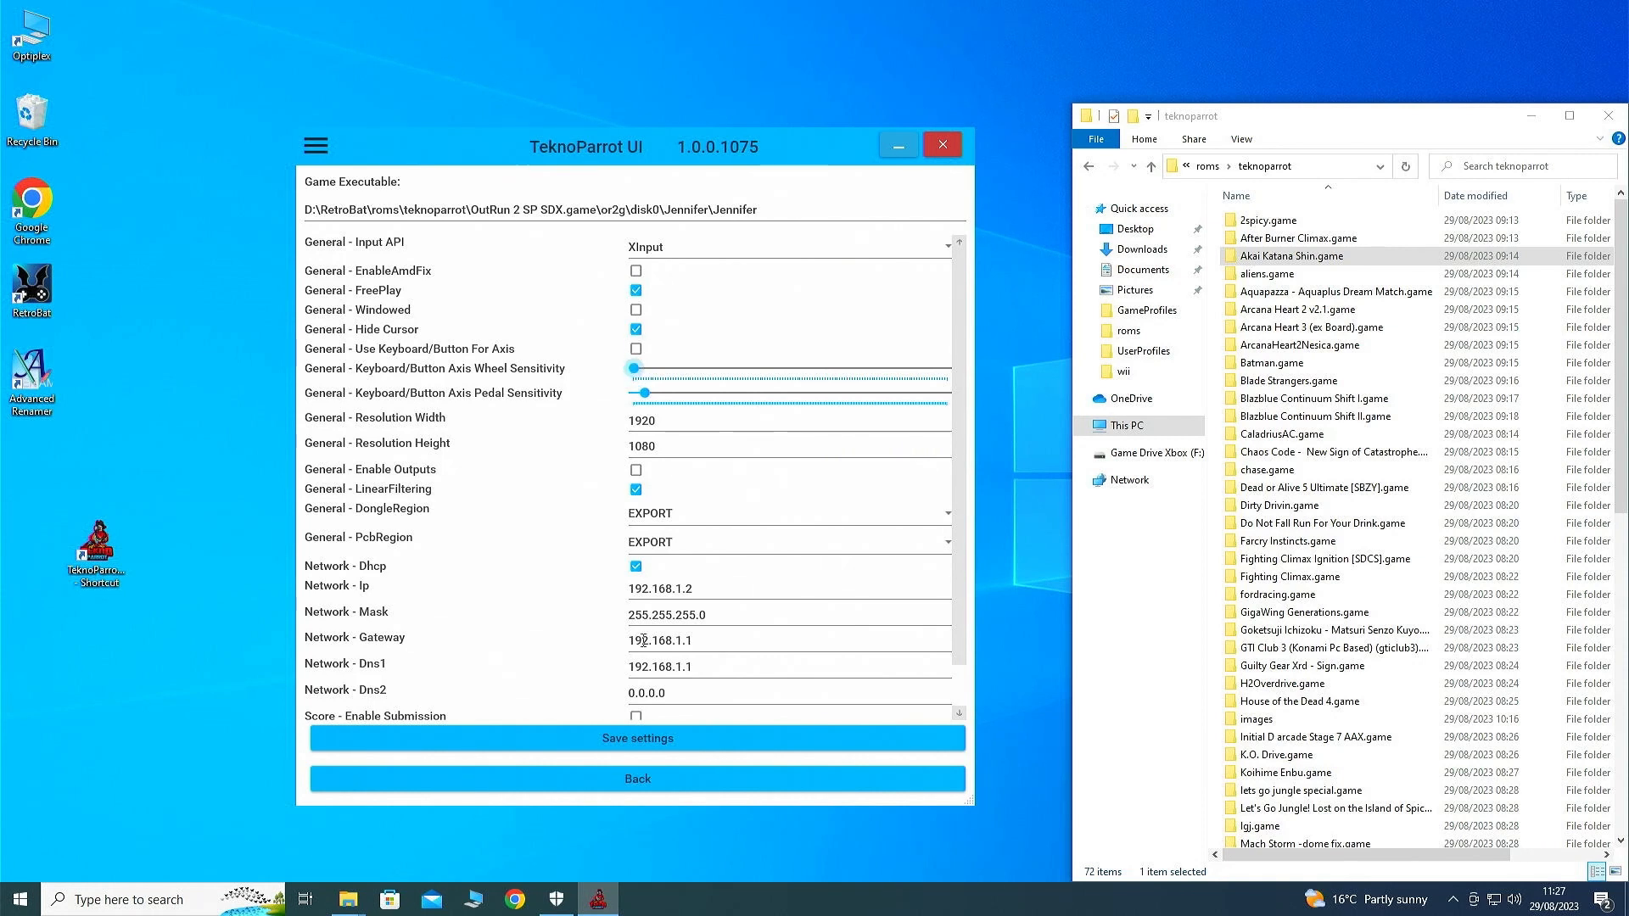
{"action": "left_click", "coordinate": [691, 743]}
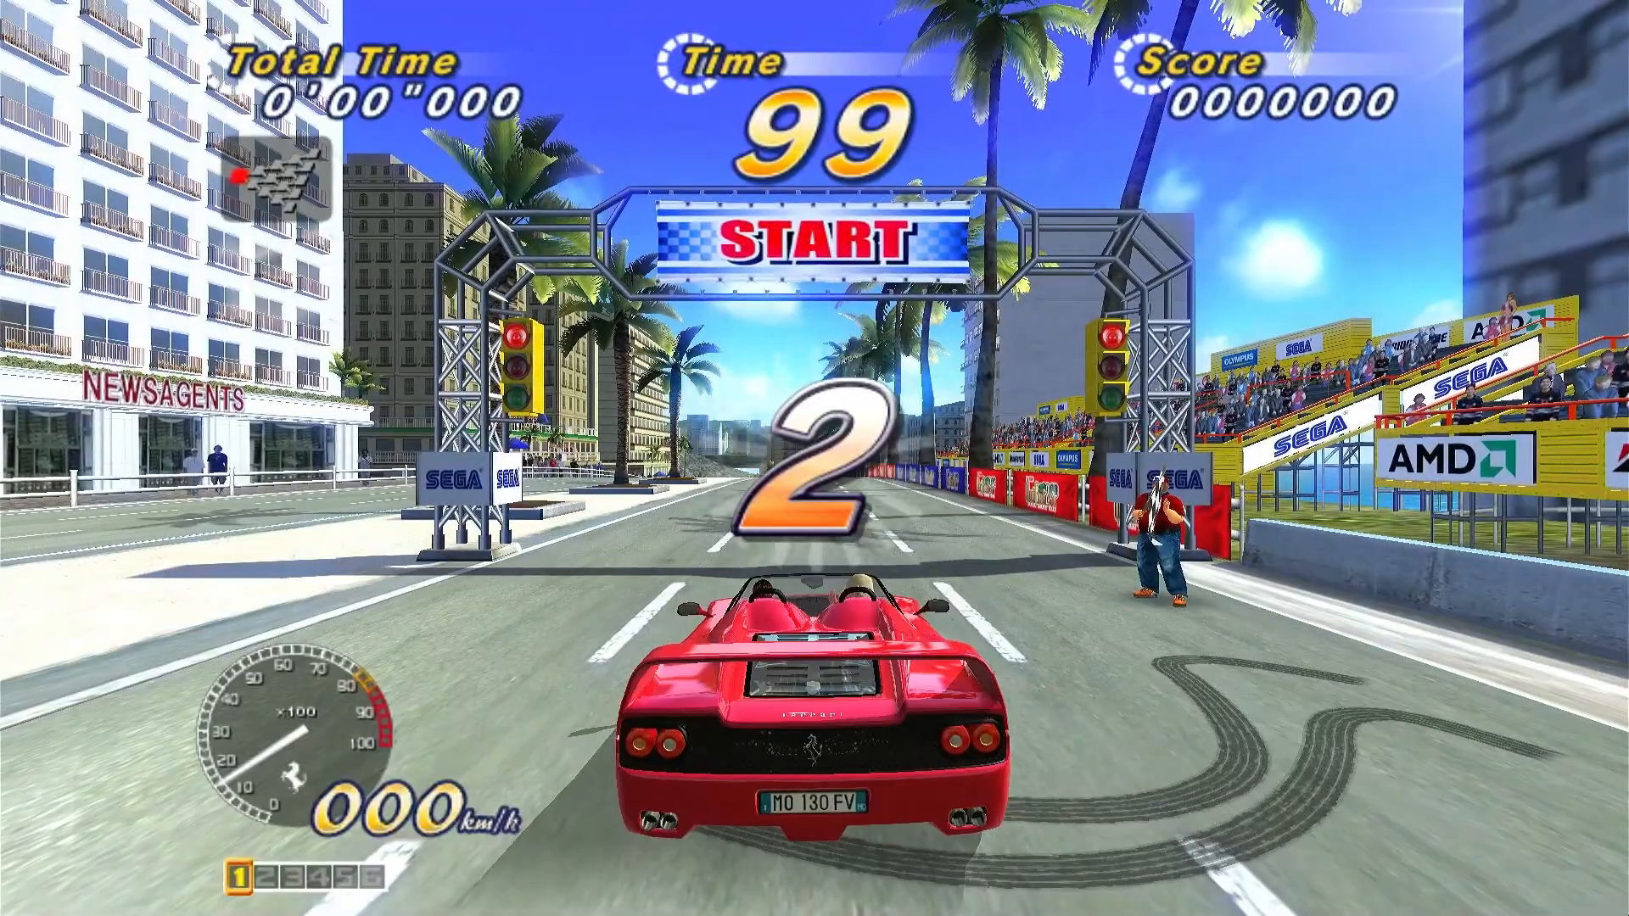
{"action": "key", "text": "Up"}
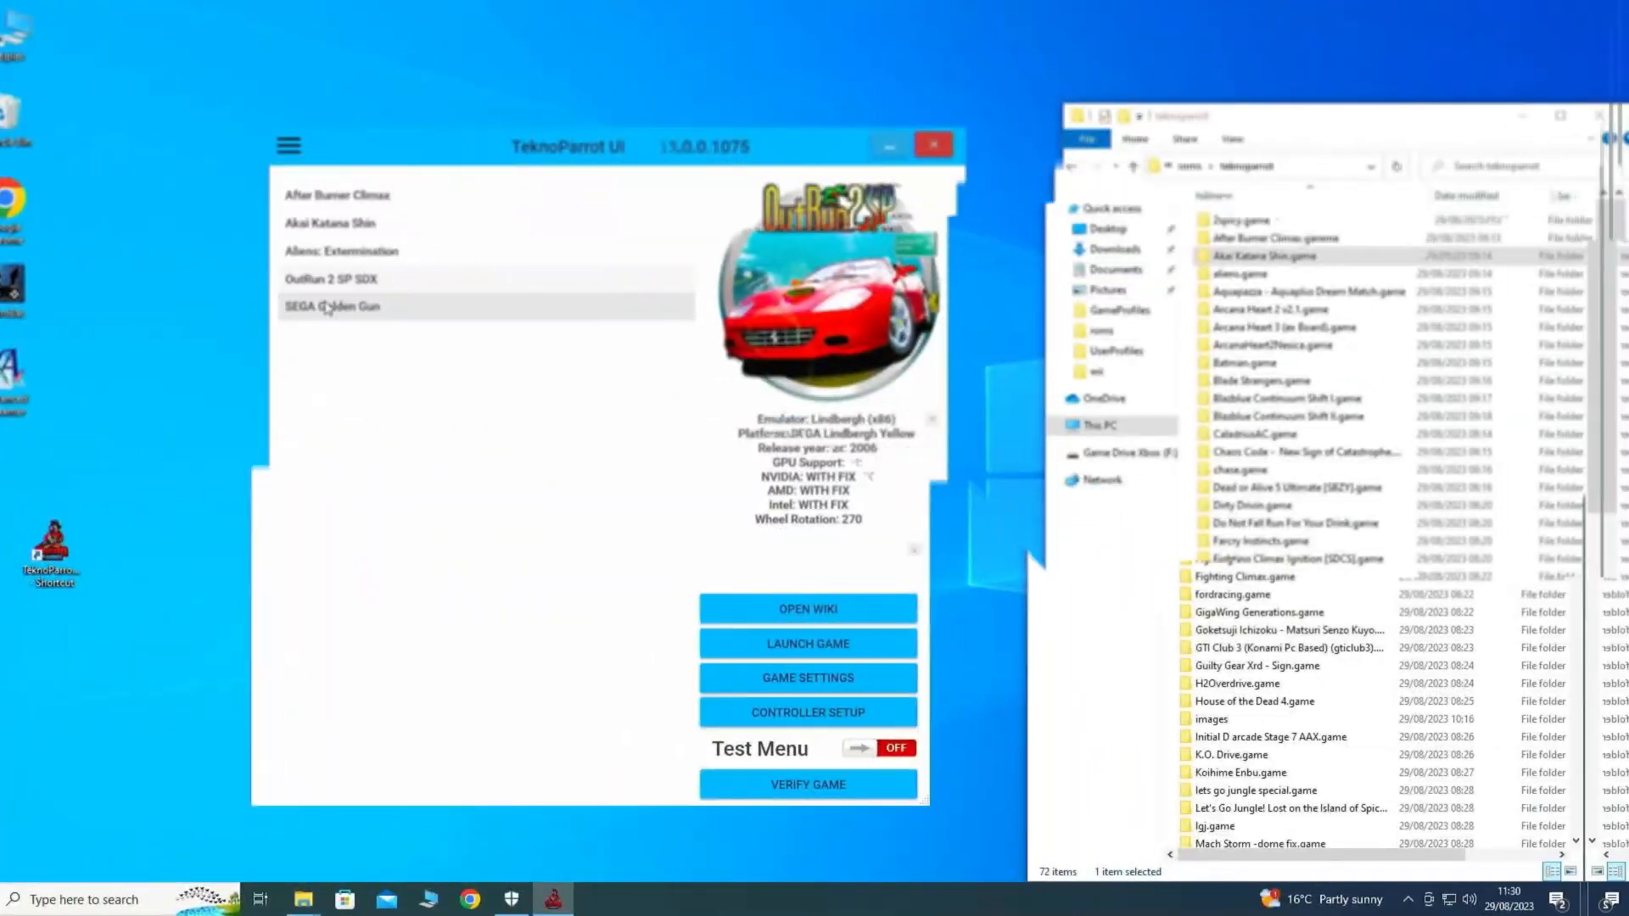
Open the executable selection in the SEGA Golden Gun game settings and browse up to the teknoparrot roms folder
{"action": "left_click", "coordinate": [330, 307]}
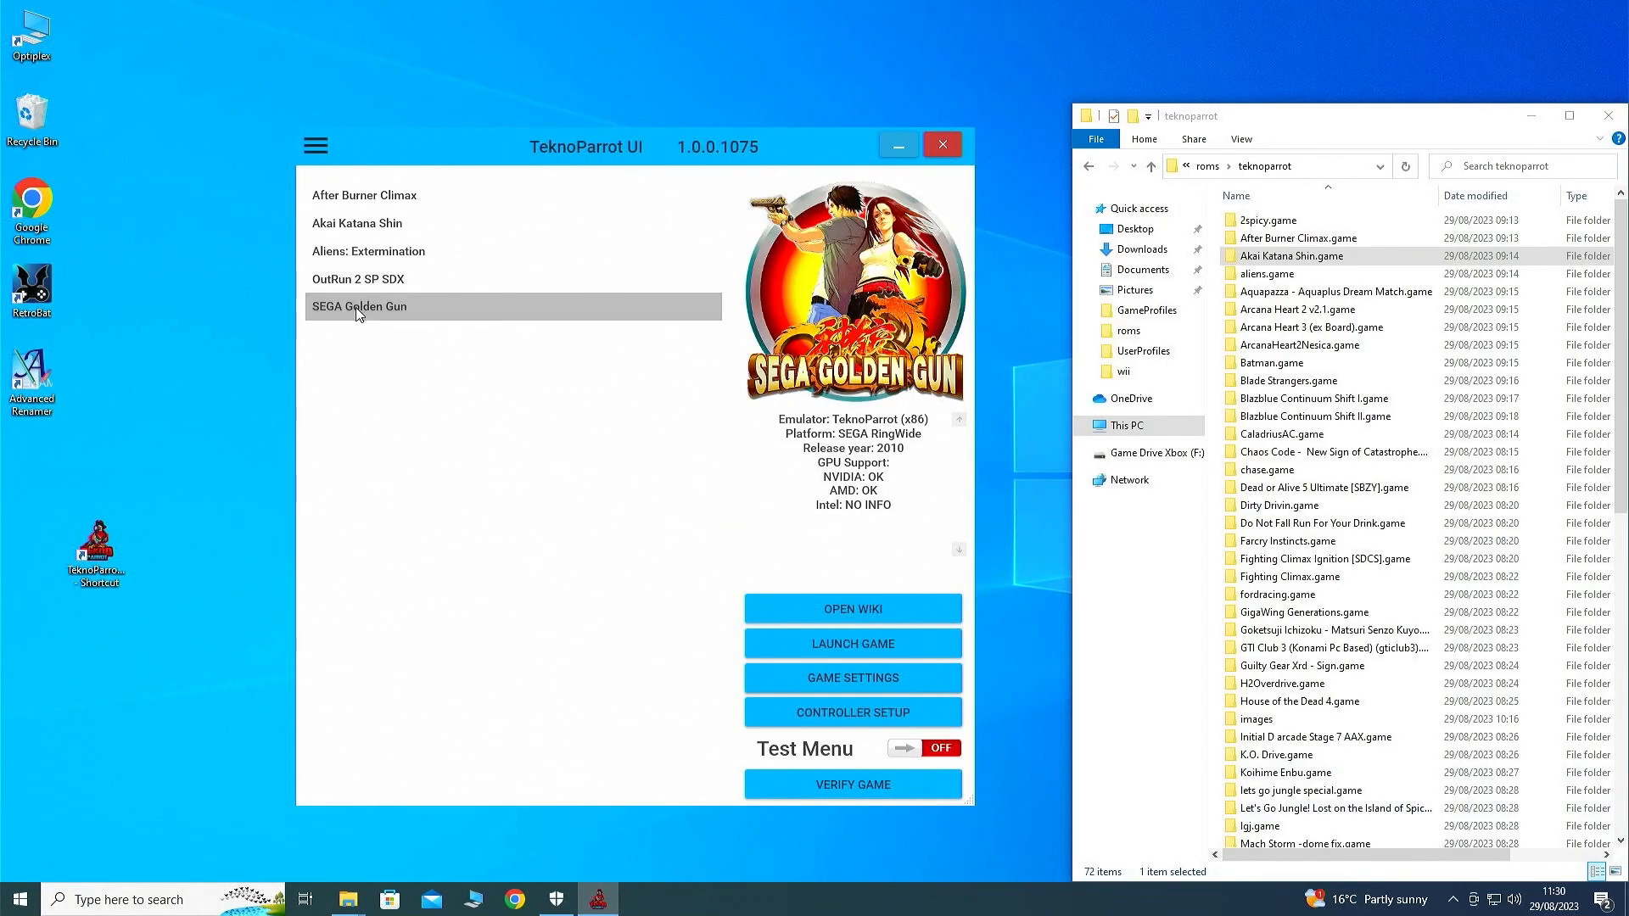
{"action": "left_click", "coordinate": [789, 686]}
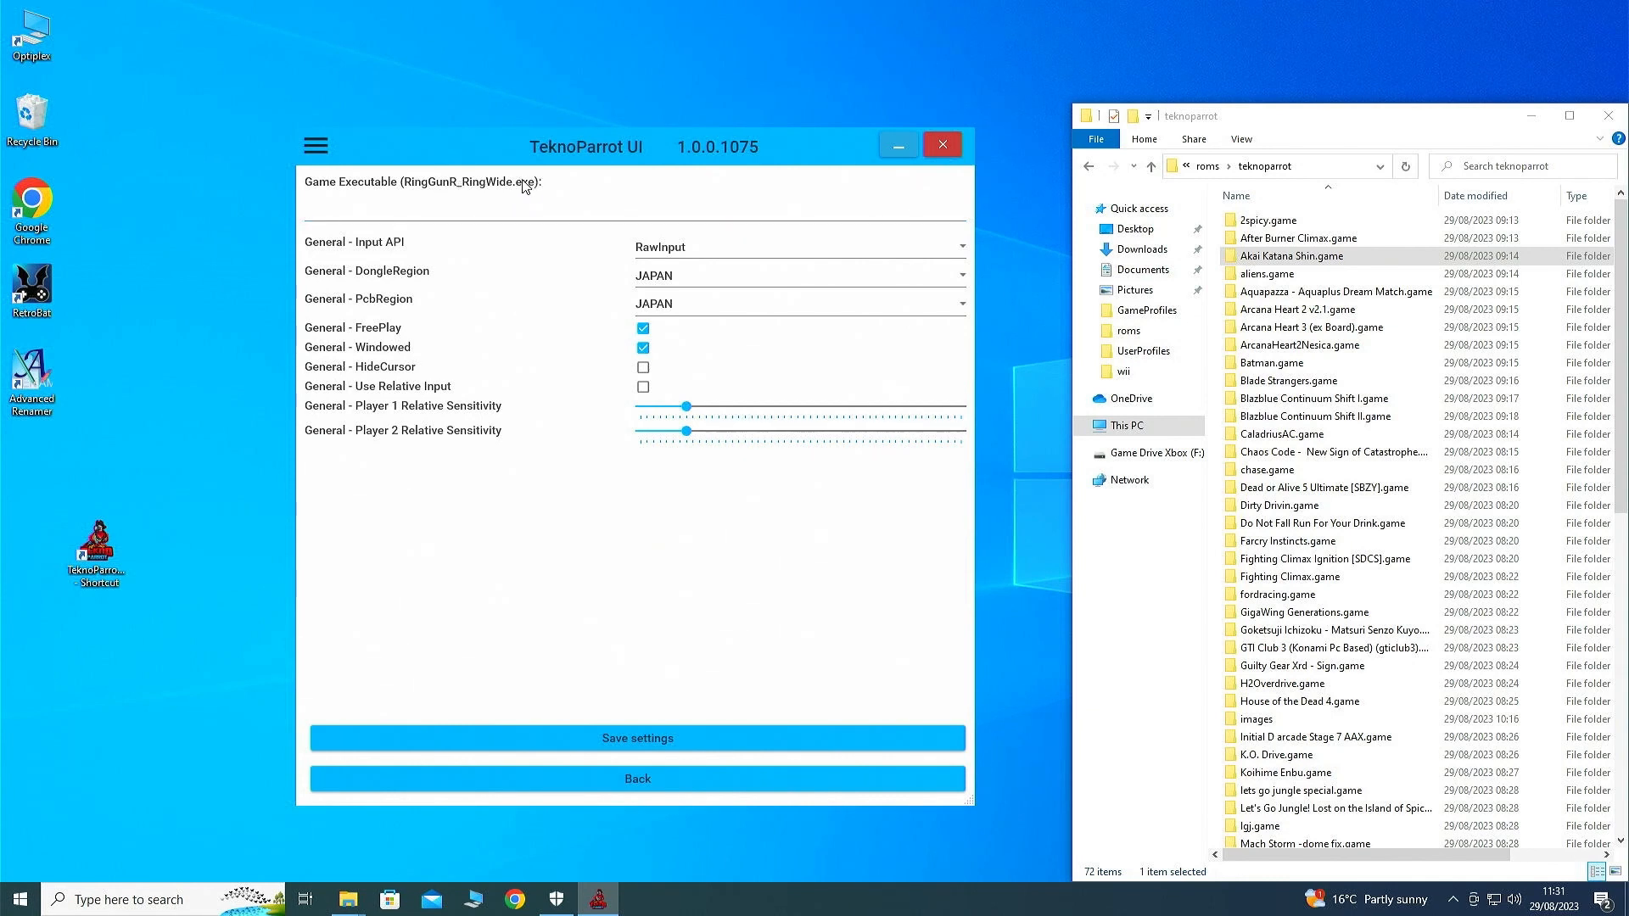
{"action": "left_click", "coordinate": [418, 210]}
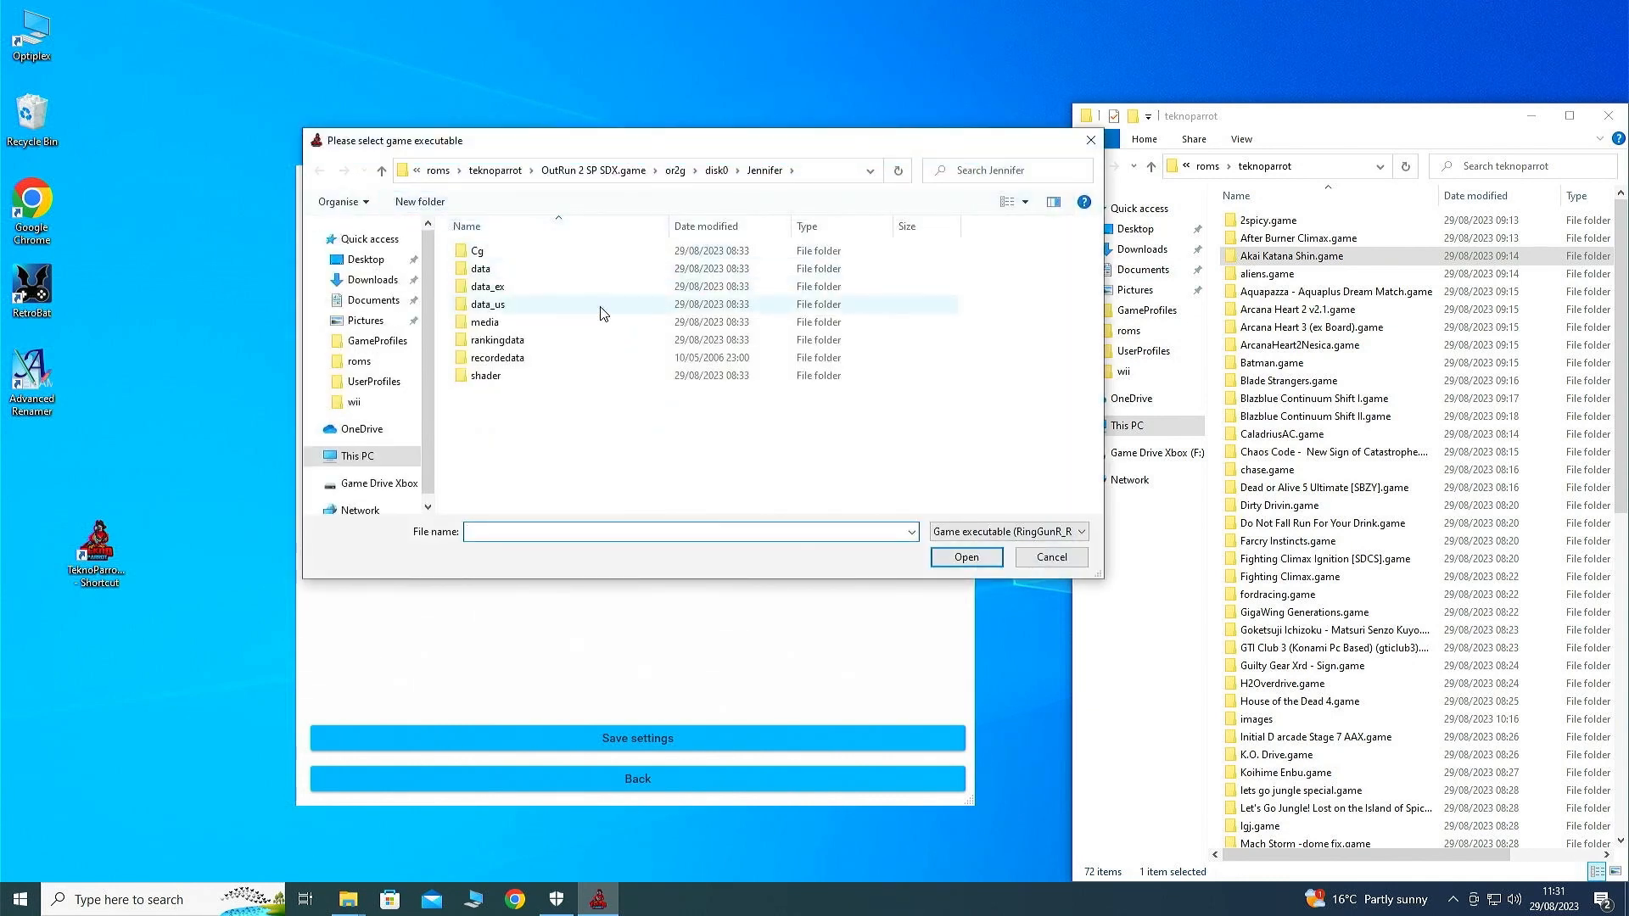
{"action": "left_click_drag", "start_coordinate": [560, 144], "coordinate": [461, 410]}
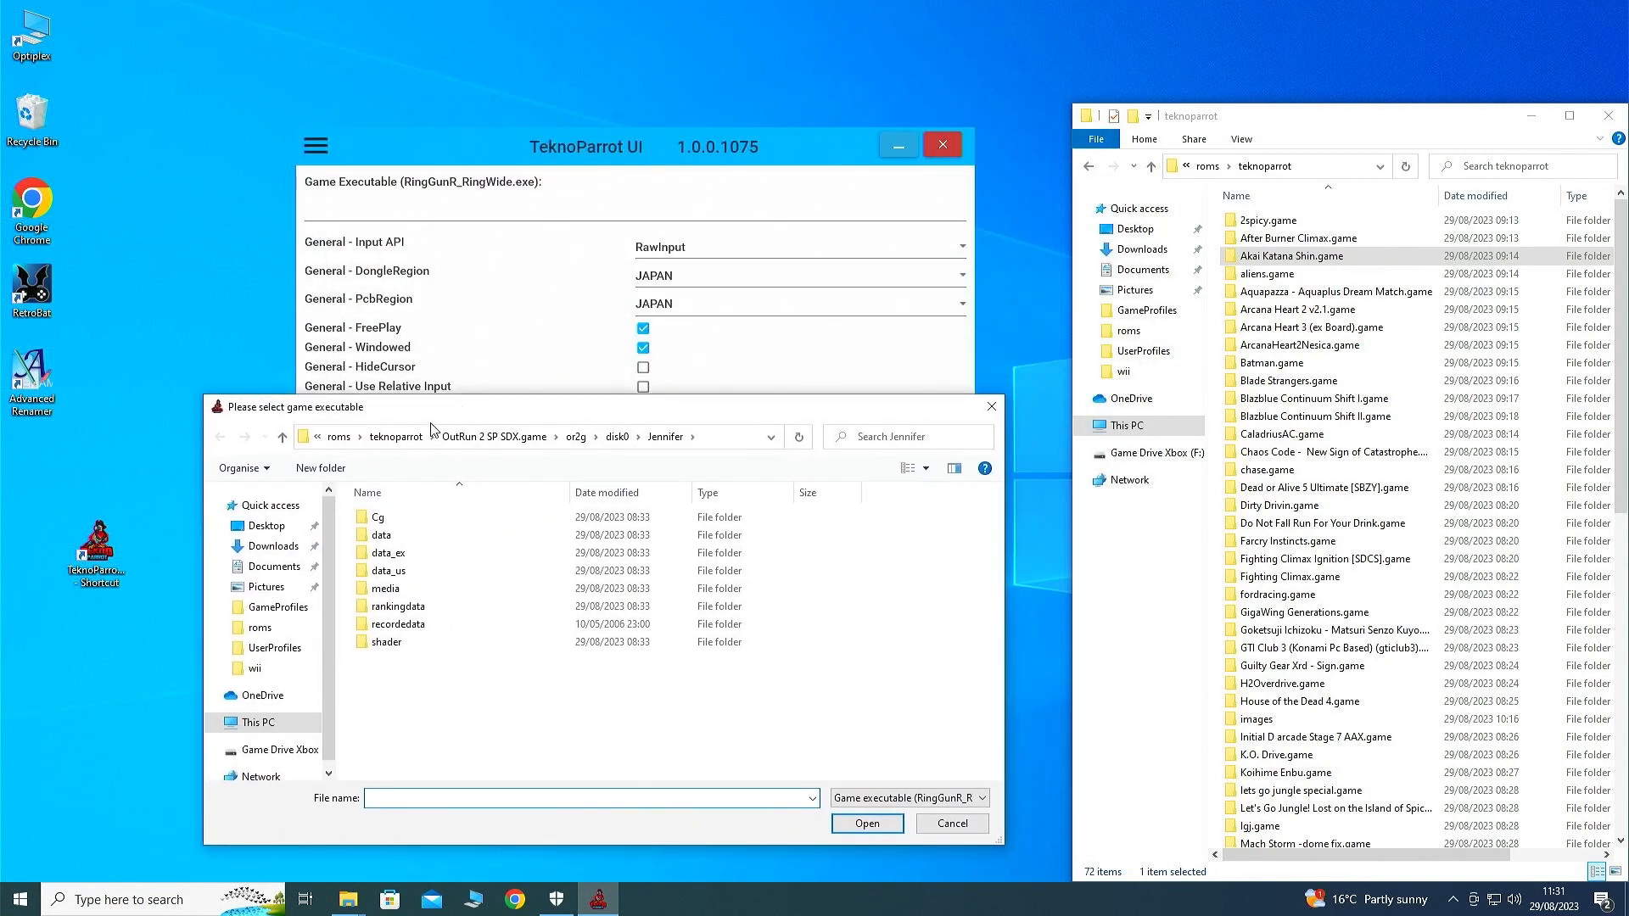
{"action": "left_click", "coordinate": [283, 436]}
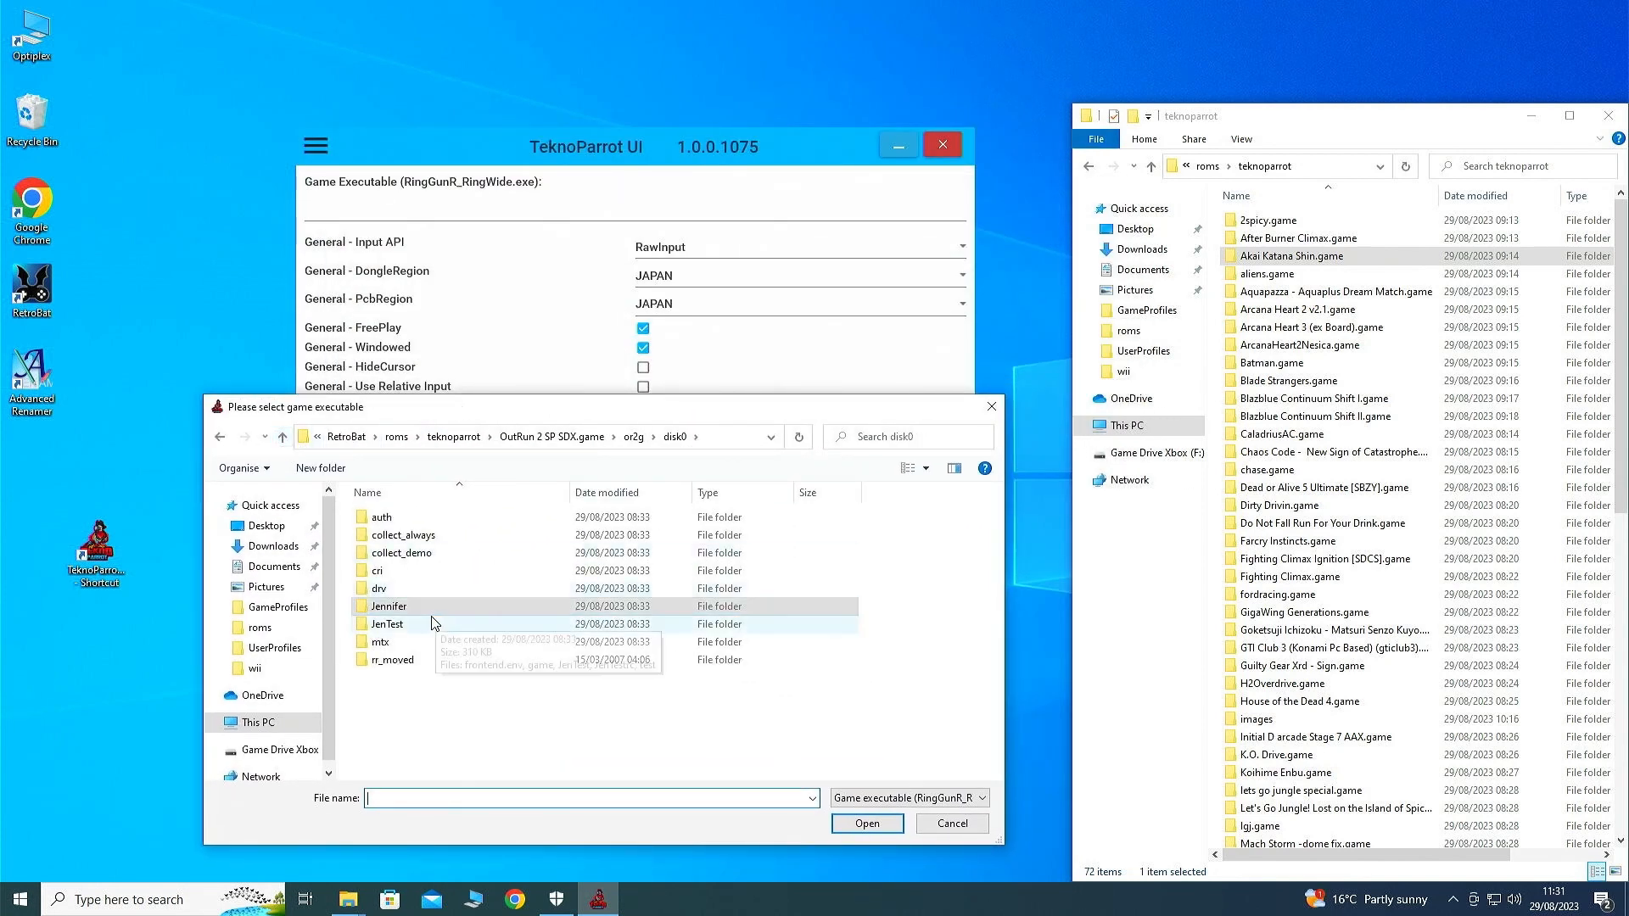
{"action": "left_click", "coordinate": [282, 437]}
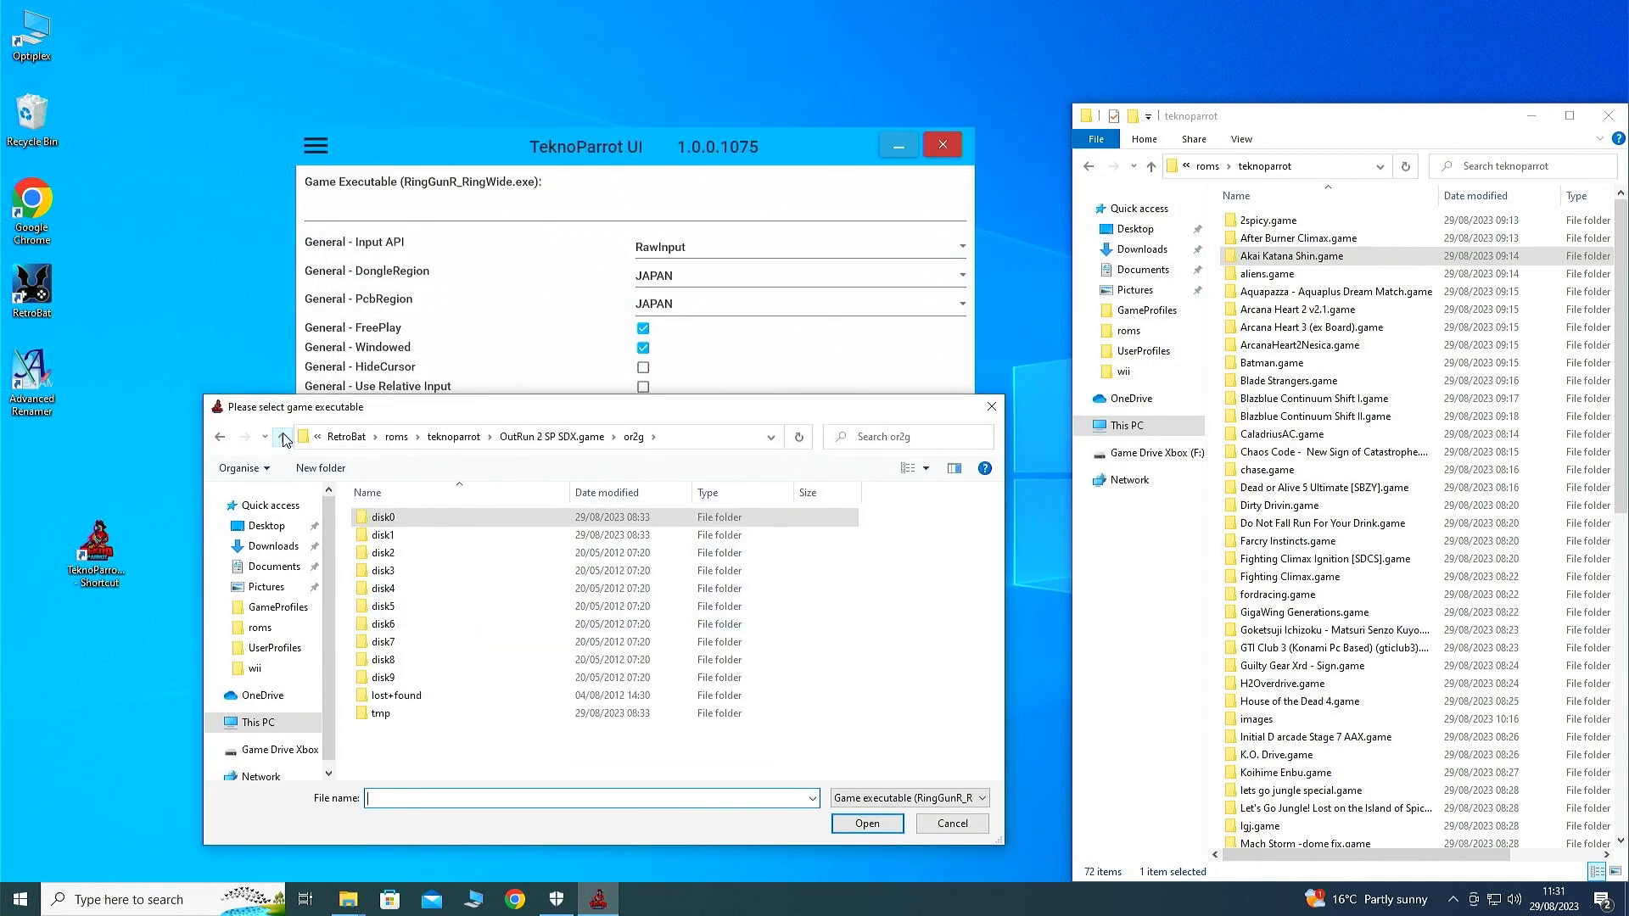
{"action": "left_click", "coordinate": [283, 438]}
{"action": "left_click", "coordinate": [283, 436]}
{"action": "scroll", "coordinate": [430, 690], "scroll_direction": "down", "scroll_amount": 5}
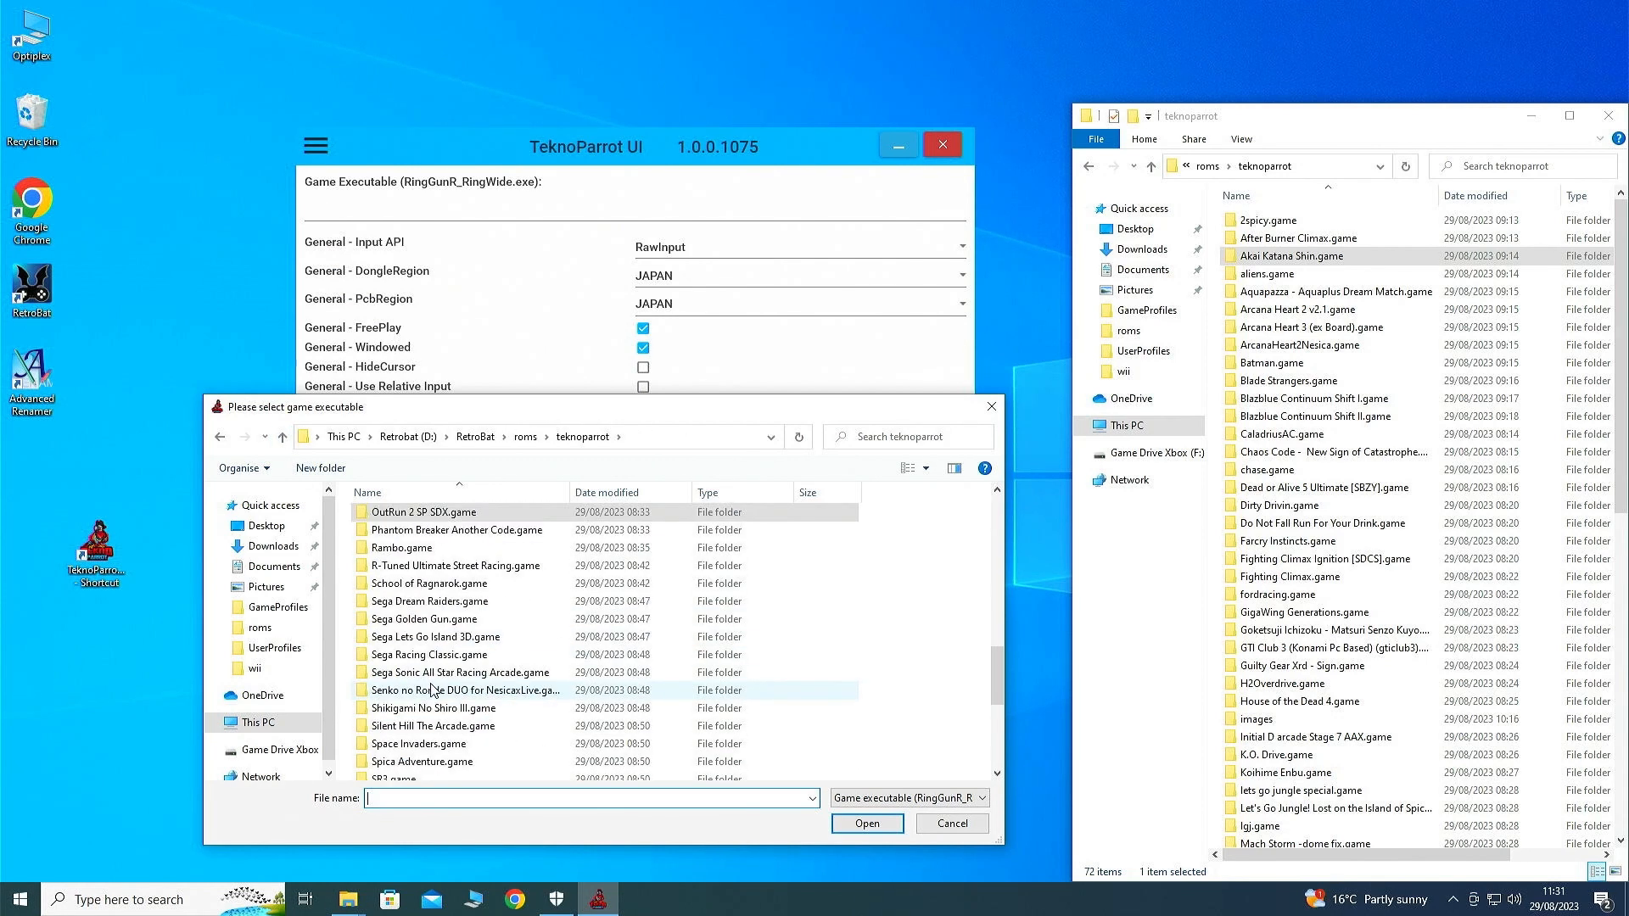
Set RingGunR_RingWide from the exe folder of Sega Golden Gun.game as the game executable and save the settings
{"action": "left_click", "coordinate": [469, 621]}
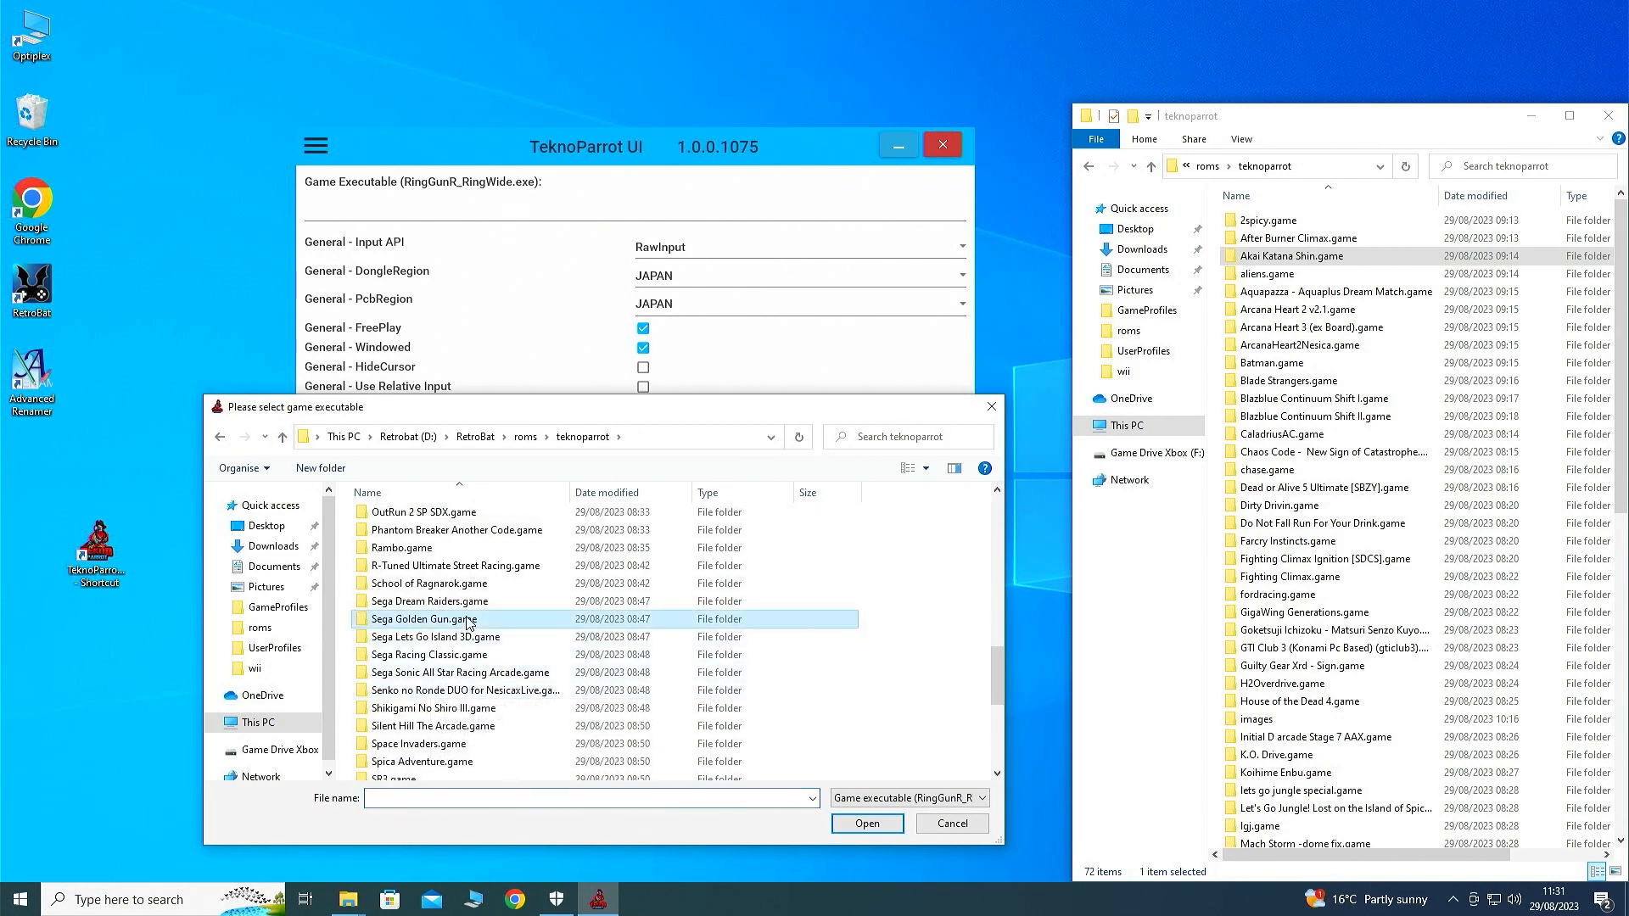
{"action": "left_click", "coordinate": [879, 828]}
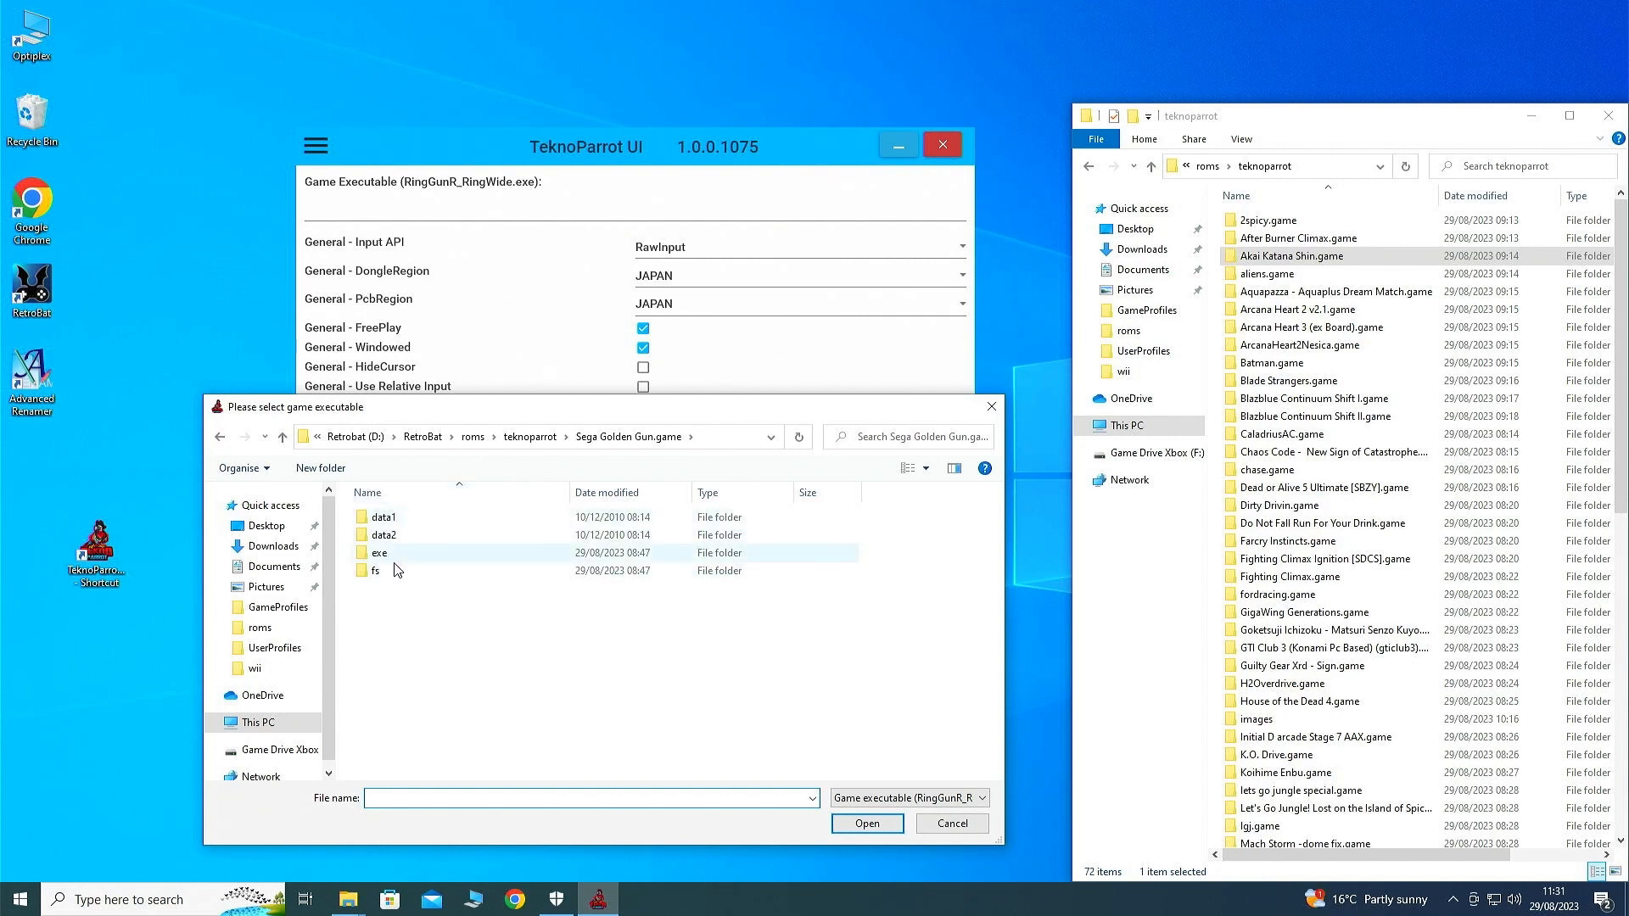
{"action": "double_click", "coordinate": [415, 553]}
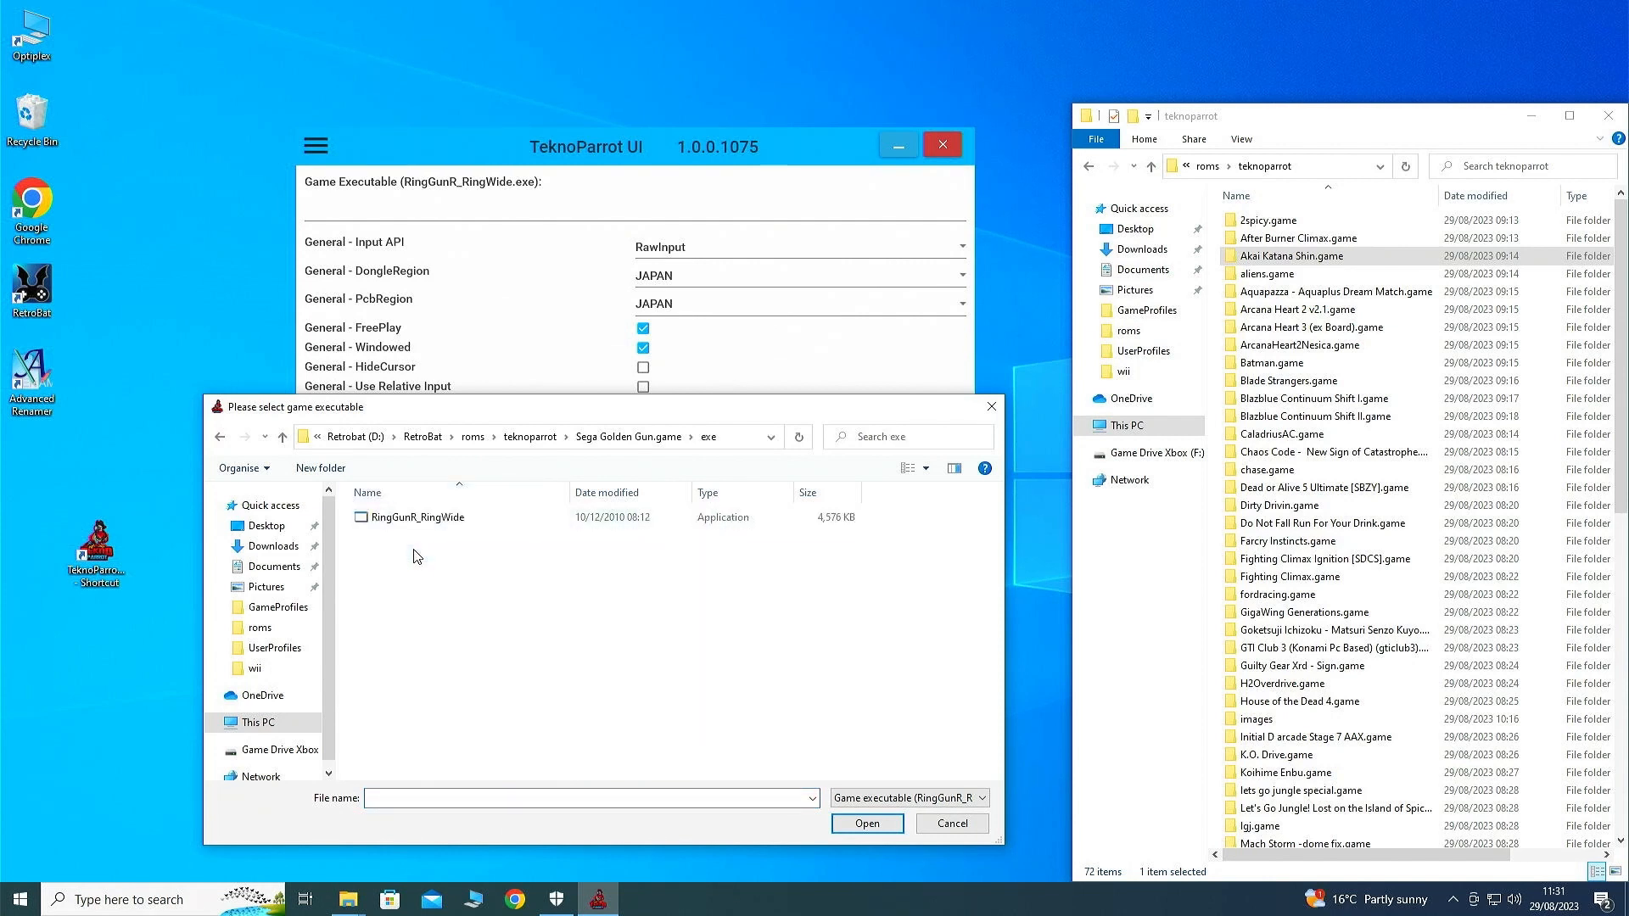
{"action": "left_click", "coordinate": [437, 525]}
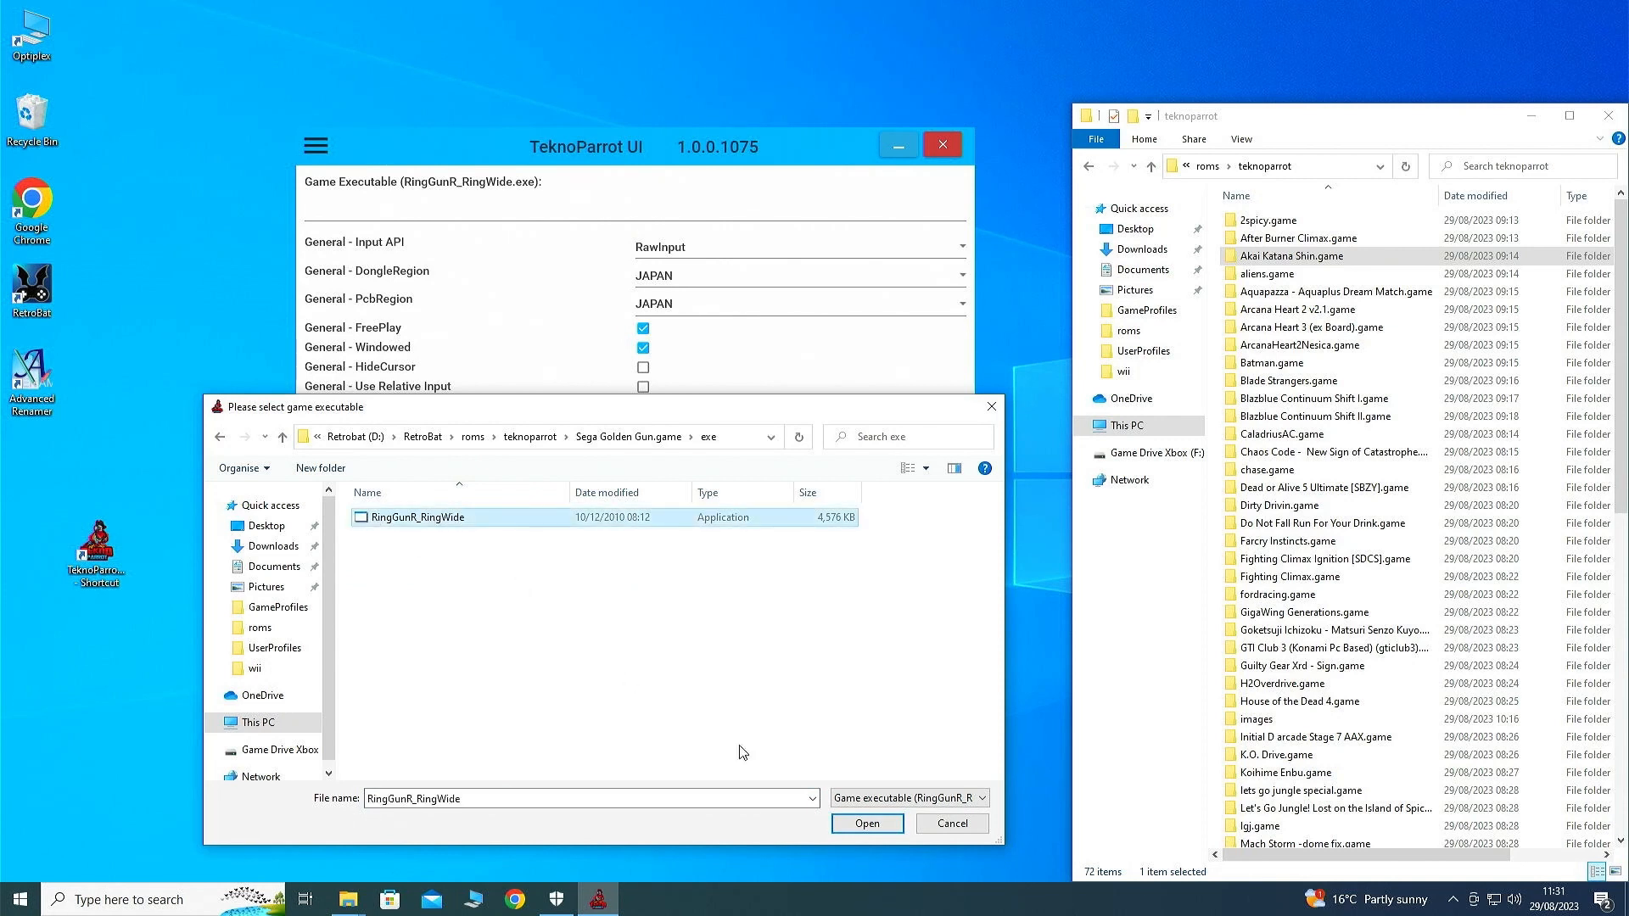
{"action": "left_click", "coordinate": [867, 824]}
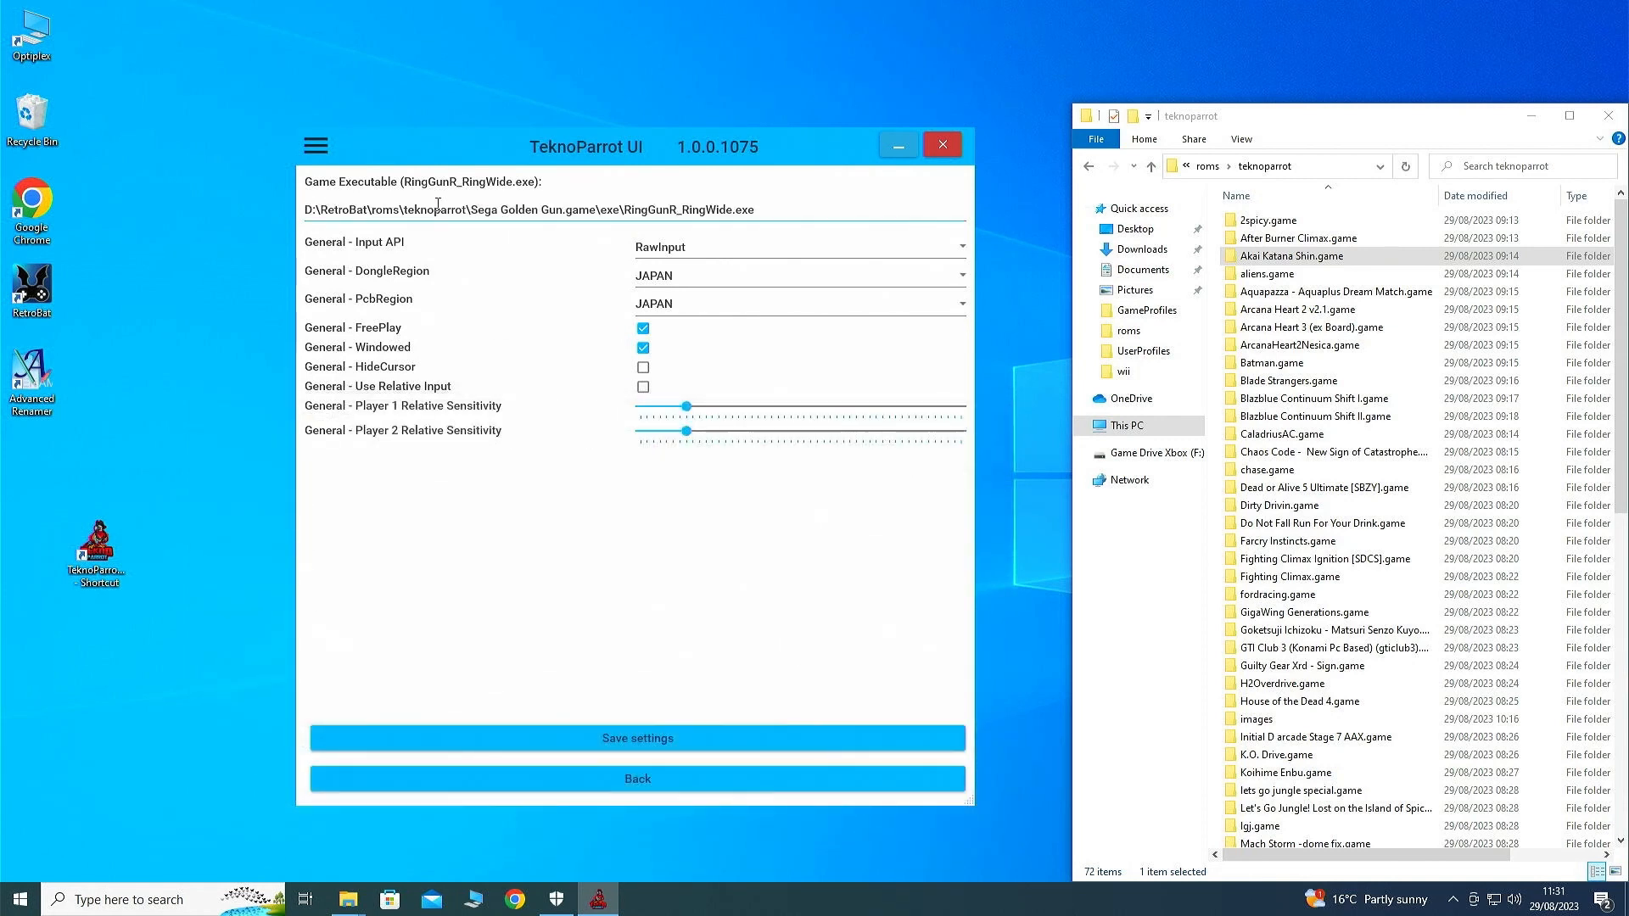
{"action": "left_click", "coordinate": [625, 742]}
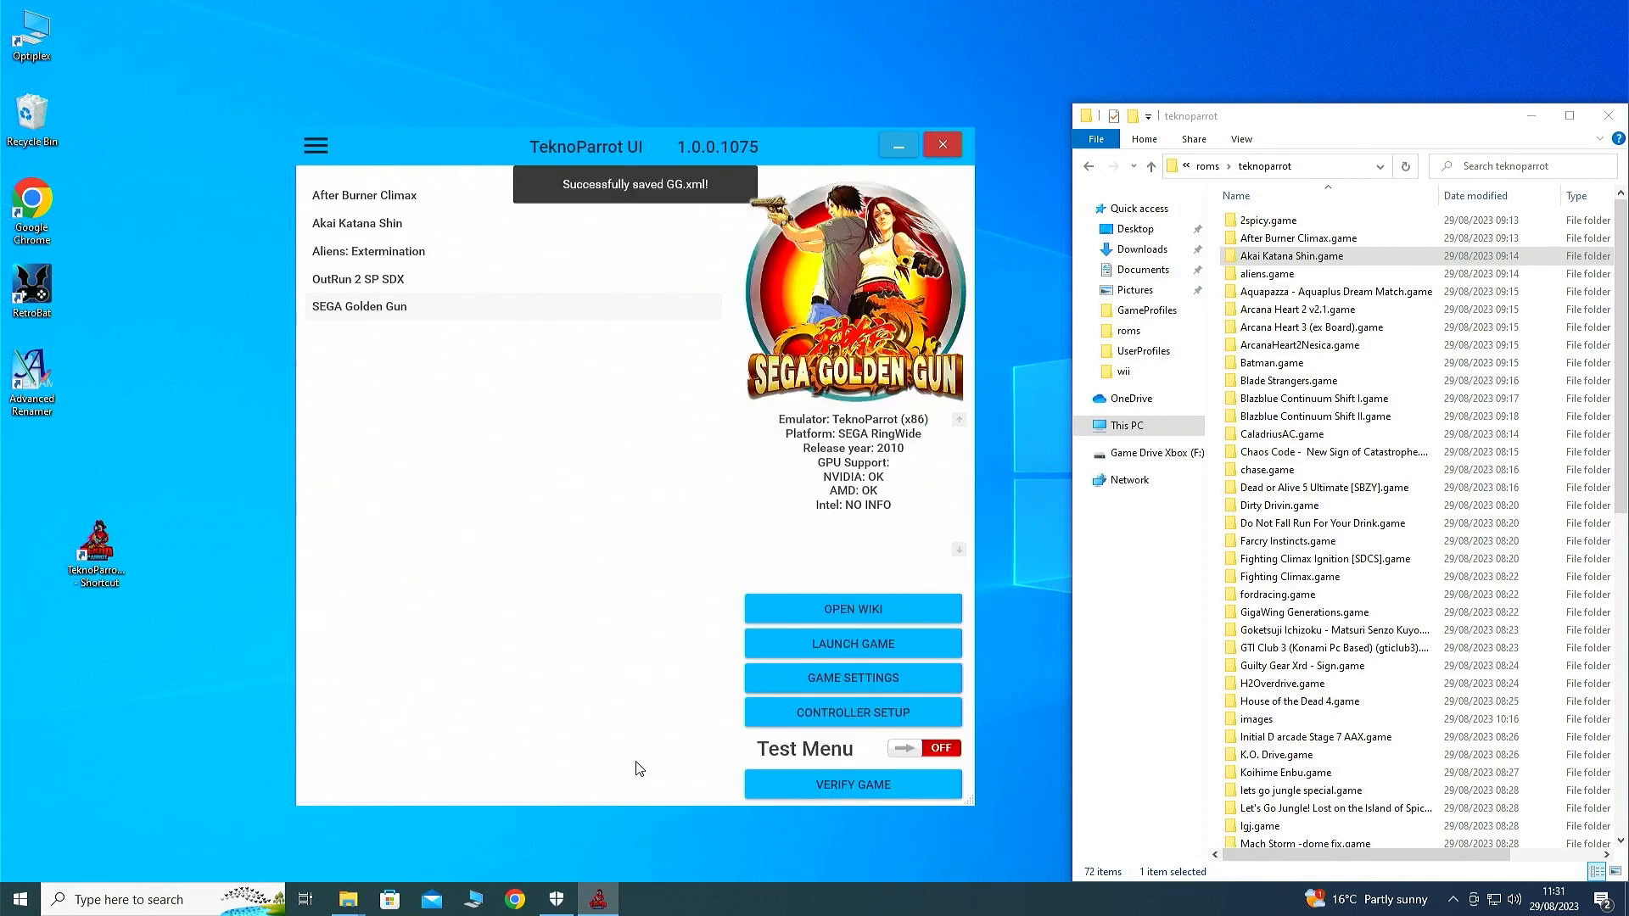
In the controller setup, bind Player 1 Start to the keyboard's Return and set Player 1 Light Gun to Microsoft USB OPTICAL MOUSE
{"action": "left_click", "coordinate": [797, 714]}
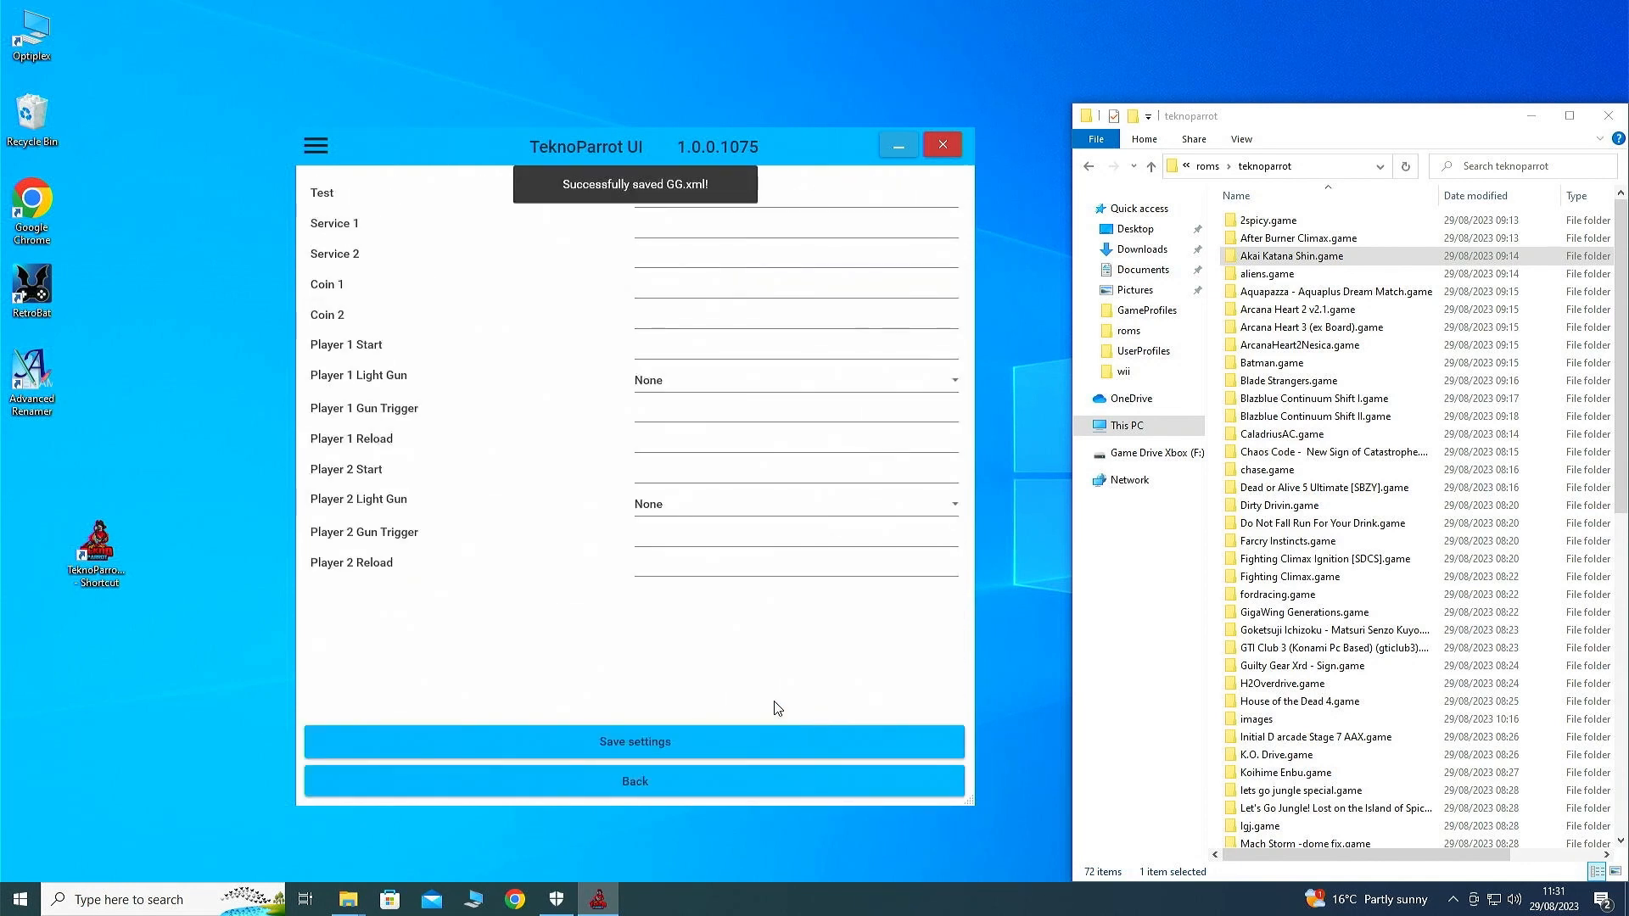
{"action": "left_click", "coordinate": [655, 356]}
{"action": "key", "text": "Return"}
{"action": "left_click", "coordinate": [722, 382]}
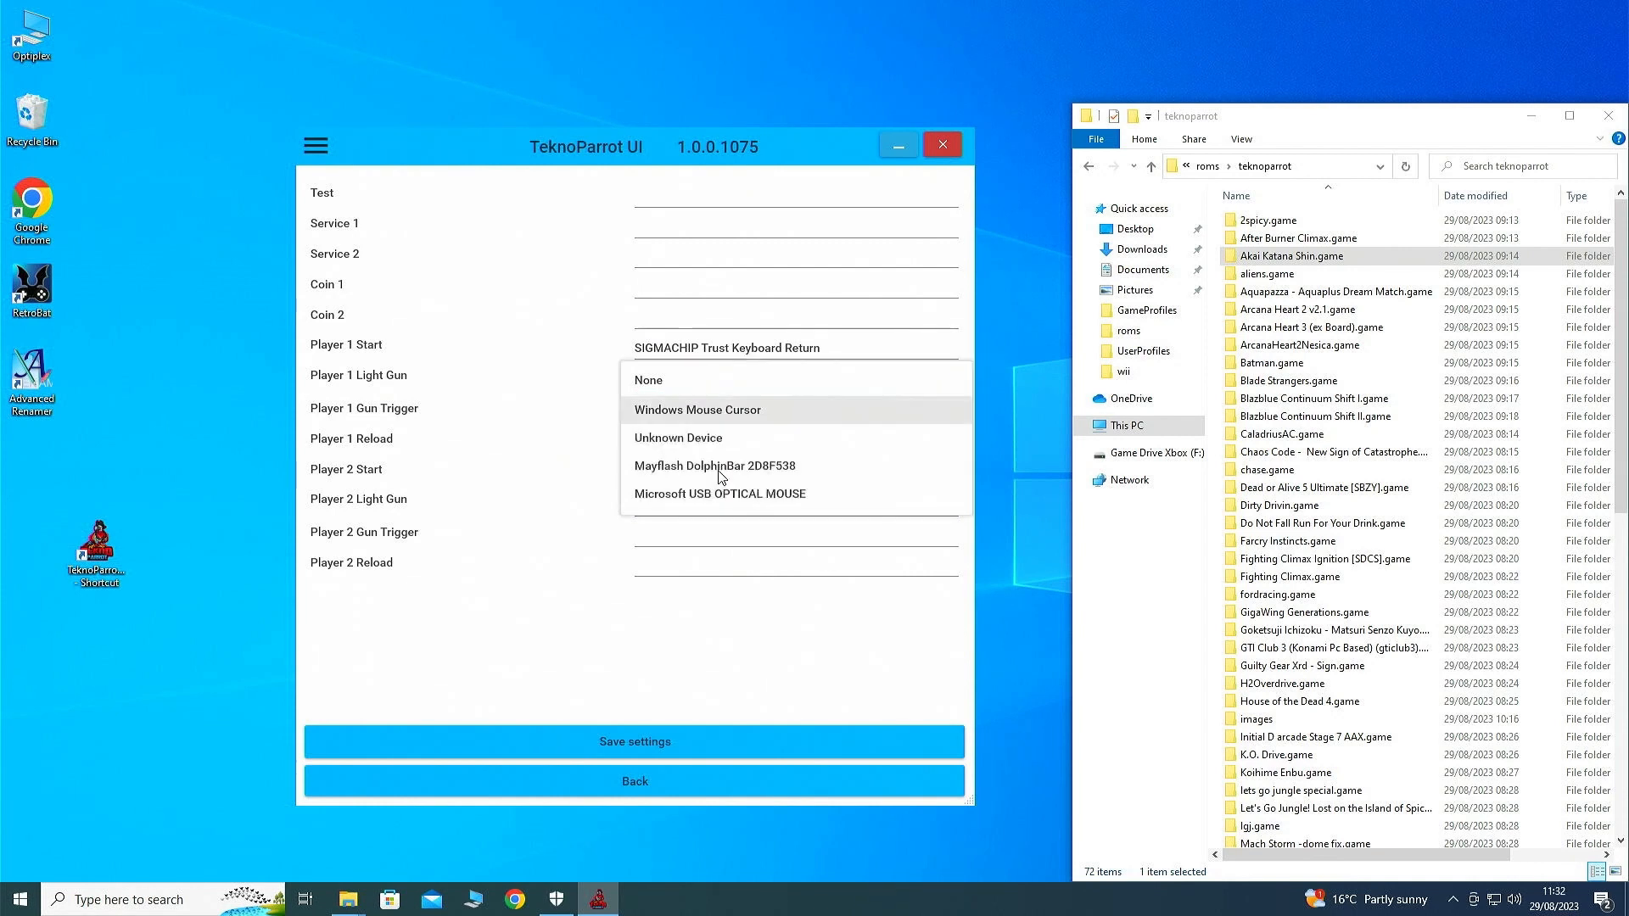
{"action": "left_click", "coordinate": [722, 493]}
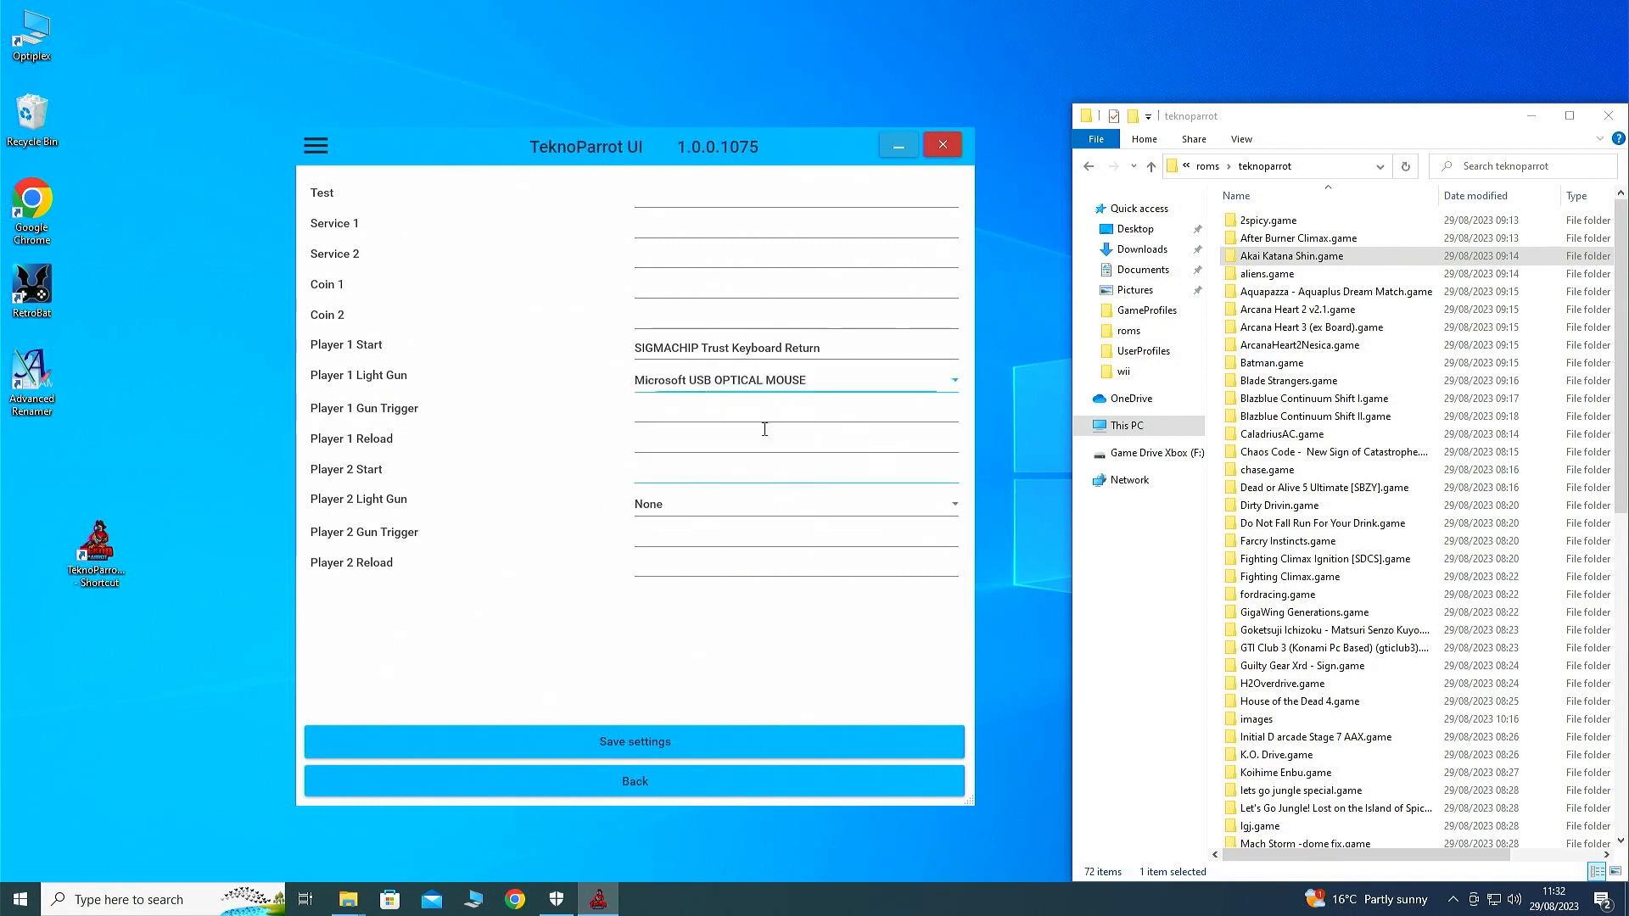
Bind Player 1 Gun Trigger to the mouse LeftButton and Player 1 Reload to the mouse RightButton, and save the controller settings
{"action": "left_click", "coordinate": [671, 413]}
{"action": "left_click", "coordinate": [671, 439]}
{"action": "right_click", "coordinate": [671, 439]}
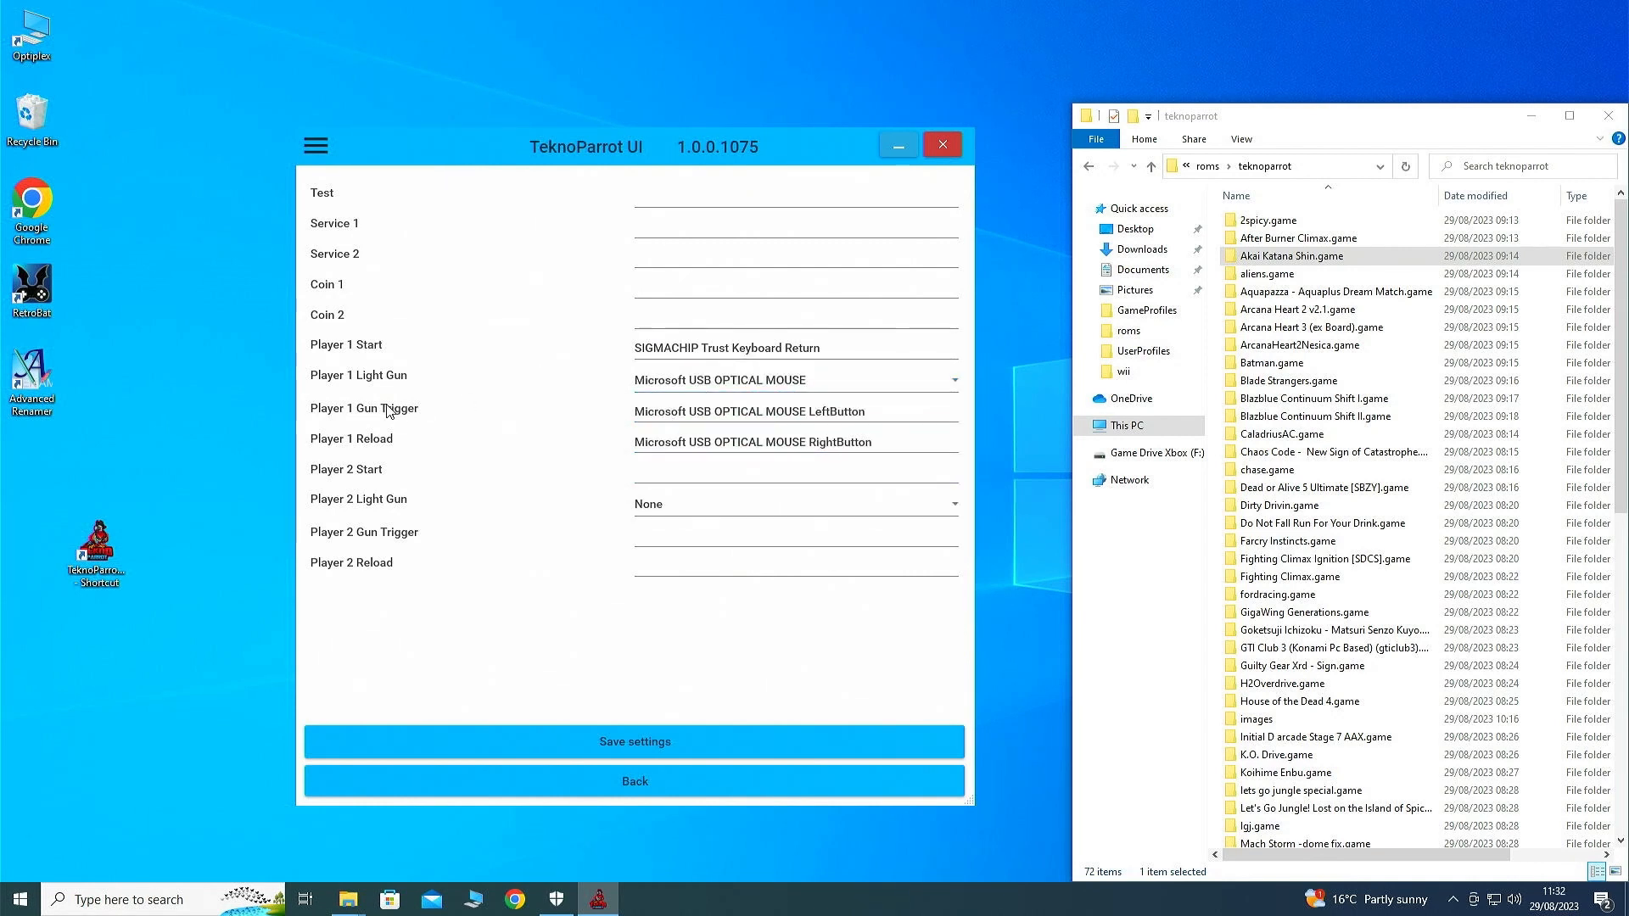
{"action": "left_click", "coordinate": [543, 741]}
Turn off the Windowed option for SEGA Golden Gun and save the game settings
{"action": "left_click", "coordinate": [818, 683]}
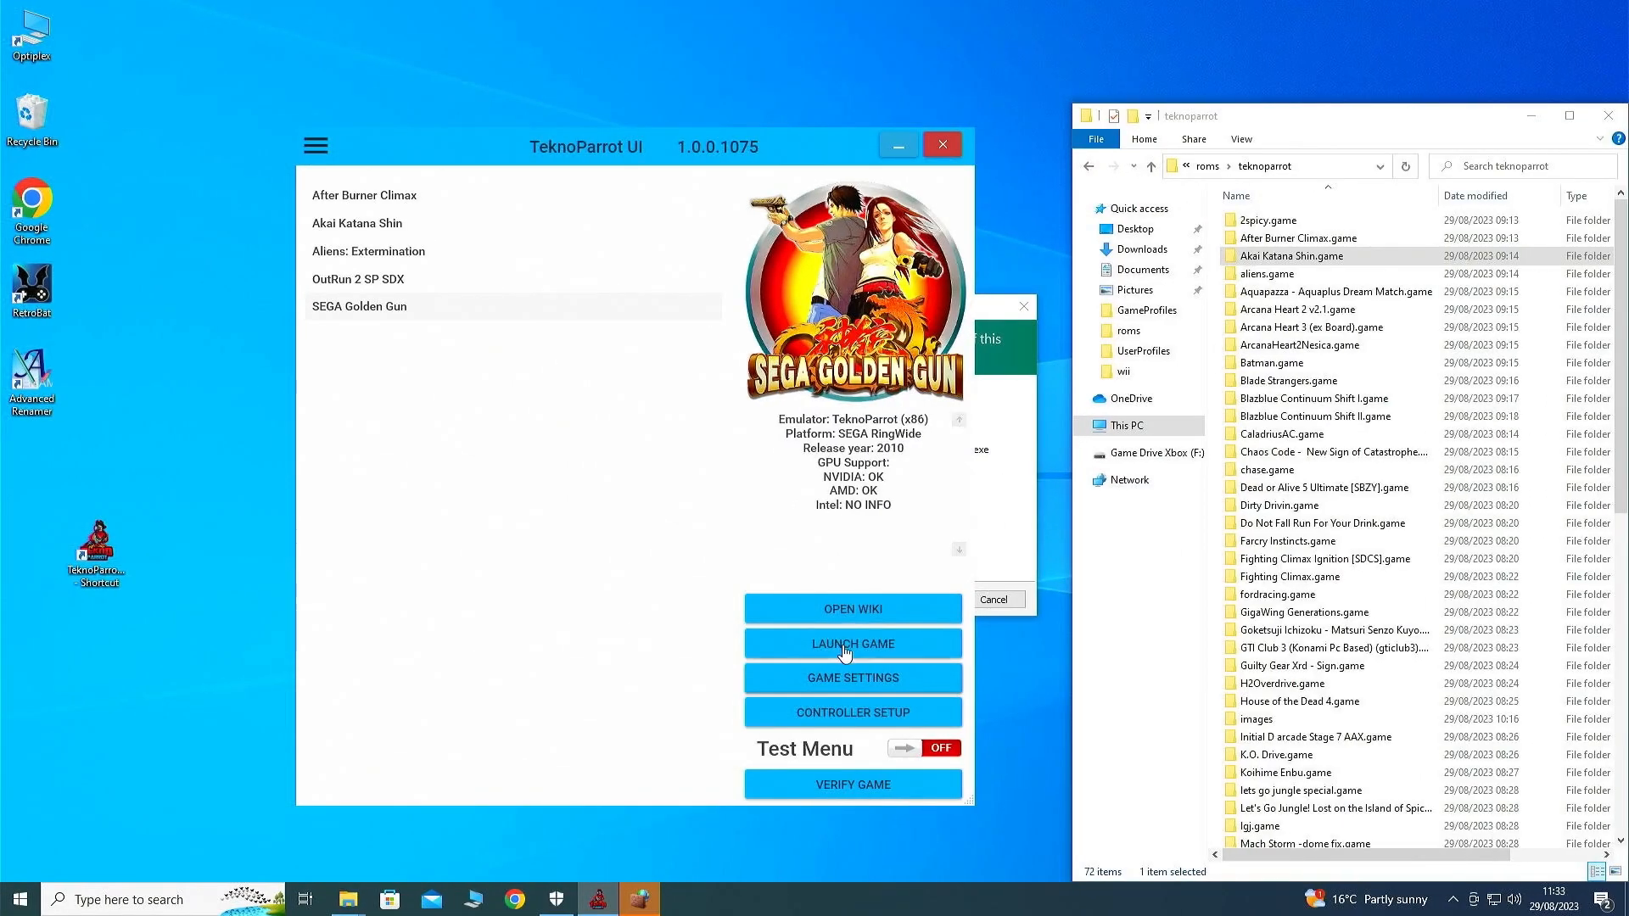
{"action": "left_click", "coordinate": [863, 686]}
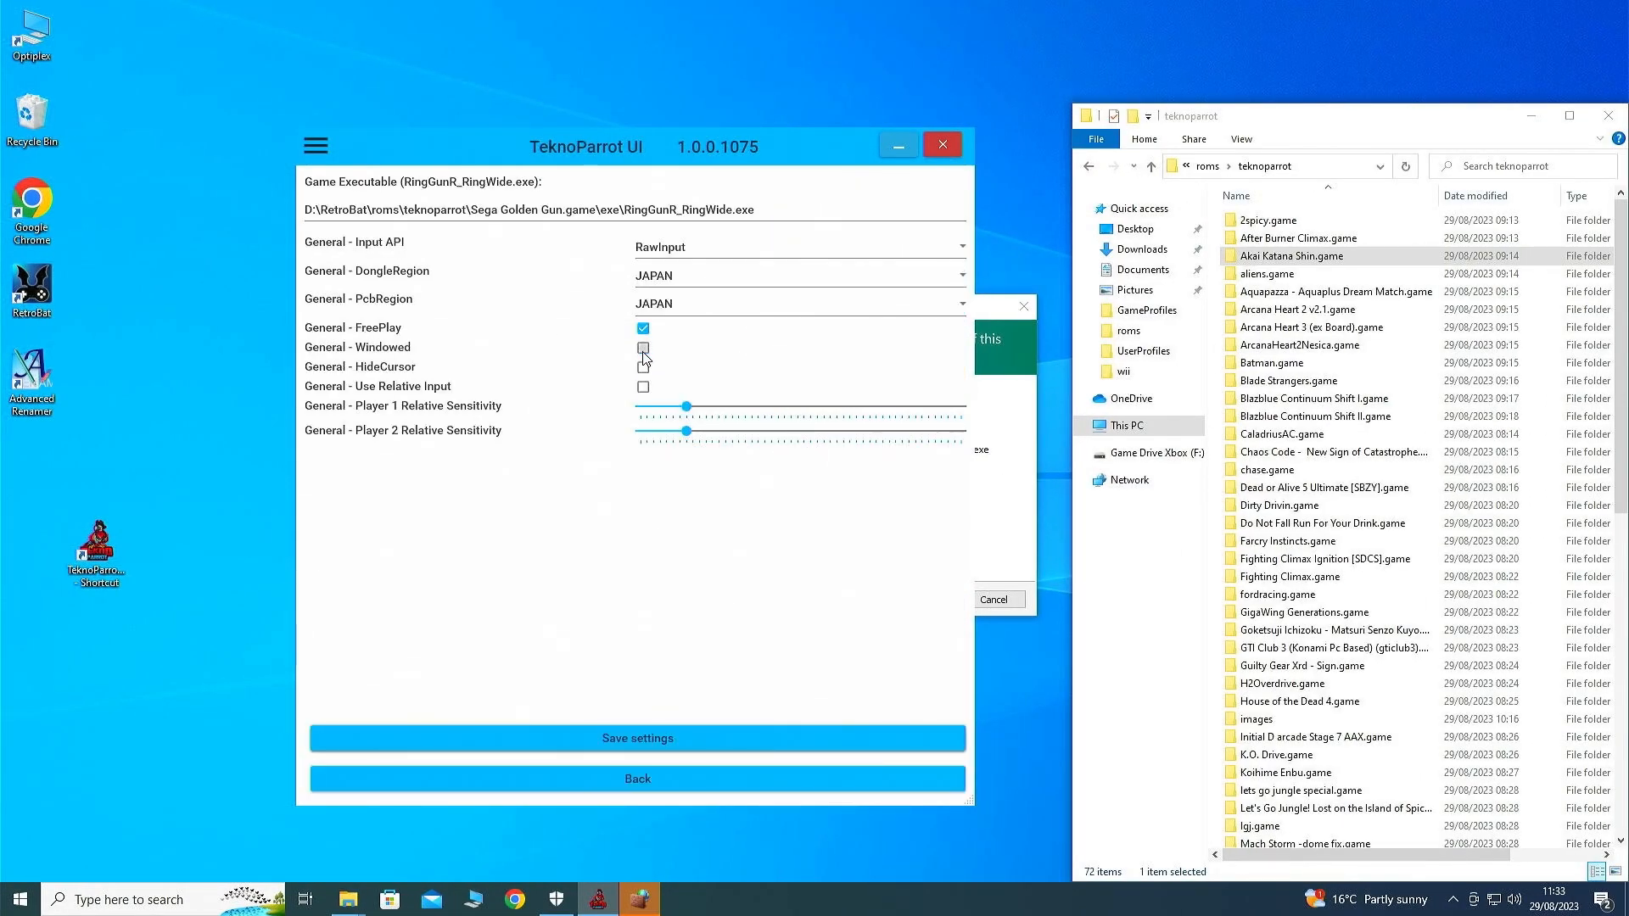
{"action": "left_click", "coordinate": [649, 752]}
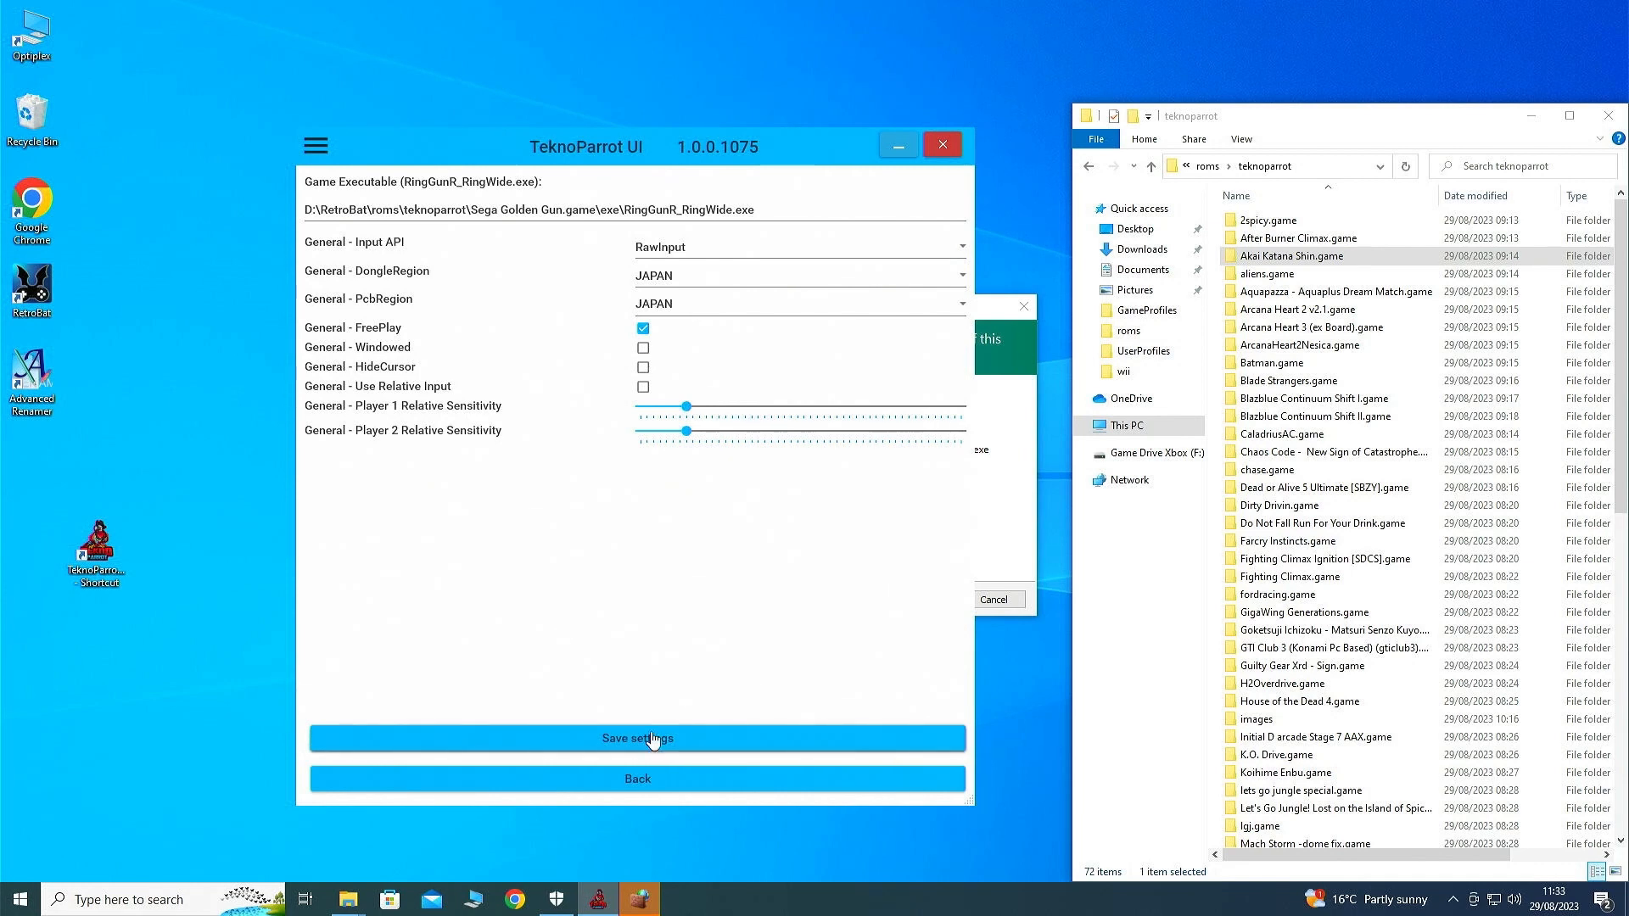
Launch SEGA Golden Gun and shoot at the enemies to test the full-screen display, aiming and gun trigger
{"action": "left_click", "coordinate": [815, 642]}
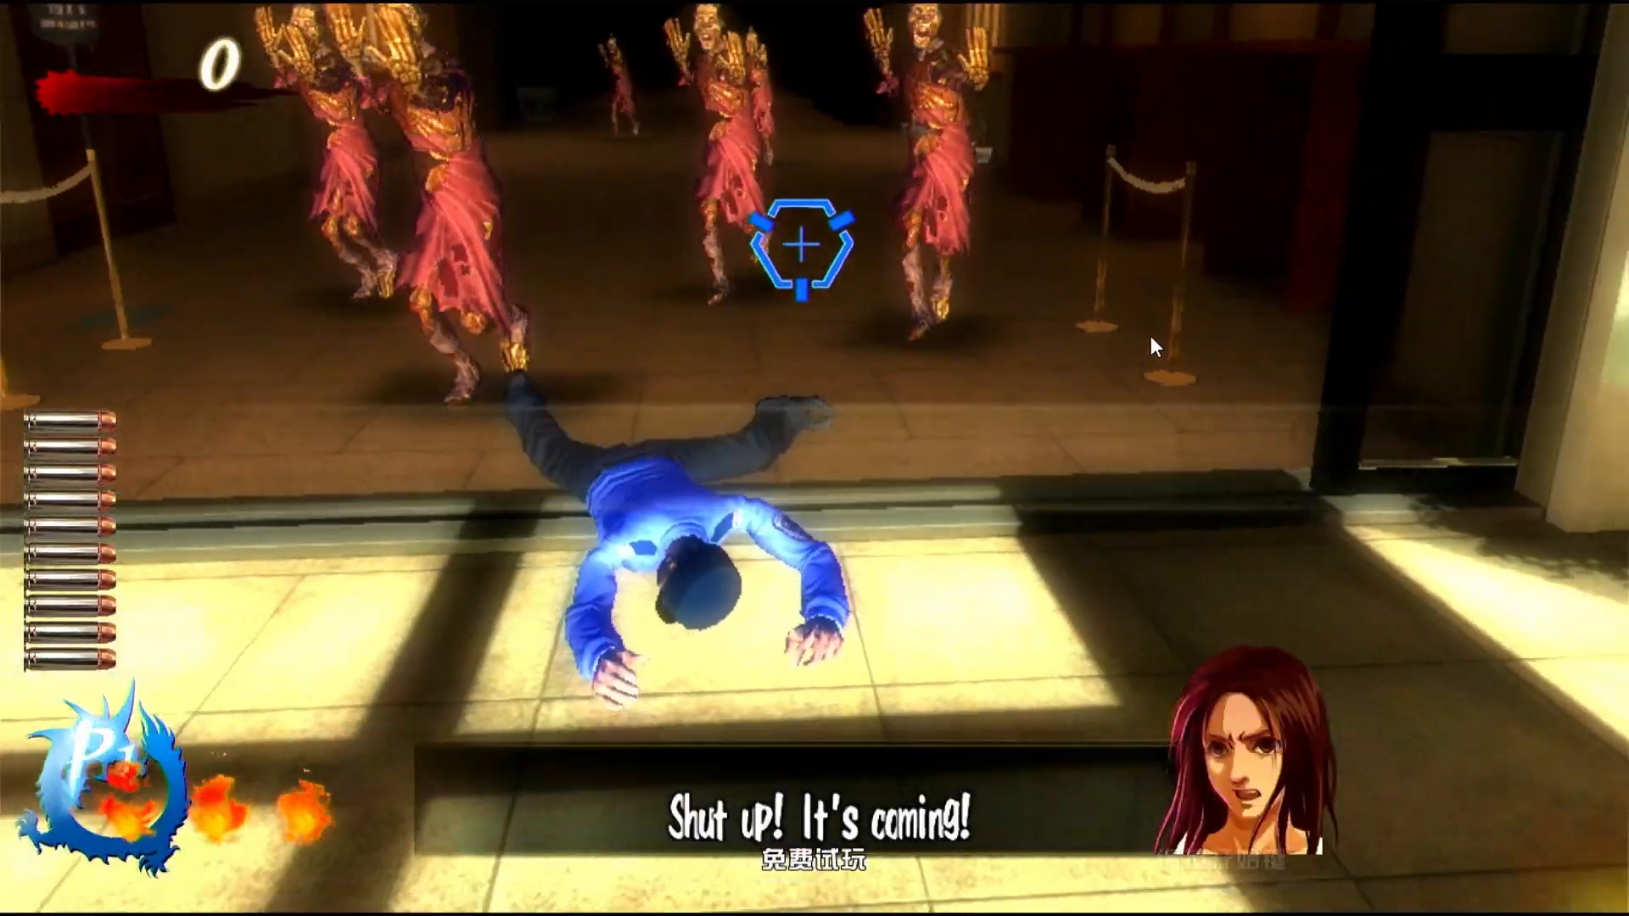
{"action": "left_click", "coordinate": [1113, 275]}
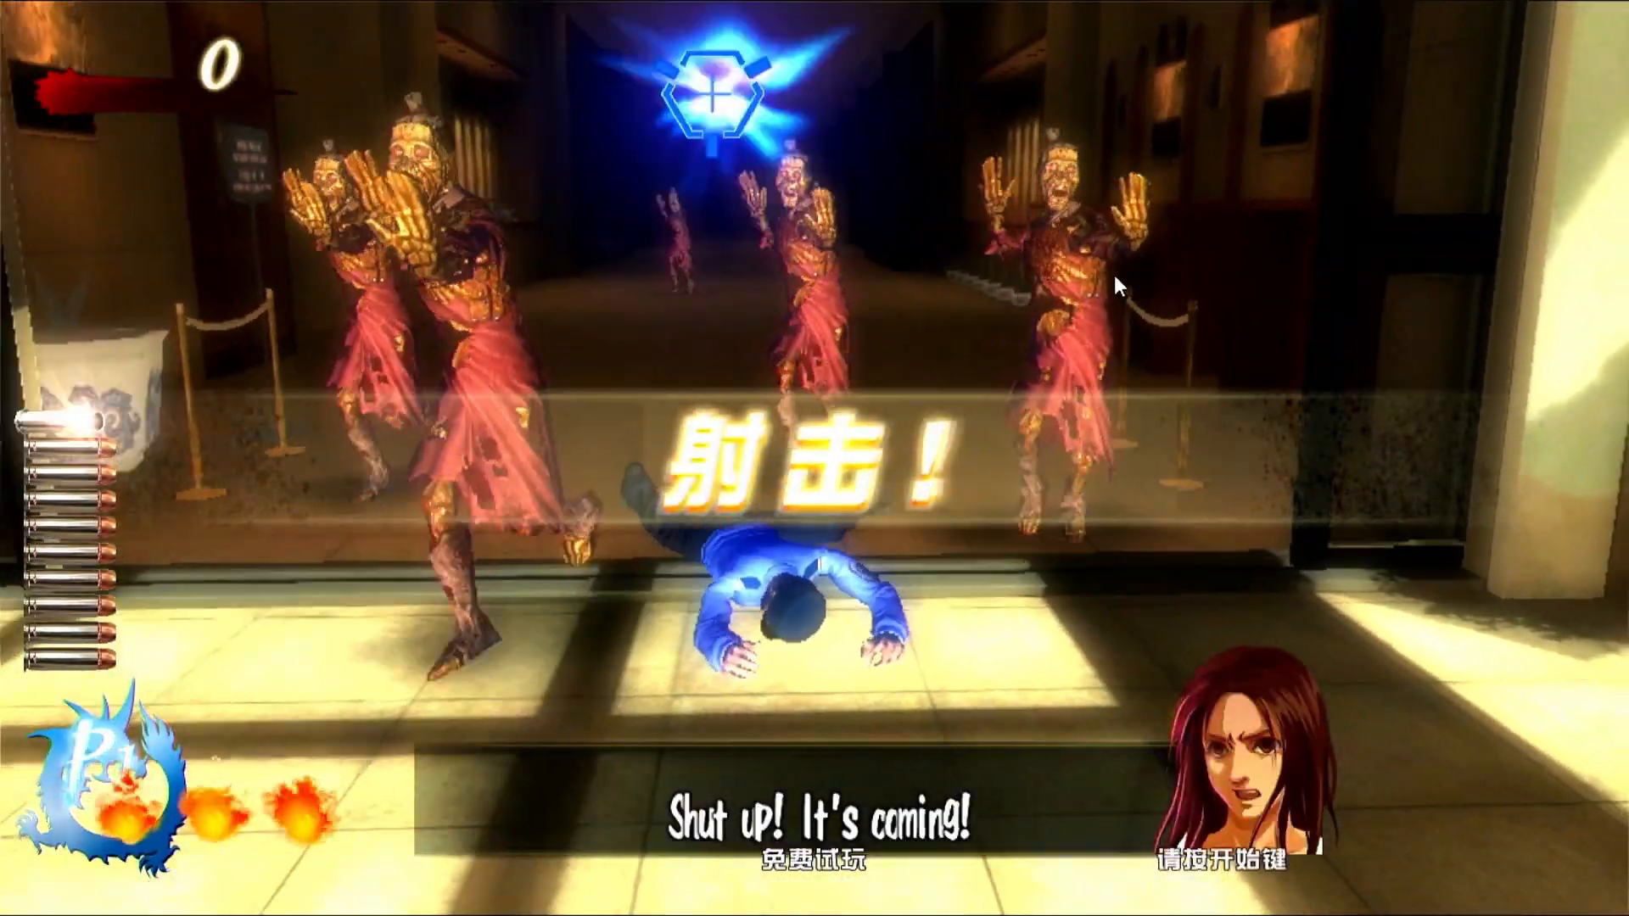
{"action": "left_click", "coordinate": [1145, 339]}
{"action": "left_click", "coordinate": [1200, 440]}
{"action": "left_click", "coordinate": [1187, 450]}
{"action": "left_click", "coordinate": [763, 509]}
{"action": "left_click", "coordinate": [639, 539]}
{"action": "left_click", "coordinate": [644, 541]}
{"action": "left_click", "coordinate": [663, 542]}
{"action": "left_click", "coordinate": [664, 541]}
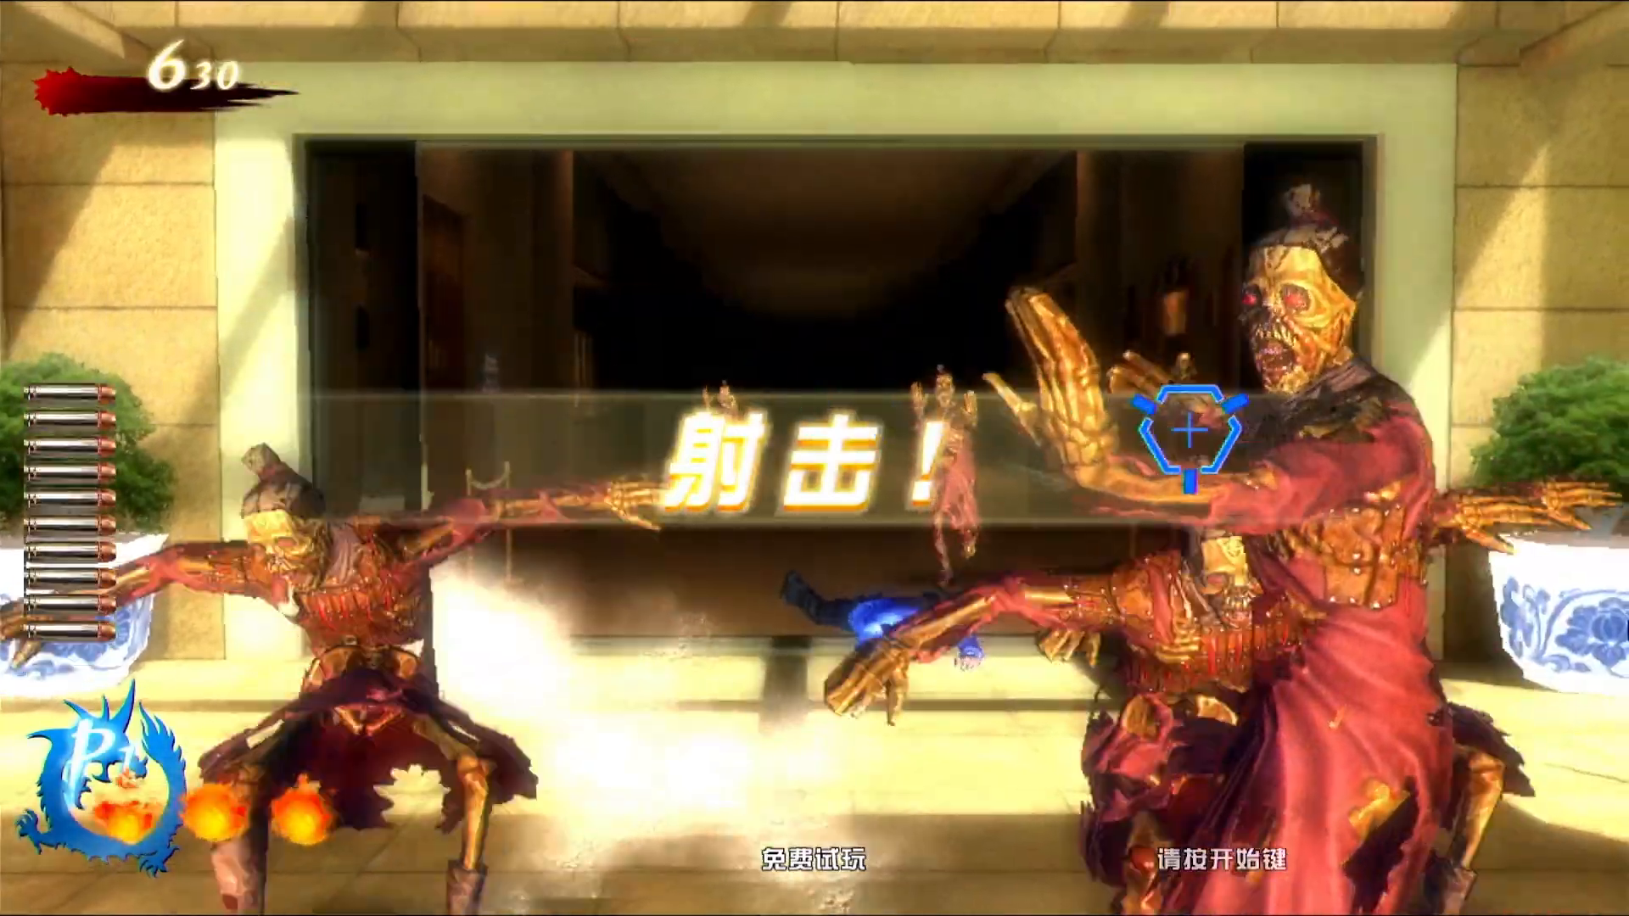
{"action": "left_click", "coordinate": [1196, 436]}
{"action": "left_click", "coordinate": [1174, 356]}
{"action": "left_click", "coordinate": [1179, 348]}
{"action": "left_click", "coordinate": [1200, 334]}
{"action": "left_click", "coordinate": [1199, 334]}
{"action": "left_click", "coordinate": [1103, 365]}
{"action": "left_click", "coordinate": [948, 572]}
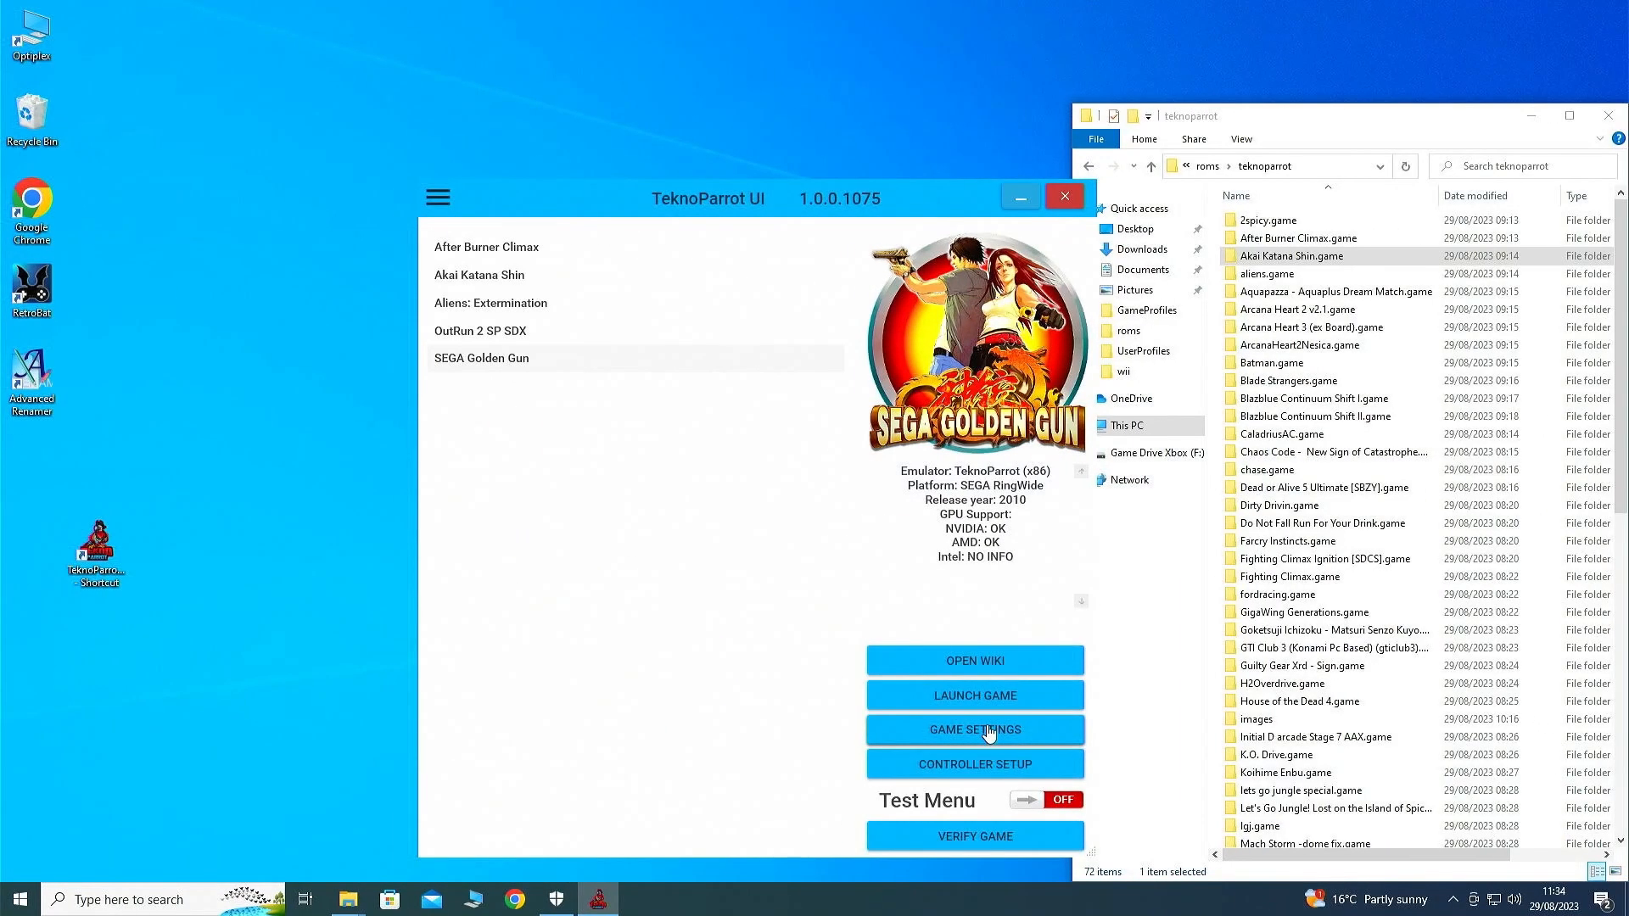
Revisit the SEGA Golden Gun game settings and test-play the game again to check the crosshair aiming and shooting
{"action": "left_click", "coordinate": [990, 731]}
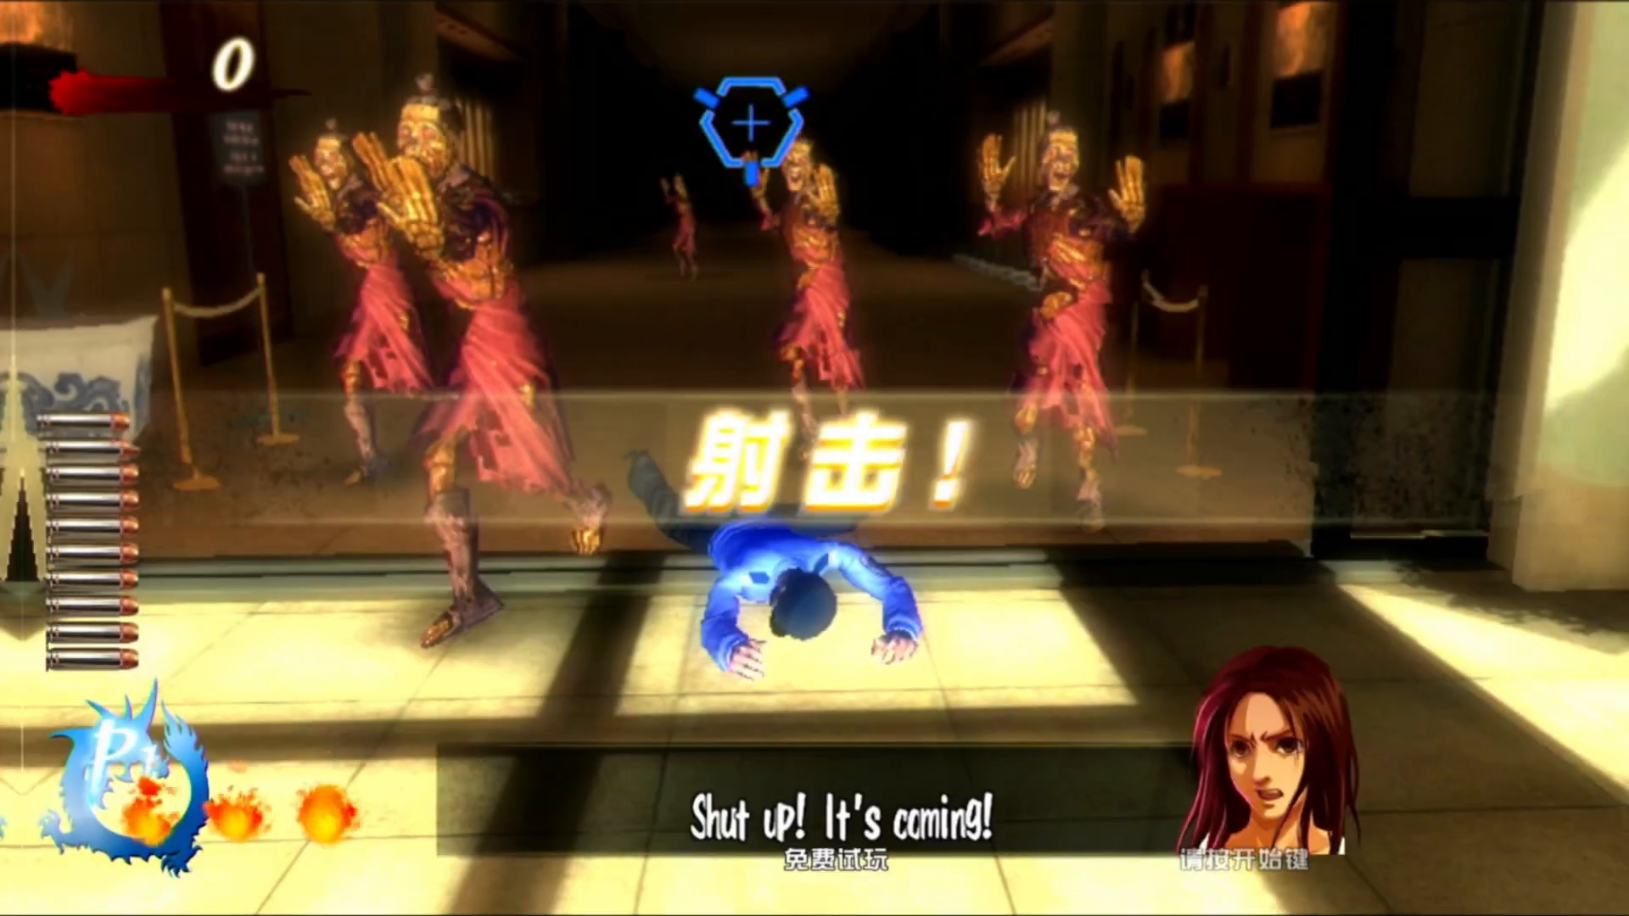
{"action": "left_click", "coordinate": [839, 163]}
{"action": "left_click", "coordinate": [491, 317]}
{"action": "left_click", "coordinate": [292, 382]}
{"action": "left_click", "coordinate": [237, 374]}
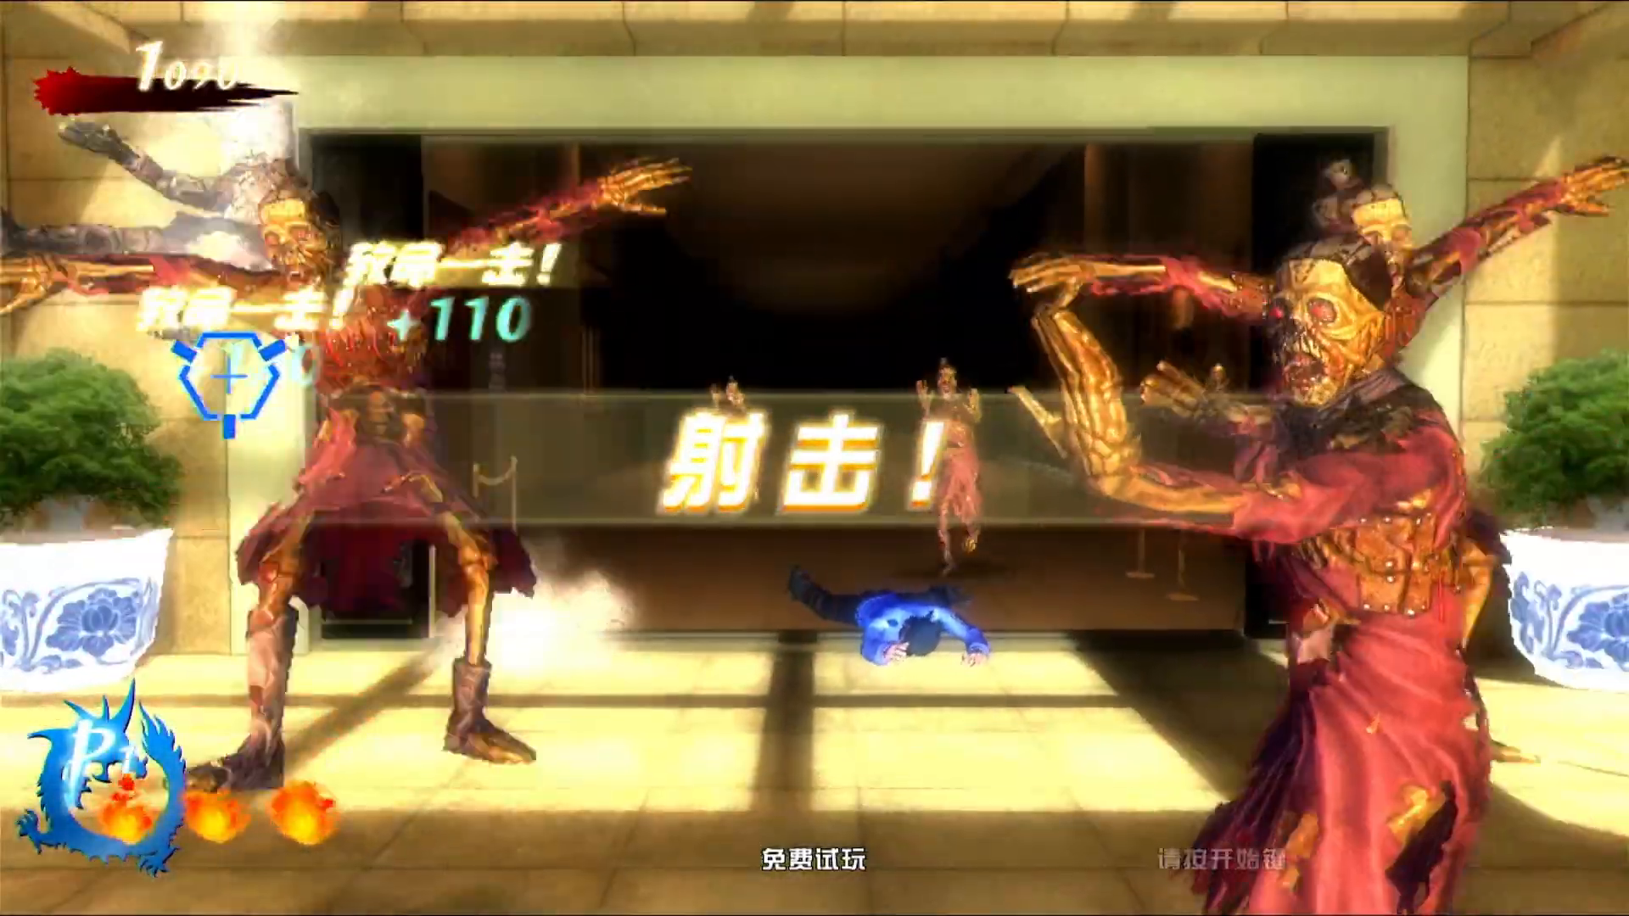
{"action": "left_click", "coordinate": [1081, 382]}
{"action": "left_click", "coordinate": [1332, 374]}
{"action": "left_click", "coordinate": [989, 400]}
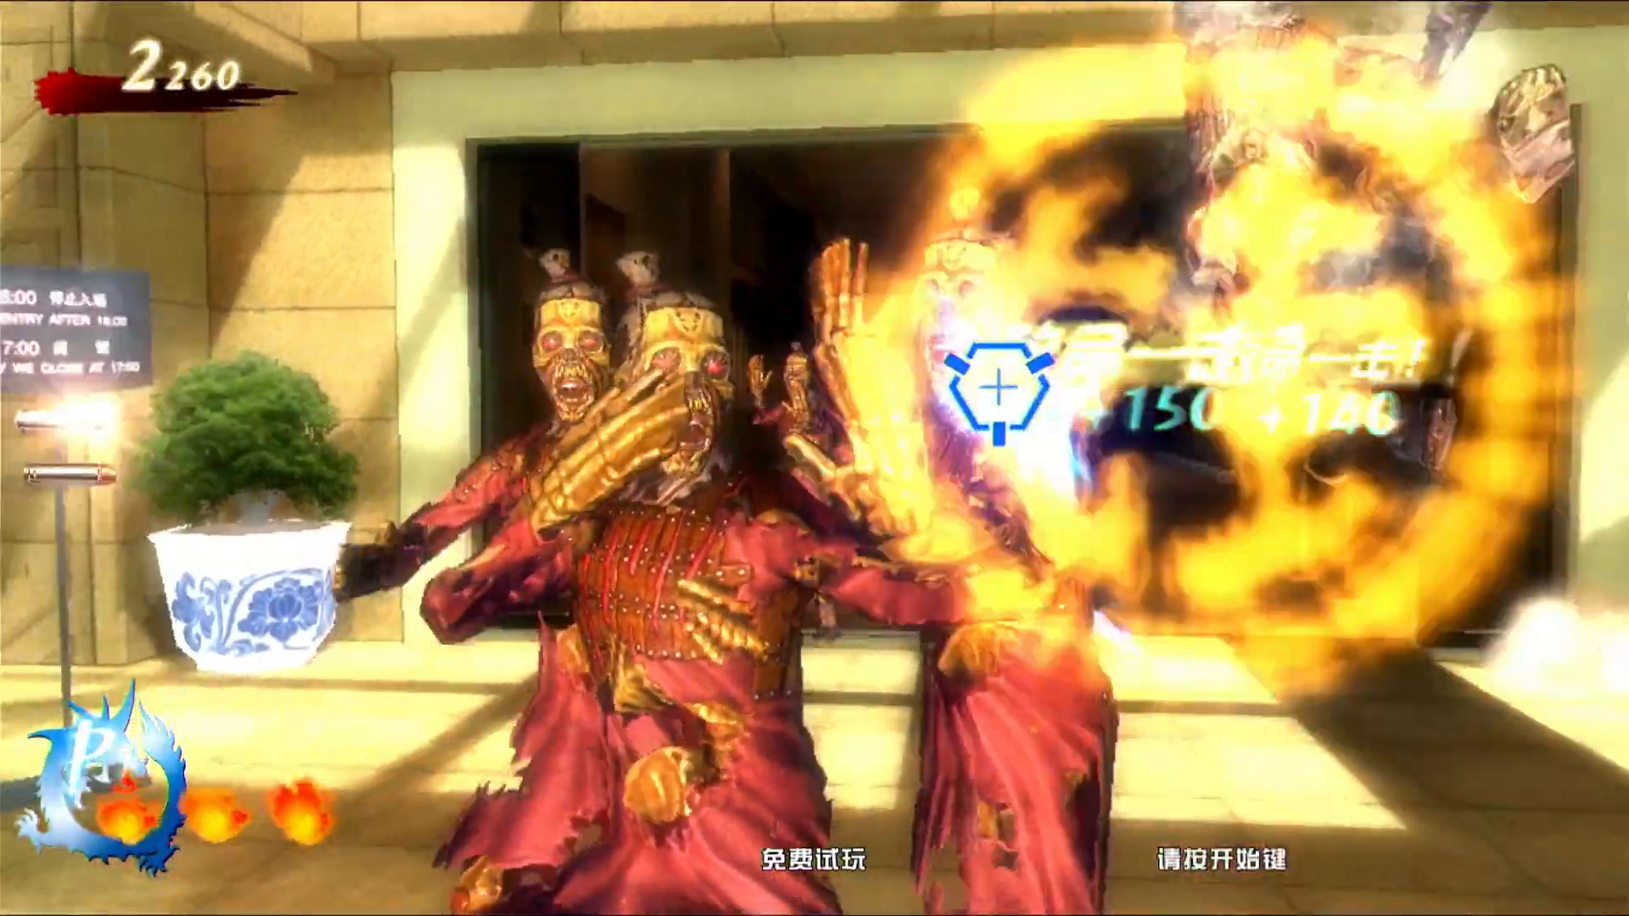
{"action": "left_click", "coordinate": [789, 378]}
{"action": "left_click", "coordinate": [542, 393]}
{"action": "left_click", "coordinate": [675, 371]}
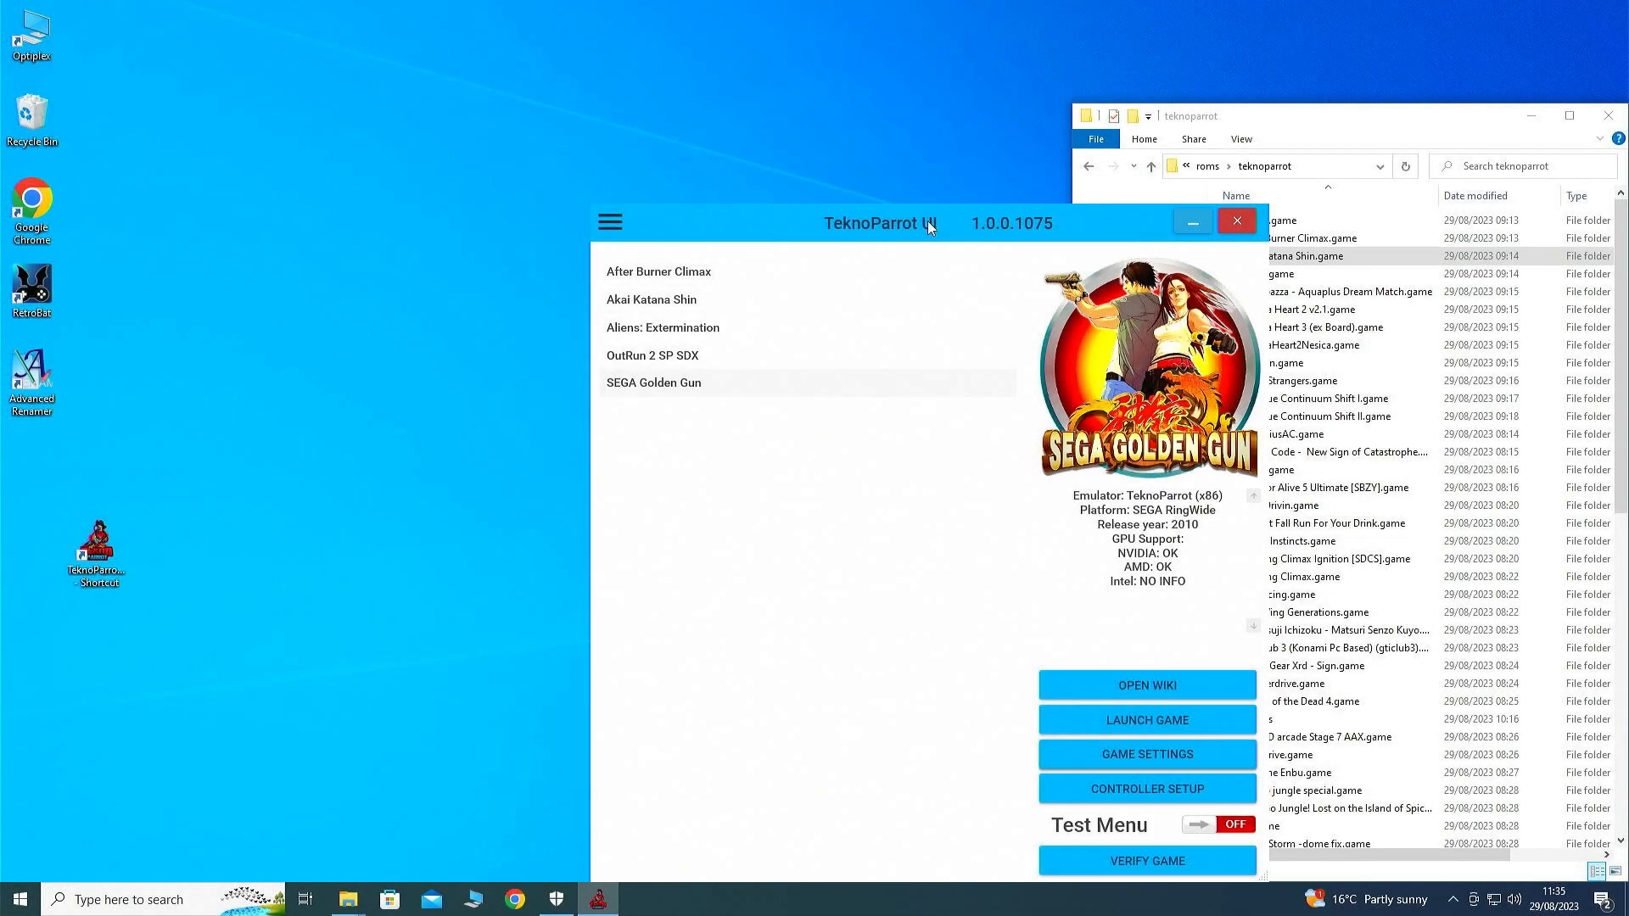
Add Operation G.H.O.S.T. to the game library
{"action": "left_click_drag", "start_coordinate": [928, 221], "coordinate": [587, 124]}
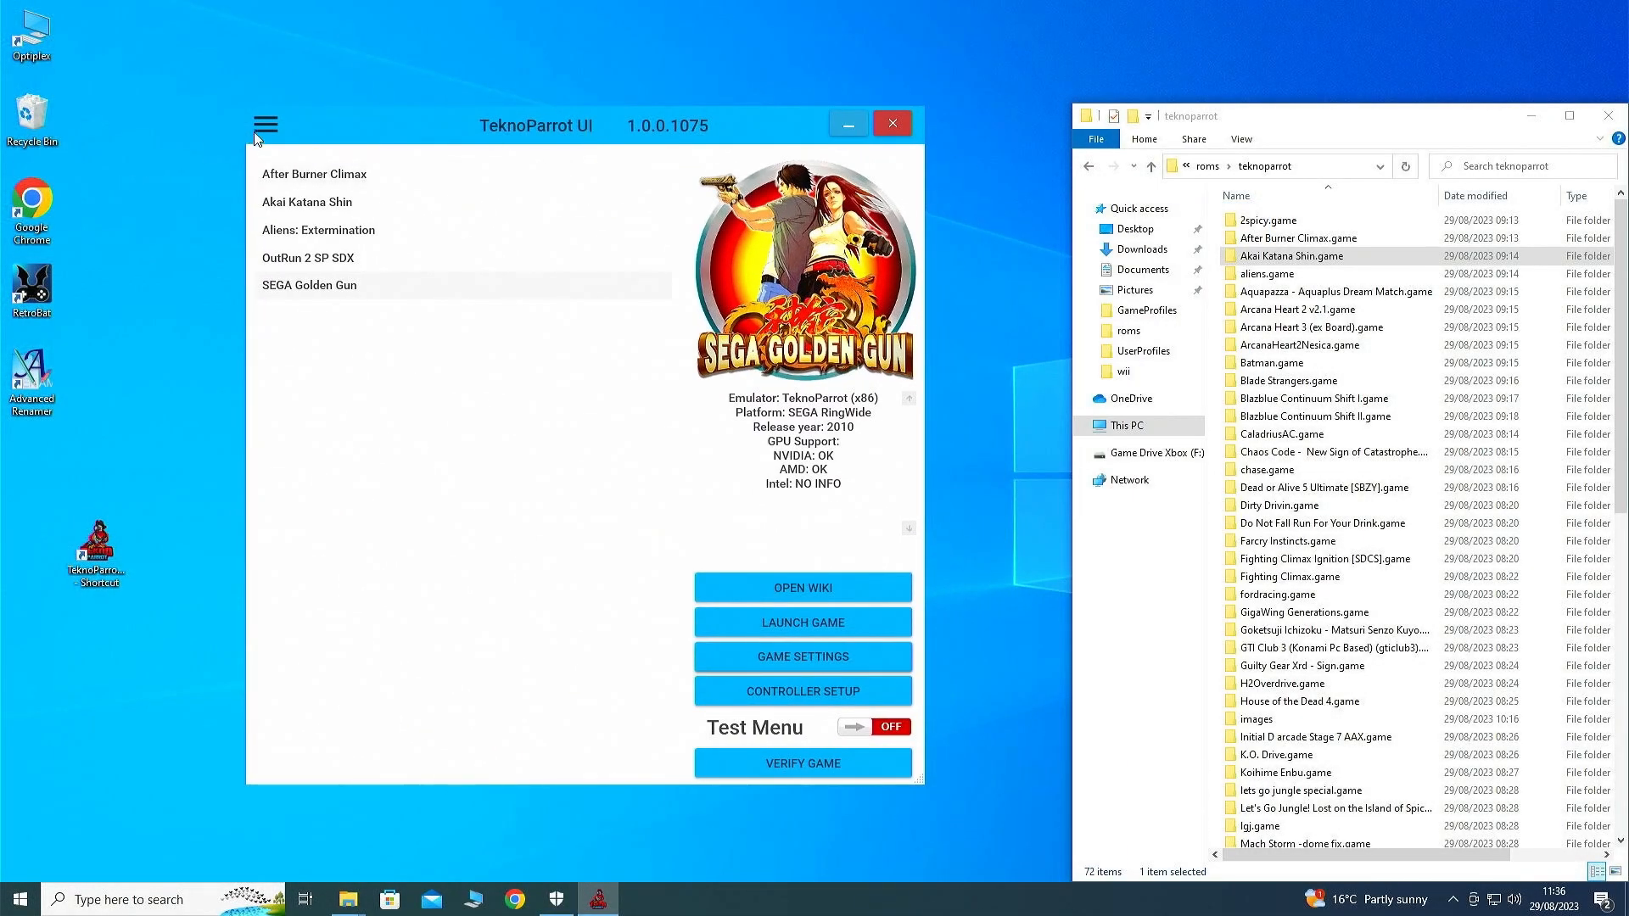
{"action": "left_click", "coordinate": [262, 126]}
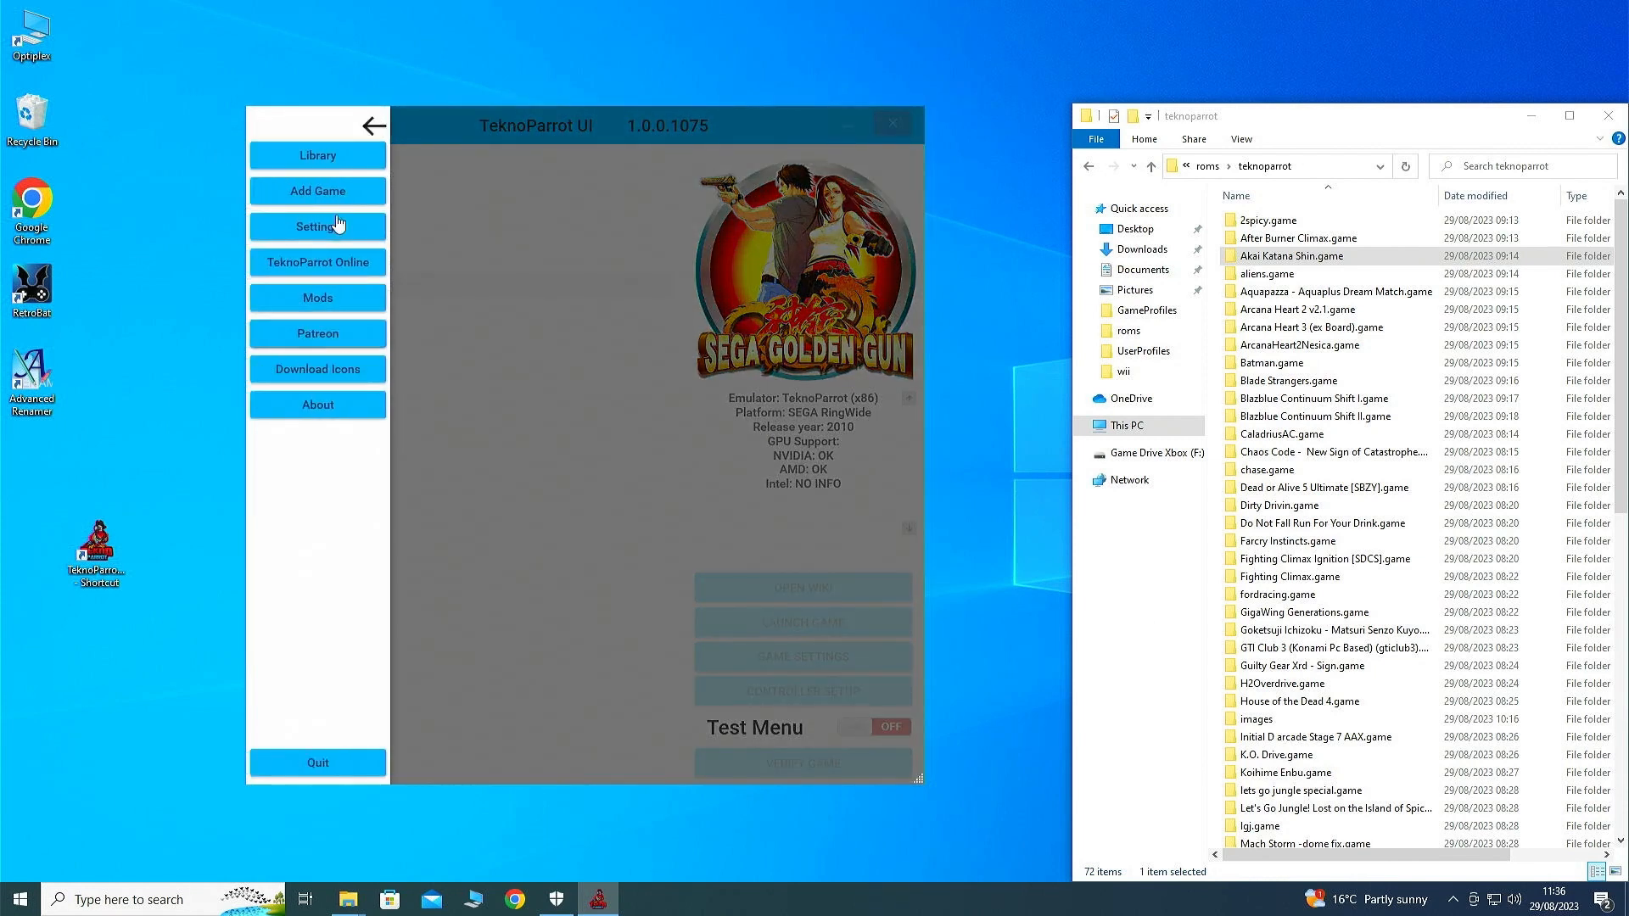
{"action": "left_click", "coordinate": [327, 195]}
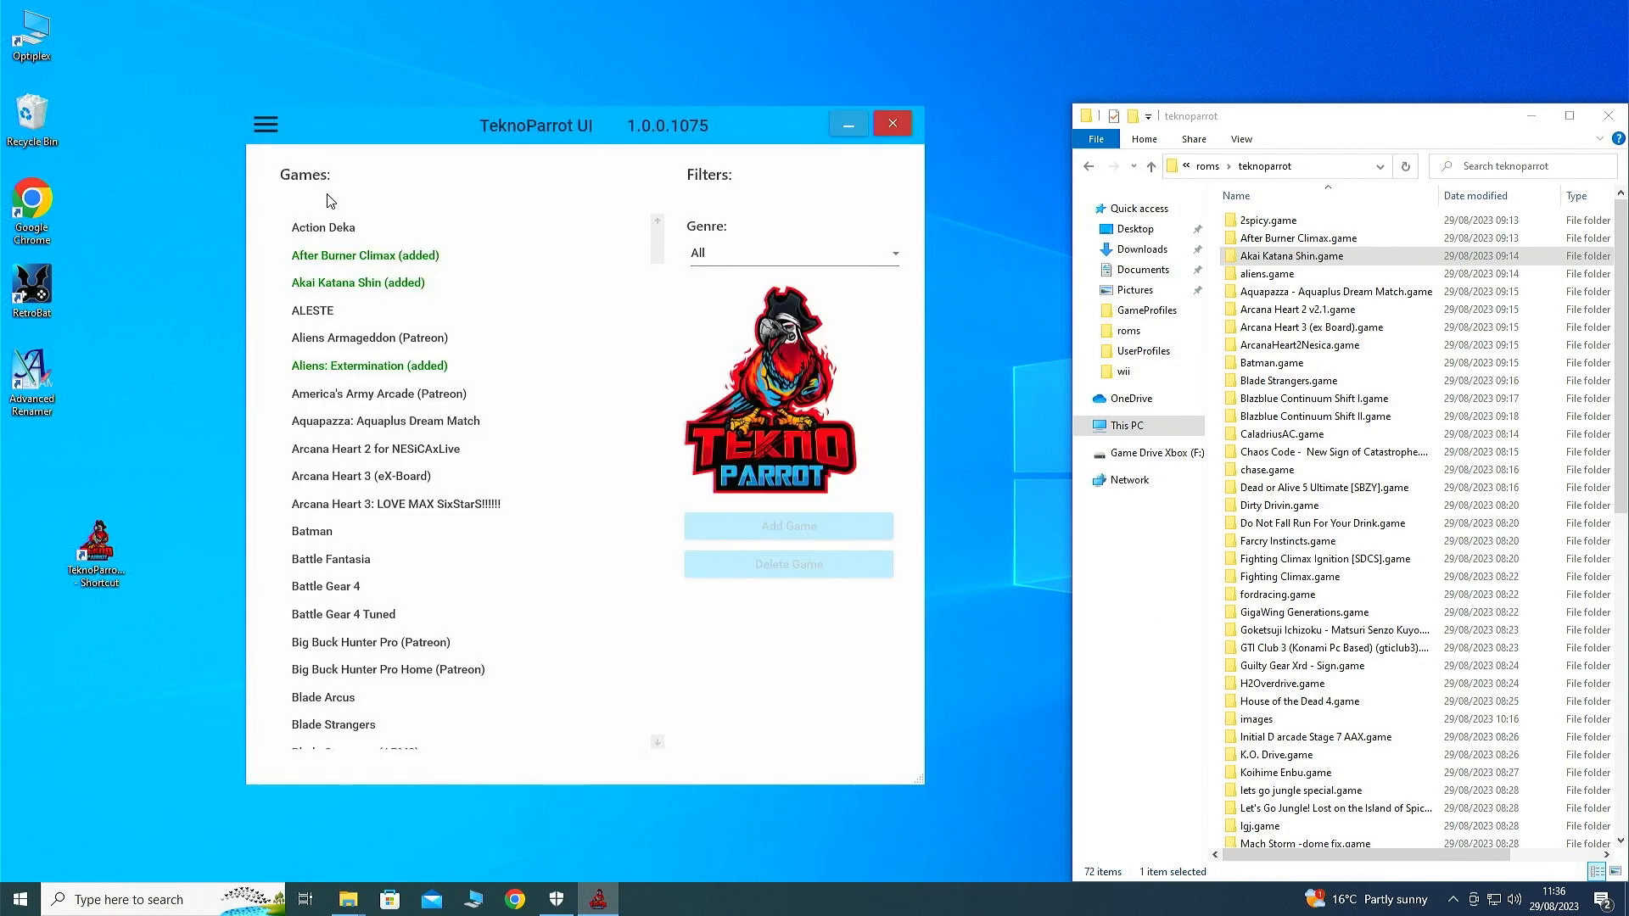
{"action": "scroll", "coordinate": [632, 370], "scroll_direction": "down", "scroll_amount": 20}
{"action": "scroll", "coordinate": [632, 371], "scroll_direction": "down", "scroll_amount": 8}
{"action": "left_click", "coordinate": [373, 645]}
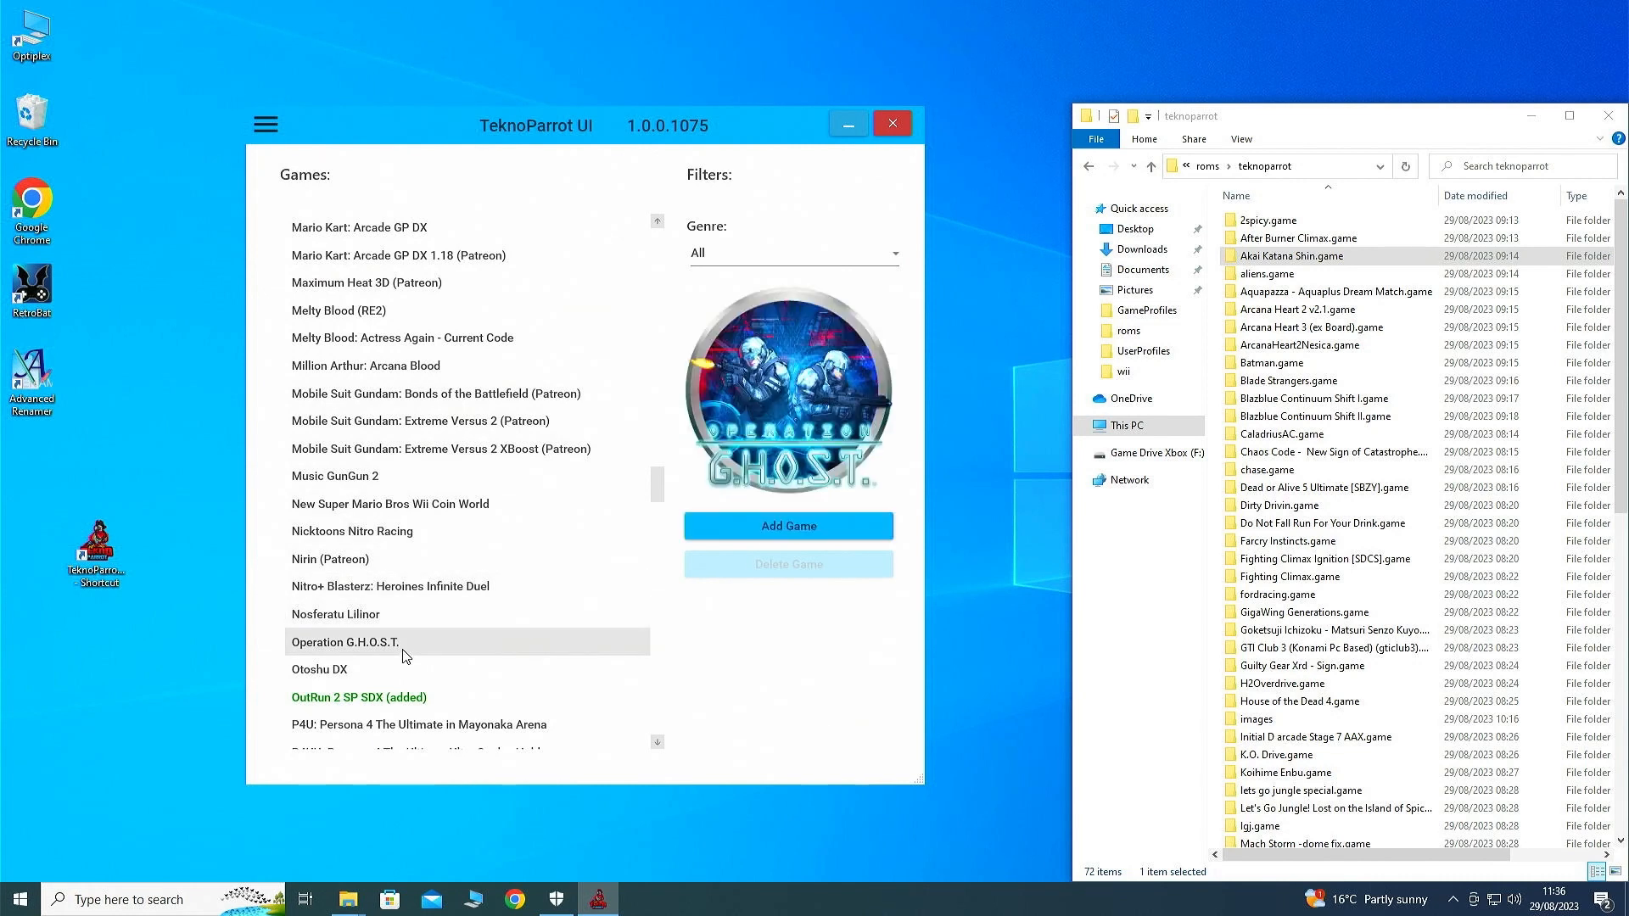
{"action": "left_click", "coordinate": [789, 526]}
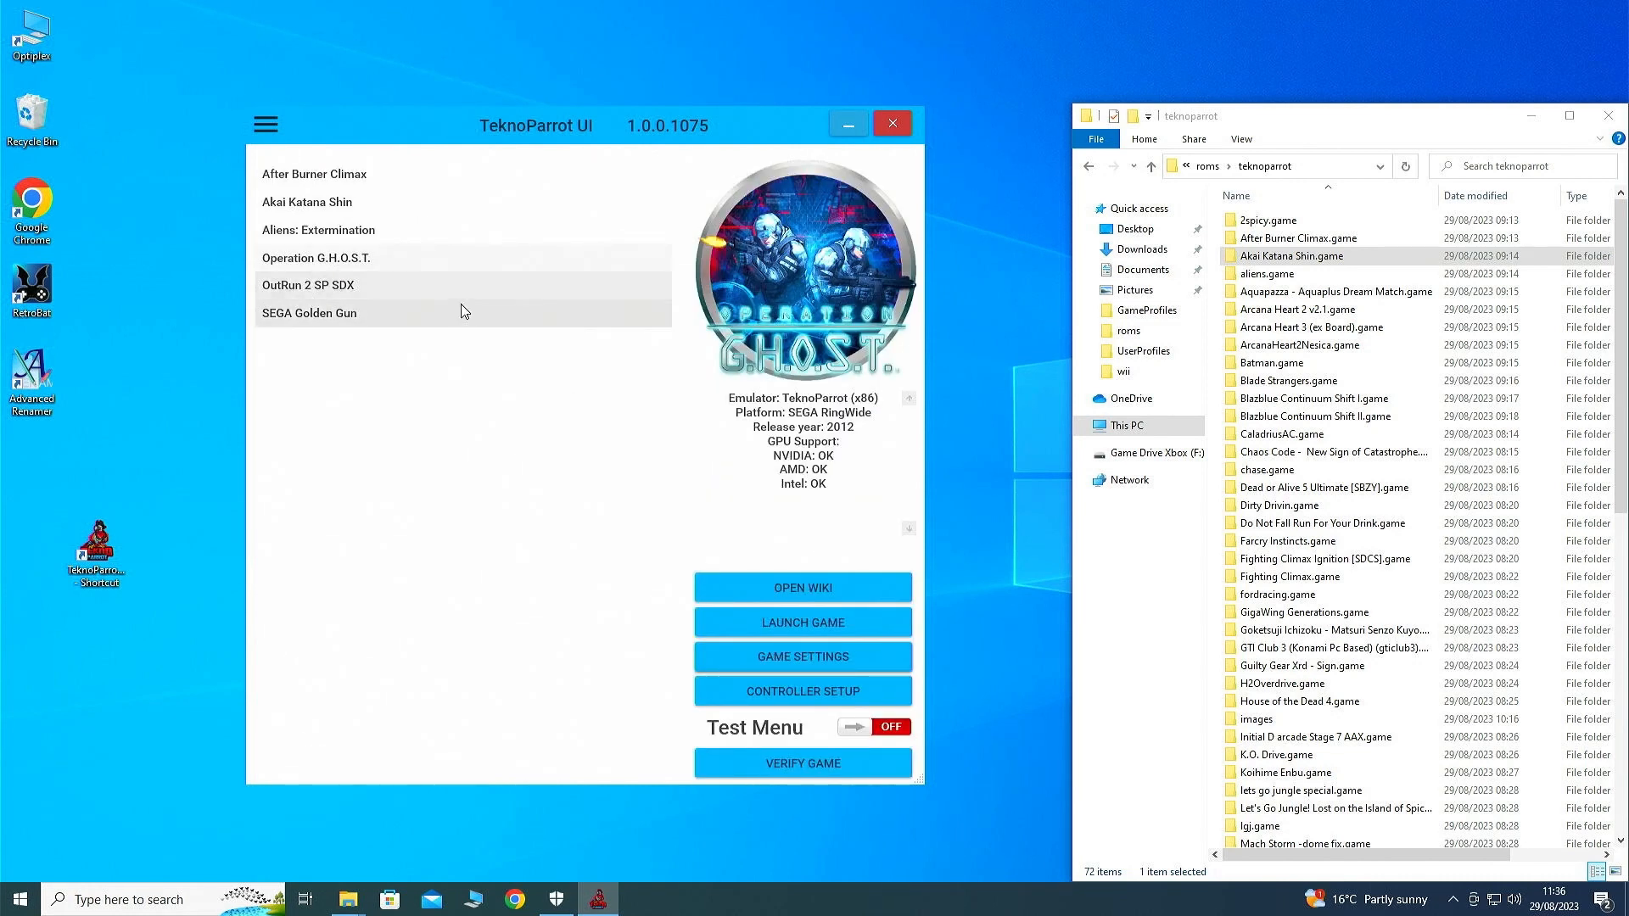
Set gs2 in the Operation G.H.O.S.T.game folder as Operation G.H.O.S.T.'s executable, turn off Windowed, and save the game settings
{"action": "left_click", "coordinate": [820, 666]}
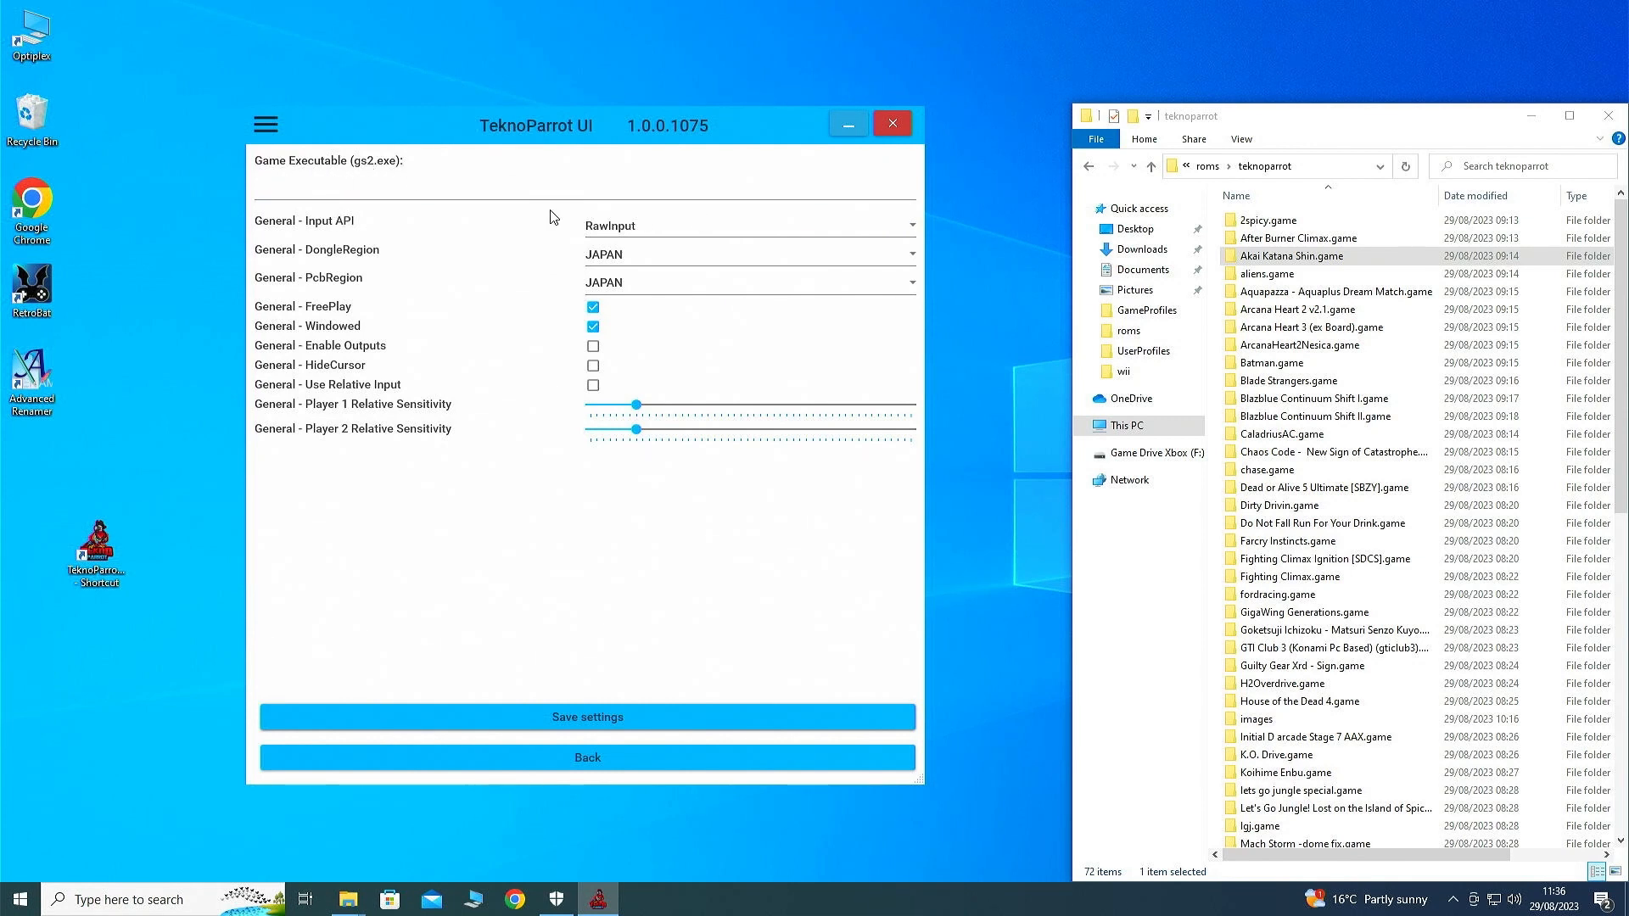
{"action": "left_click", "coordinate": [513, 195]}
{"action": "left_click", "coordinate": [331, 150]}
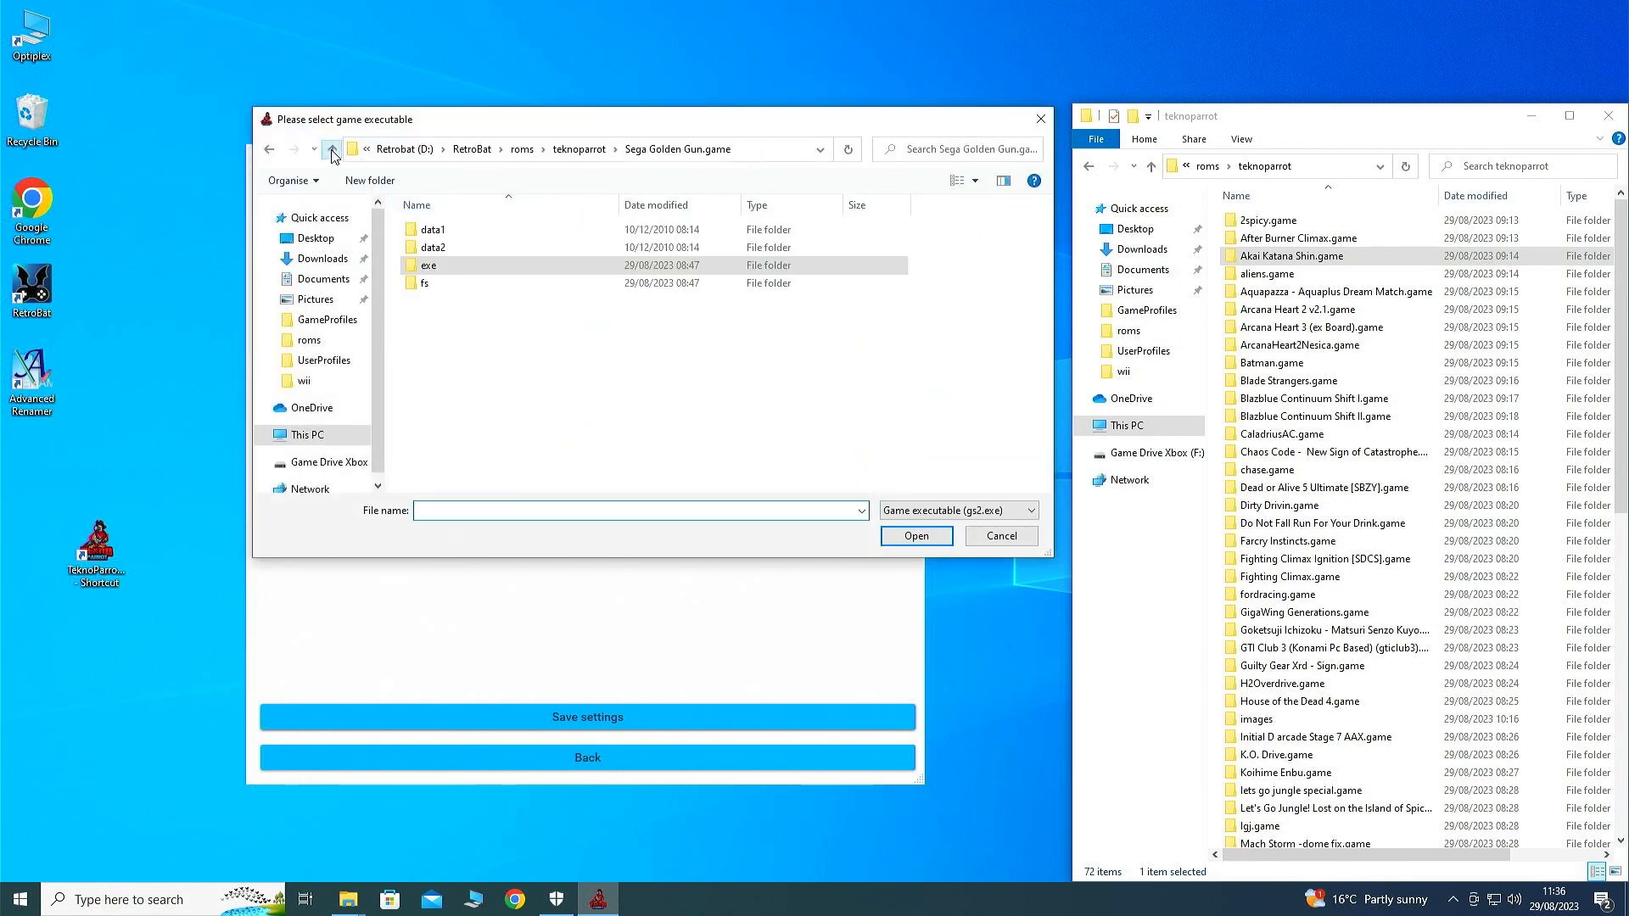
{"action": "left_click", "coordinate": [331, 150]}
{"action": "double_click", "coordinate": [527, 359]}
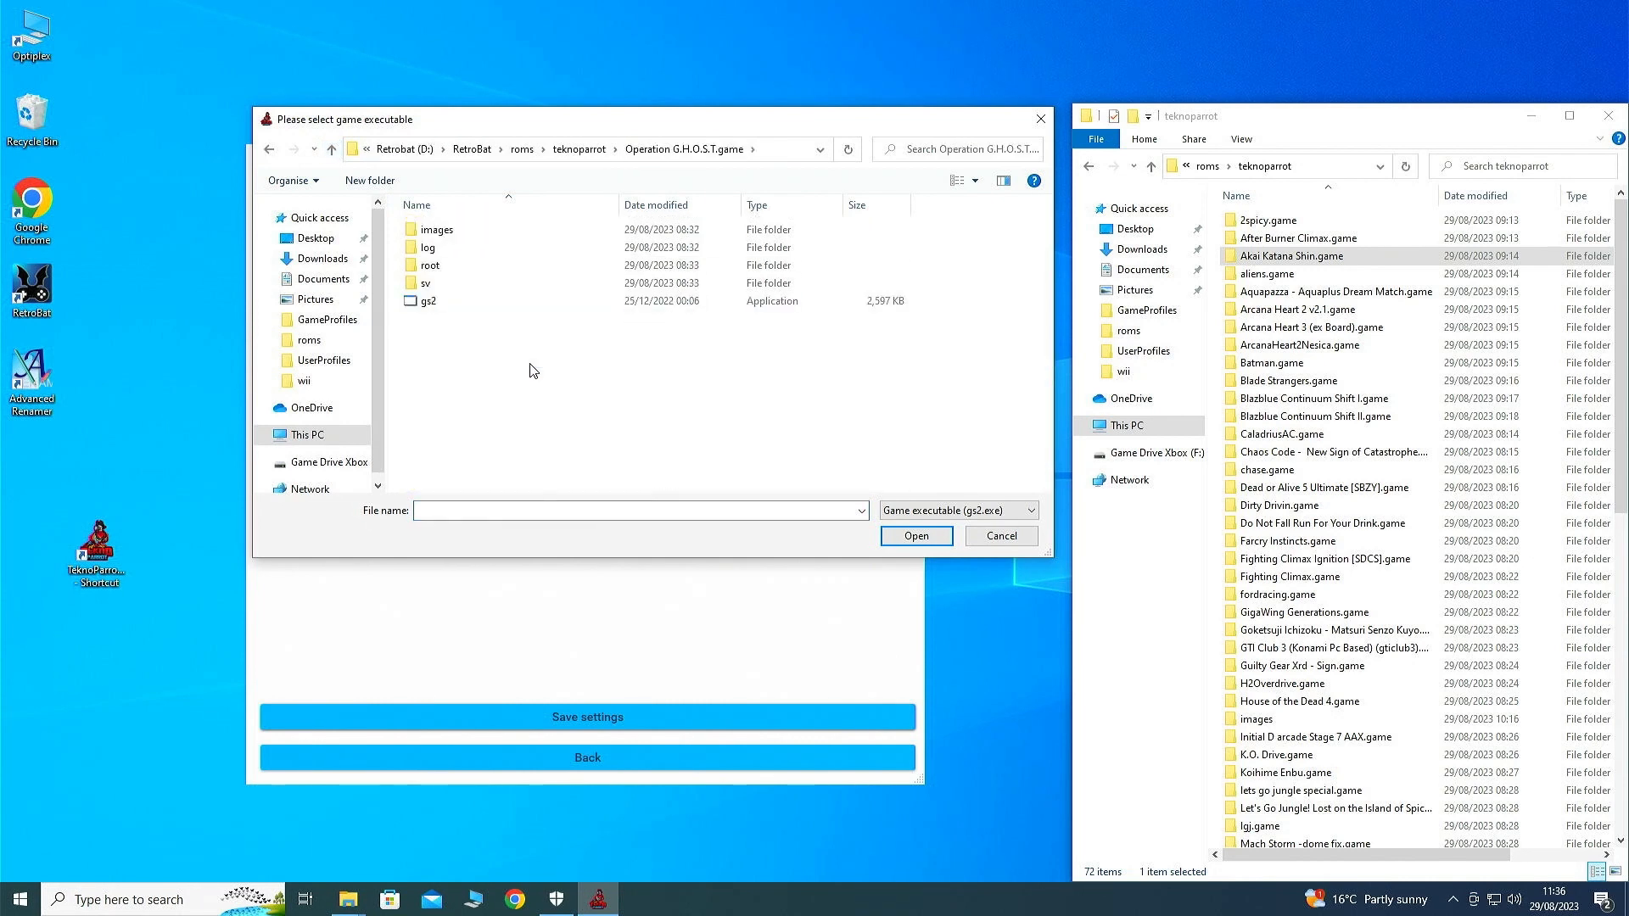
{"action": "left_click", "coordinate": [444, 307]}
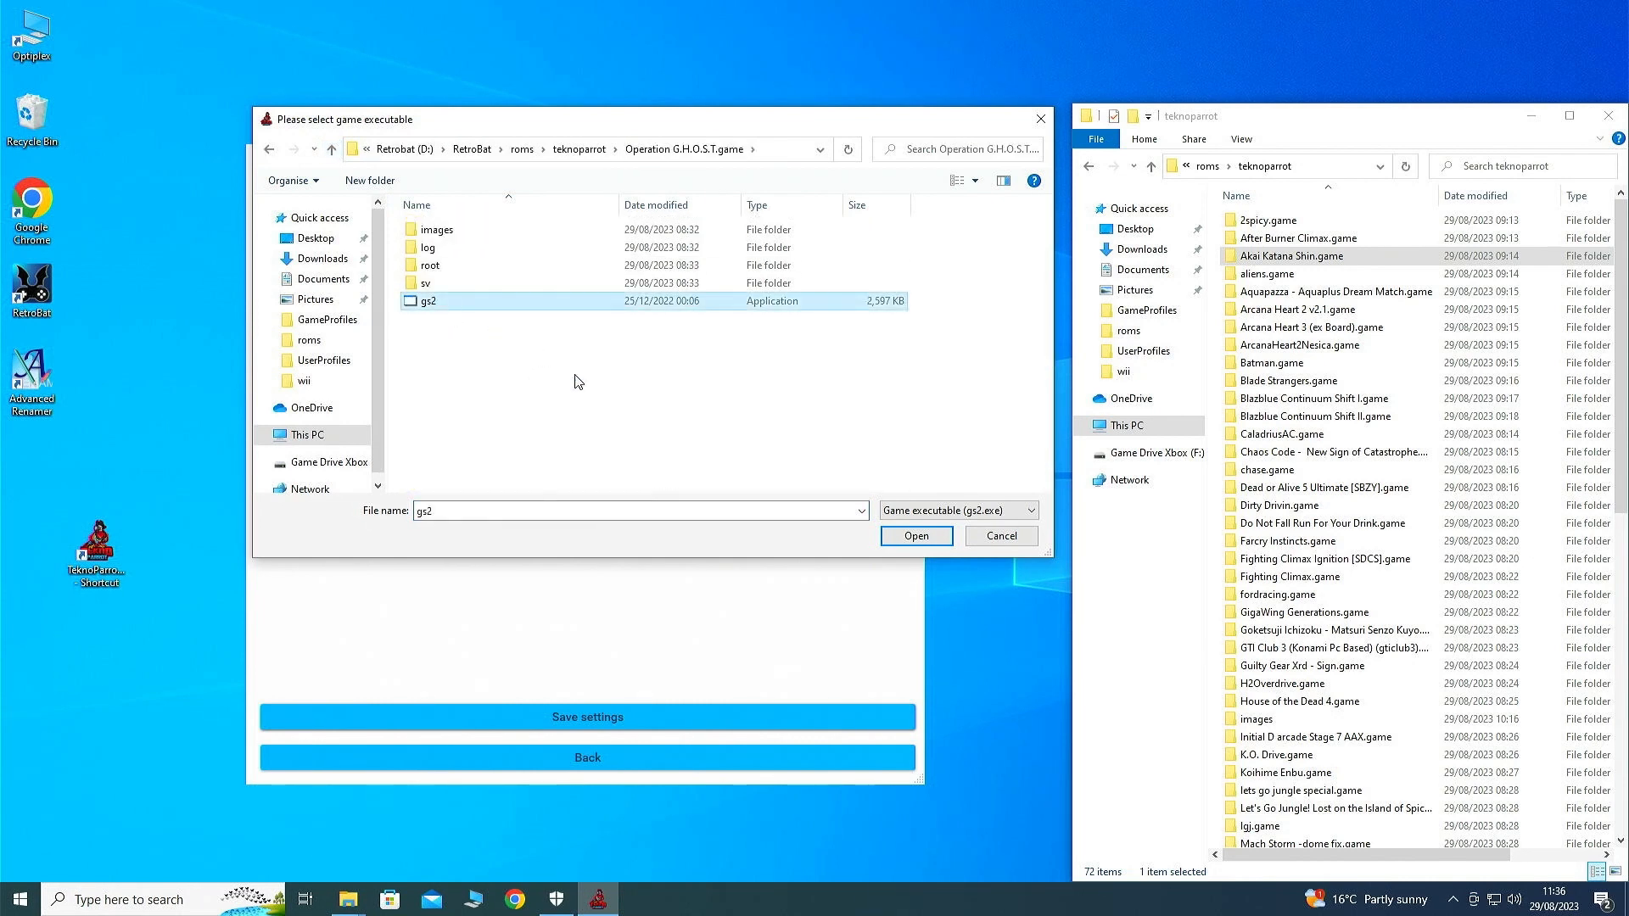
{"action": "left_click", "coordinate": [916, 535]}
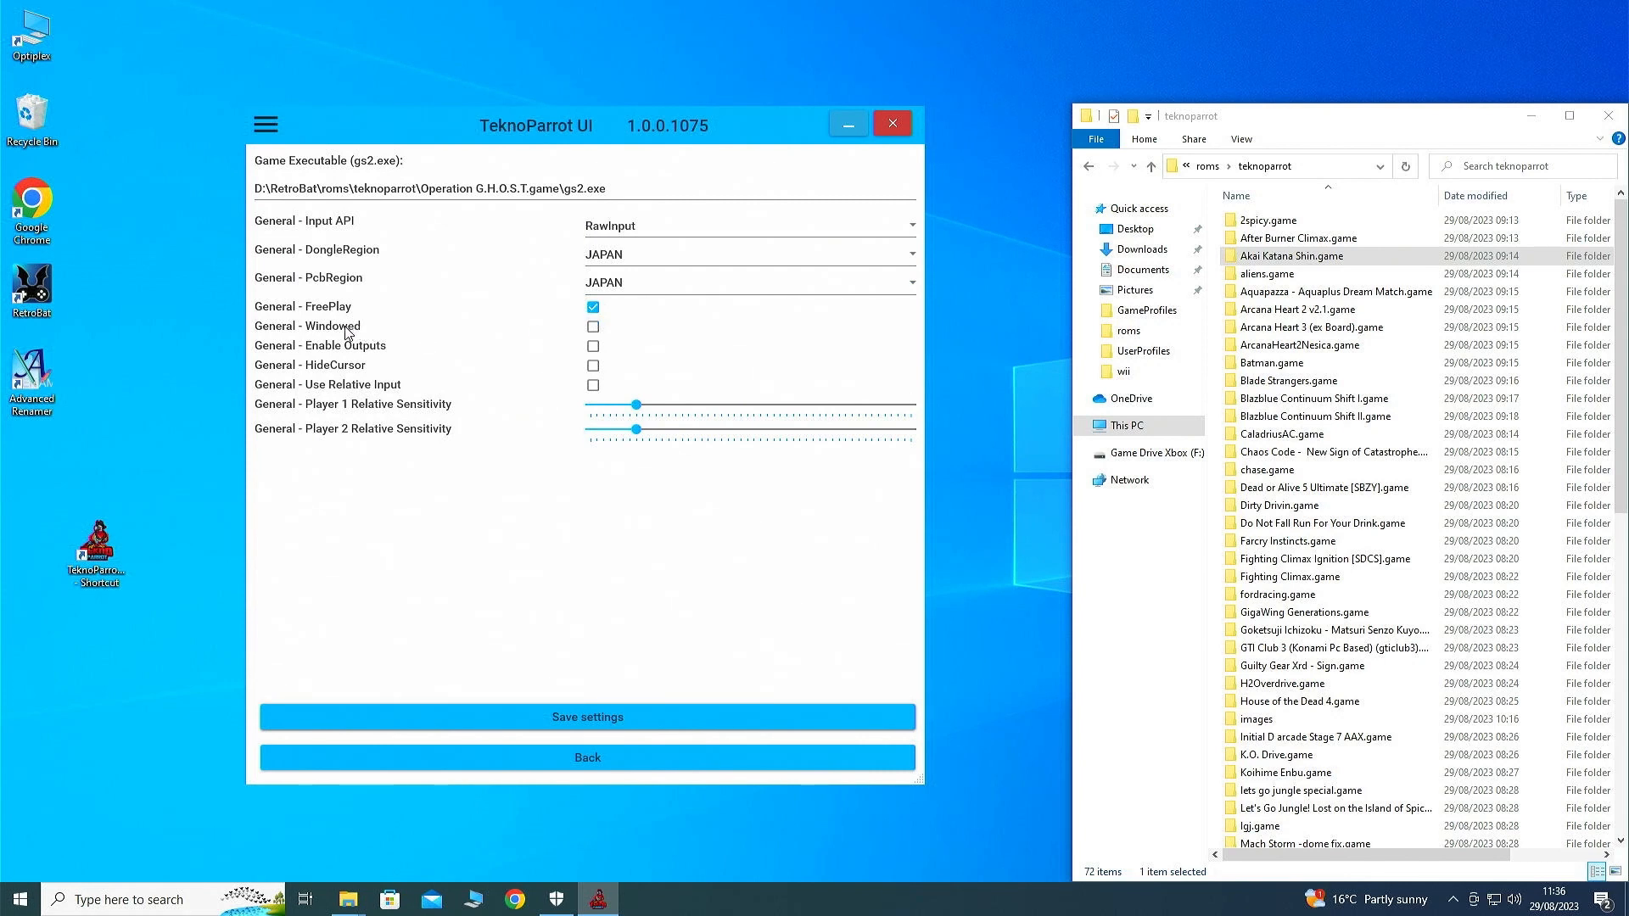
{"action": "left_click", "coordinate": [624, 719]}
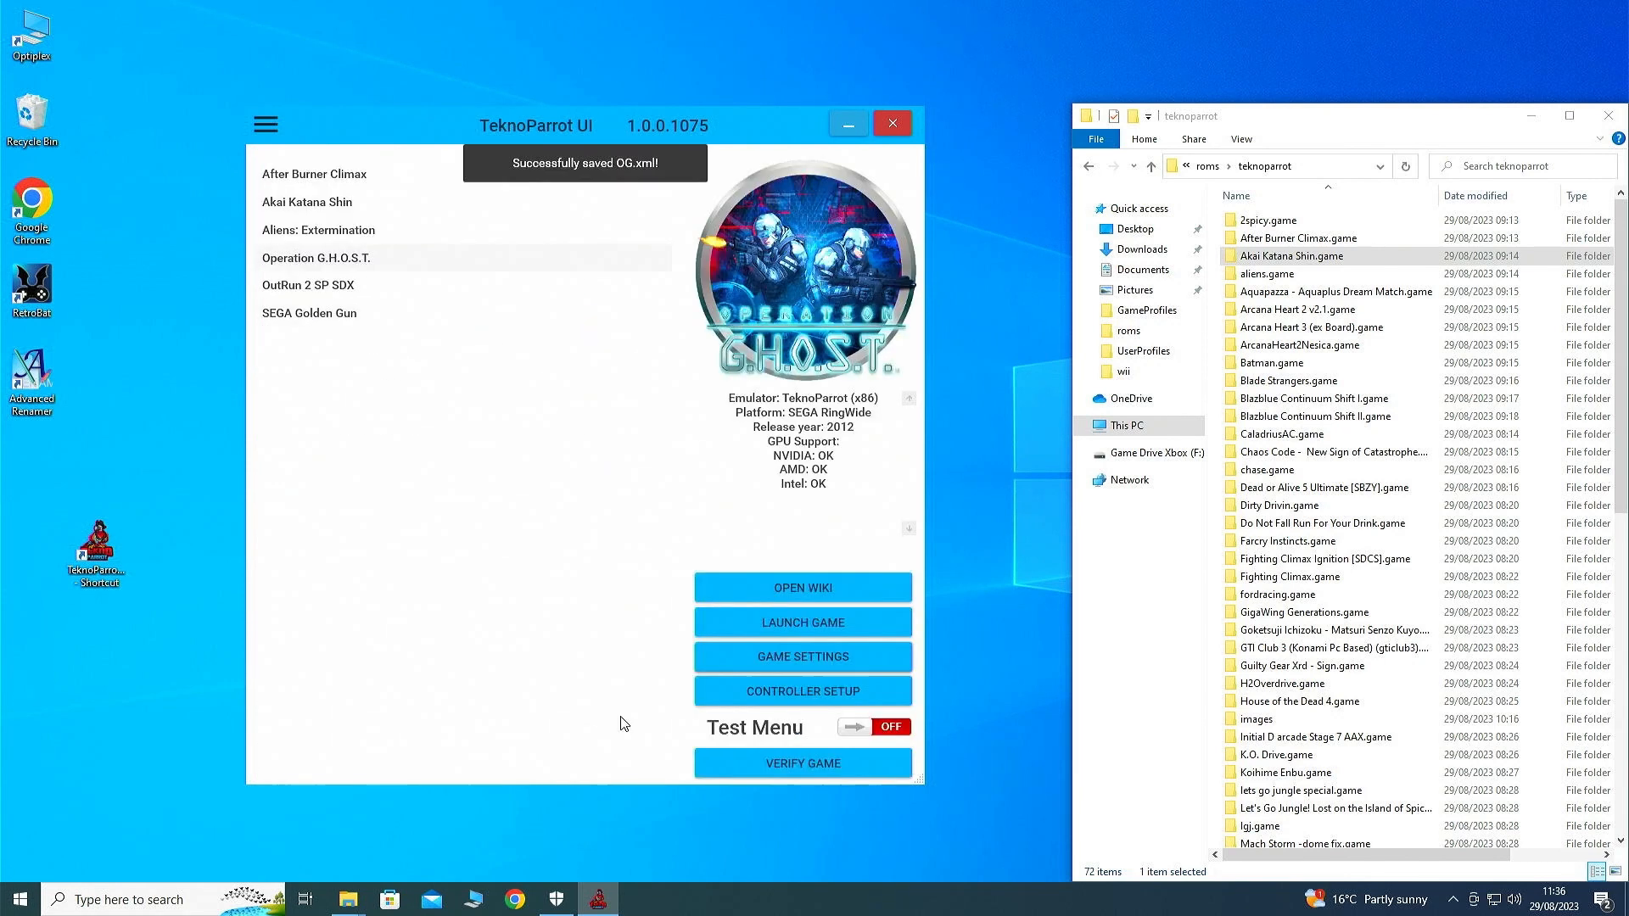
Review the Operation G.H.O.S.T. controller bindings without changing them, and launch the game to test full-screen display
{"action": "left_click", "coordinate": [796, 689]}
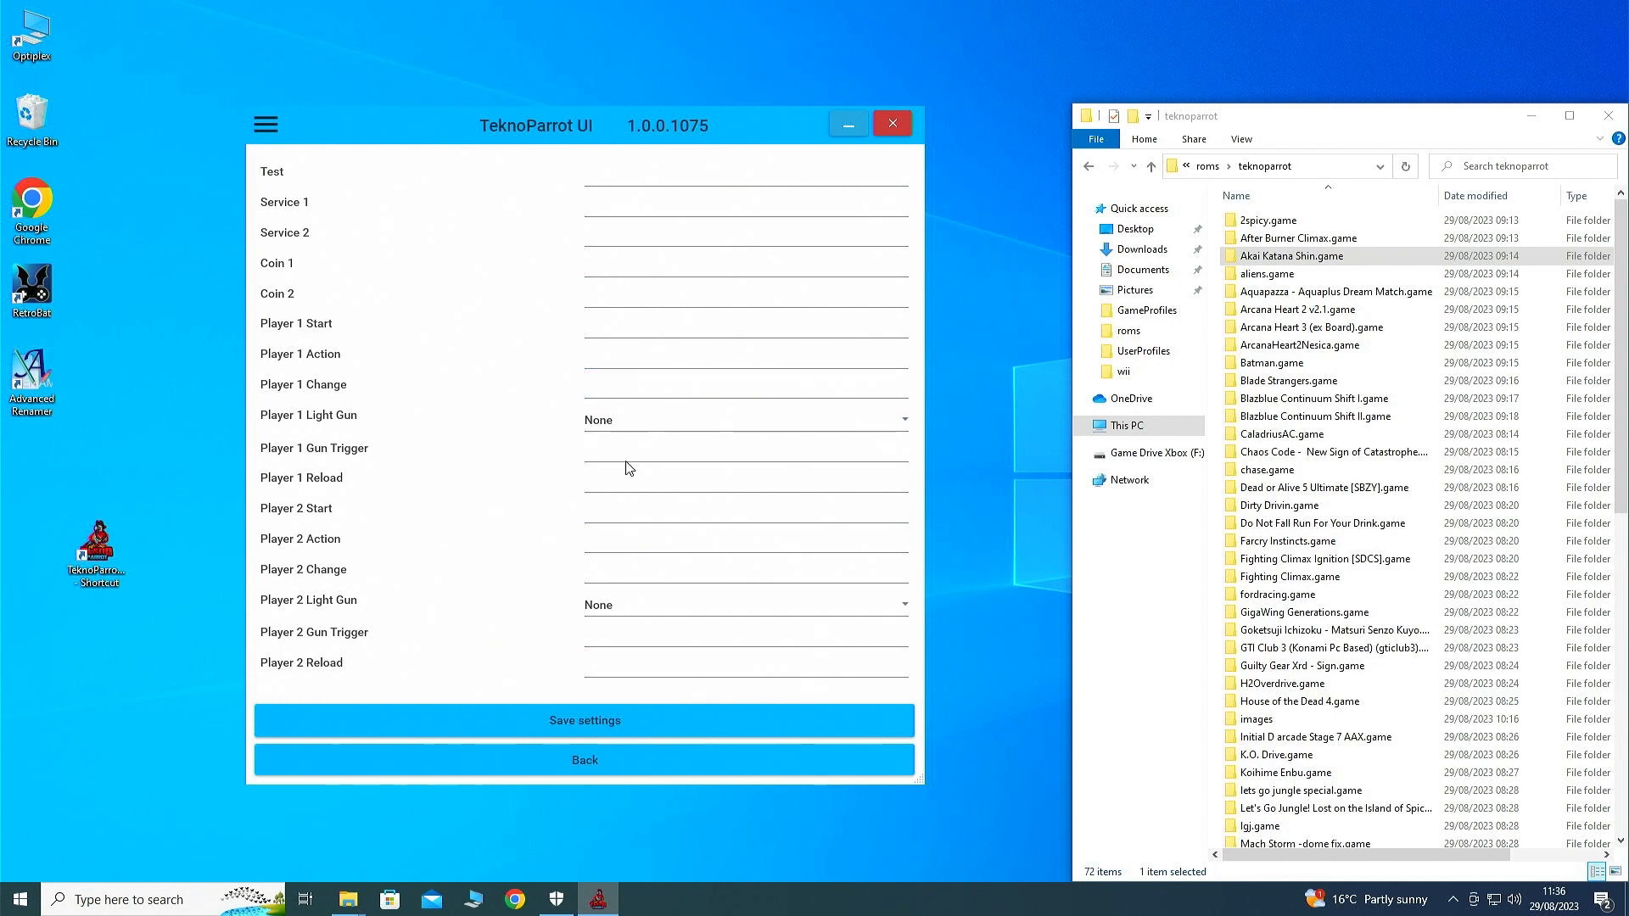
{"action": "left_click", "coordinate": [655, 766]}
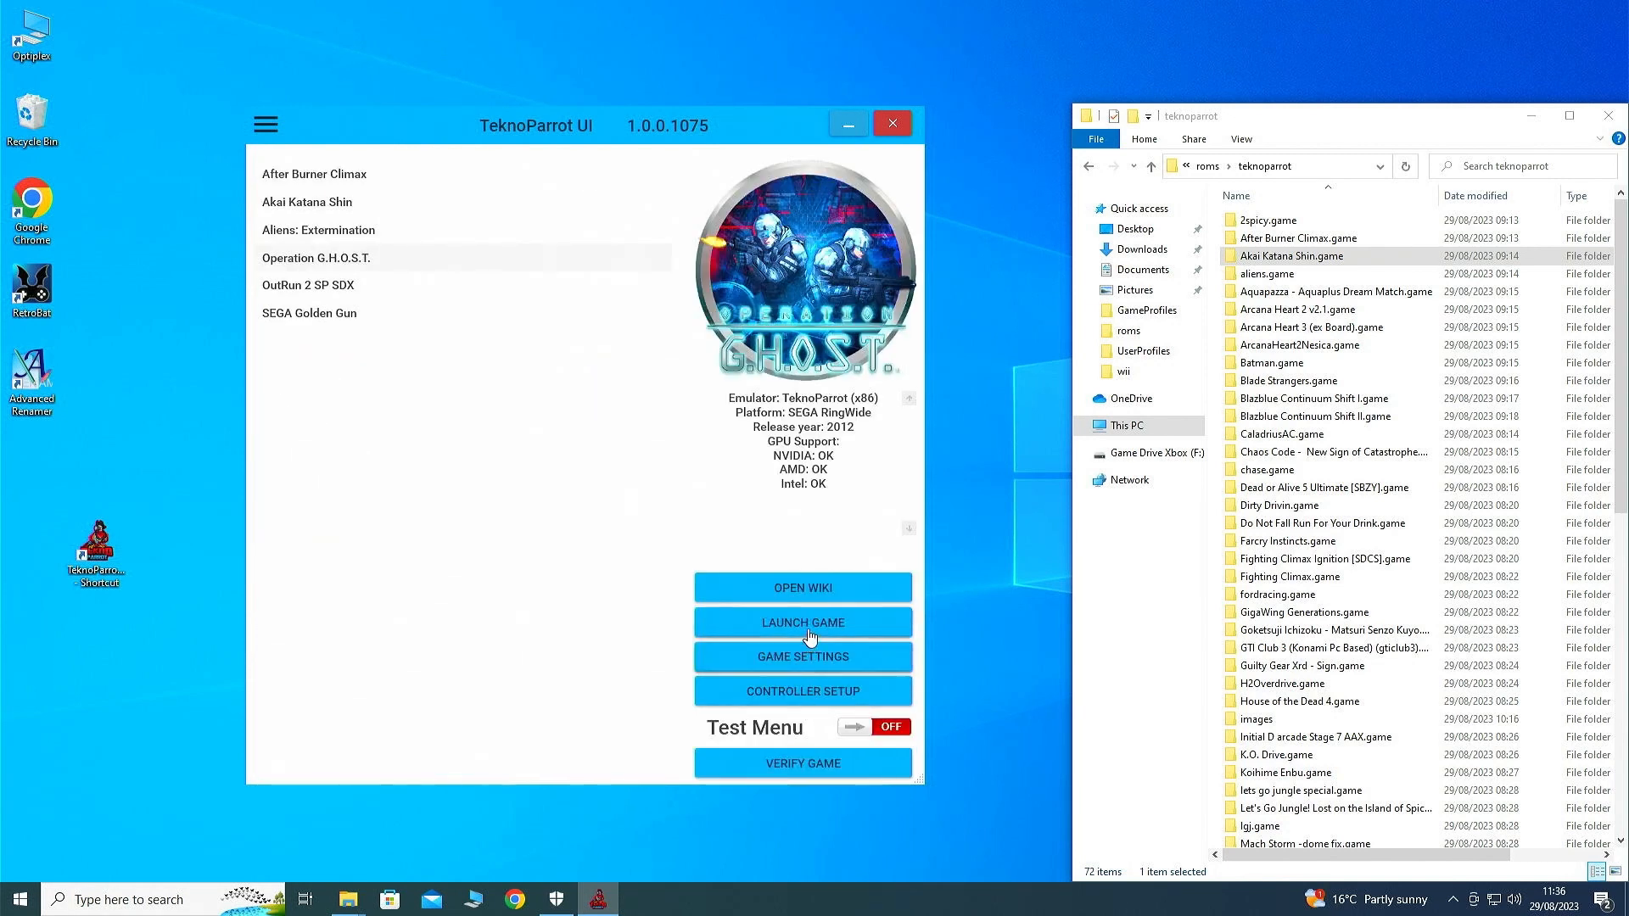
{"action": "left_click", "coordinate": [812, 630]}
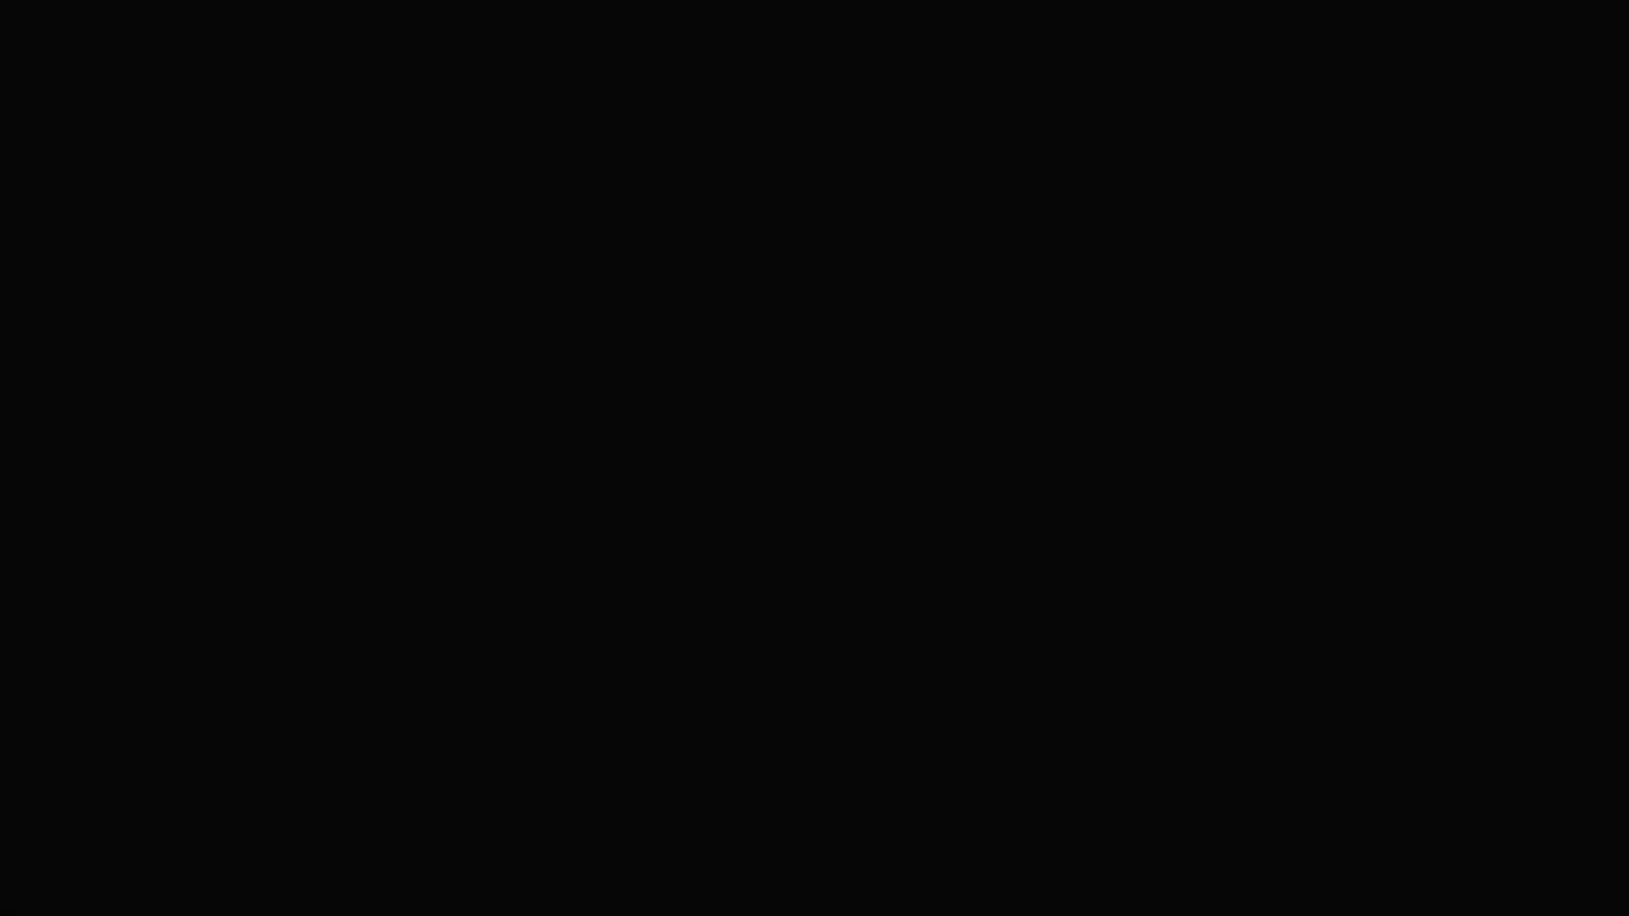
{"action": "key", "text": "Escape"}
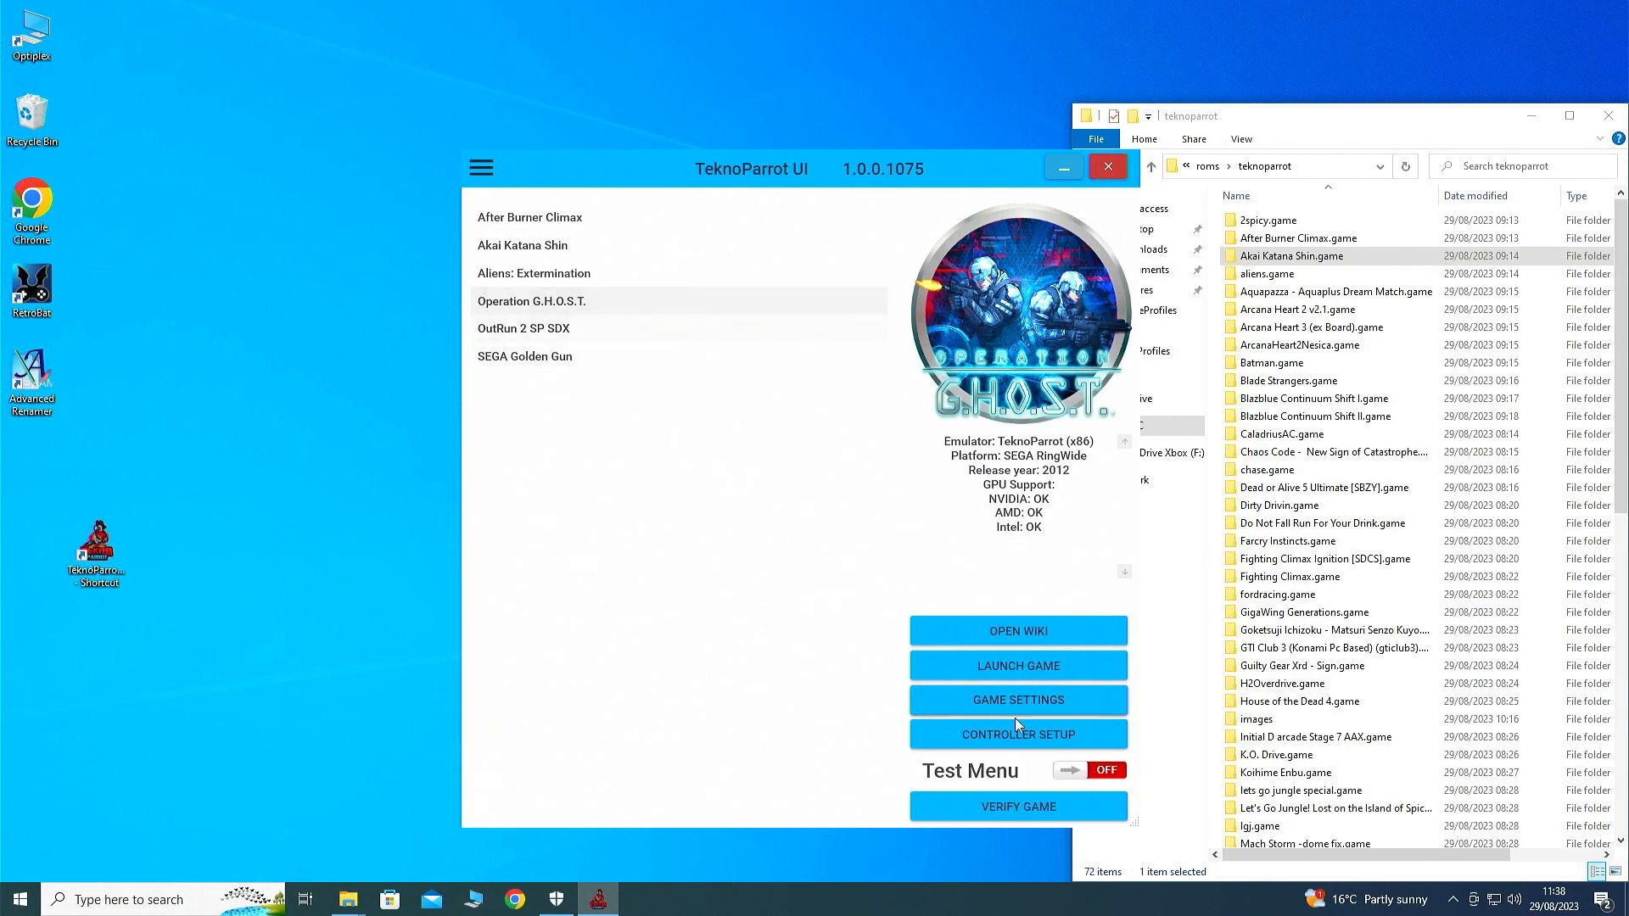
Turn on the Windowed option for Operation G.H.O.S.T., save the game settings, and launch the game to test it
{"action": "left_click", "coordinate": [1028, 709]}
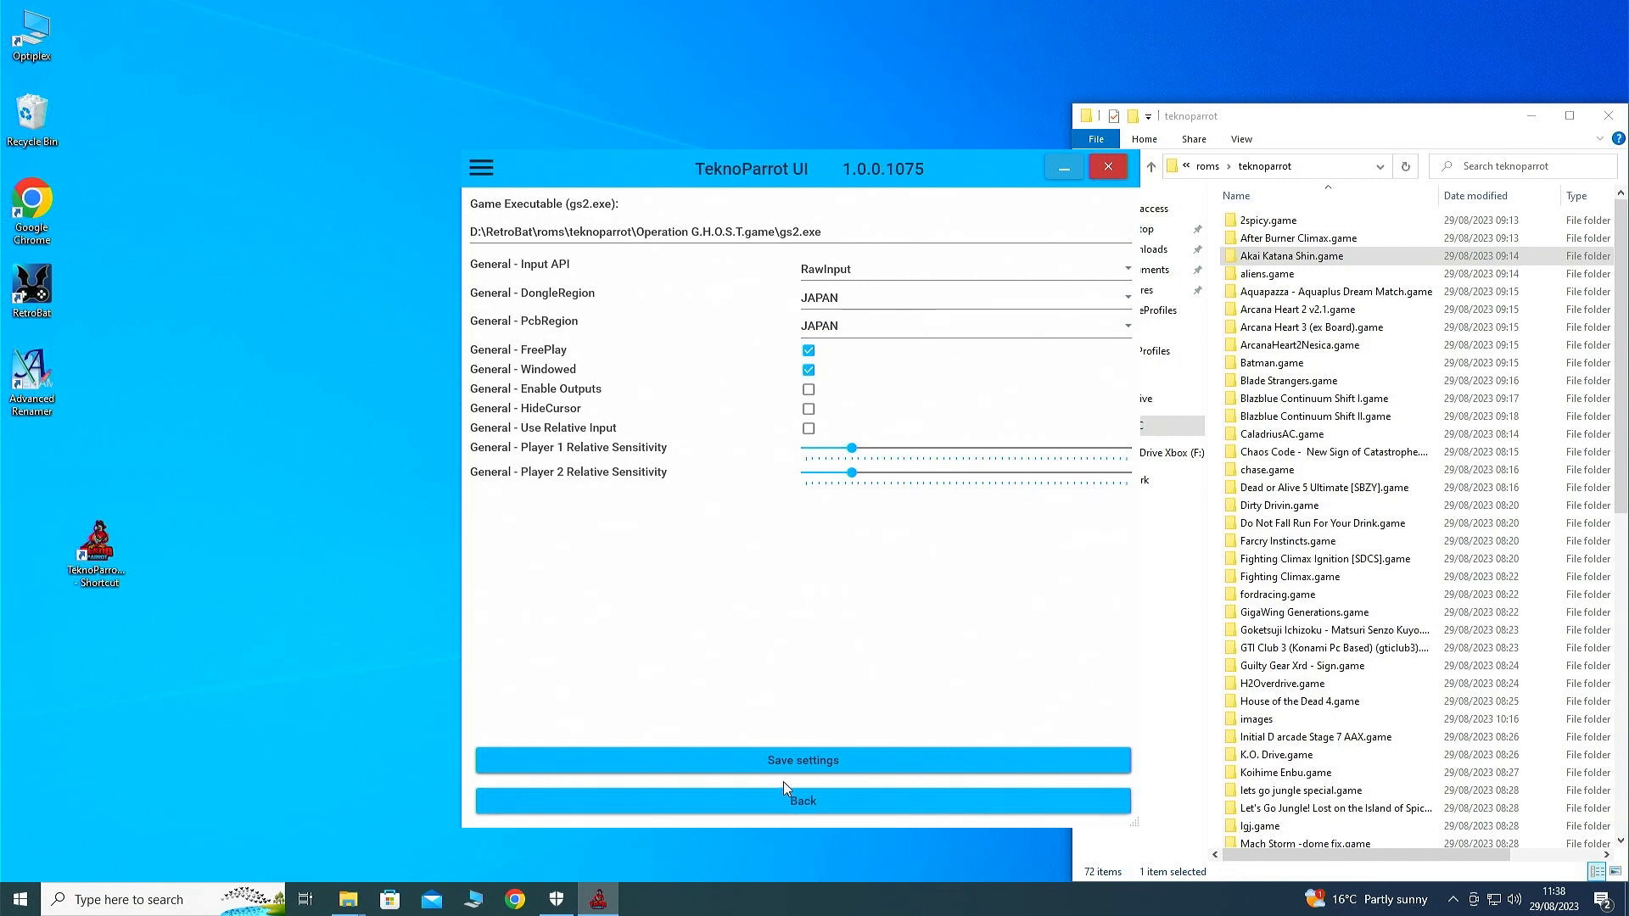
{"action": "left_click", "coordinate": [805, 767]}
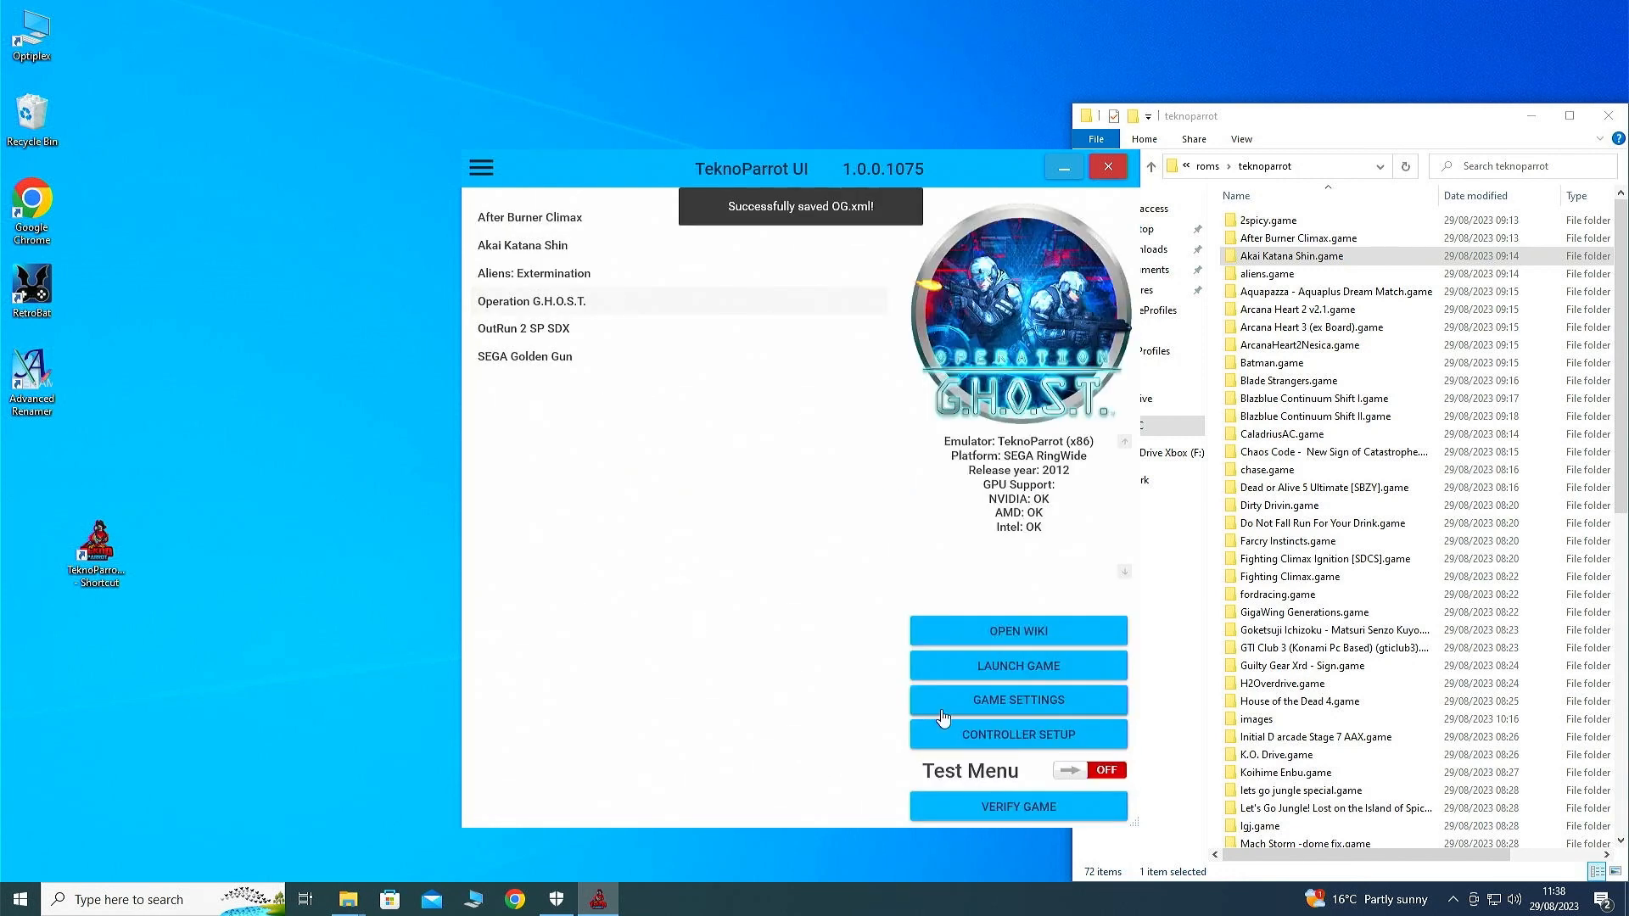
{"action": "left_click", "coordinate": [1001, 669]}
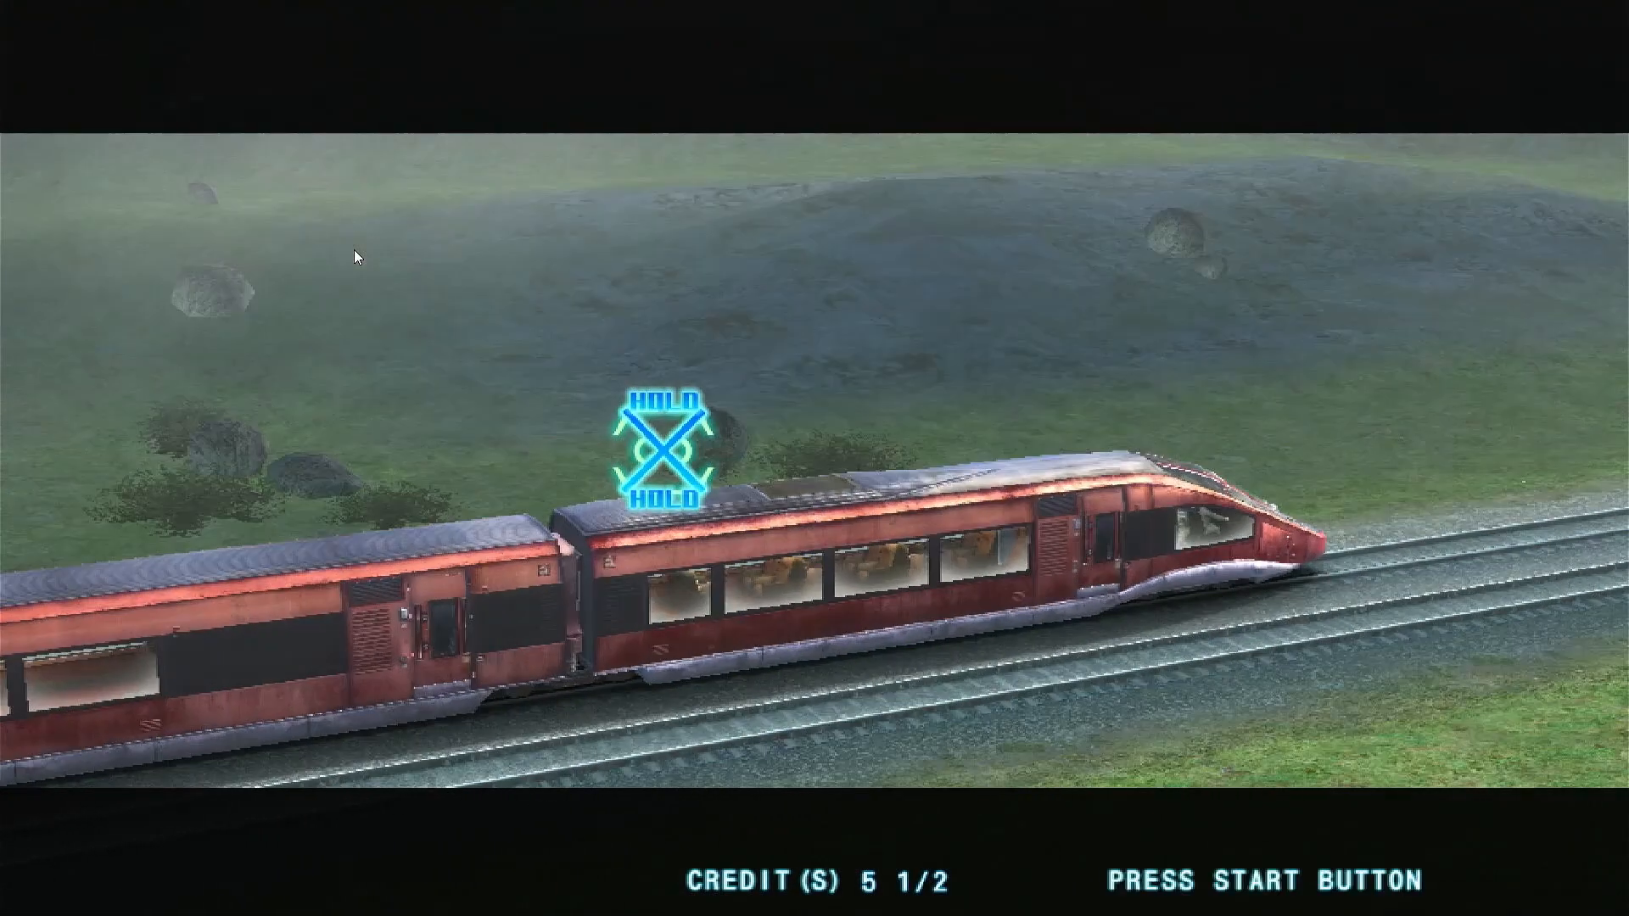
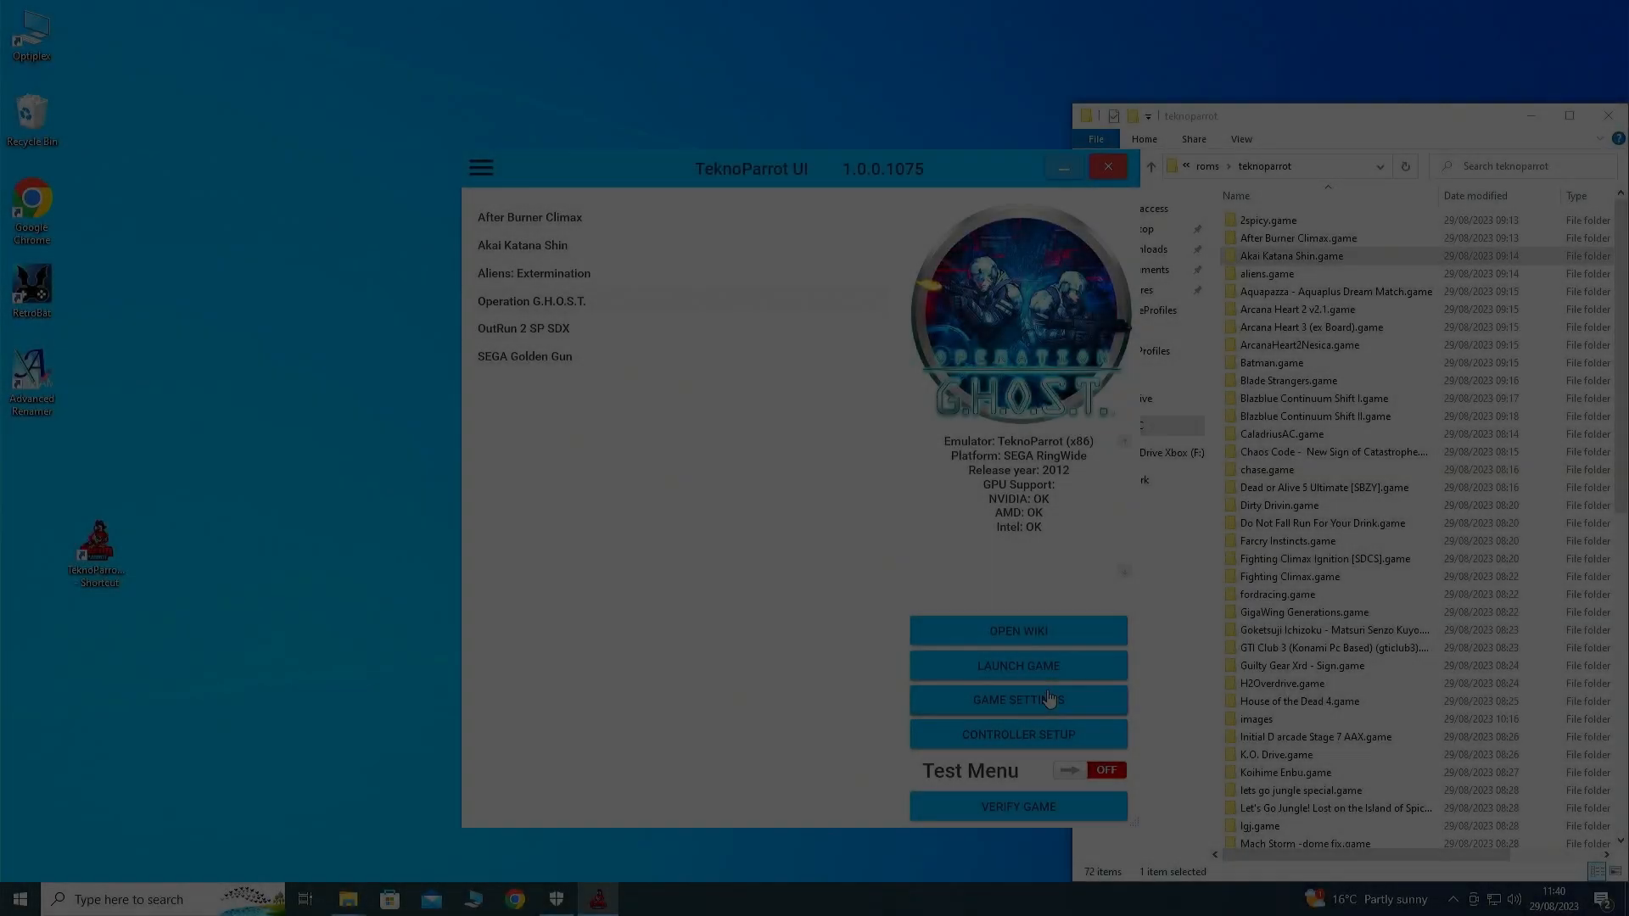
Turn on the HideCursor option for Operation G.H.O.S.T., save, and recheck the game settings
{"action": "left_click", "coordinate": [1050, 698]}
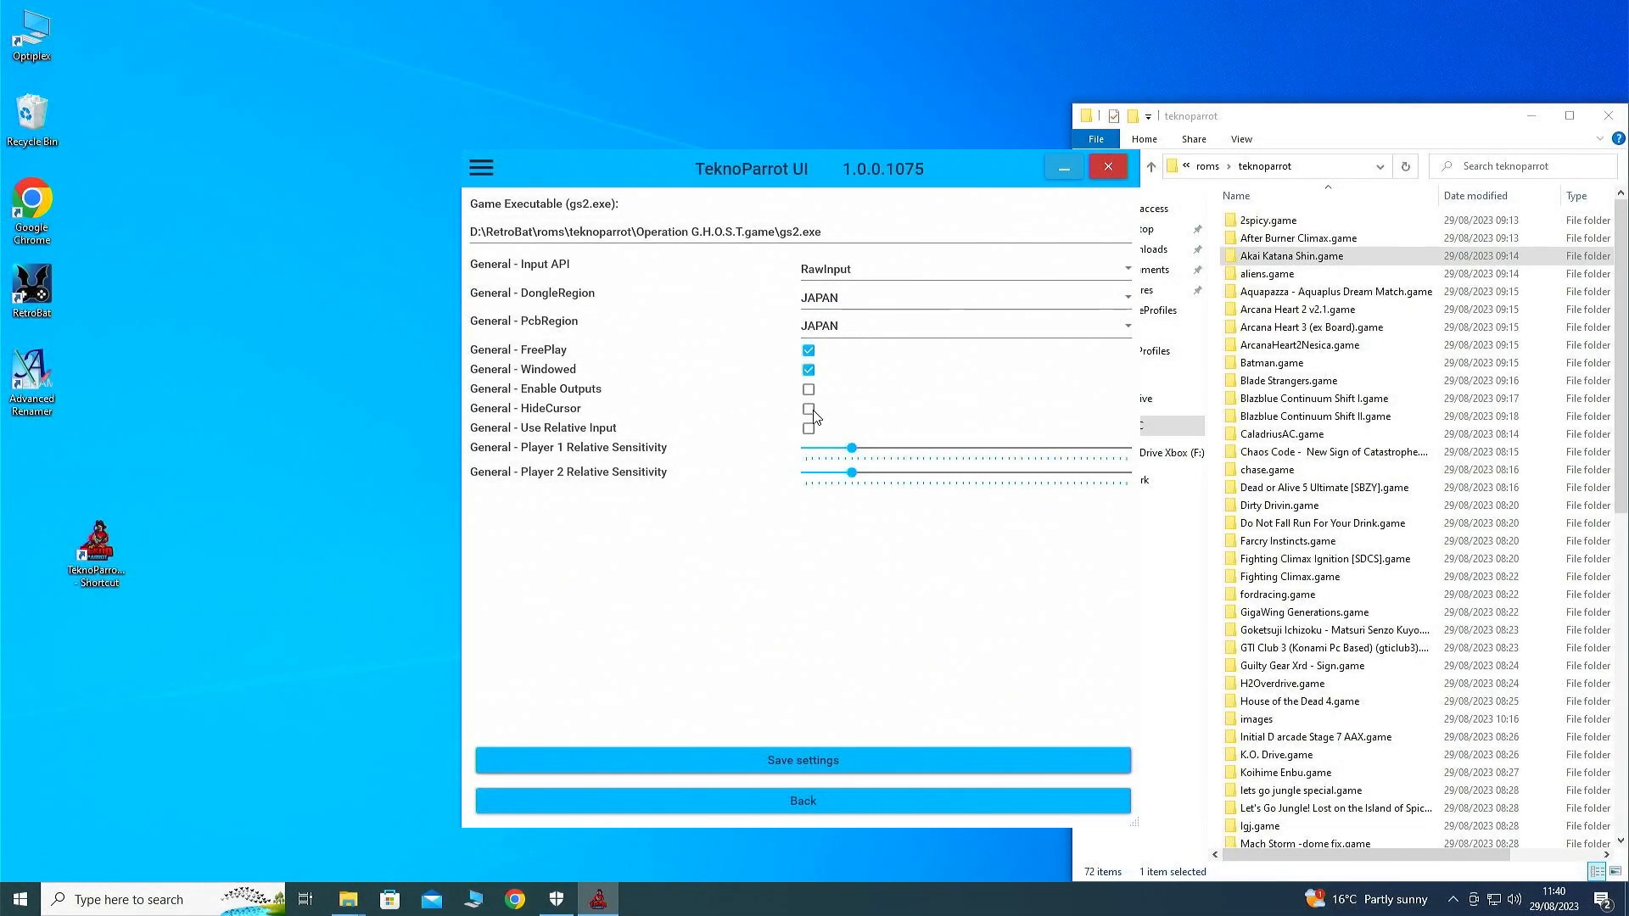
{"action": "left_click", "coordinate": [899, 768]}
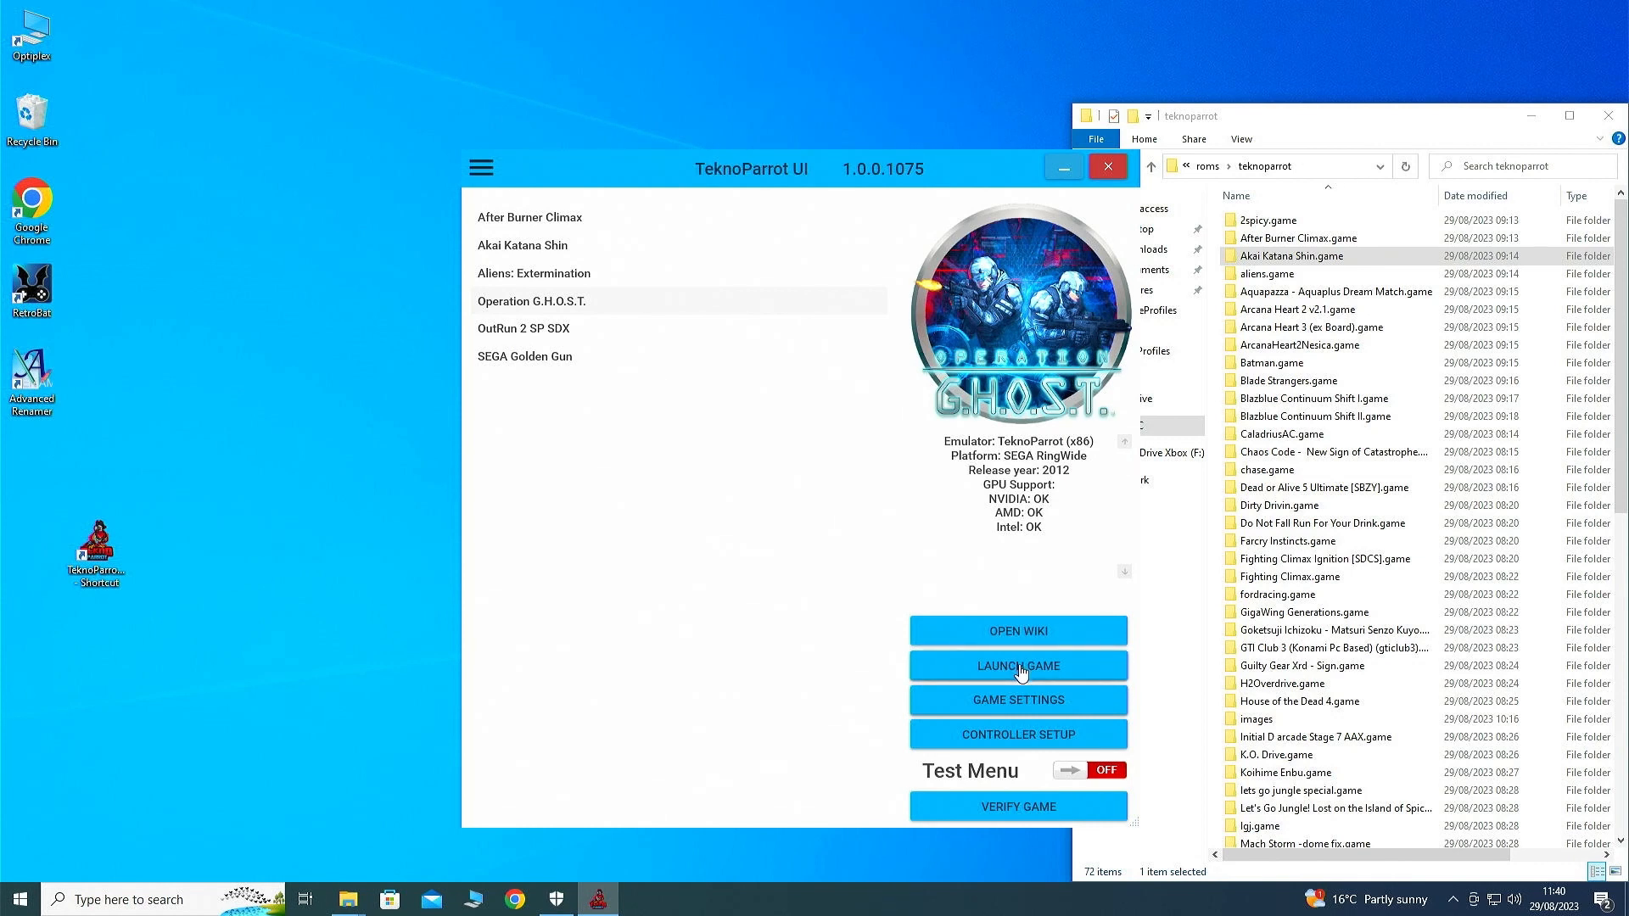
{"action": "left_click", "coordinate": [1025, 701]}
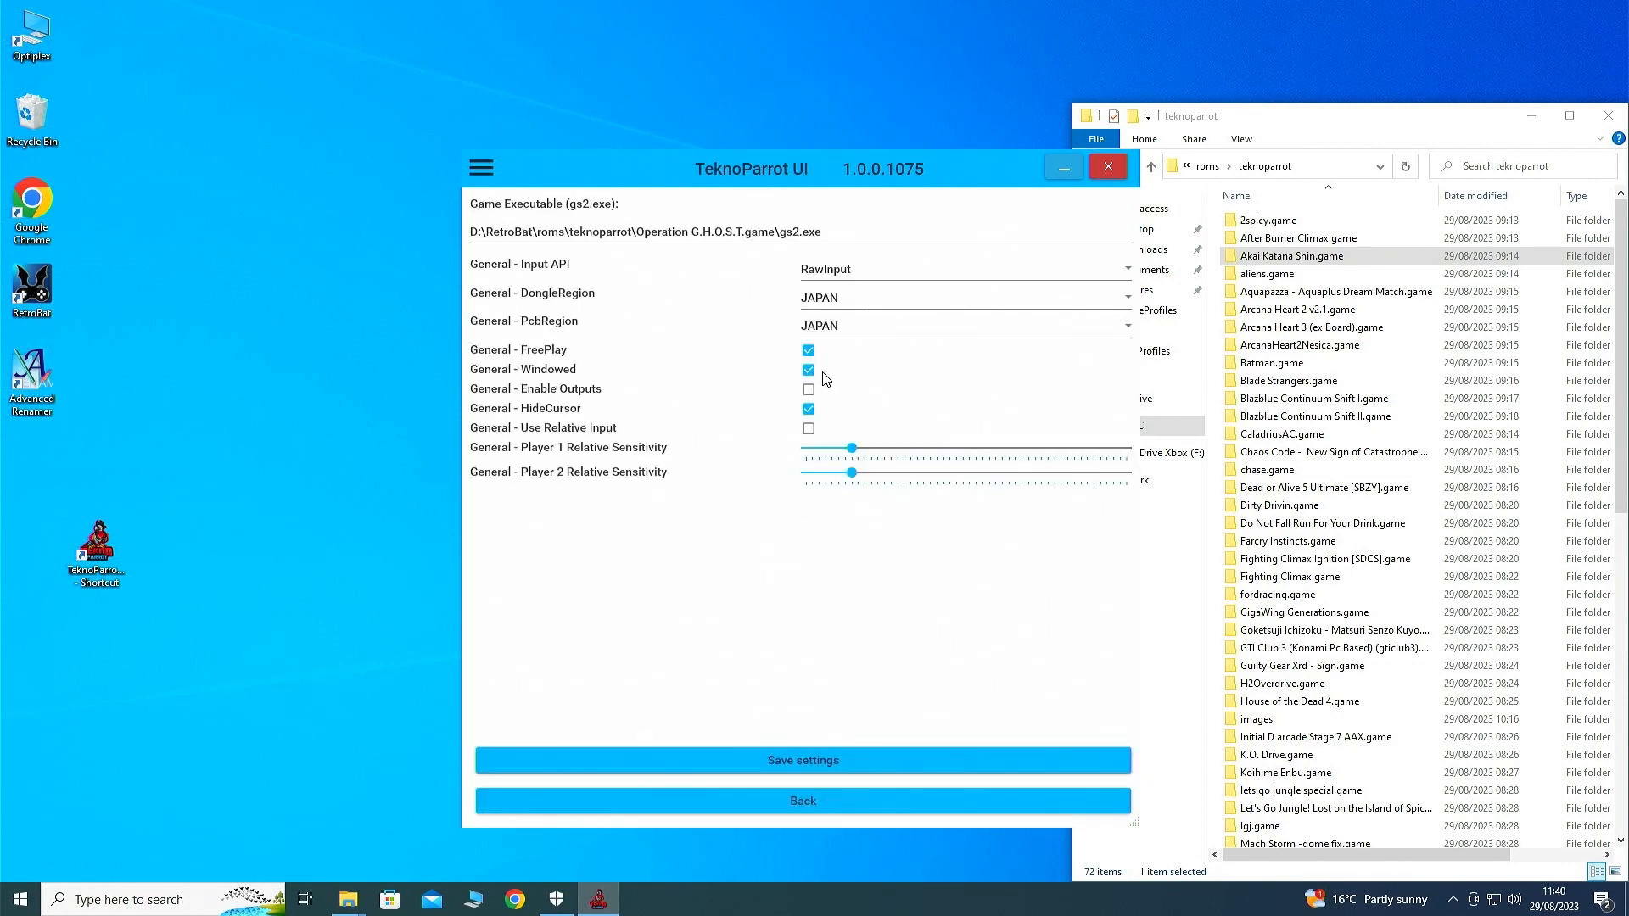
{"action": "left_click", "coordinate": [883, 763]}
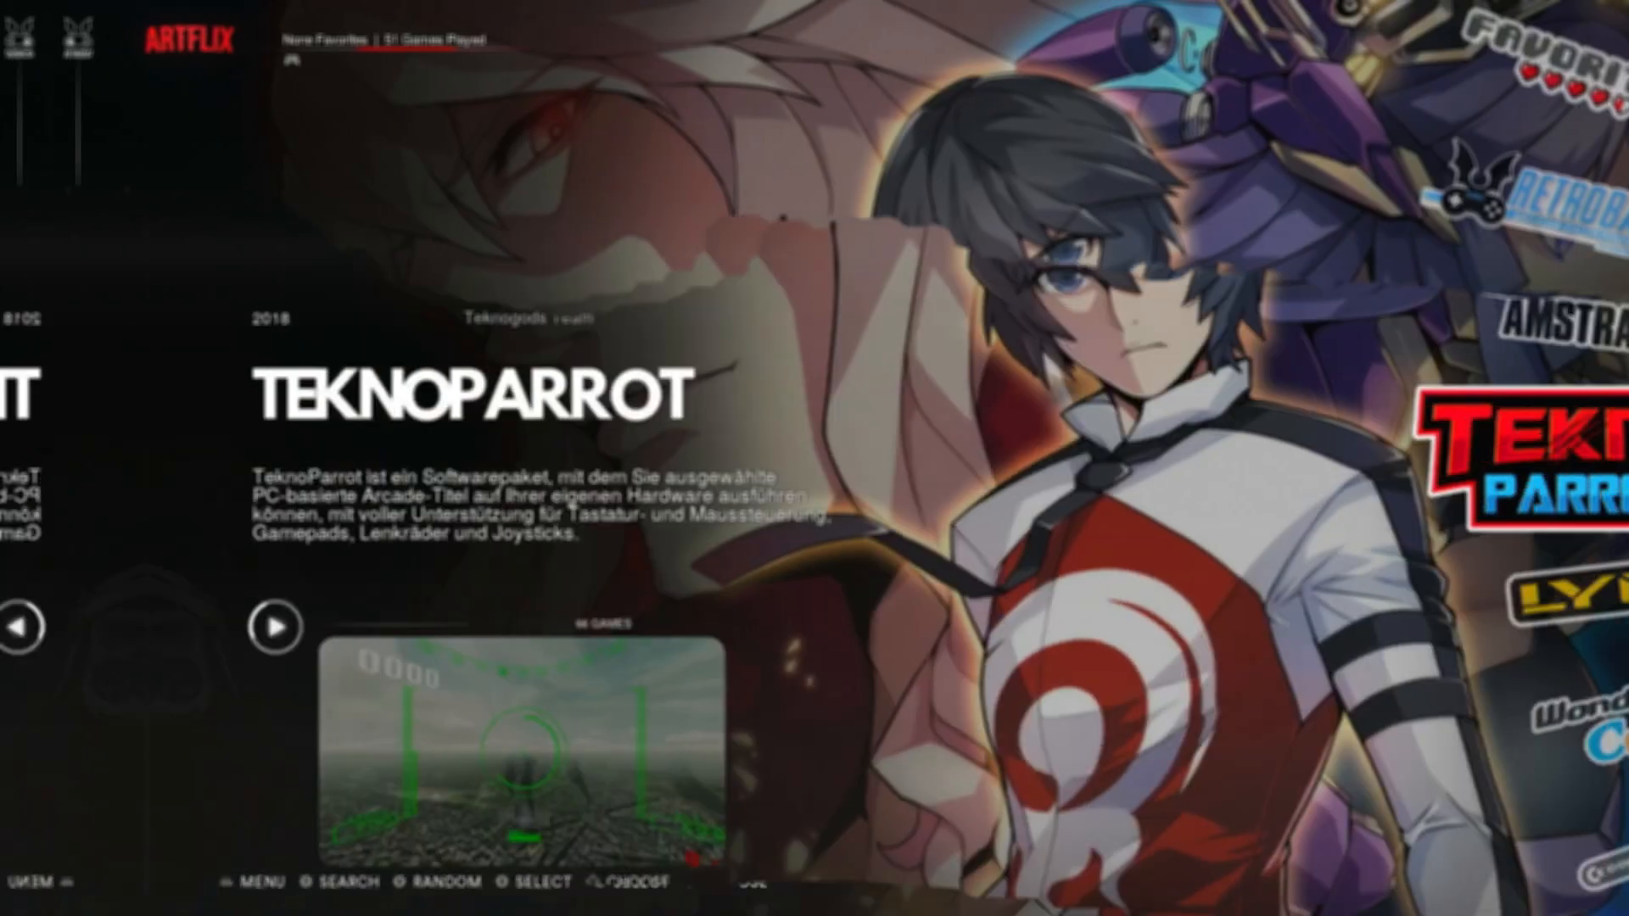
Switch to RetroBat and open the advanced system options of the TeknoParrot game collection to review controller autoconfiguration and video mode
{"action": "key", "text": "Return"}
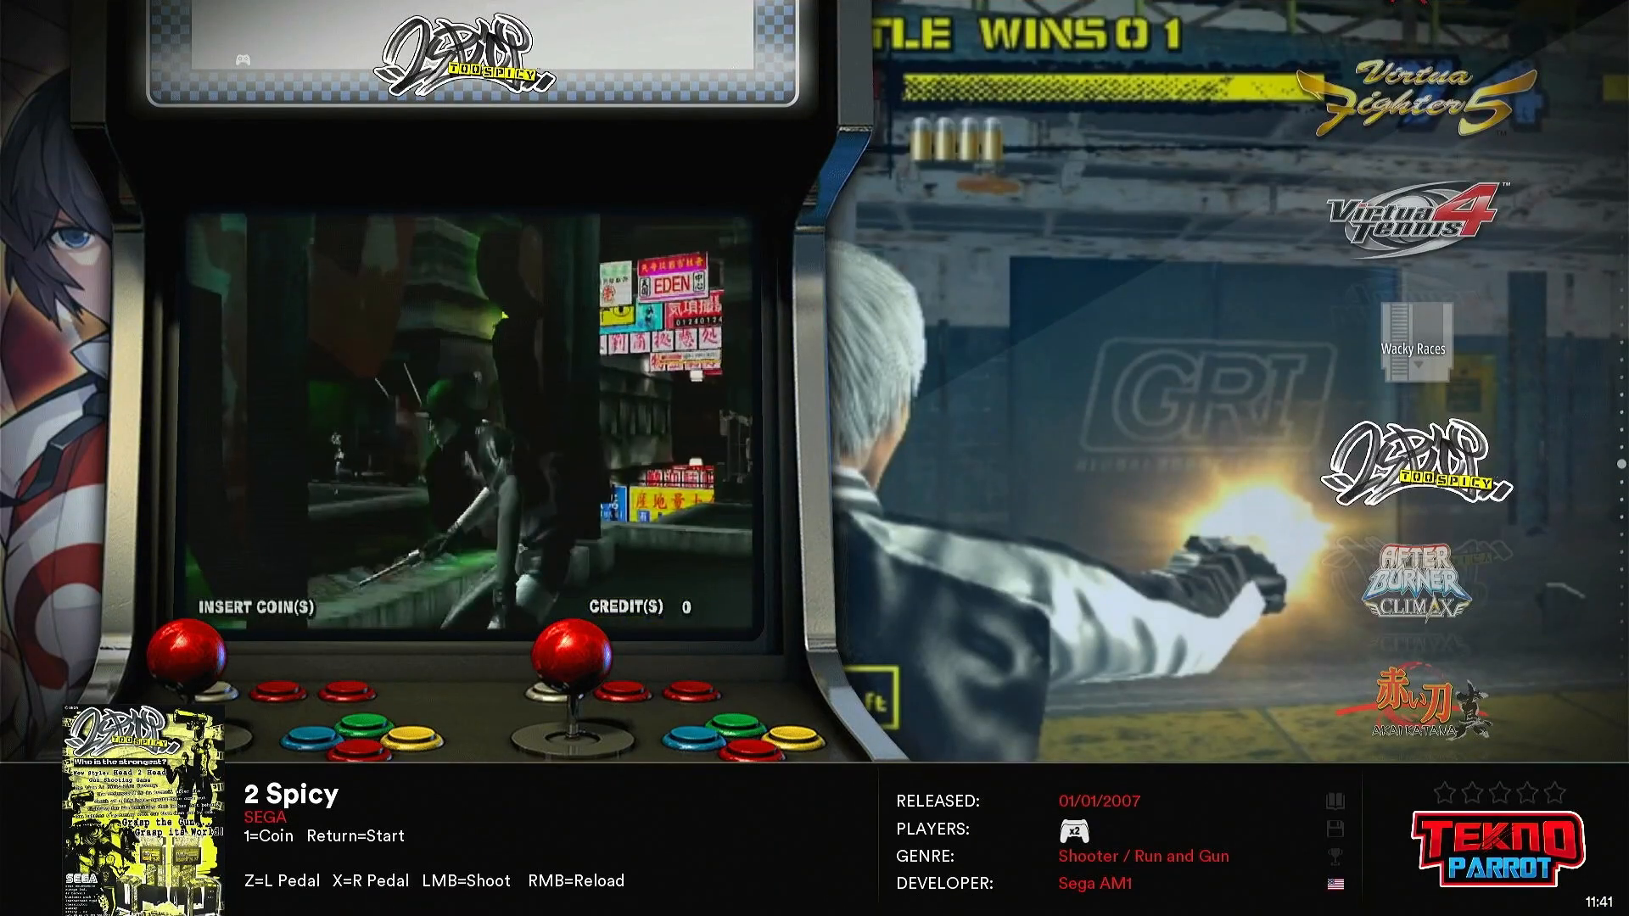
{"action": "key", "text": "BackSpace"}
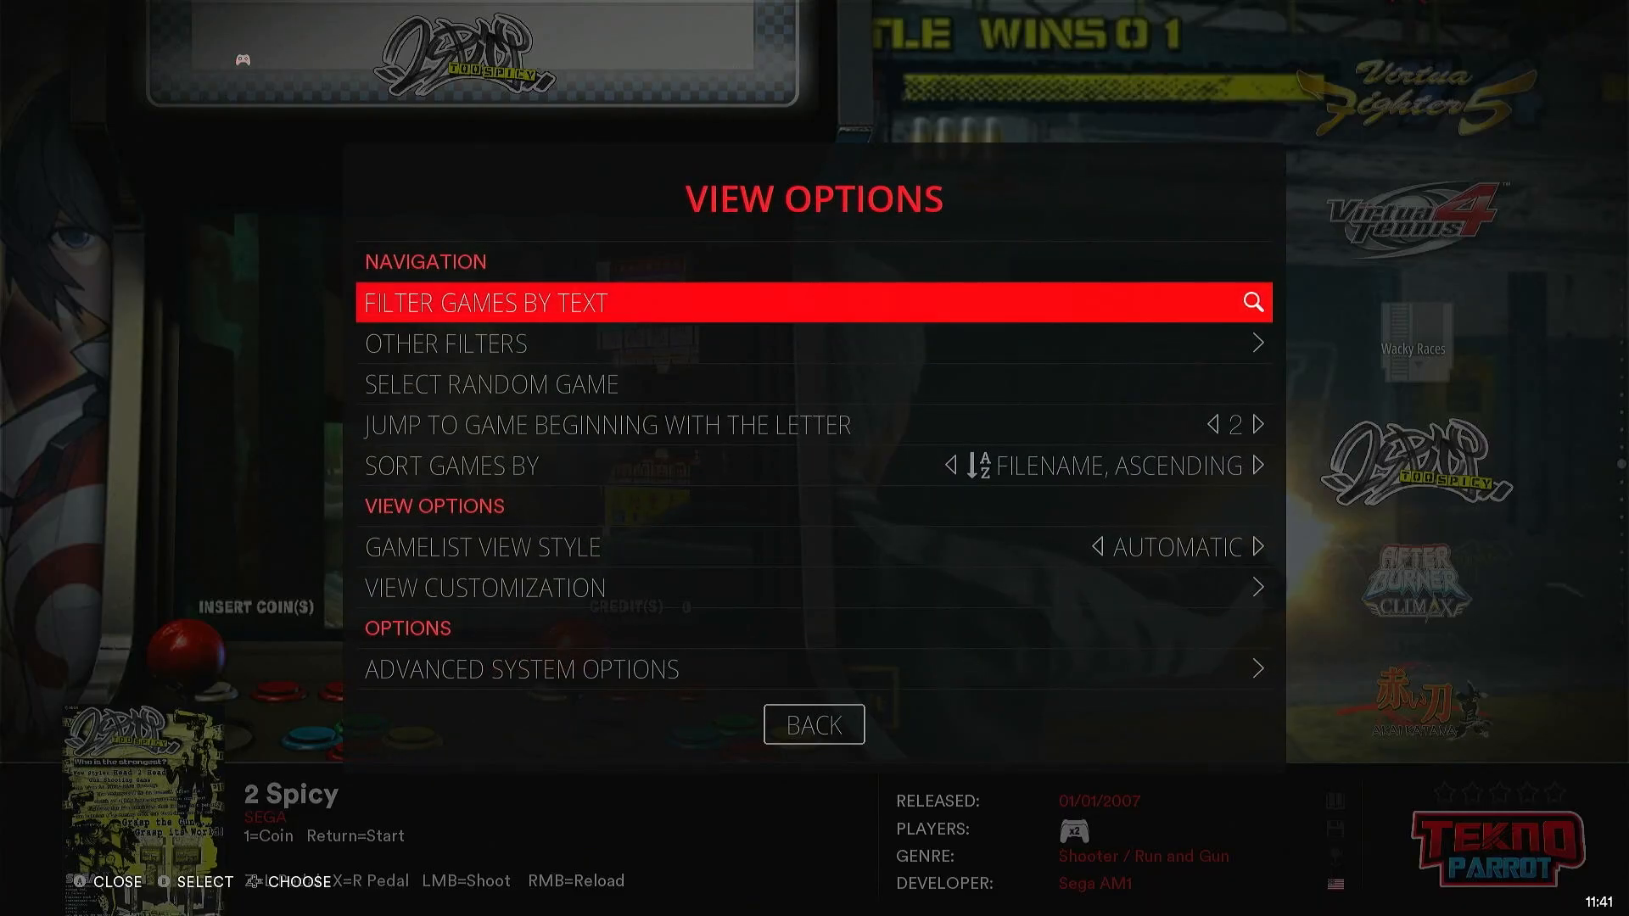
{"action": "key", "text": "Up"}
{"action": "key", "text": "Up"}
{"action": "key", "text": "Return"}
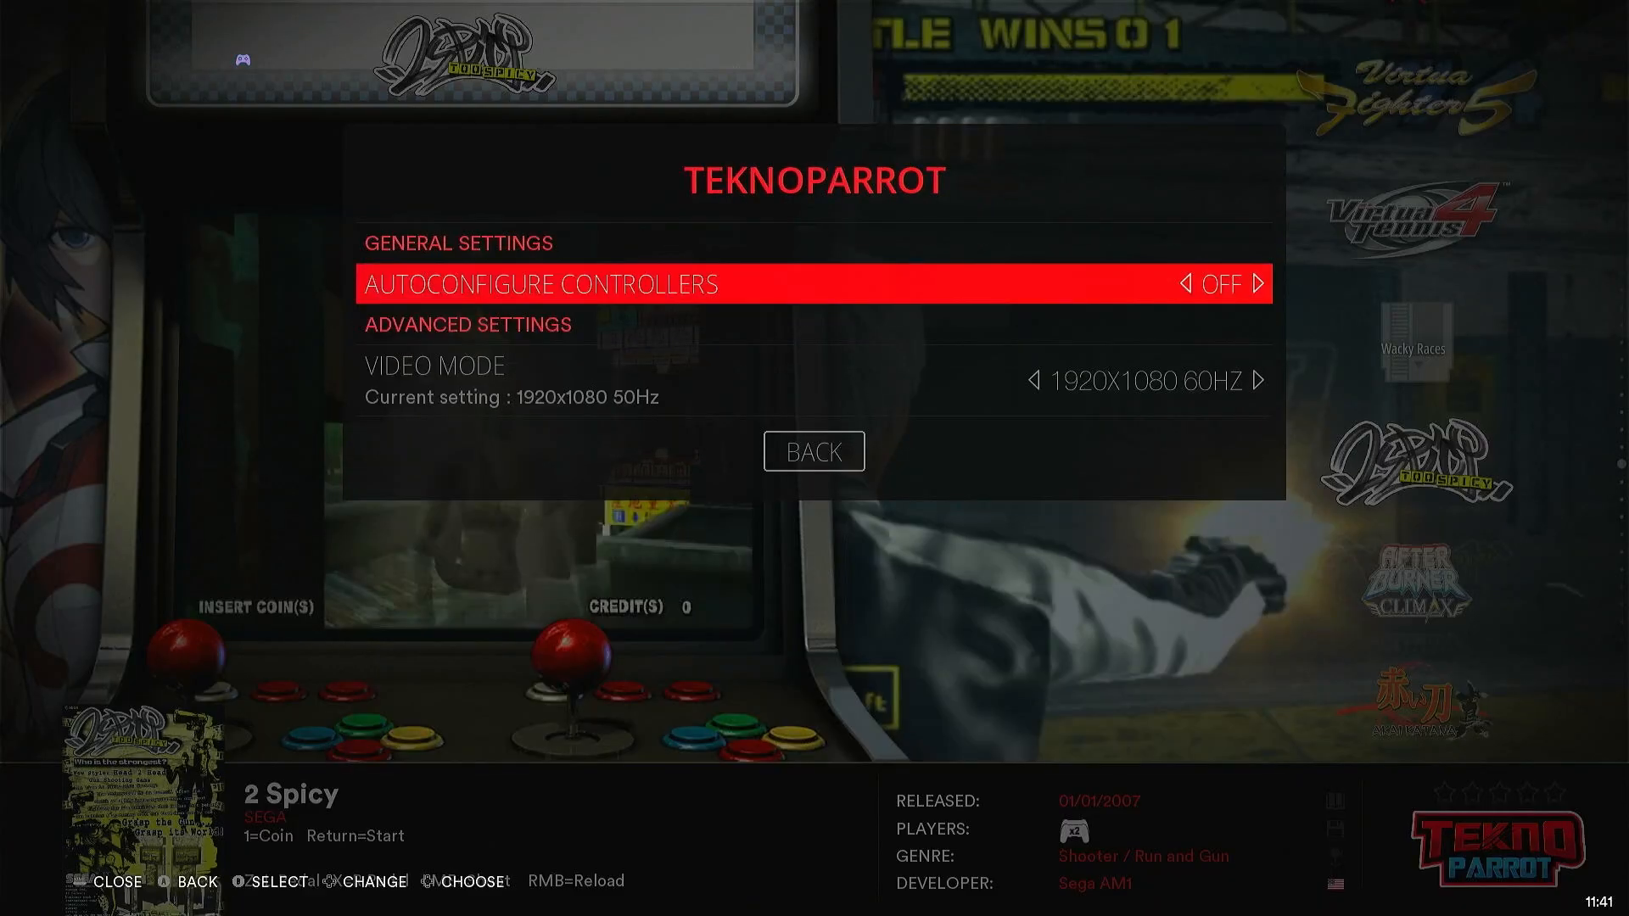
{"action": "key", "text": "Down"}
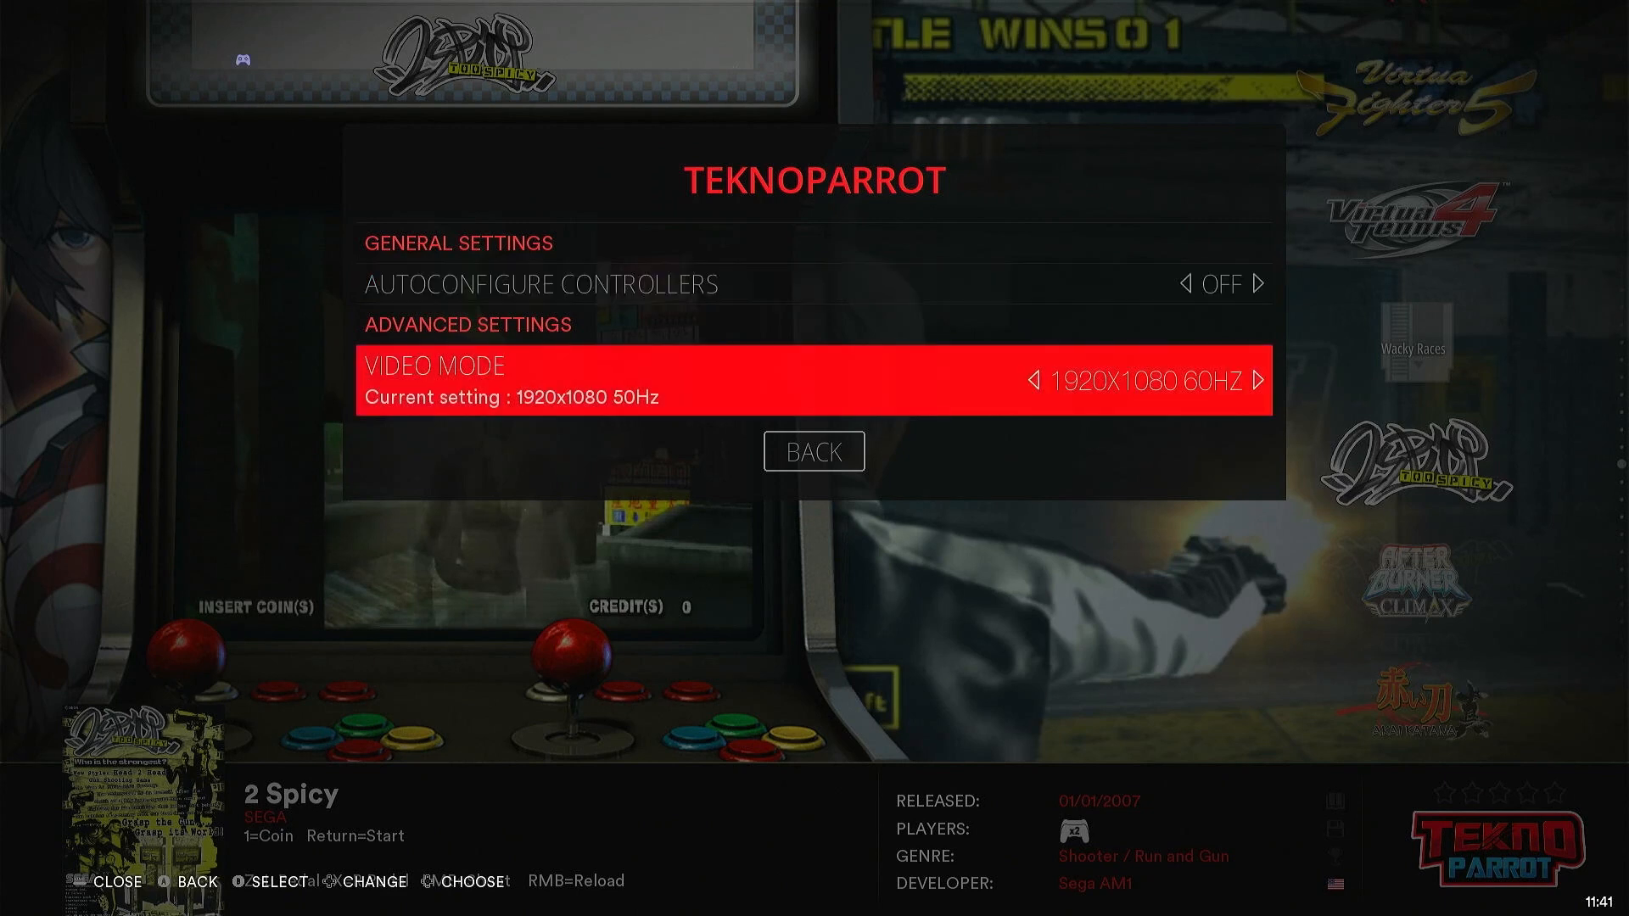
{"action": "key", "text": "Up"}
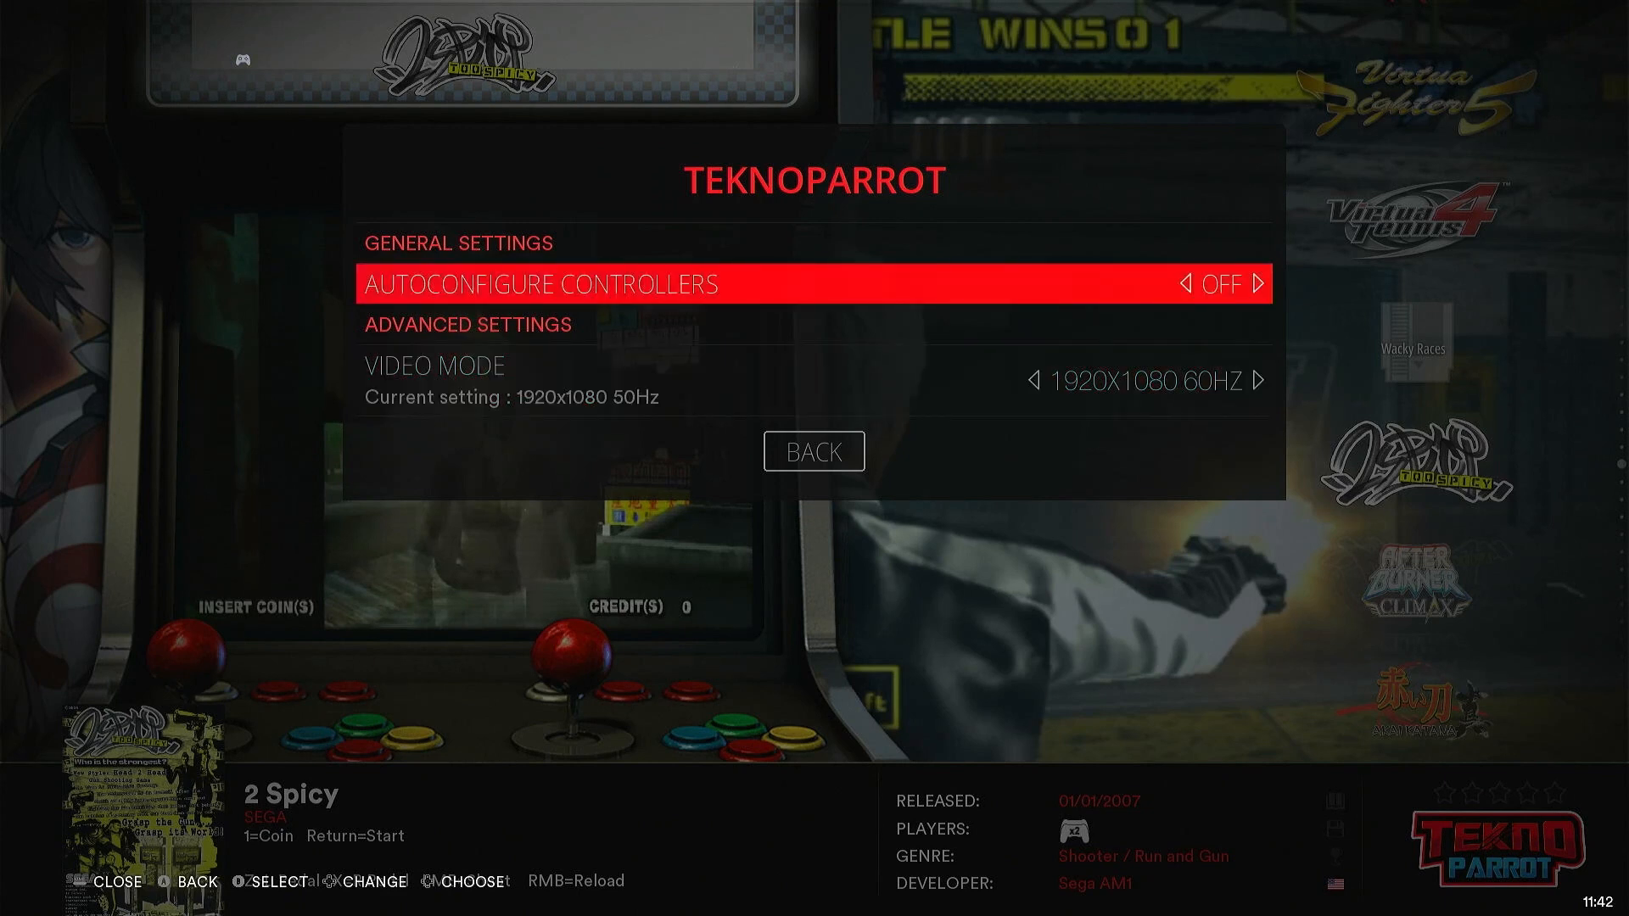
Set Autoconfigure Controllers to OFF for TeknoParrot and close the view options
{"action": "key", "text": "Return"}
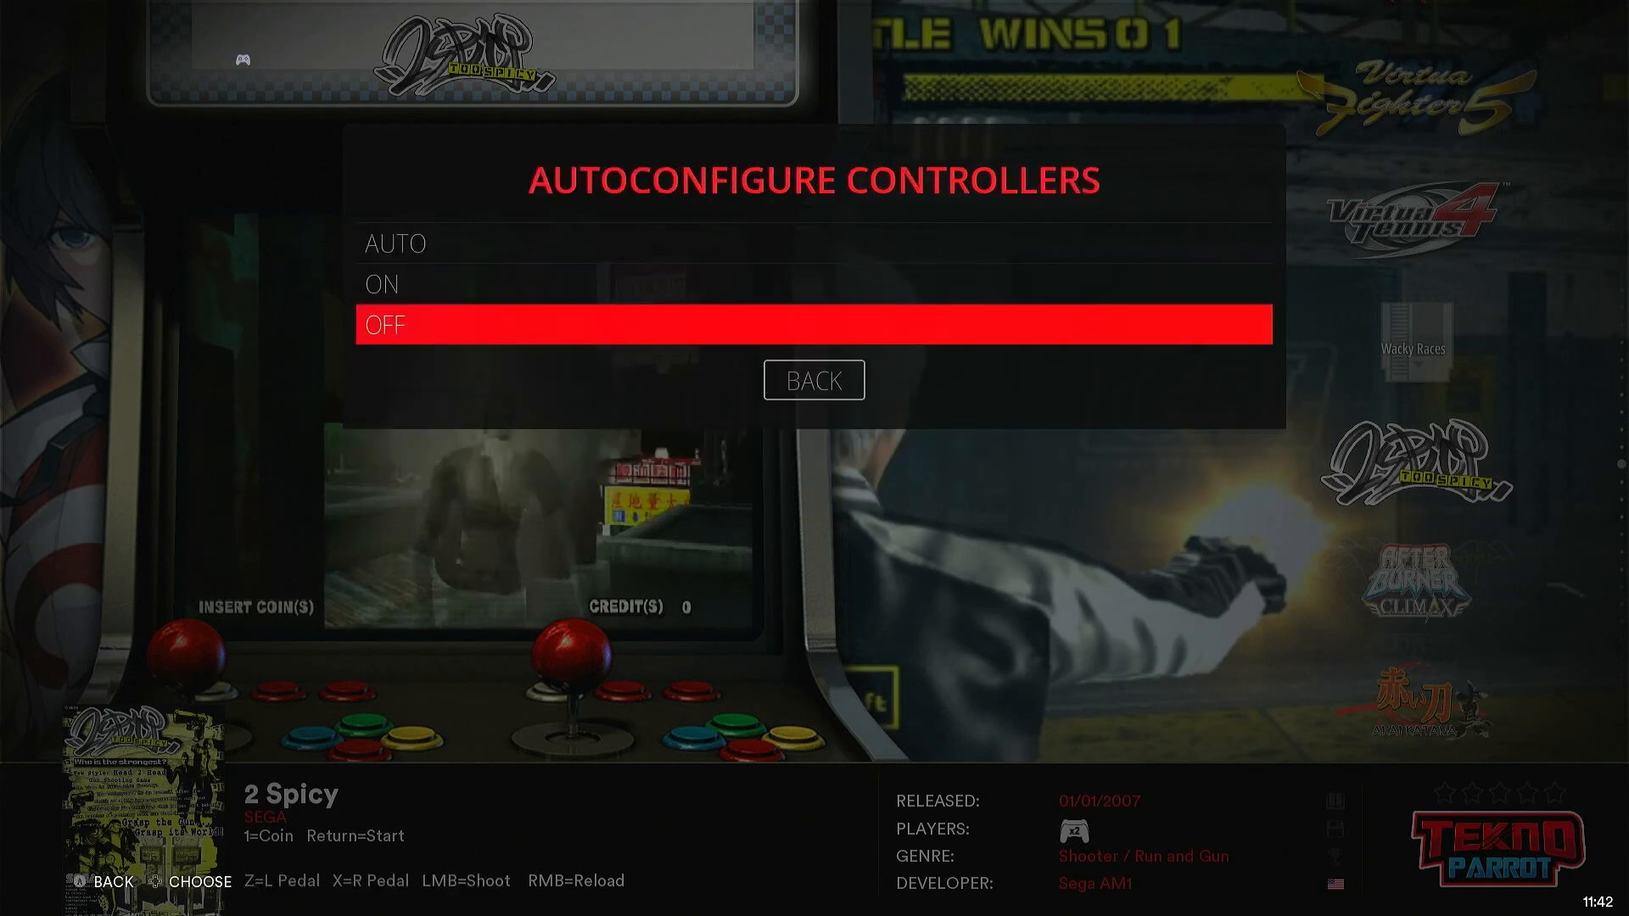
{"action": "key", "text": "Up"}
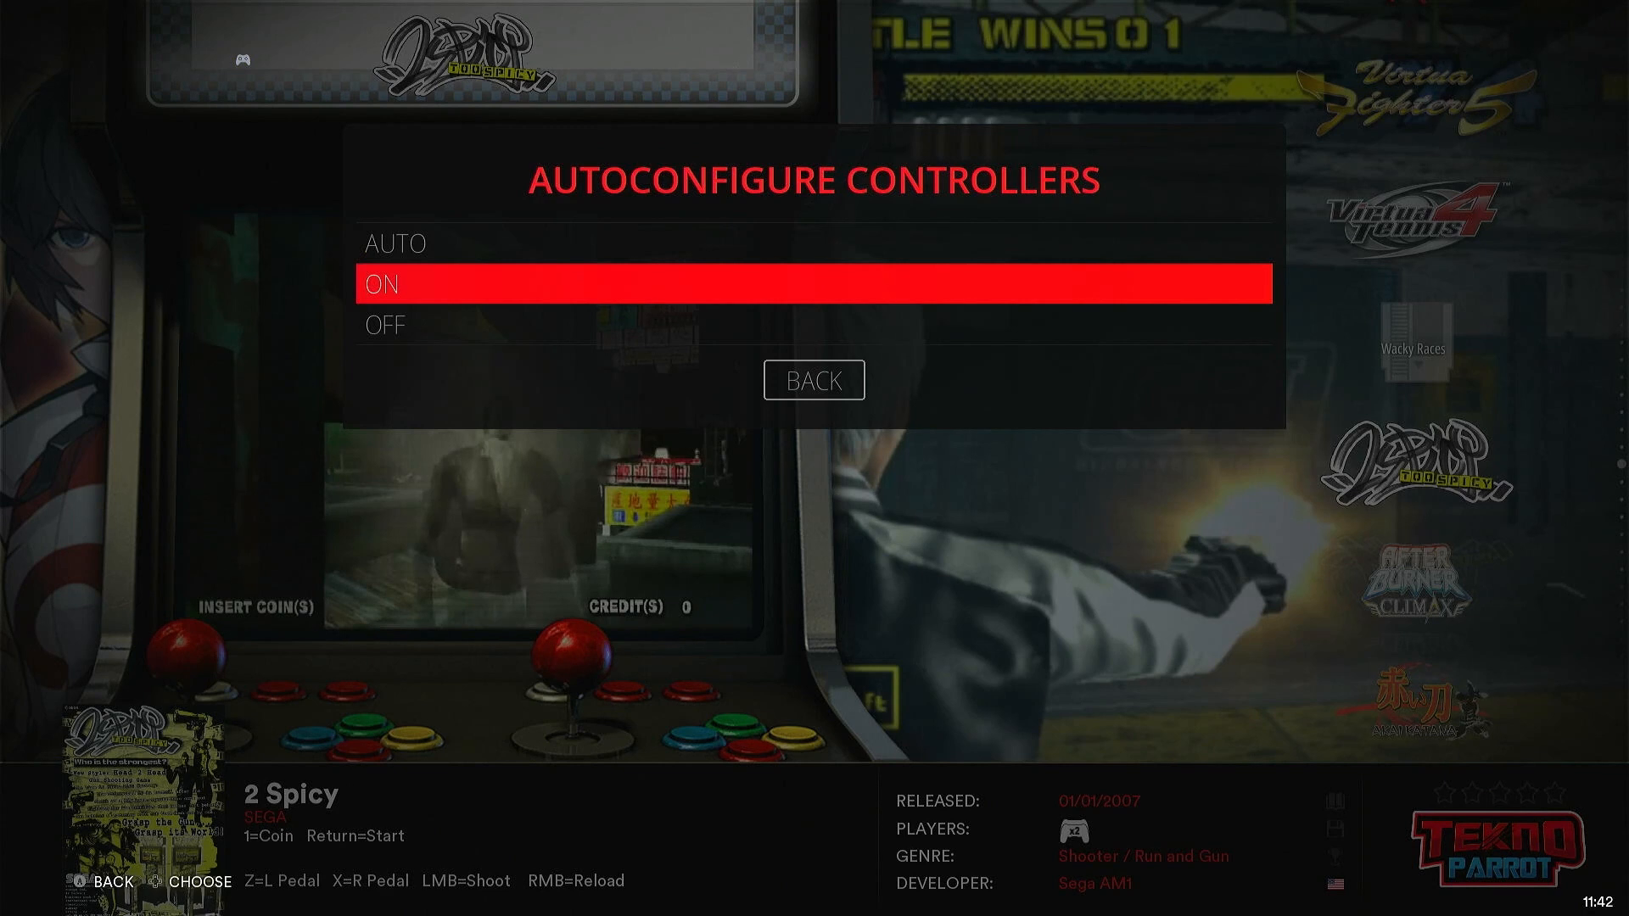
{"action": "key", "text": "Up"}
{"action": "key", "text": "Down"}
{"action": "key", "text": "Down"}
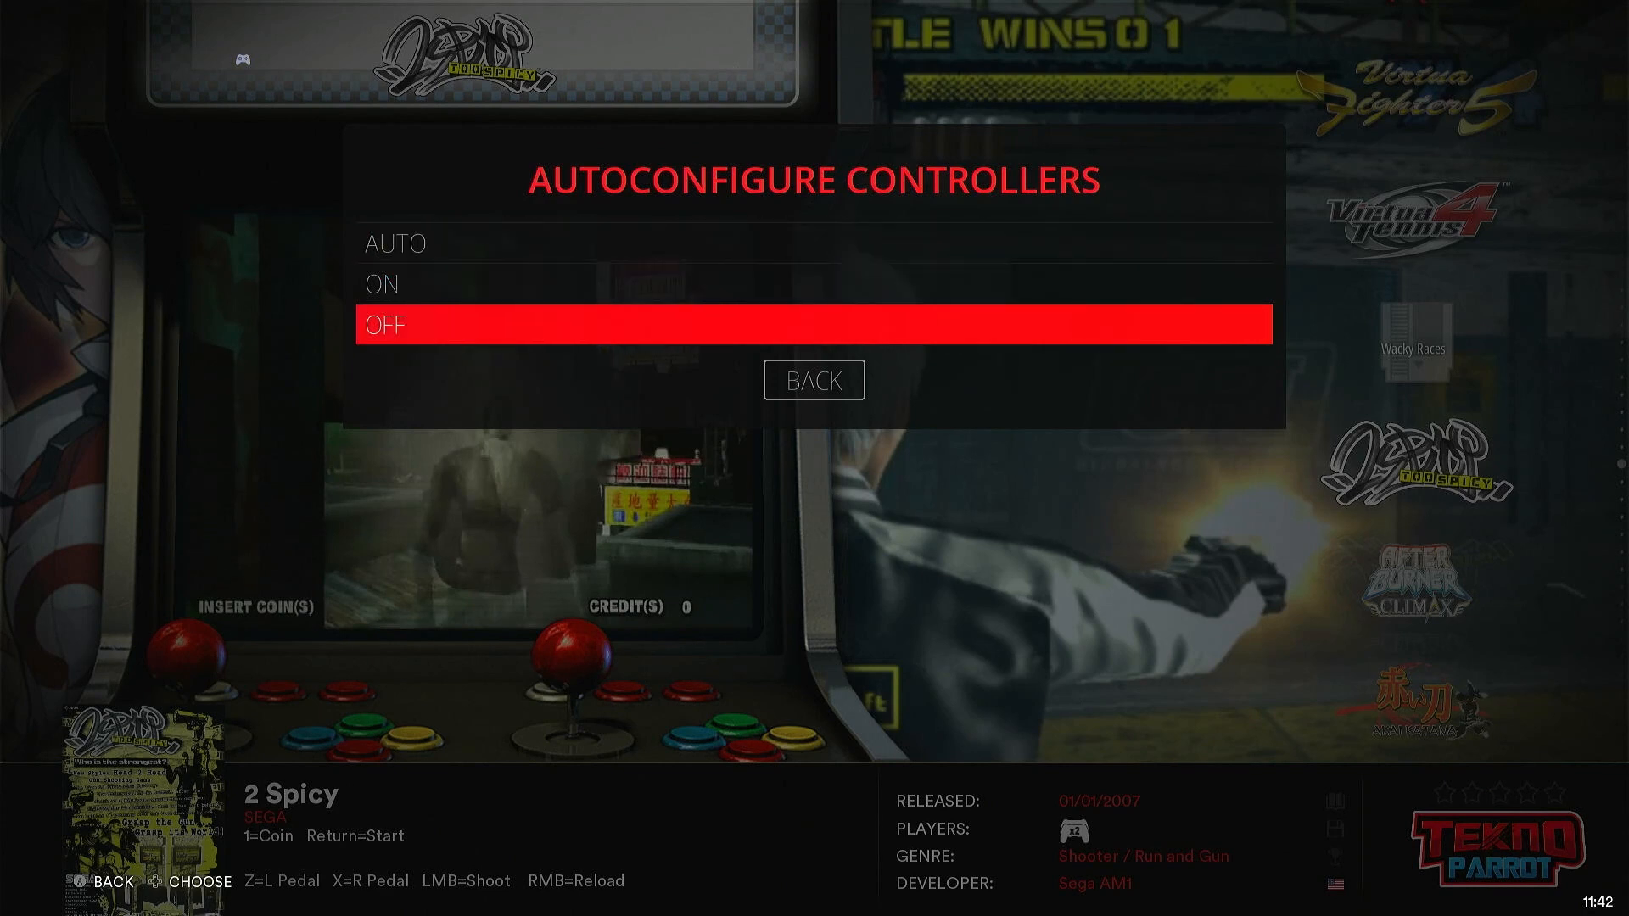
{"action": "key", "text": "Up"}
{"action": "key", "text": "Down"}
{"action": "key", "text": "Return"}
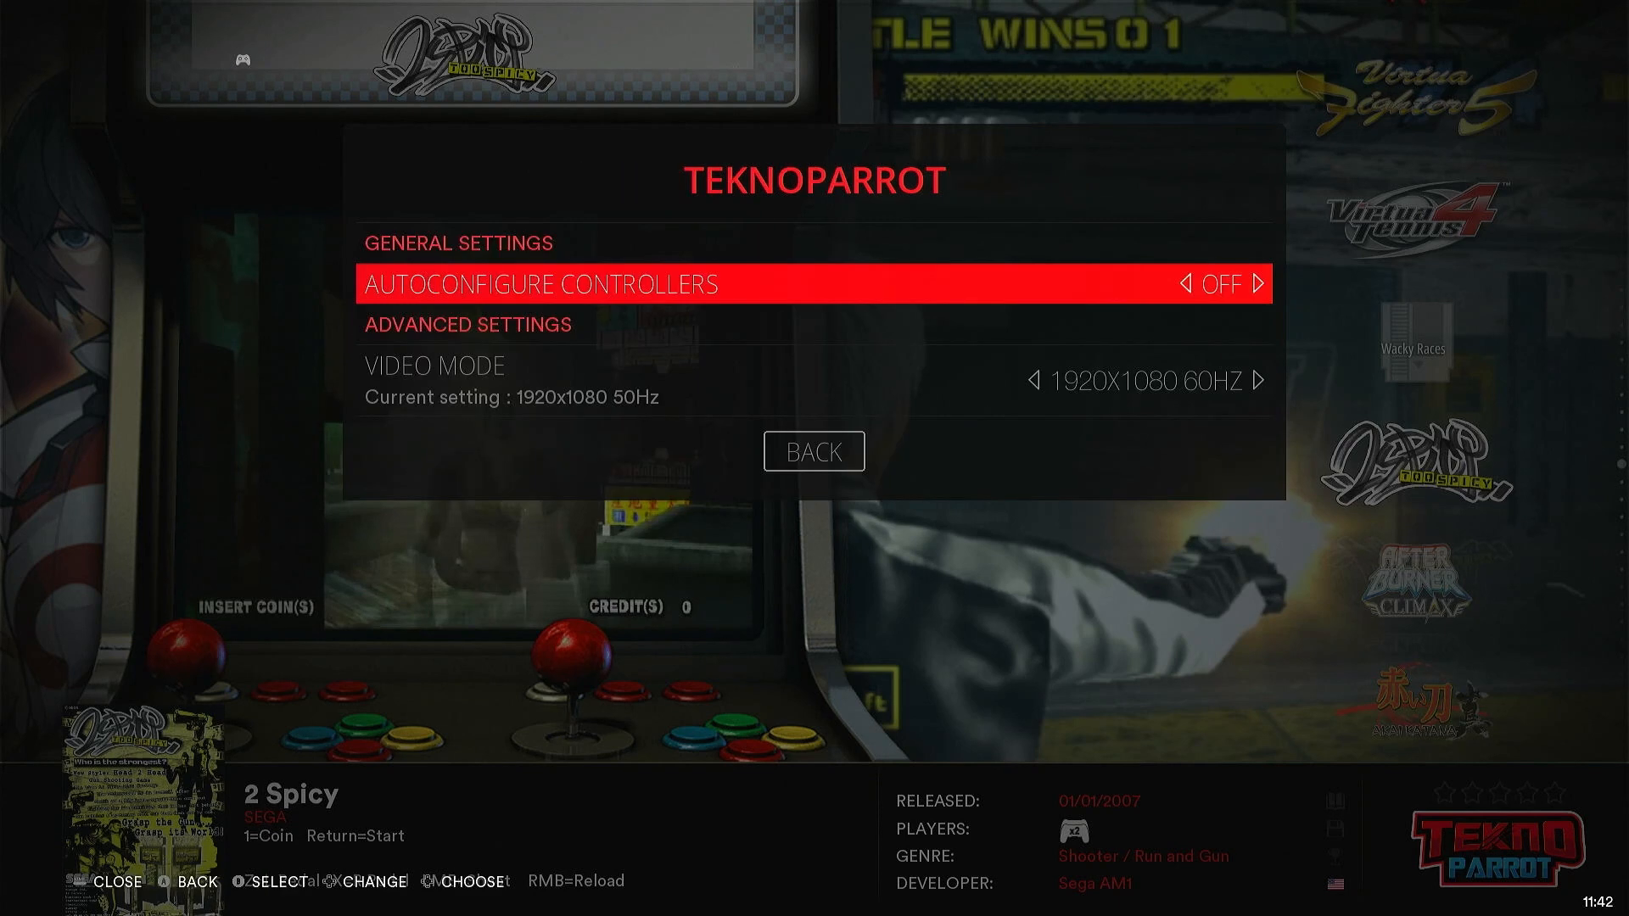
{"action": "key", "text": "Escape"}
{"action": "key", "text": "Escape"}
Find Operation G.H.O.S.T. in the TeknoParrot game list and launch it to test it from RetroBat
{"action": "key", "text": "Page_Down"}
{"action": "key", "text": "Page_Down"}
{"action": "key", "text": "Page_Down"}
{"action": "key", "text": "Page_Down"}
{"action": "key", "text": "Page_Down"}
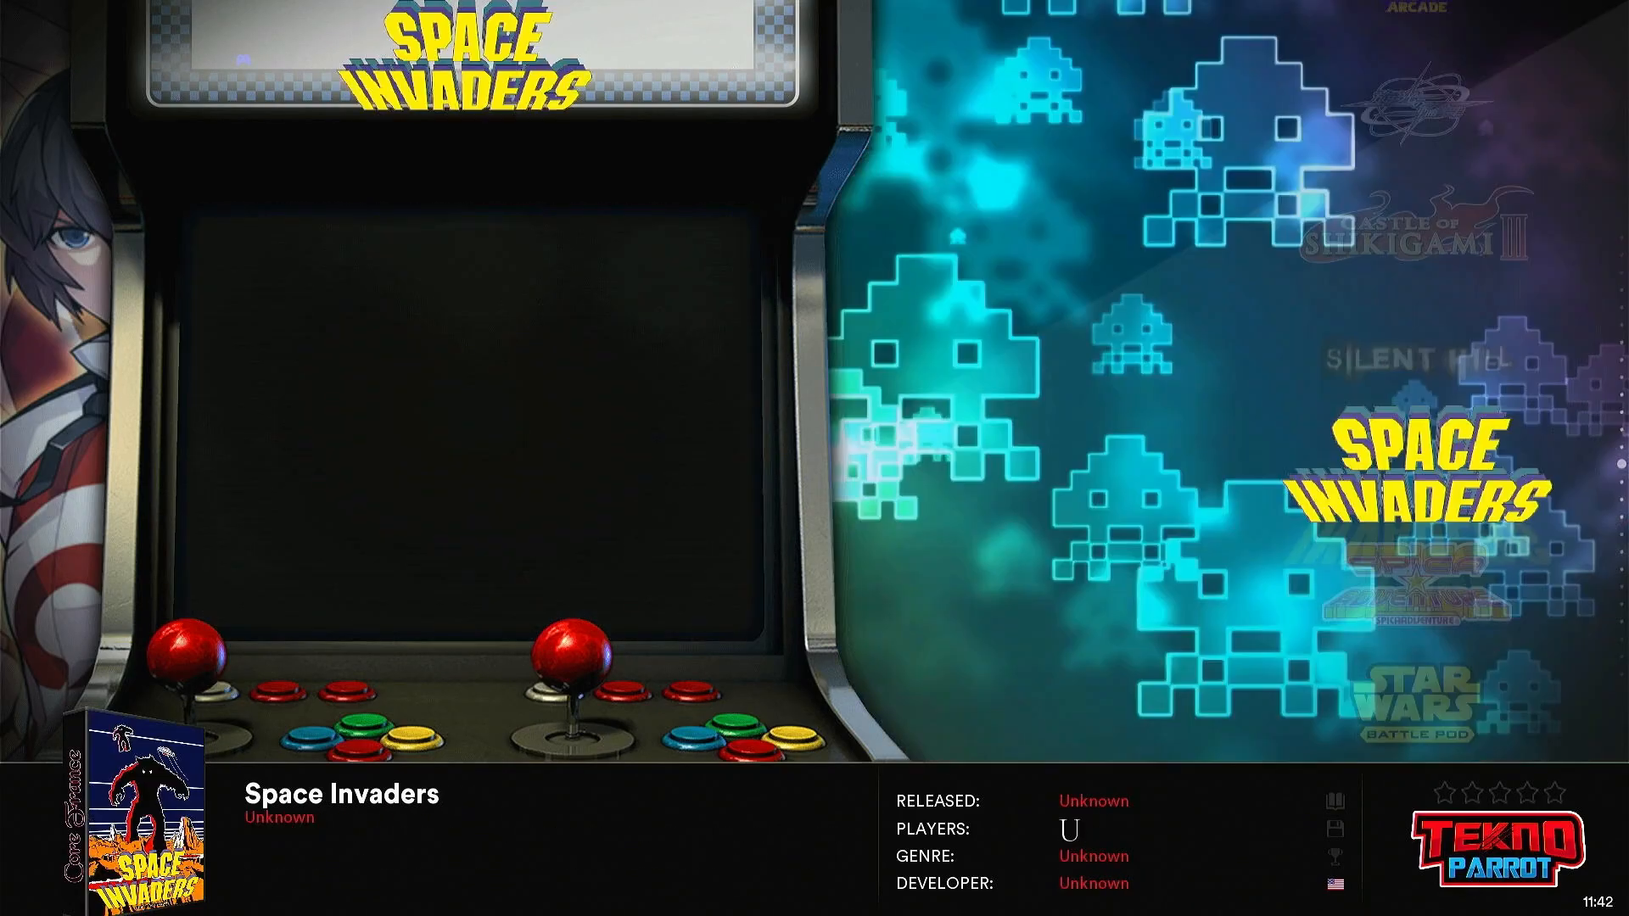
{"action": "key", "text": "Page_Up"}
{"action": "key", "text": "Page_Up"}
{"action": "key", "text": "Page_Up"}
{"action": "key", "text": "Page_Up"}
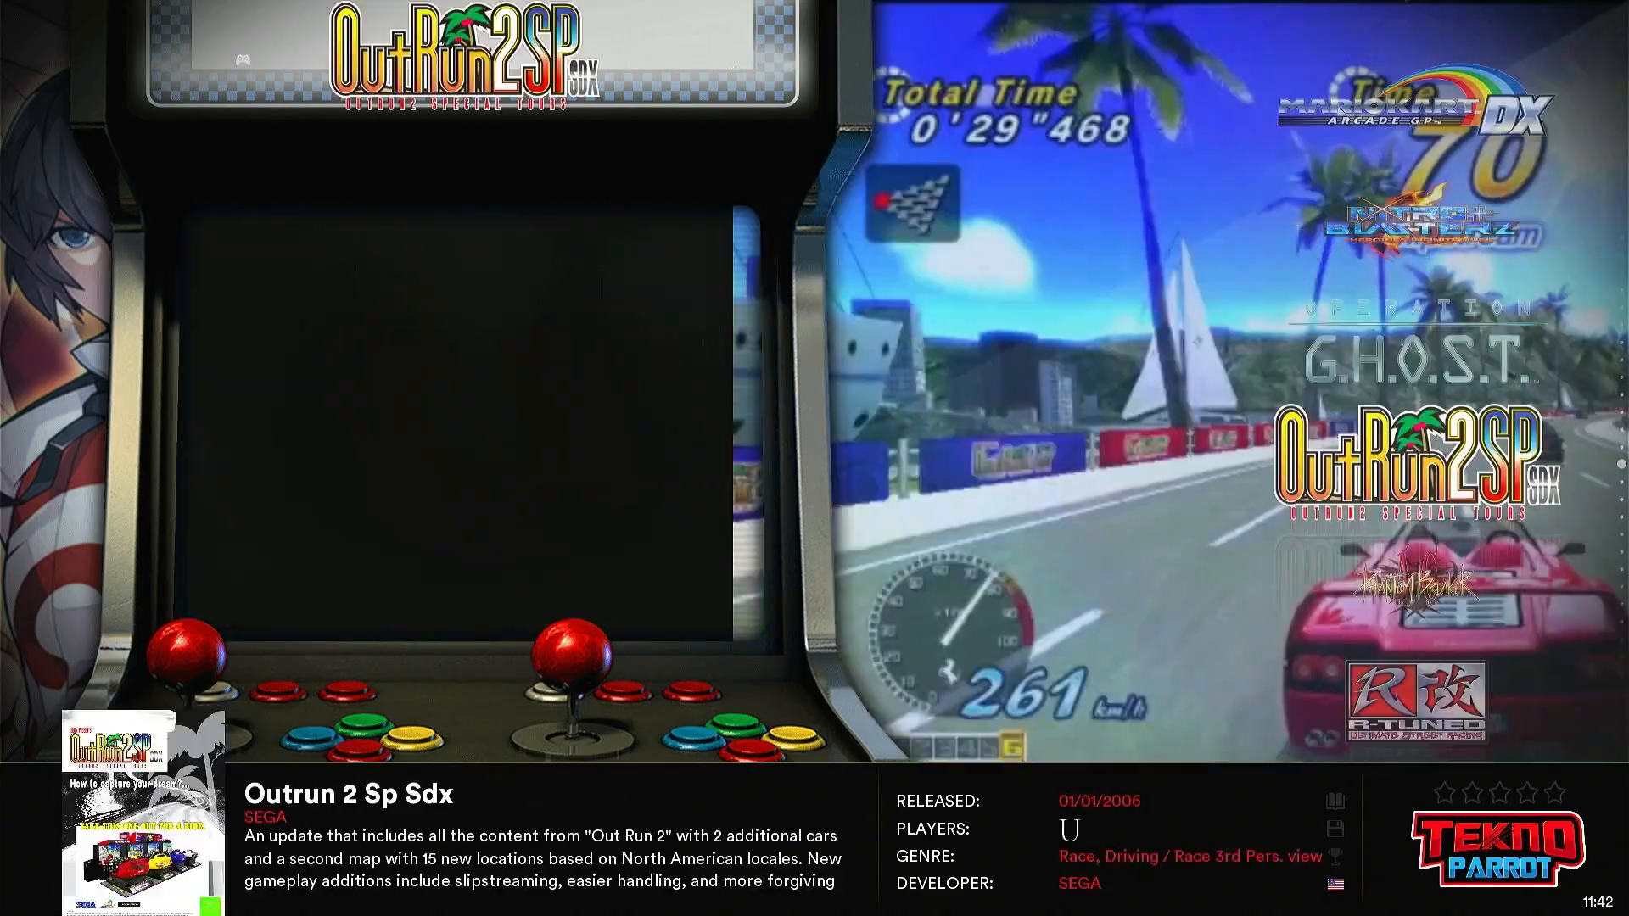
{"action": "key", "text": "Return"}
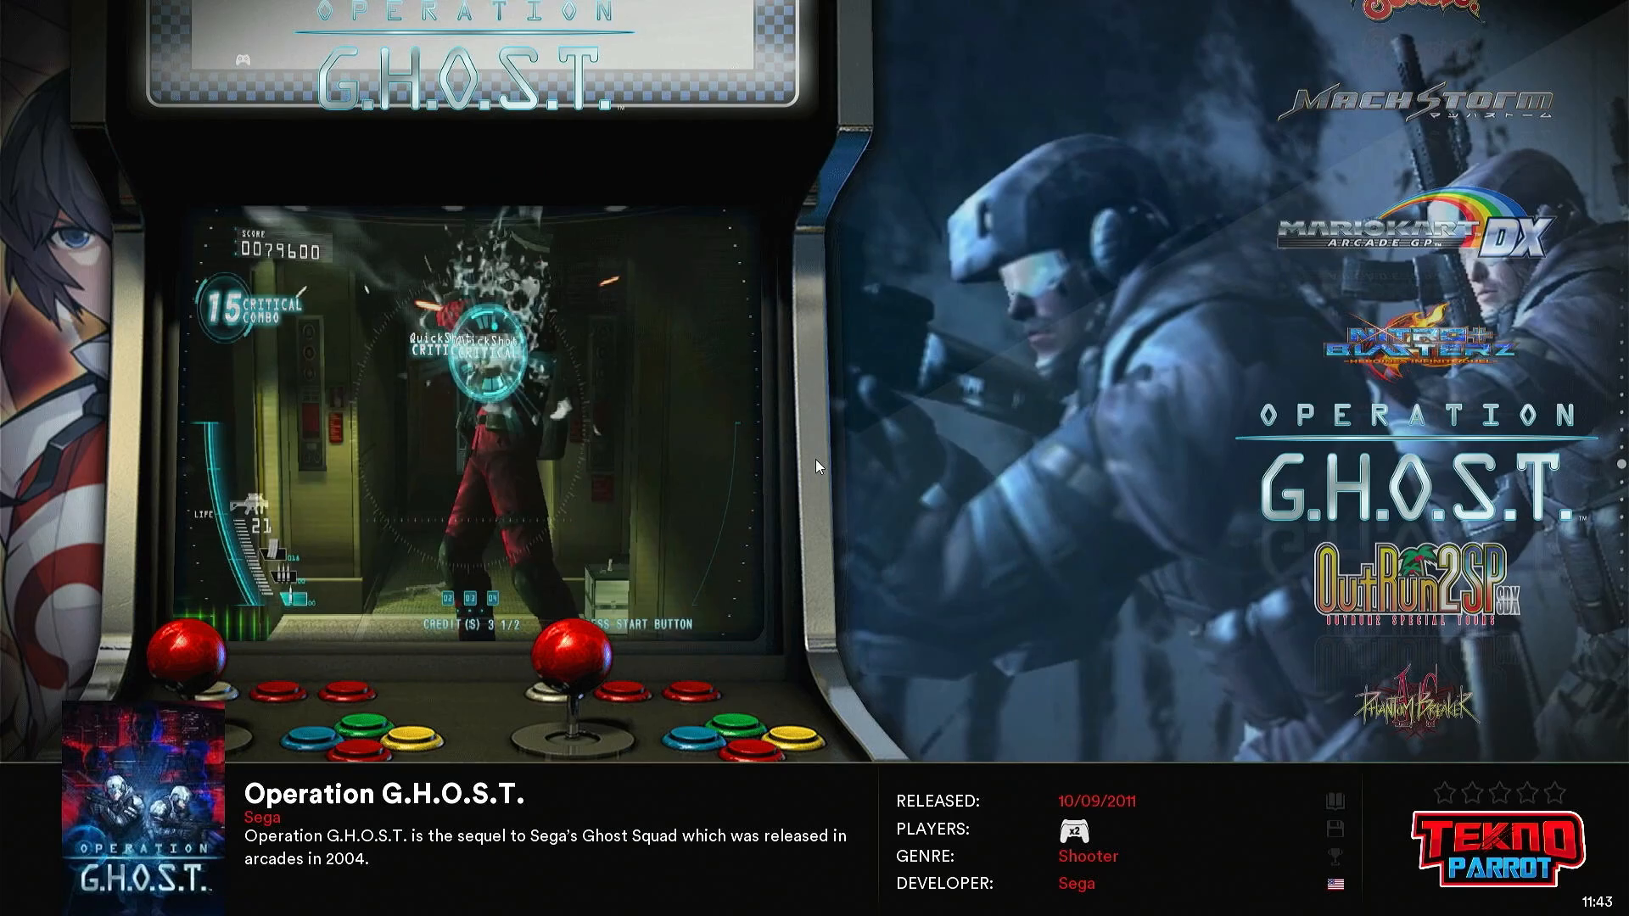
Leave the TeknoParrot game list and go to the TeknoParrot (Arcade) emulator entry in the RetroBat configuration collection
{"action": "key", "text": "Escape"}
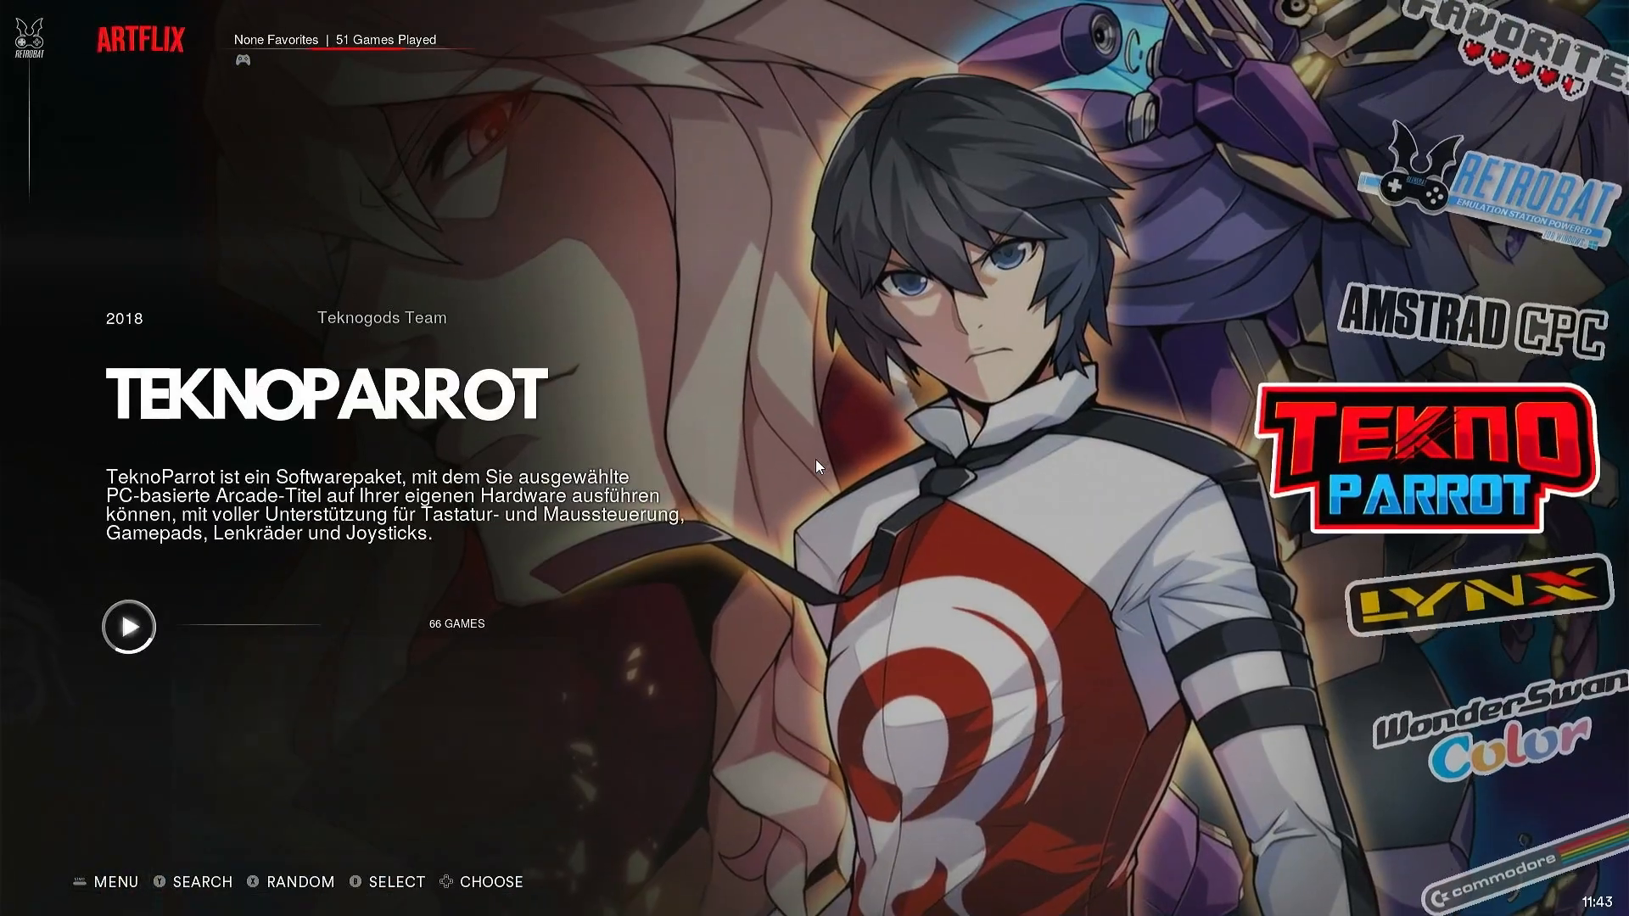
{"action": "key", "text": "Up"}
{"action": "key", "text": "Up"}
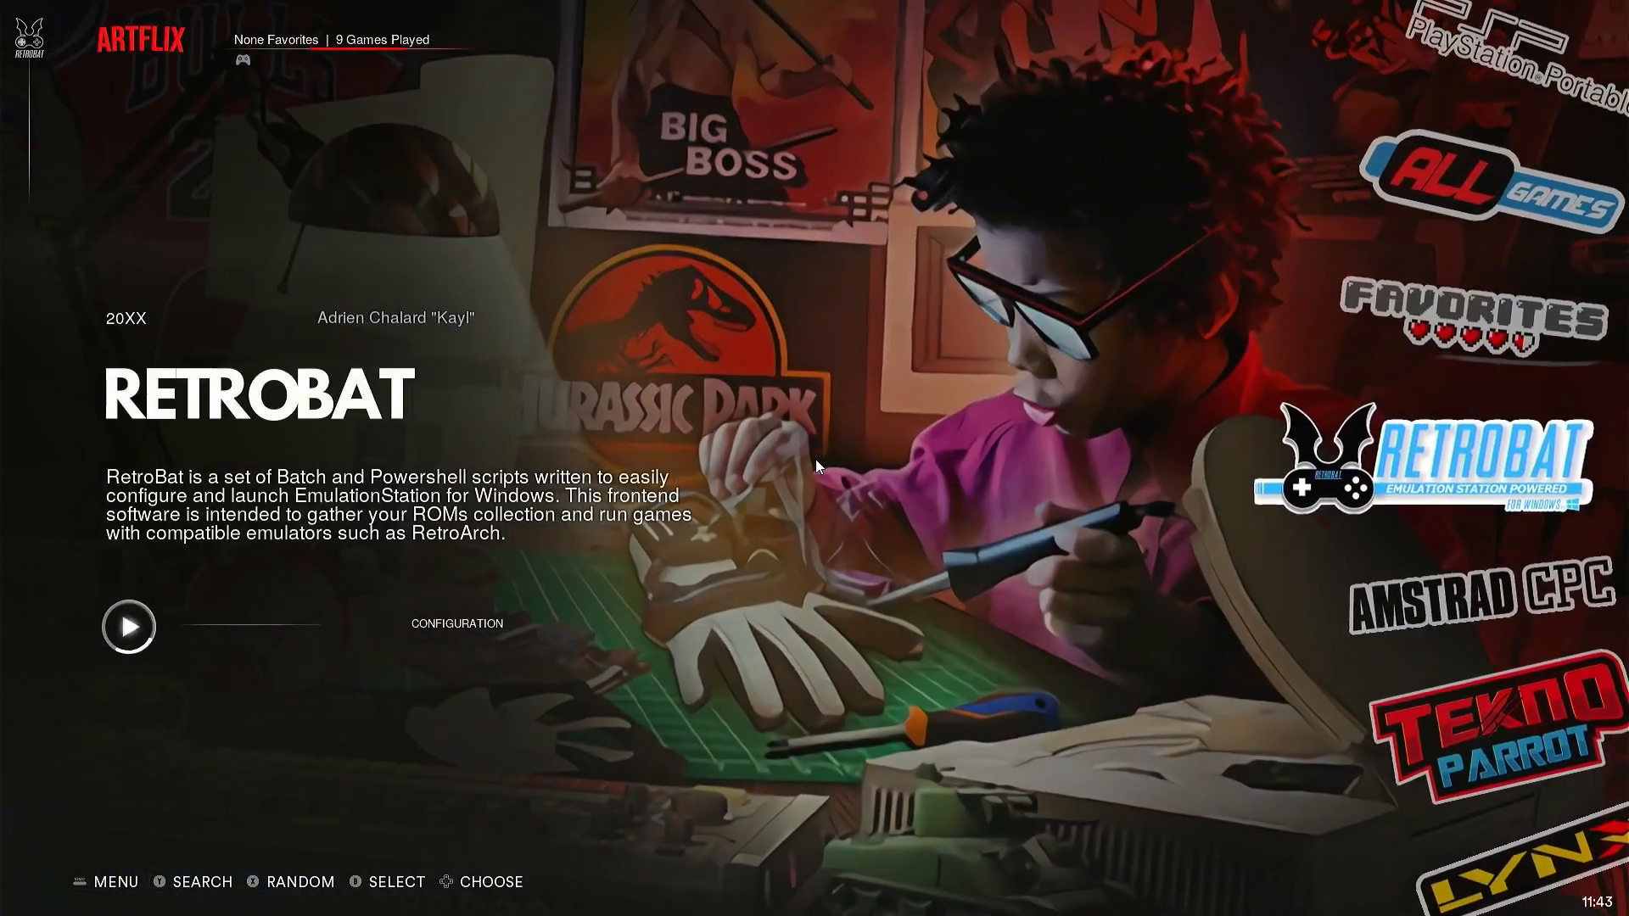
{"action": "key", "text": "Return"}
{"action": "key", "text": "Up"}
{"action": "key", "text": "Up"}
{"action": "key", "text": "Up"}
{"action": "key", "text": "Up"}
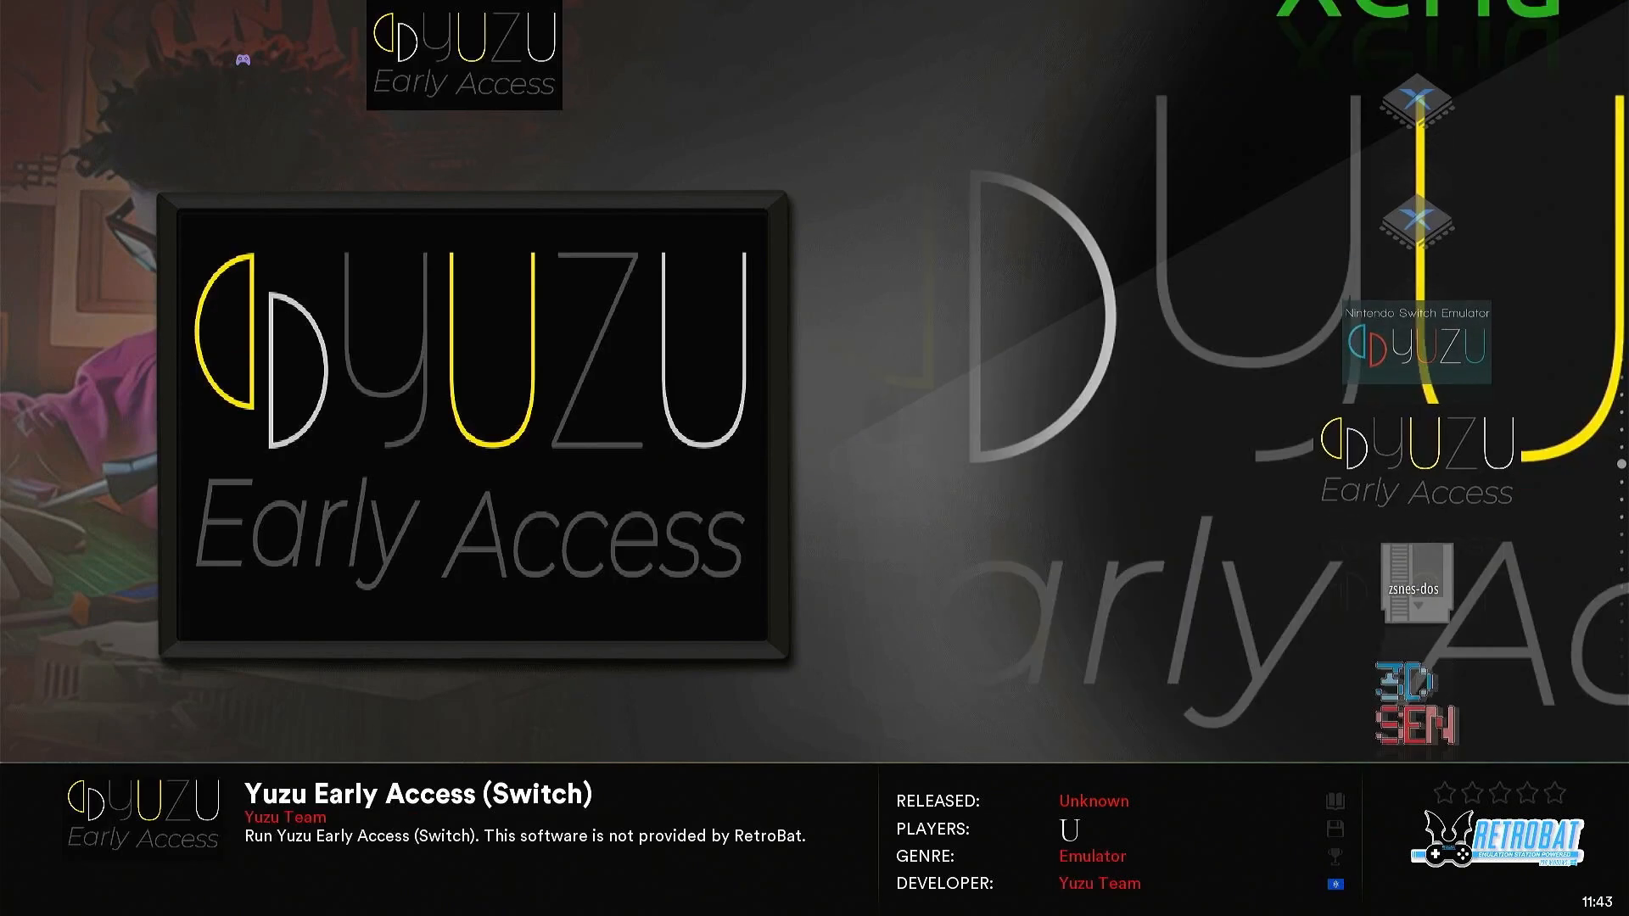
{"action": "key", "text": "Up"}
{"action": "key", "text": "Up"}
{"action": "key", "text": "Up"}
{"action": "key", "text": "Up"}
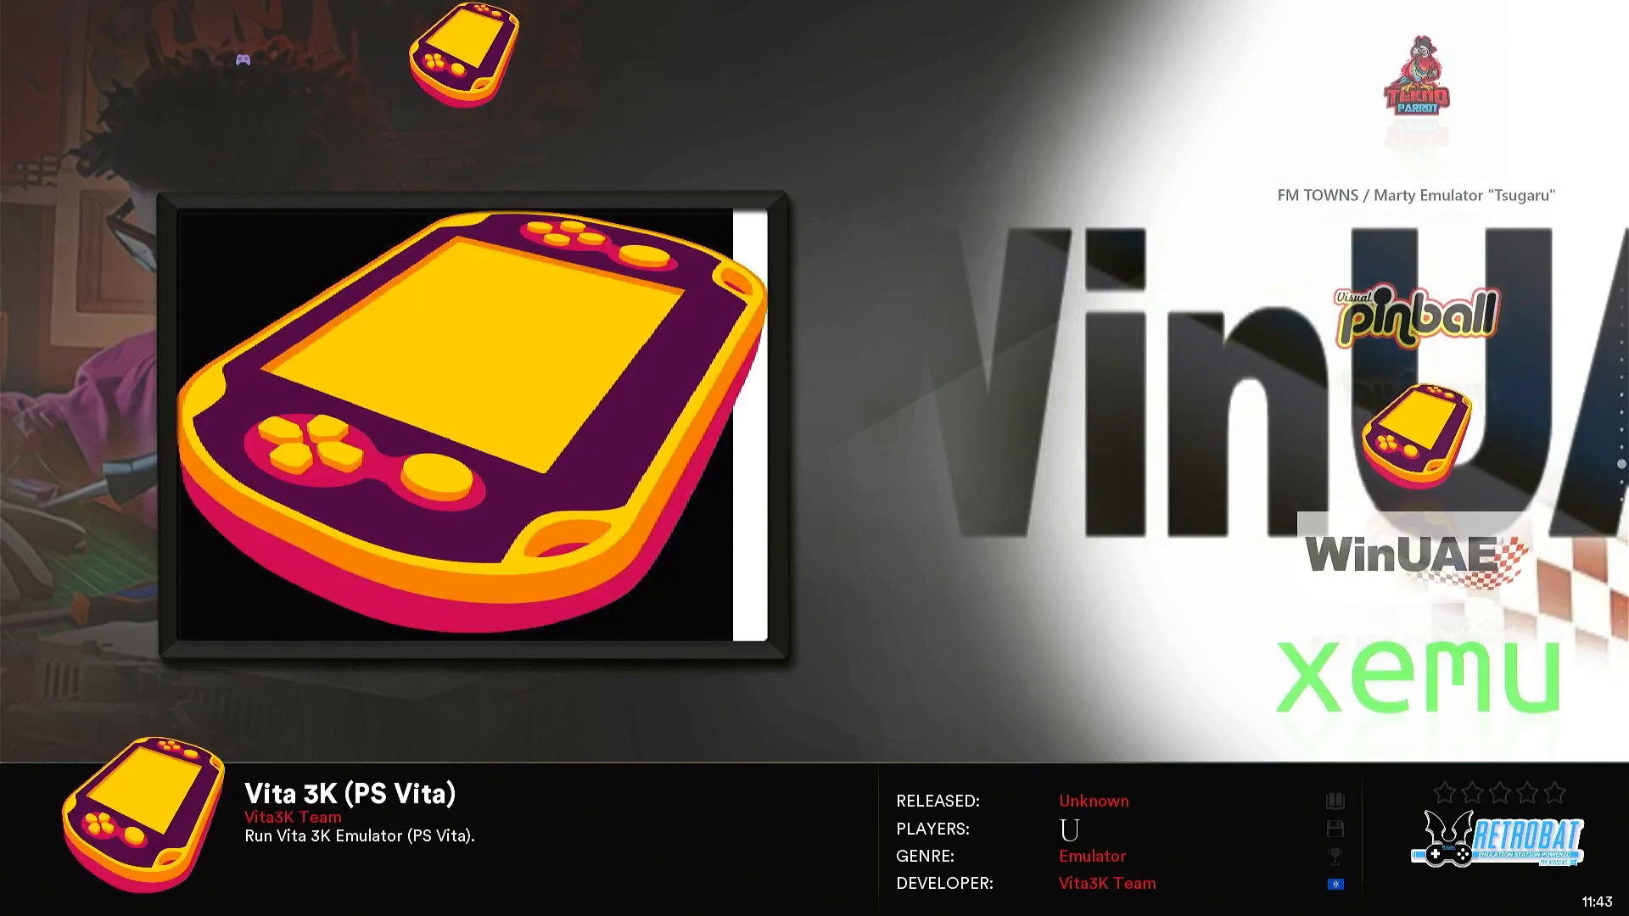
{"action": "key", "text": "Up"}
{"action": "key", "text": "Up"}
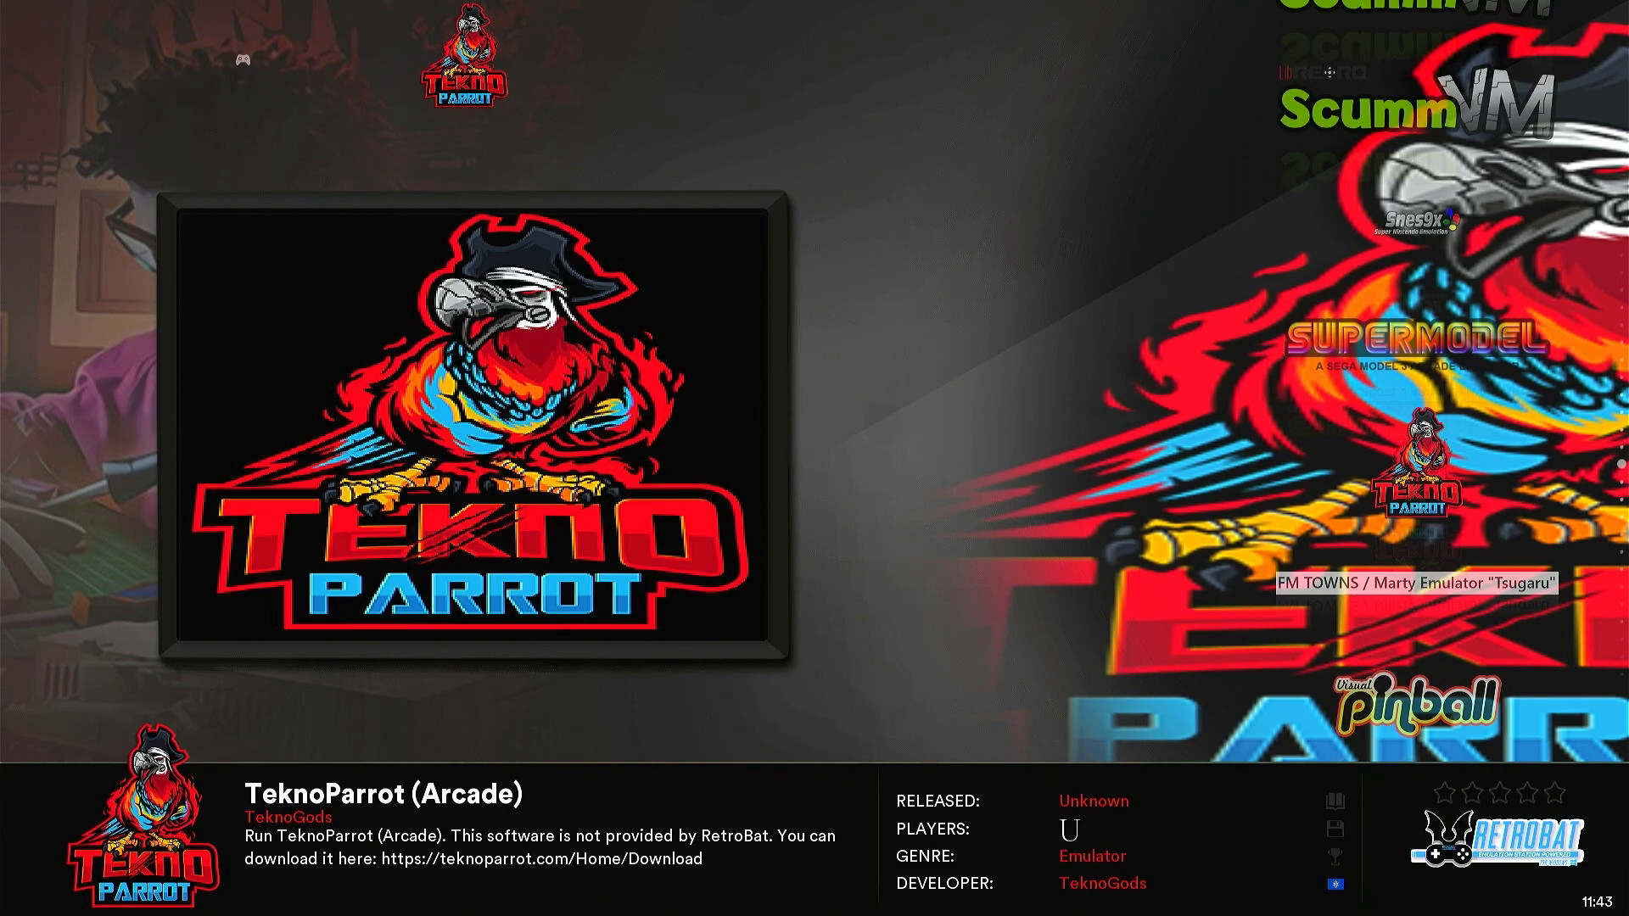
Start TeknoParrot from RetroBat, open the game settings of Operation G.H.O.S.T., review them and save the settings
{"action": "key", "text": "Return"}
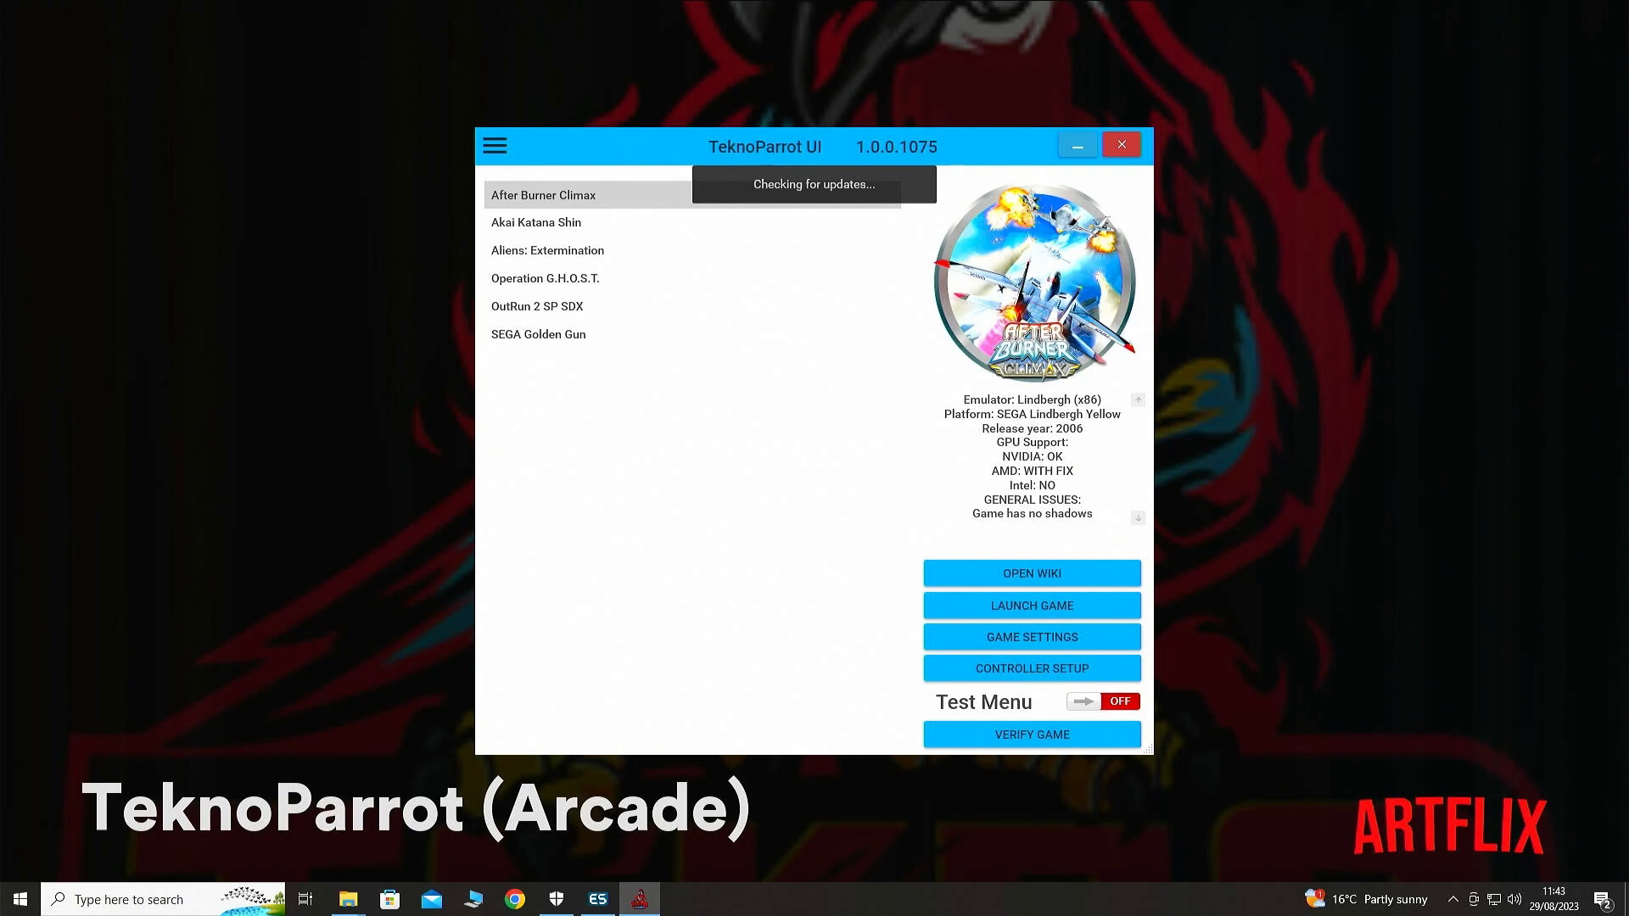
{"action": "left_click", "coordinate": [619, 291]}
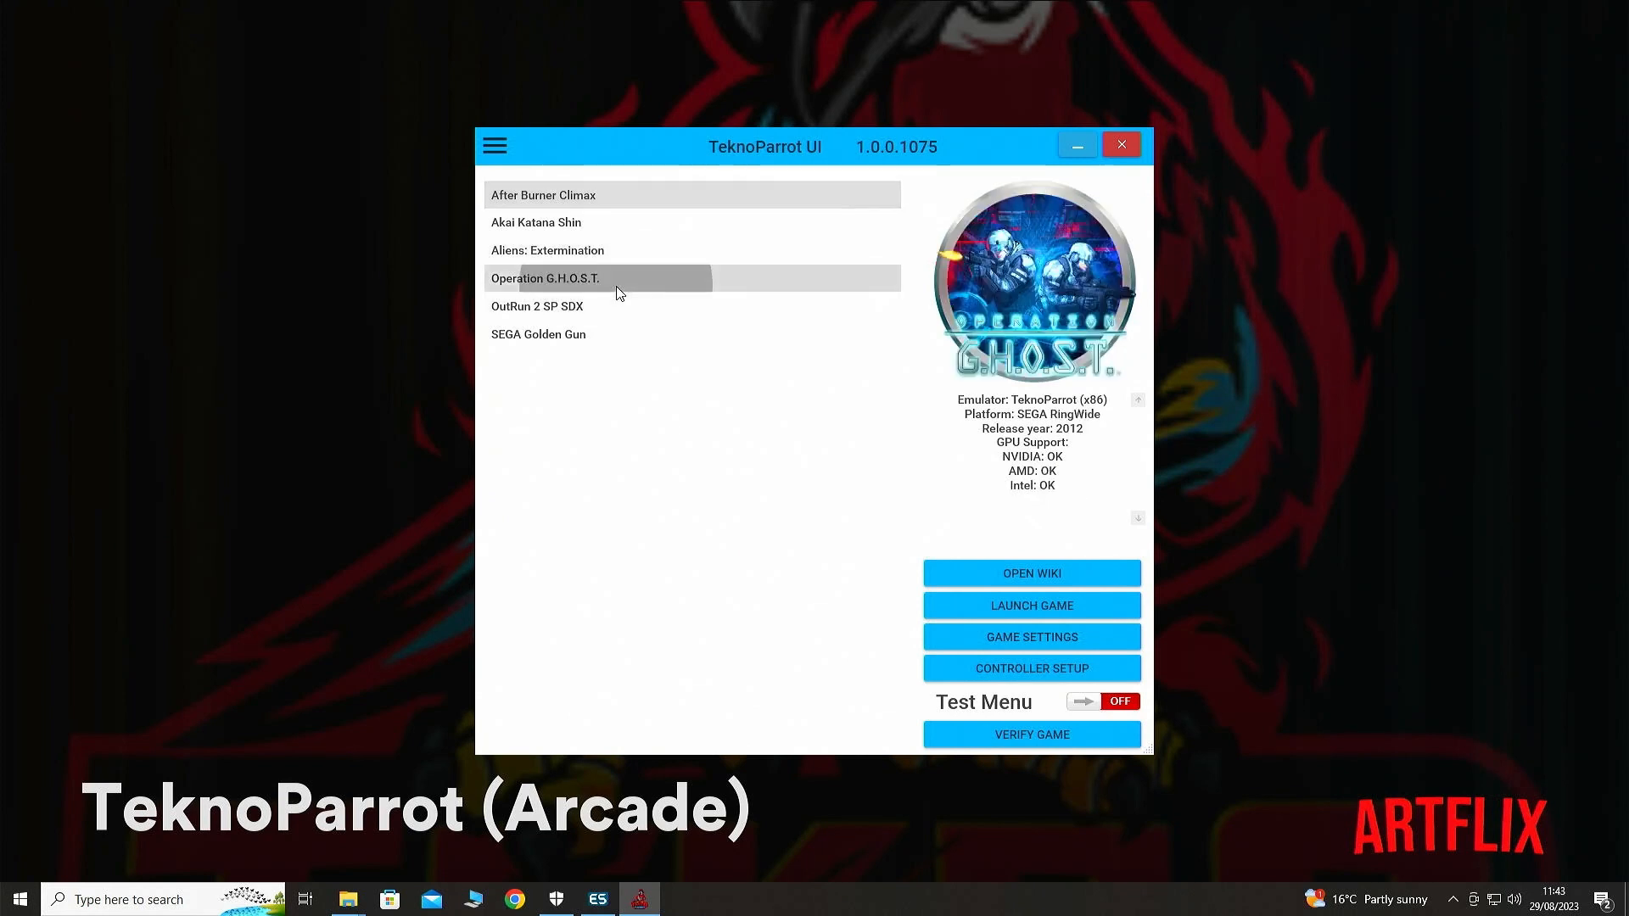
{"action": "left_click", "coordinate": [1033, 637]}
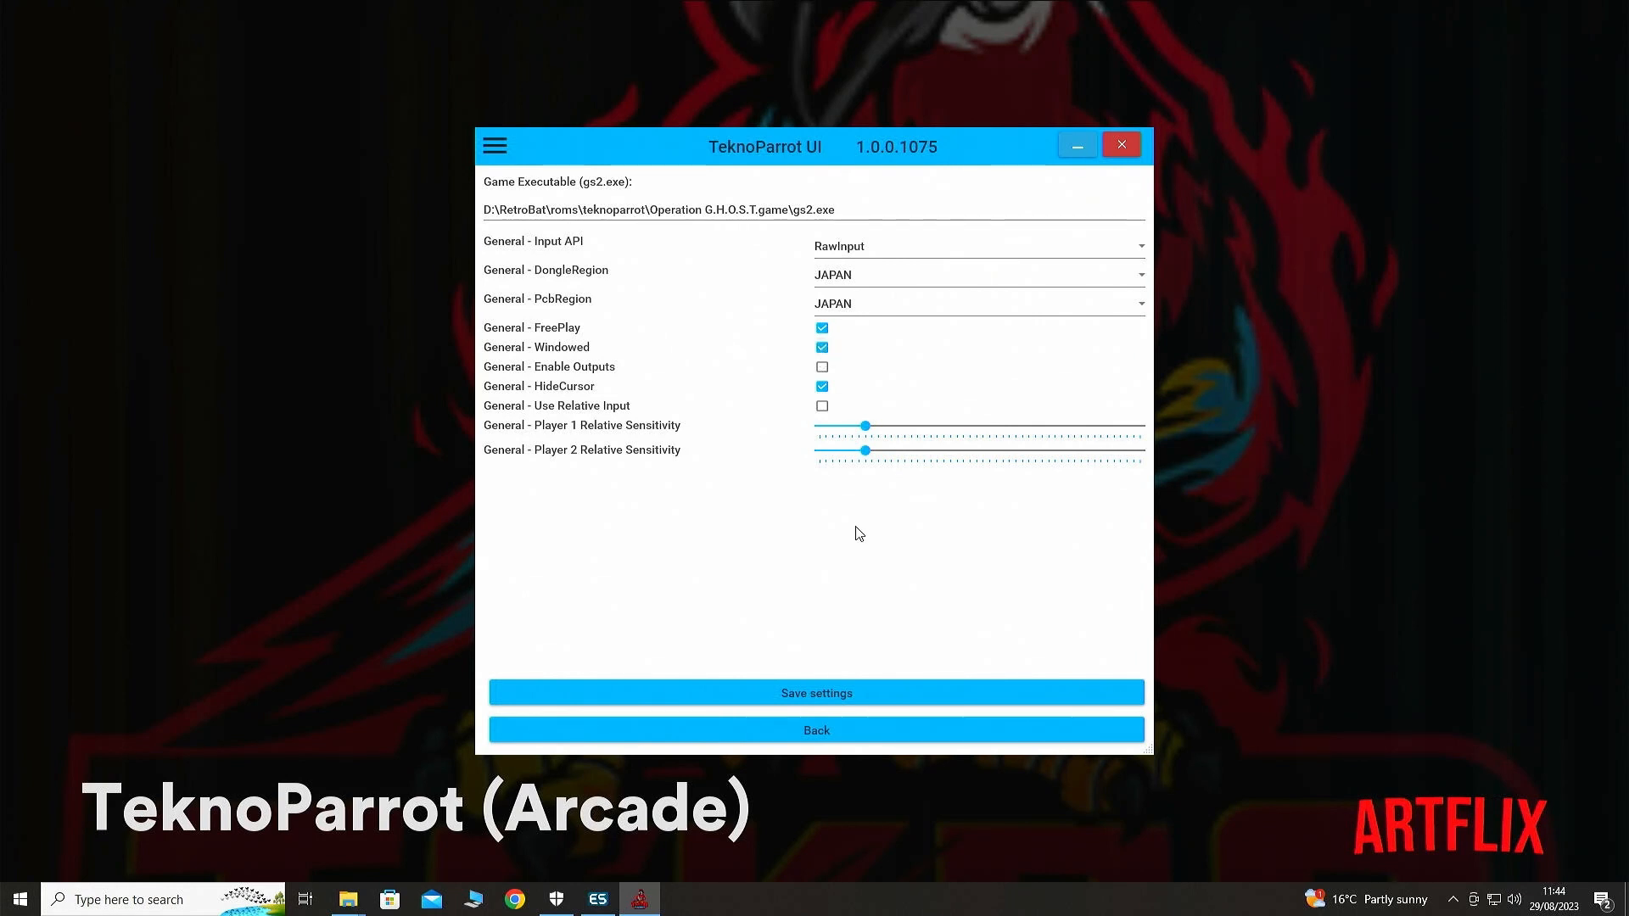
{"action": "left_click", "coordinate": [835, 695]}
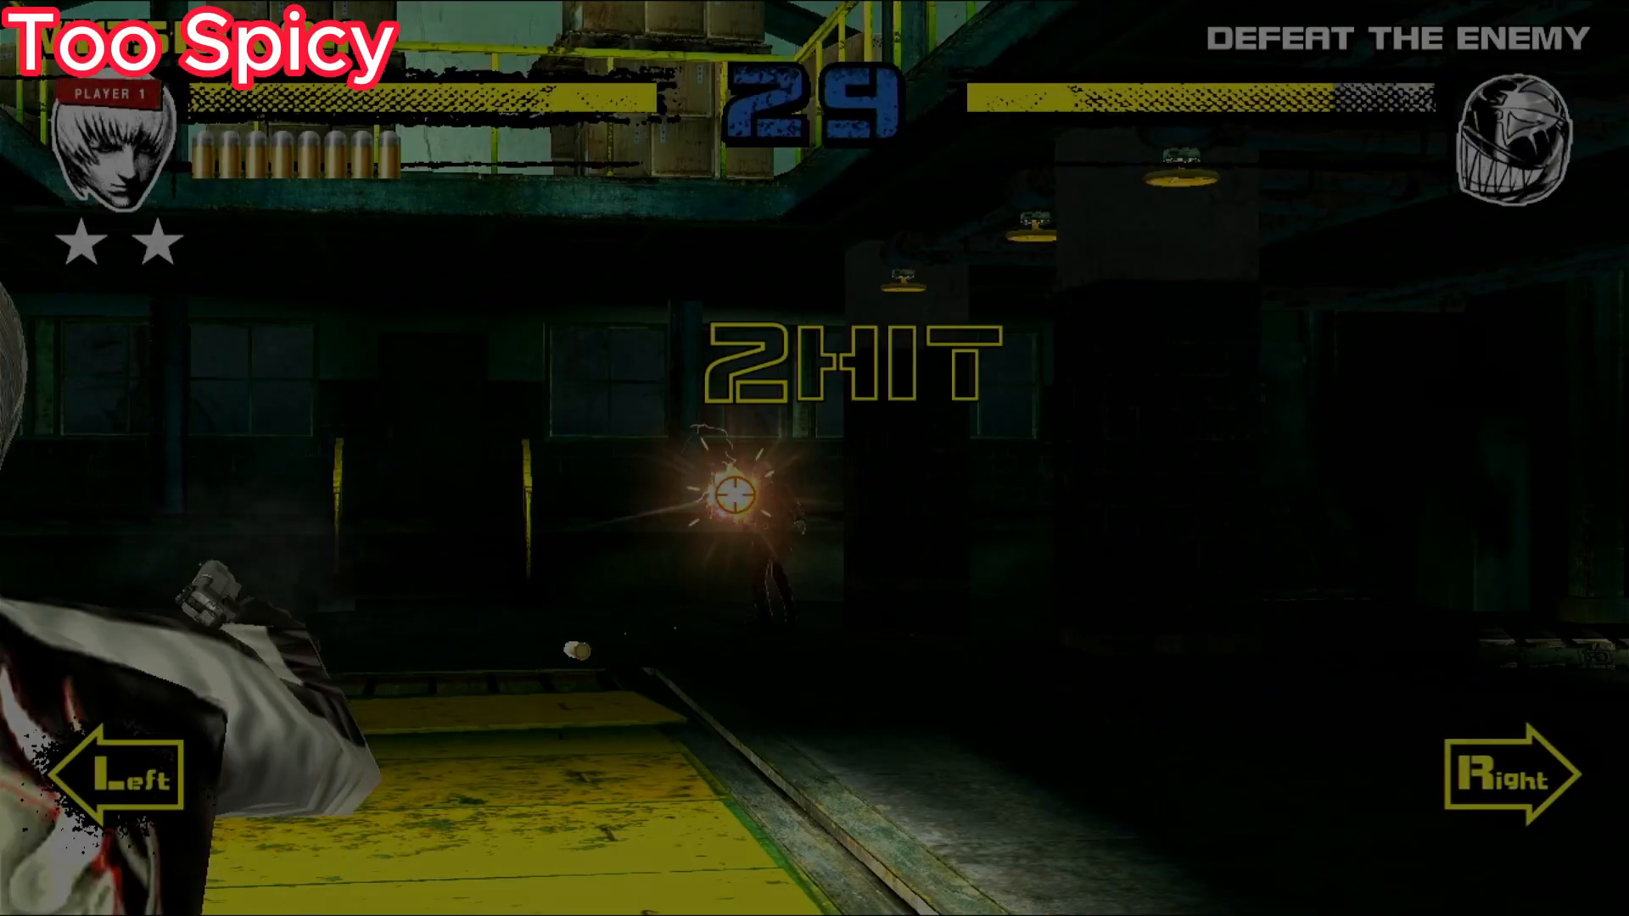
{"action": "key", "text": "Right"}
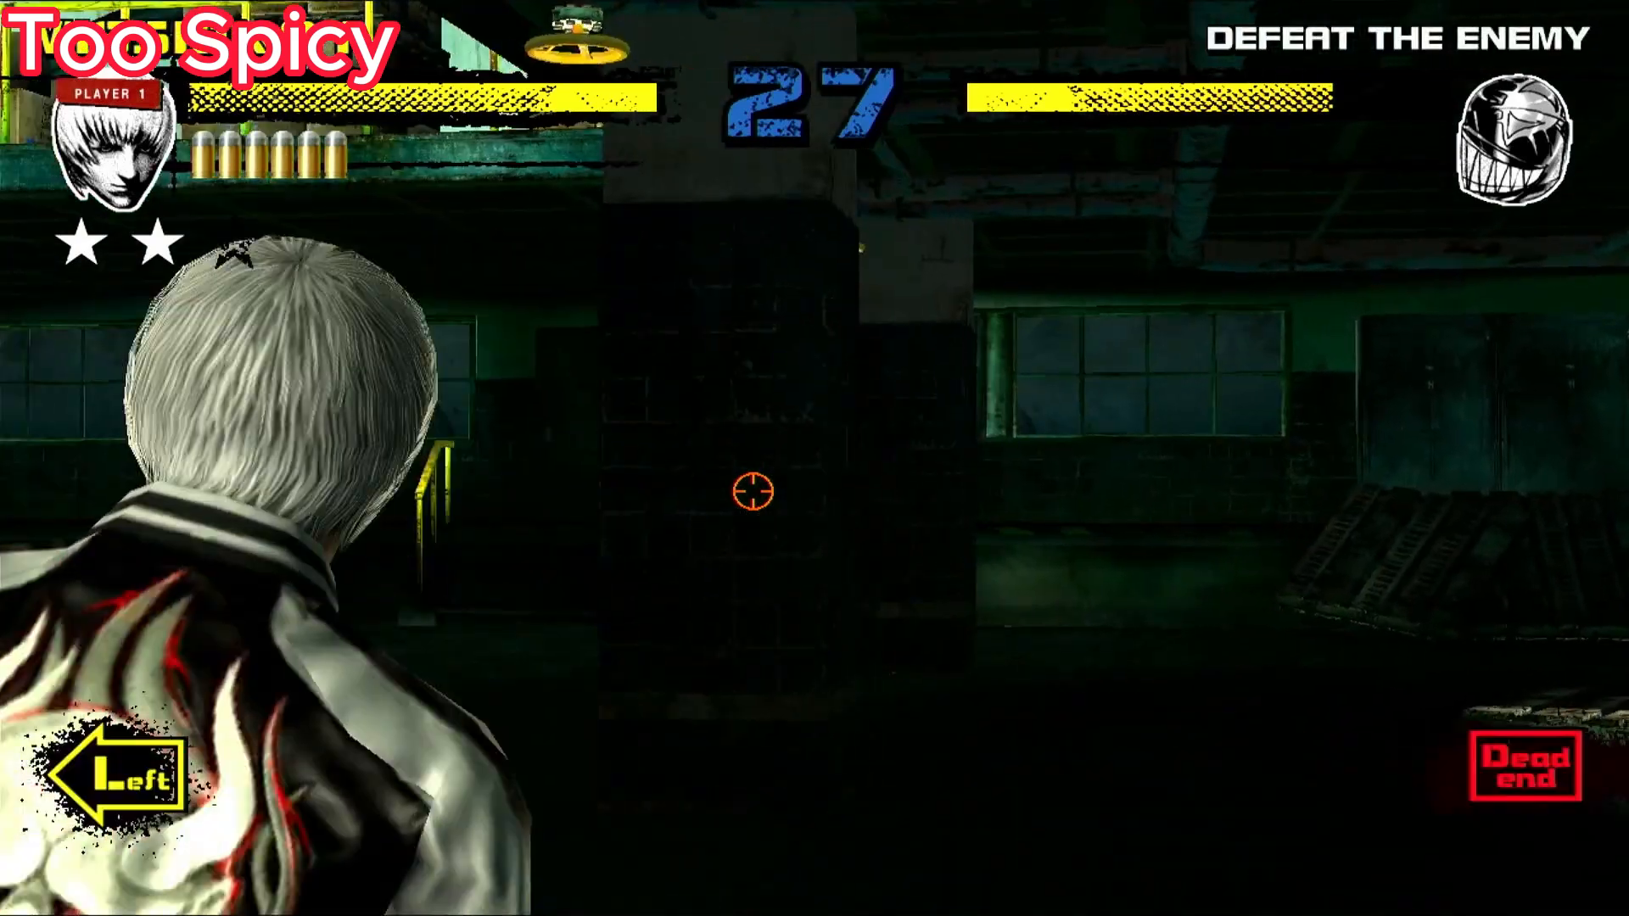
{"action": "key", "text": "Left"}
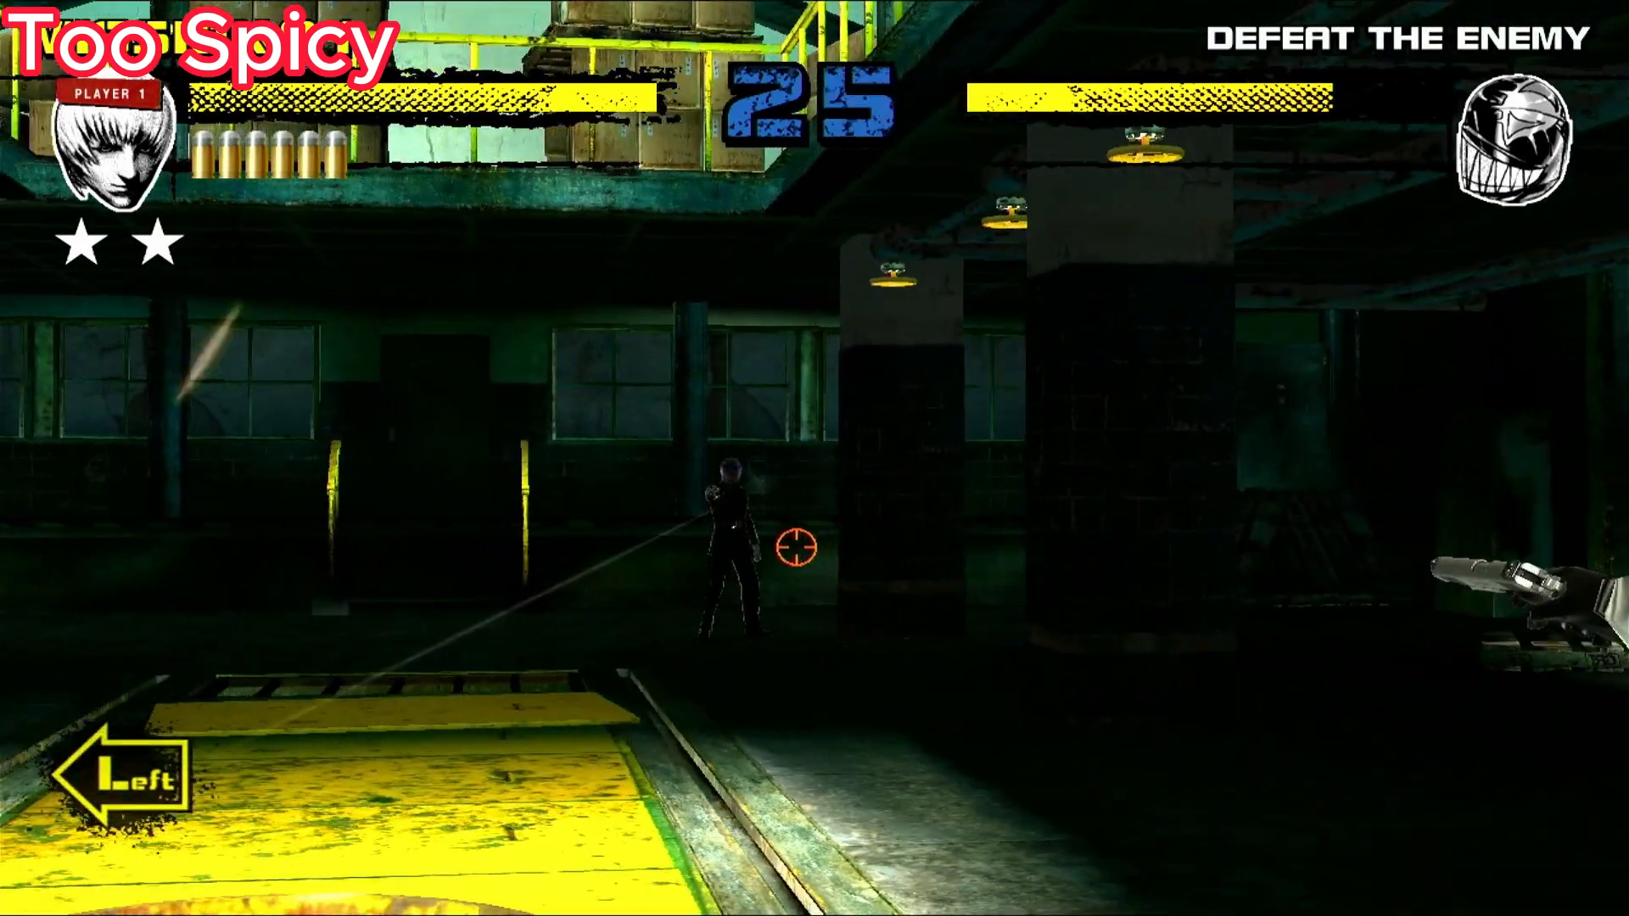
{"action": "left_click", "coordinate": [753, 507]}
{"action": "left_click", "coordinate": [752, 506]}
{"action": "left_click", "coordinate": [753, 500]}
{"action": "key", "text": "Right"}
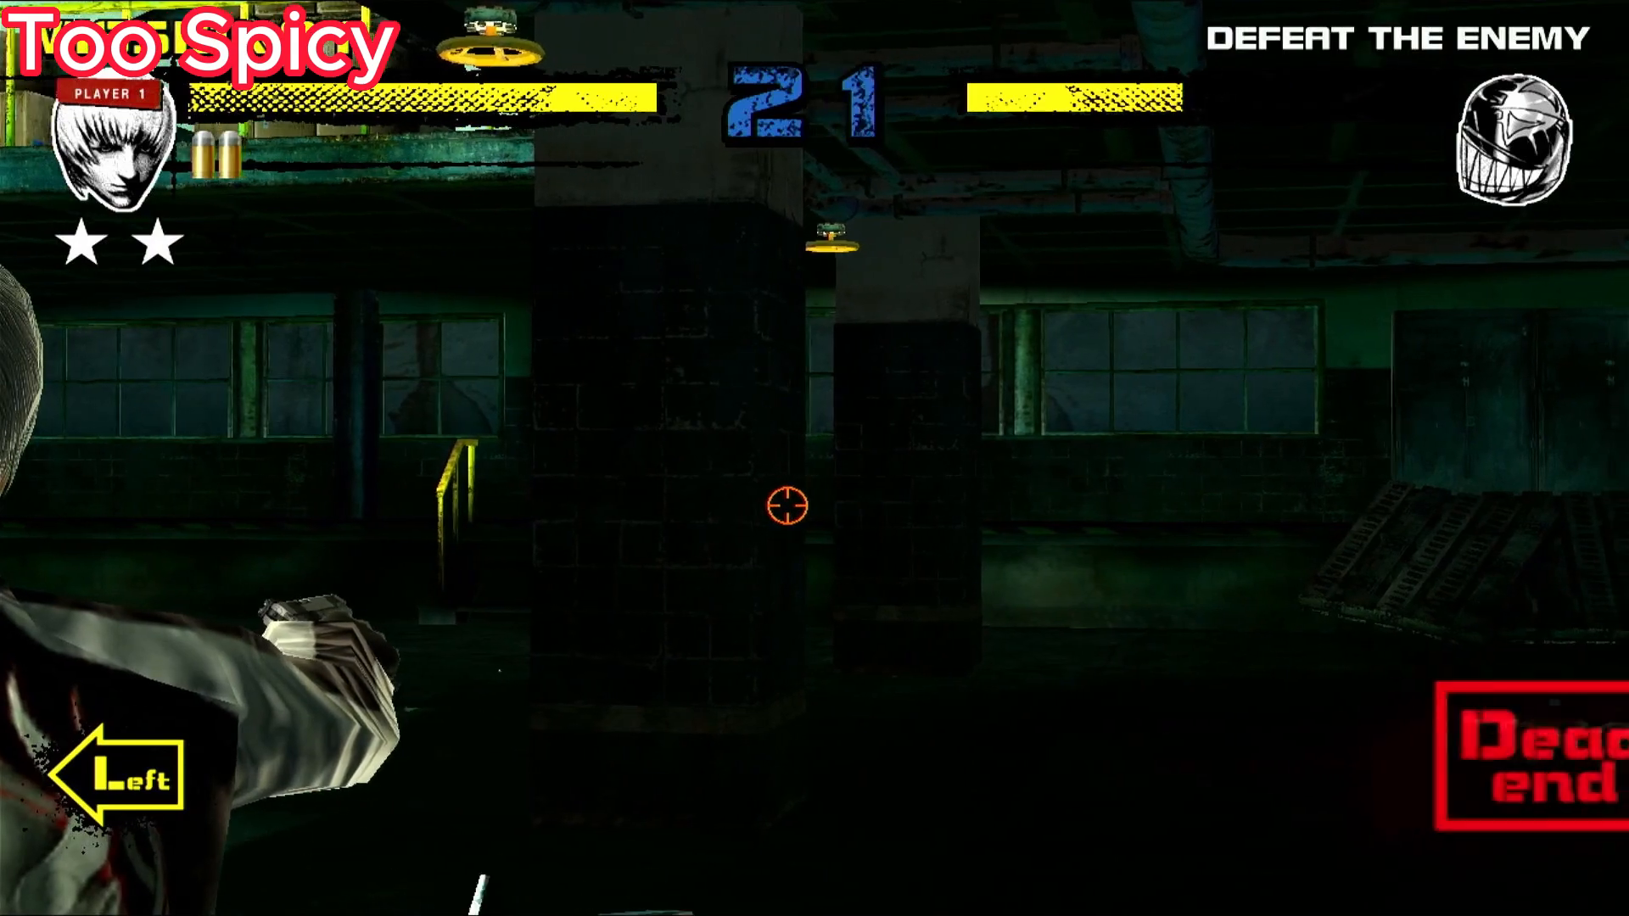
{"action": "left_click", "coordinate": [739, 519]}
{"action": "left_click", "coordinate": [734, 517]}
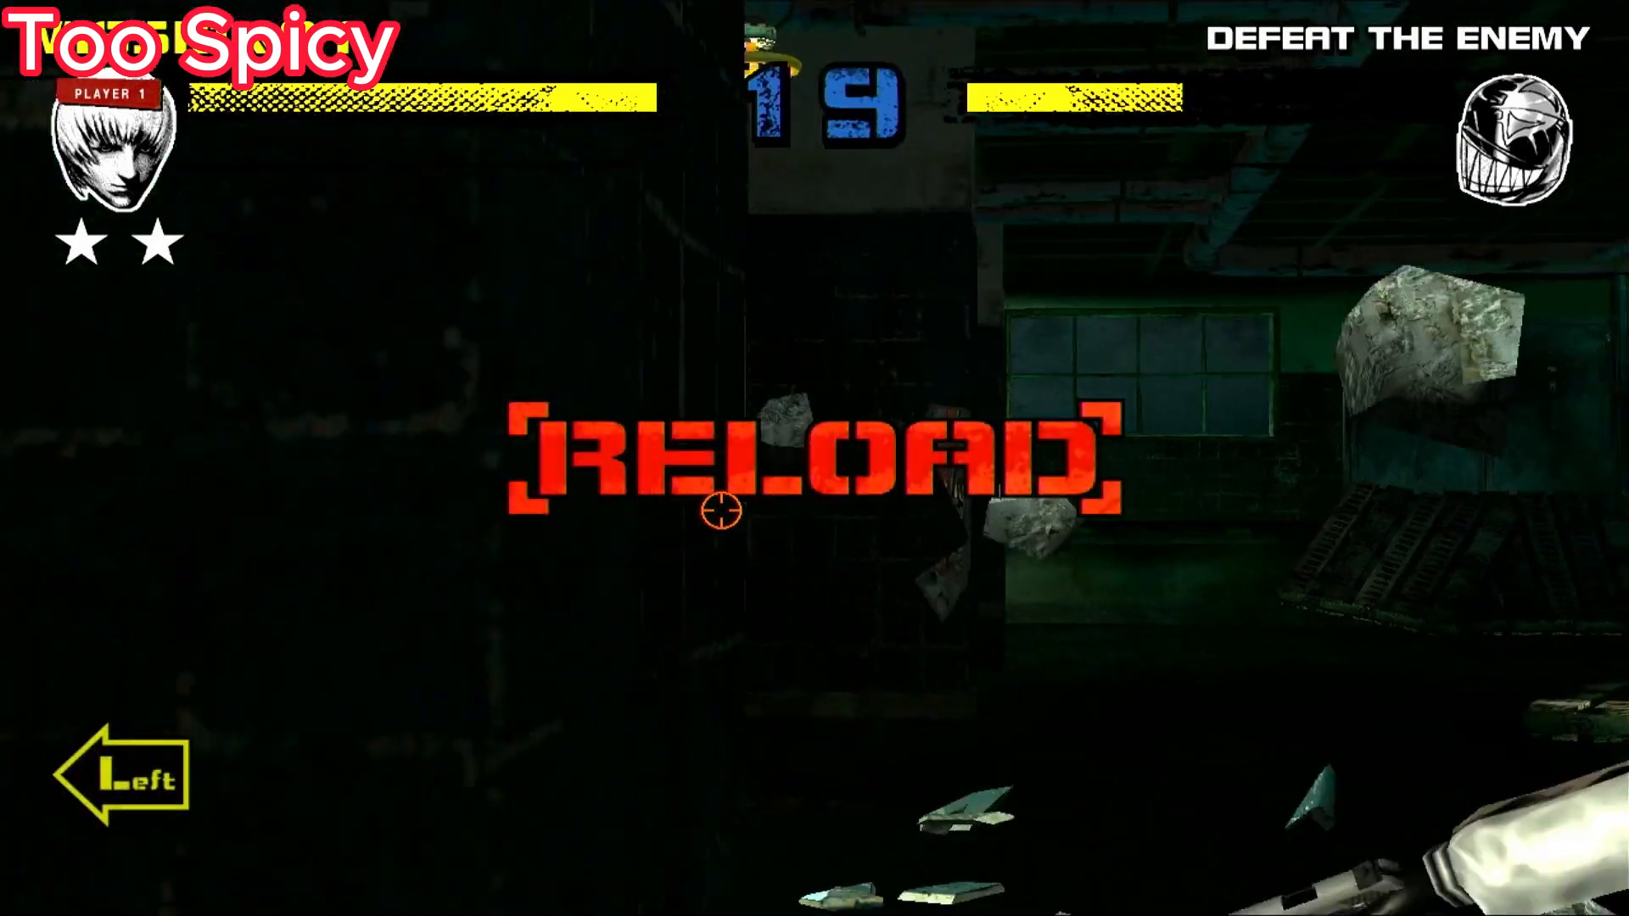
{"action": "right_click", "coordinate": [740, 508]}
{"action": "left_click", "coordinate": [802, 520]}
{"action": "left_click", "coordinate": [793, 520]}
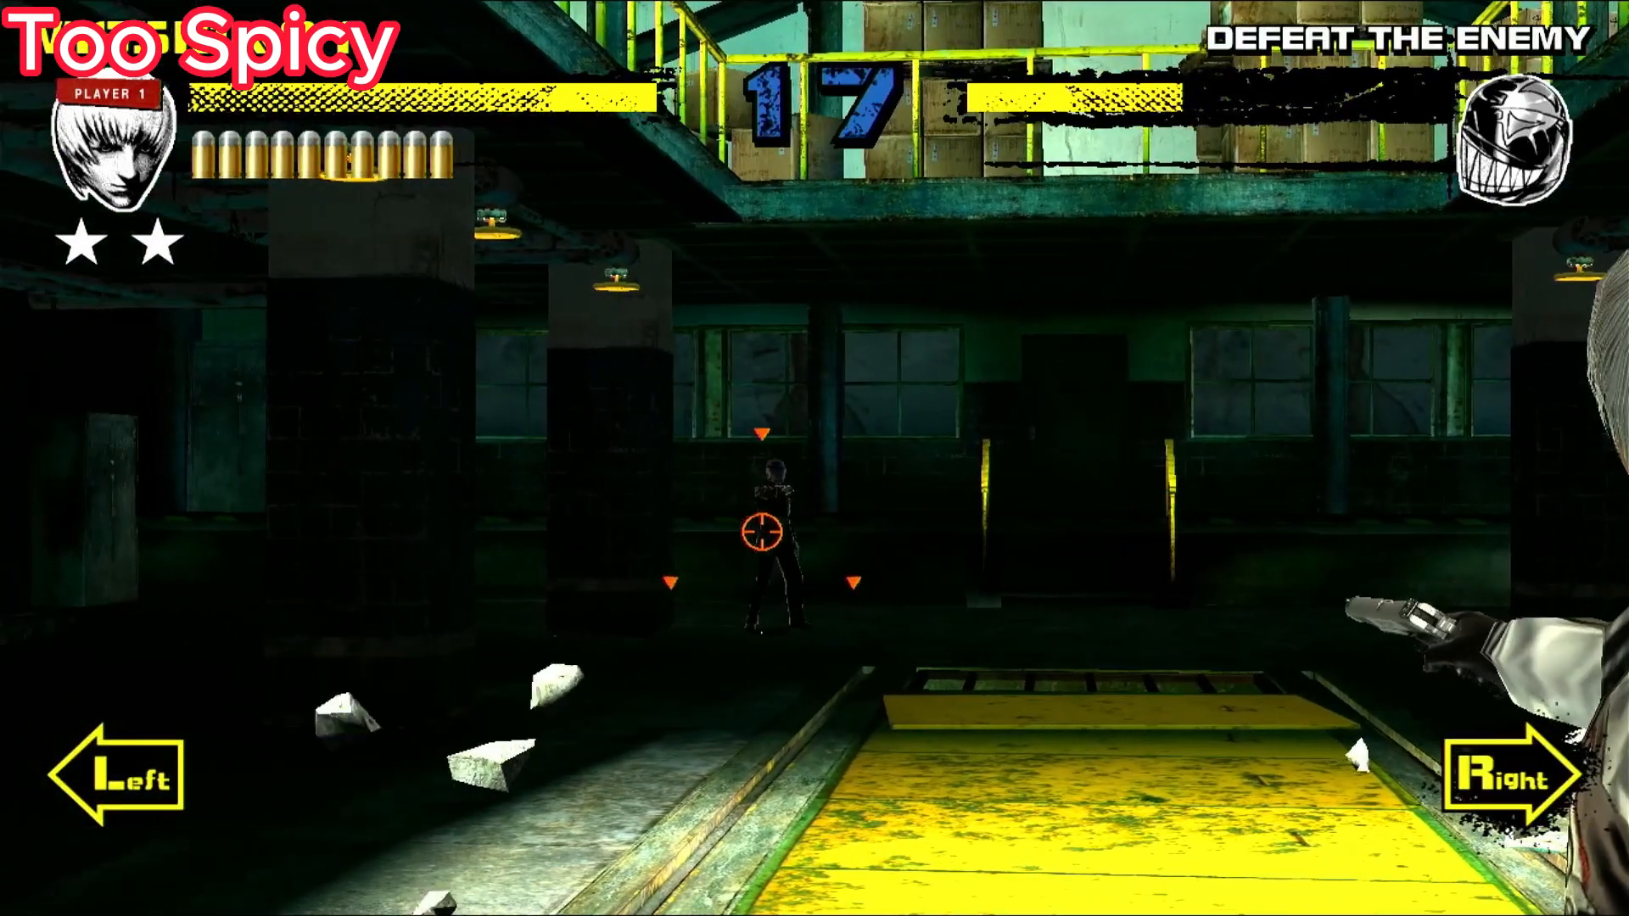
{"action": "left_click", "coordinate": [799, 504]}
{"action": "left_click", "coordinate": [793, 506]}
{"action": "left_click", "coordinate": [785, 492]}
{"action": "left_click", "coordinate": [779, 484]}
{"action": "left_click", "coordinate": [774, 476]}
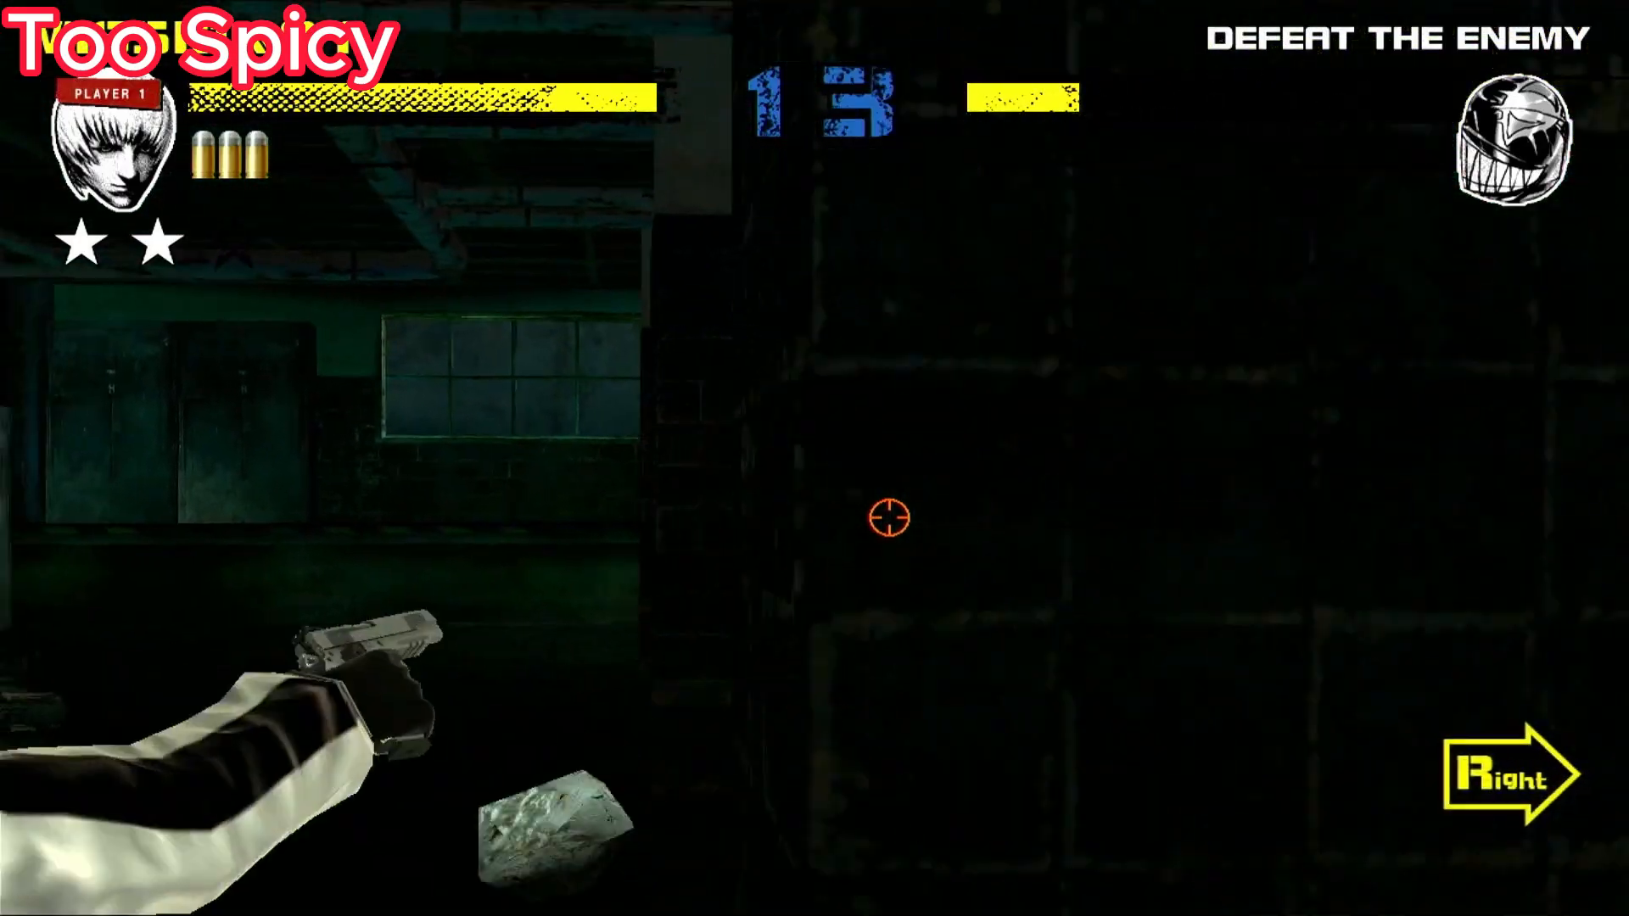
{"action": "left_click", "coordinate": [874, 494]}
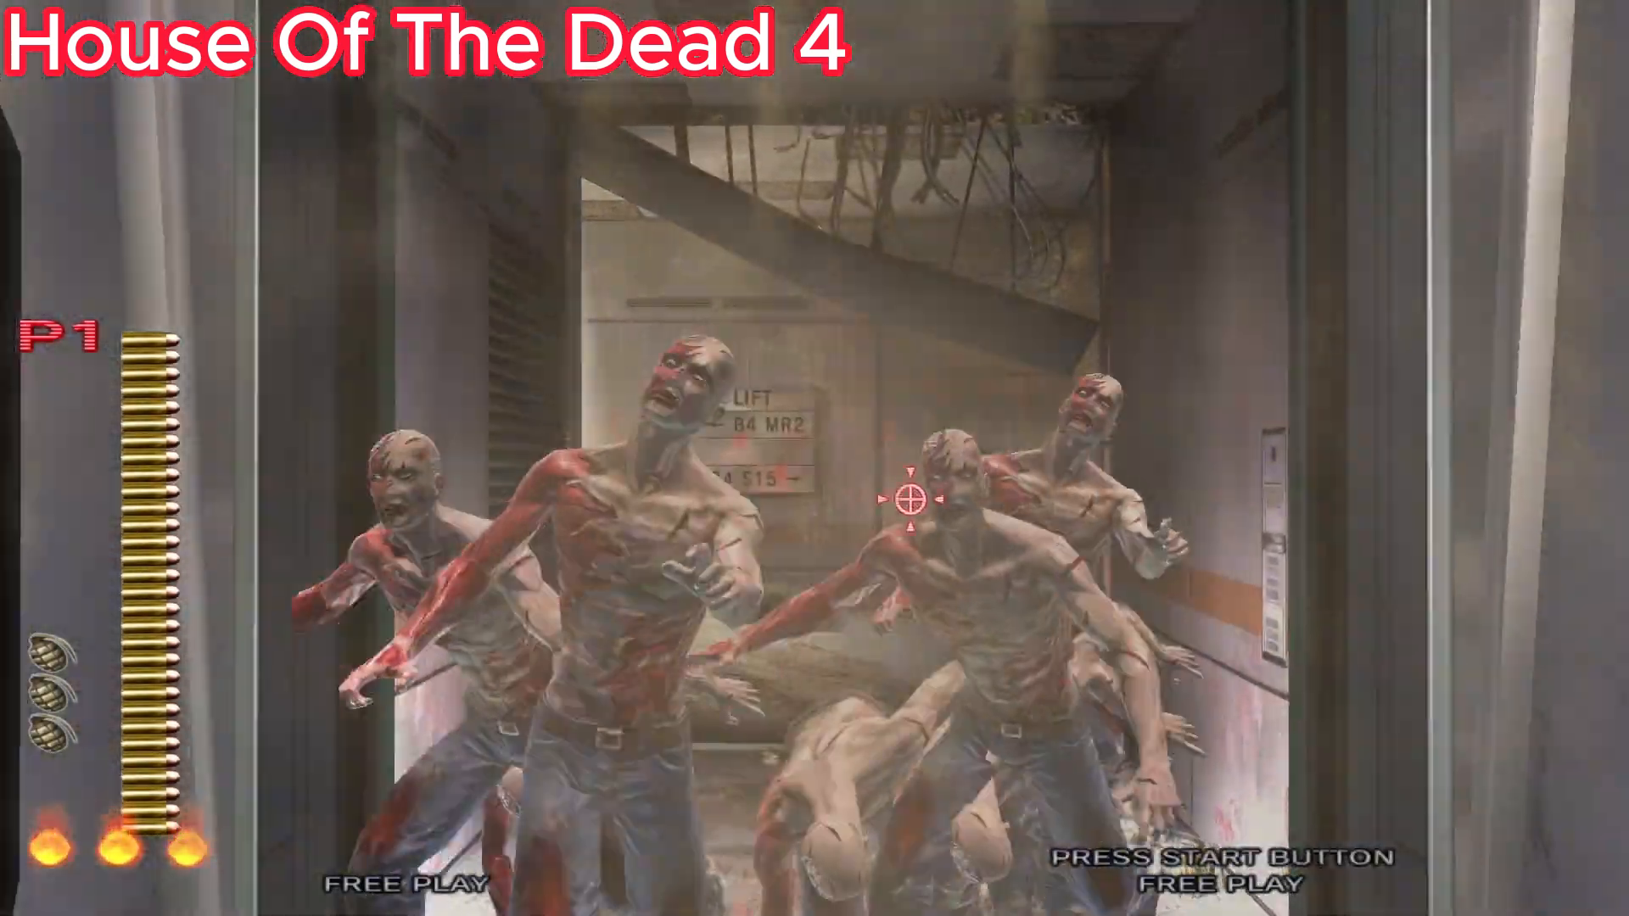
{"action": "mouse_move", "coordinate": [730, 416]}
{"action": "left_mouse_down"}
{"action": "mouse_move", "coordinate": [358, 456]}
{"action": "mouse_move", "coordinate": [837, 509]}
{"action": "left_mouse_up"}
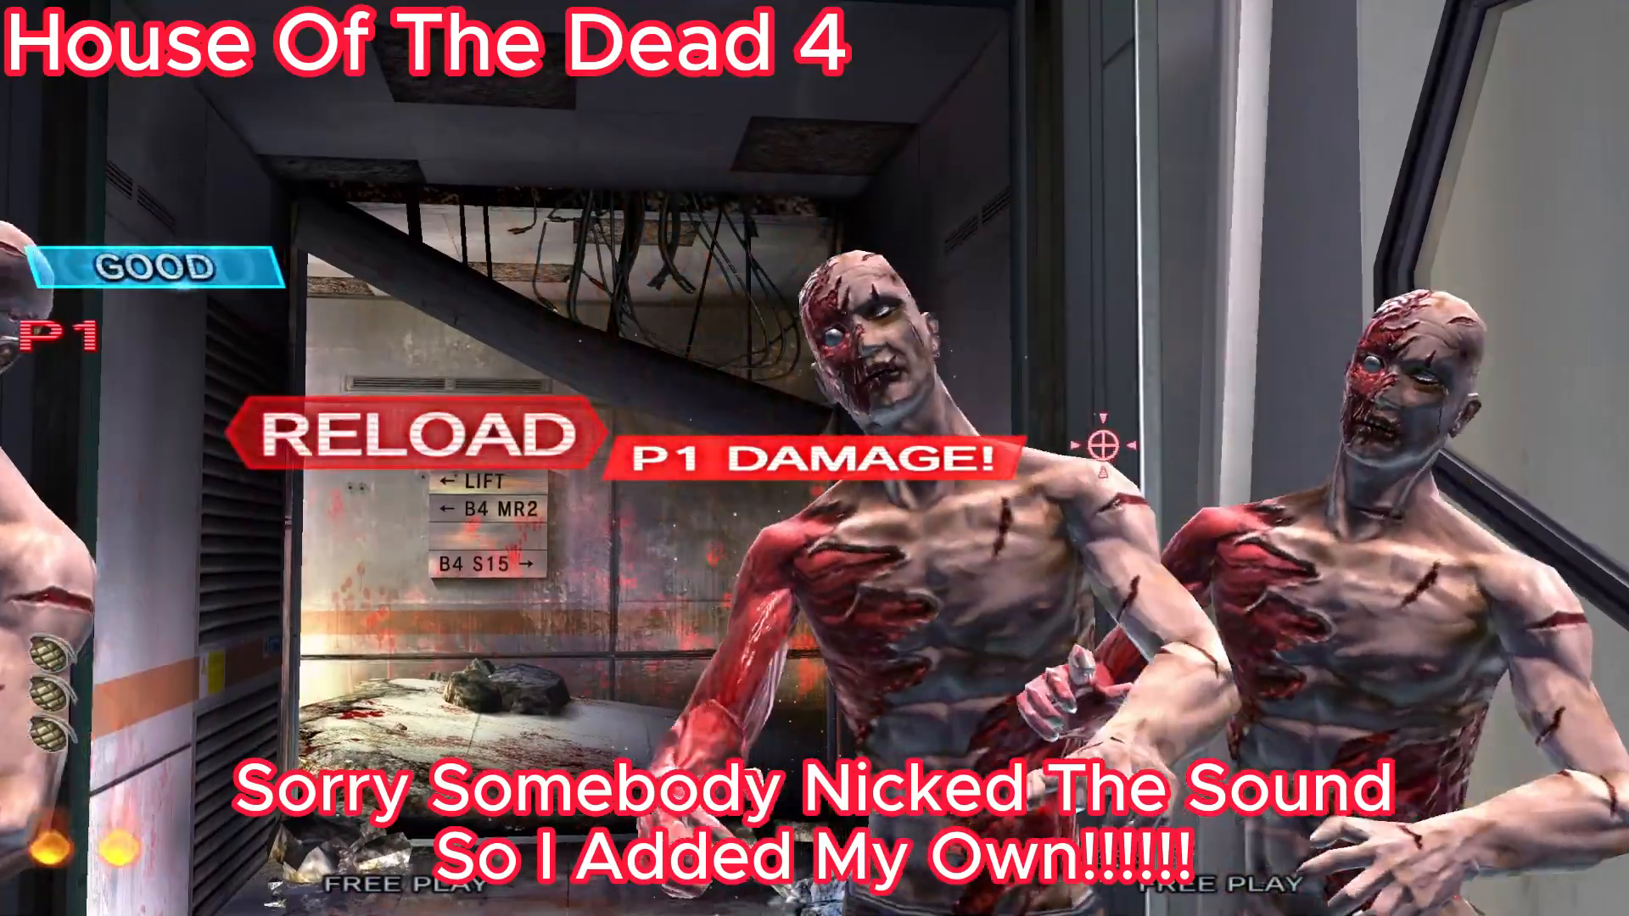
{"action": "mouse_move", "coordinate": [1103, 445]}
{"action": "left_mouse_down"}
{"action": "mouse_move", "coordinate": [772, 364]}
{"action": "mouse_move", "coordinate": [1261, 364]}
{"action": "mouse_move", "coordinate": [1600, 328]}
{"action": "mouse_move", "coordinate": [897, 413]}
{"action": "mouse_move", "coordinate": [724, 410]}
{"action": "left_mouse_up"}
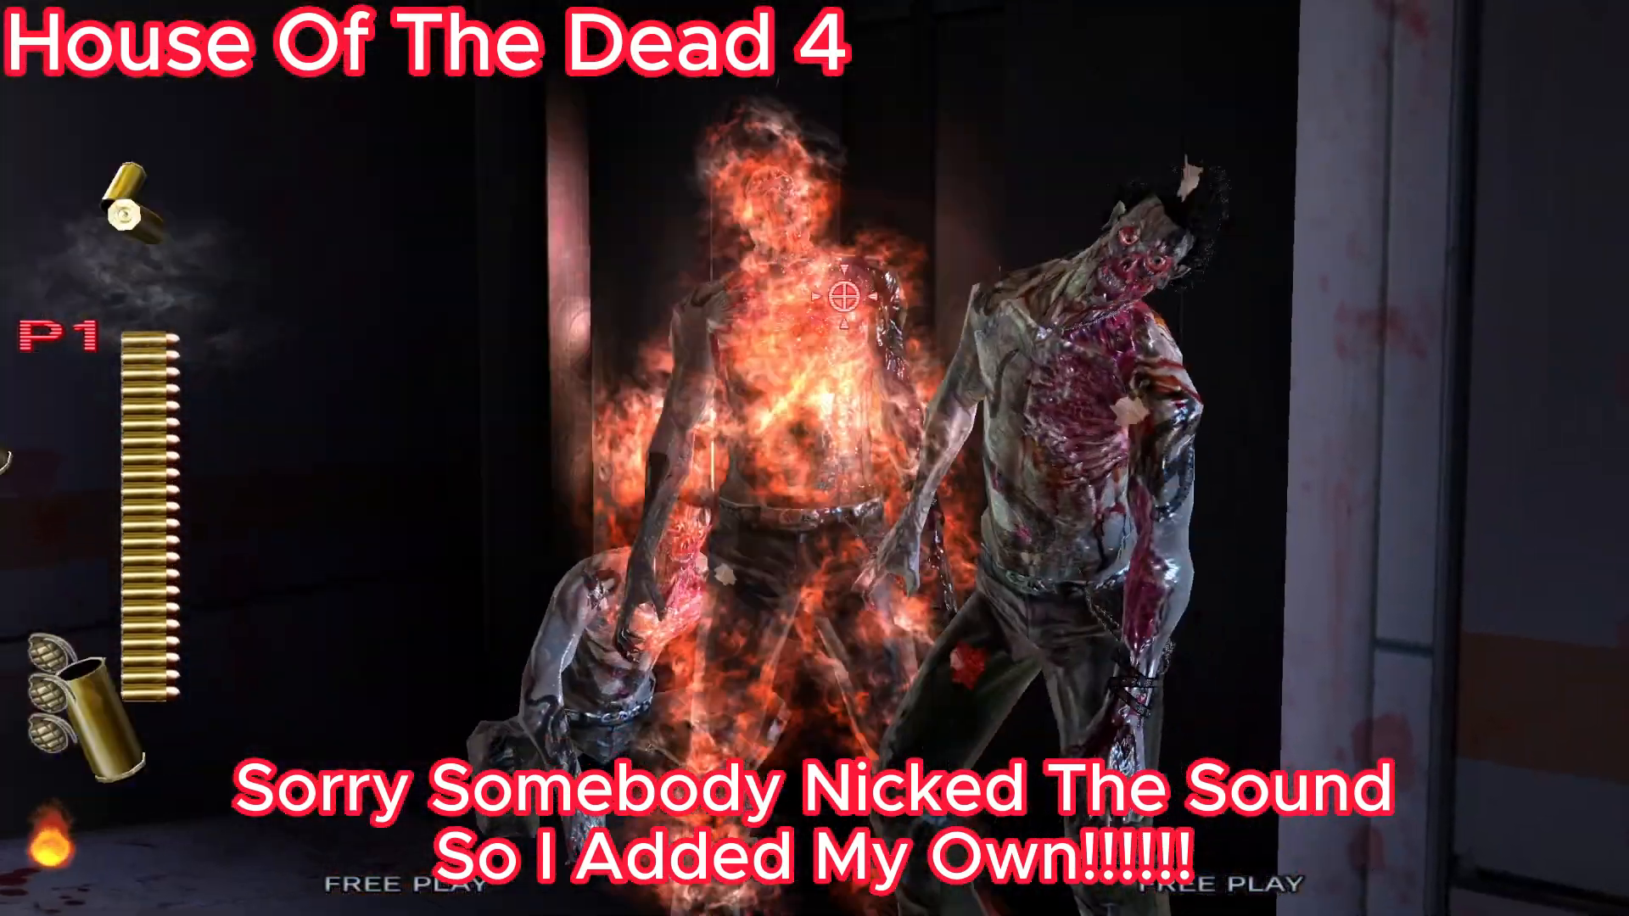
{"action": "mouse_move", "coordinate": [843, 296]}
{"action": "left_mouse_down"}
{"action": "mouse_move", "coordinate": [854, 218]}
{"action": "mouse_move", "coordinate": [828, 226]}
{"action": "mouse_move", "coordinate": [956, 345]}
{"action": "left_mouse_up"}
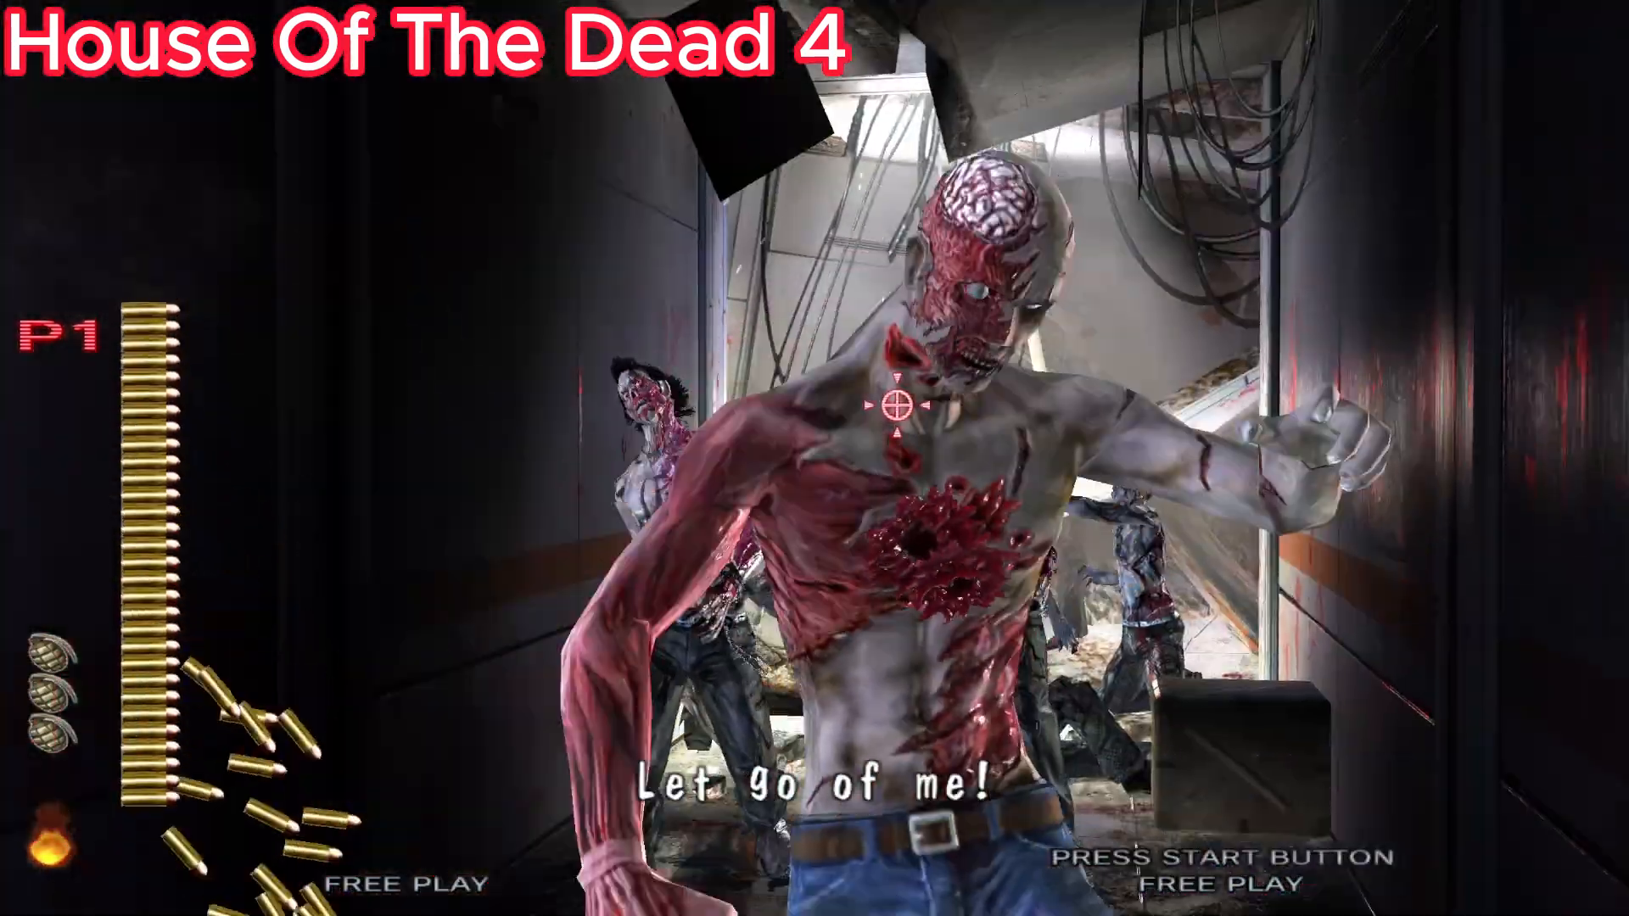
{"action": "mouse_move", "coordinate": [897, 405]}
{"action": "left_mouse_down"}
{"action": "mouse_move", "coordinate": [894, 335]}
{"action": "mouse_move", "coordinate": [775, 334]}
{"action": "mouse_move", "coordinate": [919, 328]}
{"action": "mouse_move", "coordinate": [1091, 389]}
{"action": "mouse_move", "coordinate": [1072, 421]}
{"action": "mouse_move", "coordinate": [644, 447]}
{"action": "mouse_move", "coordinate": [698, 463]}
{"action": "mouse_move", "coordinate": [542, 429]}
{"action": "left_mouse_up"}
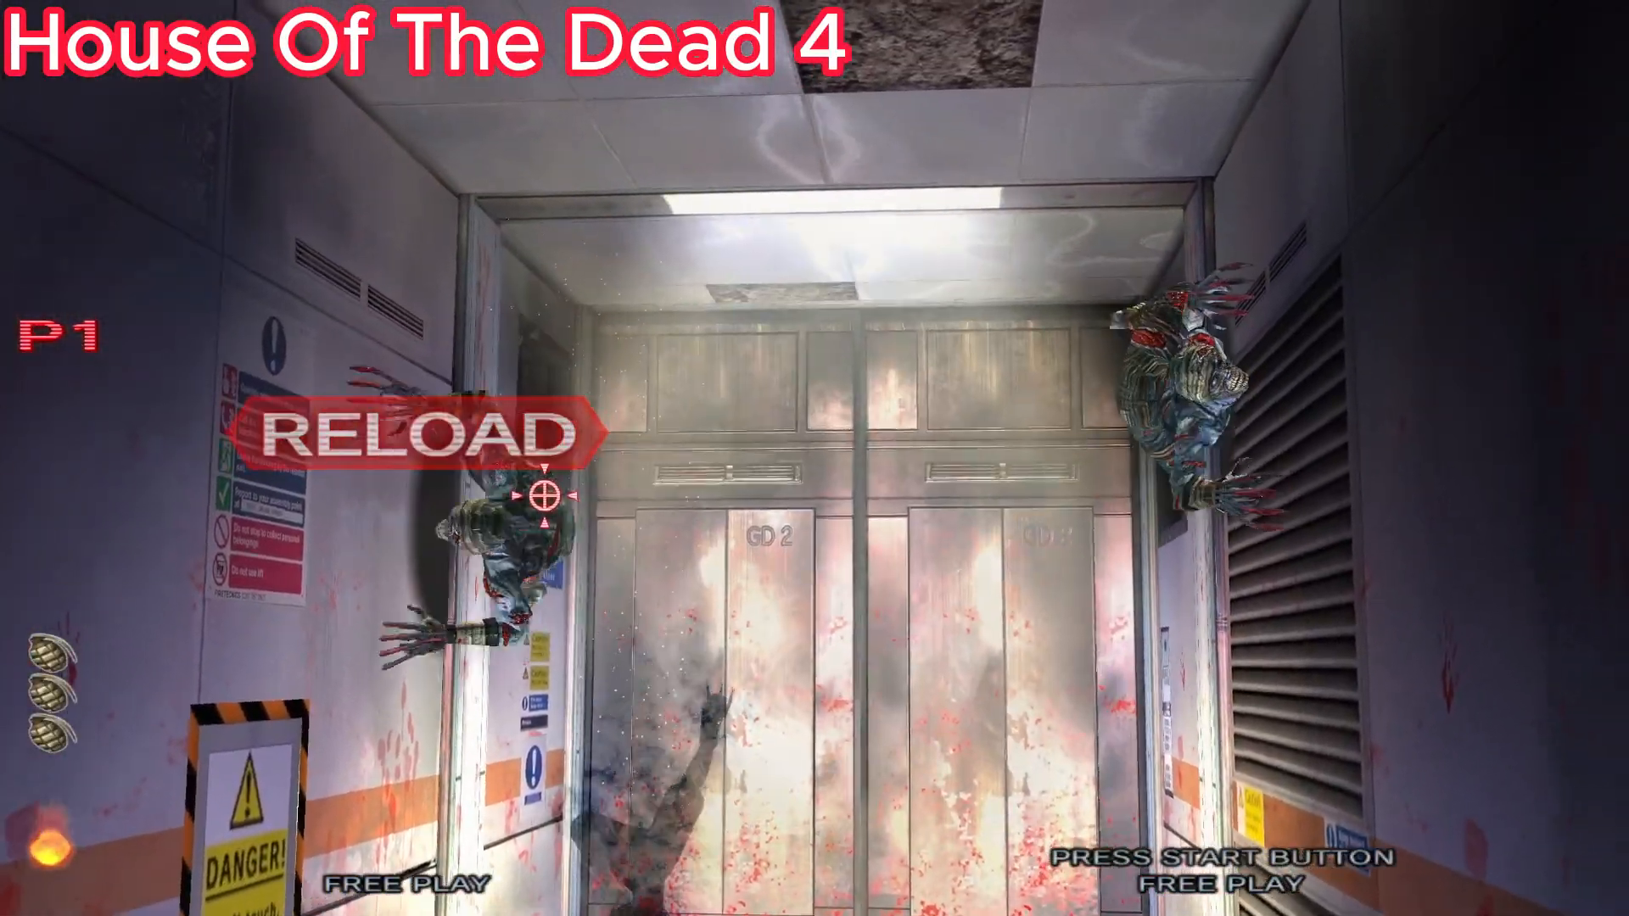
{"action": "right_click", "coordinate": [546, 527]}
{"action": "mouse_move", "coordinate": [545, 527]}
{"action": "left_mouse_down"}
{"action": "mouse_move", "coordinate": [665, 455]}
{"action": "mouse_move", "coordinate": [782, 459]}
{"action": "left_mouse_up"}
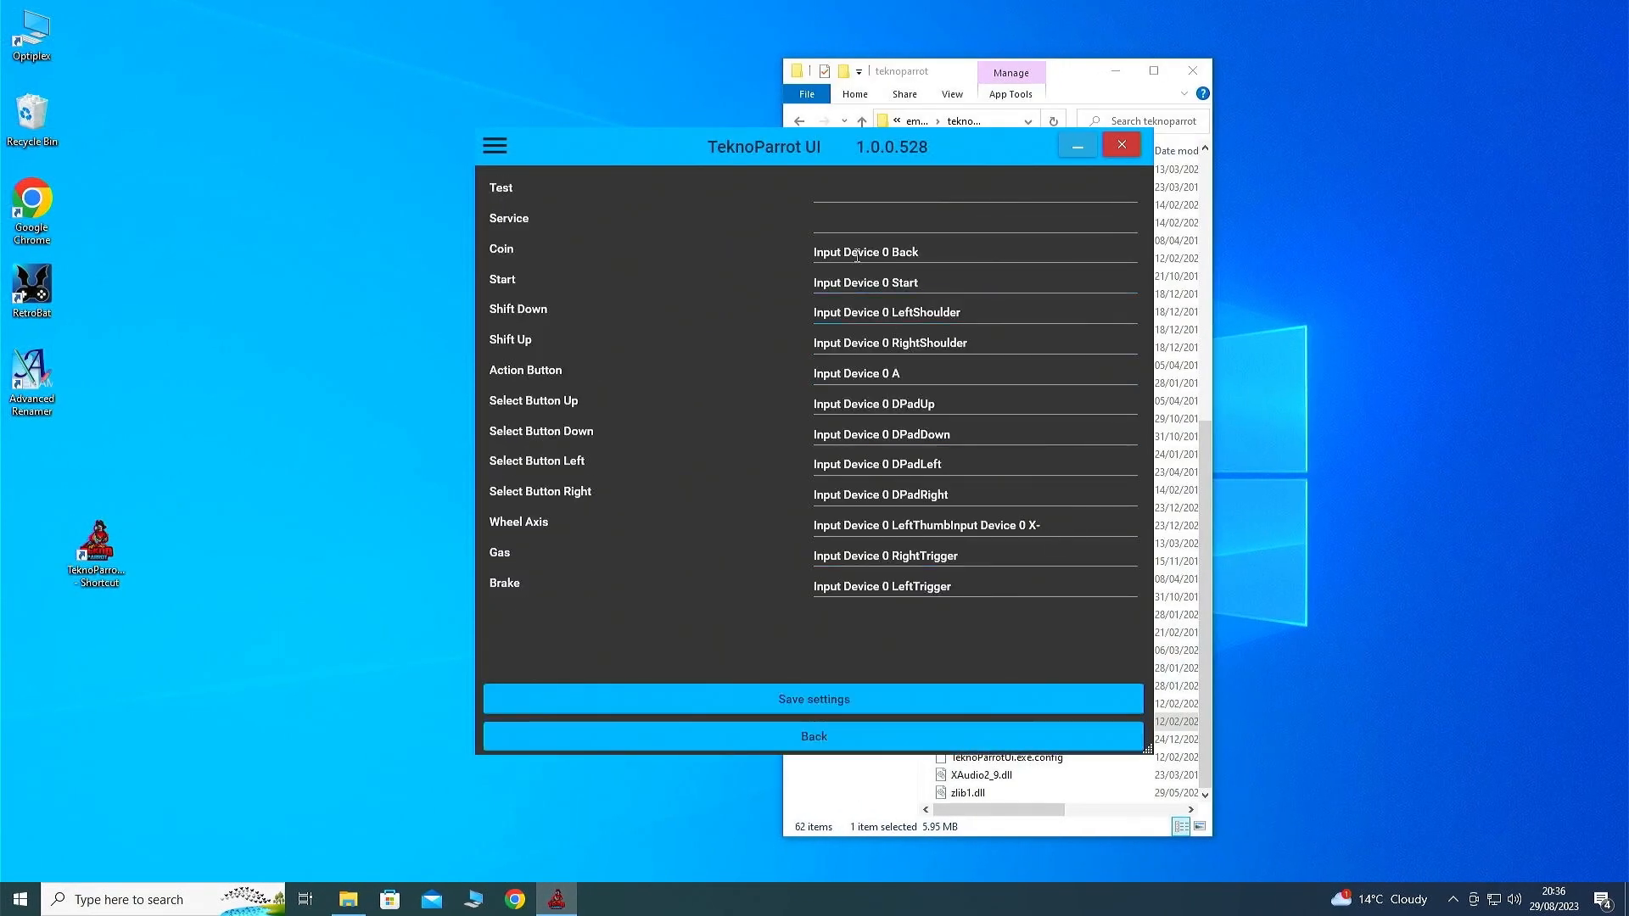
Select the Service binding in the game's controller setup, and go to Game Options in the game's test menu
{"action": "left_click", "coordinate": [882, 218]}
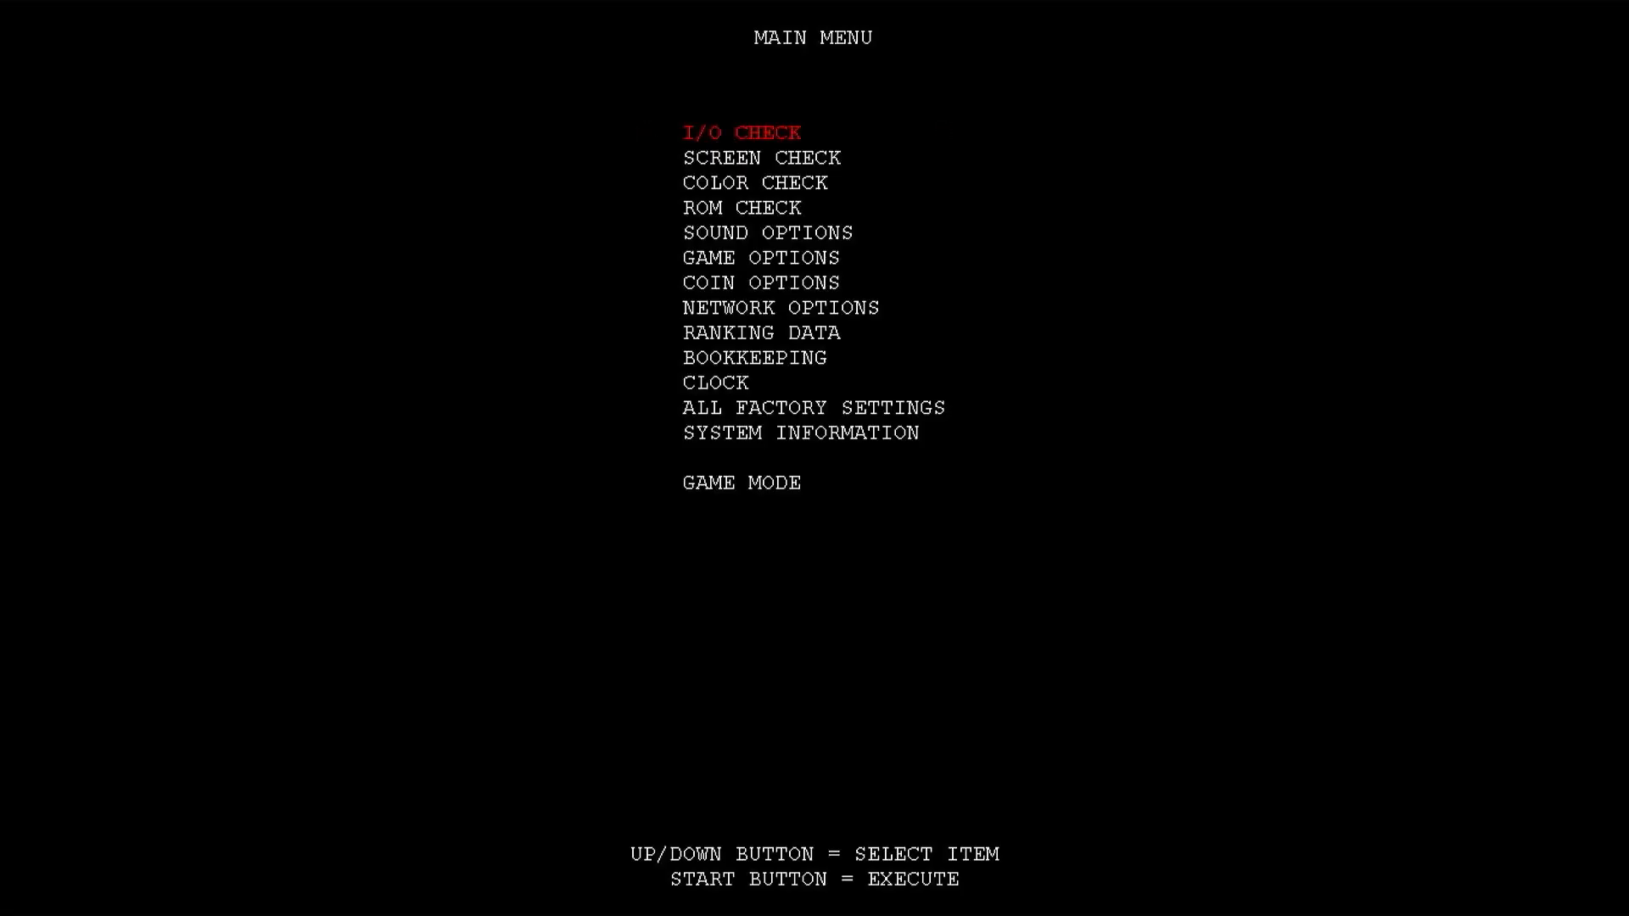
{"action": "key", "text": "Down"}
{"action": "key", "text": "Down"}
{"action": "key", "text": "Up"}
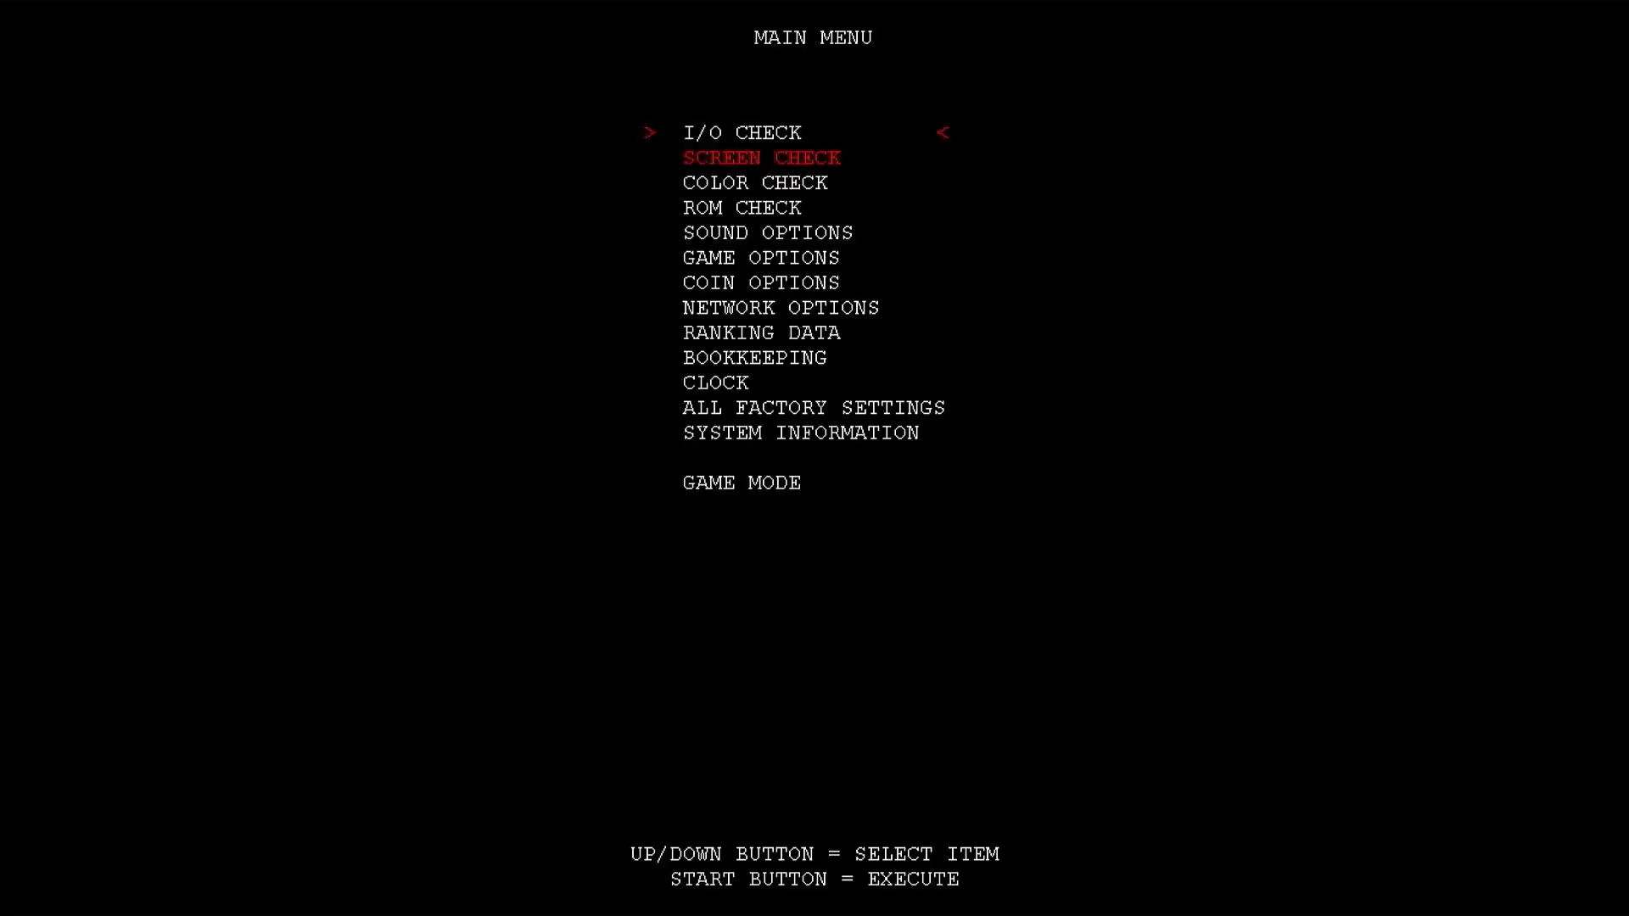
{"action": "key", "text": "Up"}
{"action": "key", "text": "Down"}
{"action": "key", "text": "Down"}
{"action": "key", "text": "Down"}
{"action": "key", "text": "Down"}
{"action": "key", "text": "Down"}
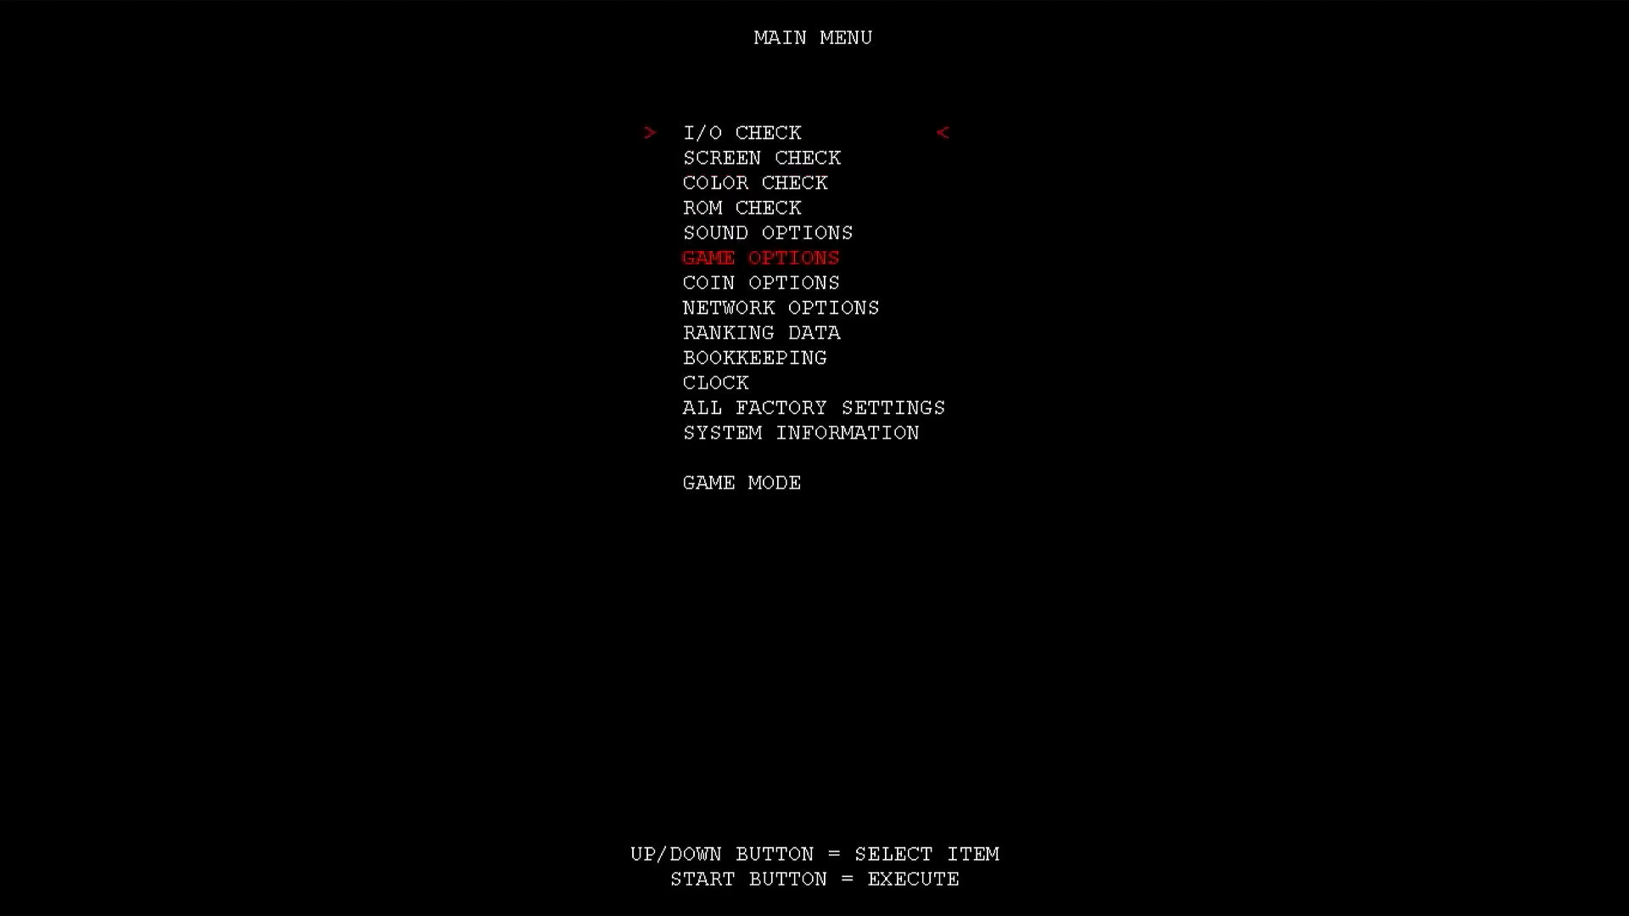
Look through the Game Options page of the test menu and exit it without saving
{"action": "key", "text": "Return"}
{"action": "key", "text": "Up"}
{"action": "key", "text": "Up"}
{"action": "key", "text": "Up"}
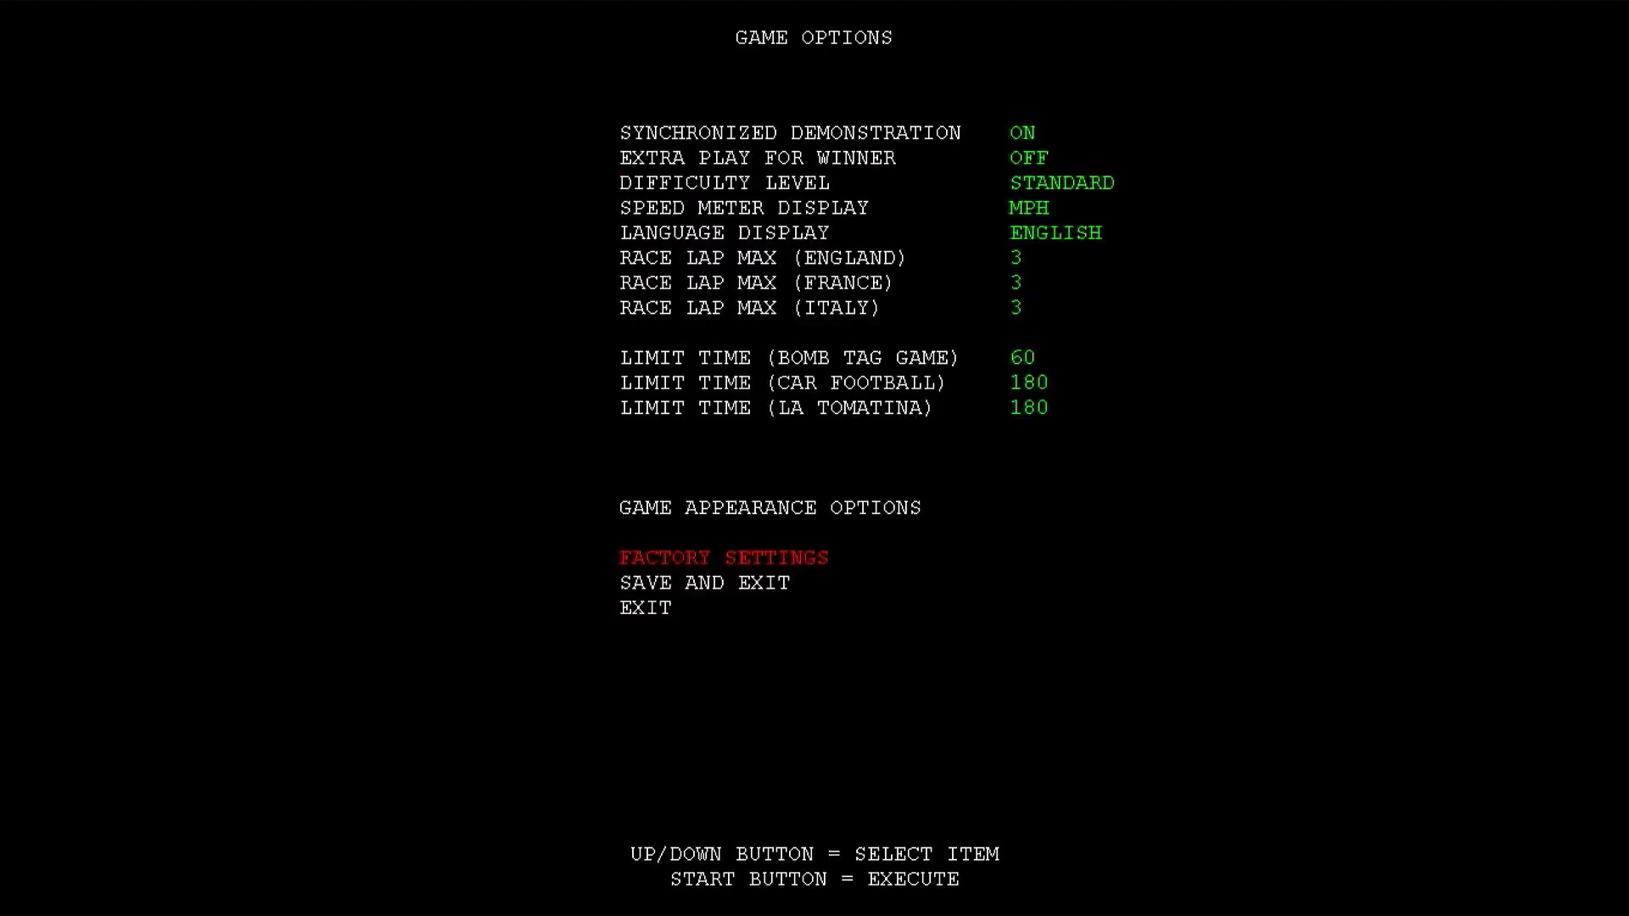
{"action": "key", "text": "Up"}
{"action": "key", "text": "Up"}
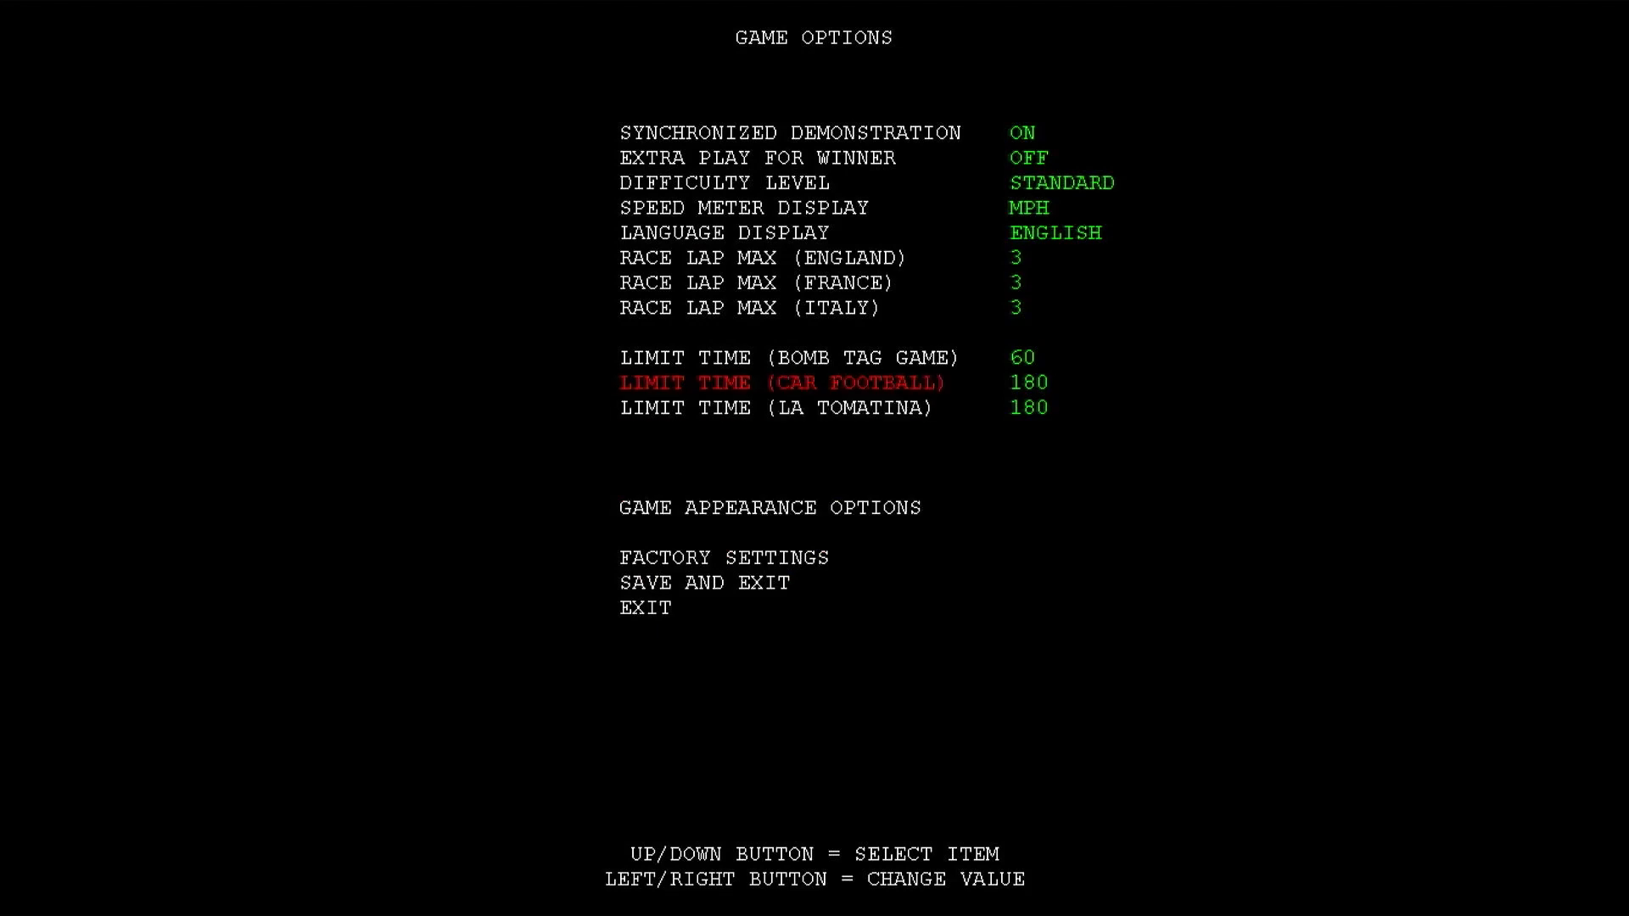
{"action": "key", "text": "Down"}
{"action": "key", "text": "Down"}
{"action": "key", "text": "Down"}
{"action": "key", "text": "Down"}
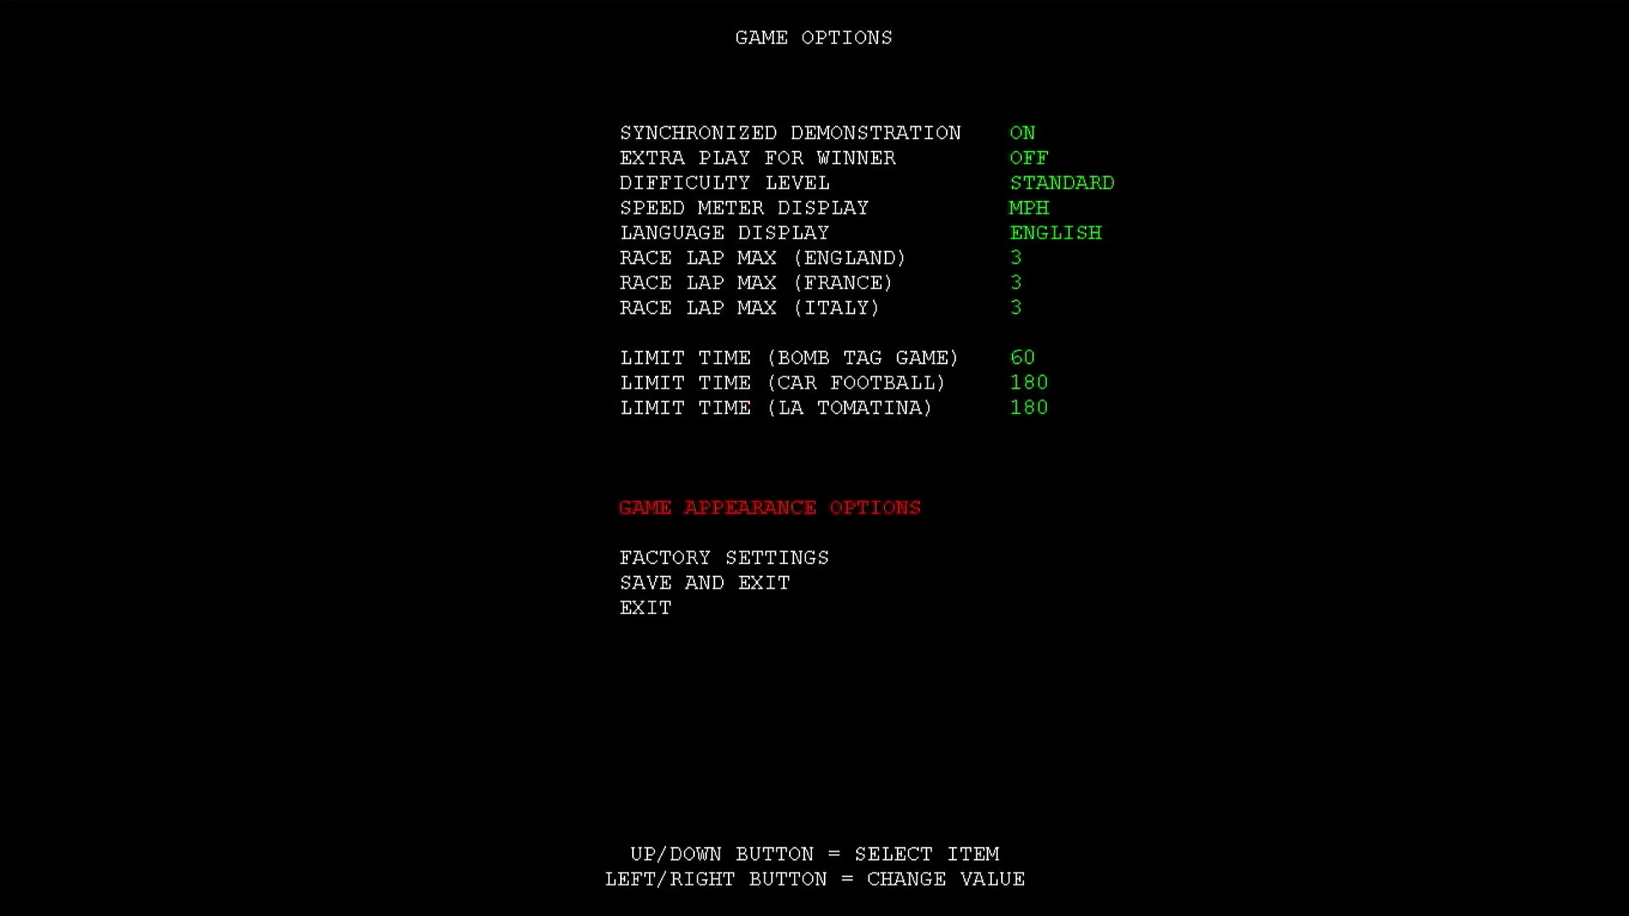
{"action": "key", "text": "Down"}
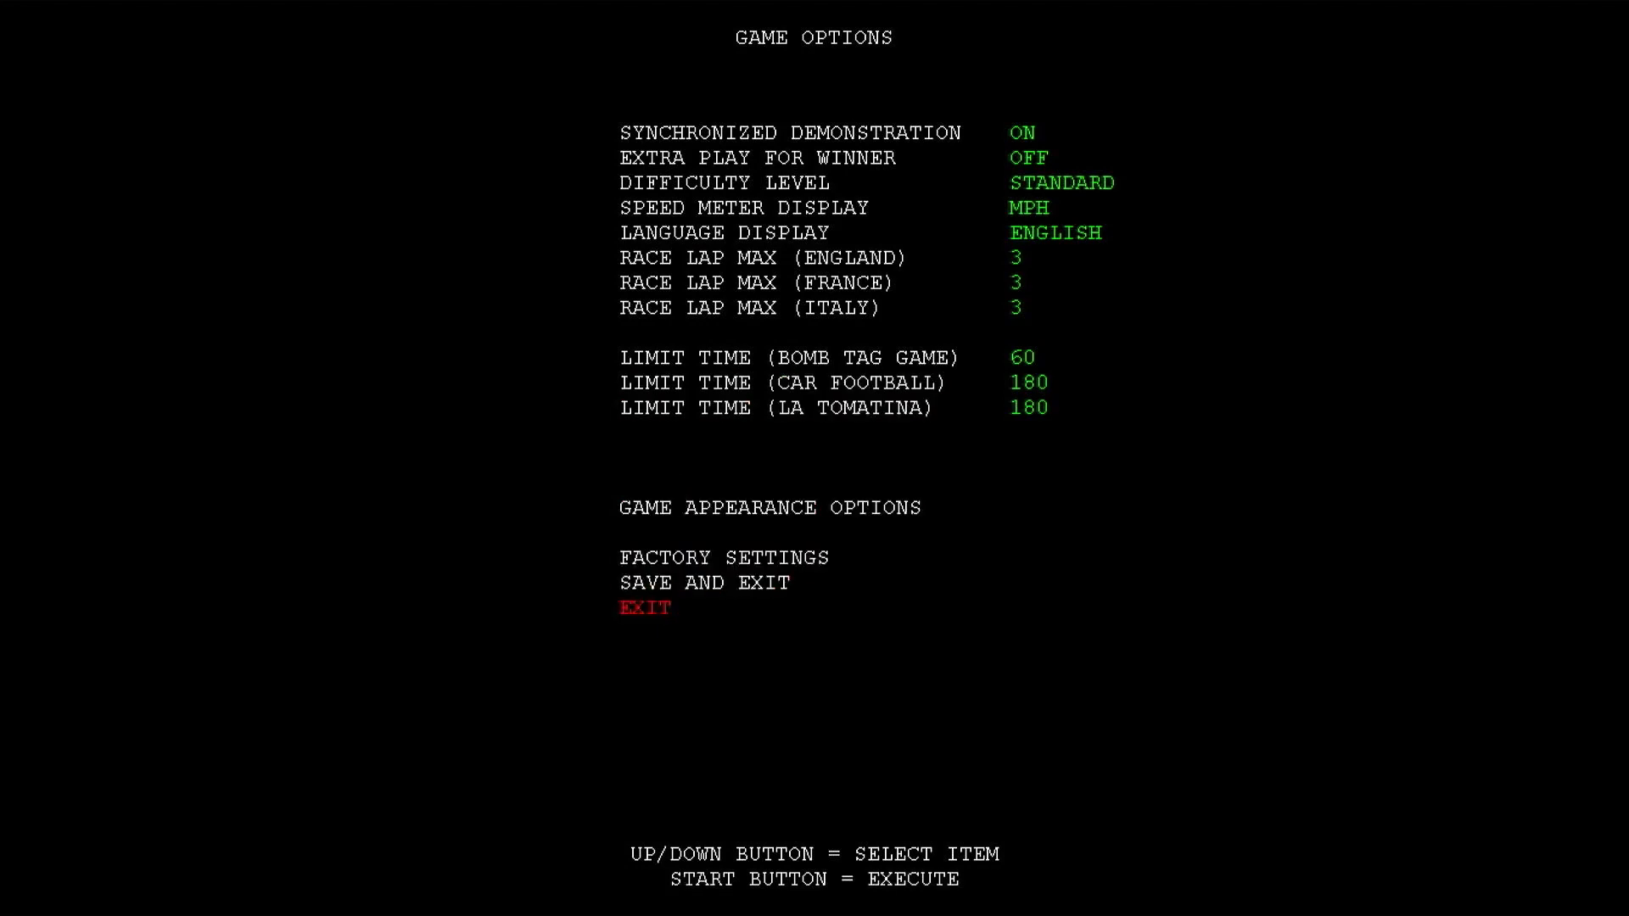
{"action": "key", "text": "Return"}
Set Free Play to FREE in the test menu's Coin Options, then save and exit
{"action": "key", "text": "Down"}
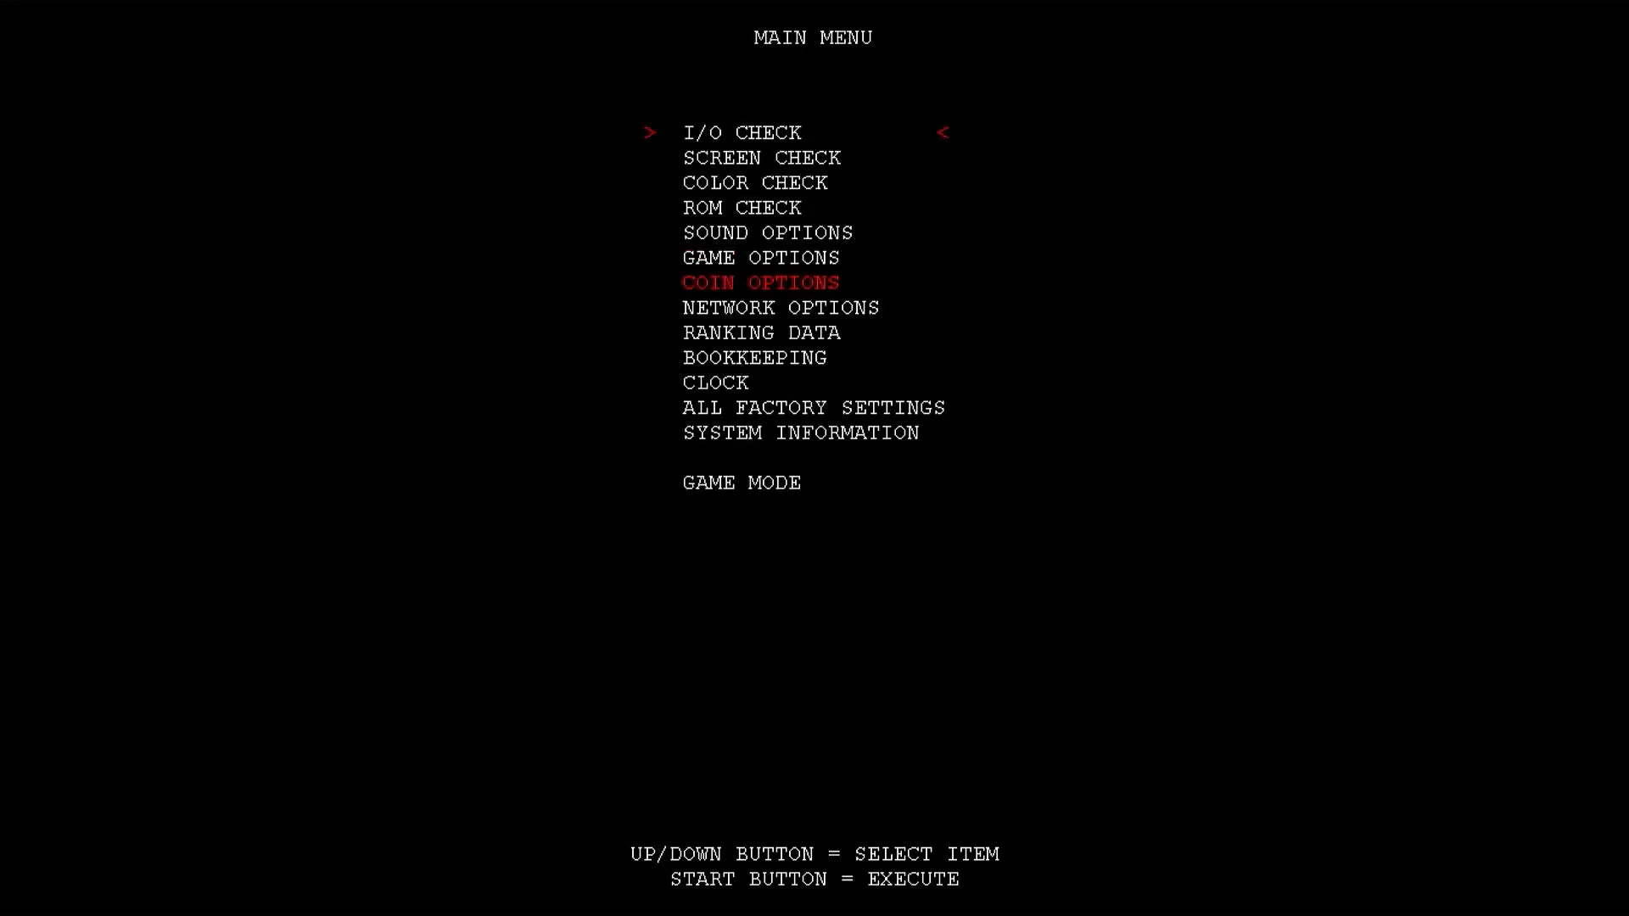
{"action": "key", "text": "Return"}
{"action": "key", "text": "Up"}
{"action": "key", "text": "Up"}
{"action": "key", "text": "Up"}
{"action": "key", "text": "Up"}
{"action": "key", "text": "Up"}
{"action": "key", "text": "Up"}
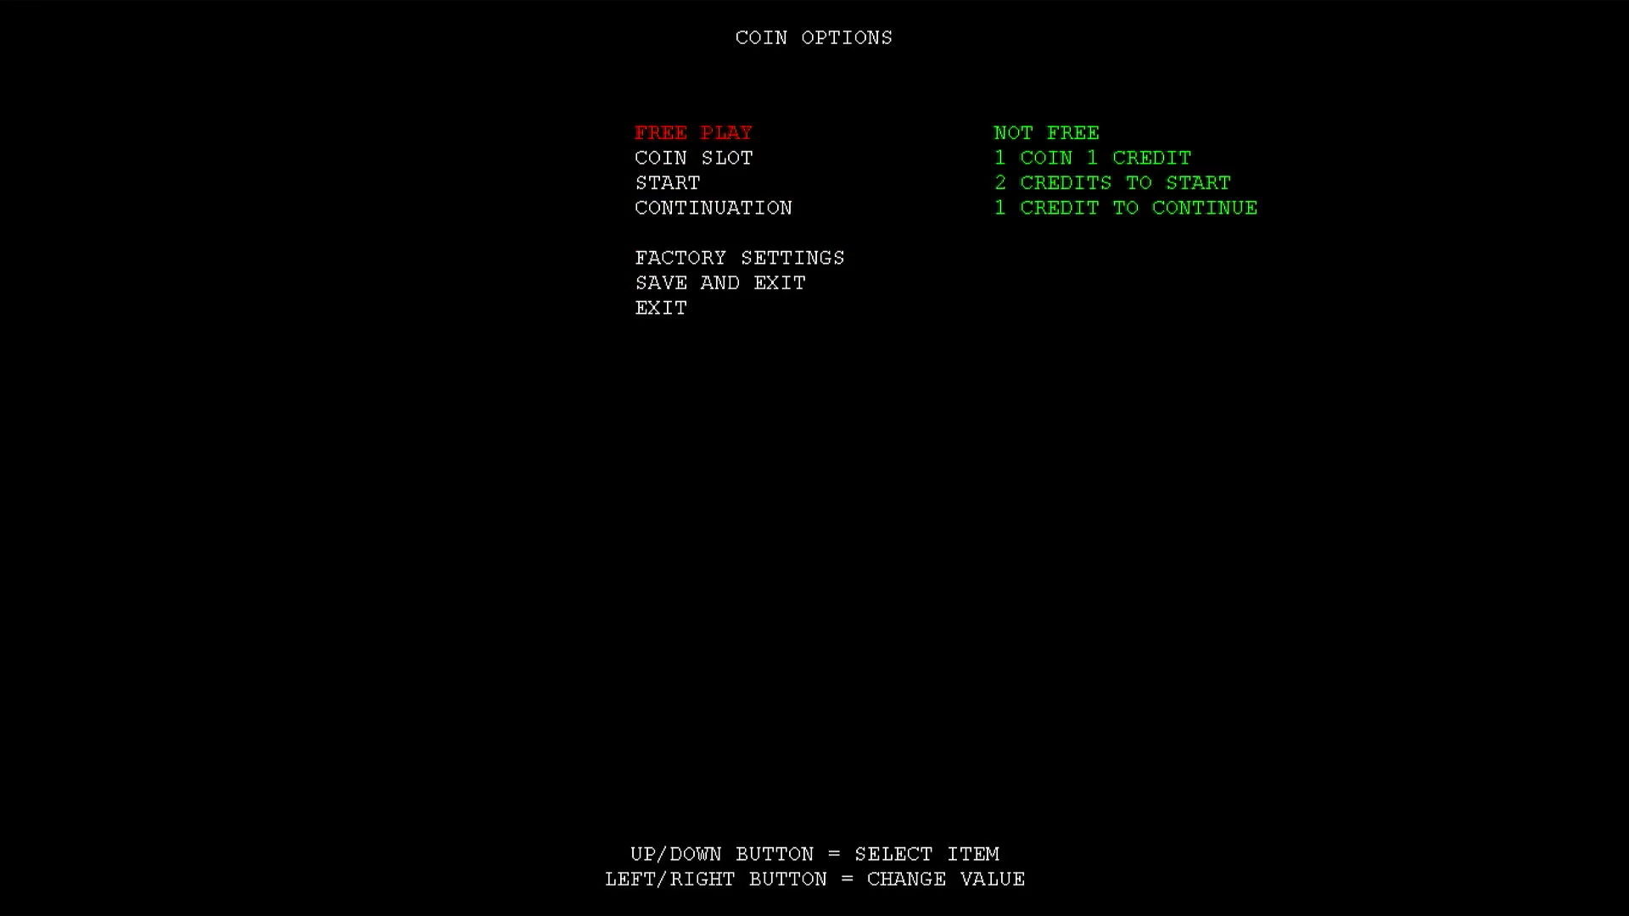
{"action": "key", "text": "Right"}
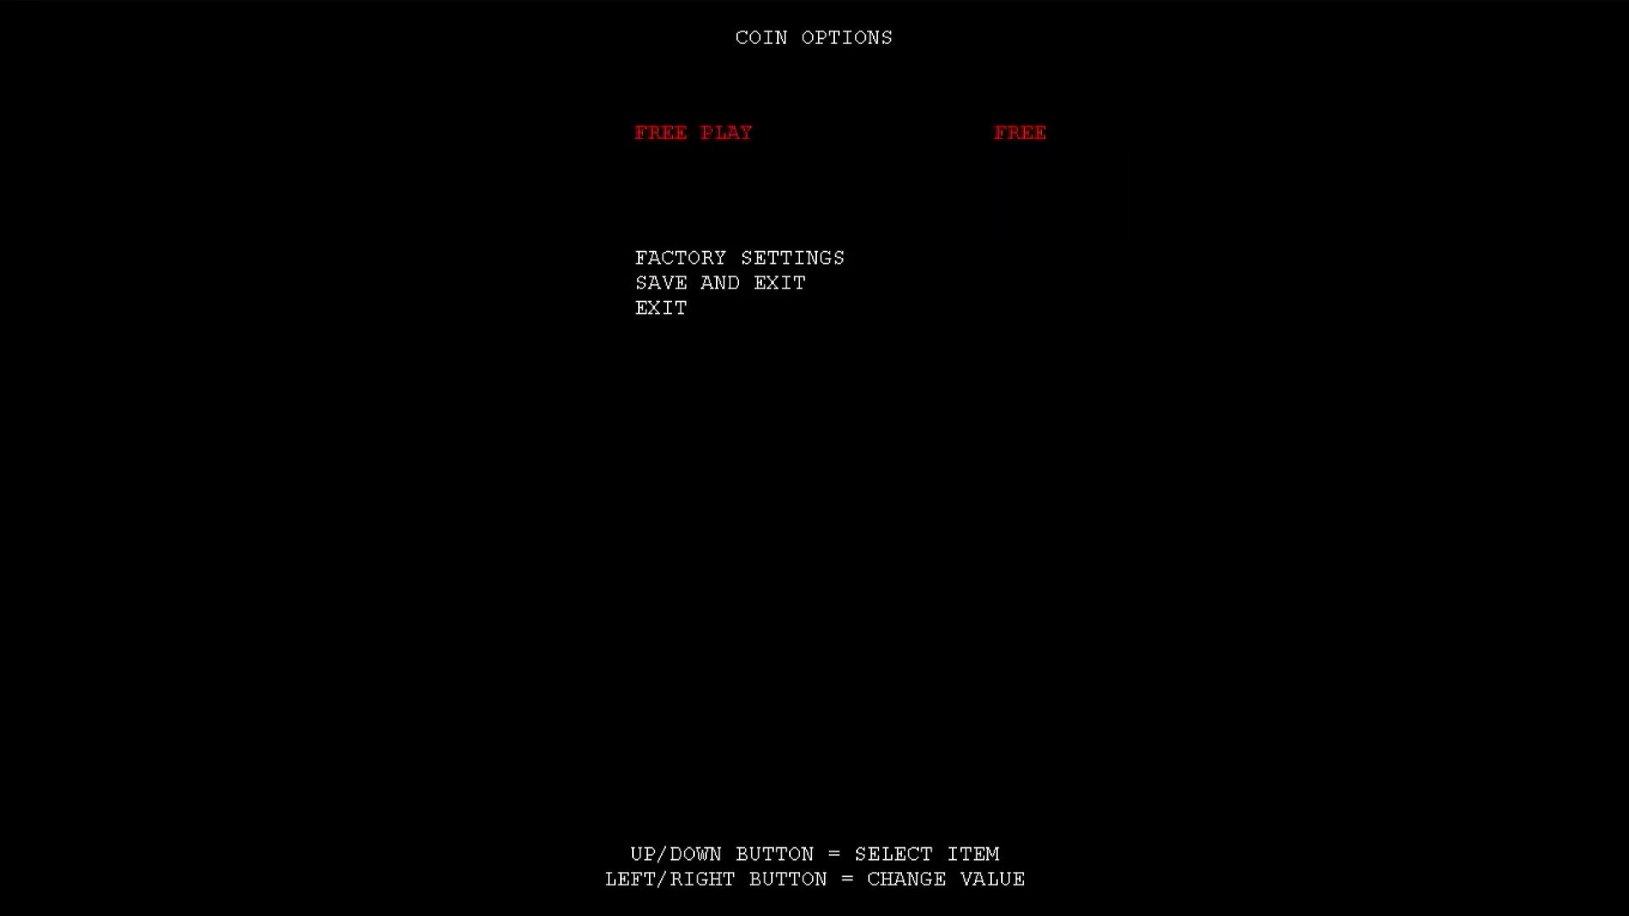
{"action": "key", "text": "Down"}
{"action": "key", "text": "Down"}
{"action": "key", "text": "Return"}
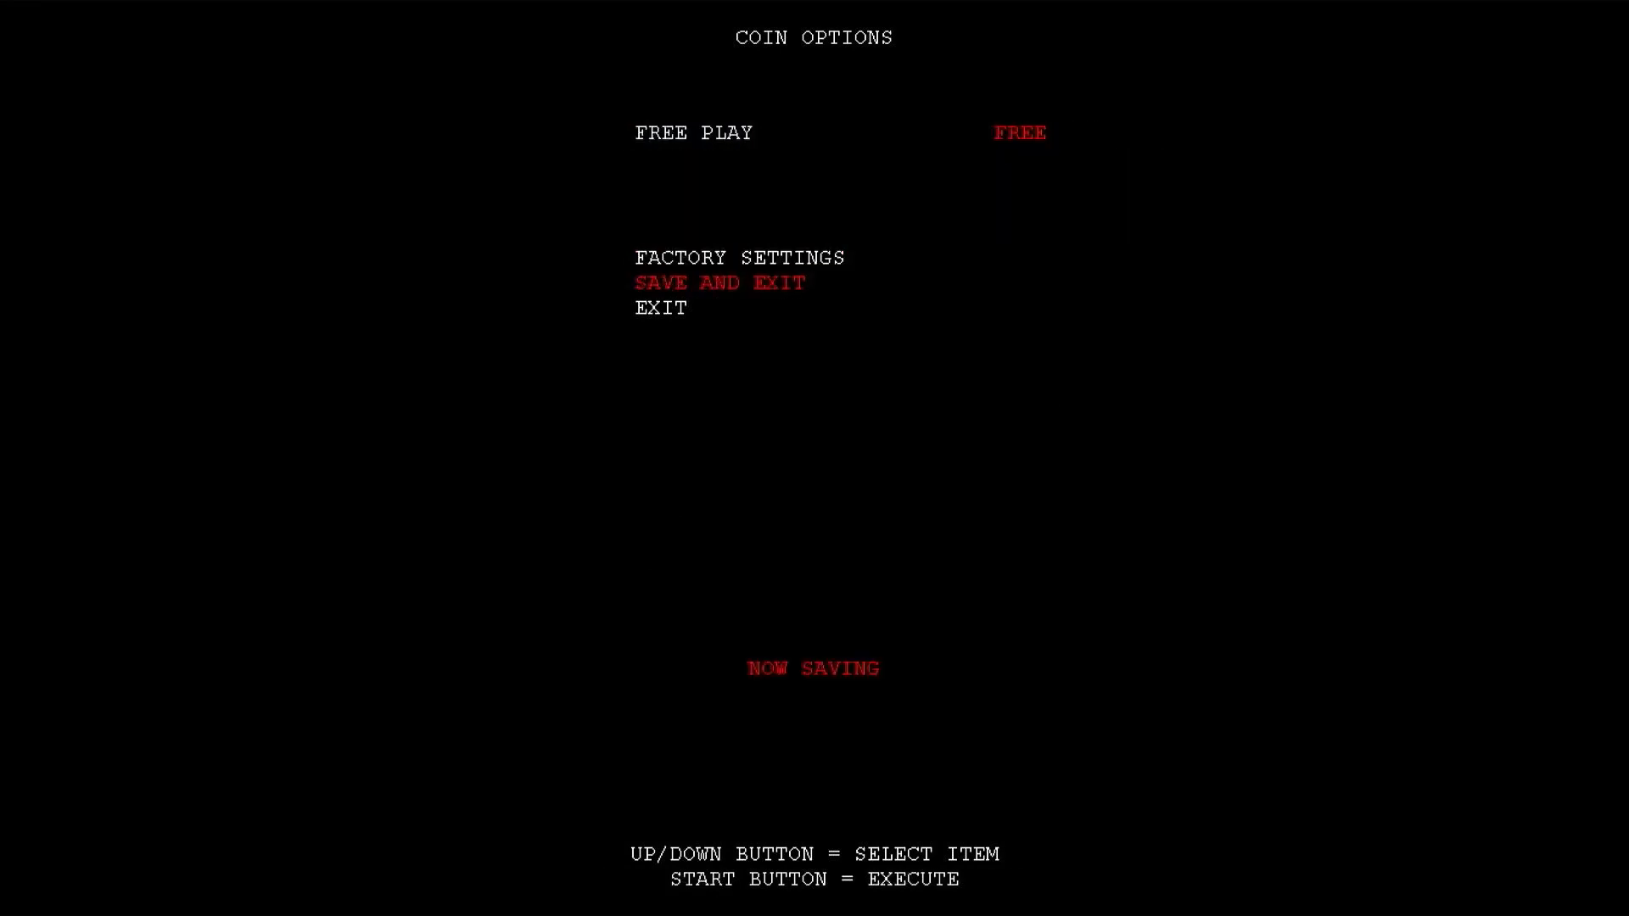
Leave the test menu through Game Mode and start the game from its title sequence
{"action": "key", "text": "Down"}
{"action": "key", "text": "Down"}
{"action": "key", "text": "Down"}
{"action": "key", "text": "Down"}
{"action": "key", "text": "Down"}
{"action": "key", "text": "Down"}
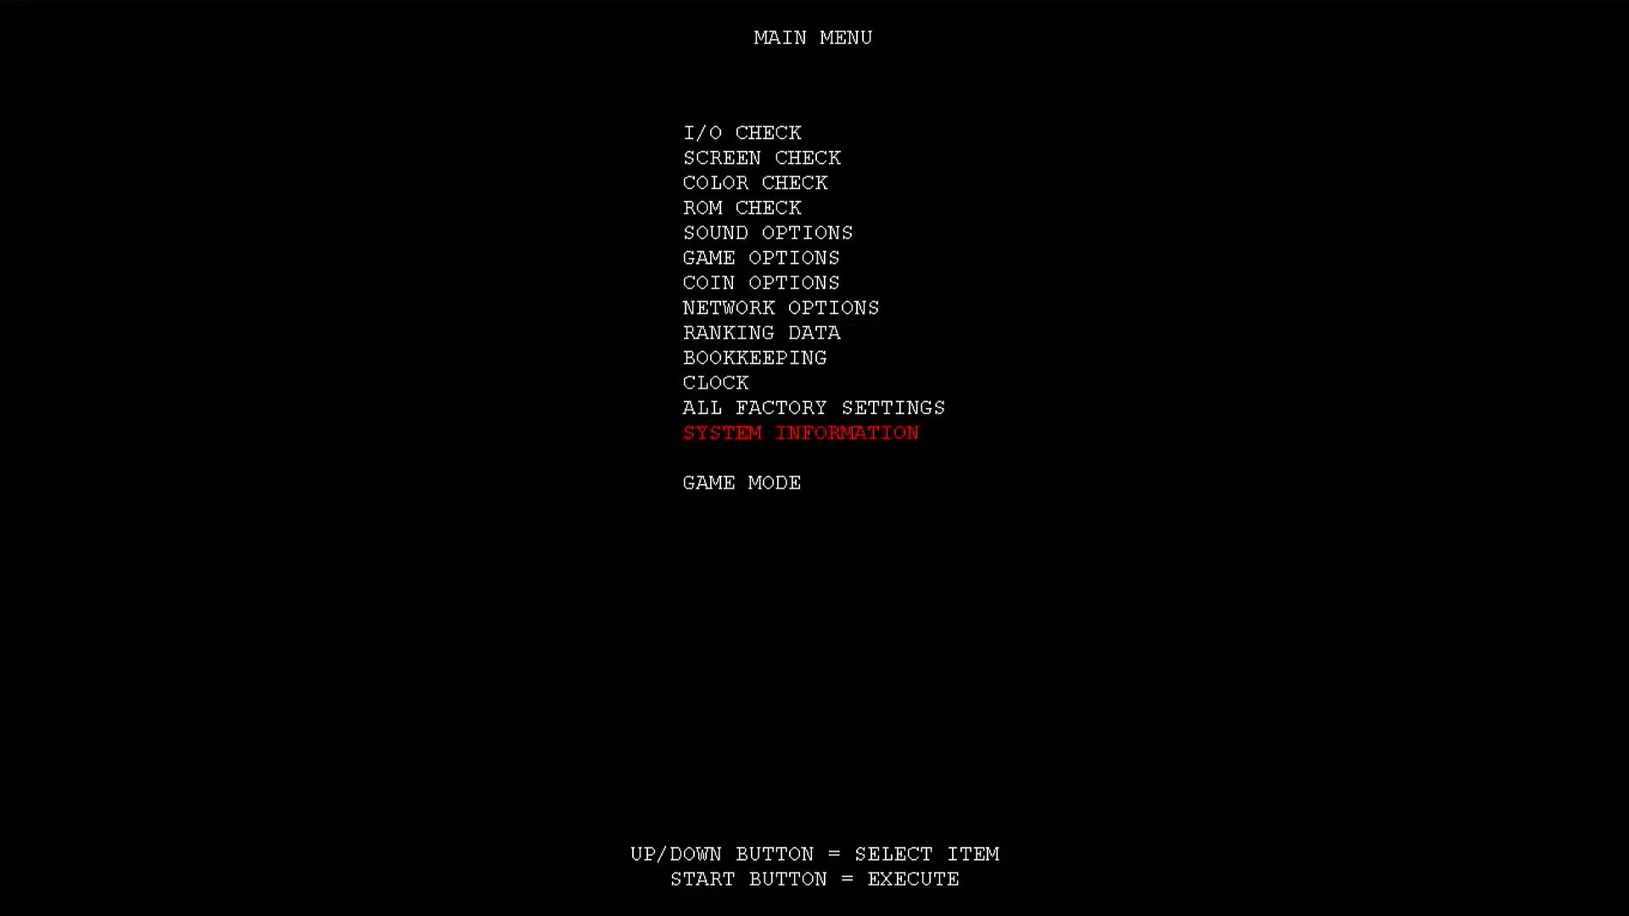
{"action": "key", "text": "Down"}
{"action": "key", "text": "Return"}
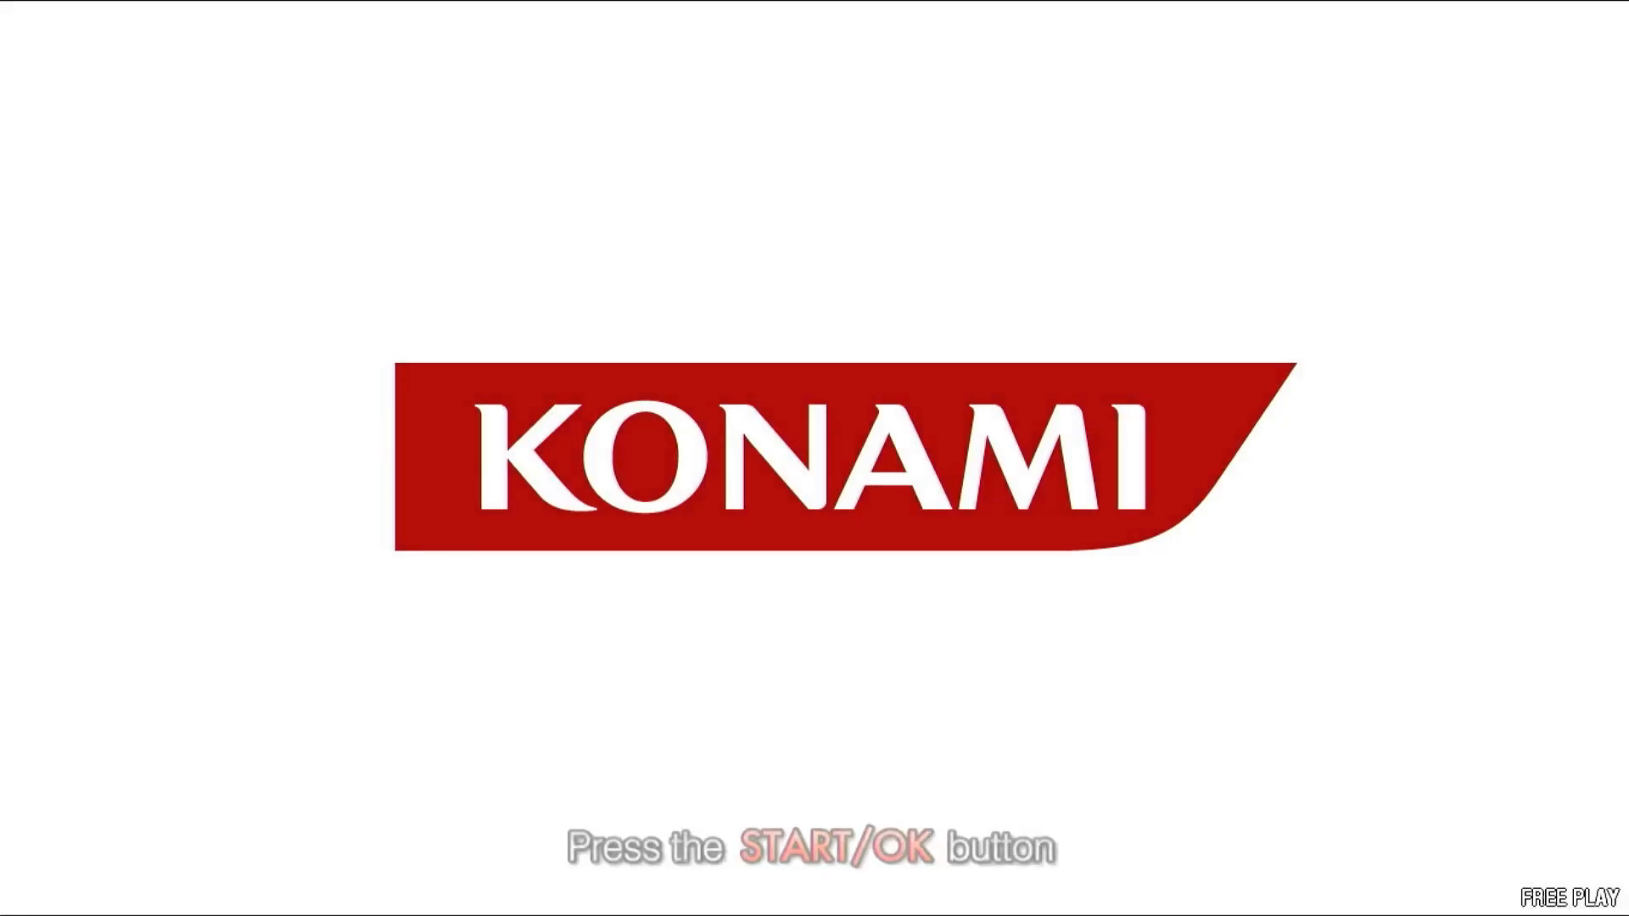
{"action": "key", "text": "Return"}
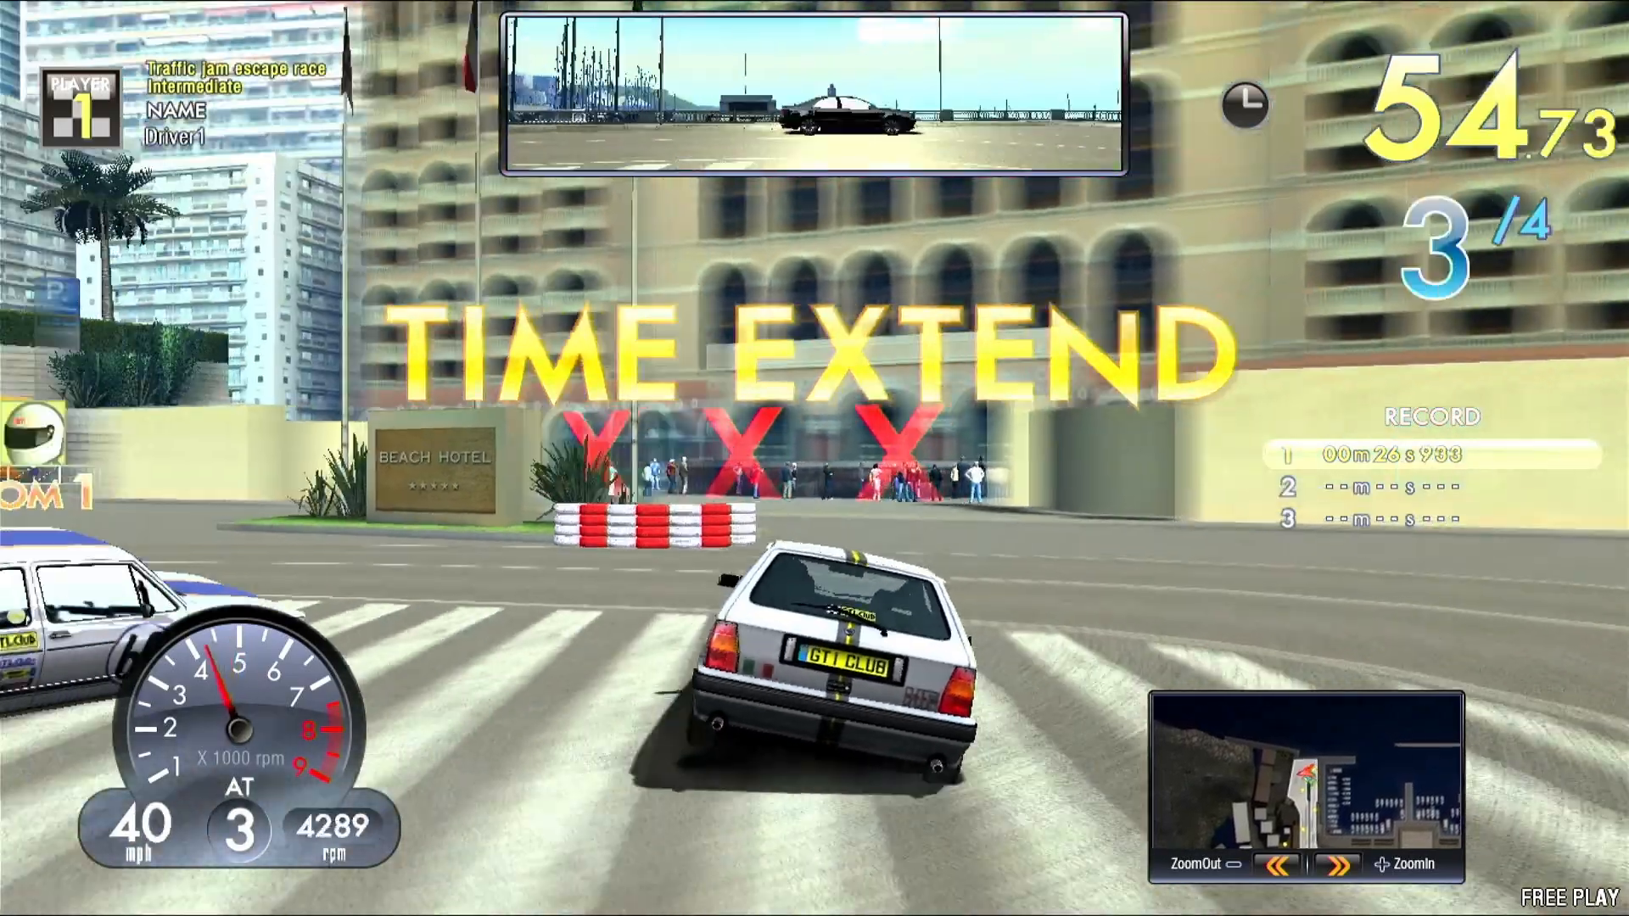
{"action": "key", "text": "Left"}
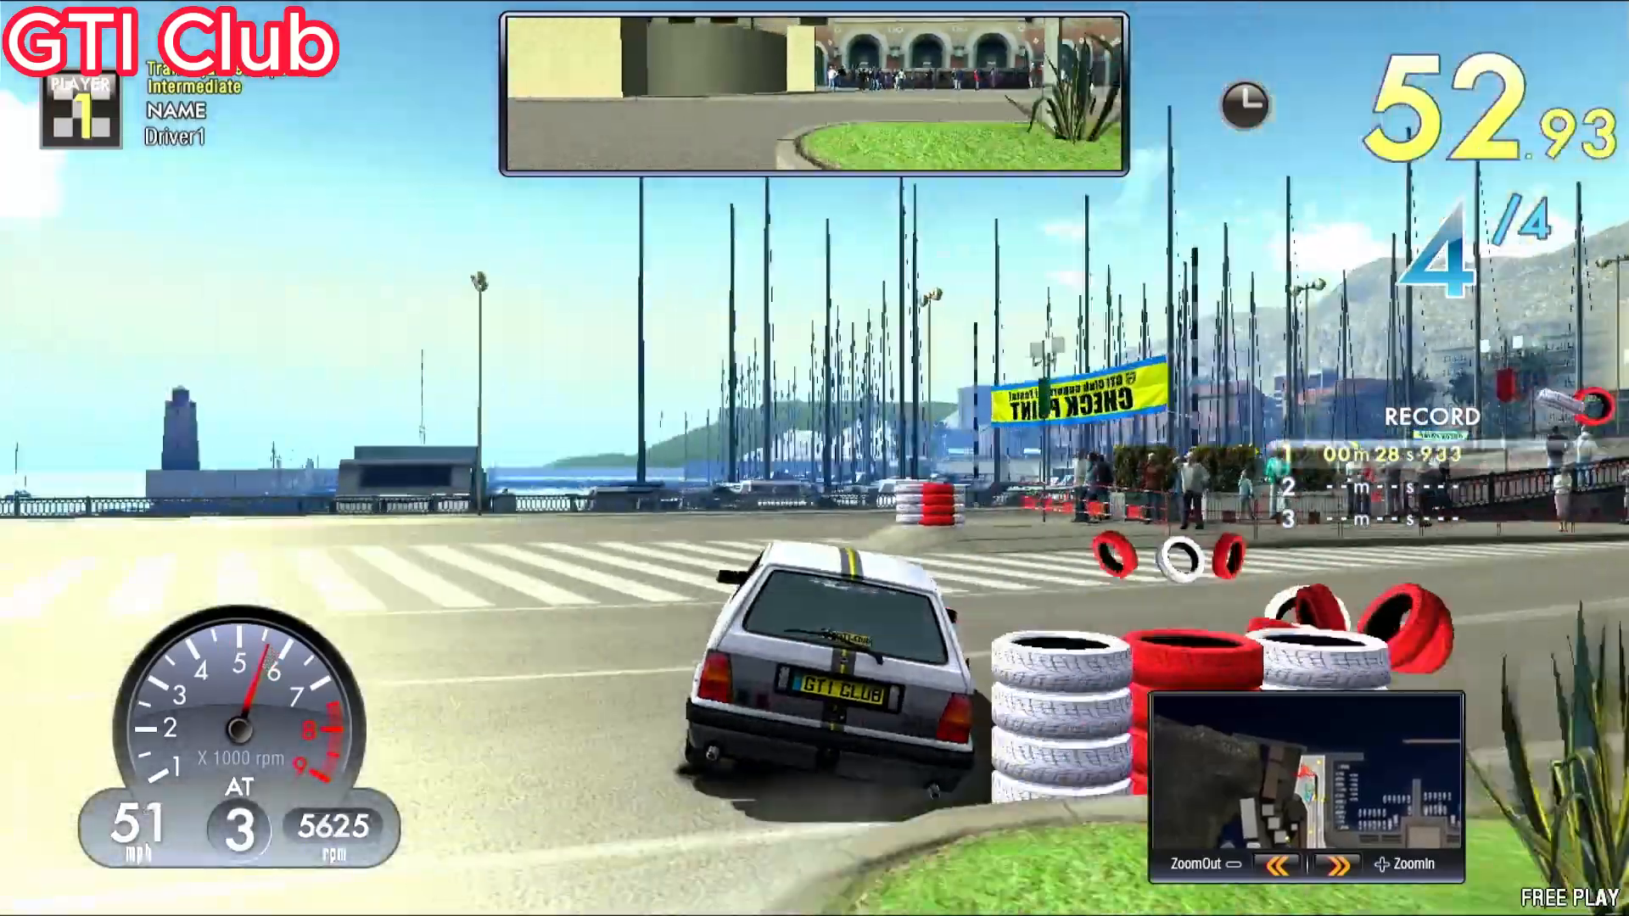
{"action": "key", "text": "Right"}
{"action": "key", "text": "Right"}
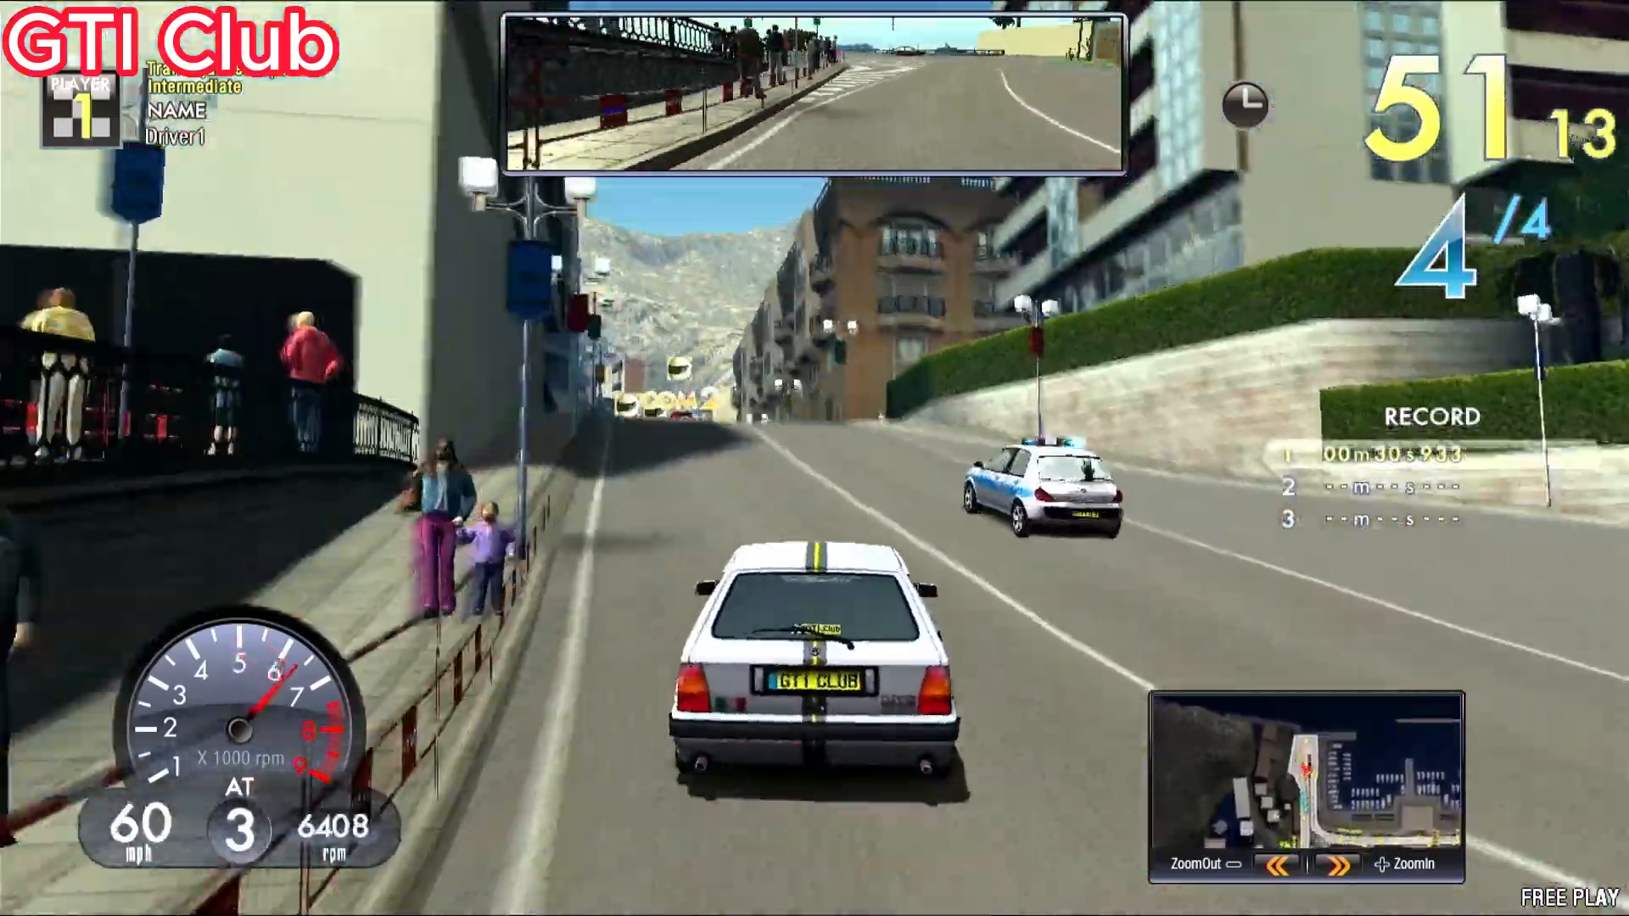
{"action": "key", "text": "Left"}
{"action": "key", "text": "Left"}
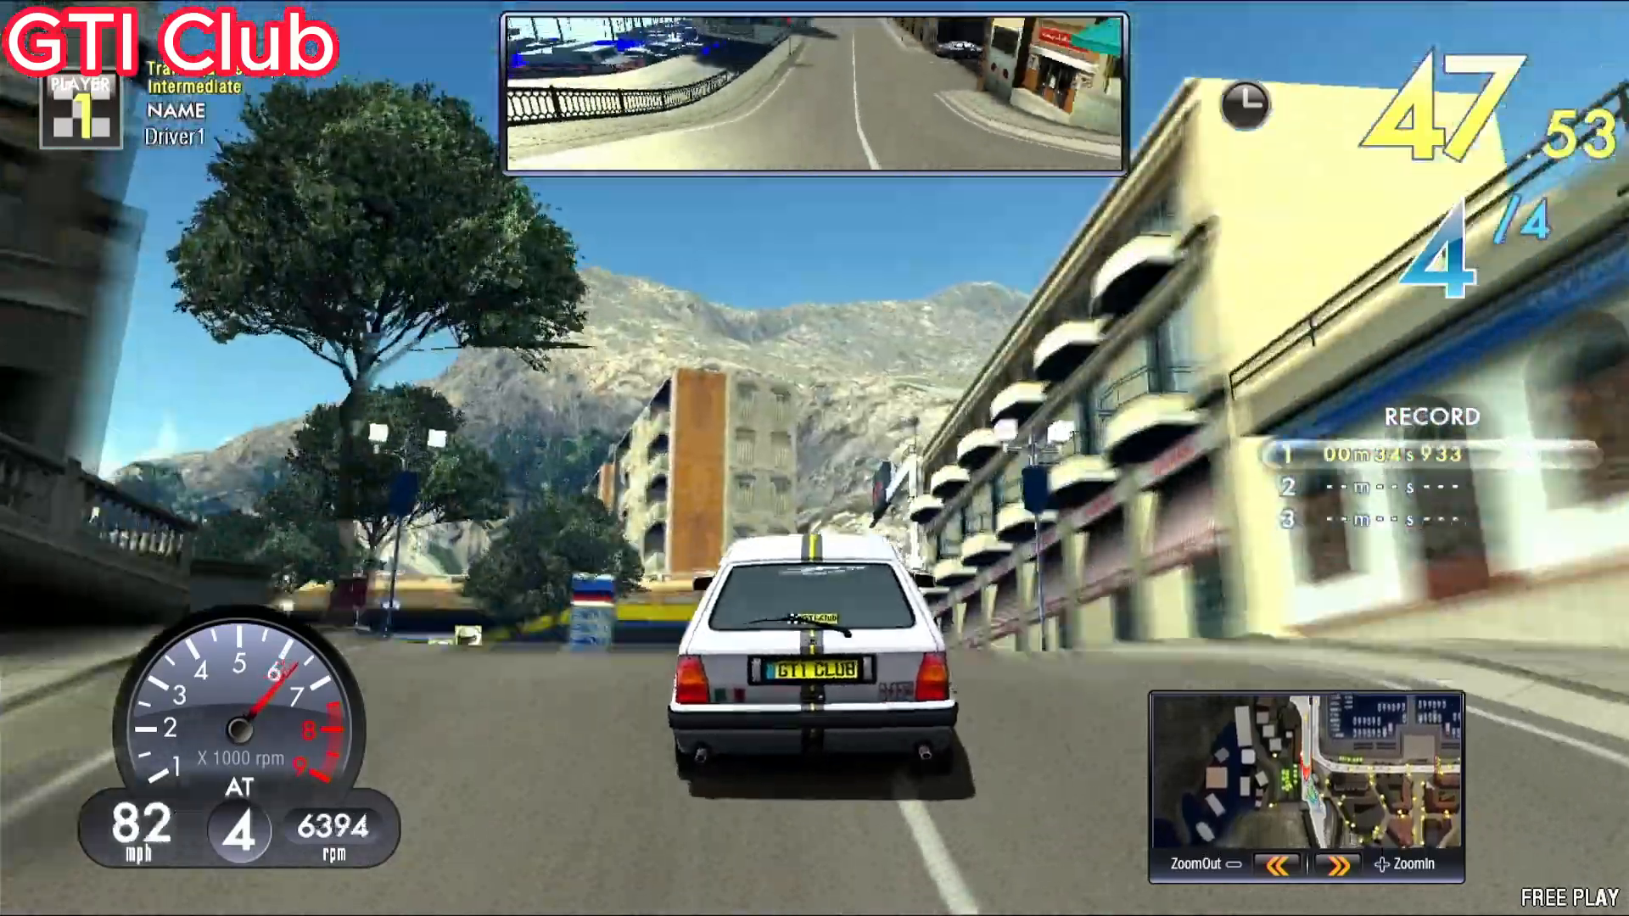
{"action": "key", "text": "Right"}
{"action": "key", "text": "Left"}
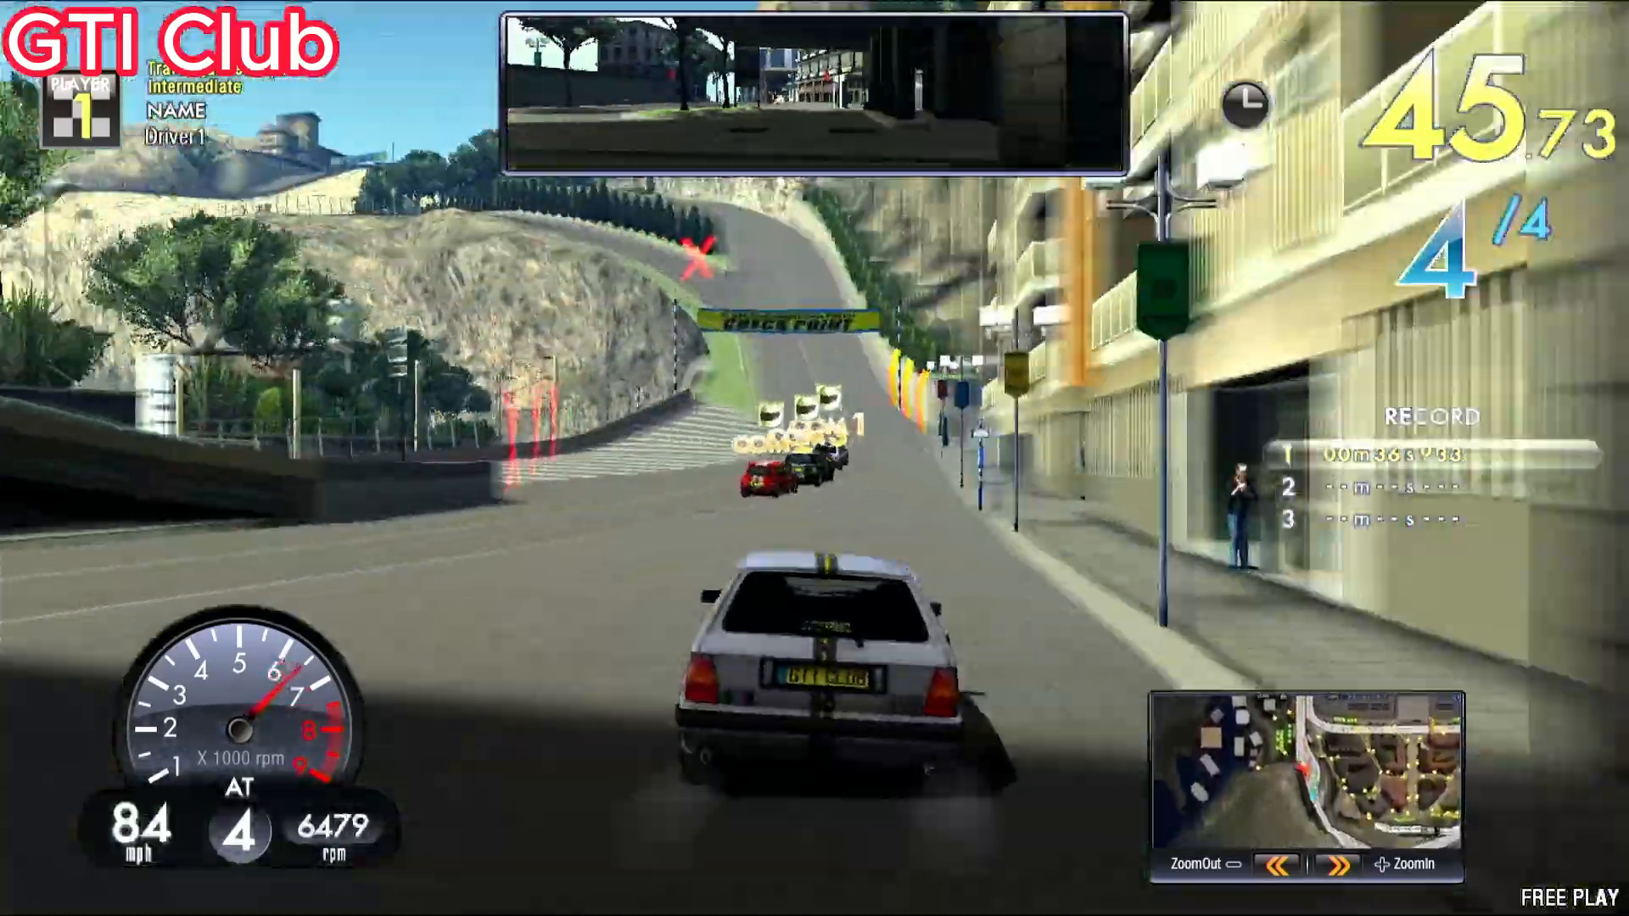
{"action": "key", "text": "Right"}
{"action": "key", "text": "Left"}
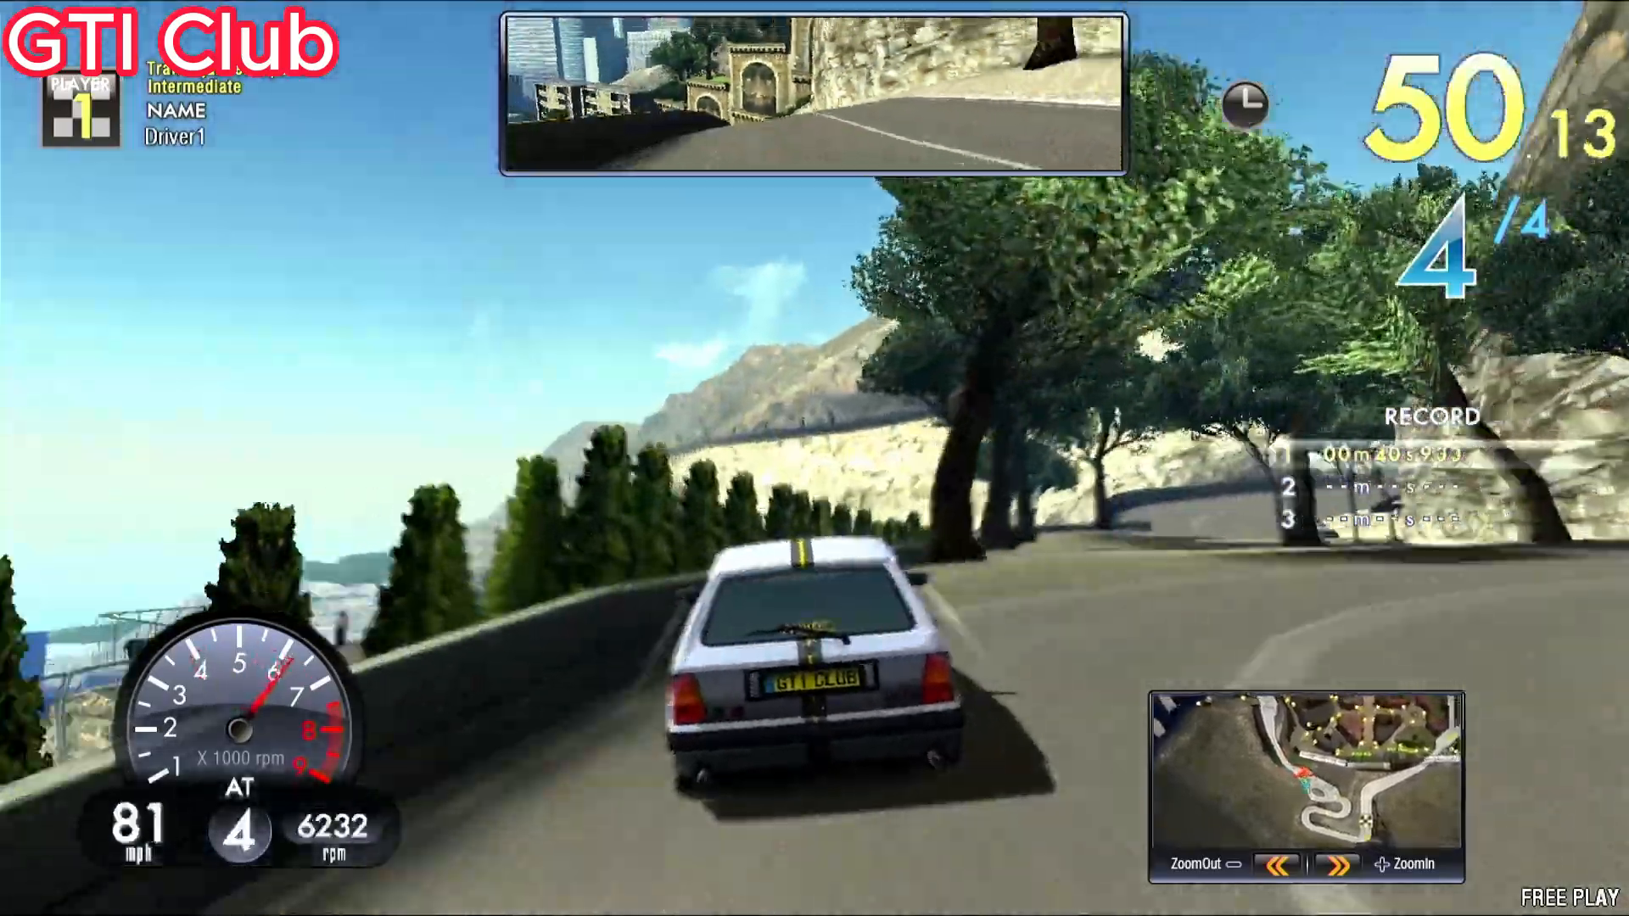
{"action": "key", "text": "Right"}
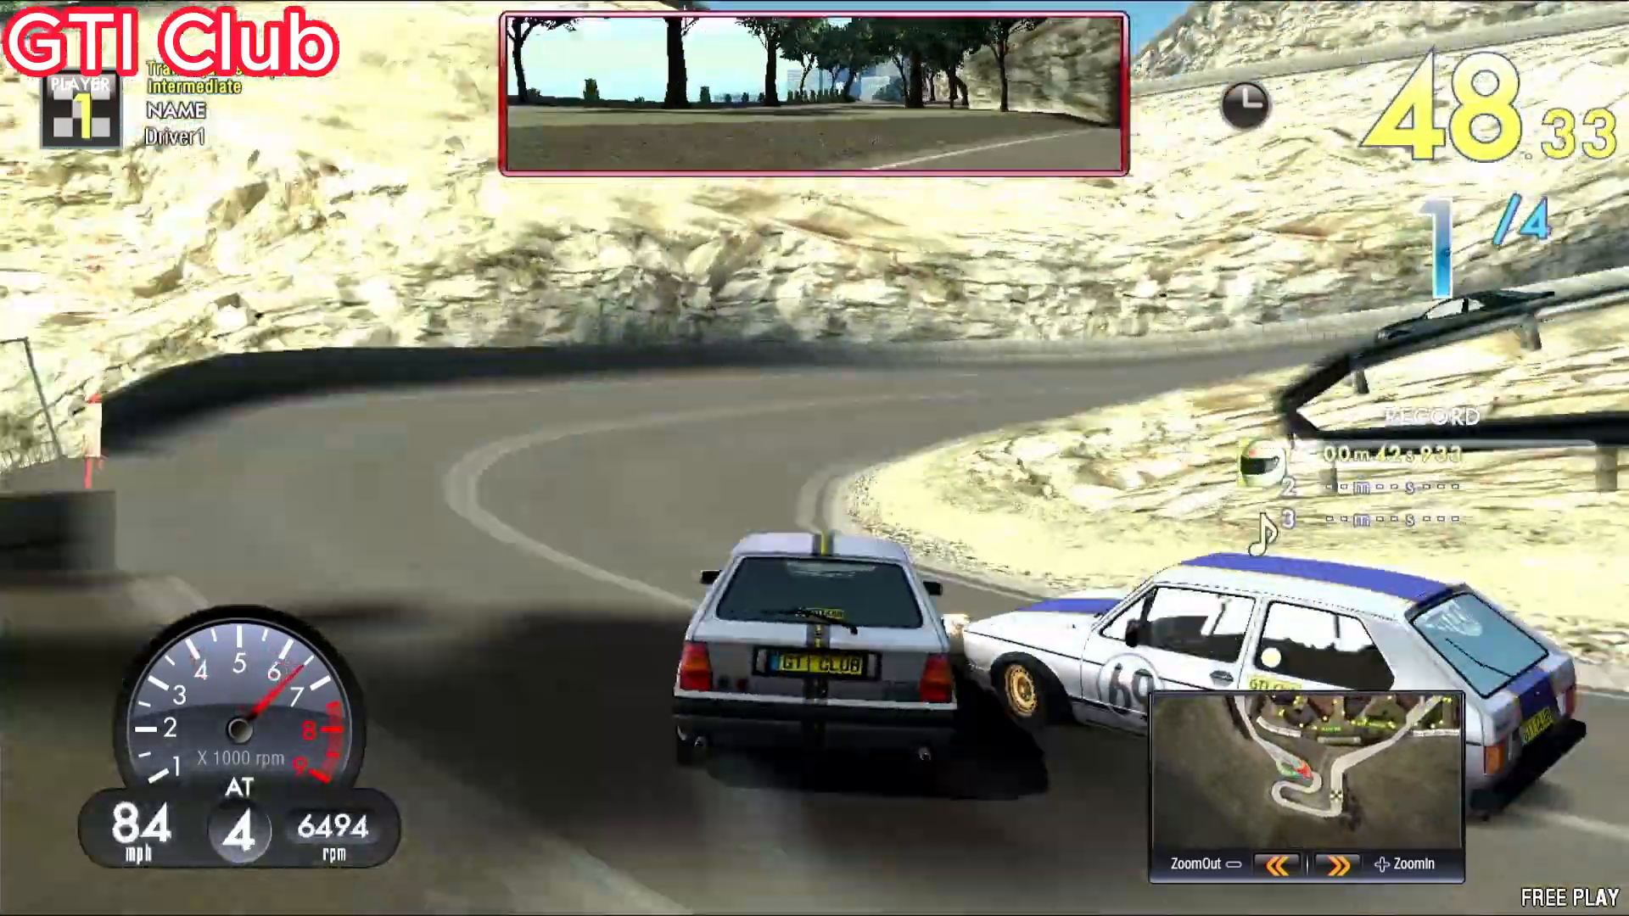
{"action": "key", "text": "Right"}
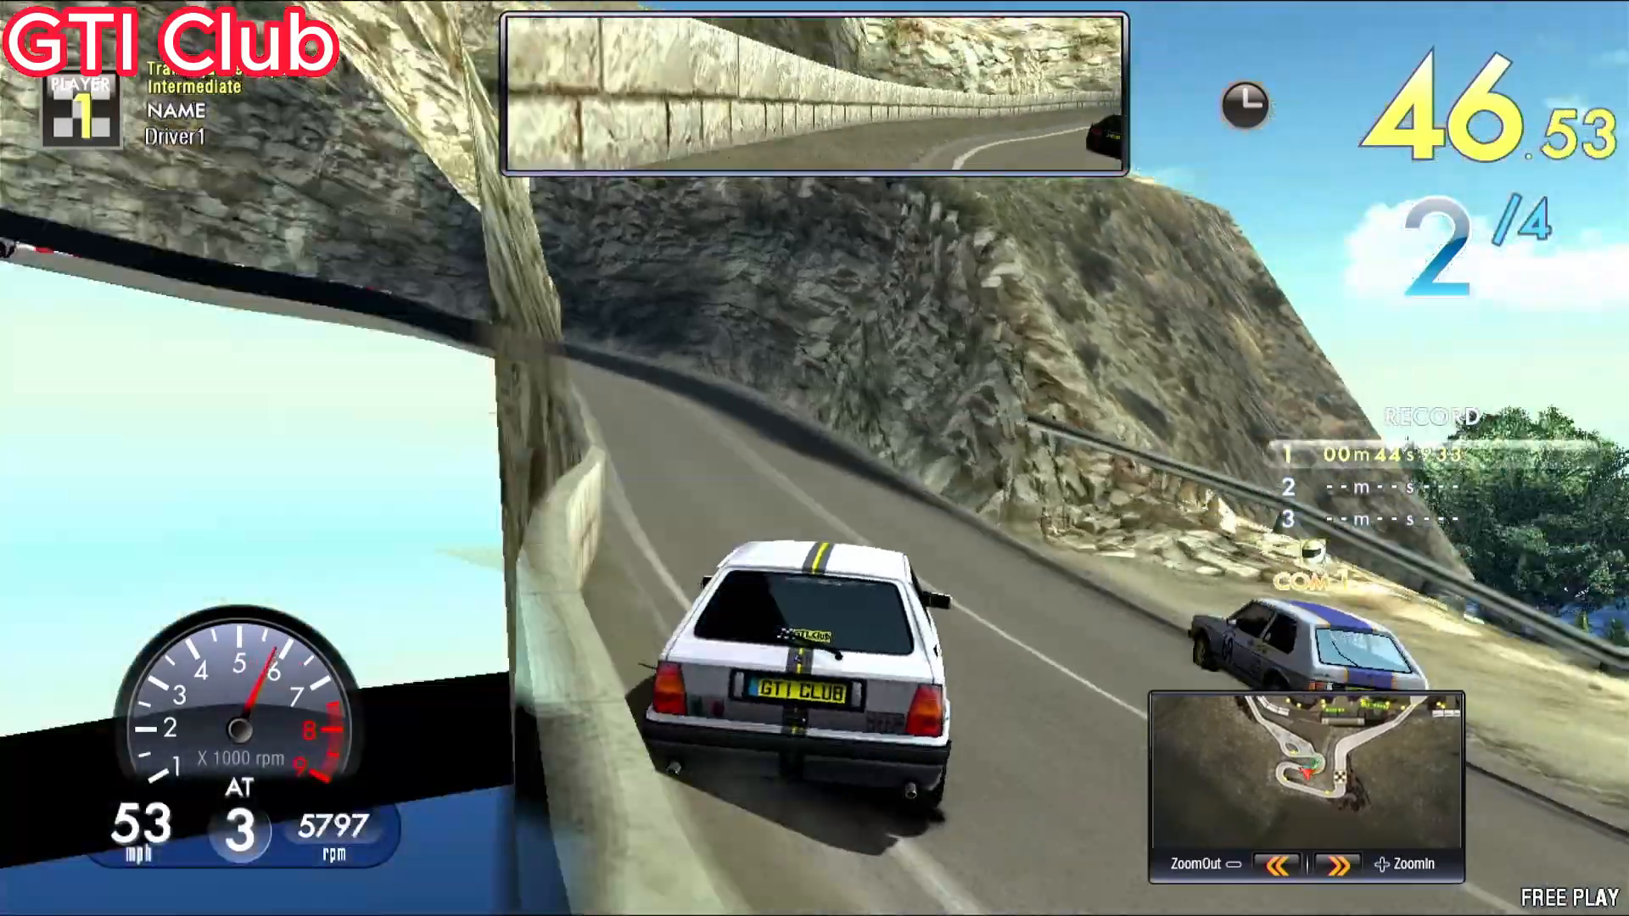
{"action": "key", "text": "Left"}
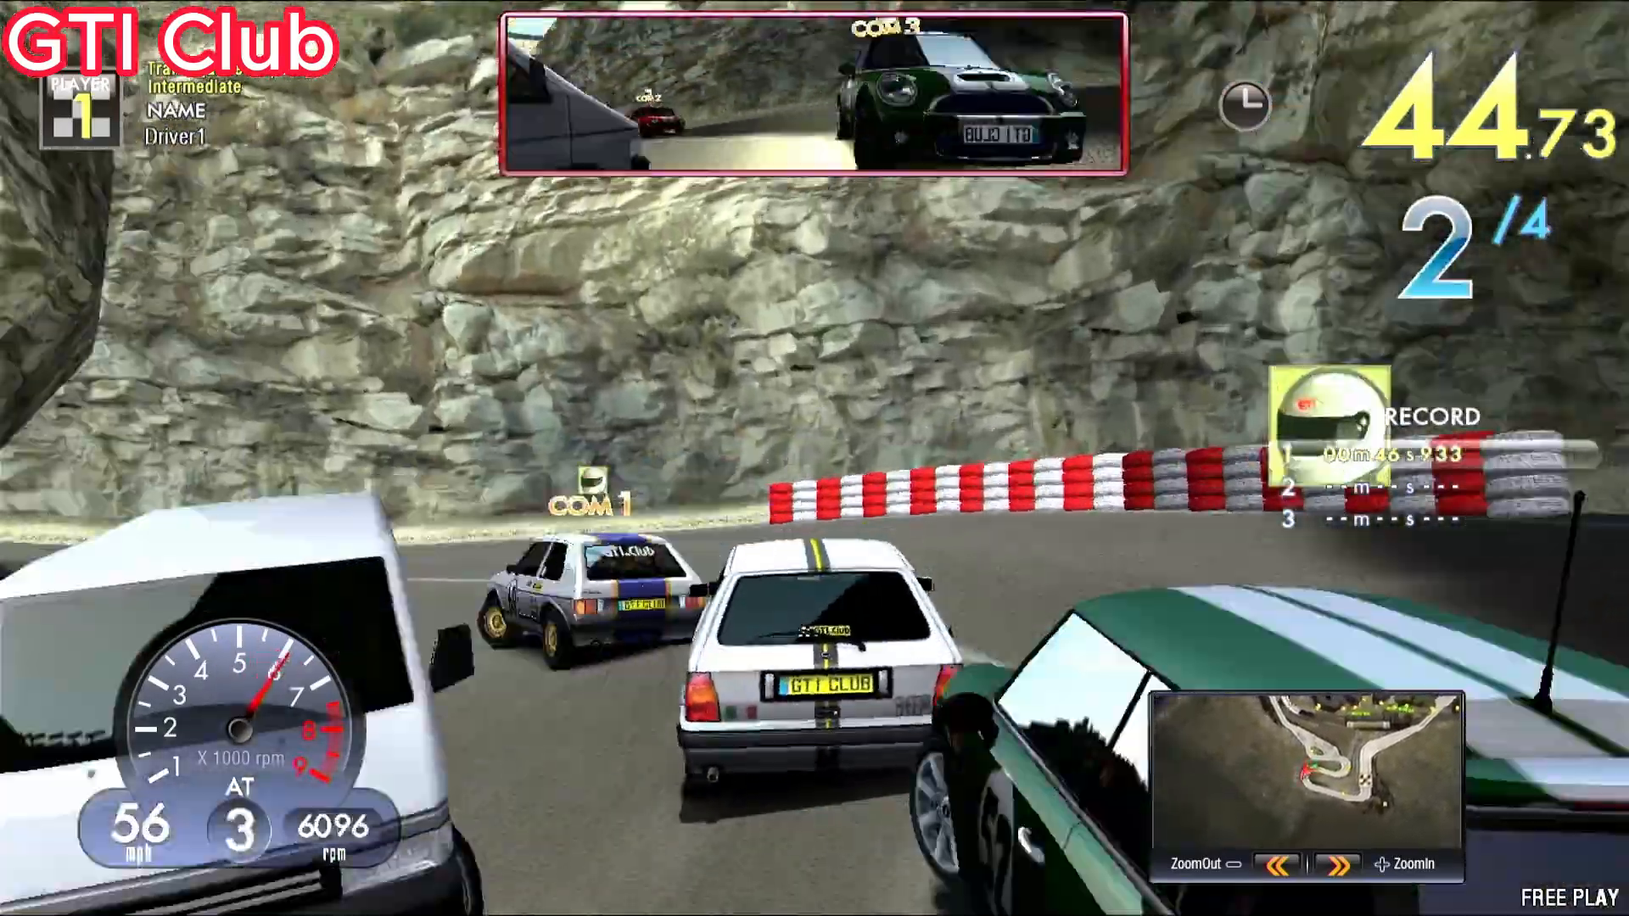
{"action": "key", "text": "Left"}
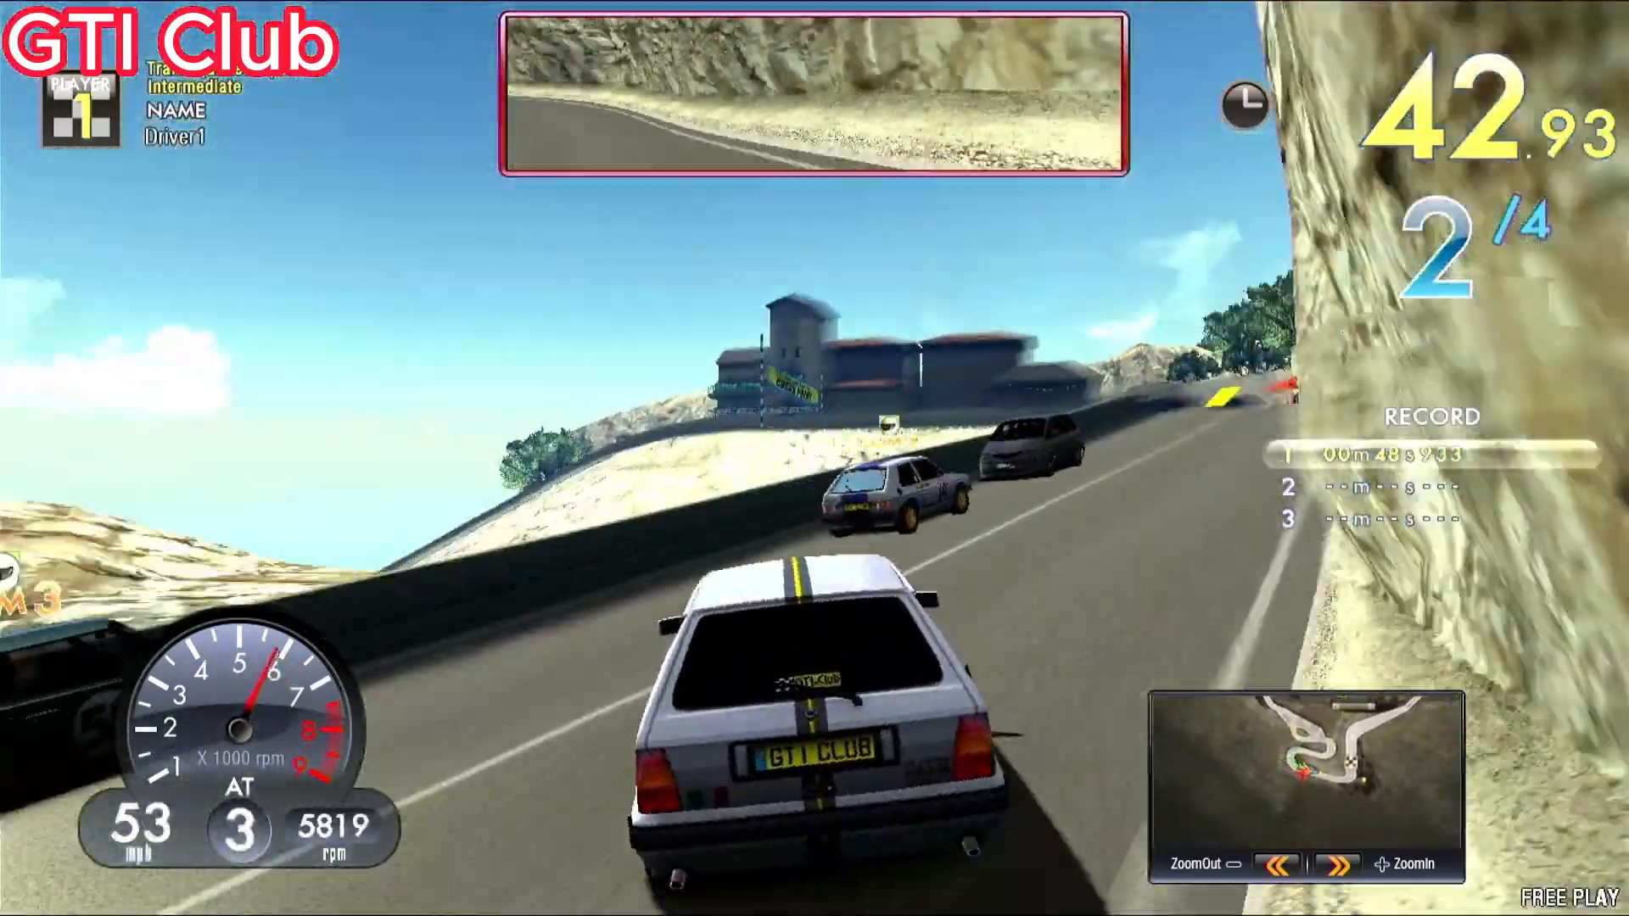
{"action": "key", "text": "Right"}
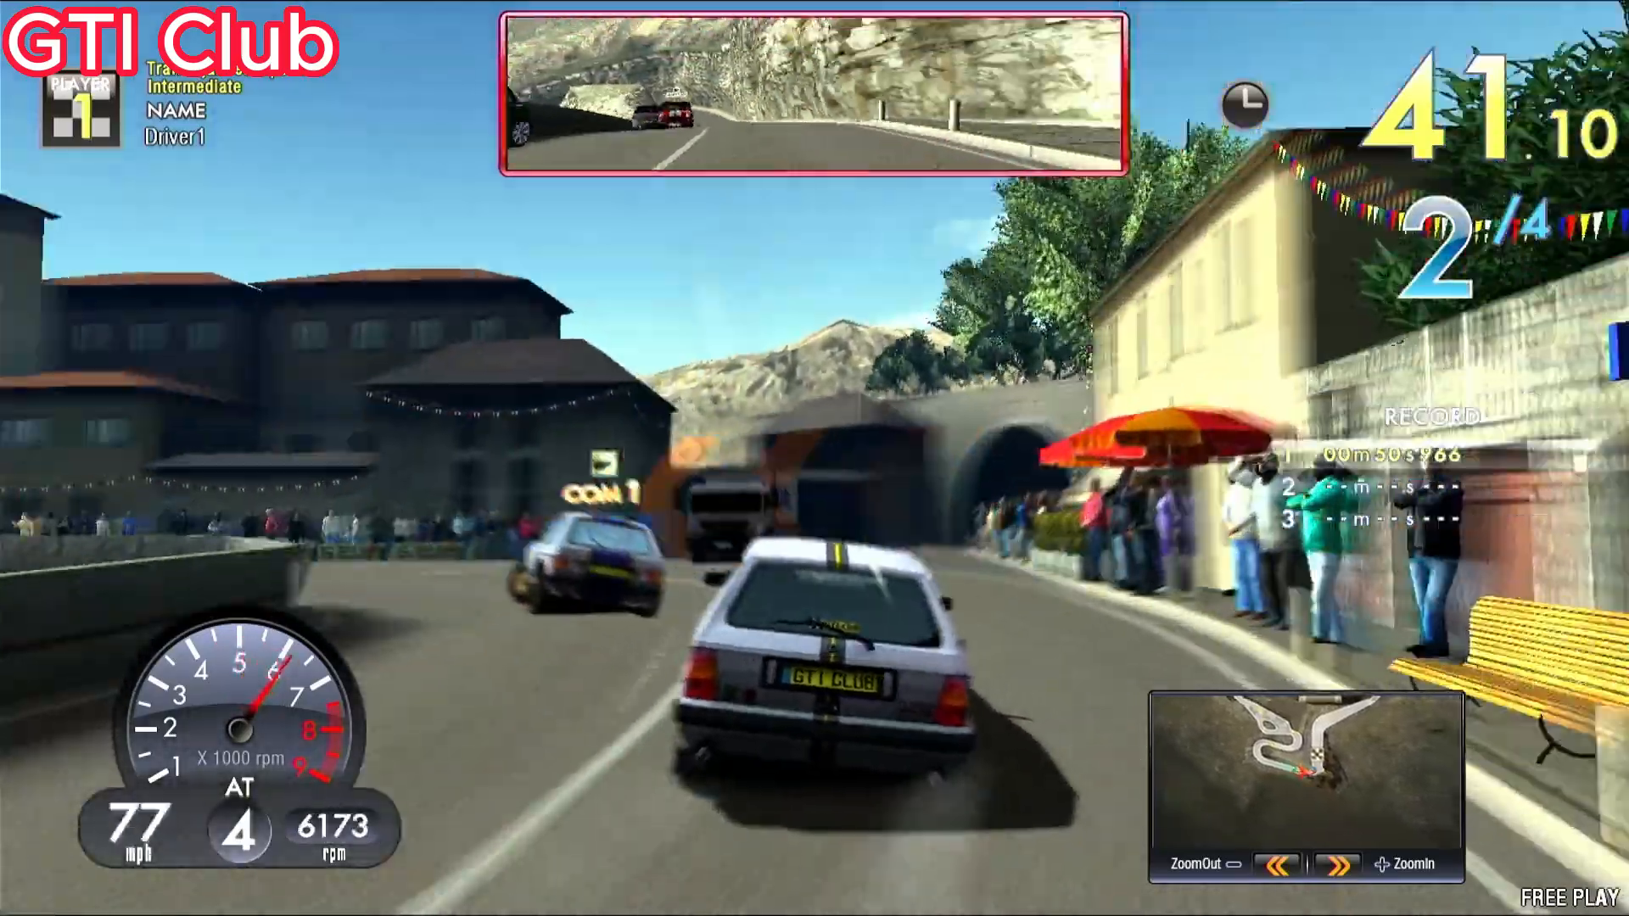
{"action": "key", "text": "Left"}
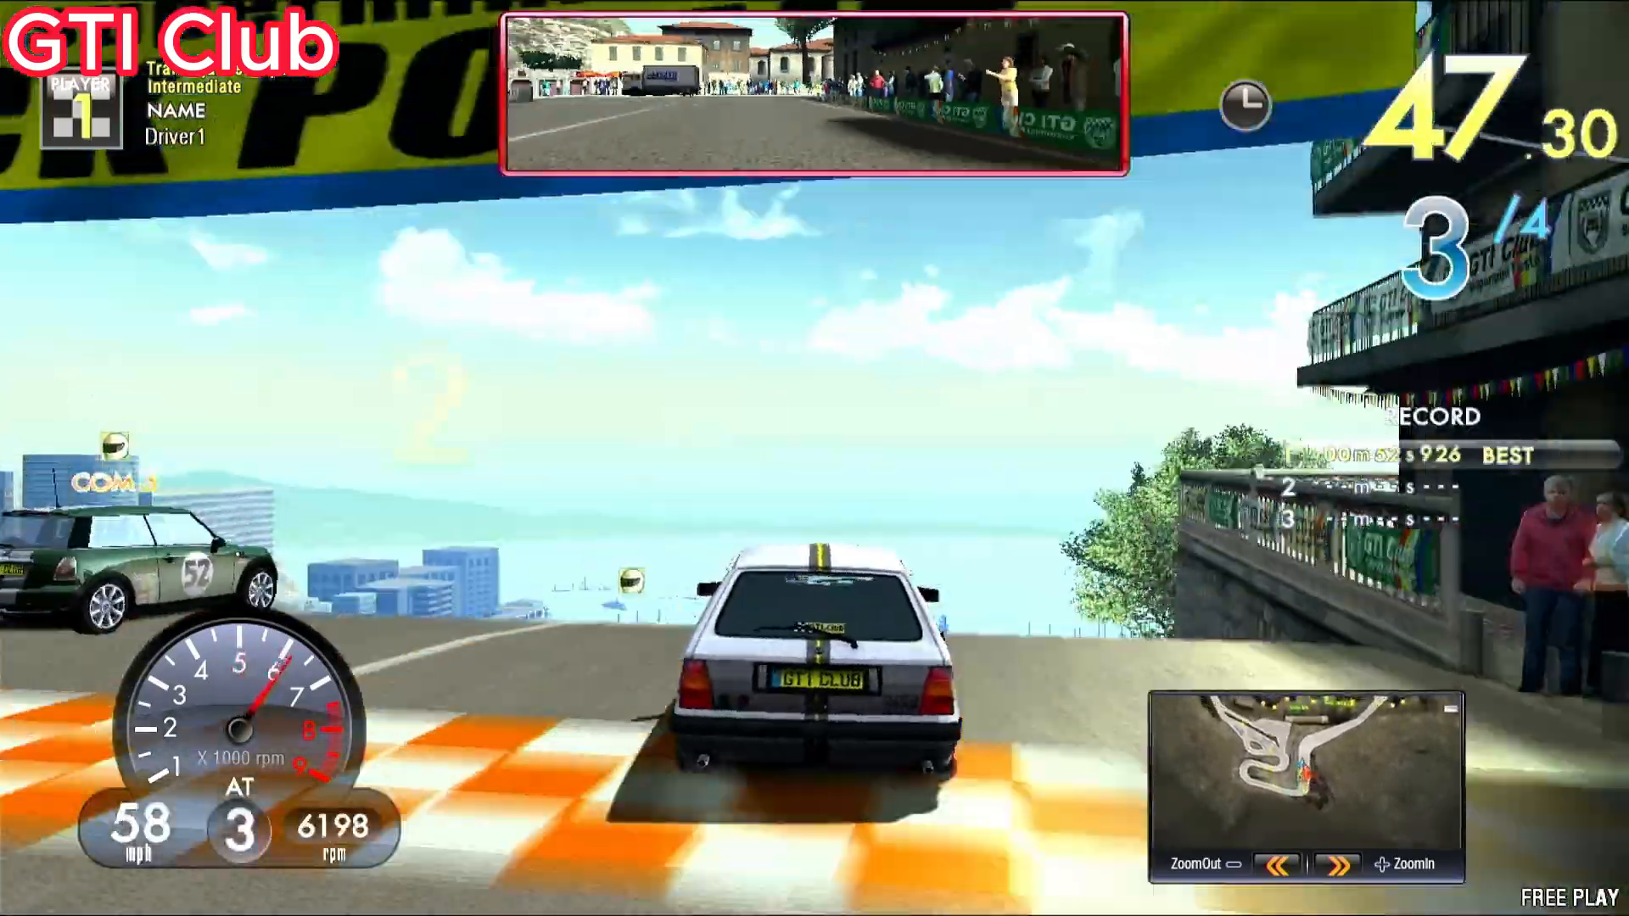
{"action": "key", "text": "Right"}
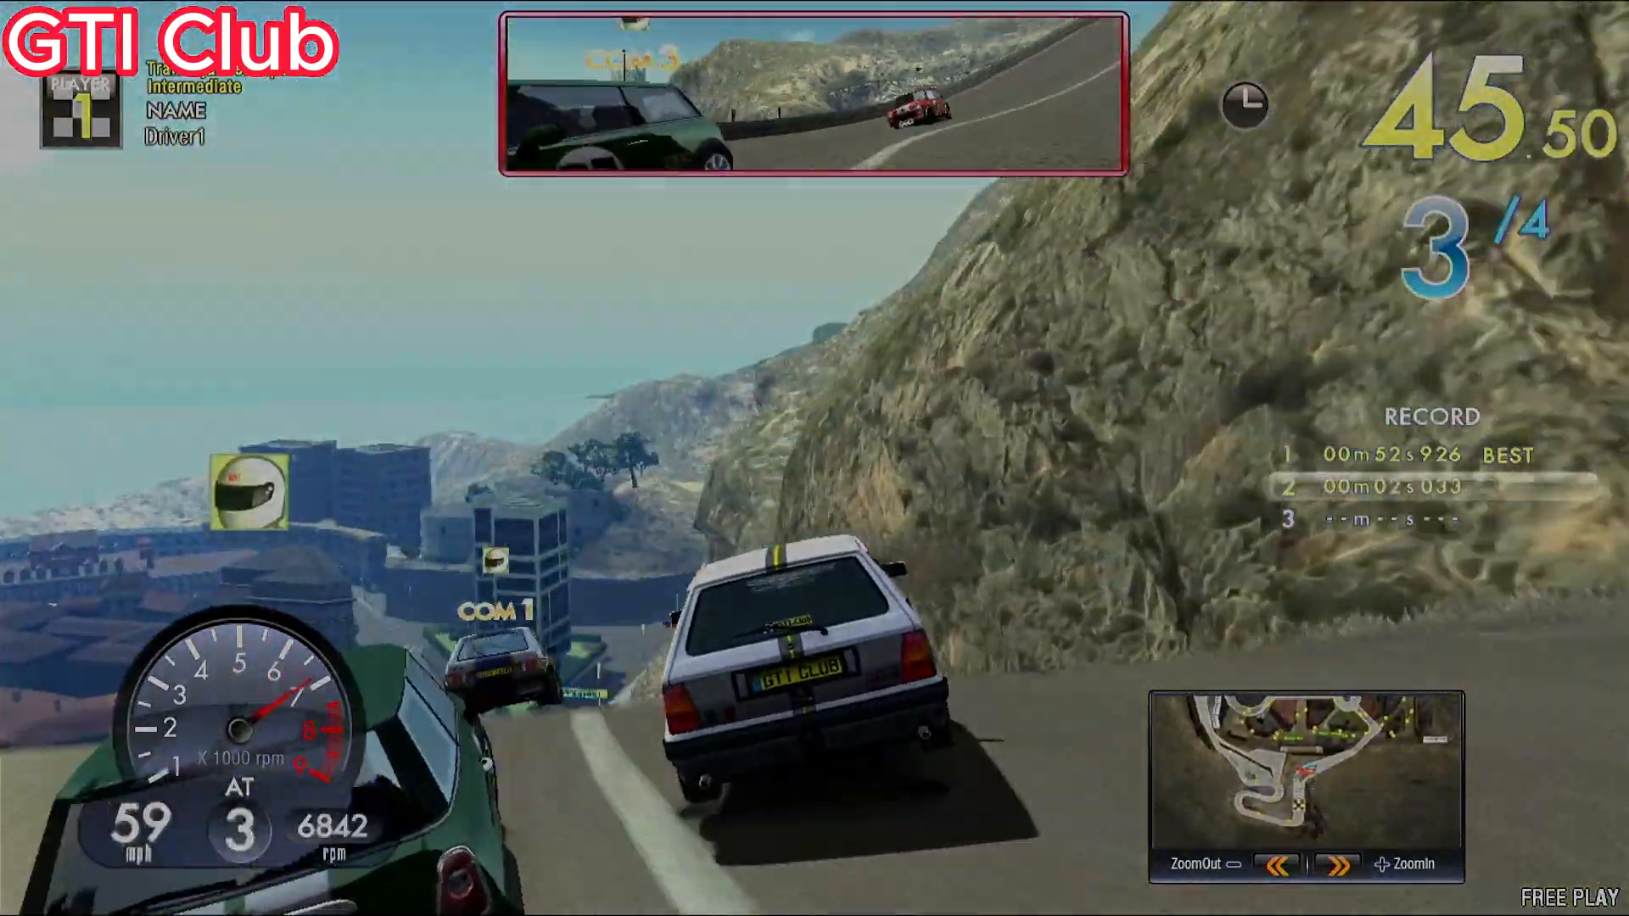
{"action": "key", "text": "Left"}
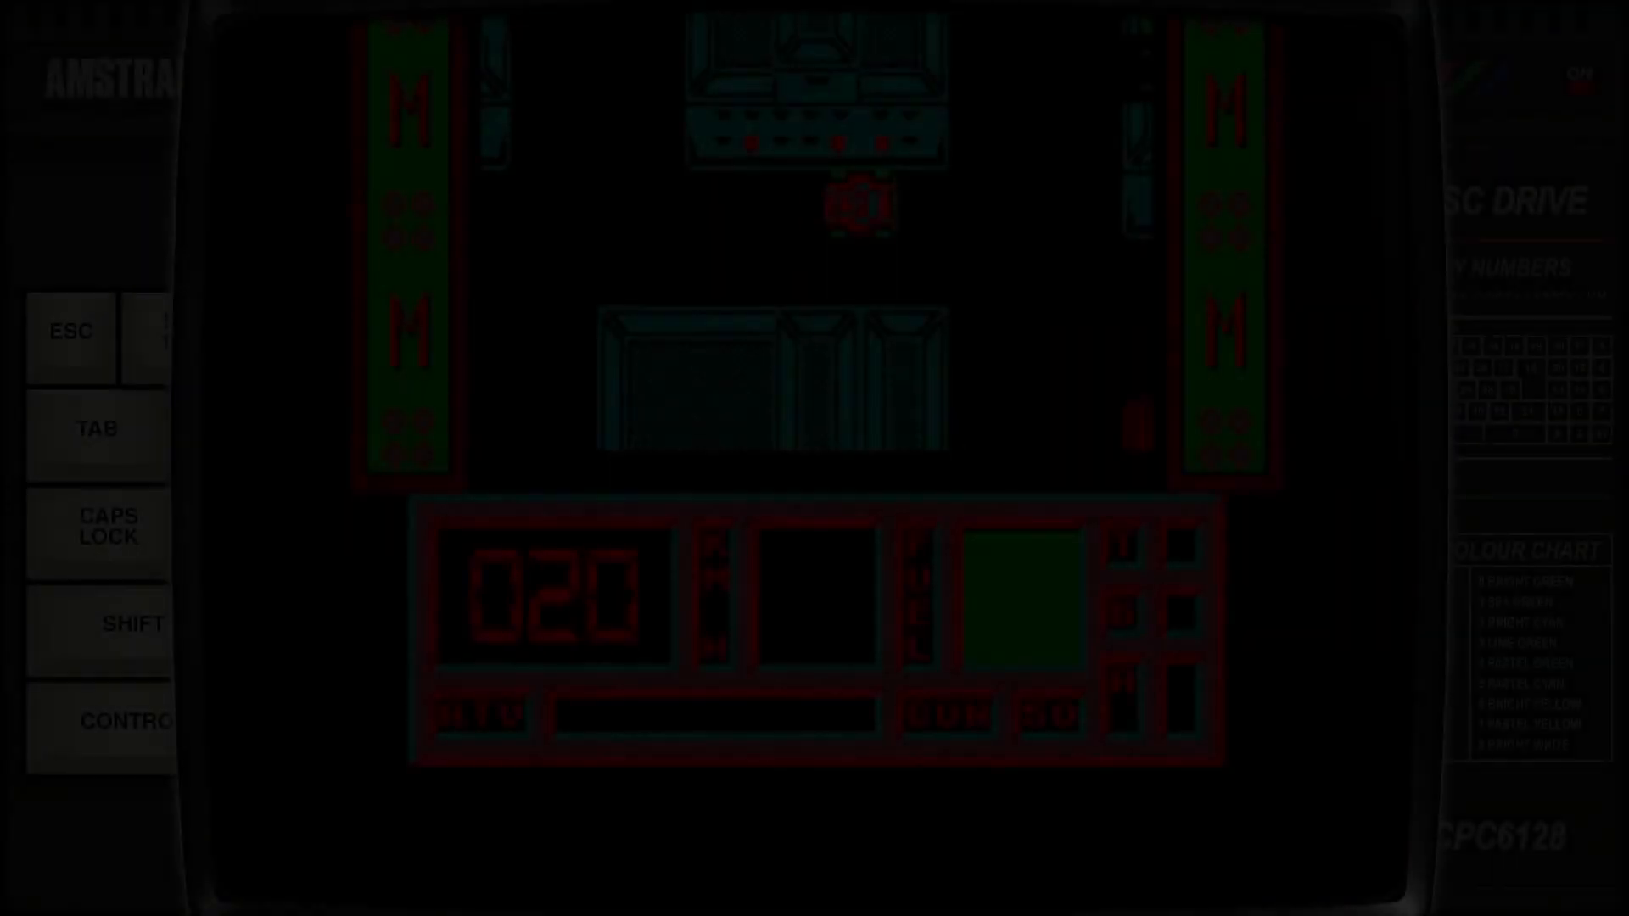
{"action": "key", "text": "Up"}
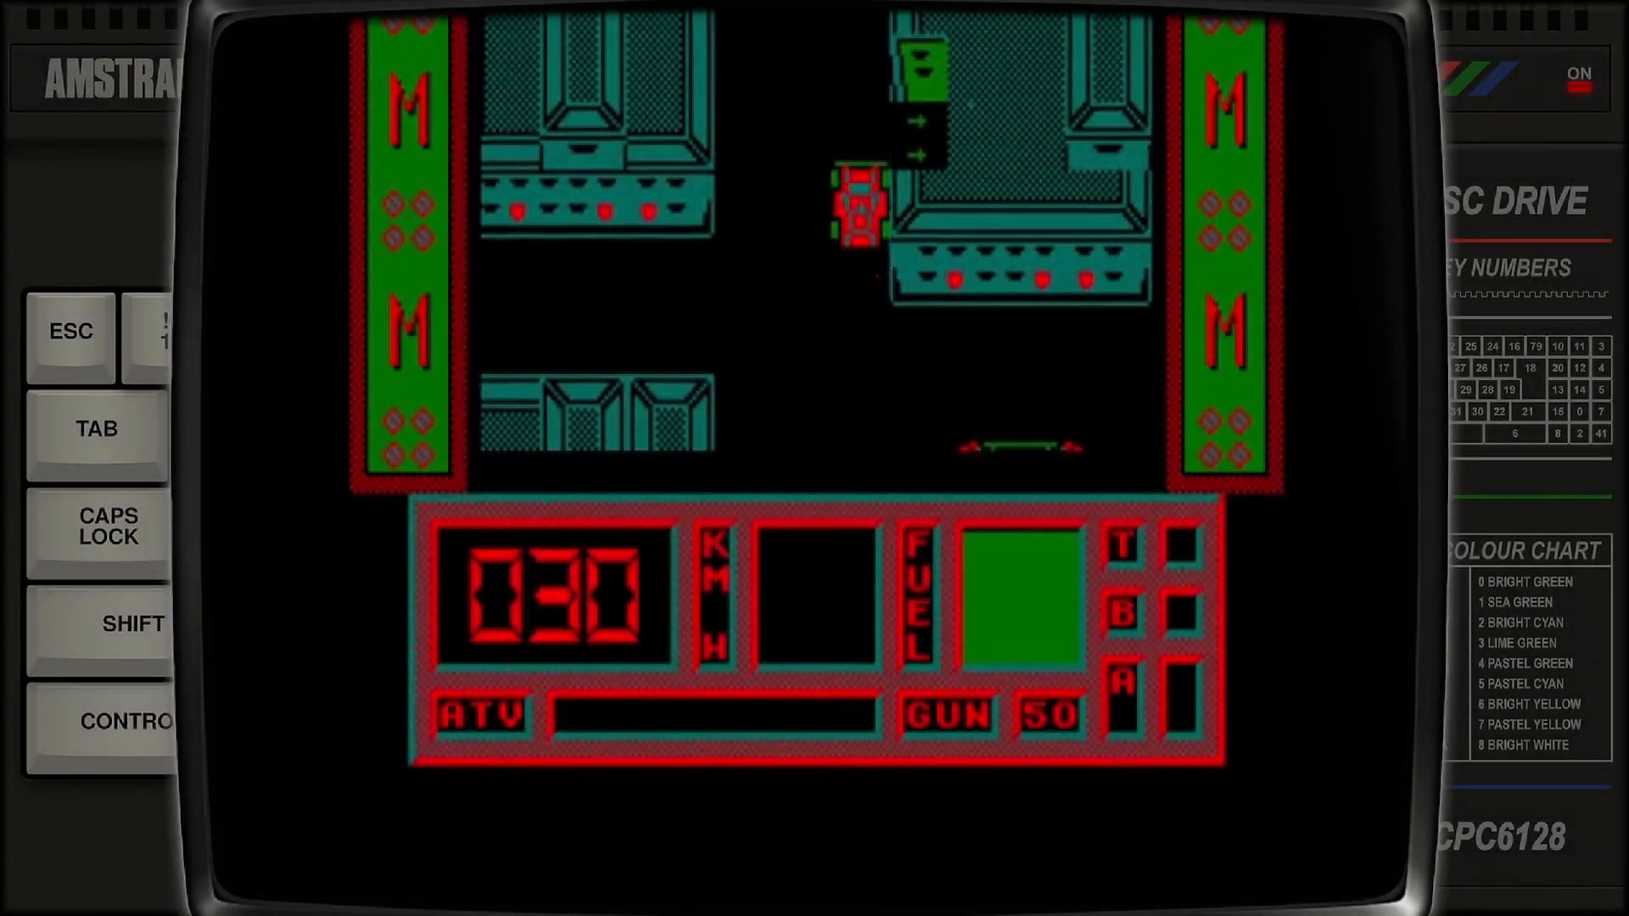